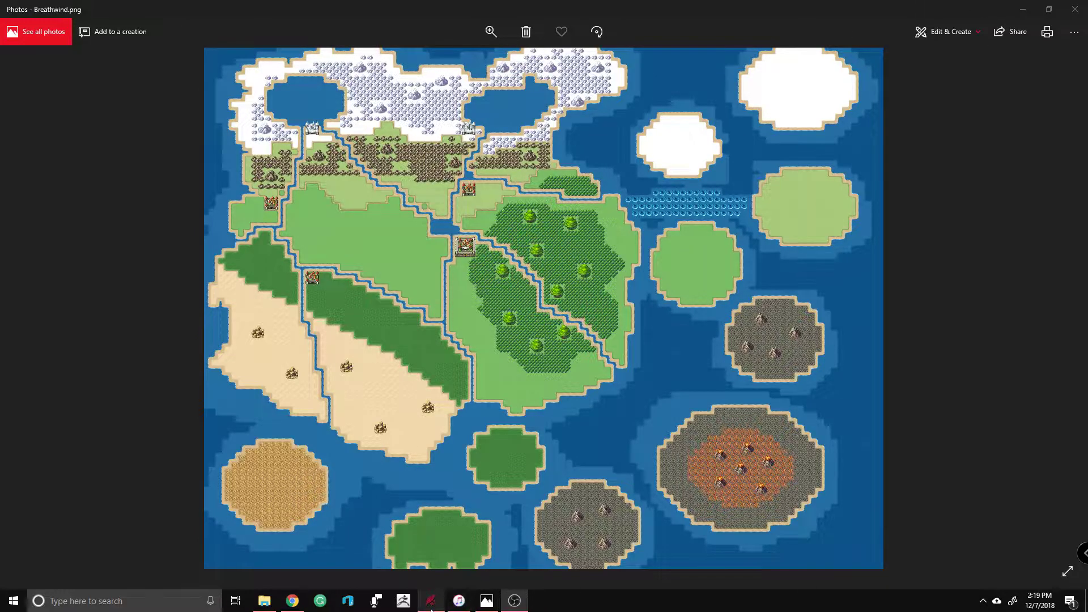
# Step: Switch to Wonderdraft and clear the existing trace image from the map's overlay
pyautogui.moveTo(431, 609)
pyautogui.click(431, 607)
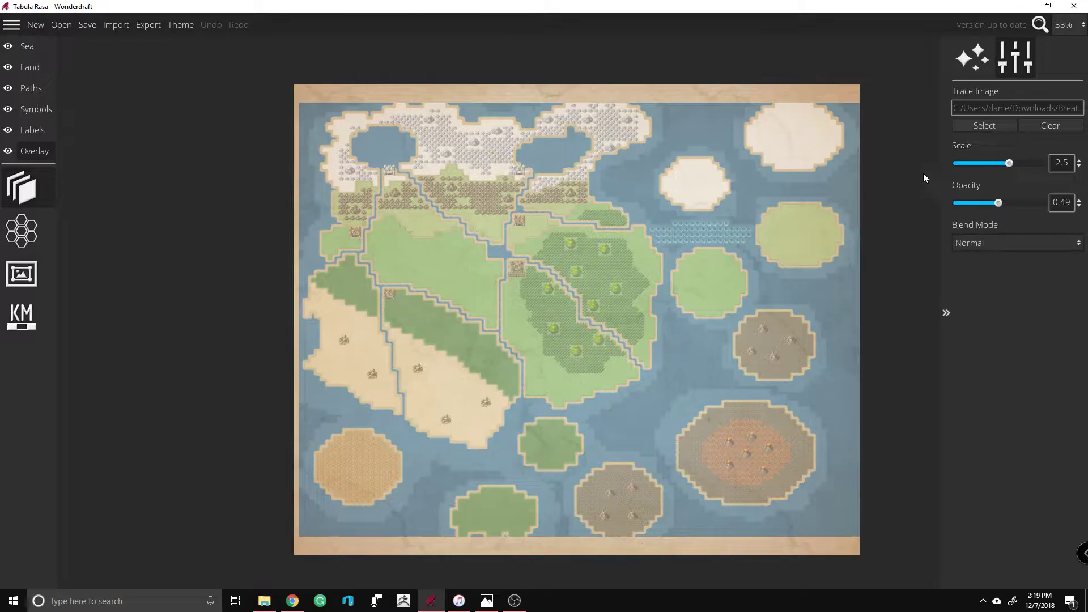
pyautogui.click(36, 47)
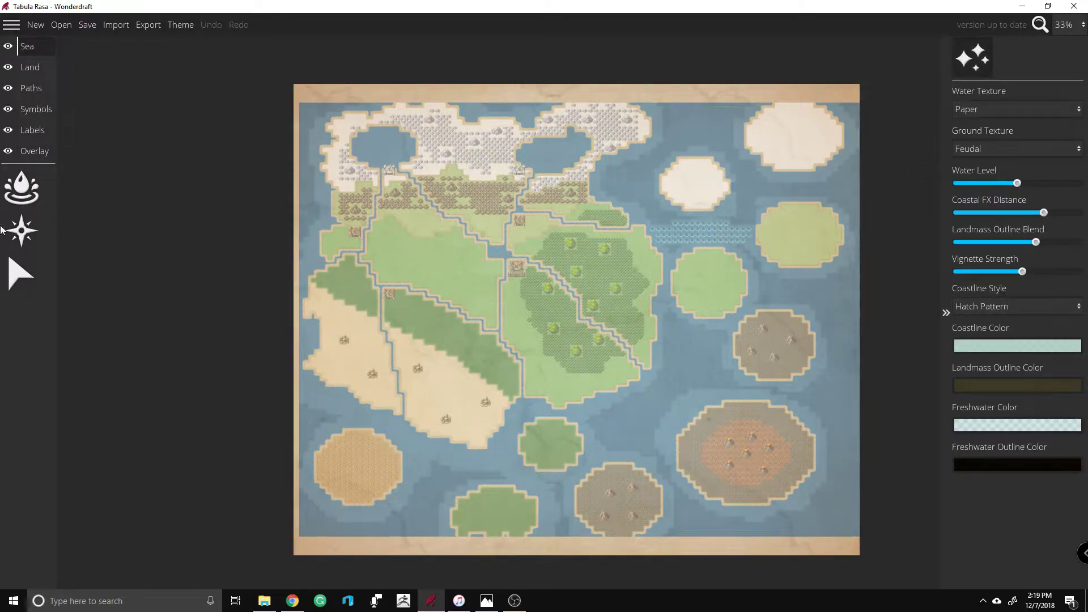
pyautogui.click(34, 150)
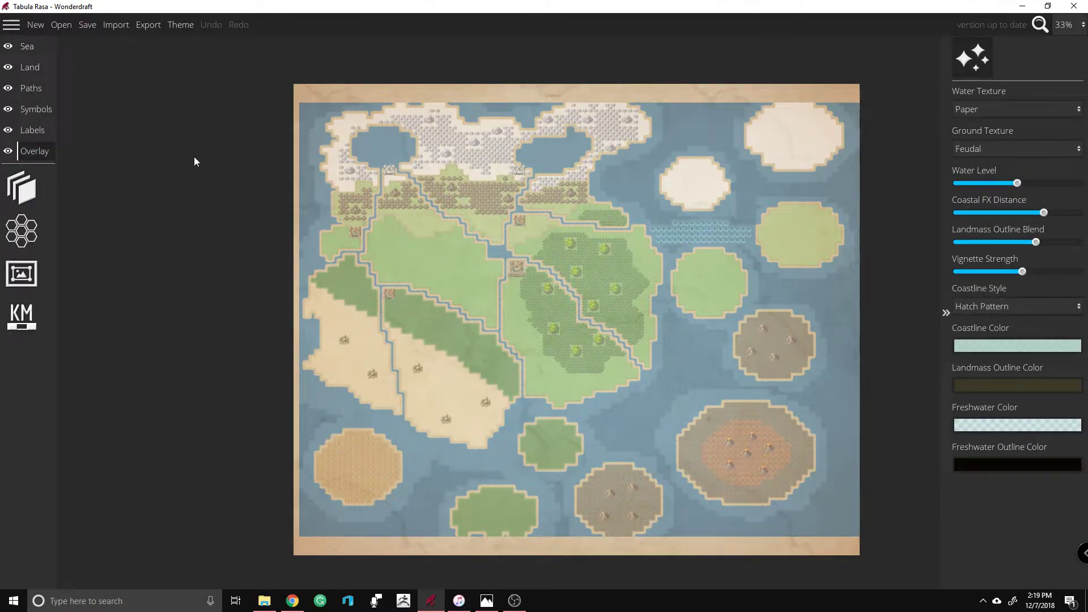
pyautogui.click(29, 191)
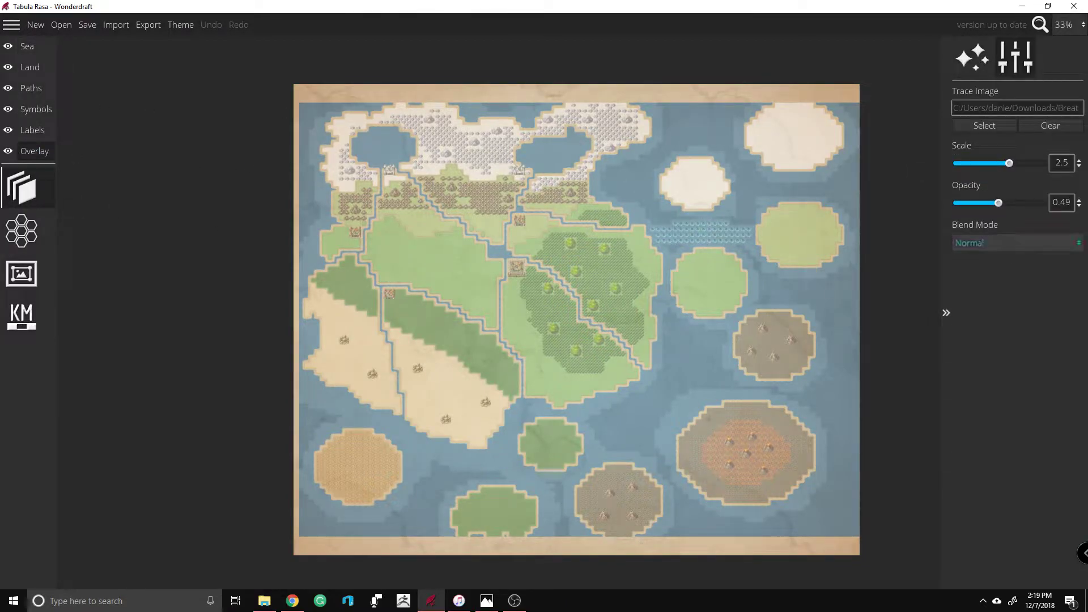
pyautogui.click(1046, 127)
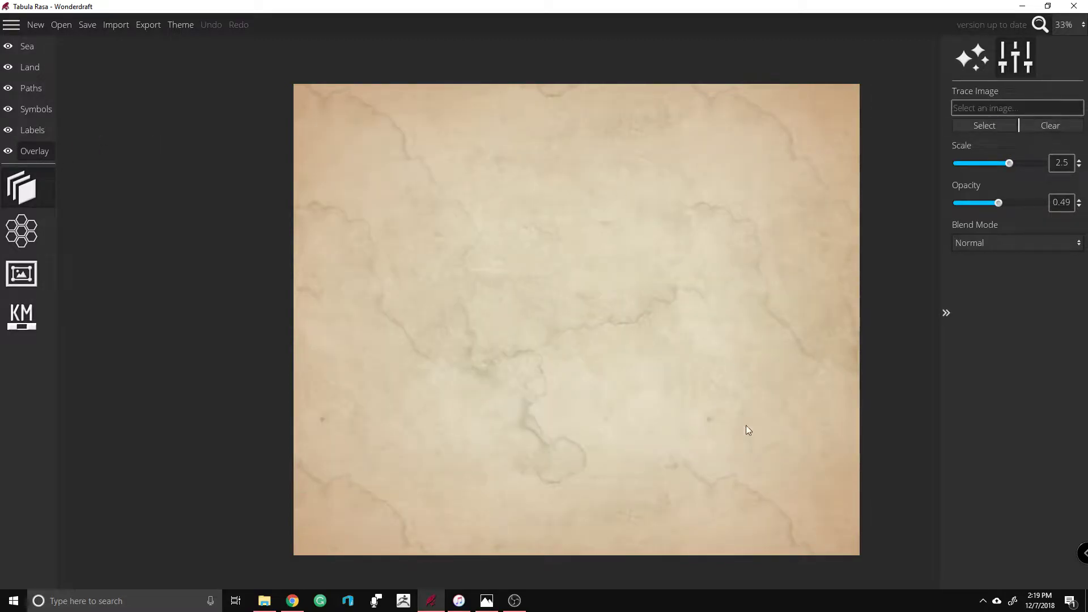
# Step: Create a new 3000 by 2500 px map with the Adventure theme
pyautogui.click(40, 24)
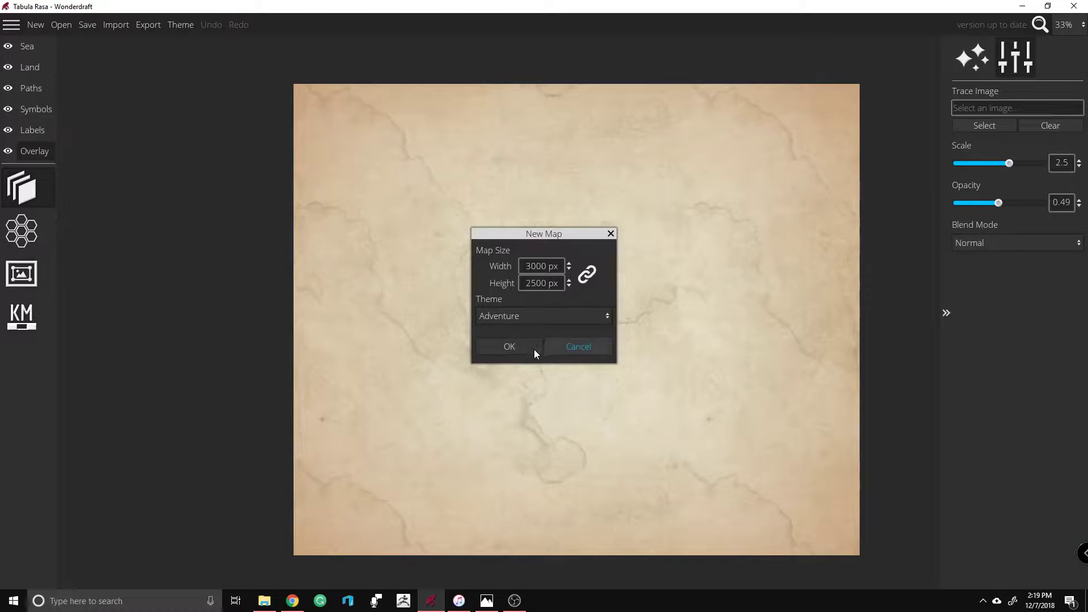
pyautogui.click(518, 348)
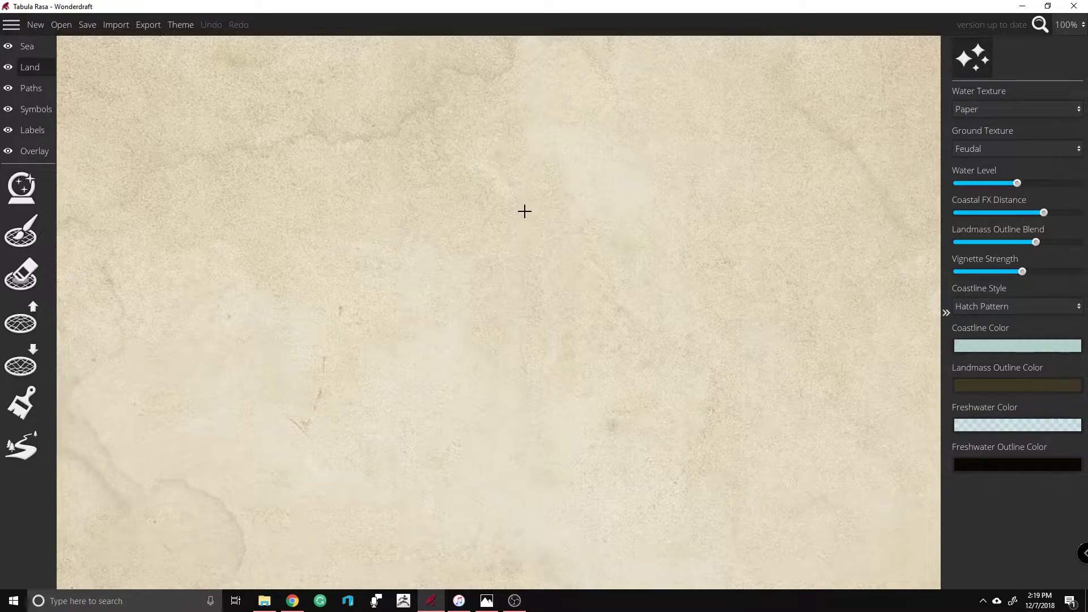
pyautogui.scroll(-5, 527, 213)
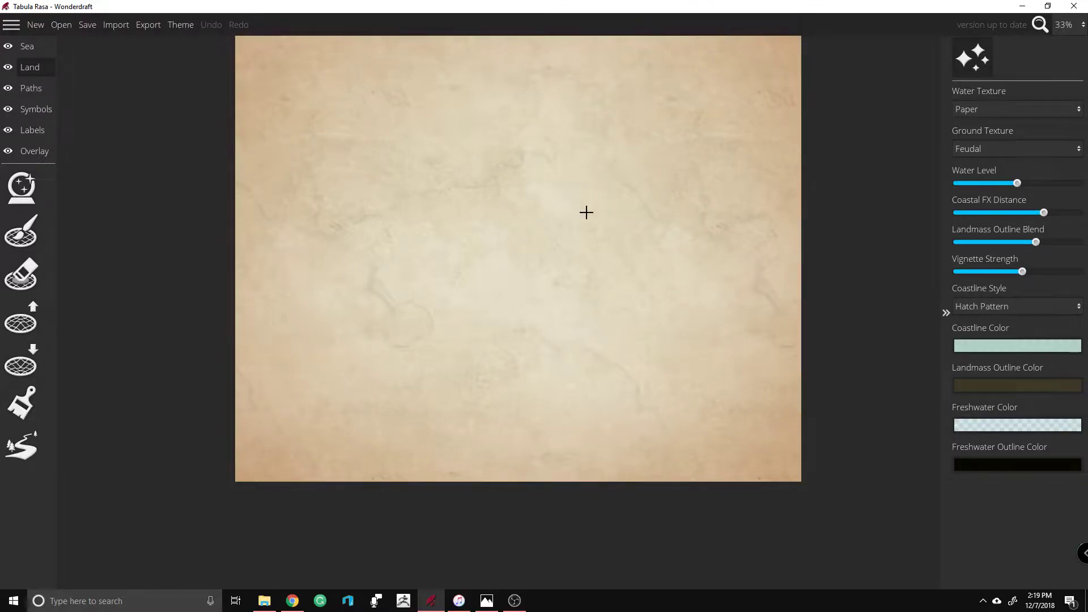
pyautogui.scroll(-1, 590, 150)
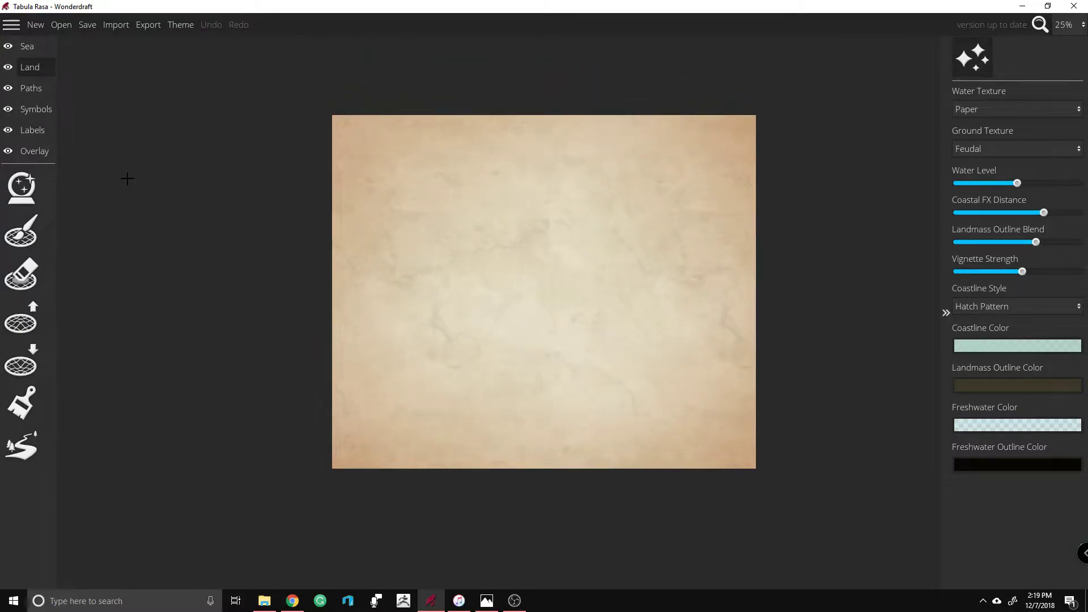
# Step: Look over the overlay tools and activate the Trace Tool
pyautogui.click(32, 152)
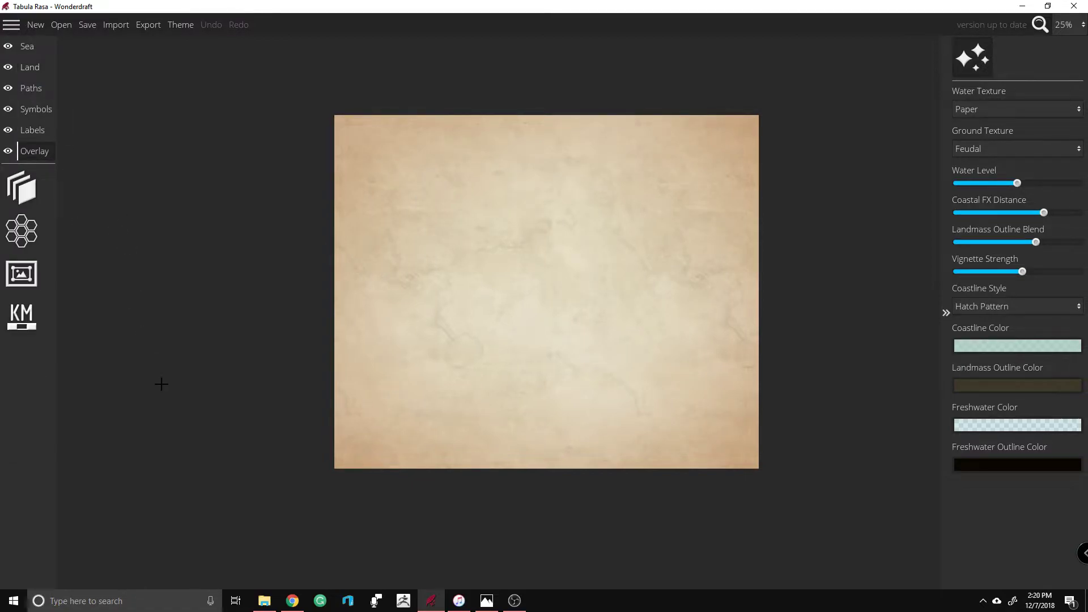
pyautogui.click(30, 195)
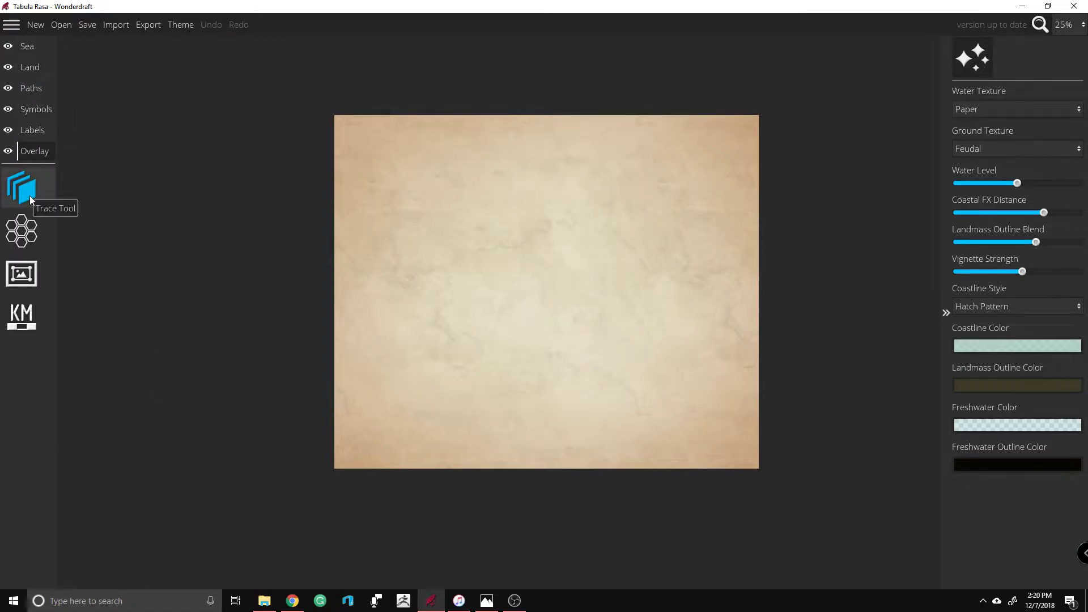
pyautogui.click(27, 232)
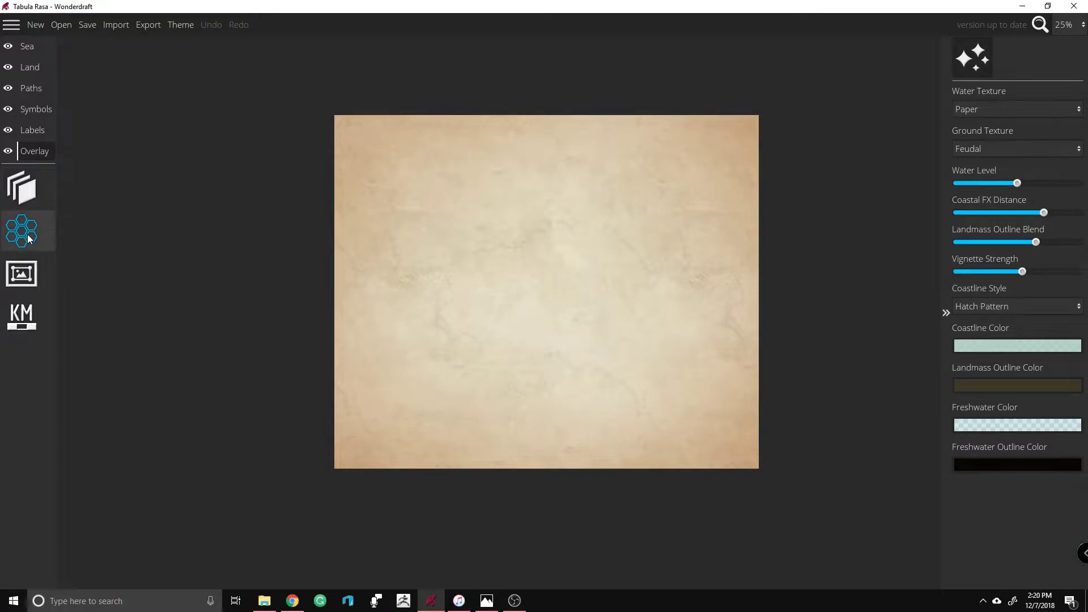
pyautogui.click(22, 282)
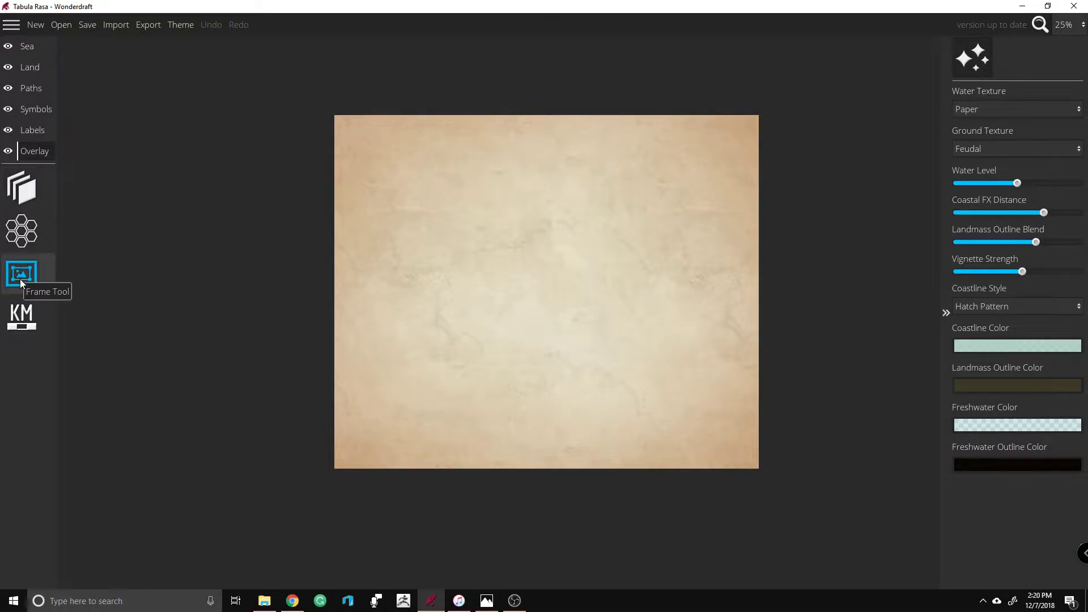
pyautogui.click(20, 334)
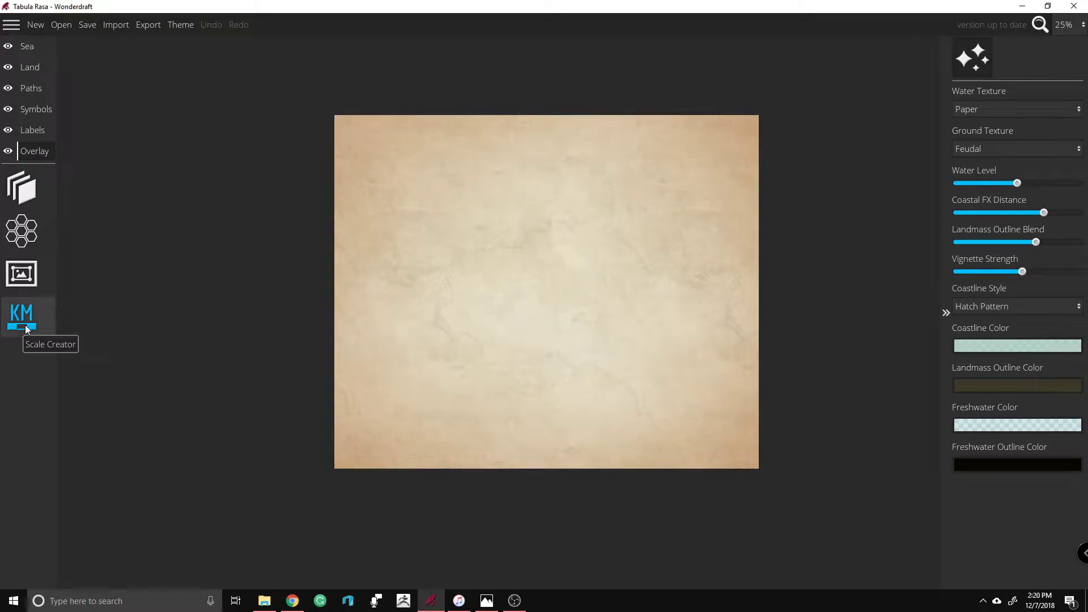
pyautogui.click(22, 232)
pyautogui.click(27, 184)
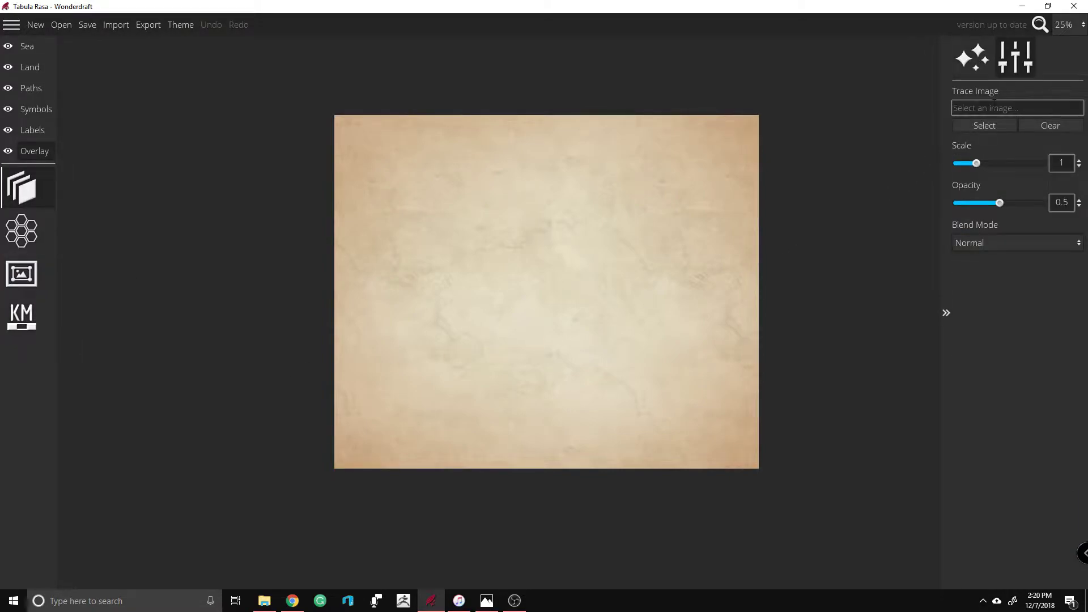
pyautogui.click(985, 127)
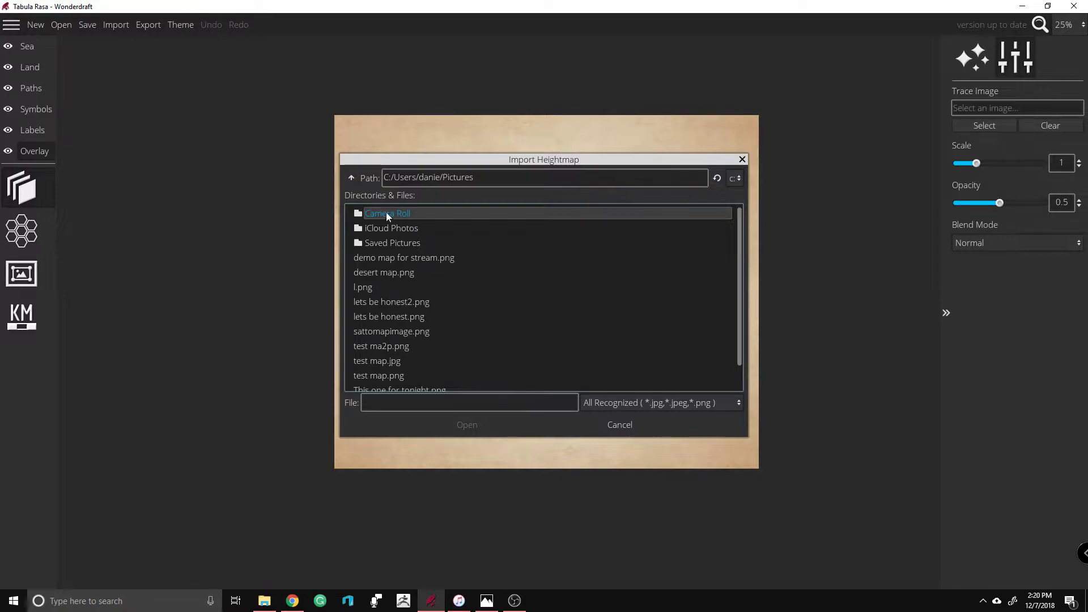
pyautogui.click(352, 177)
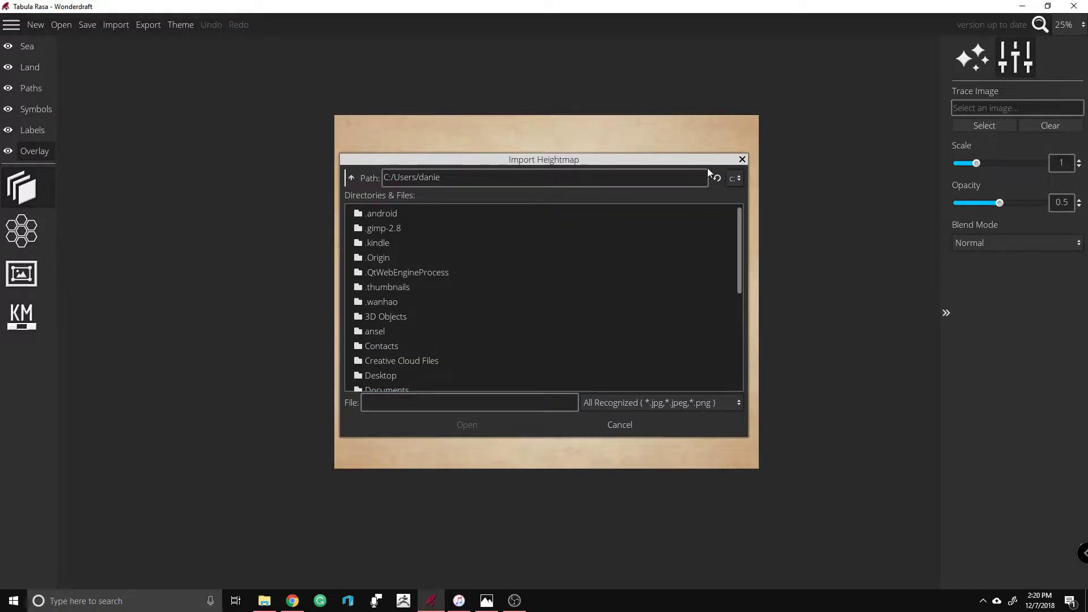
pyautogui.click(726, 213)
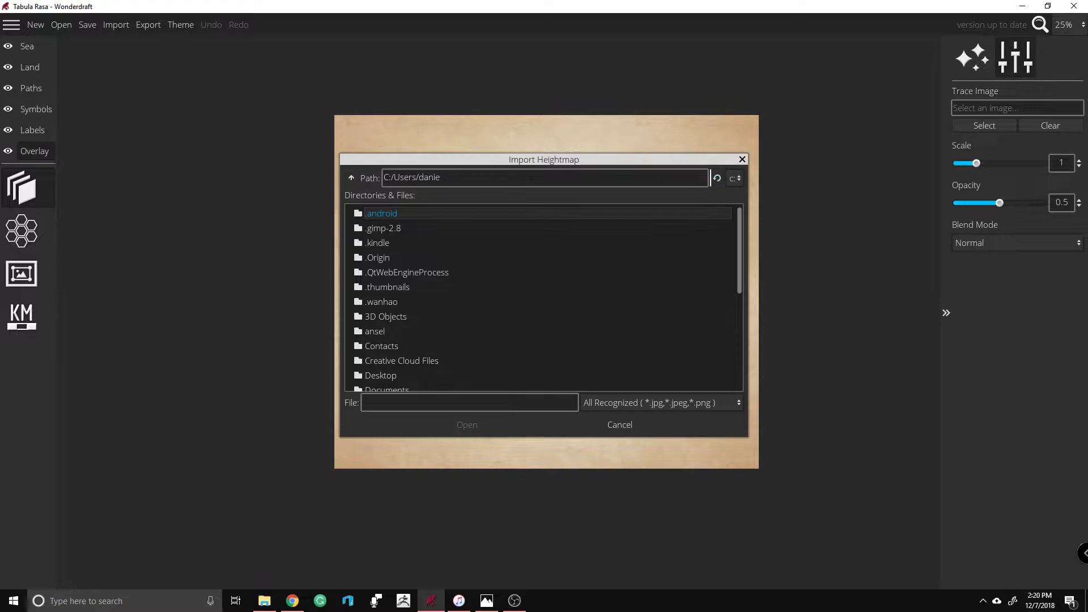
pyautogui.click(742, 160)
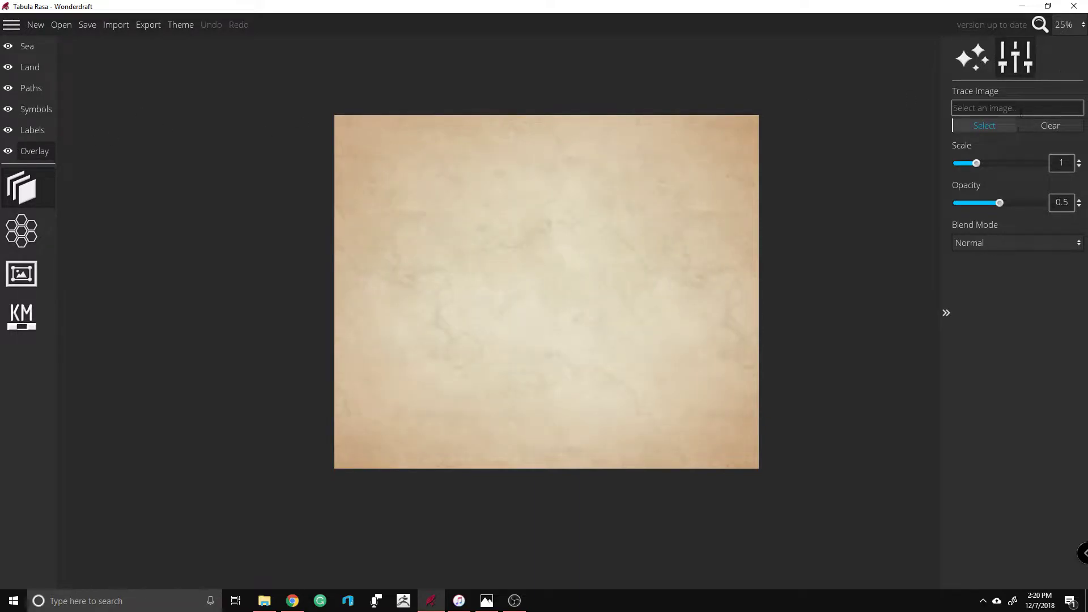
# Step: Load Breathwind (1).png from the Downloads folder as the trace image
pyautogui.click(975, 130)
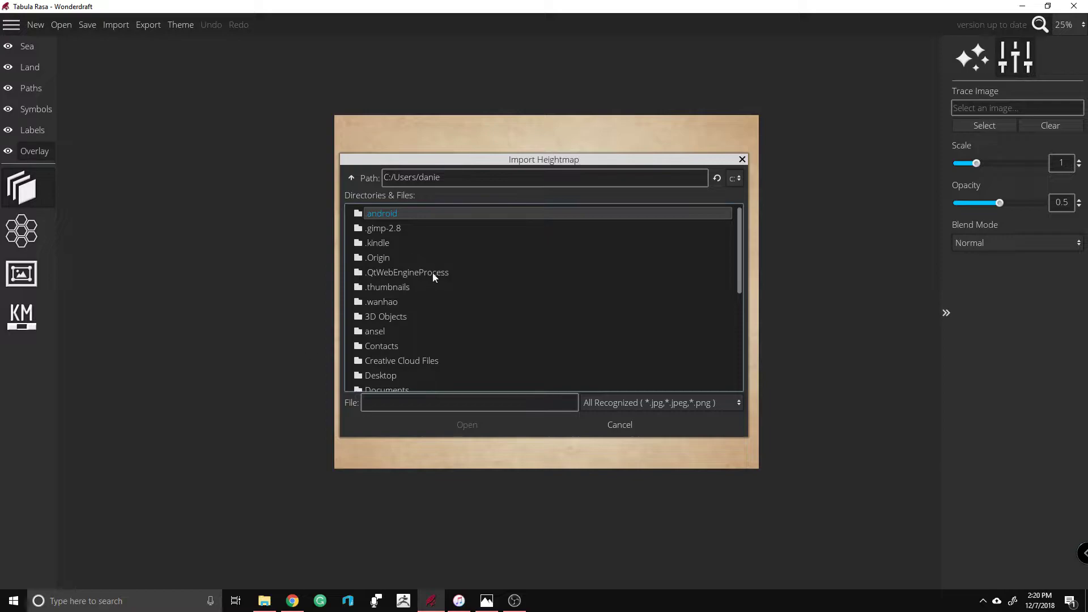
pyautogui.scroll(-3, 397, 255)
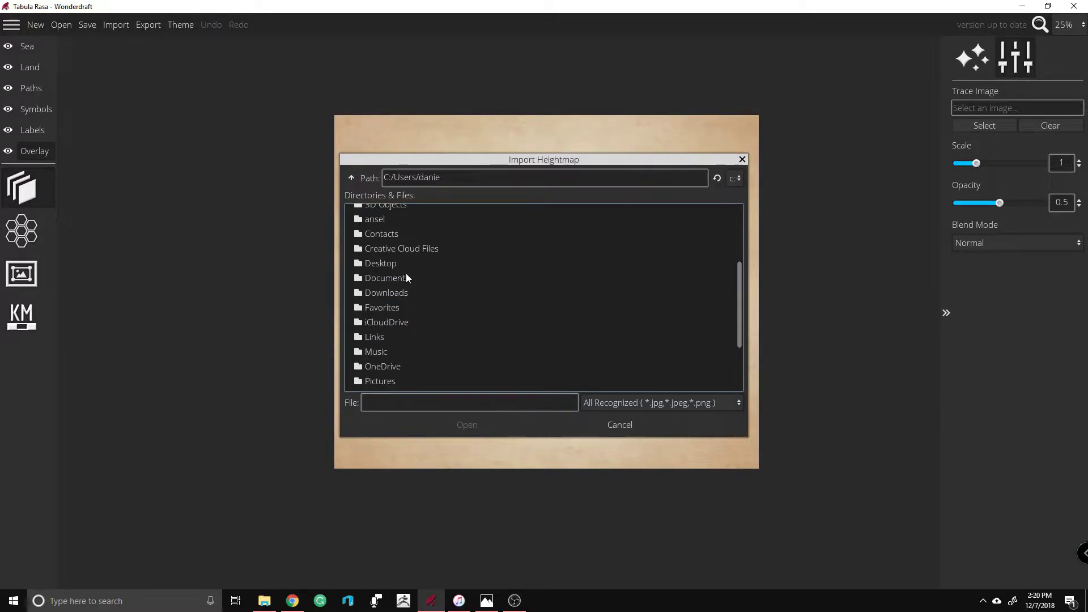
pyautogui.doubleClick(387, 289)
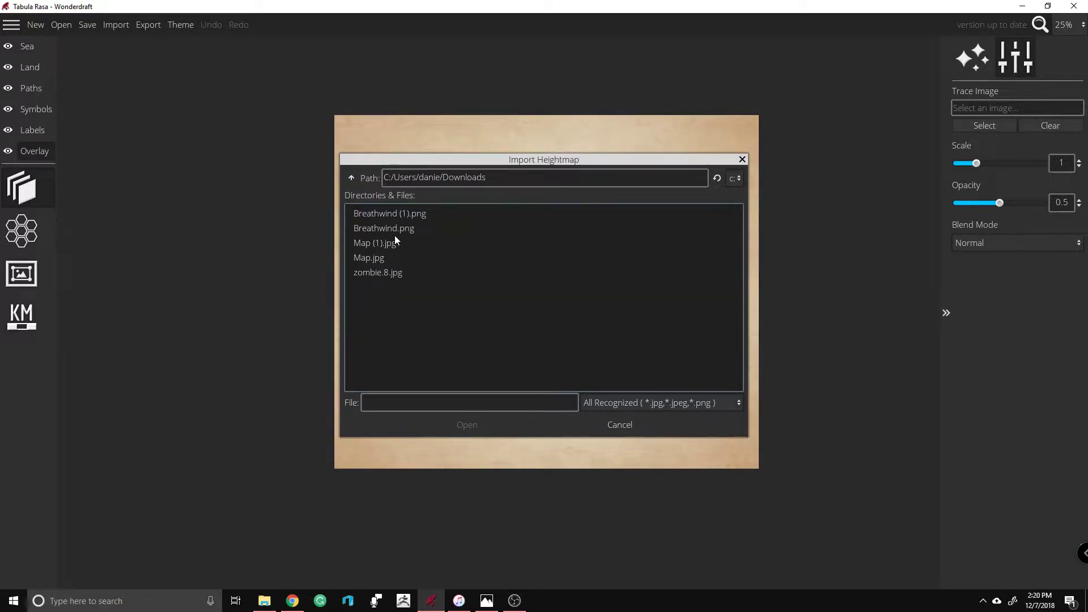
pyautogui.doubleClick(392, 212)
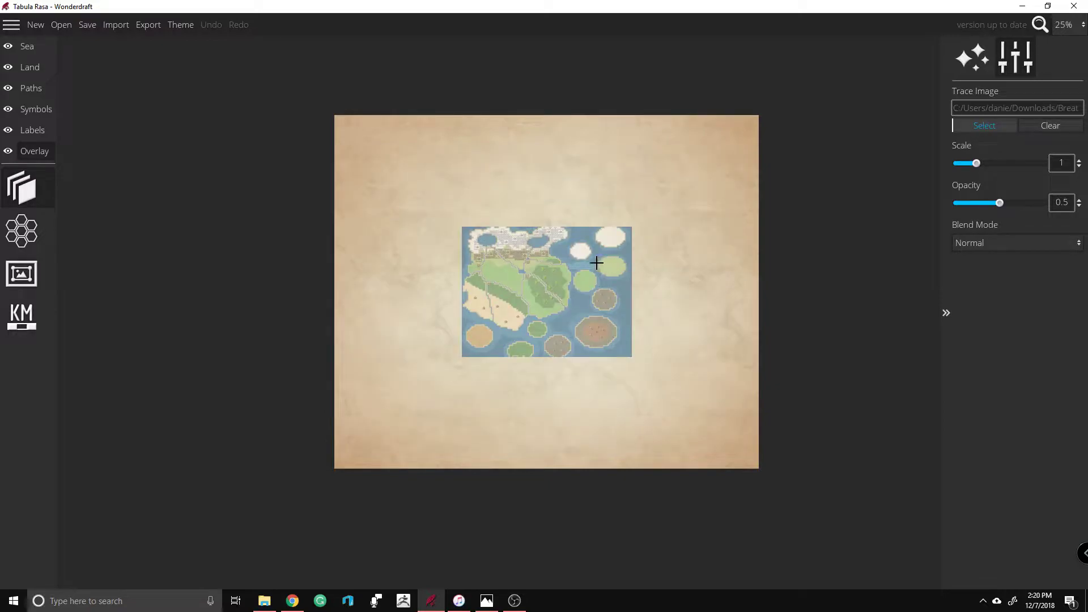
# Step: Enlarge the trace image to a scale of 2.45 so it nearly spans the map's width
pyautogui.scroll(4, 609, 253)
pyautogui.scroll(10, 647, 261)
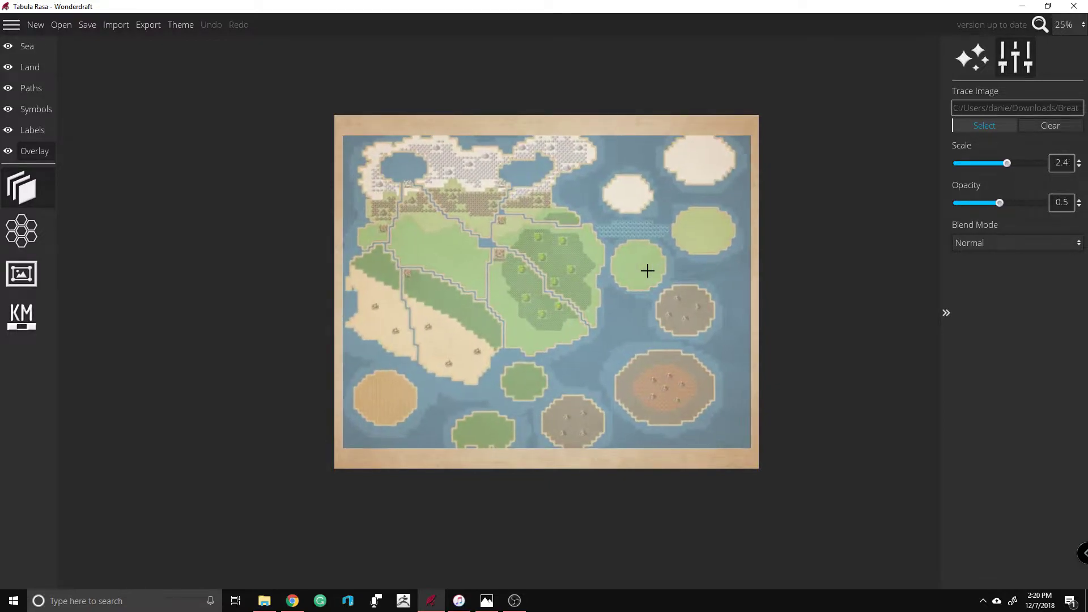
pyautogui.scroll(1, 647, 270)
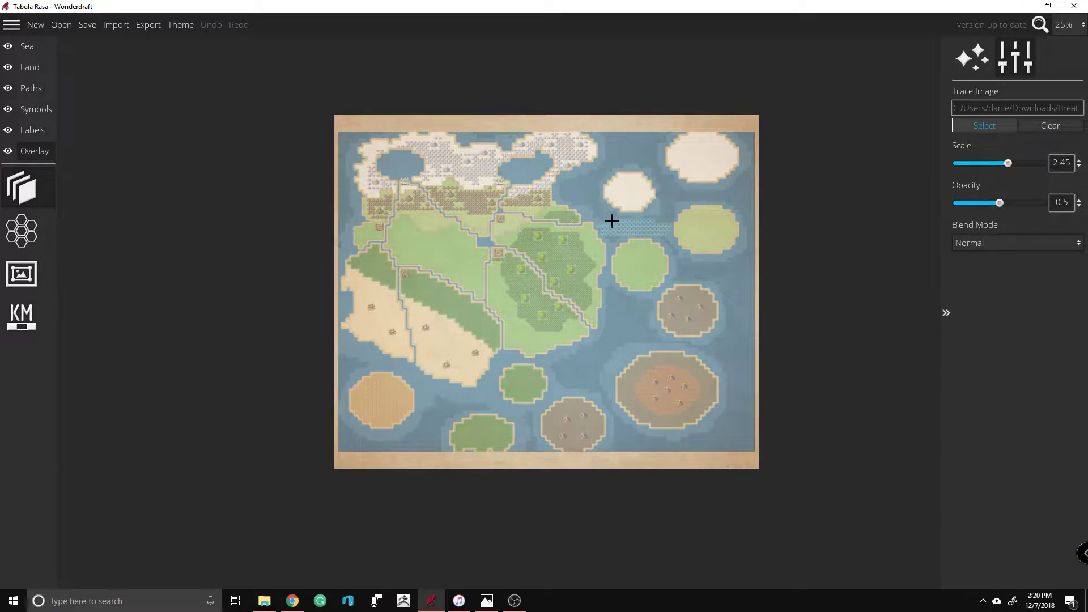
pyautogui.press('Down')
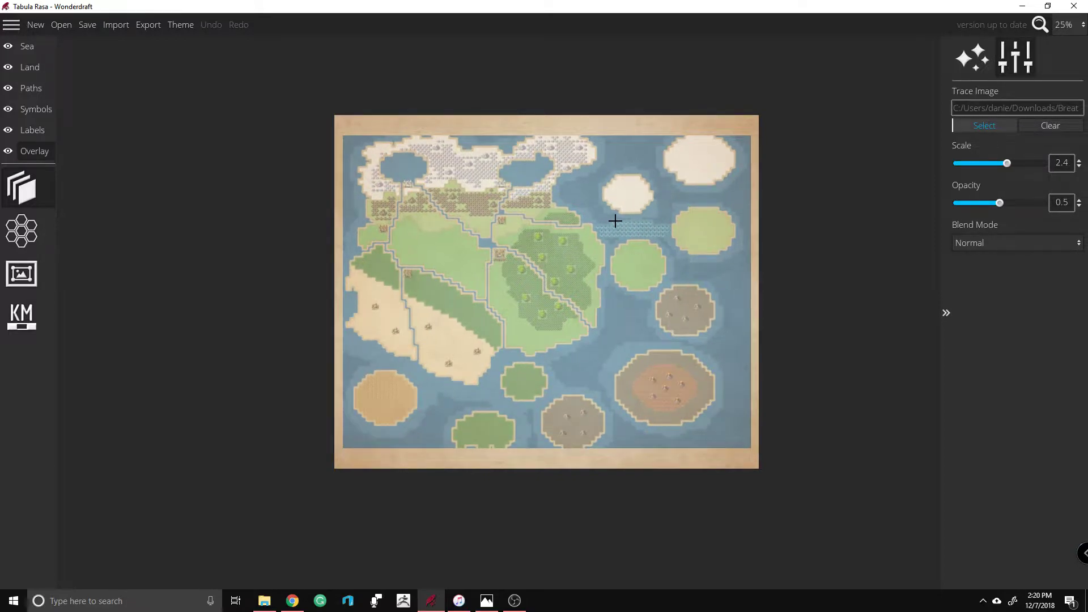
pyautogui.press('Up')
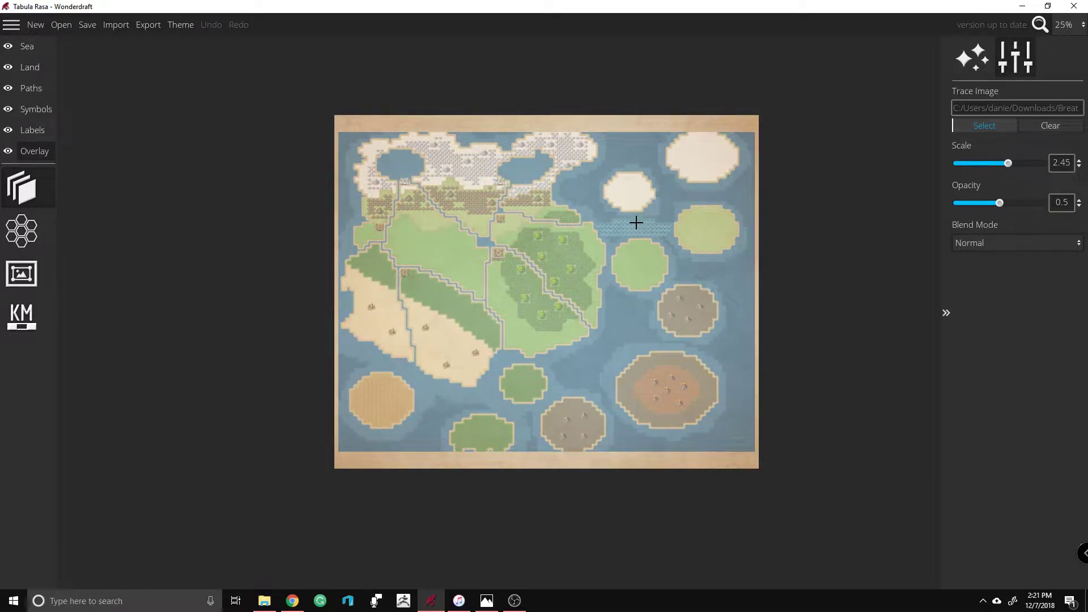
# Step: Set the trace image's scale to 2.4 and move it close to the map's upper-left corner
pyautogui.moveTo(556, 272)
pyautogui.mouseDown()
pyautogui.moveTo(545, 284)
pyautogui.moveTo(556, 283)
pyautogui.mouseUp()
pyautogui.press('Down')
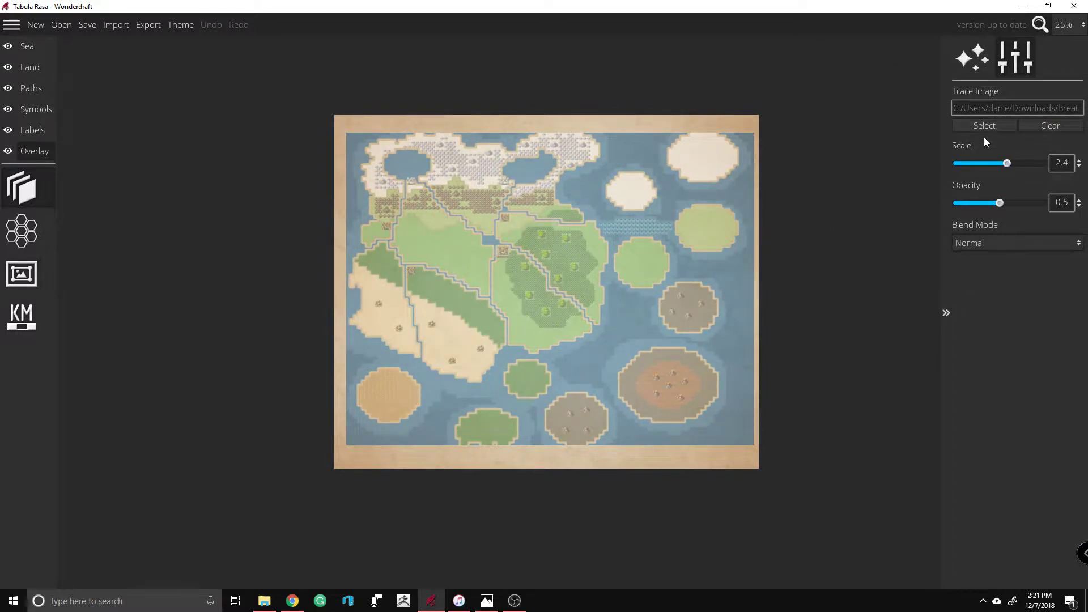
pyautogui.moveTo(1009, 163)
pyautogui.mouseDown()
pyautogui.moveTo(1045, 161)
pyautogui.moveTo(990, 162)
pyautogui.moveTo(1005, 162)
pyautogui.mouseUp()
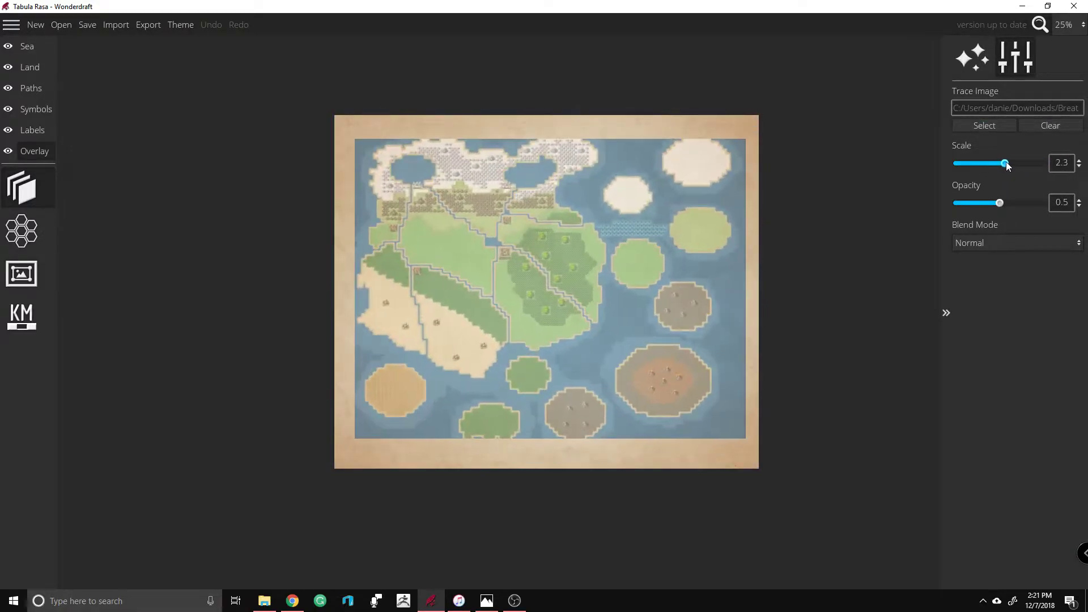
pyautogui.moveTo(647, 280)
pyautogui.mouseDown()
pyautogui.moveTo(567, 299)
pyautogui.moveTo(530, 145)
pyautogui.moveTo(642, 271)
pyautogui.mouseUp()
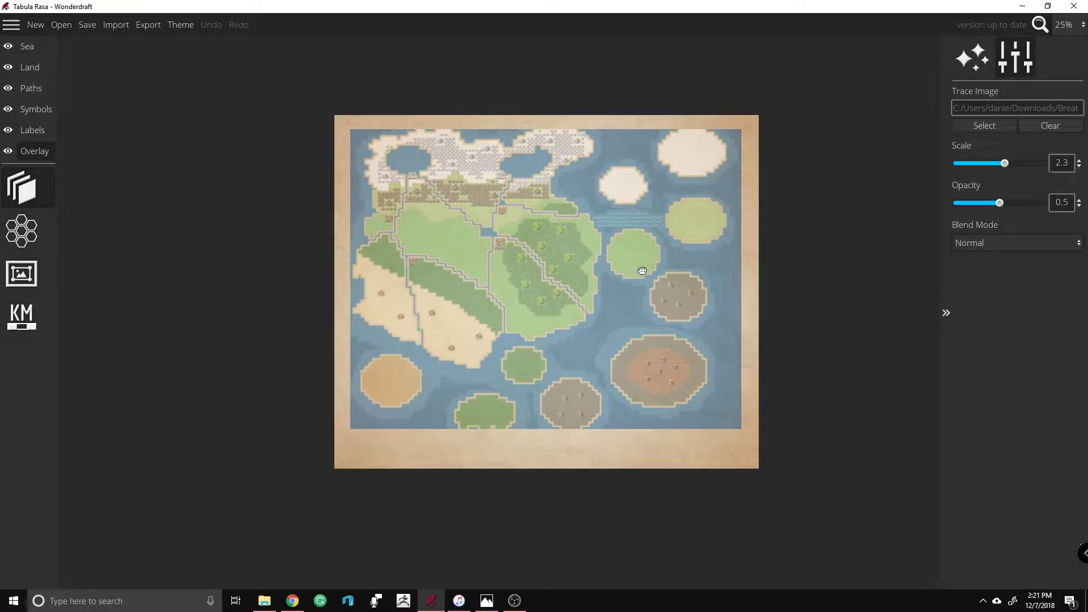
pyautogui.scroll(1, 628, 261)
pyautogui.moveTo(629, 262); pyautogui.dragTo(625, 260)
# Step: Try the Additive blend mode on the trace image and restore Normal
pyautogui.click(1004, 243)
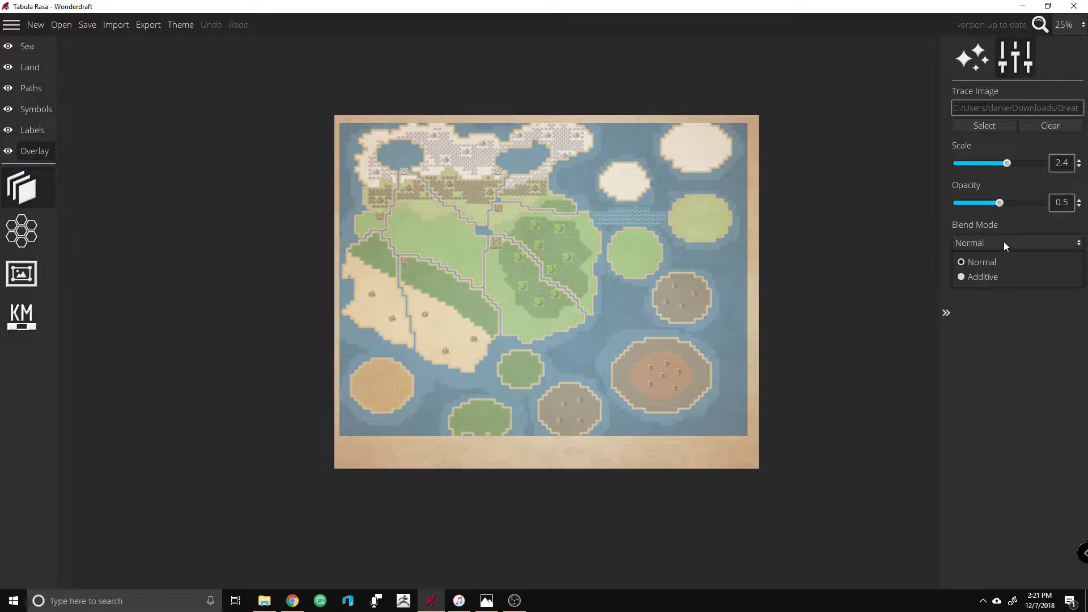
pyautogui.click(985, 277)
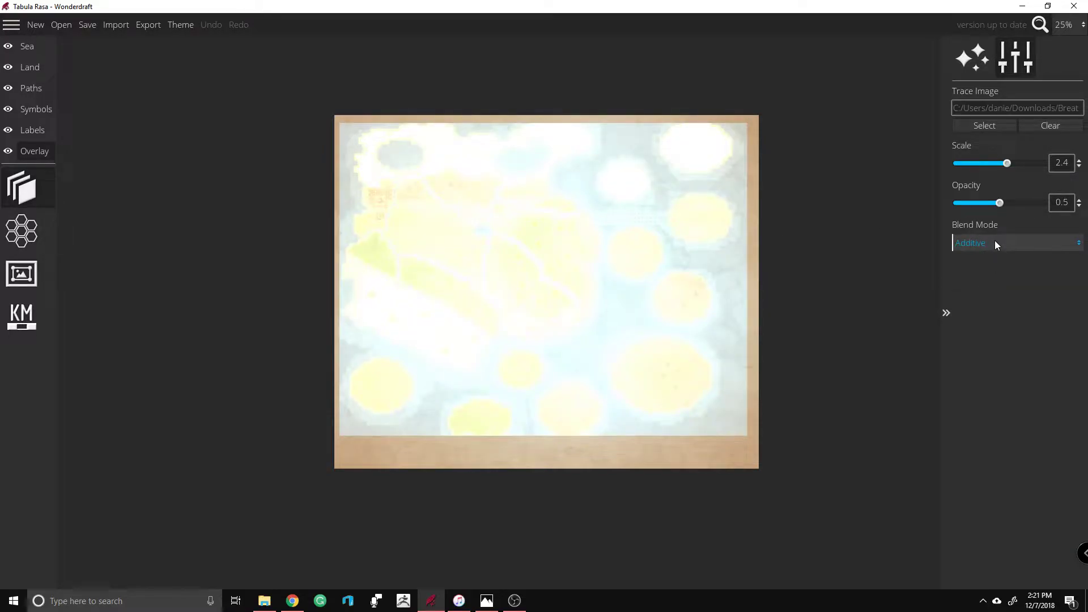
pyautogui.click(996, 243)
pyautogui.click(994, 263)
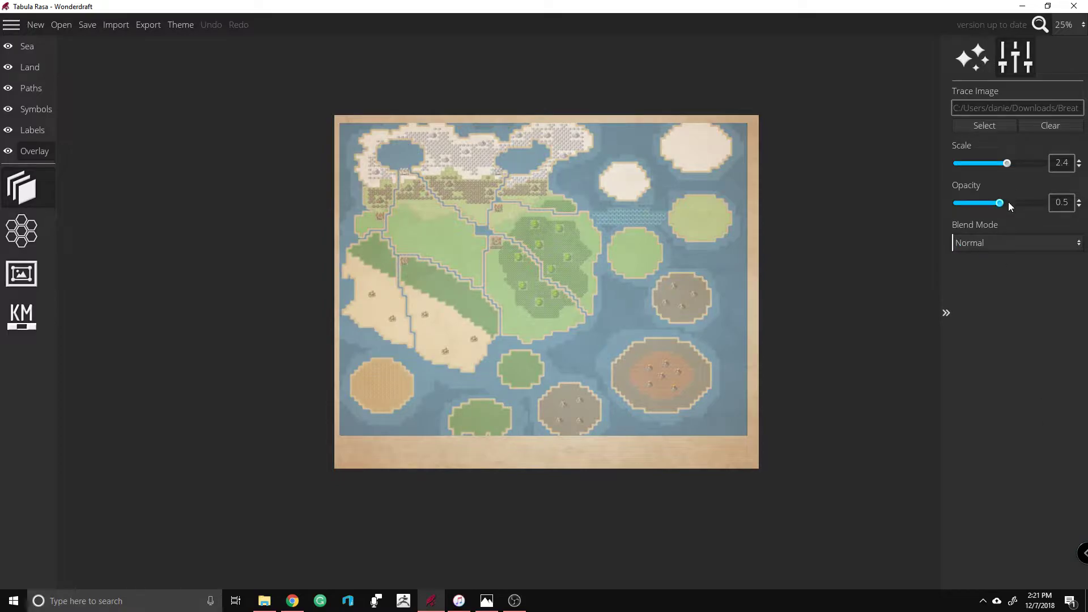
# Step: Lower the trace image's opacity to 0.21
pyautogui.moveTo(1001, 207)
pyautogui.mouseDown()
pyautogui.moveTo(1045, 206)
pyautogui.moveTo(892, 206)
pyautogui.moveTo(1040, 205)
pyautogui.moveTo(937, 207)
pyautogui.moveTo(975, 203)
pyautogui.mouseUp()
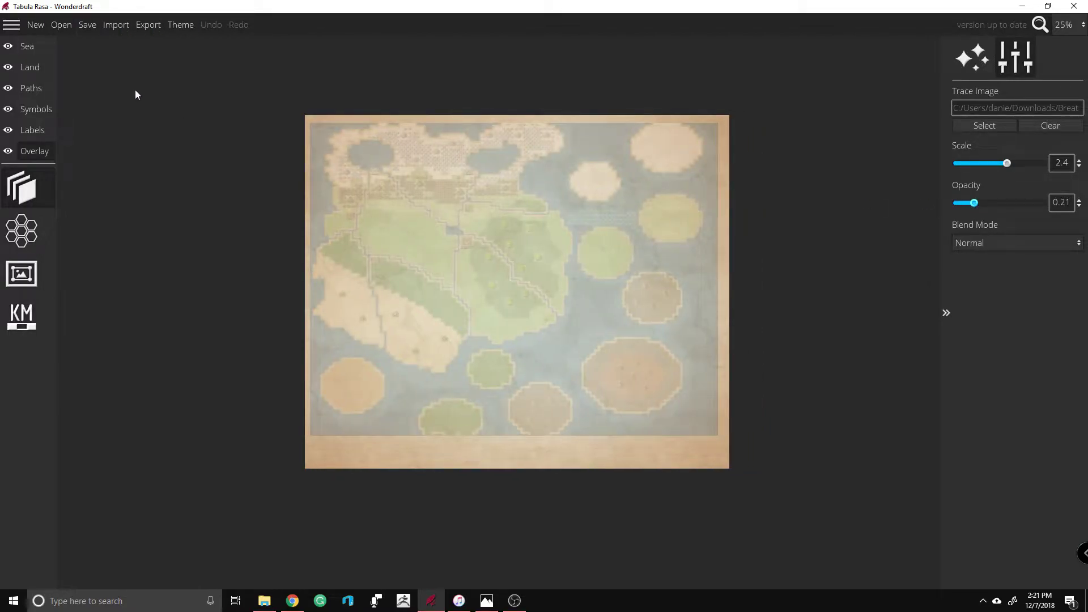
# Step: Apply the Feudal map theme with all of its filters kept on
pyautogui.click(173, 24)
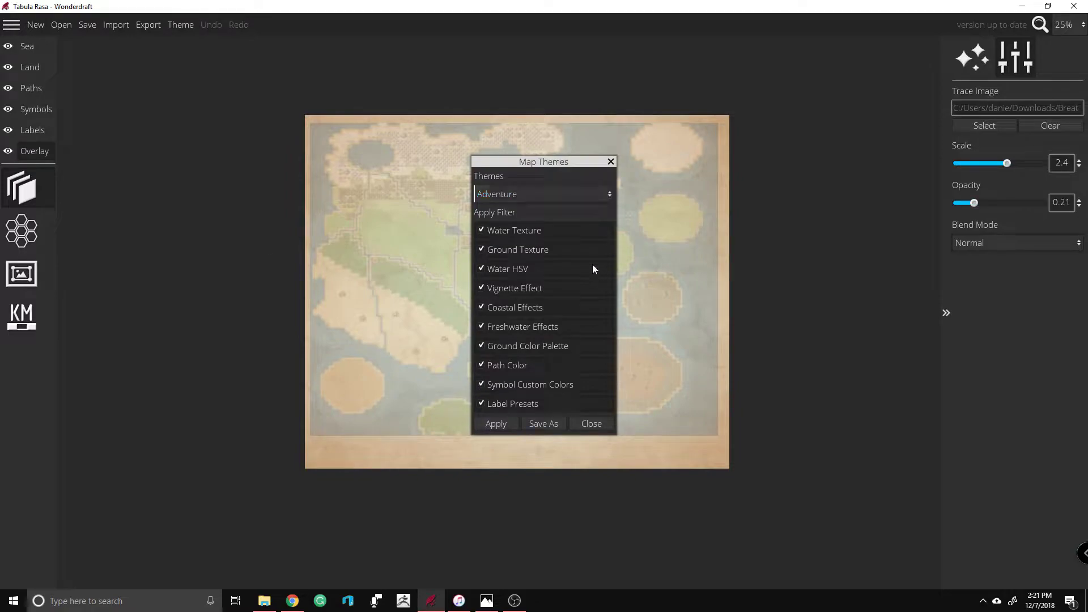
pyautogui.click(589, 194)
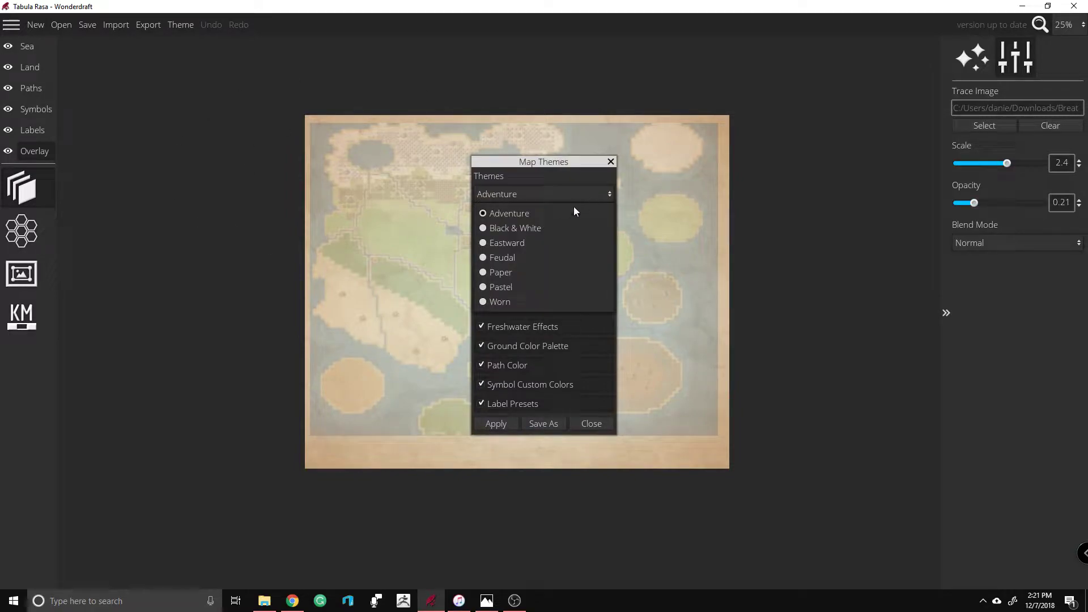
pyautogui.click(549, 262)
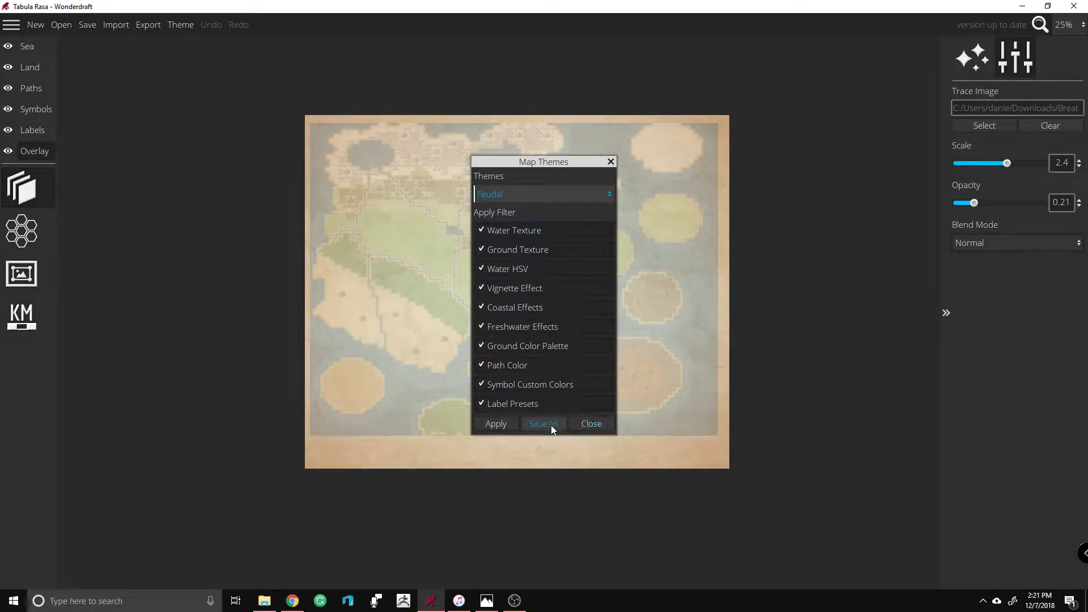
pyautogui.click(495, 424)
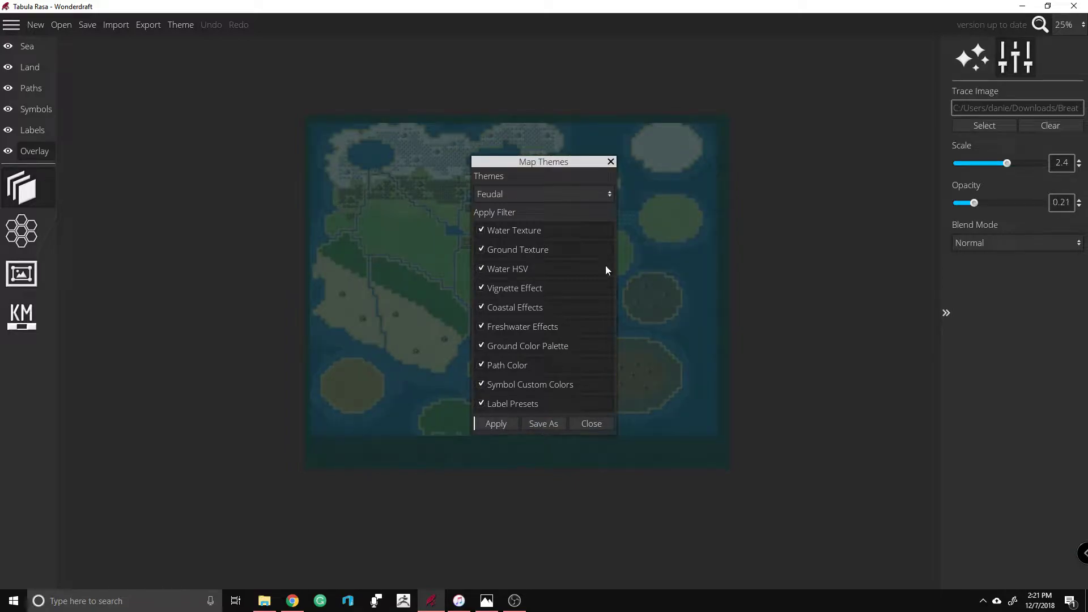
pyautogui.click(616, 164)
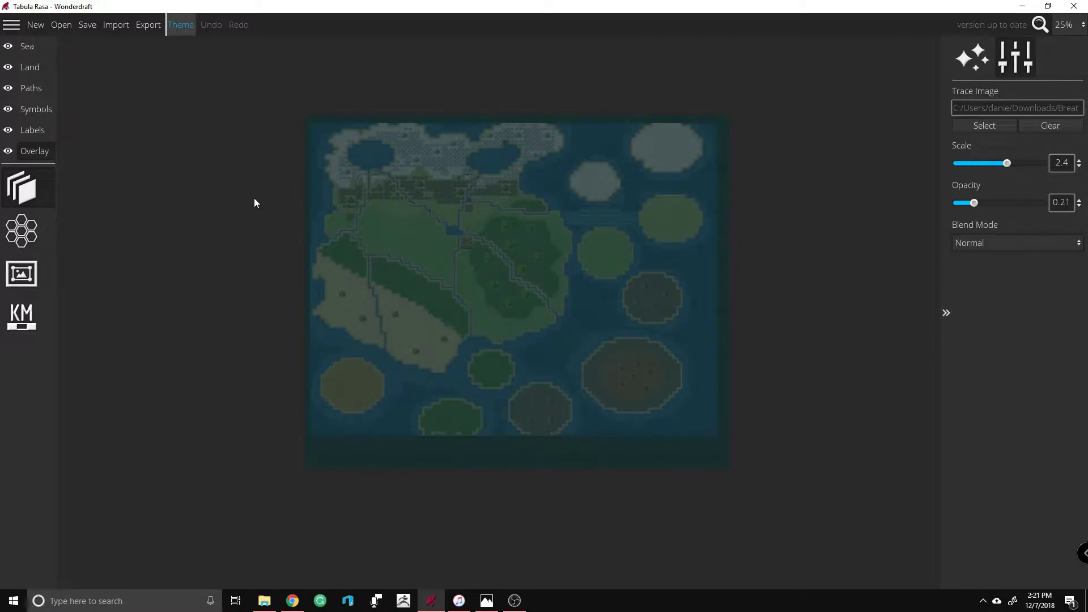
# Step: Trace the main continent's coastline from the overlay image with the land brush, closing the outline along the western coast
pyautogui.click(37, 72)
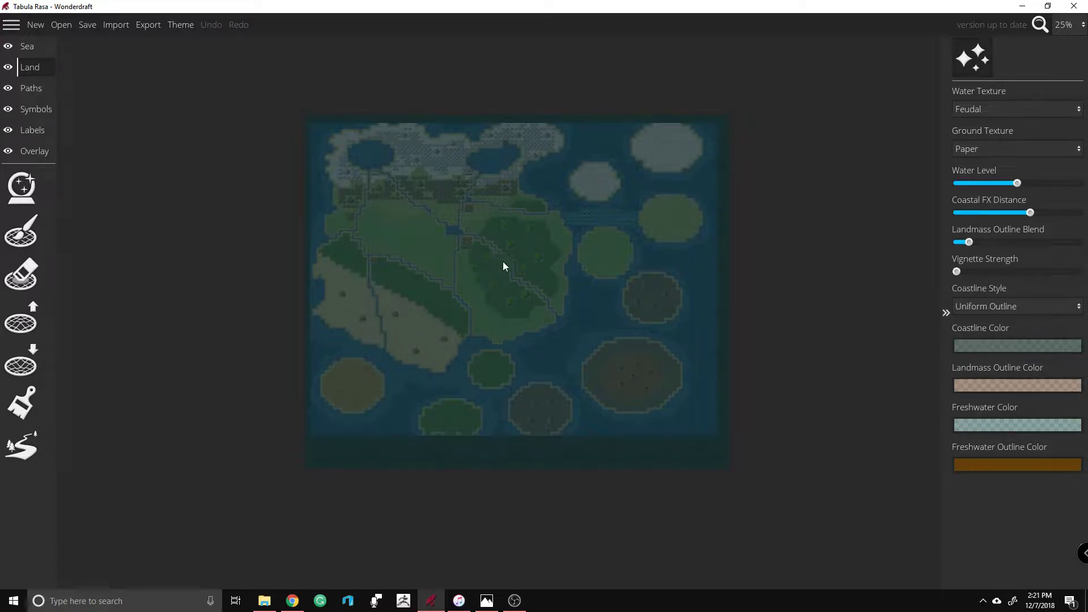
pyautogui.scroll(2, 491, 263)
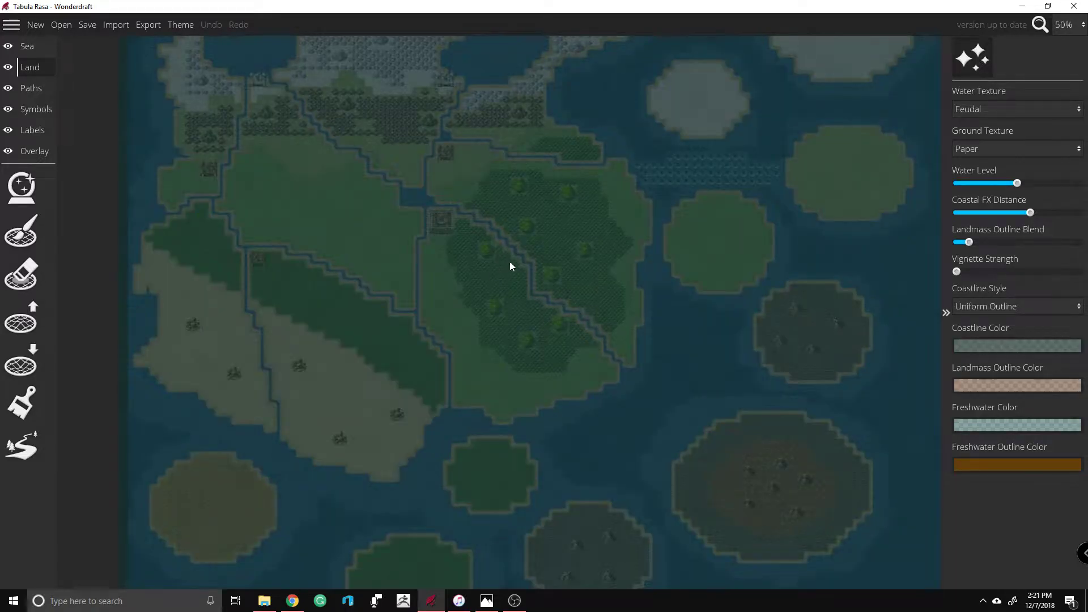
pyautogui.click(23, 232)
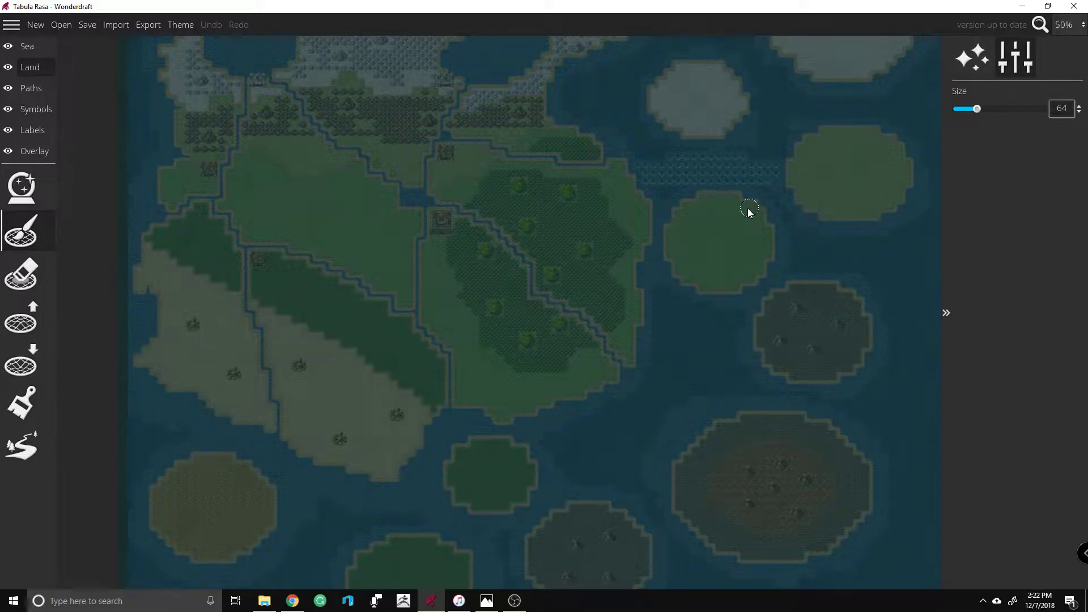
pyautogui.scroll(-1, 748, 211)
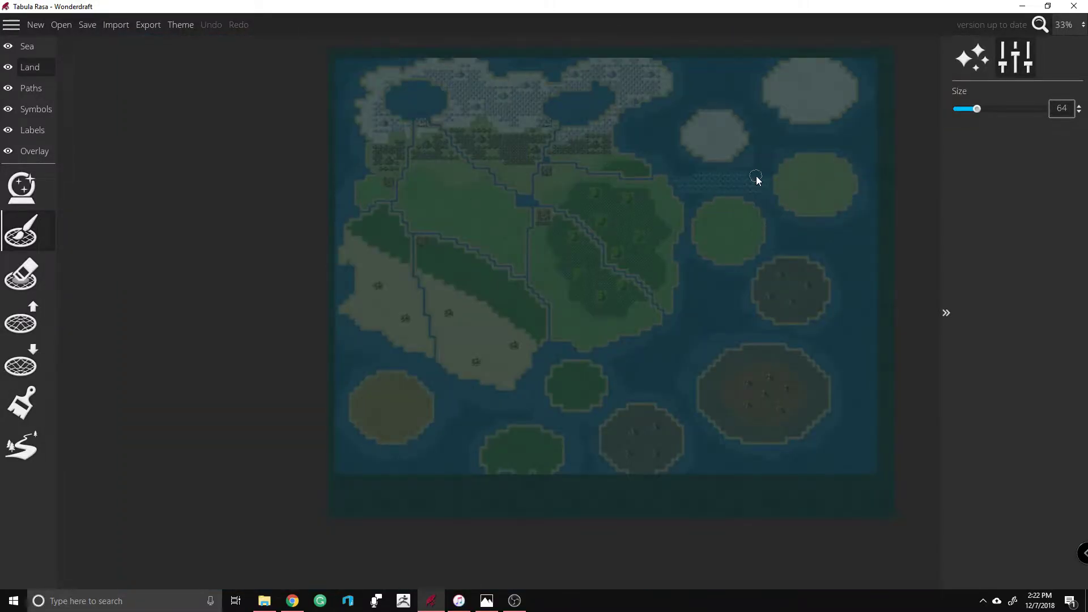
pyautogui.moveTo(359, 294)
pyautogui.mouseDown()
pyautogui.moveTo(355, 315)
pyautogui.moveTo(379, 332)
pyautogui.moveTo(495, 384)
pyautogui.moveTo(559, 334)
pyautogui.moveTo(602, 341)
pyautogui.moveTo(656, 321)
pyautogui.mouseUp()
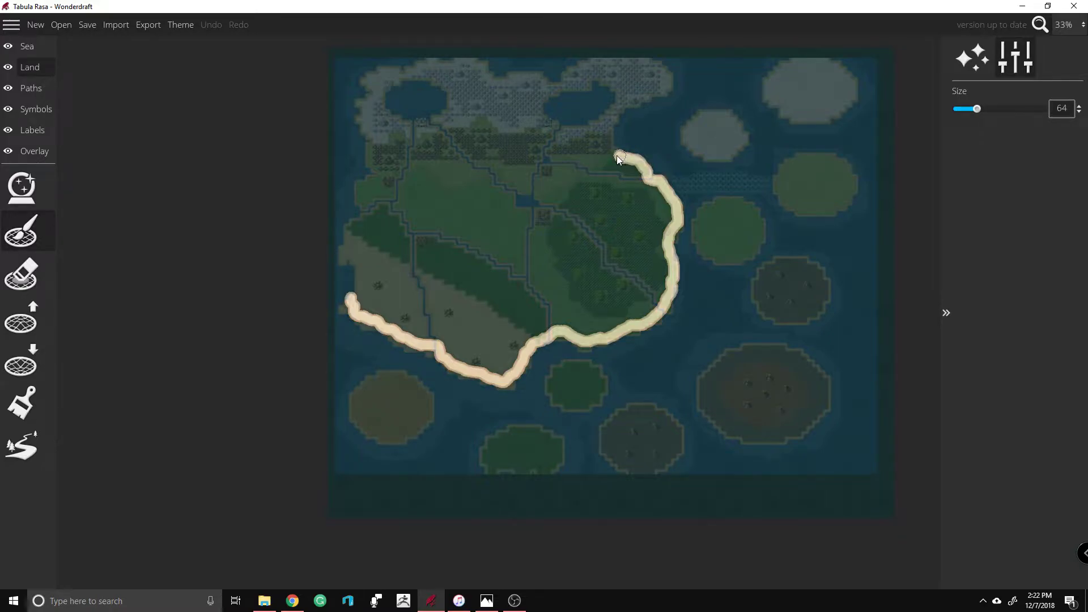
pyautogui.moveTo(664, 87); pyautogui.dragTo(650, 63)
pyautogui.scroll(3, 629, 65)
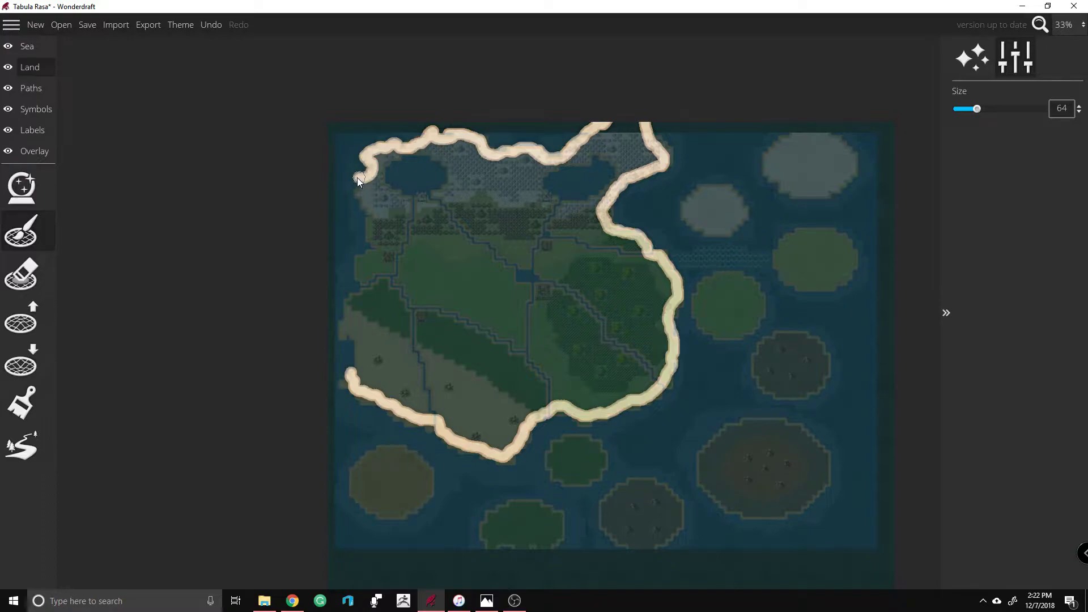
pyautogui.moveTo(373, 247); pyautogui.dragTo(362, 263)
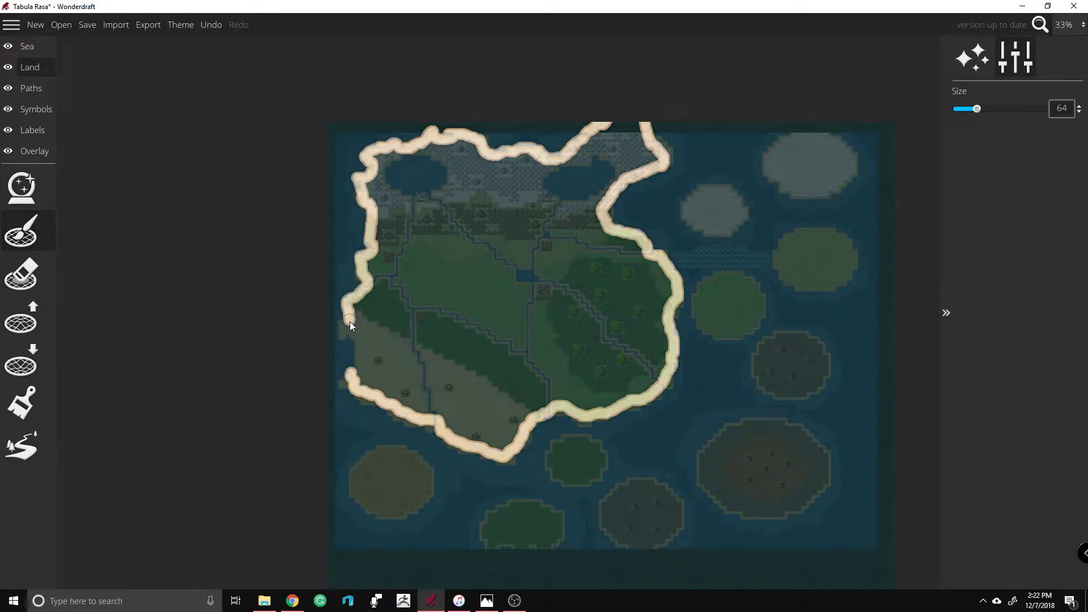
pyautogui.moveTo(358, 367); pyautogui.dragTo(356, 385)
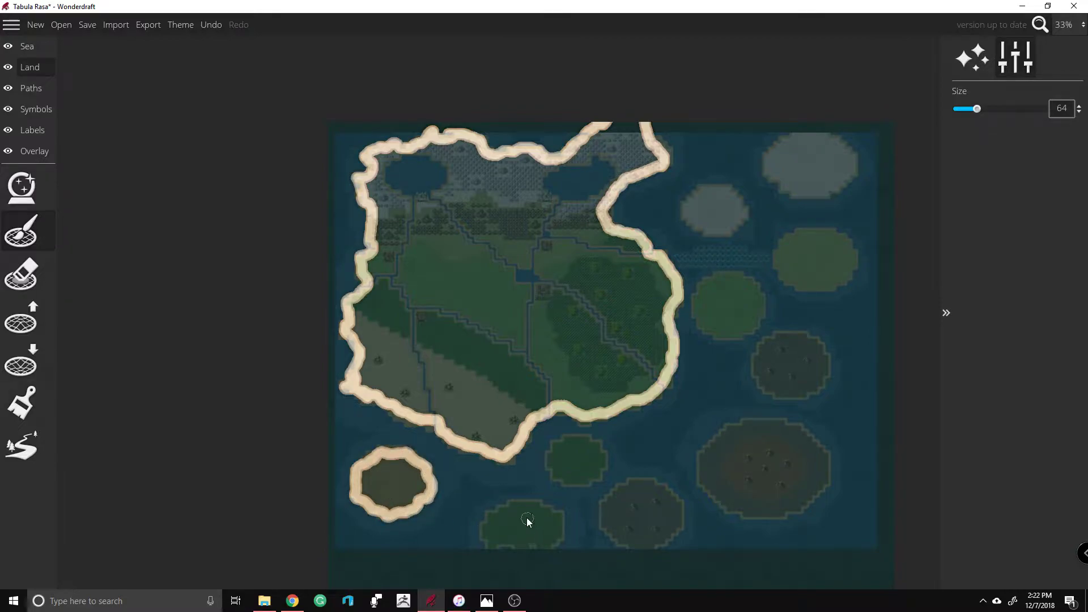
# Step: Trace the outlines of the islands south and east of the main continent with the land brush
pyautogui.moveTo(498, 556); pyautogui.dragTo(509, 545)
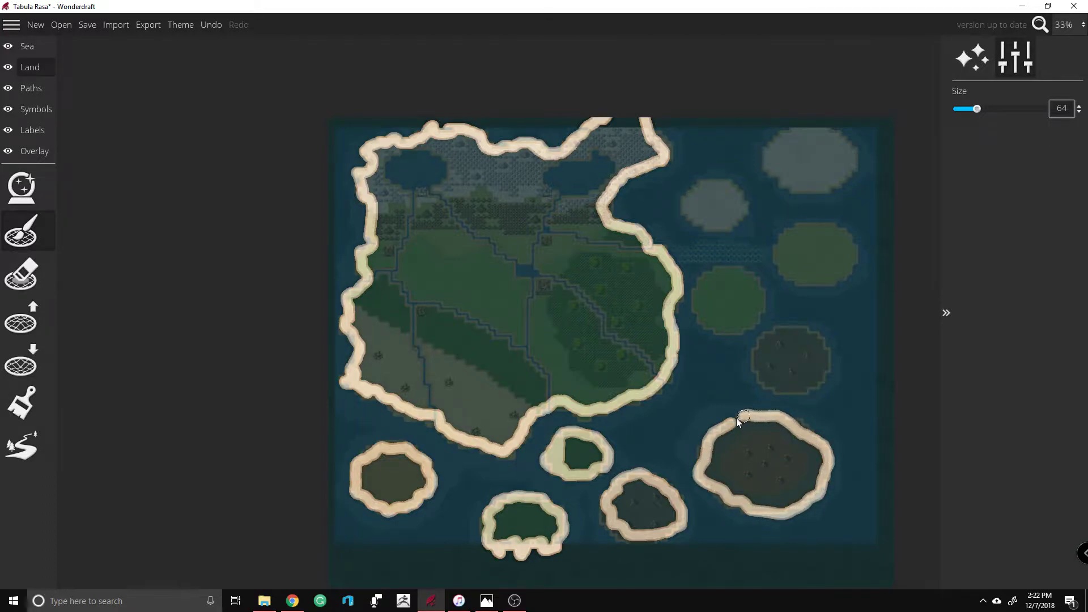
pyautogui.moveTo(772, 334); pyautogui.dragTo(764, 379)
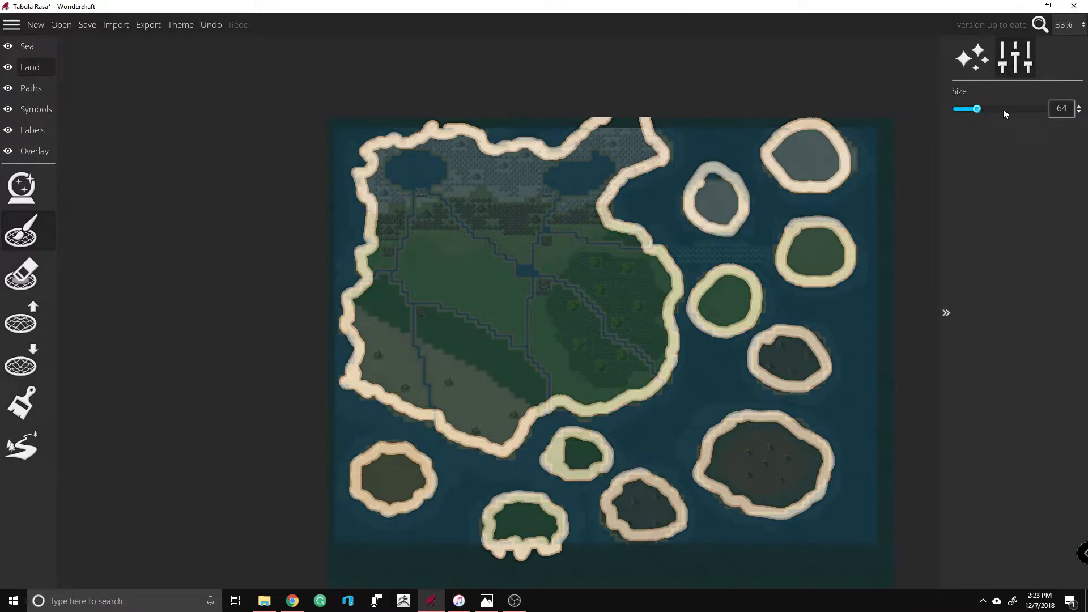
# Step: Enlarge the land brush to size 236 and fill the main continent's interior with land
pyautogui.moveTo(1035, 112); pyautogui.dragTo(1034, 110)
pyautogui.moveTo(571, 215)
pyautogui.mouseDown()
pyautogui.moveTo(601, 172)
pyautogui.moveTo(577, 174)
pyautogui.moveTo(624, 151)
pyautogui.mouseUp()
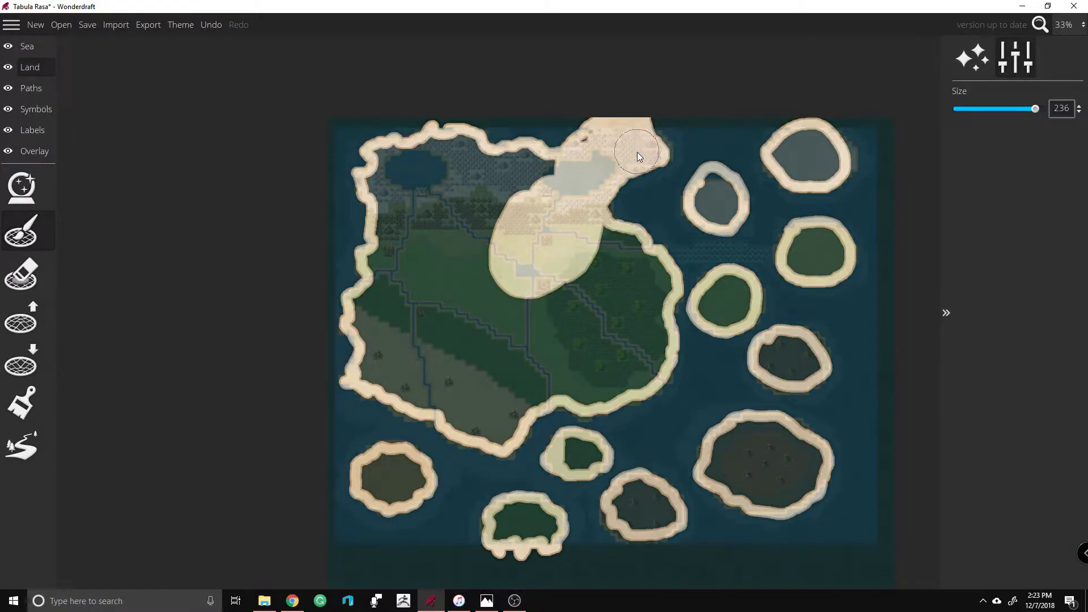
pyautogui.moveTo(577, 178)
pyautogui.mouseDown()
pyautogui.moveTo(542, 194)
pyautogui.moveTo(452, 162)
pyautogui.moveTo(472, 158)
pyautogui.moveTo(455, 162)
pyautogui.moveTo(504, 184)
pyautogui.moveTo(526, 170)
pyautogui.moveTo(539, 177)
pyautogui.moveTo(501, 184)
pyautogui.moveTo(451, 161)
pyautogui.mouseUp()
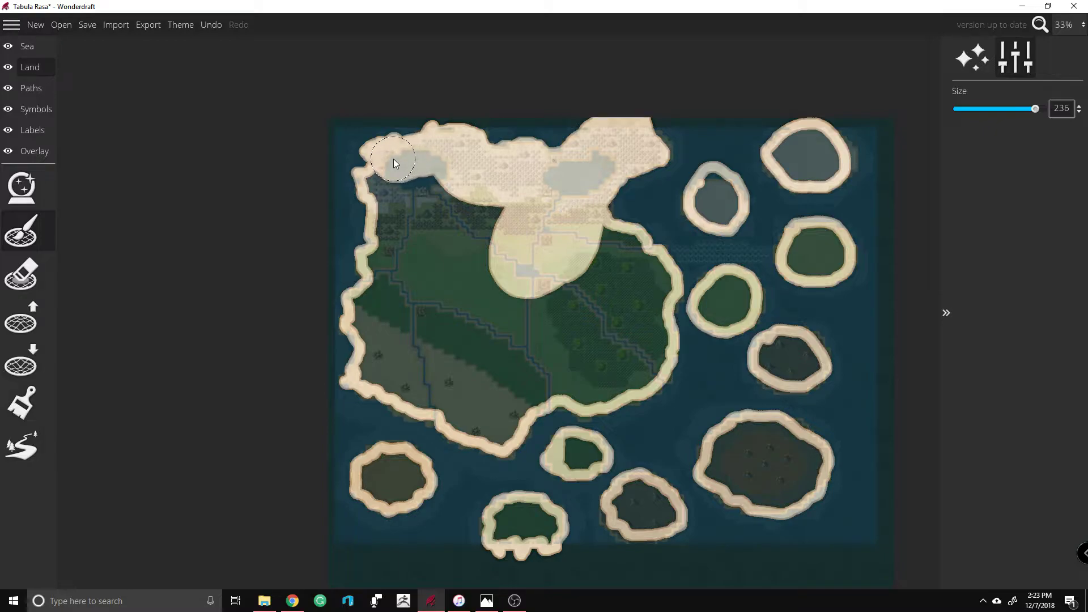
pyautogui.moveTo(390, 198)
pyautogui.mouseDown()
pyautogui.moveTo(421, 181)
pyautogui.moveTo(519, 248)
pyautogui.moveTo(524, 270)
pyautogui.moveTo(519, 211)
pyautogui.moveTo(513, 241)
pyautogui.moveTo(455, 303)
pyautogui.moveTo(402, 261)
pyautogui.mouseUp()
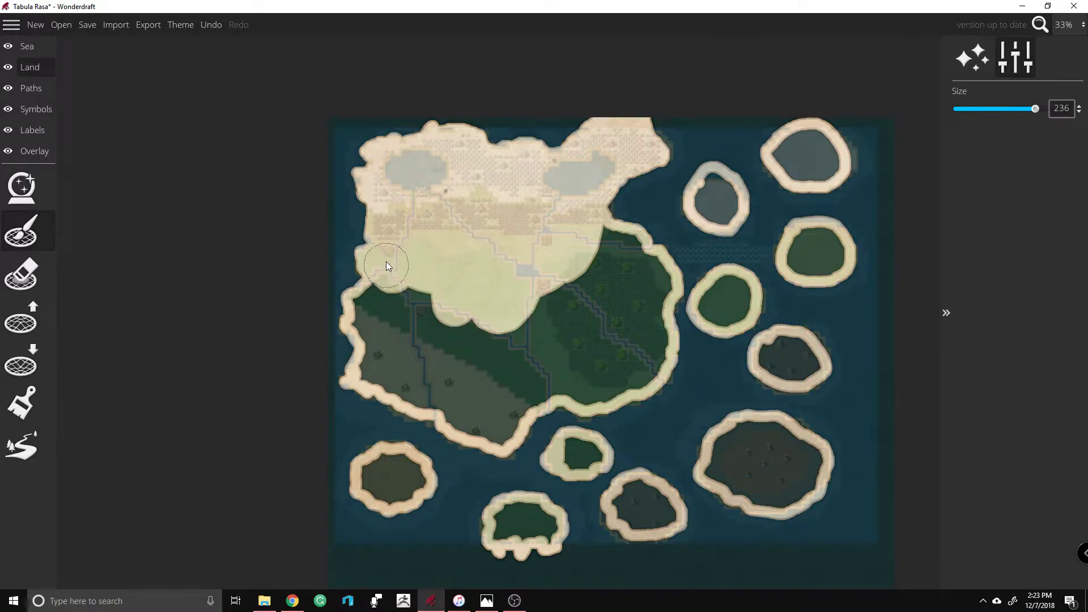
pyautogui.moveTo(376, 314); pyautogui.dragTo(374, 313)
pyautogui.moveTo(381, 350)
pyautogui.mouseDown()
pyautogui.moveTo(375, 366)
pyautogui.moveTo(412, 384)
pyautogui.mouseUp()
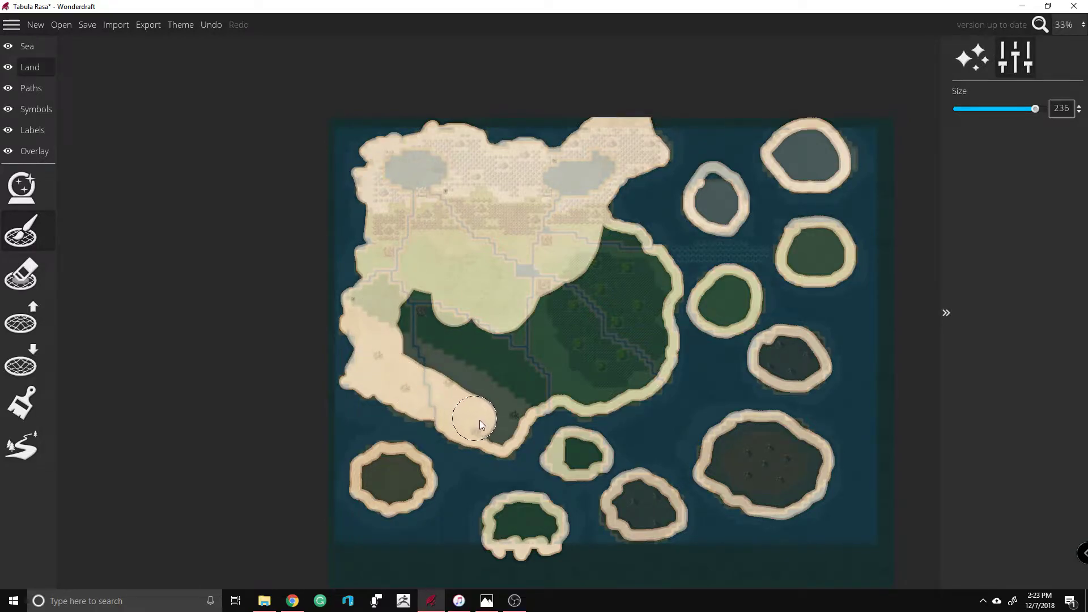
pyautogui.moveTo(519, 376)
pyautogui.mouseDown()
pyautogui.moveTo(479, 374)
pyautogui.moveTo(450, 342)
pyautogui.moveTo(534, 374)
pyautogui.moveTo(521, 388)
pyautogui.moveTo(577, 388)
pyautogui.mouseUp()
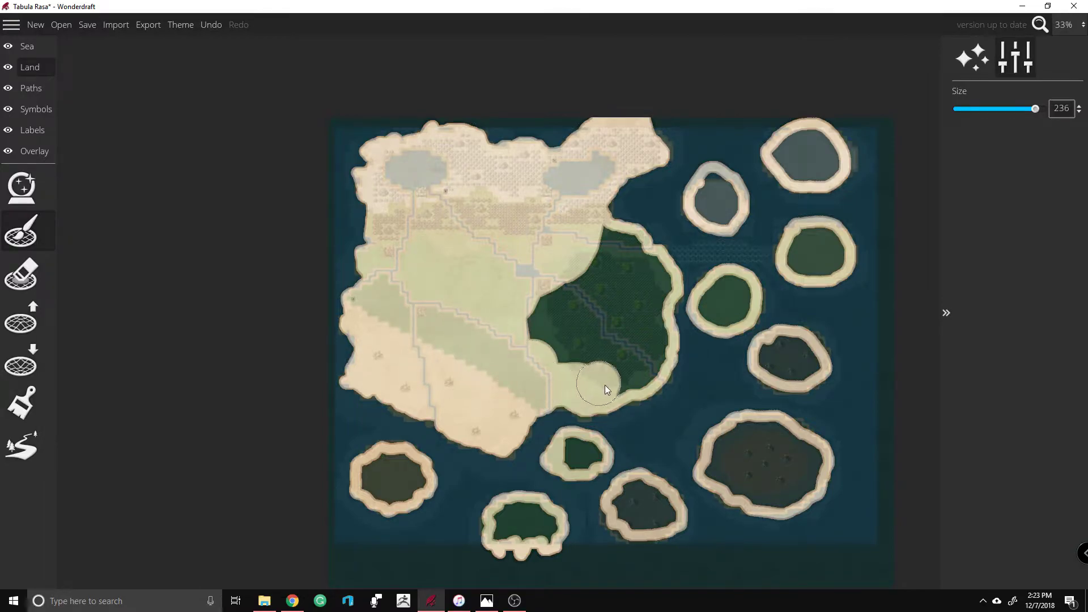
pyautogui.moveTo(647, 357); pyautogui.dragTo(650, 311)
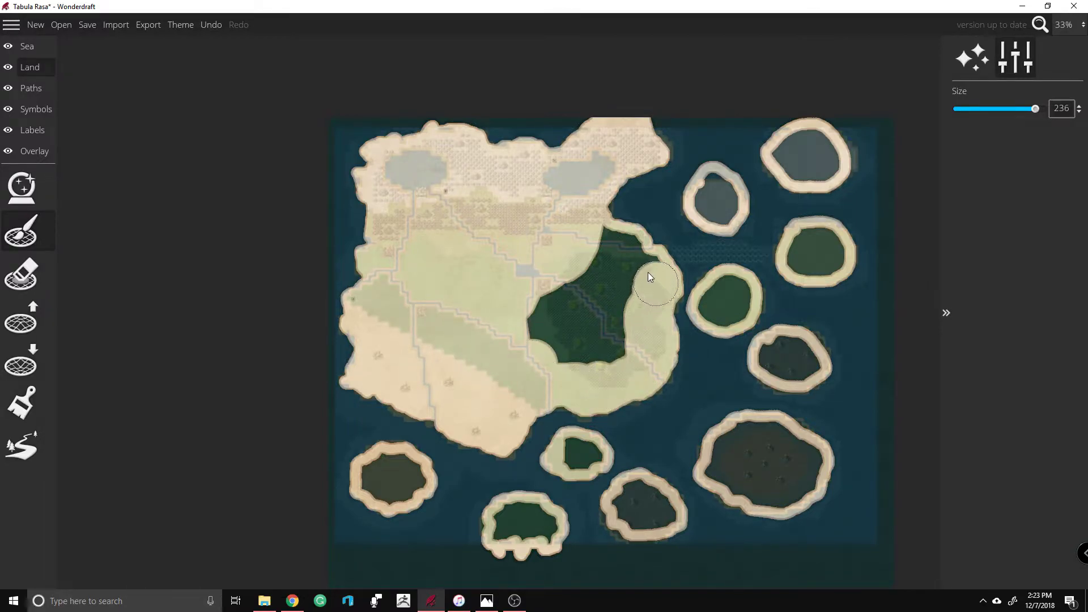
pyautogui.moveTo(604, 240)
pyautogui.mouseDown()
pyautogui.moveTo(527, 328)
pyautogui.moveTo(611, 342)
pyautogui.mouseUp()
# Step: Fill the interiors of all the outlined islands around the continent with land
pyautogui.moveTo(758, 436)
pyautogui.mouseDown()
pyautogui.moveTo(726, 464)
pyautogui.moveTo(774, 489)
pyautogui.mouseUp()
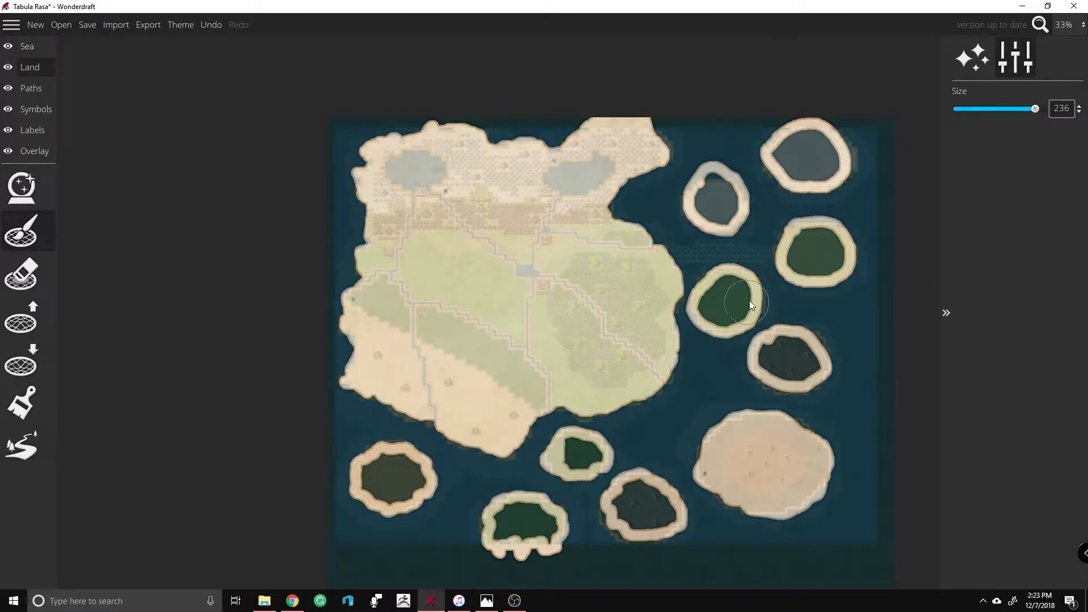
pyautogui.moveTo(730, 305); pyautogui.dragTo(726, 308)
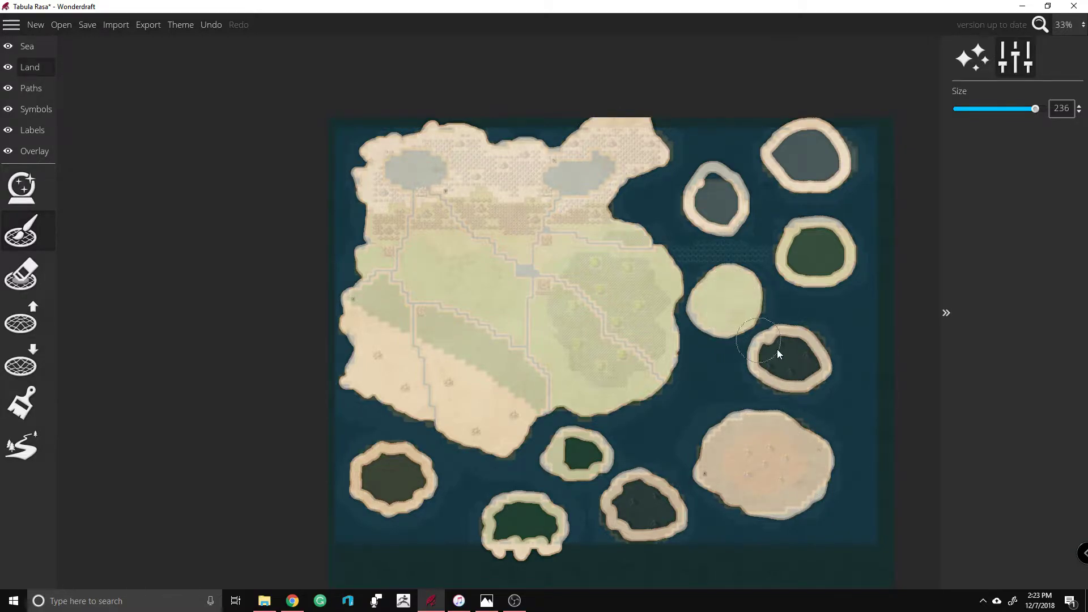
pyautogui.moveTo(789, 359); pyautogui.dragTo(792, 364)
pyautogui.moveTo(821, 255)
pyautogui.mouseDown()
pyautogui.moveTo(809, 248)
pyautogui.moveTo(820, 244)
pyautogui.mouseUp()
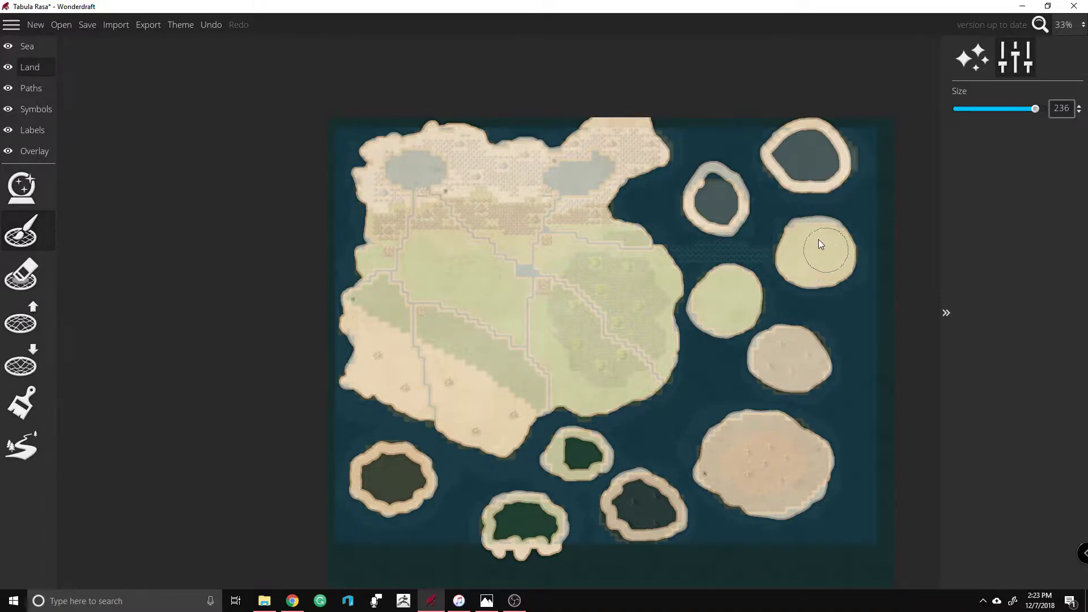
pyautogui.moveTo(811, 145); pyautogui.dragTo(822, 166)
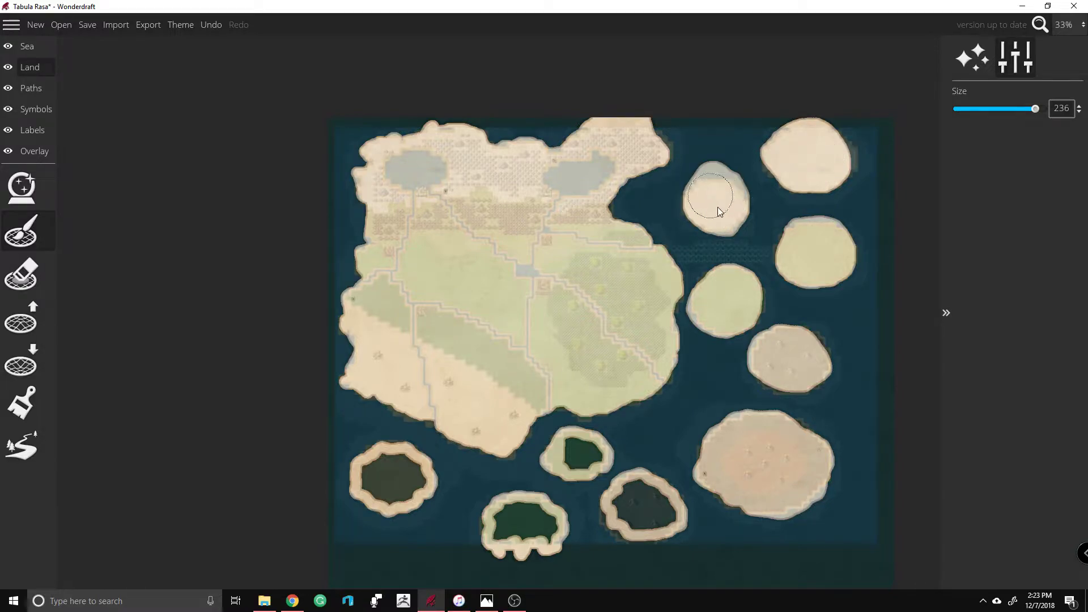
pyautogui.moveTo(576, 457); pyautogui.dragTo(580, 451)
pyautogui.moveTo(645, 508); pyautogui.dragTo(634, 502)
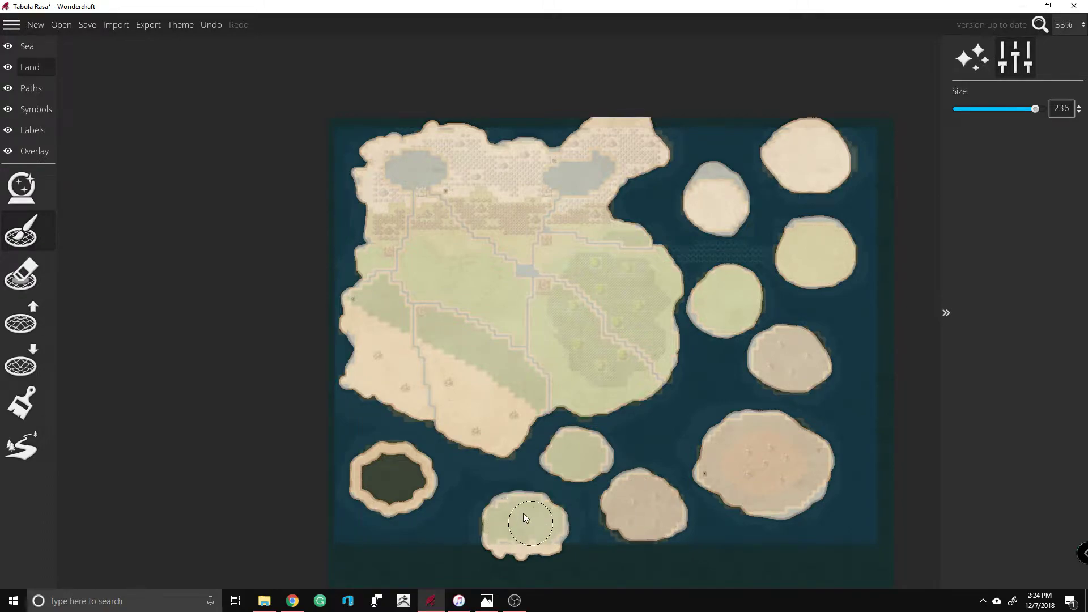
pyautogui.moveTo(389, 475); pyautogui.dragTo(380, 472)
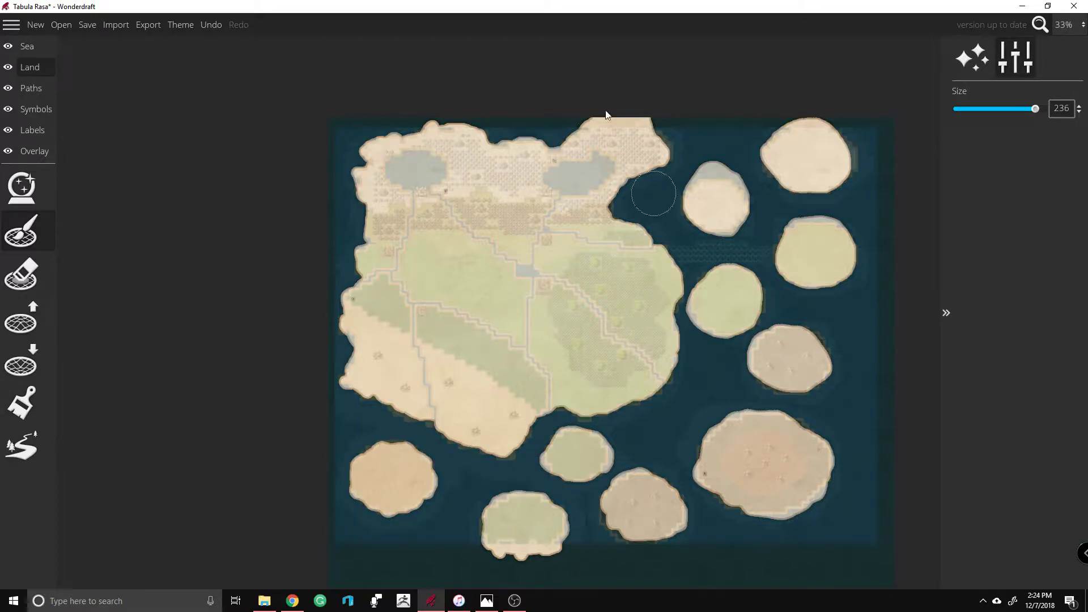
pyautogui.scroll(-2, 703, 342)
pyautogui.scroll(5, 736, 340)
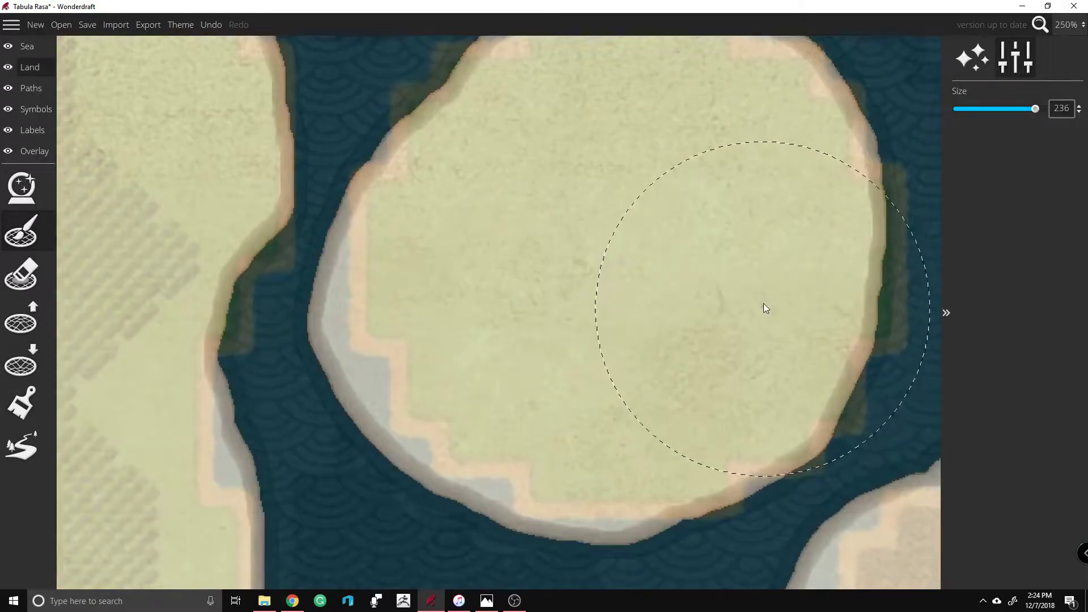
pyautogui.scroll(-3, 763, 304)
pyautogui.scroll(3, 440, 306)
pyautogui.scroll(-4, 446, 308)
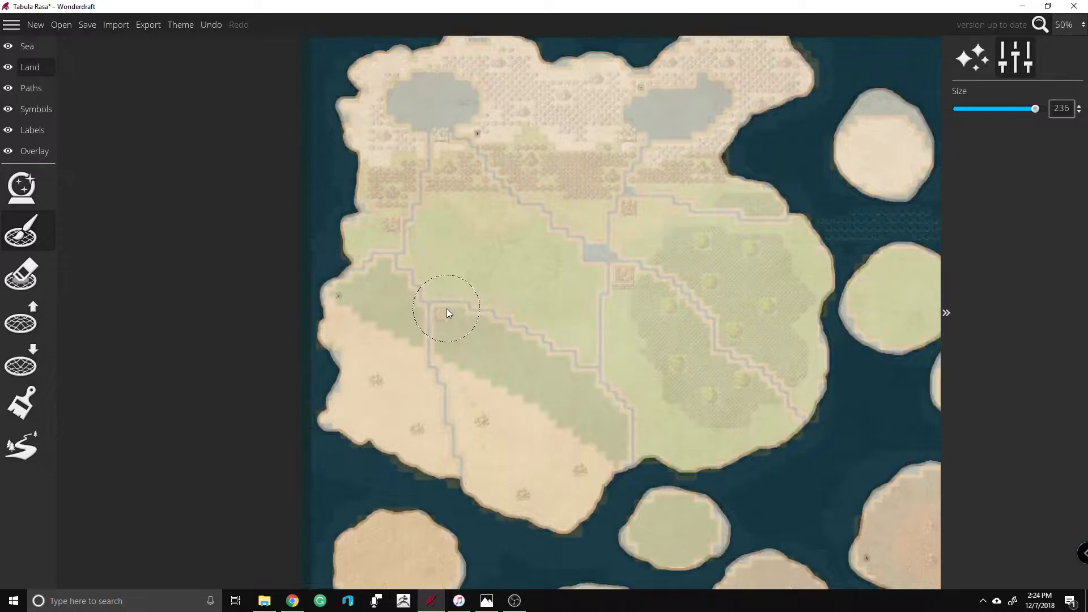
pyautogui.scroll(2, 654, 343)
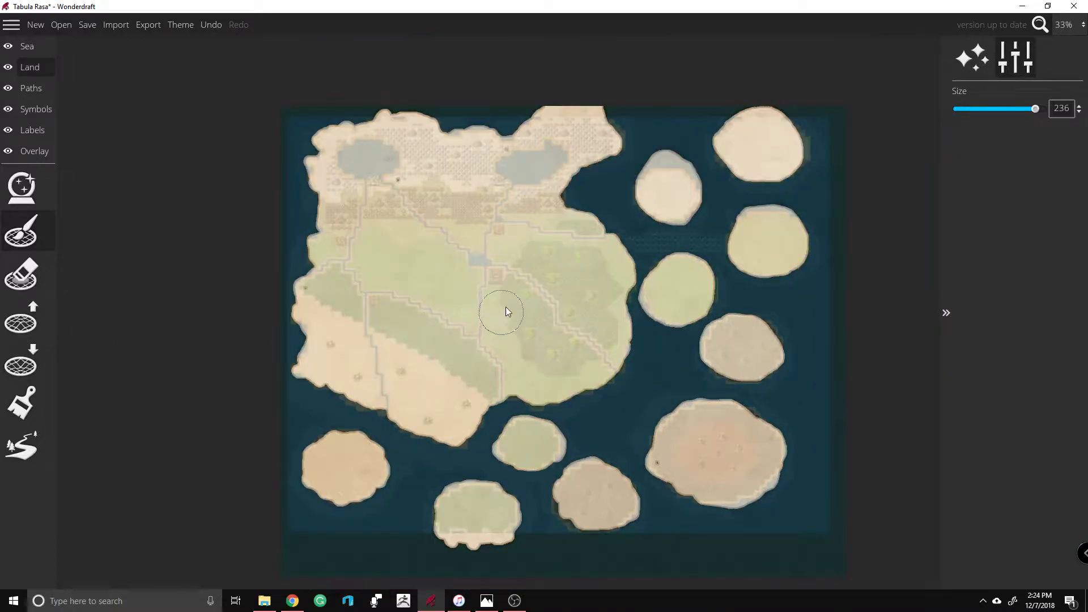
# Step: Switch to the land-lowering brush and reduce its brush size to 24 for detailing the continent's southern coast
pyautogui.click(22, 228)
pyautogui.click(33, 369)
pyautogui.scroll(-2, 587, 436)
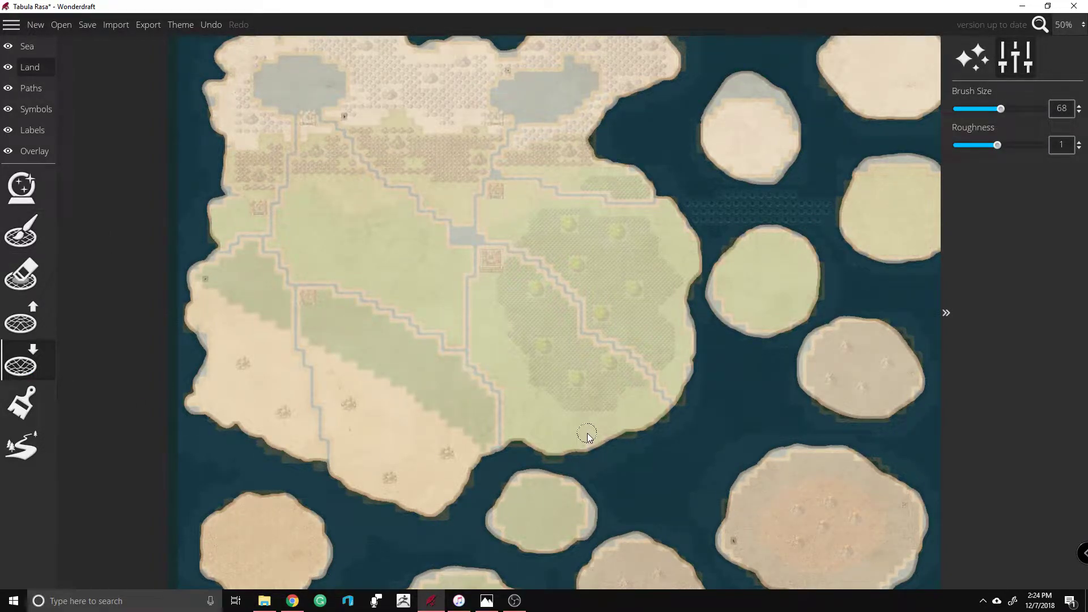
pyautogui.moveTo(998, 108); pyautogui.dragTo(973, 109)
pyautogui.scroll(-3, 576, 168)
pyautogui.scroll(5, 465, 177)
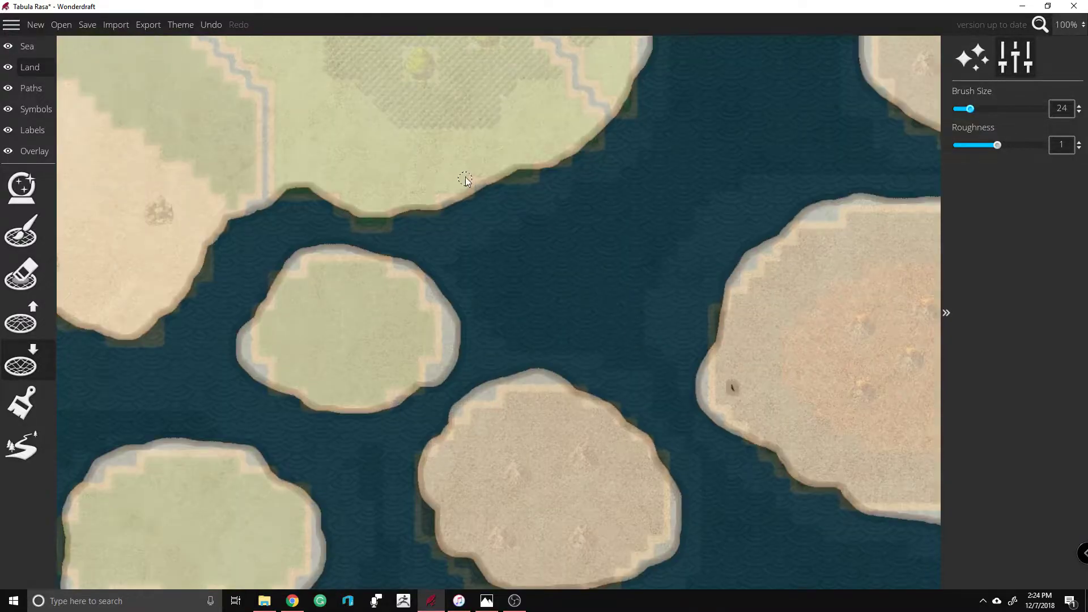
pyautogui.scroll(2, 465, 177)
pyautogui.scroll(-1, 525, 251)
pyautogui.scroll(4, 495, 144)
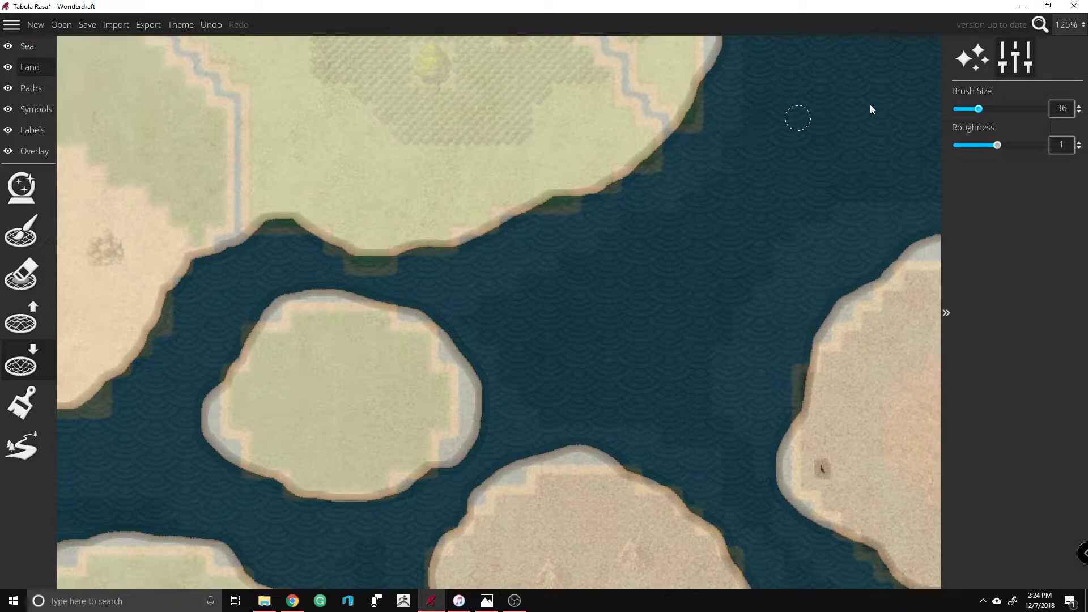
pyautogui.scroll(1, 612, 160)
pyautogui.scroll(4, 615, 156)
pyautogui.scroll(-6, 612, 152)
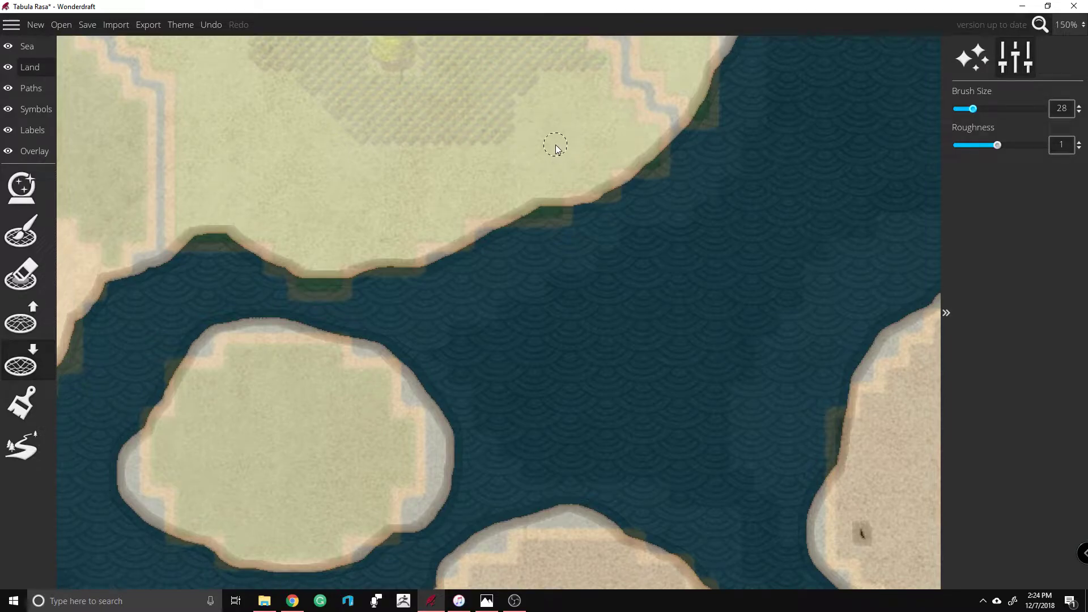
pyautogui.press('alt')
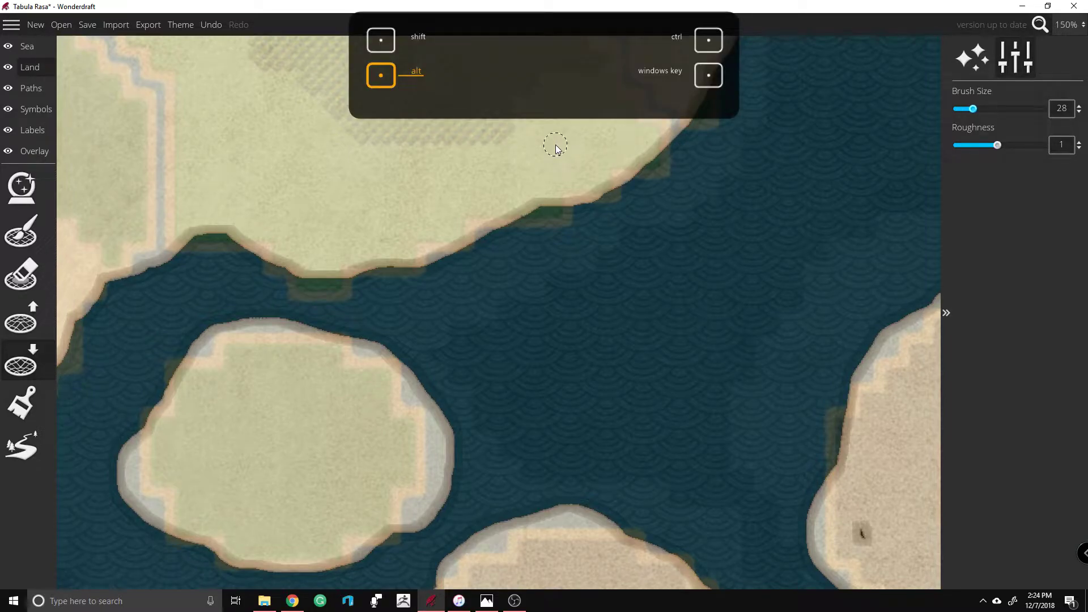
pyautogui.keyDown('alt'); pyautogui.scroll(-2, 556, 146); pyautogui.keyUp('alt')
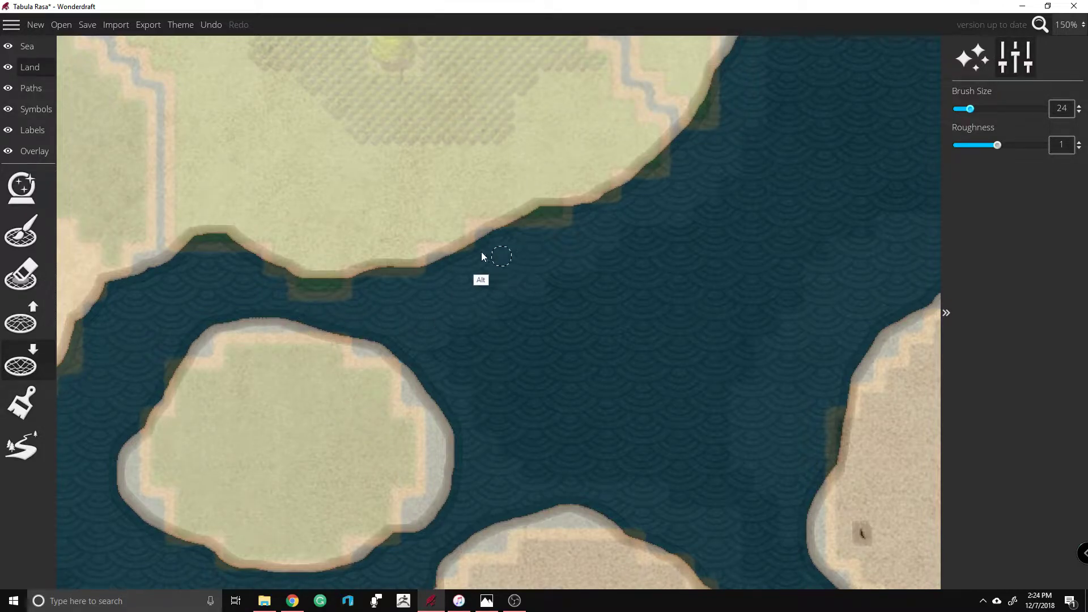
# Step: Carve a ragged bay into the continent's southern coast, clearing the leftover land in it with brush size 67
pyautogui.moveTo(431, 235)
pyautogui.mouseDown()
pyautogui.moveTo(433, 213)
pyautogui.moveTo(458, 213)
pyautogui.moveTo(433, 229)
pyautogui.moveTo(452, 213)
pyautogui.moveTo(482, 213)
pyautogui.moveTo(466, 208)
pyautogui.moveTo(478, 180)
pyautogui.moveTo(471, 199)
pyautogui.moveTo(488, 184)
pyautogui.moveTo(507, 188)
pyautogui.moveTo(522, 159)
pyautogui.moveTo(493, 186)
pyautogui.moveTo(512, 202)
pyautogui.moveTo(482, 201)
pyautogui.moveTo(463, 238)
pyautogui.moveTo(445, 241)
pyautogui.moveTo(451, 227)
pyautogui.moveTo(448, 236)
pyautogui.moveTo(434, 222)
pyautogui.moveTo(447, 238)
pyautogui.moveTo(445, 225)
pyautogui.moveTo(432, 264)
pyautogui.moveTo(435, 225)
pyautogui.mouseUp()
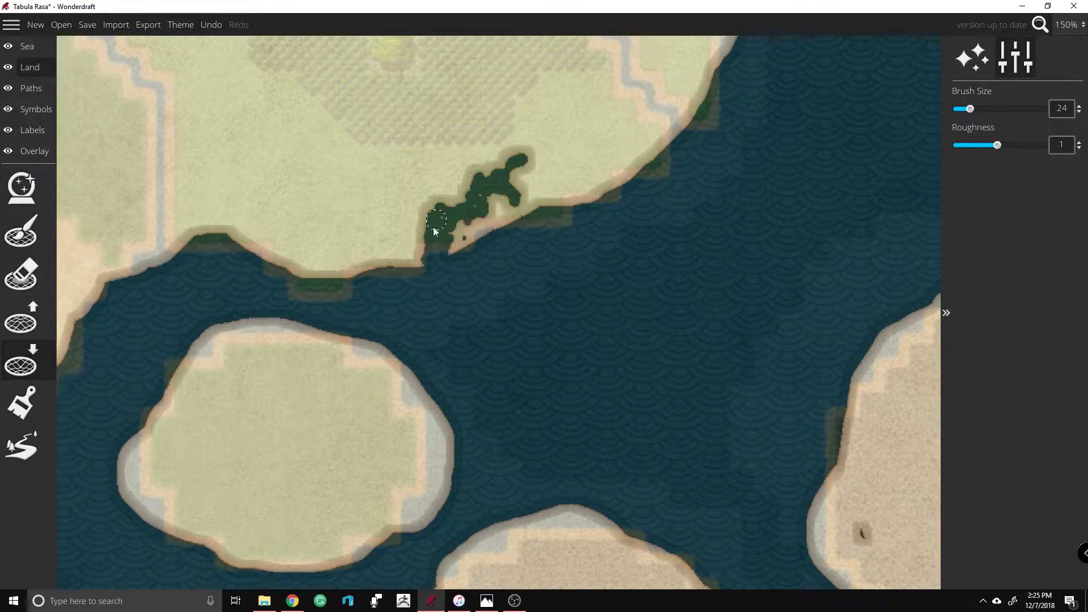
pyautogui.moveTo(521, 219); pyautogui.dragTo(513, 205)
pyautogui.click(1001, 113)
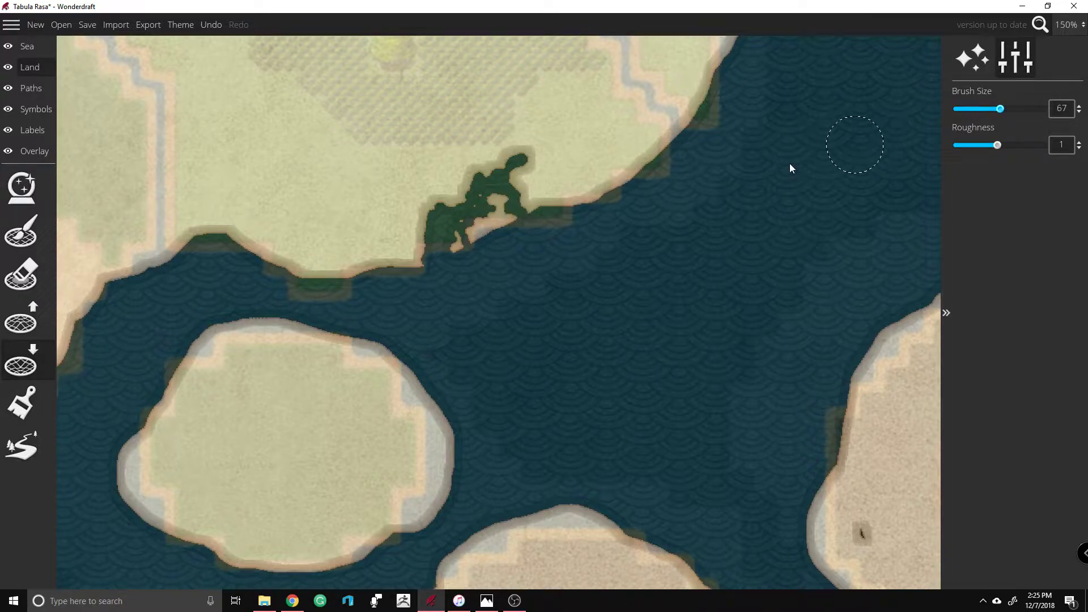
pyautogui.moveTo(505, 214); pyautogui.dragTo(493, 216)
pyautogui.moveTo(476, 258); pyautogui.dragTo(503, 199)
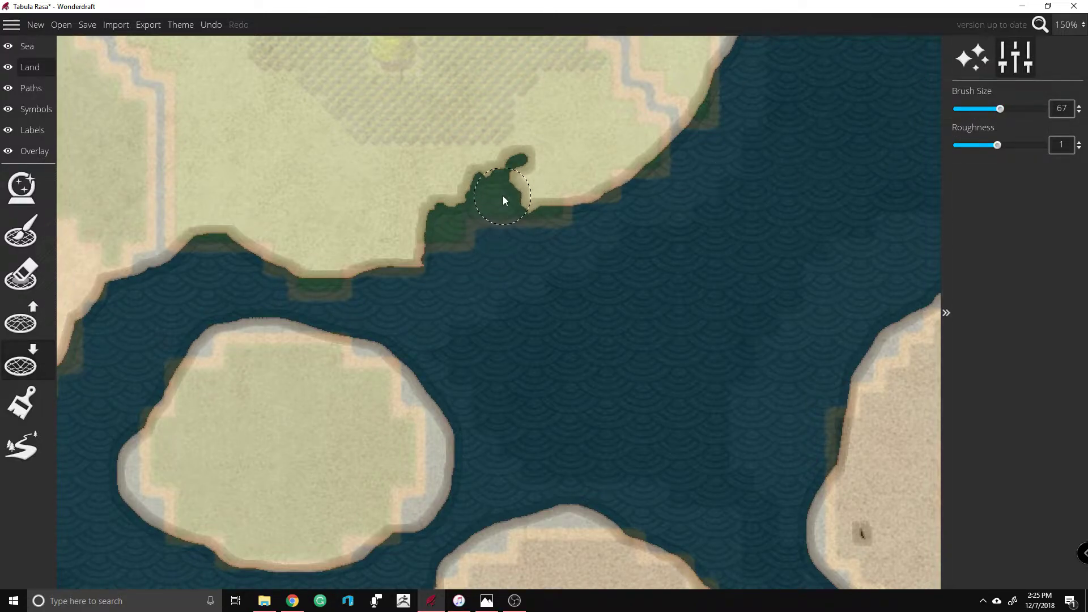
# Step: Roughen the southeastern coast, carving an inlet at the river mouth and coves along the eastern shore near the neighbouring island
pyautogui.moveTo(663, 181); pyautogui.dragTo(687, 140)
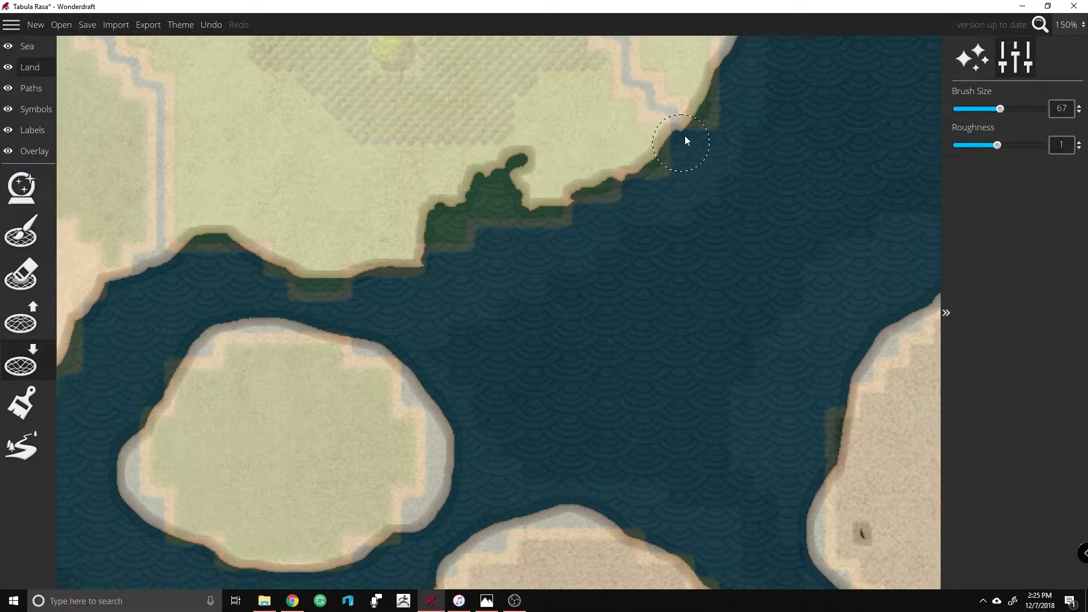
pyautogui.moveTo(640, 91); pyautogui.dragTo(643, 95)
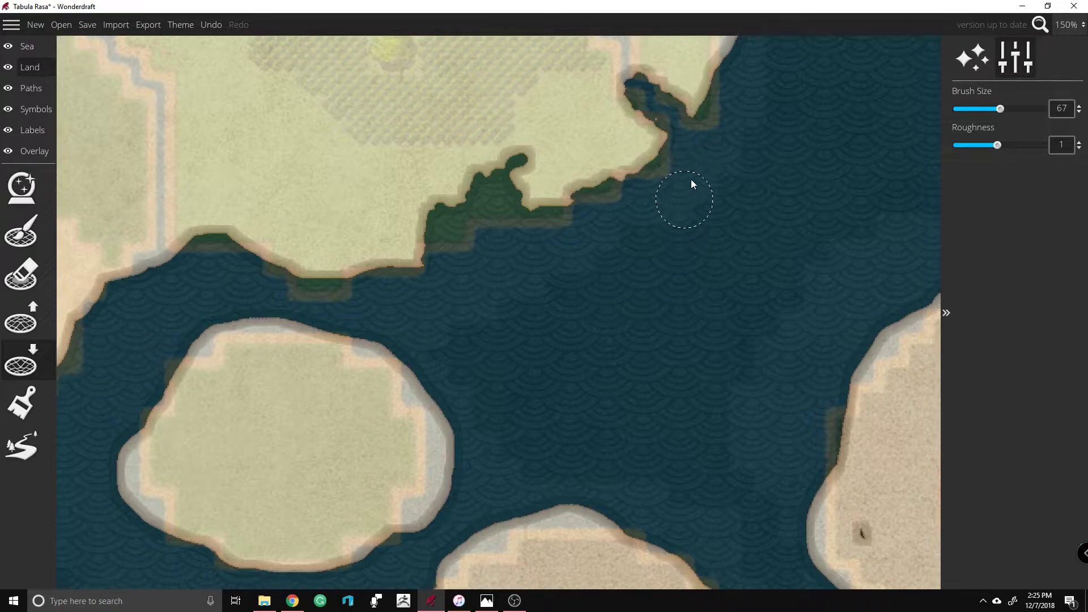
pyautogui.press('Up')
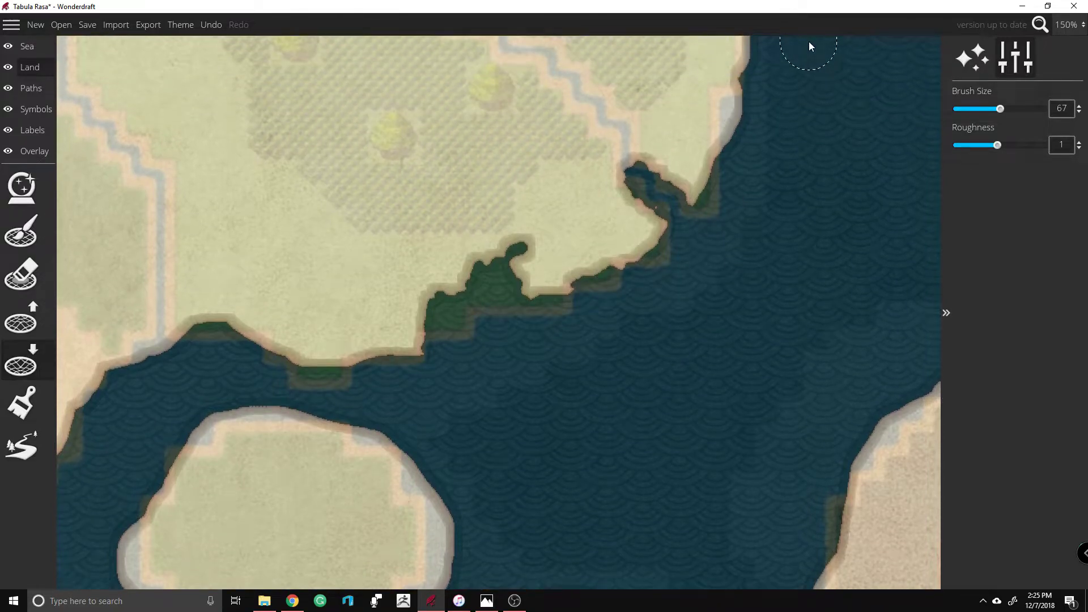
pyautogui.press('Up')
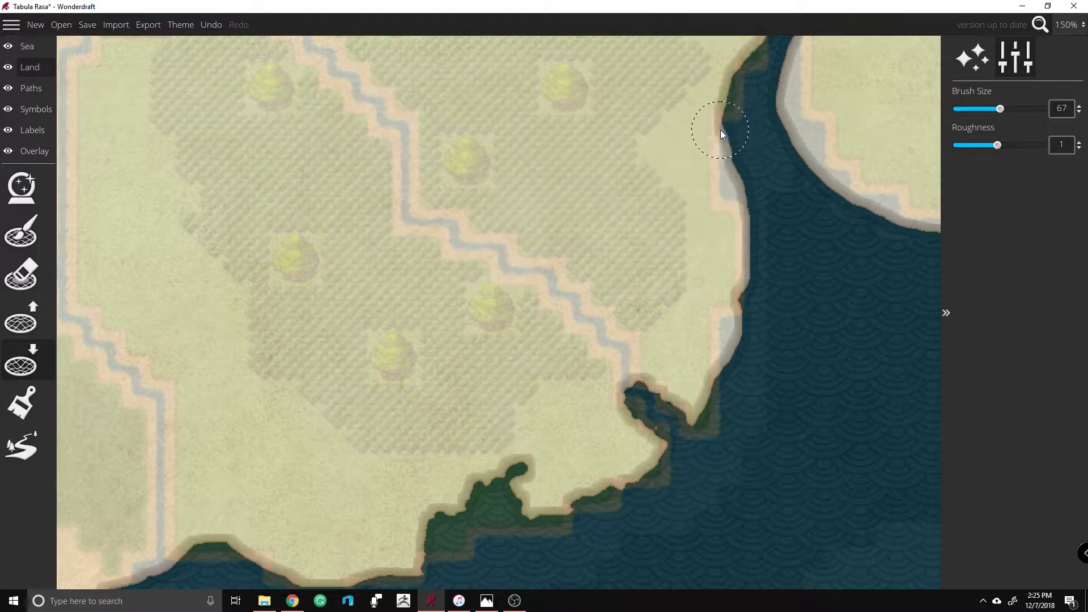
pyautogui.moveTo(720, 133)
pyautogui.mouseDown()
pyautogui.moveTo(698, 150)
pyautogui.moveTo(713, 129)
pyautogui.mouseUp()
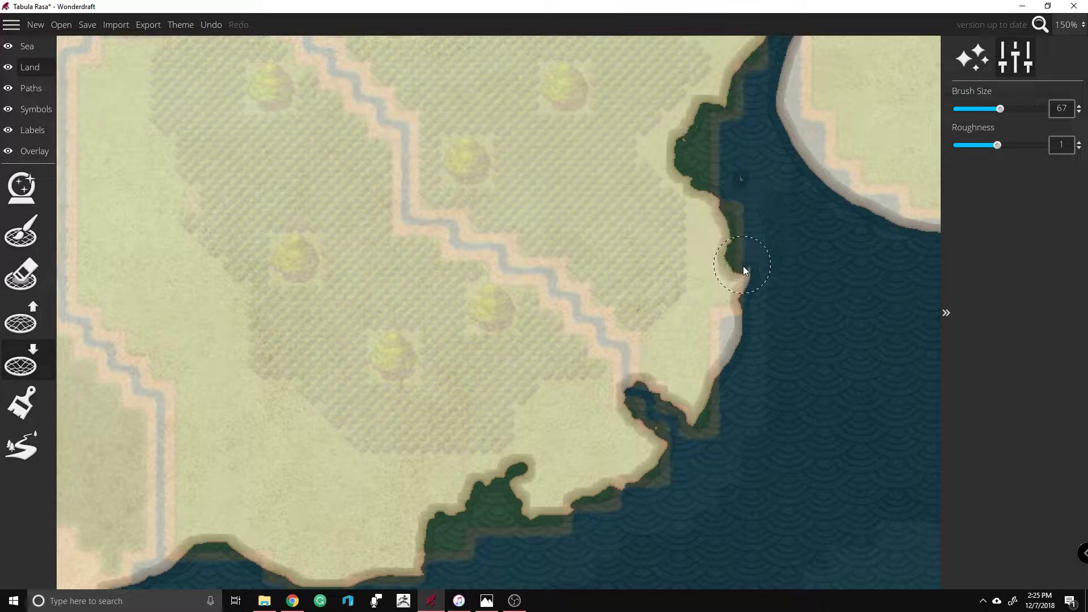
pyautogui.moveTo(744, 269); pyautogui.dragTo(729, 291)
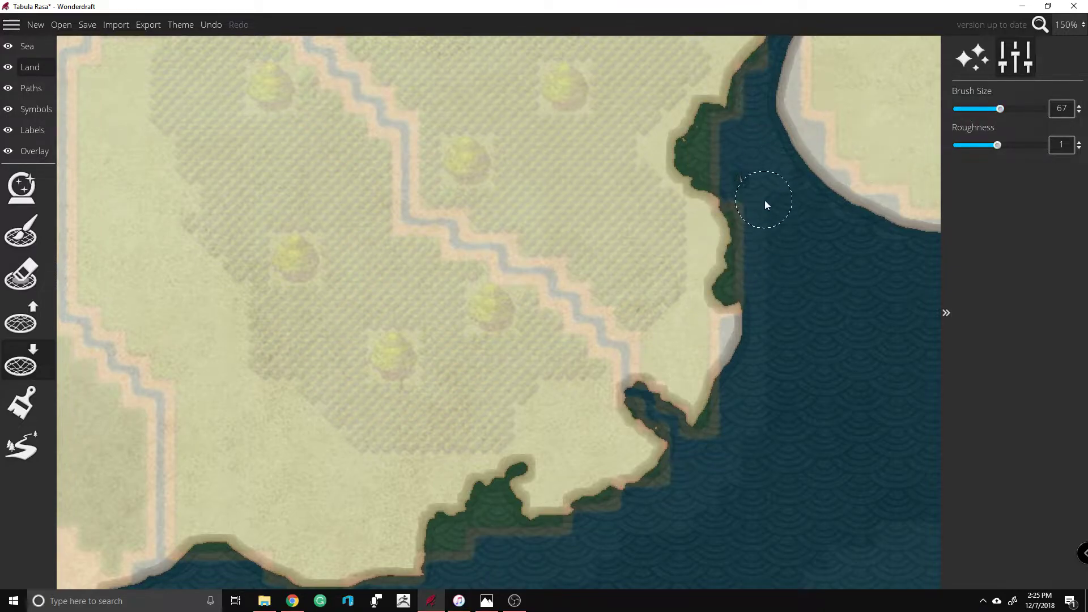
# Step: Reduce the brush size to 35 and try raising small islands off the eastern coast, undoing the test strokes
pyautogui.moveTo(790, 230)
pyautogui.mouseDown()
pyautogui.moveTo(777, 249)
pyautogui.moveTo(767, 238)
pyautogui.moveTo(791, 225)
pyautogui.mouseUp()
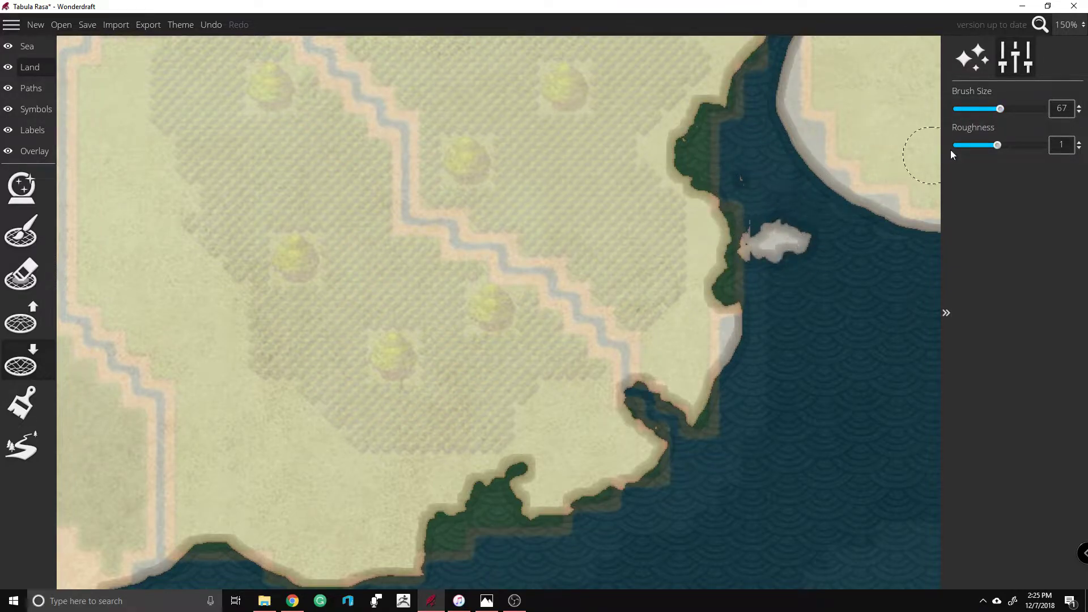
pyautogui.hotkey('ctrl', 'z')
pyautogui.moveTo(999, 109); pyautogui.dragTo(980, 109)
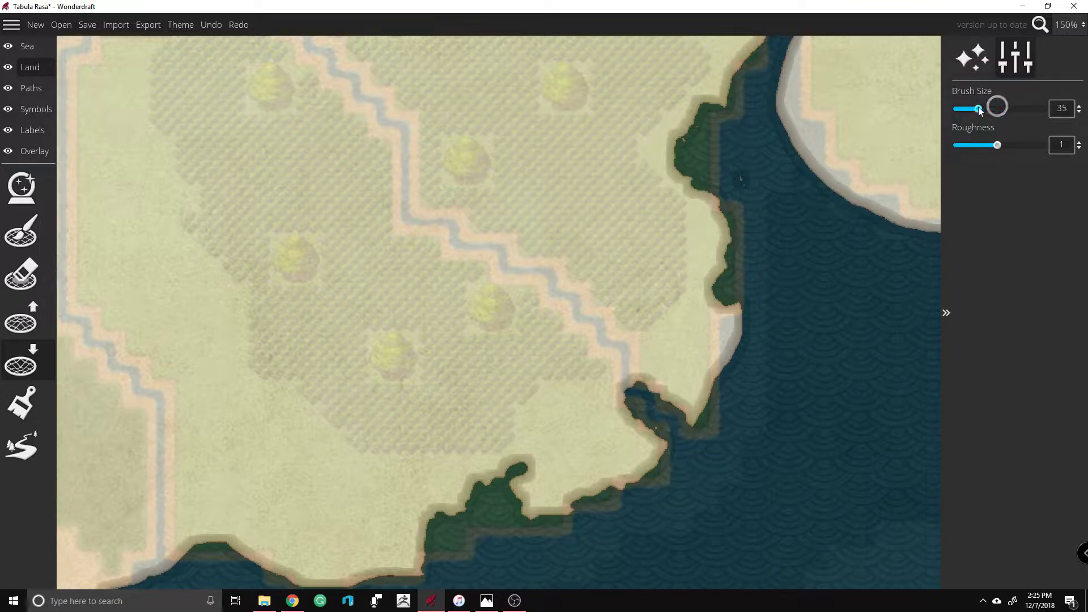
pyautogui.keyDown('alt'); pyautogui.click(787, 292); pyautogui.keyUp('alt')
pyautogui.keyDown('alt'); pyautogui.click(782, 314); pyautogui.keyUp('alt')
pyautogui.moveTo(796, 346)
pyautogui.mouseDown()
pyautogui.moveTo(776, 384)
pyautogui.moveTo(807, 316)
pyautogui.mouseUp()
pyautogui.hotkey('ctrl', 'z')
pyautogui.hotkey('ctrl', 'z')
pyautogui.hotkey('ctrl', 'z')
pyautogui.hotkey('ctrl', 'z')
# Step: Cut a small cove above the southeastern river mouth and widen the existing bay farther north on the eastern coast
pyautogui.moveTo(748, 301)
pyautogui.mouseDown()
pyautogui.moveTo(691, 322)
pyautogui.moveTo(708, 339)
pyautogui.moveTo(744, 318)
pyautogui.moveTo(731, 348)
pyautogui.mouseUp()
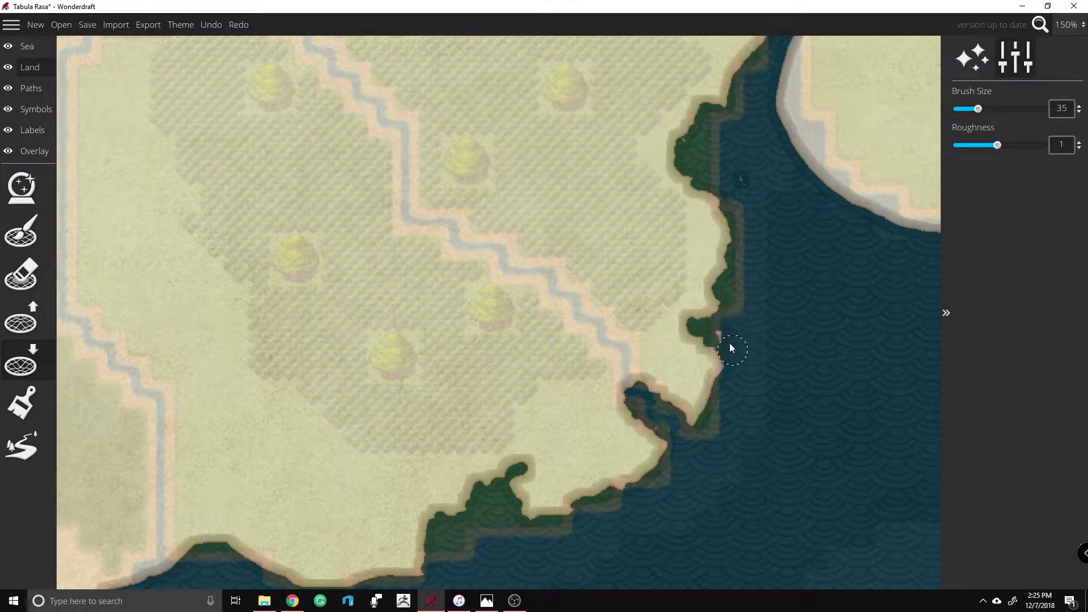
pyautogui.moveTo(694, 104)
pyautogui.mouseDown()
pyautogui.moveTo(739, 74)
pyautogui.moveTo(709, 100)
pyautogui.mouseUp()
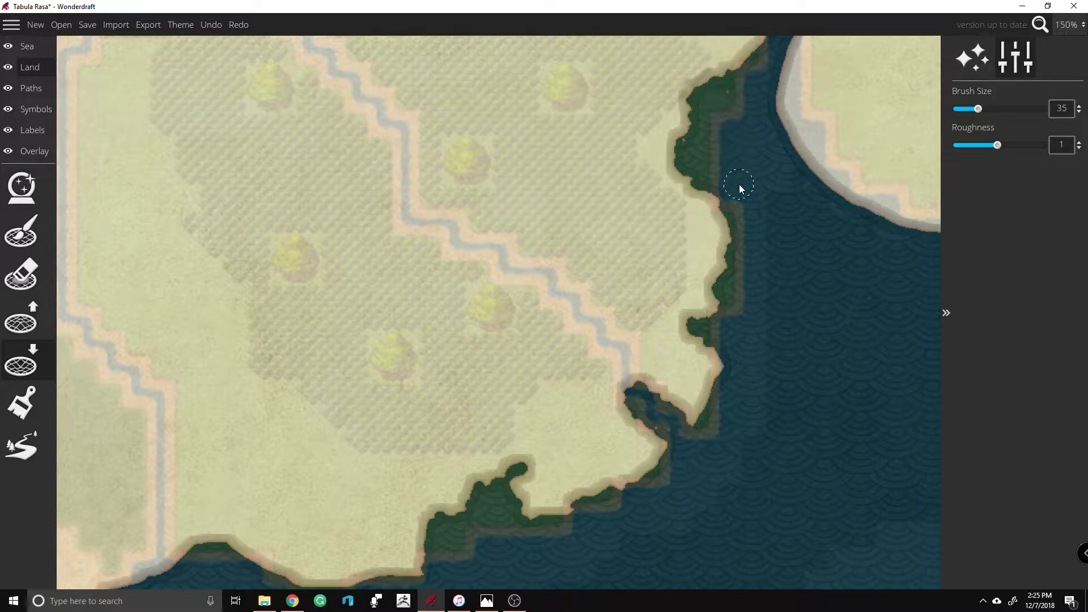
pyautogui.moveTo(719, 175)
pyautogui.mouseDown()
pyautogui.moveTo(669, 145)
pyautogui.moveTo(715, 127)
pyautogui.mouseUp()
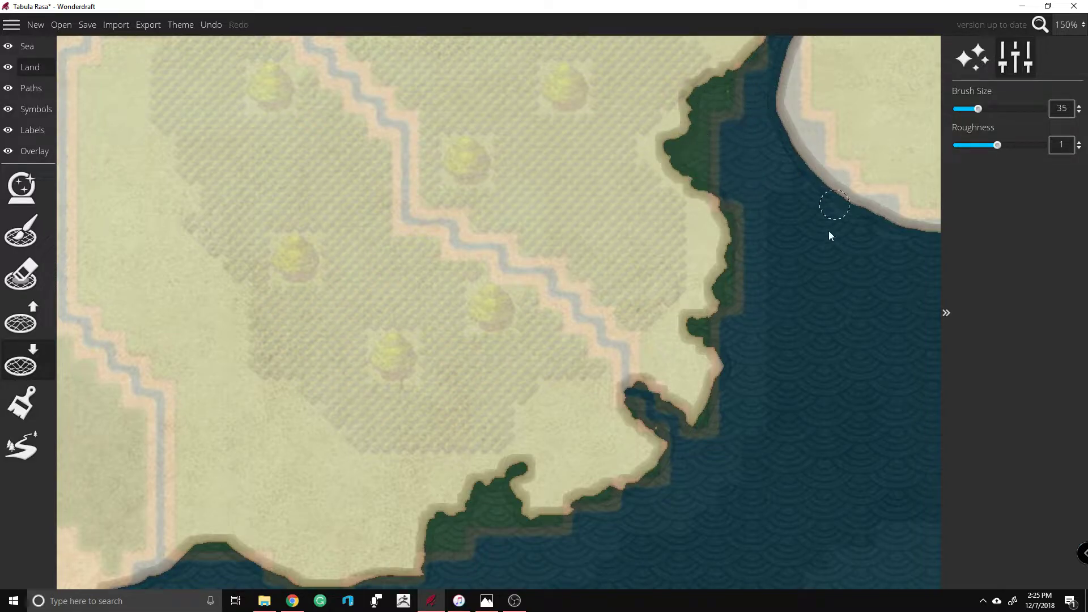
# Step: Carve an inlet at the northeastern river mouth and erode irregular coves along the coast south of it
pyautogui.scroll(2, 805, 40)
pyautogui.press('w')
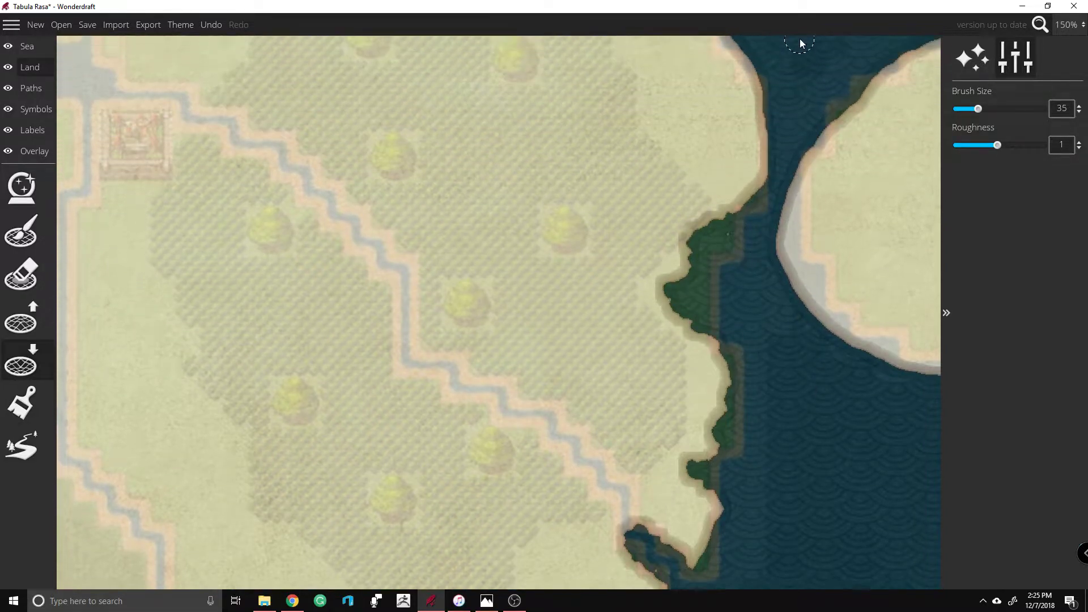
pyautogui.moveTo(636, 119)
pyautogui.mouseDown()
pyautogui.moveTo(608, 135)
pyautogui.moveTo(556, 145)
pyautogui.moveTo(624, 143)
pyautogui.moveTo(649, 119)
pyautogui.moveTo(692, 147)
pyautogui.mouseUp()
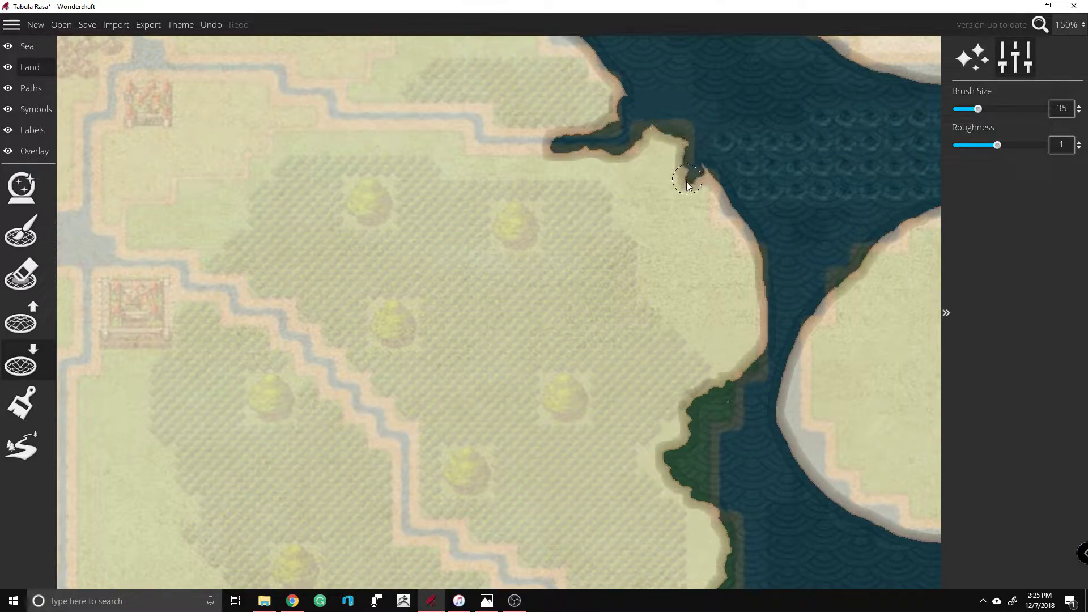
pyautogui.moveTo(717, 194)
pyautogui.mouseDown()
pyautogui.moveTo(702, 248)
pyautogui.moveTo(729, 235)
pyautogui.moveTo(735, 216)
pyautogui.moveTo(753, 237)
pyautogui.moveTo(763, 285)
pyautogui.moveTo(737, 327)
pyautogui.moveTo(703, 352)
pyautogui.mouseUp()
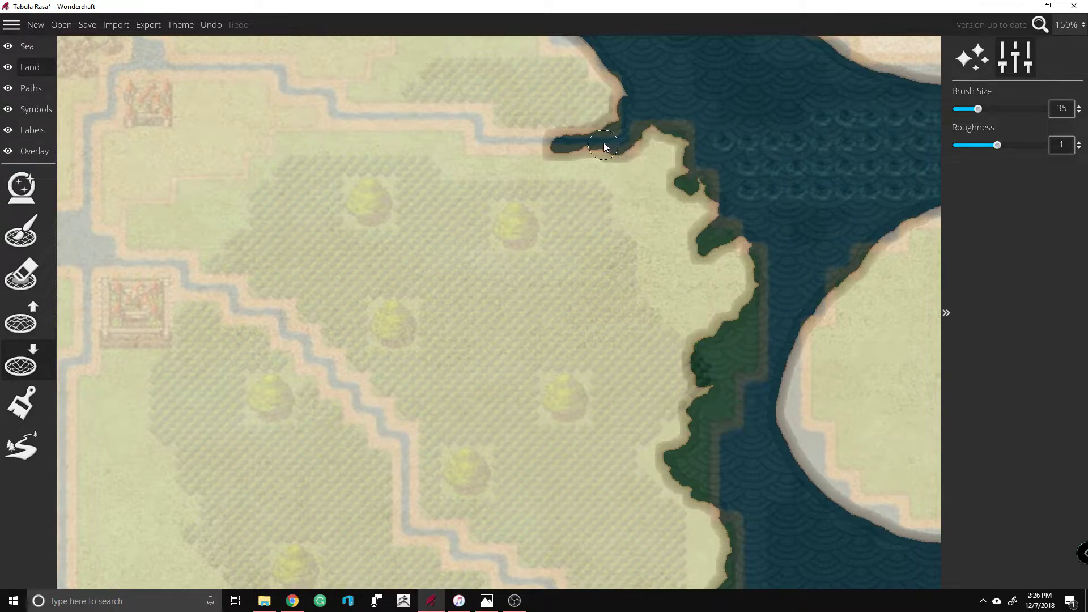
# Step: Roughen the southern and western shores of the large northeastern bay with small notches down to the river inlet
pyautogui.press('Up')
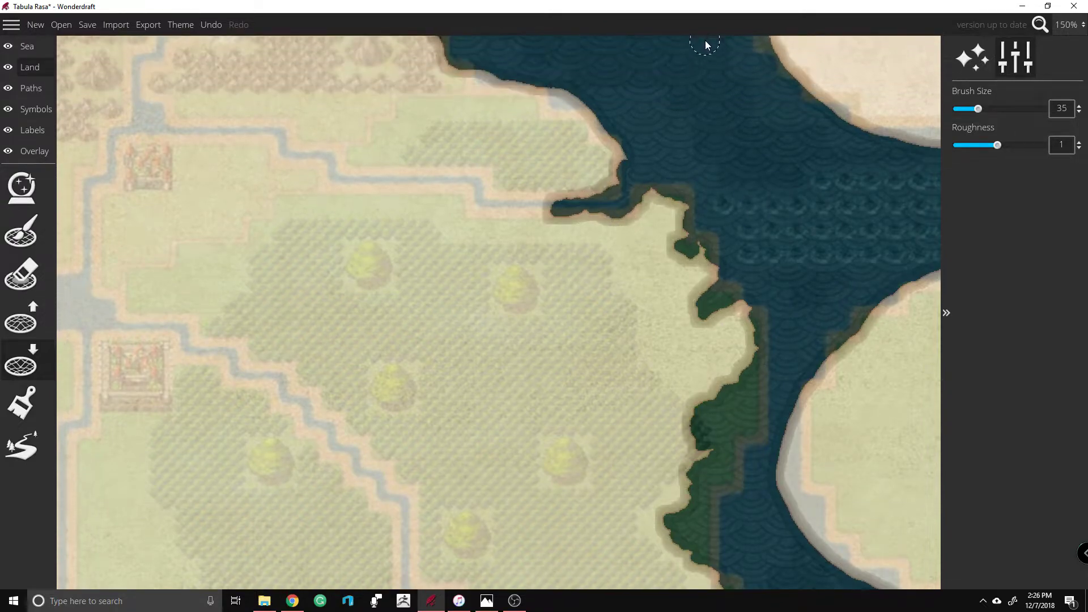
pyautogui.moveTo(450, 255)
pyautogui.mouseDown()
pyautogui.moveTo(451, 296)
pyautogui.moveTo(439, 293)
pyautogui.moveTo(537, 315)
pyautogui.moveTo(549, 335)
pyautogui.moveTo(565, 338)
pyautogui.moveTo(563, 319)
pyautogui.moveTo(520, 307)
pyautogui.mouseUp()
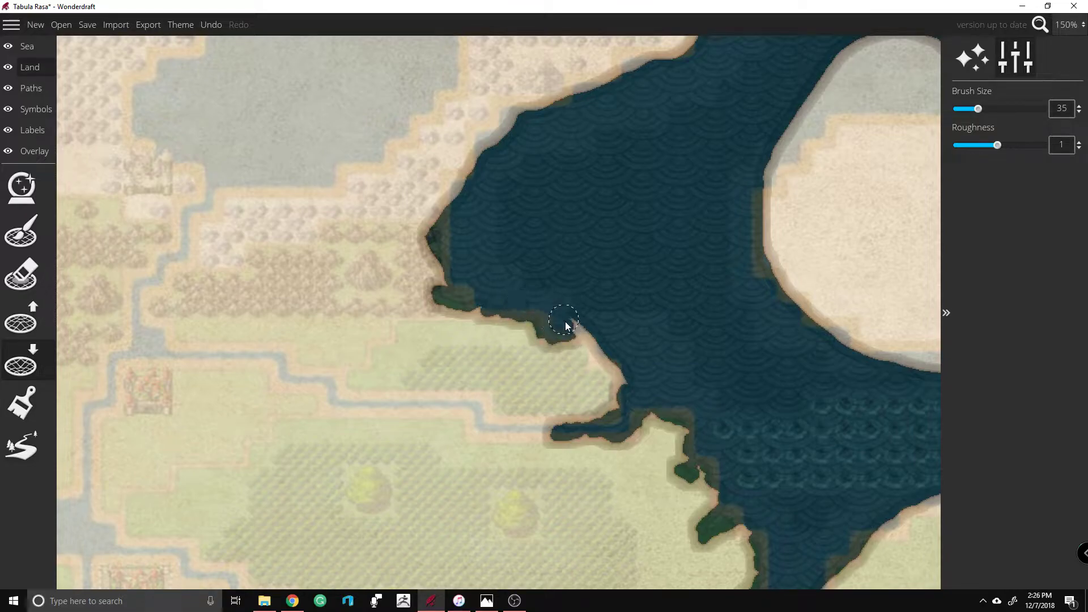
pyautogui.moveTo(612, 376); pyautogui.dragTo(619, 404)
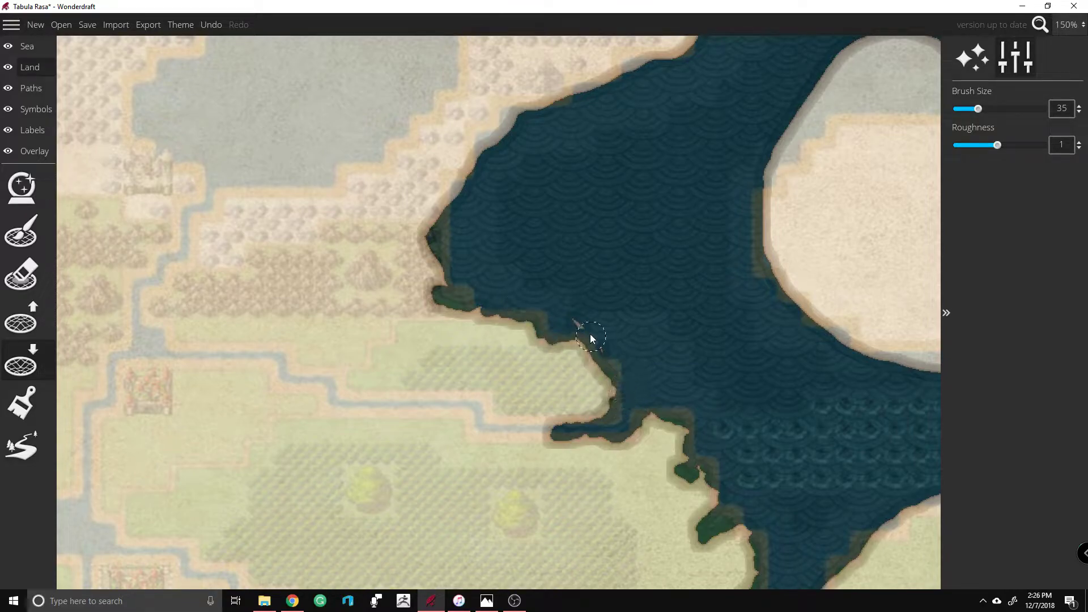
pyautogui.moveTo(440, 242)
pyautogui.mouseDown()
pyautogui.moveTo(427, 223)
pyautogui.moveTo(487, 159)
pyautogui.mouseUp()
# Step: Trace the northeastern lake's shoreline from the overlay as an irregular ring of water with small inlets
pyautogui.press('Up')
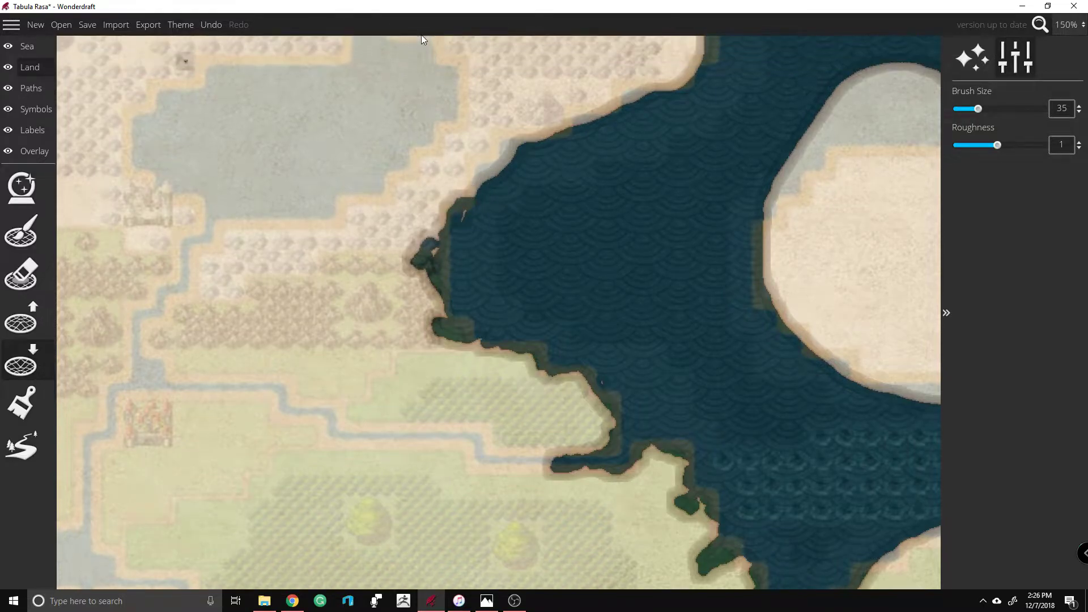
pyautogui.moveTo(157, 189)
pyautogui.mouseDown()
pyautogui.moveTo(100, 278)
pyautogui.moveTo(146, 270)
pyautogui.mouseUp()
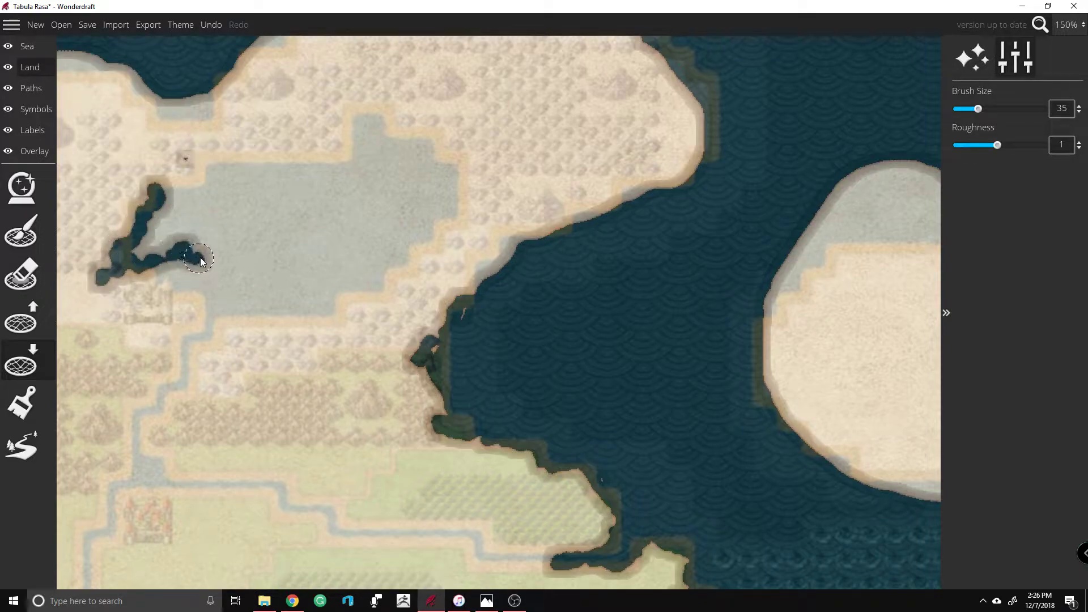
pyautogui.moveTo(253, 275)
pyautogui.mouseDown()
pyautogui.moveTo(199, 329)
pyautogui.moveTo(240, 301)
pyautogui.moveTo(337, 309)
pyautogui.moveTo(366, 263)
pyautogui.moveTo(386, 262)
pyautogui.moveTo(380, 232)
pyautogui.moveTo(436, 208)
pyautogui.moveTo(366, 228)
pyautogui.moveTo(361, 260)
pyautogui.moveTo(345, 201)
pyautogui.mouseUp()
pyautogui.moveTo(154, 189)
pyautogui.mouseDown()
pyautogui.moveTo(186, 192)
pyautogui.moveTo(187, 162)
pyautogui.moveTo(243, 215)
pyautogui.moveTo(274, 191)
pyautogui.moveTo(287, 217)
pyautogui.moveTo(307, 214)
pyautogui.moveTo(332, 193)
pyautogui.moveTo(329, 182)
pyautogui.moveTo(340, 182)
pyautogui.moveTo(302, 208)
pyautogui.moveTo(351, 164)
pyautogui.moveTo(364, 166)
pyautogui.moveTo(389, 126)
pyautogui.moveTo(400, 148)
pyautogui.moveTo(450, 130)
pyautogui.moveTo(444, 170)
pyautogui.moveTo(405, 207)
pyautogui.moveTo(452, 176)
pyautogui.moveTo(418, 163)
pyautogui.moveTo(429, 147)
pyautogui.moveTo(414, 178)
pyautogui.mouseUp()
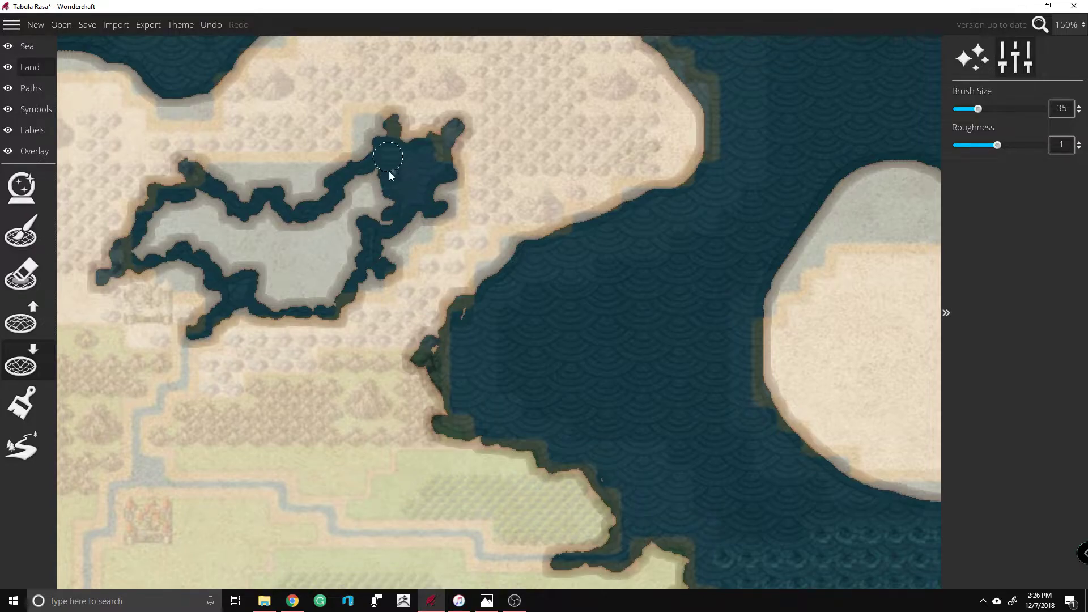
# Step: Enlarge the brush to size 73 and clear the land inside the lake, leaving small islets near its southern shore
pyautogui.moveTo(379, 223); pyautogui.dragTo(398, 214)
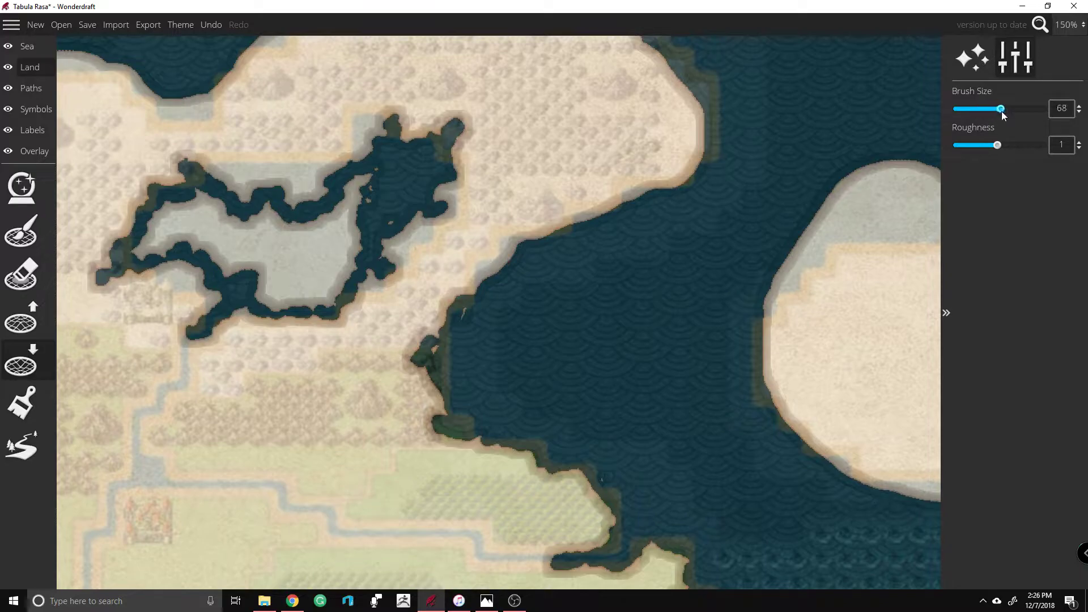
pyautogui.moveTo(348, 218)
pyautogui.mouseDown()
pyautogui.moveTo(371, 180)
pyautogui.moveTo(378, 218)
pyautogui.mouseUp()
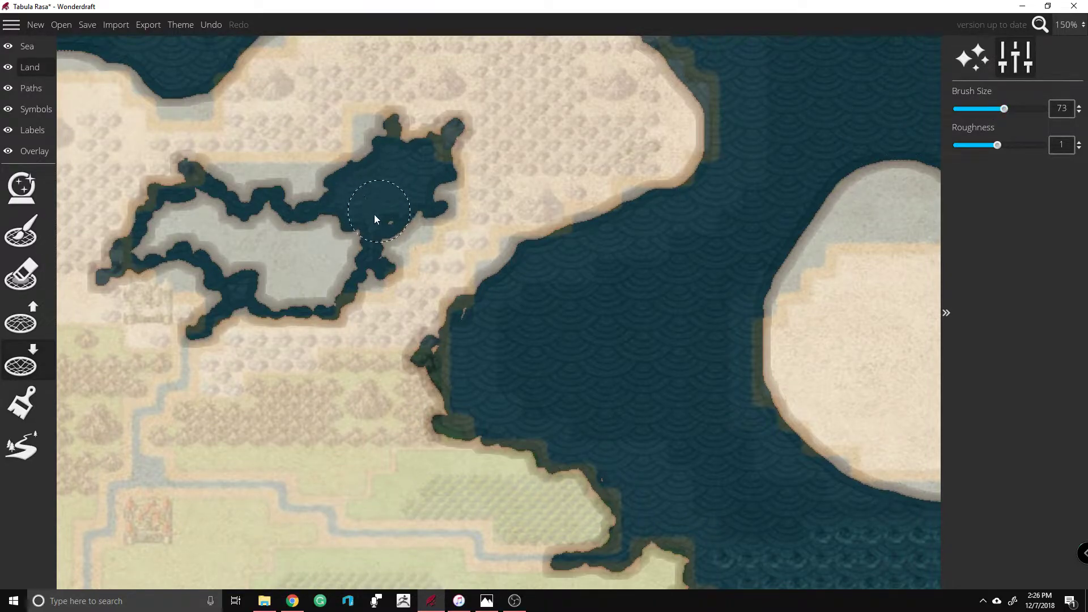
pyautogui.moveTo(321, 250)
pyautogui.mouseDown()
pyautogui.moveTo(294, 285)
pyautogui.moveTo(273, 289)
pyautogui.mouseUp()
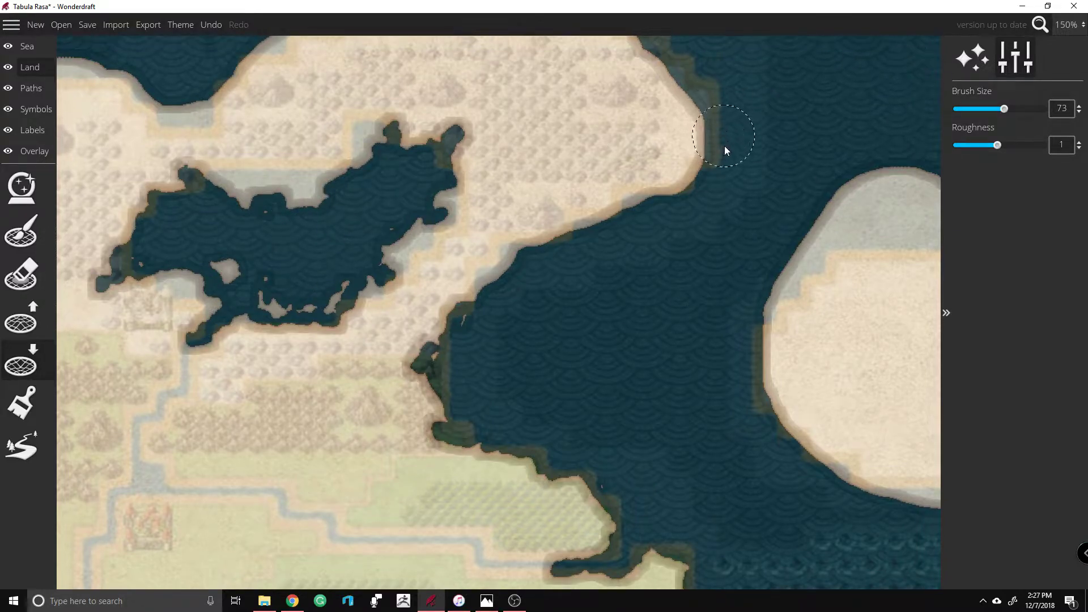
# Step: Reduce the brush size to 34 and roughen the northern shore of the large bay from the headland westward
pyautogui.moveTo(1007, 110); pyautogui.dragTo(977, 109)
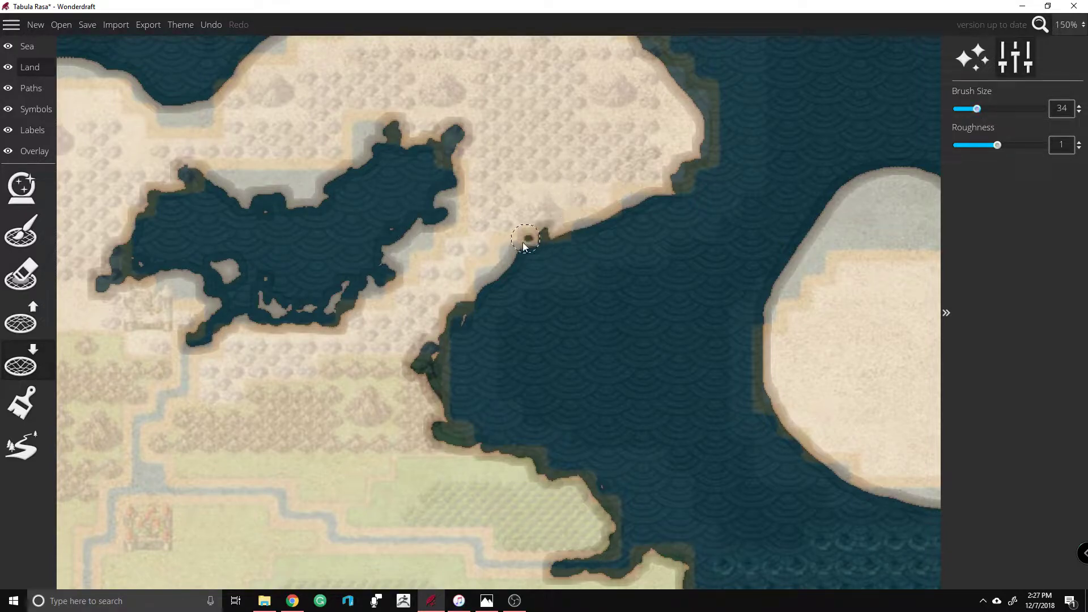
pyautogui.moveTo(502, 253)
pyautogui.mouseDown()
pyautogui.moveTo(501, 277)
pyautogui.moveTo(454, 299)
pyautogui.moveTo(467, 303)
pyautogui.moveTo(449, 342)
pyautogui.mouseUp()
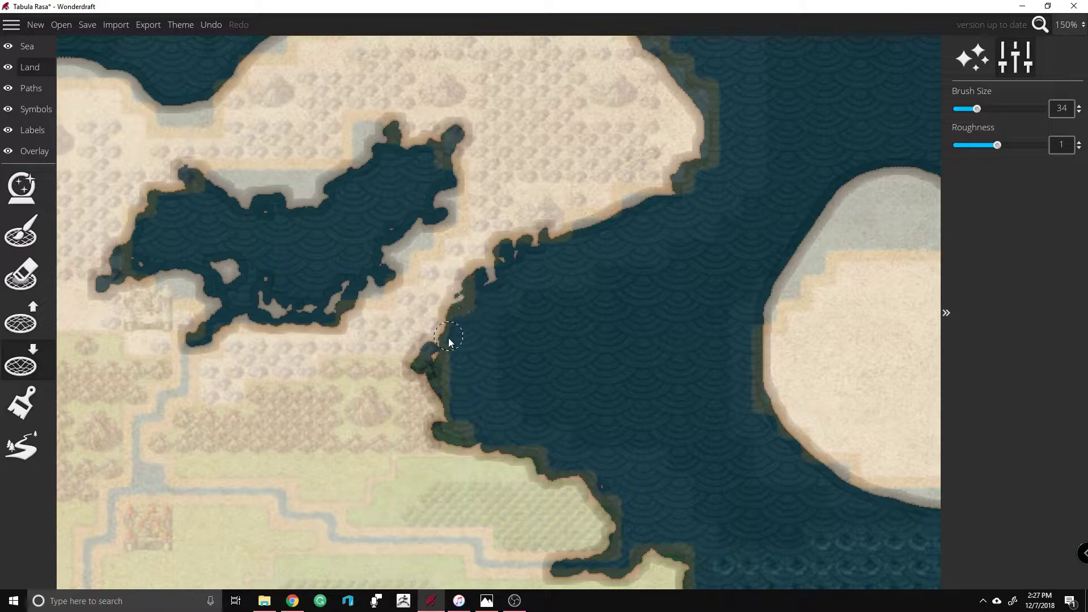
pyautogui.moveTo(575, 236)
pyautogui.mouseDown()
pyautogui.moveTo(631, 186)
pyautogui.moveTo(638, 219)
pyautogui.mouseUp()
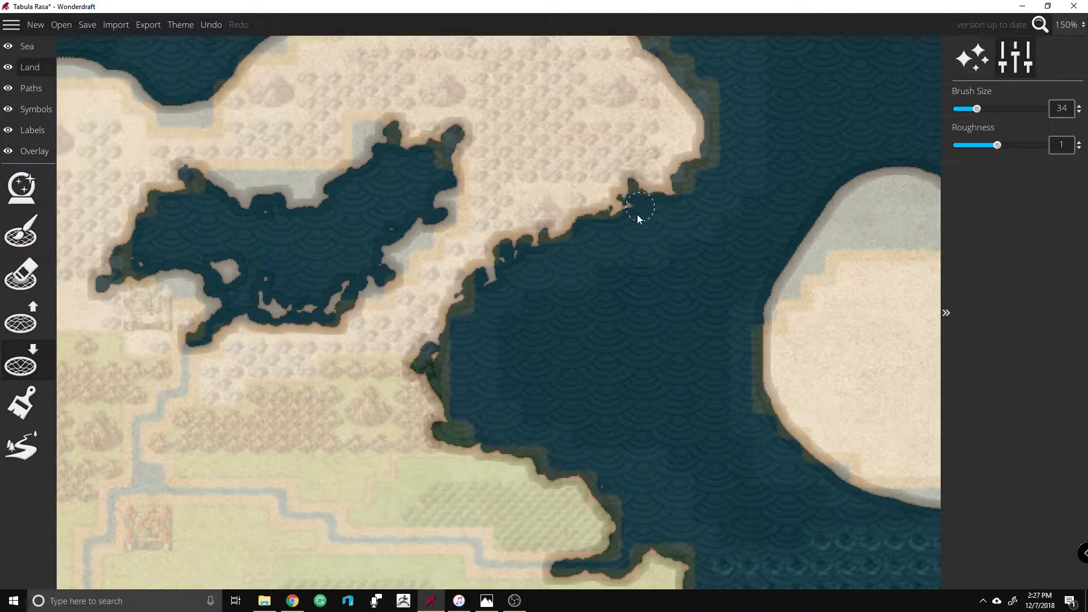
# Step: Roughen the eastern shore of the northeastern headland with notches and cut an inlet near the map's northern edge
pyautogui.moveTo(733, 170)
pyautogui.mouseDown()
pyautogui.moveTo(702, 153)
pyautogui.moveTo(721, 121)
pyautogui.moveTo(685, 104)
pyautogui.moveTo(676, 77)
pyautogui.moveTo(663, 93)
pyautogui.moveTo(655, 82)
pyautogui.moveTo(674, 71)
pyautogui.mouseUp()
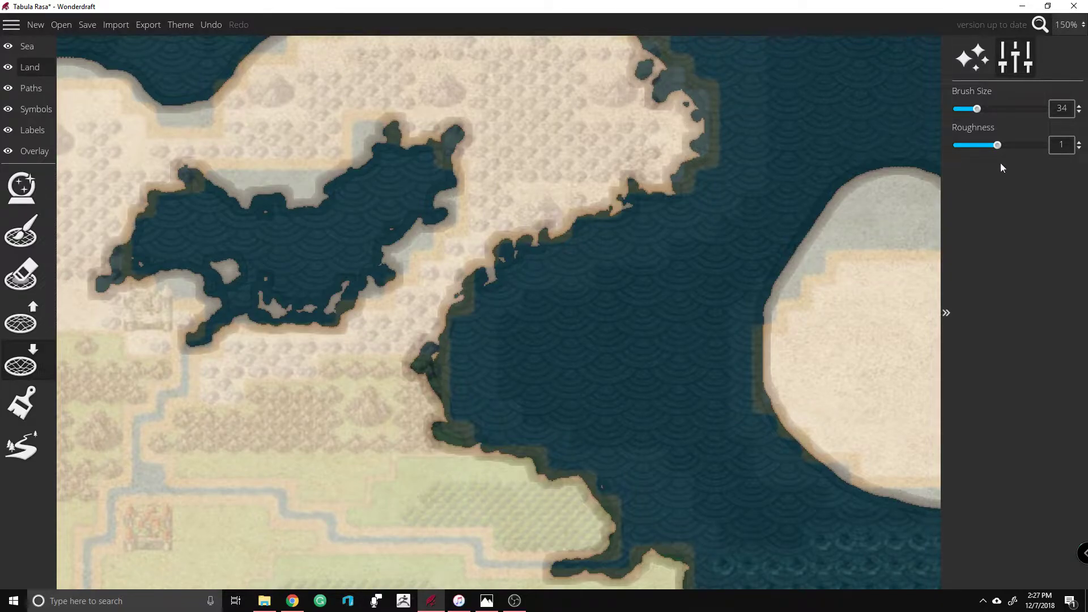
pyautogui.moveTo(657, 82)
pyautogui.mouseDown()
pyautogui.moveTo(652, 74)
pyautogui.moveTo(664, 79)
pyautogui.mouseUp()
pyautogui.press('w')
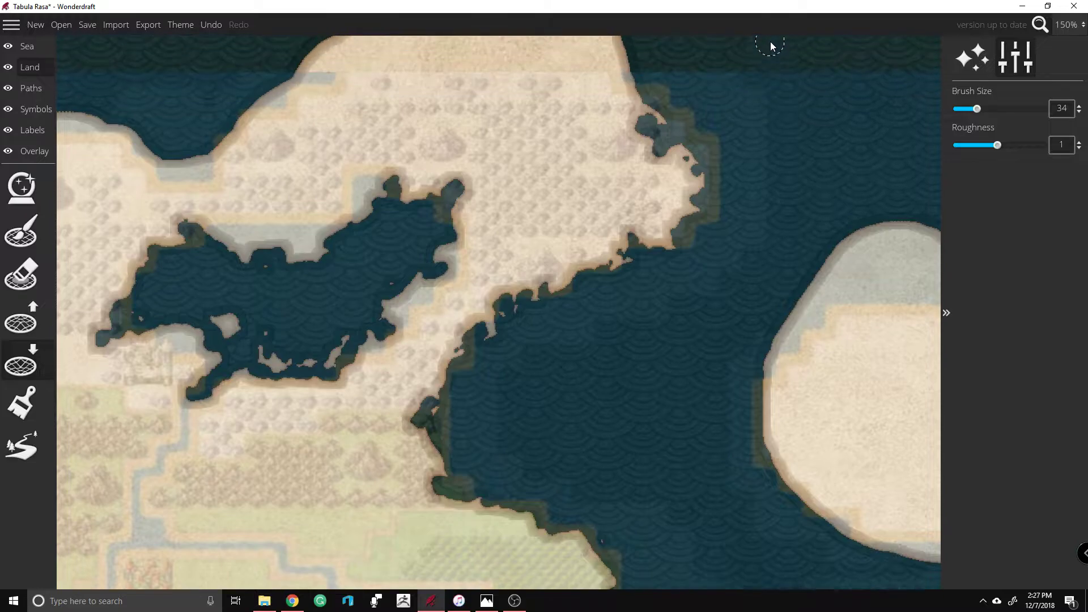
pyautogui.moveTo(613, 168)
pyautogui.mouseDown()
pyautogui.moveTo(583, 175)
pyautogui.moveTo(578, 141)
pyautogui.moveTo(629, 163)
pyautogui.moveTo(539, 153)
pyautogui.mouseUp()
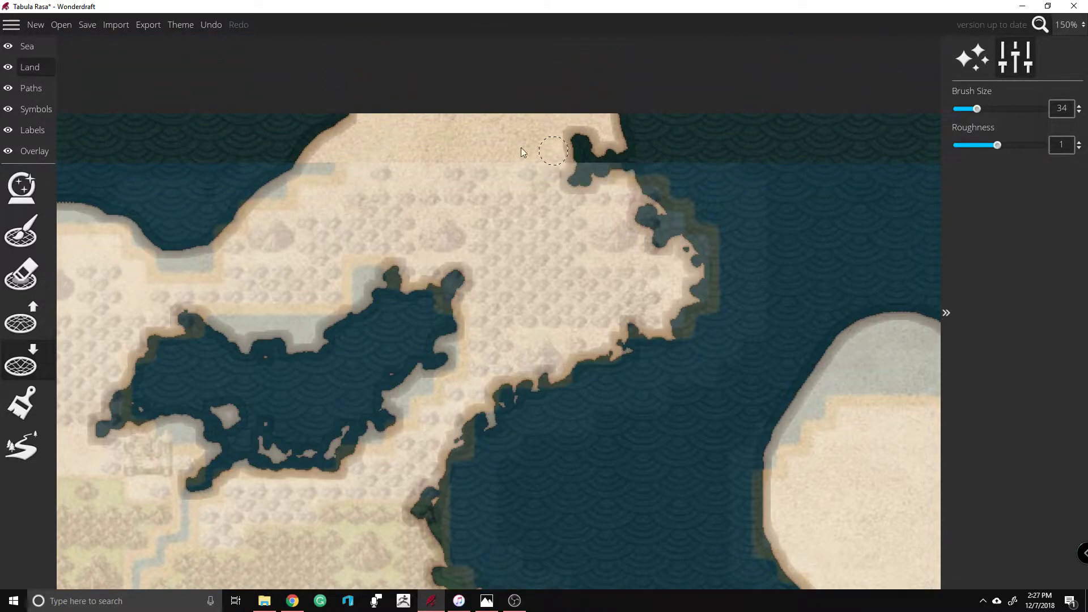
# Step: Carve the headland's northwestern coast into a ragged shoreline down to the narrow neck above the northeastern lake
pyautogui.moveTo(327, 142)
pyautogui.mouseDown()
pyautogui.moveTo(319, 146)
pyautogui.moveTo(335, 139)
pyautogui.moveTo(323, 123)
pyautogui.moveTo(406, 131)
pyautogui.moveTo(413, 120)
pyautogui.mouseUp()
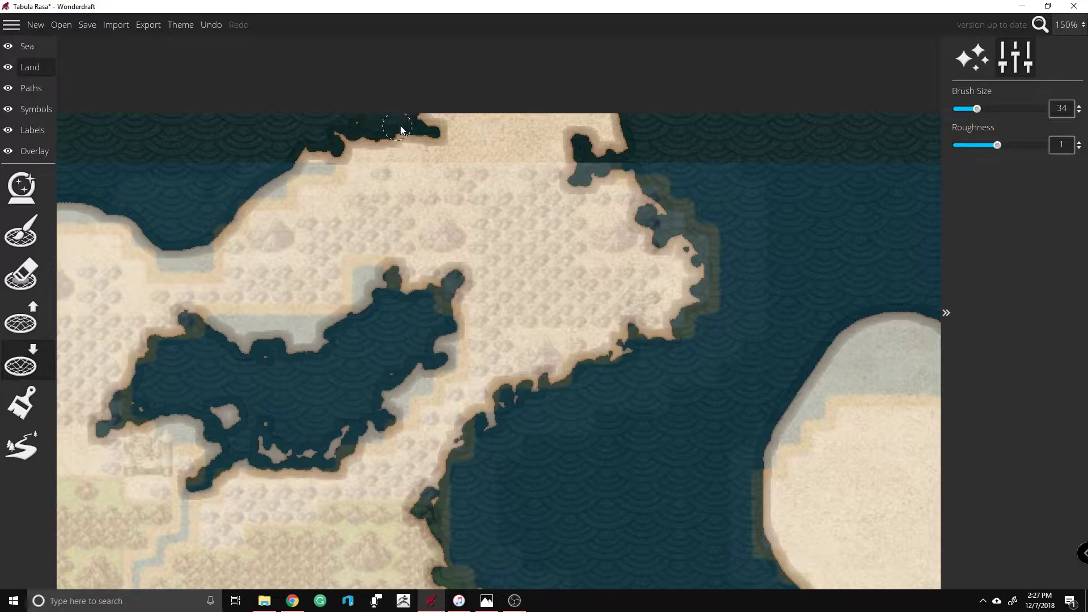
pyautogui.moveTo(264, 184)
pyautogui.mouseDown()
pyautogui.moveTo(284, 188)
pyautogui.moveTo(291, 165)
pyautogui.moveTo(313, 165)
pyautogui.moveTo(306, 158)
pyautogui.mouseUp()
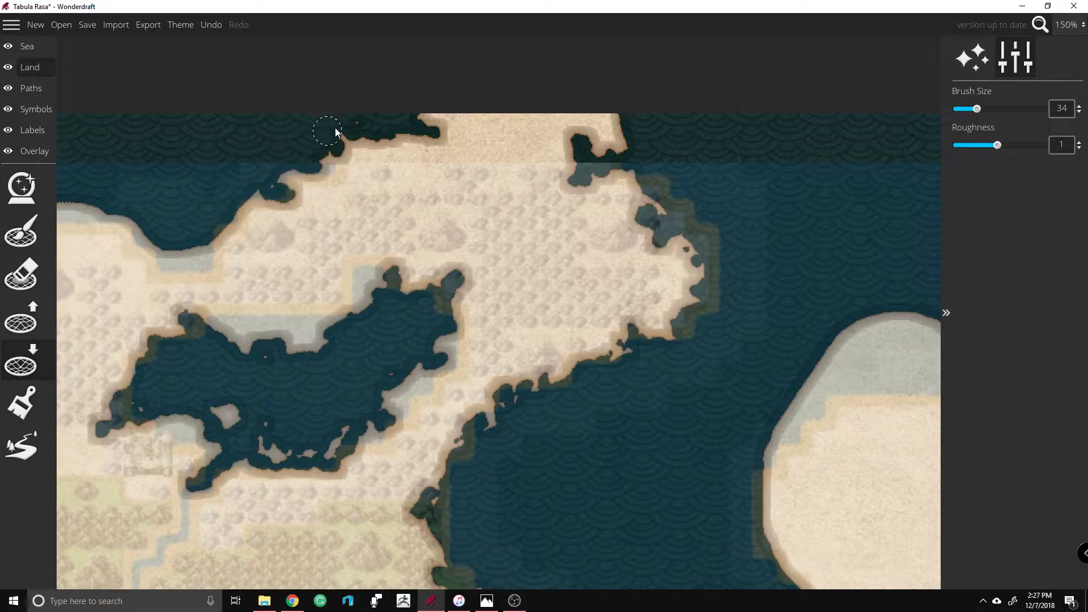
pyautogui.moveTo(181, 240)
pyautogui.mouseDown()
pyautogui.moveTo(161, 258)
pyautogui.moveTo(186, 237)
pyautogui.moveTo(214, 246)
pyautogui.moveTo(232, 194)
pyautogui.mouseUp()
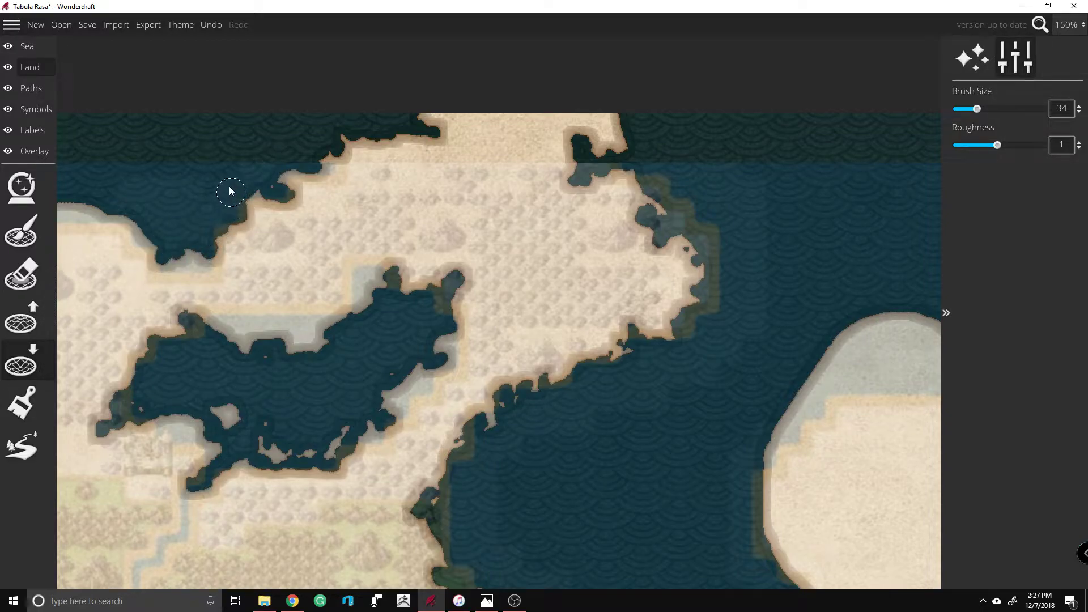
# Step: Roughen the western and southern shores of the northern bay with small inlets matching the overlay
pyautogui.press('Left')
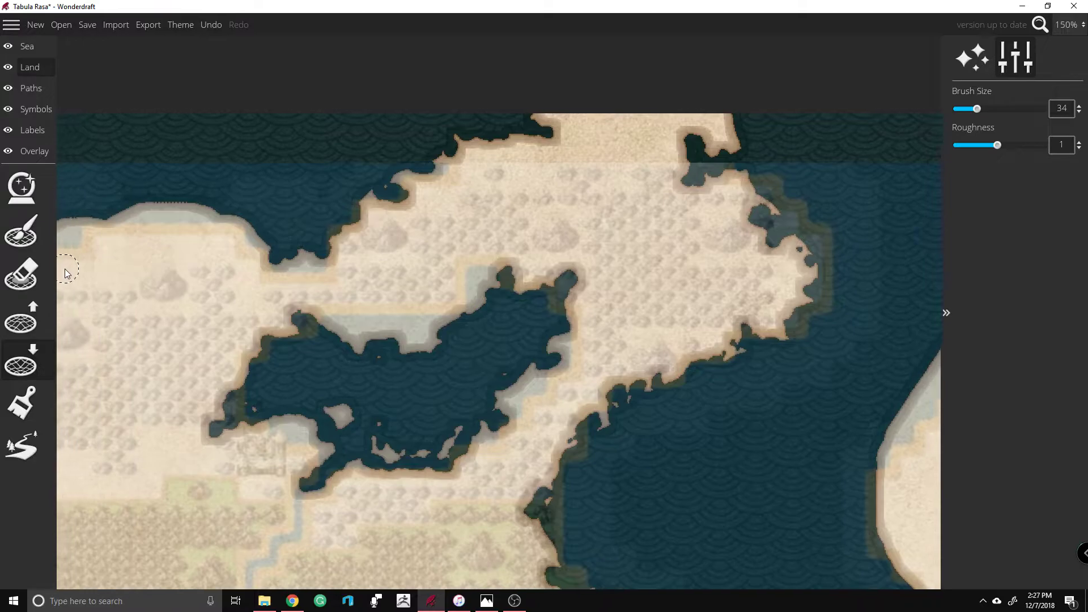
pyautogui.press('Left')
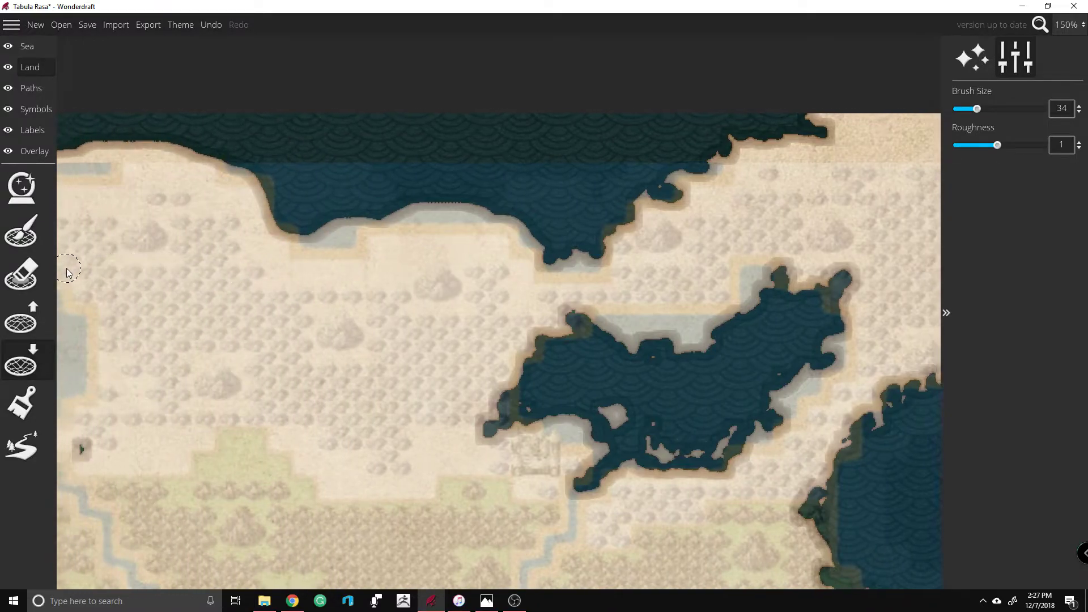
pyautogui.moveTo(361, 174)
pyautogui.mouseDown()
pyautogui.moveTo(411, 256)
pyautogui.moveTo(431, 261)
pyautogui.moveTo(442, 210)
pyautogui.moveTo(447, 238)
pyautogui.moveTo(432, 204)
pyautogui.moveTo(482, 211)
pyautogui.moveTo(498, 252)
pyautogui.mouseUp()
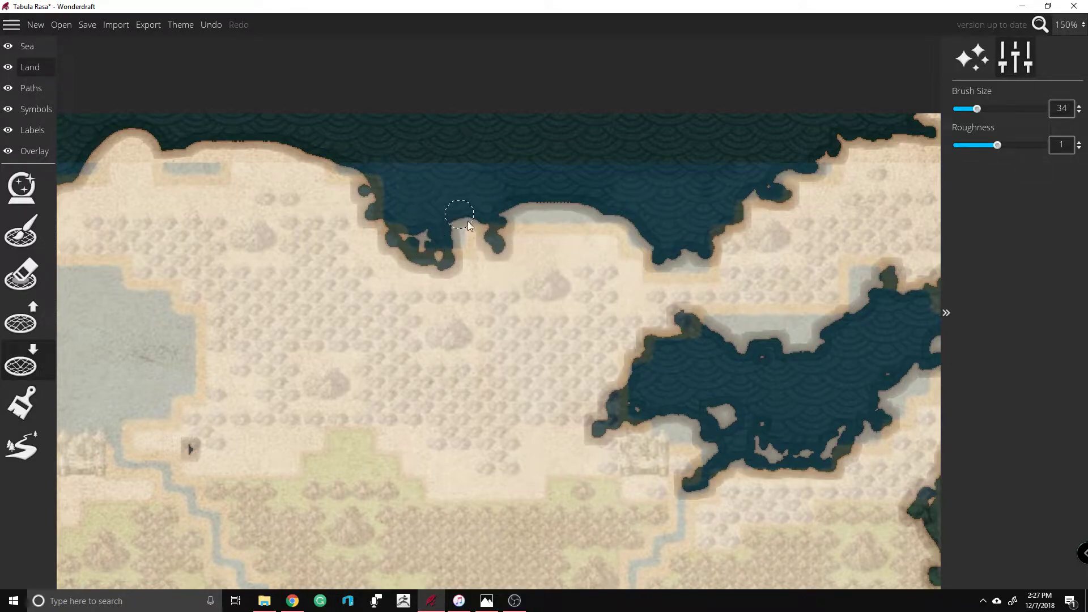
pyautogui.moveTo(479, 212)
pyautogui.mouseDown()
pyautogui.moveTo(550, 197)
pyautogui.moveTo(541, 208)
pyautogui.moveTo(554, 221)
pyautogui.moveTo(575, 218)
pyautogui.moveTo(577, 233)
pyautogui.moveTo(620, 211)
pyautogui.moveTo(565, 193)
pyautogui.moveTo(528, 211)
pyautogui.mouseUp()
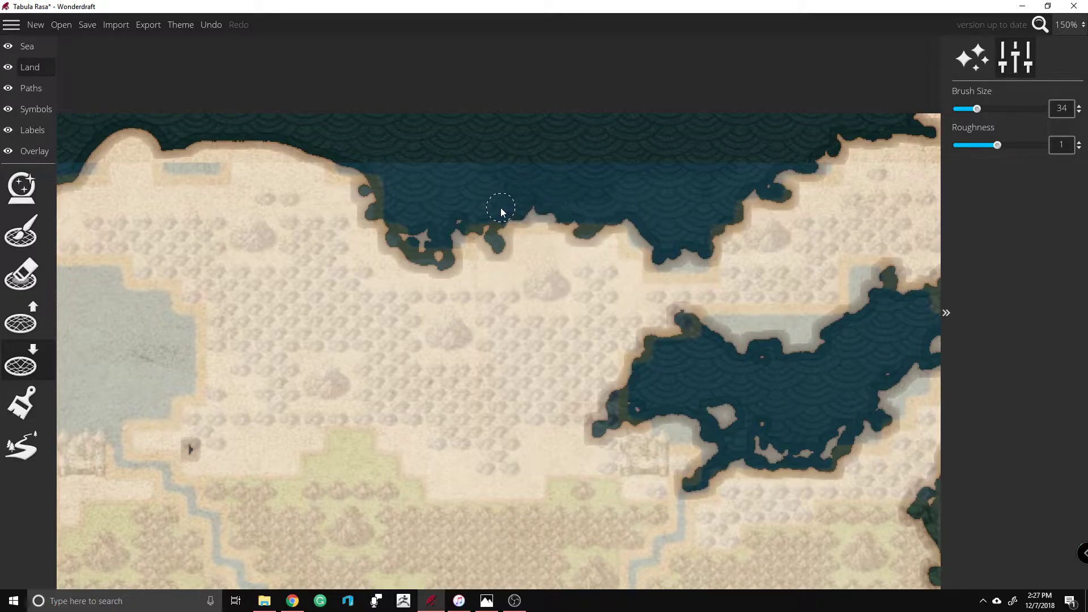
pyautogui.moveTo(417, 248)
pyautogui.mouseDown()
pyautogui.moveTo(444, 246)
pyautogui.moveTo(416, 228)
pyautogui.mouseUp()
# Step: Carve the northern coast west of the bay into ragged inlets, trimming the bulging land back to the overlay
pyautogui.moveTo(271, 128)
pyautogui.mouseDown()
pyautogui.moveTo(195, 175)
pyautogui.moveTo(220, 191)
pyautogui.mouseUp()
pyautogui.scroll(5, 301, 69)
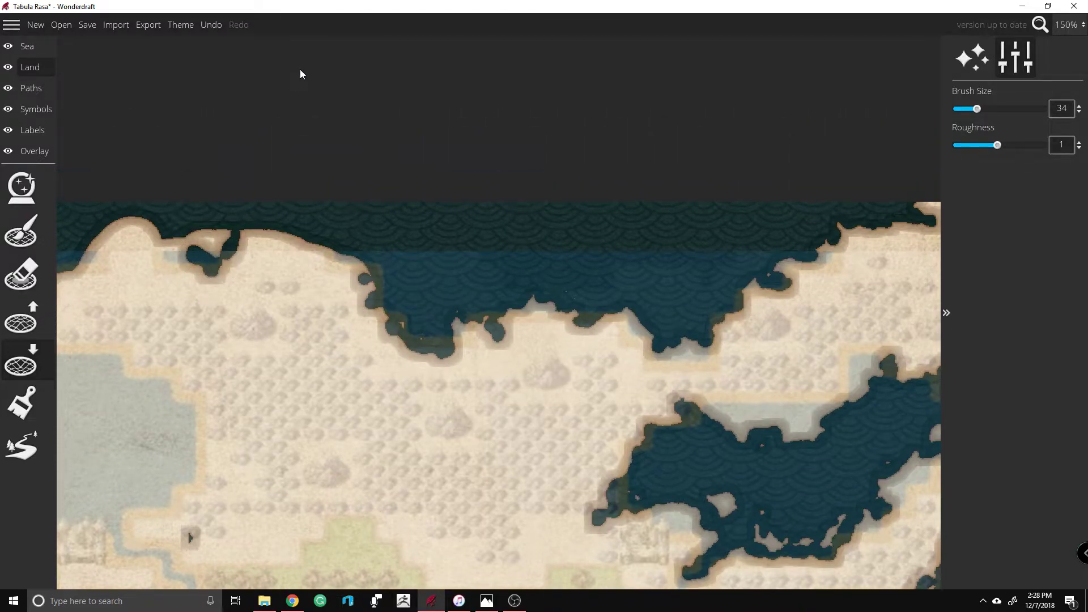
pyautogui.scroll(-3, 203, 303)
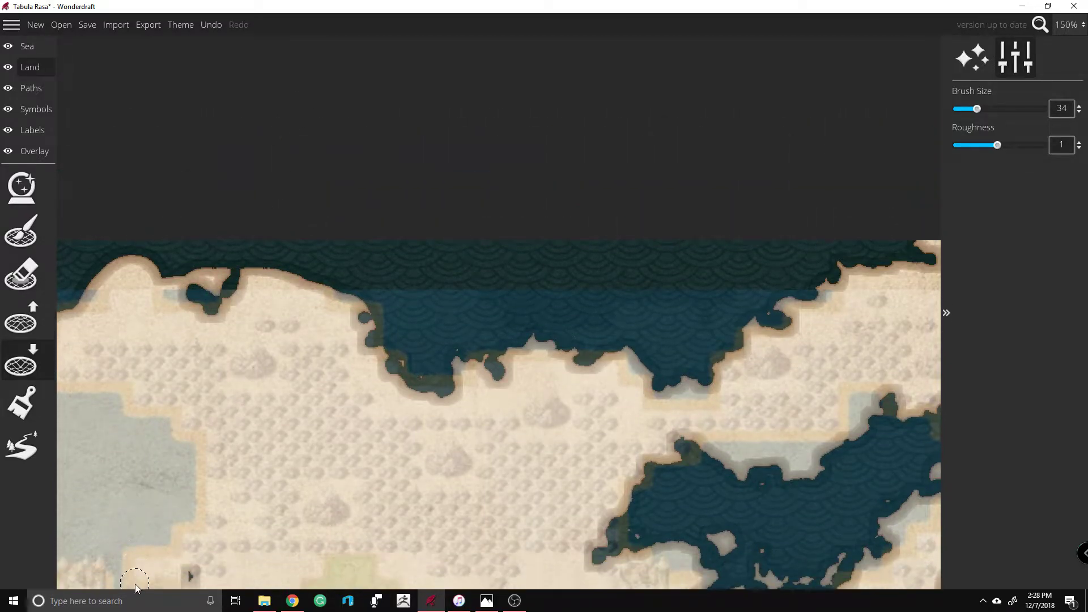
pyautogui.moveTo(201, 222)
pyautogui.mouseDown()
pyautogui.moveTo(156, 237)
pyautogui.moveTo(131, 216)
pyautogui.moveTo(107, 221)
pyautogui.moveTo(194, 250)
pyautogui.moveTo(225, 247)
pyautogui.moveTo(232, 236)
pyautogui.moveTo(214, 220)
pyautogui.mouseUp()
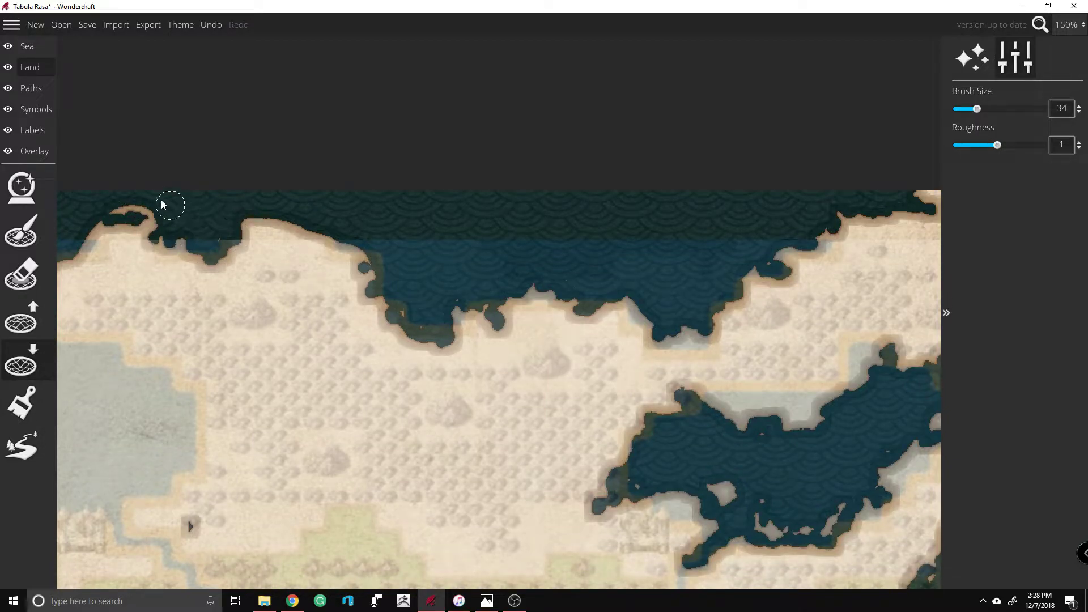
pyautogui.hscroll(-4, 85, 238)
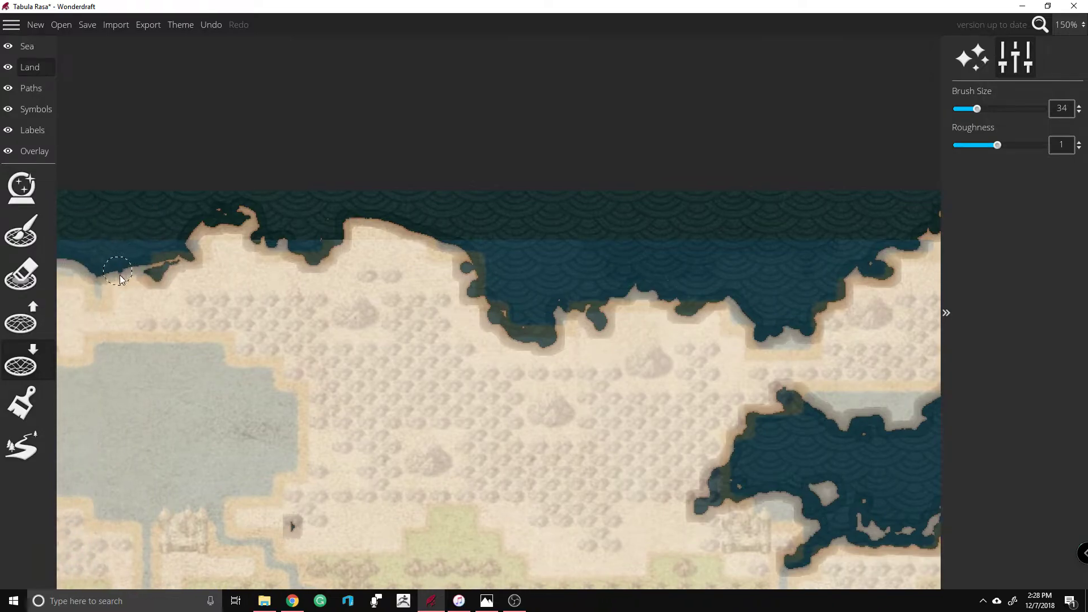
pyautogui.moveTo(92, 304)
pyautogui.mouseDown()
pyautogui.moveTo(117, 274)
pyautogui.moveTo(161, 262)
pyautogui.moveTo(171, 243)
pyautogui.moveTo(190, 247)
pyautogui.moveTo(230, 208)
pyautogui.moveTo(242, 234)
pyautogui.moveTo(250, 216)
pyautogui.moveTo(282, 265)
pyautogui.mouseUp()
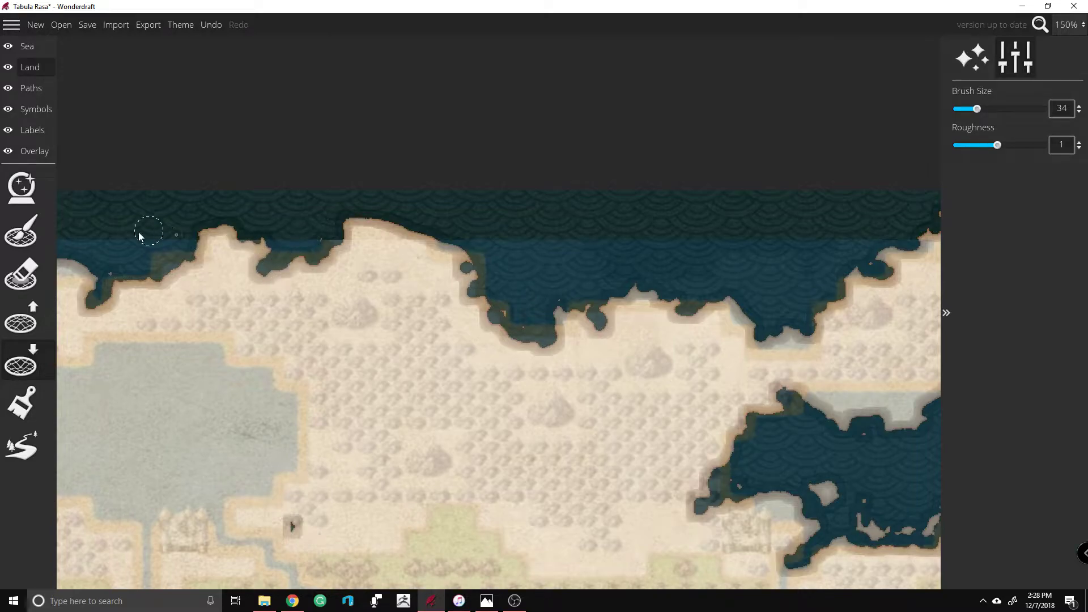
# Step: Roughen the northwestern corner of the mainland and cut inlets into the upper western coast beside the large overlay lake
pyautogui.press('Left')
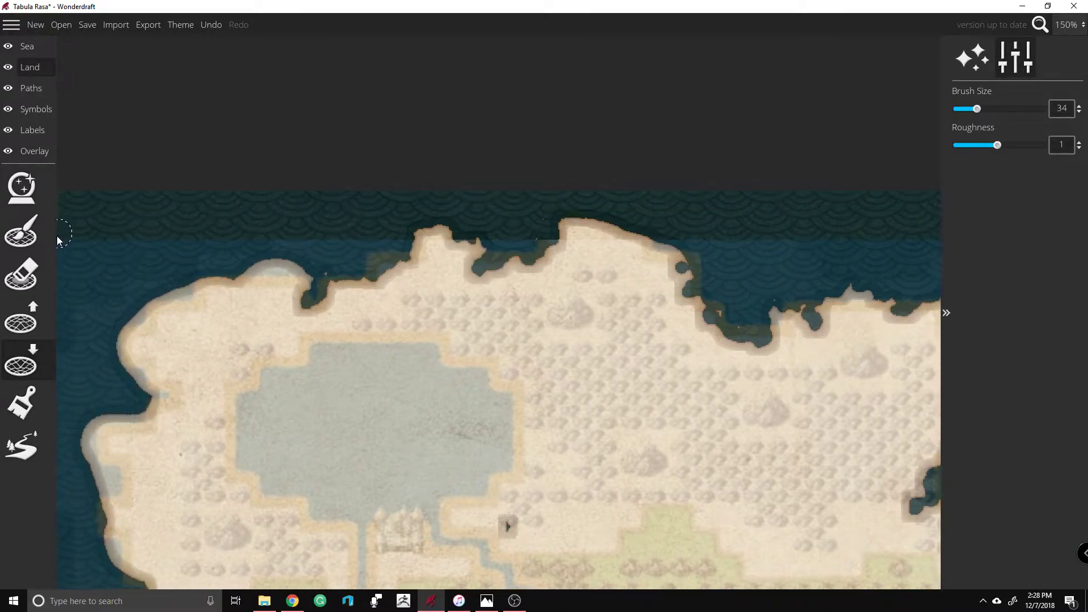
pyautogui.moveTo(173, 324)
pyautogui.mouseDown()
pyautogui.moveTo(184, 332)
pyautogui.moveTo(171, 315)
pyautogui.moveTo(267, 286)
pyautogui.moveTo(262, 296)
pyautogui.moveTo(286, 272)
pyautogui.moveTo(333, 268)
pyautogui.moveTo(308, 267)
pyautogui.moveTo(345, 282)
pyautogui.moveTo(338, 300)
pyautogui.moveTo(330, 283)
pyautogui.mouseUp()
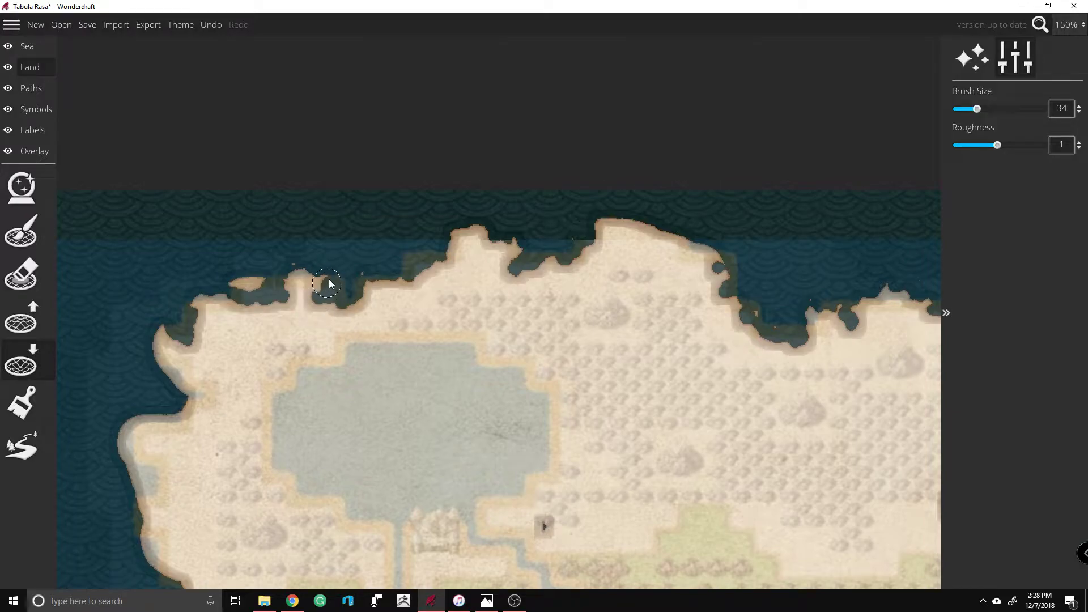
pyautogui.moveTo(175, 319)
pyautogui.mouseDown()
pyautogui.moveTo(161, 358)
pyautogui.moveTo(202, 408)
pyautogui.moveTo(124, 420)
pyautogui.moveTo(140, 473)
pyautogui.moveTo(171, 482)
pyautogui.moveTo(147, 497)
pyautogui.mouseUp()
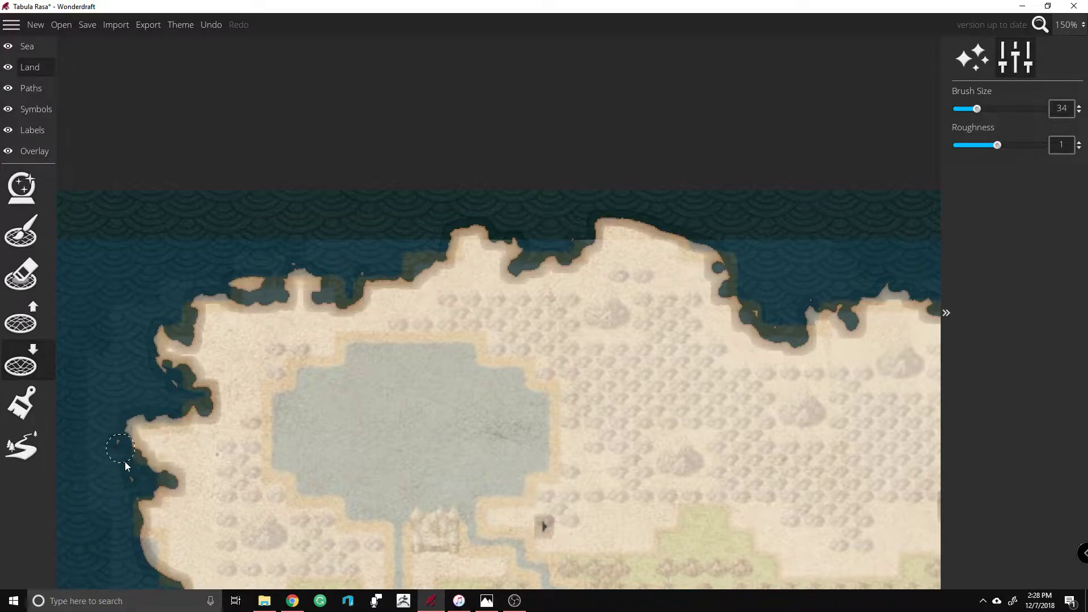
# Step: Continue down the western coast, cutting narrow inlets beside the northern forests and notching the shore between them
pyautogui.press('Down')
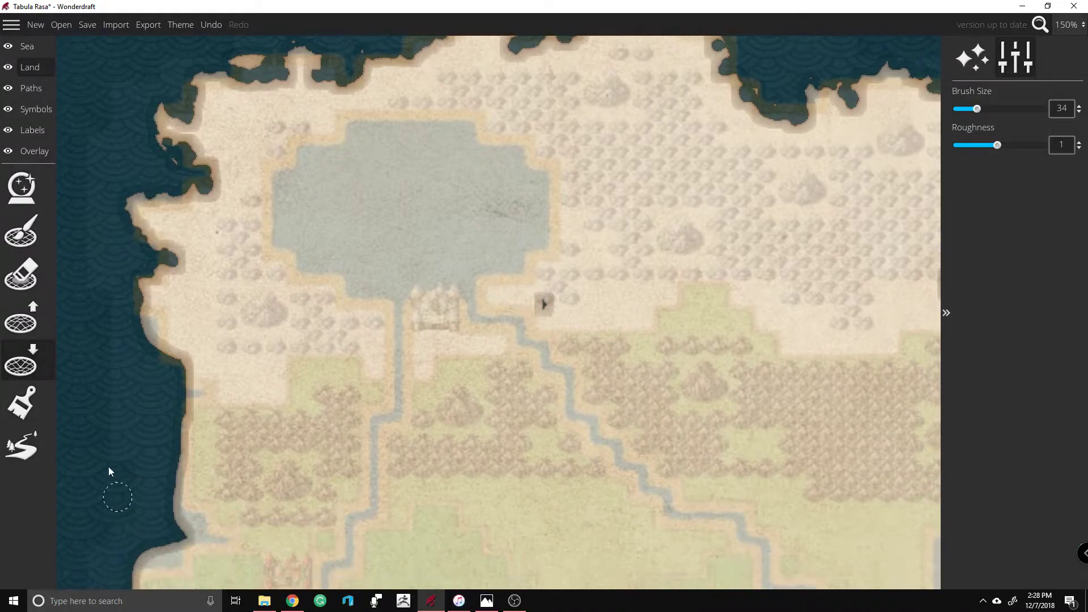
pyautogui.moveTo(127, 325); pyautogui.dragTo(149, 332)
pyautogui.moveTo(199, 407); pyautogui.dragTo(182, 431)
pyautogui.moveTo(175, 522)
pyautogui.mouseDown()
pyautogui.moveTo(225, 542)
pyautogui.moveTo(193, 538)
pyautogui.moveTo(192, 526)
pyautogui.moveTo(216, 535)
pyautogui.moveTo(171, 512)
pyautogui.moveTo(159, 491)
pyautogui.moveTo(185, 459)
pyautogui.moveTo(180, 490)
pyautogui.mouseUp()
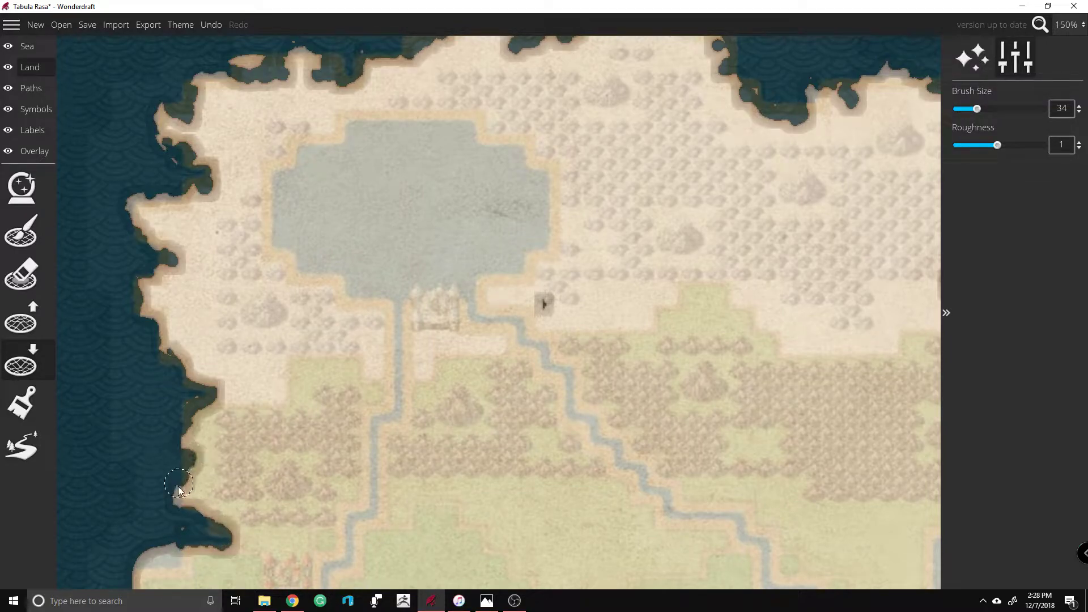
# Step: Carve the western river mouth and the shore south of it, adding an inlet at the edge of the desert
pyautogui.moveTo(111, 590)
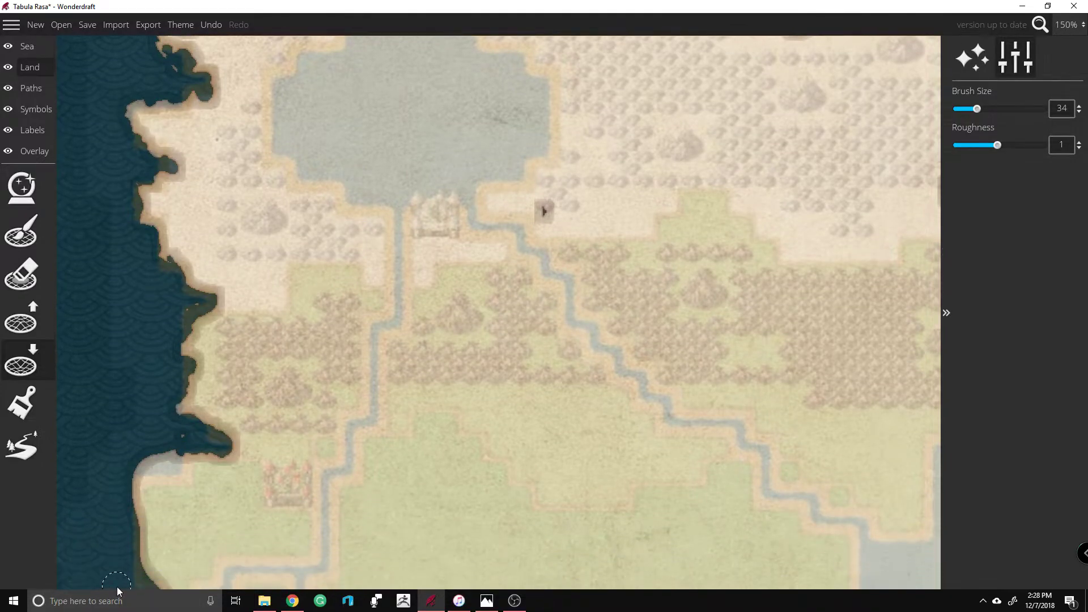
pyautogui.moveTo(169, 474)
pyautogui.mouseDown()
pyautogui.moveTo(187, 482)
pyautogui.moveTo(158, 506)
pyautogui.moveTo(165, 481)
pyautogui.moveTo(91, 525)
pyautogui.moveTo(90, 553)
pyautogui.moveTo(127, 574)
pyautogui.moveTo(113, 544)
pyautogui.moveTo(117, 506)
pyautogui.mouseUp()
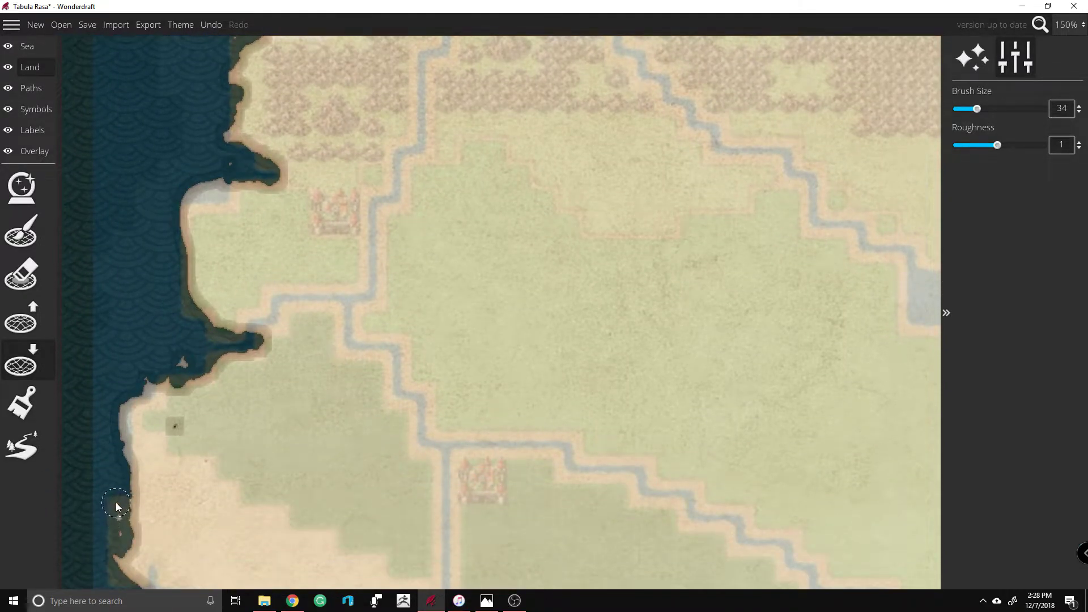
pyautogui.moveTo(102, 575)
pyautogui.mouseDown()
pyautogui.moveTo(105, 584)
pyautogui.moveTo(125, 542)
pyautogui.mouseUp()
pyautogui.moveTo(144, 481)
pyautogui.mouseDown()
pyautogui.moveTo(191, 482)
pyautogui.moveTo(175, 507)
pyautogui.moveTo(158, 502)
pyautogui.mouseUp()
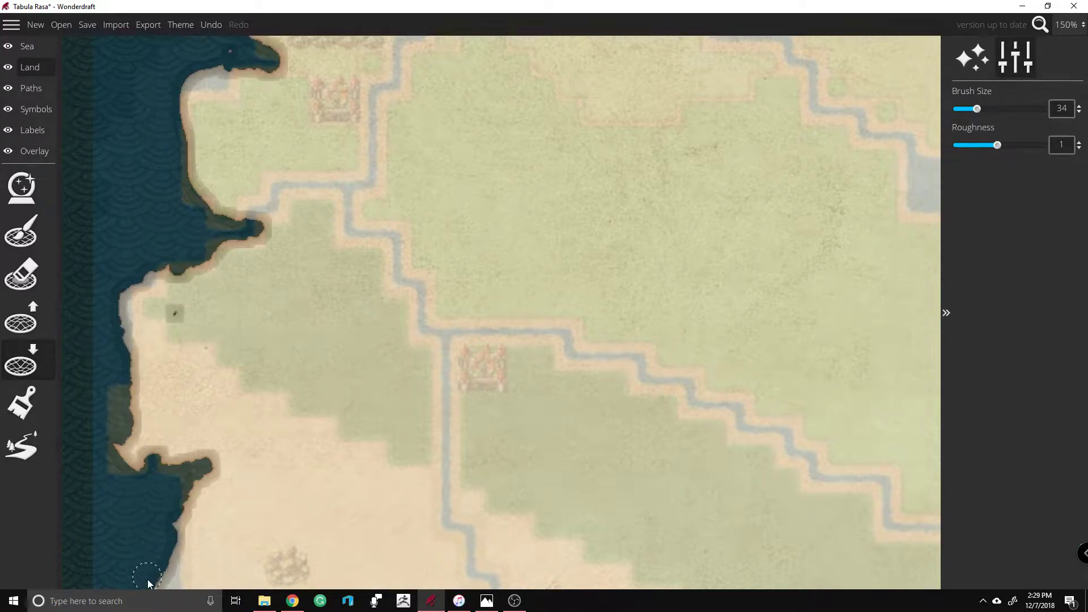
# Step: Cut a deep inlet into the desert's western shore and roughen the coast around the southwestern cape
pyautogui.press('Down')
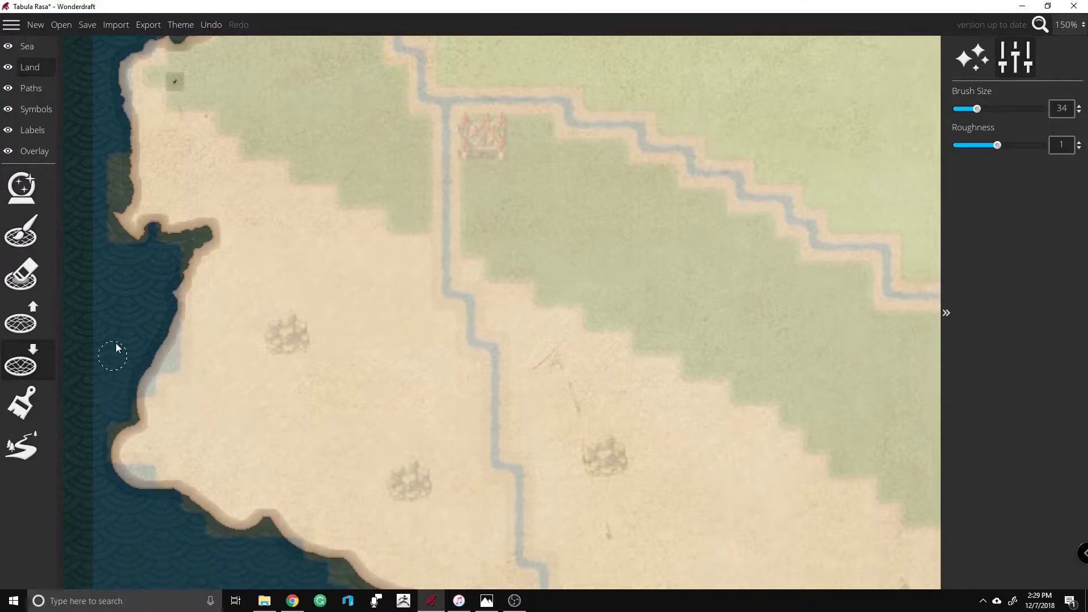
pyautogui.moveTo(173, 316)
pyautogui.mouseDown()
pyautogui.moveTo(182, 347)
pyautogui.moveTo(214, 376)
pyautogui.moveTo(197, 378)
pyautogui.moveTo(169, 351)
pyautogui.mouseUp()
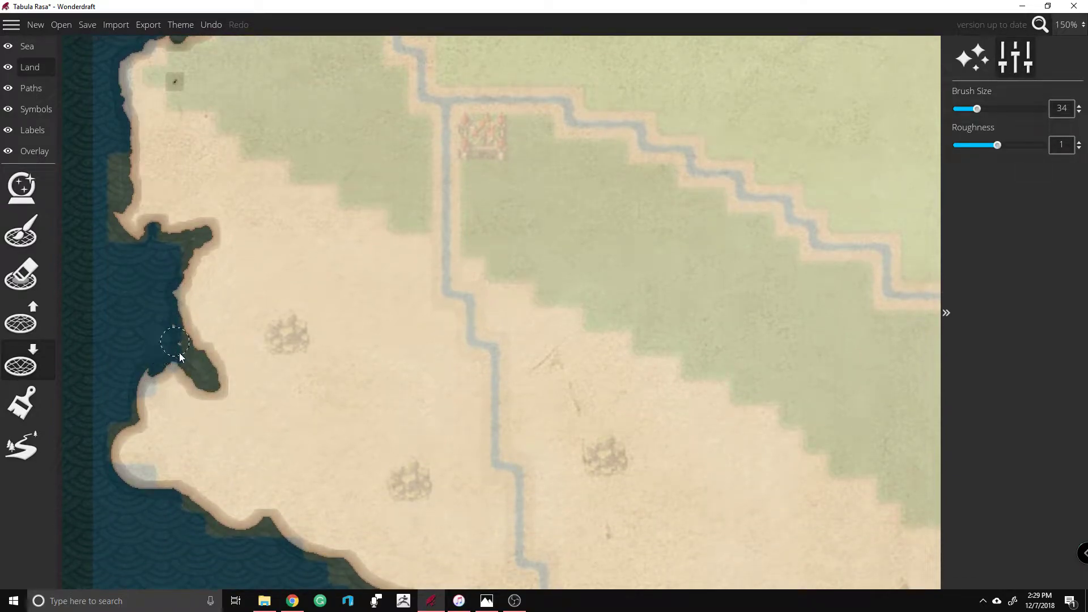
pyautogui.moveTo(144, 409)
pyautogui.mouseDown()
pyautogui.moveTo(117, 455)
pyautogui.moveTo(132, 474)
pyautogui.moveTo(182, 457)
pyautogui.moveTo(161, 476)
pyautogui.moveTo(99, 460)
pyautogui.moveTo(141, 467)
pyautogui.moveTo(180, 499)
pyautogui.moveTo(208, 499)
pyautogui.moveTo(248, 540)
pyautogui.moveTo(269, 524)
pyautogui.moveTo(329, 535)
pyautogui.moveTo(309, 552)
pyautogui.moveTo(299, 540)
pyautogui.moveTo(297, 562)
pyautogui.moveTo(352, 543)
pyautogui.moveTo(413, 559)
pyautogui.mouseUp()
# Step: Carve the mainland's southern desert coast eastward, cutting narrow inlets into the river mouths and leaving small shore islets
pyautogui.press('s')
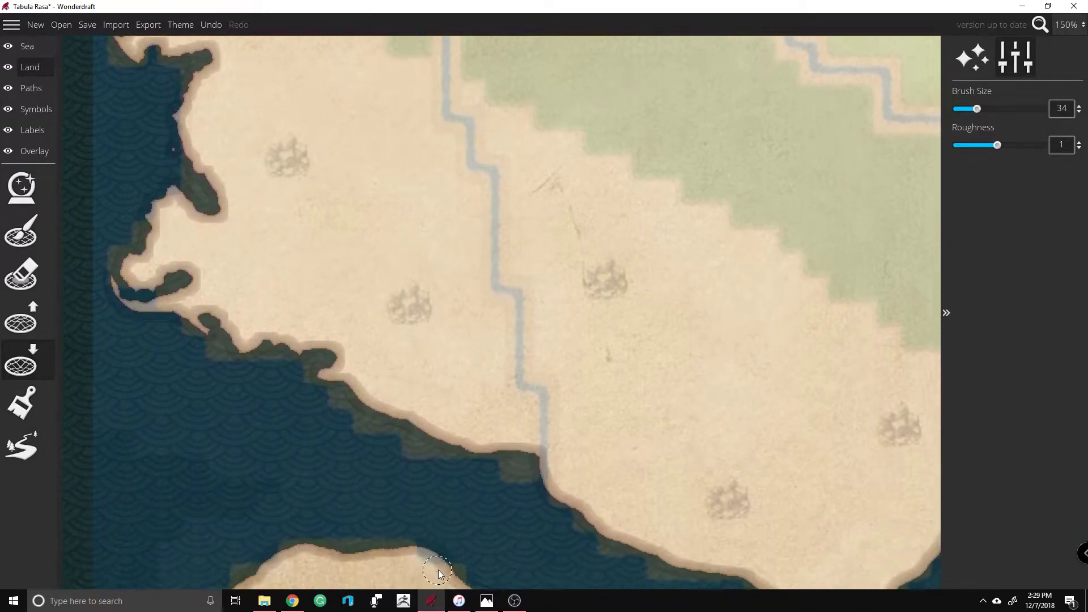
pyautogui.press('s')
pyautogui.moveTo(490, 417)
pyautogui.mouseDown()
pyautogui.moveTo(521, 402)
pyautogui.moveTo(545, 351)
pyautogui.moveTo(562, 379)
pyautogui.moveTo(539, 405)
pyautogui.moveTo(547, 383)
pyautogui.moveTo(544, 421)
pyautogui.moveTo(583, 432)
pyautogui.moveTo(614, 464)
pyautogui.moveTo(603, 476)
pyautogui.moveTo(583, 453)
pyautogui.moveTo(609, 485)
pyautogui.moveTo(652, 485)
pyautogui.moveTo(610, 487)
pyautogui.moveTo(595, 458)
pyautogui.moveTo(646, 463)
pyautogui.moveTo(673, 492)
pyautogui.moveTo(733, 514)
pyautogui.moveTo(803, 533)
pyautogui.moveTo(835, 528)
pyautogui.moveTo(866, 554)
pyautogui.moveTo(848, 543)
pyautogui.moveTo(874, 552)
pyautogui.moveTo(926, 502)
pyautogui.moveTo(879, 473)
pyautogui.moveTo(891, 452)
pyautogui.moveTo(858, 396)
pyautogui.moveTo(847, 445)
pyautogui.moveTo(856, 457)
pyautogui.moveTo(874, 444)
pyautogui.moveTo(852, 456)
pyautogui.moveTo(885, 465)
pyautogui.moveTo(937, 406)
pyautogui.moveTo(873, 347)
pyautogui.moveTo(858, 298)
pyautogui.moveTo(839, 345)
pyautogui.moveTo(815, 364)
pyautogui.moveTo(922, 360)
pyautogui.moveTo(896, 357)
pyautogui.moveTo(845, 256)
pyautogui.moveTo(850, 304)
pyautogui.moveTo(916, 364)
pyautogui.mouseUp()
# Step: Roughen the green southern coast east of the second river inlet with notches following the overlay
pyautogui.press('Right')
pyautogui.press('Right')
pyautogui.press('Right')
pyautogui.press('Right')
pyautogui.press('Right')
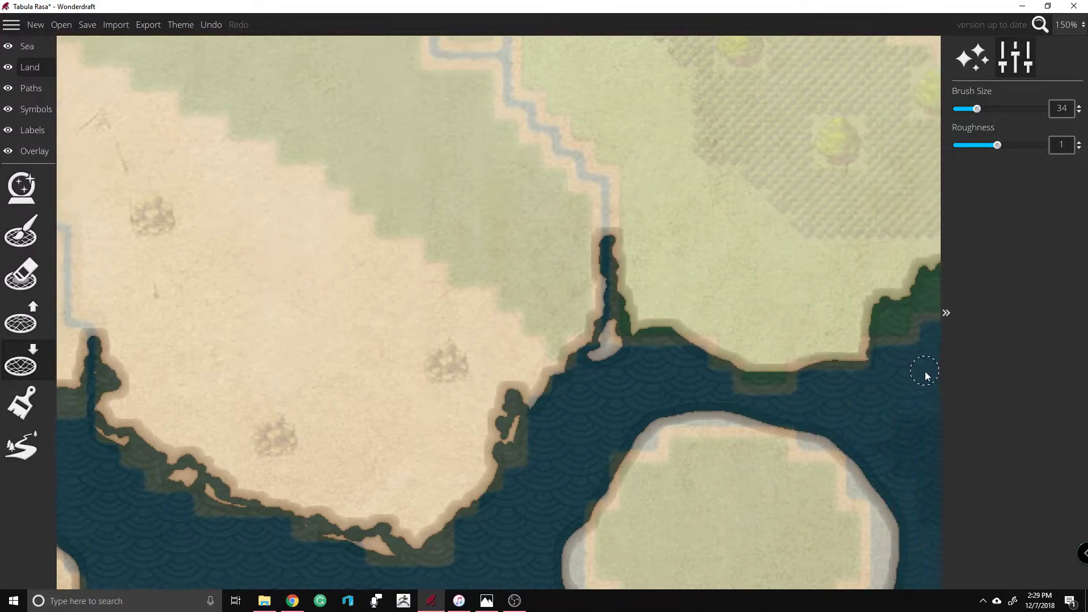
pyautogui.moveTo(801, 340)
pyautogui.mouseDown()
pyautogui.moveTo(704, 344)
pyautogui.moveTo(698, 354)
pyautogui.moveTo(756, 364)
pyautogui.moveTo(691, 351)
pyautogui.moveTo(667, 370)
pyautogui.moveTo(585, 335)
pyautogui.moveTo(614, 324)
pyautogui.moveTo(626, 380)
pyautogui.mouseUp()
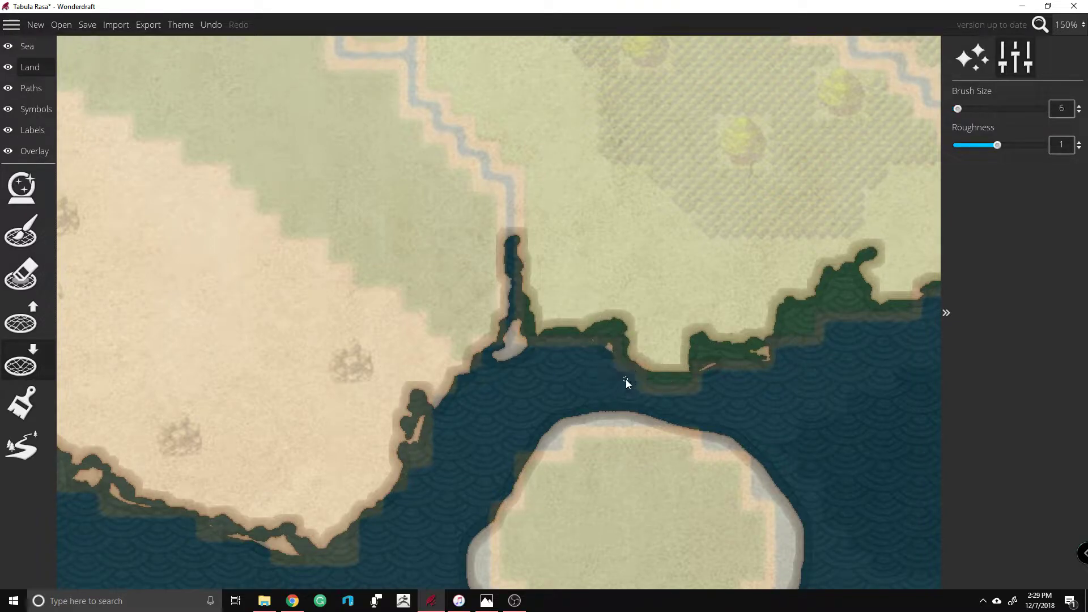
# Step: Set the brush size to 51 and carve the northwestern shore of the southernmost green island, including a deep notch
pyautogui.scroll(-6, 579, 327)
pyautogui.scroll(2, 608, 311)
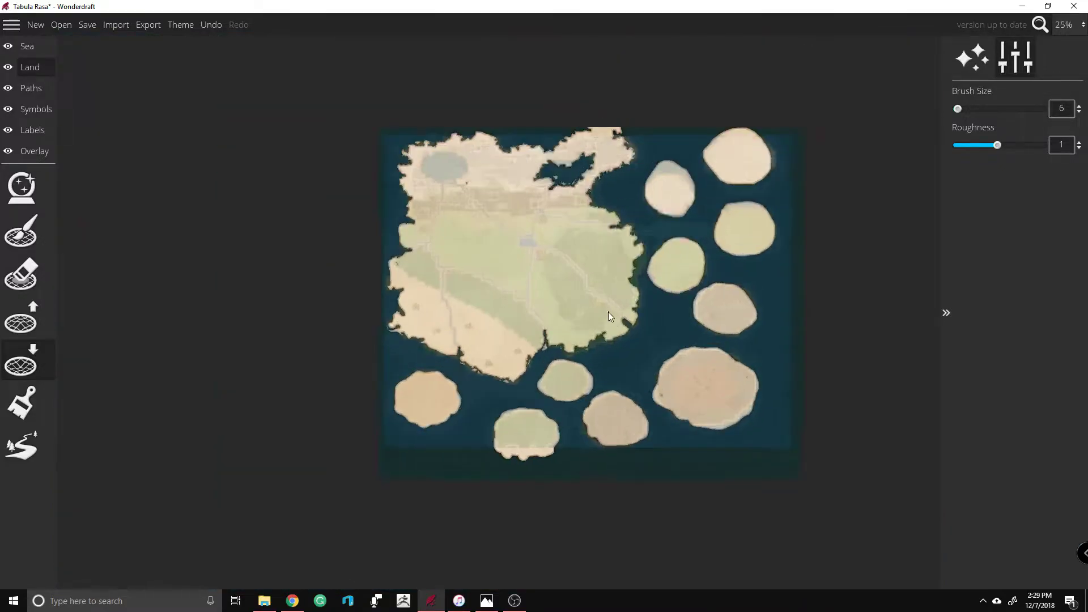
pyautogui.scroll(3, 497, 450)
pyautogui.scroll(-3, 498, 450)
pyautogui.scroll(6, 603, 441)
pyautogui.scroll(-4, 630, 305)
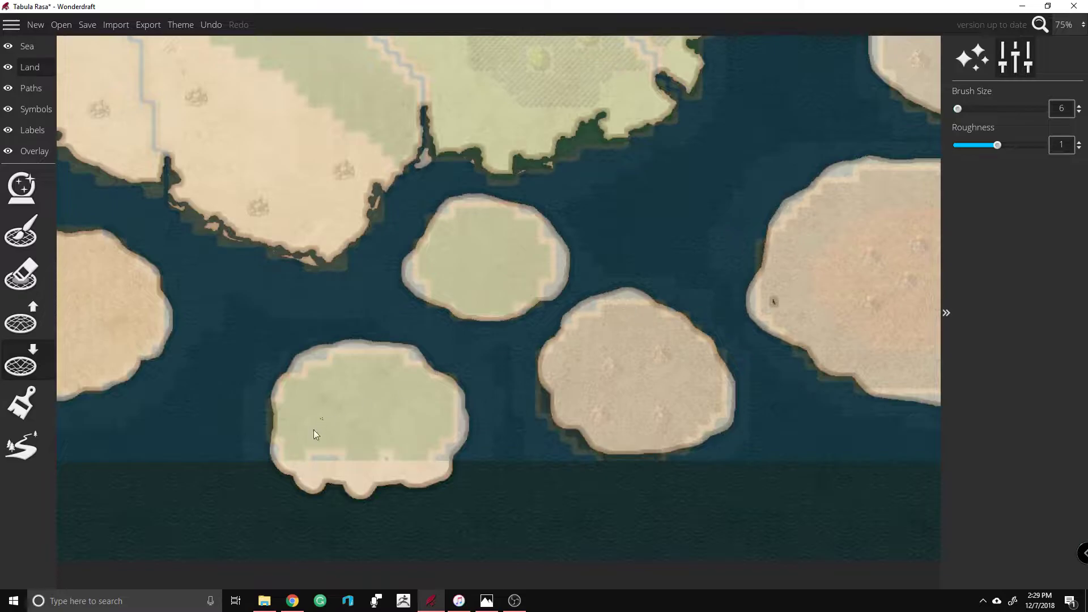
pyautogui.scroll(3, 258, 460)
pyautogui.scroll(1, 258, 460)
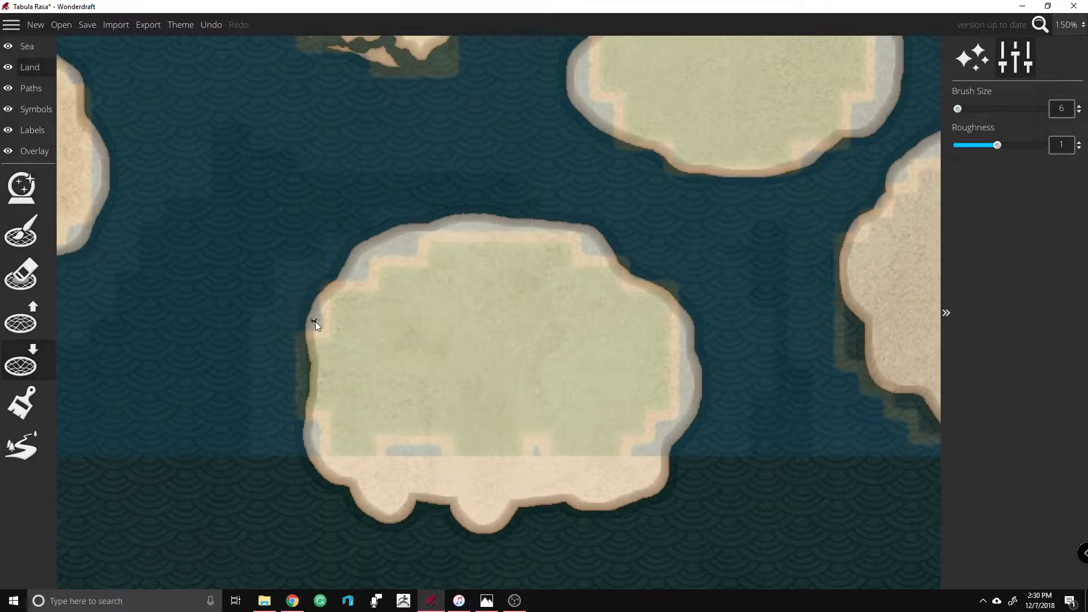
pyautogui.moveTo(988, 109); pyautogui.dragTo(975, 109)
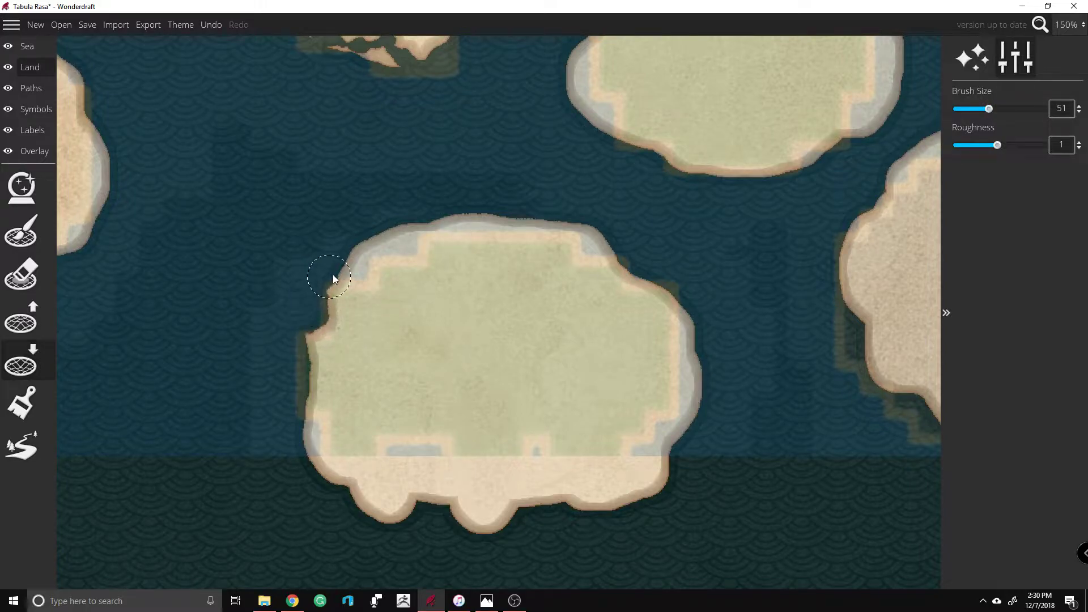
pyautogui.moveTo(367, 289)
pyautogui.mouseDown()
pyautogui.moveTo(392, 302)
pyautogui.moveTo(379, 256)
pyautogui.moveTo(357, 249)
pyautogui.moveTo(362, 262)
pyautogui.moveTo(417, 232)
pyautogui.moveTo(413, 220)
pyautogui.moveTo(350, 264)
pyautogui.mouseUp()
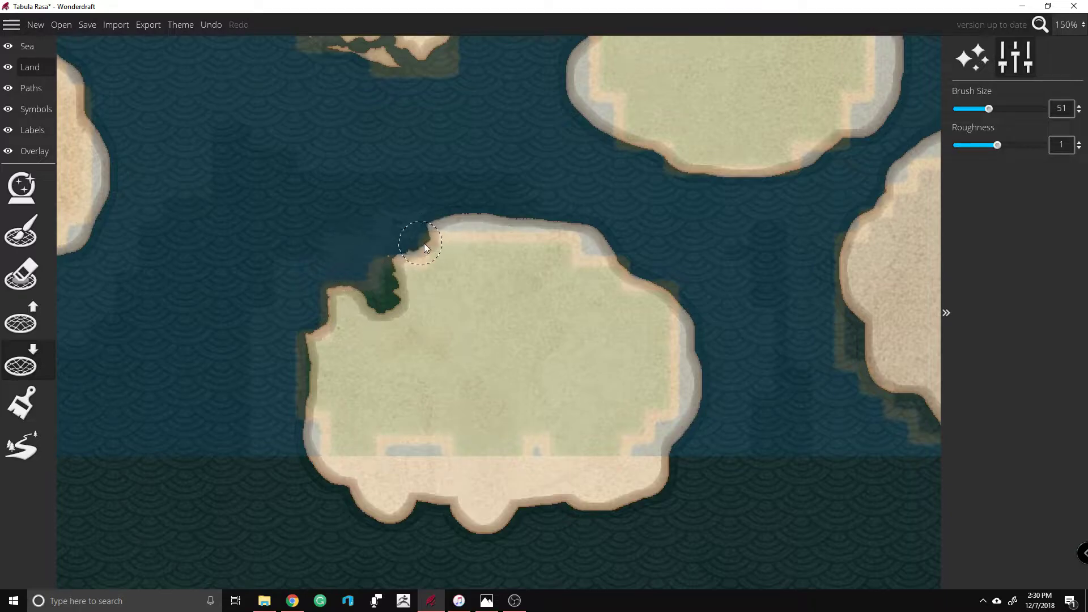
# Step: Carve ragged notches along the north and east coasts of the southernmost green island, with a deep inlet cut into its southeastern shore
pyautogui.moveTo(422, 247); pyautogui.dragTo(437, 235)
pyautogui.moveTo(531, 230); pyautogui.dragTo(577, 250)
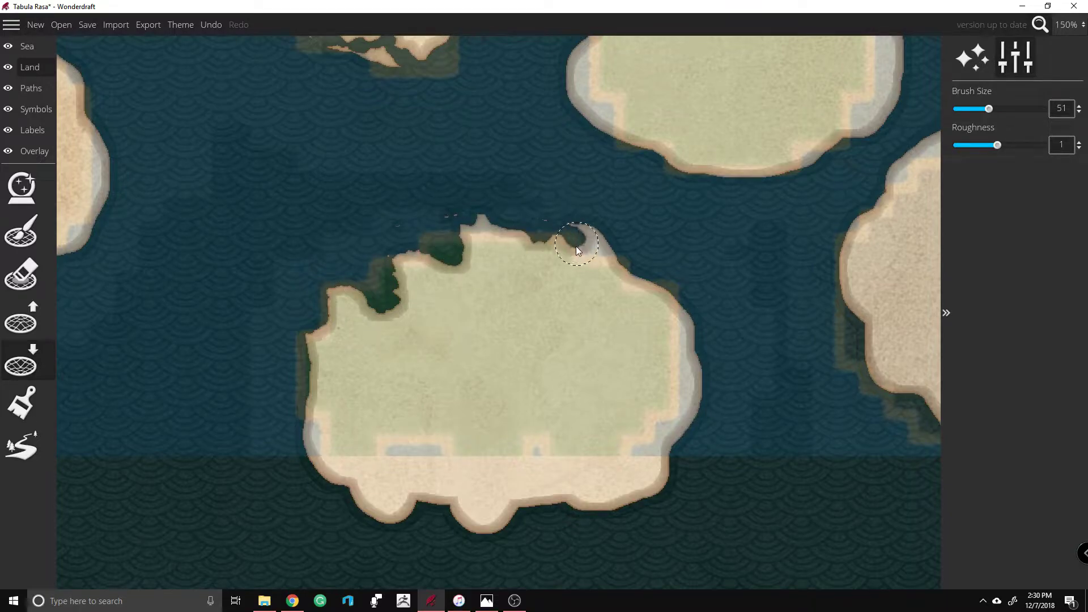
pyautogui.moveTo(661, 308)
pyautogui.mouseDown()
pyautogui.moveTo(689, 348)
pyautogui.moveTo(701, 313)
pyautogui.mouseUp()
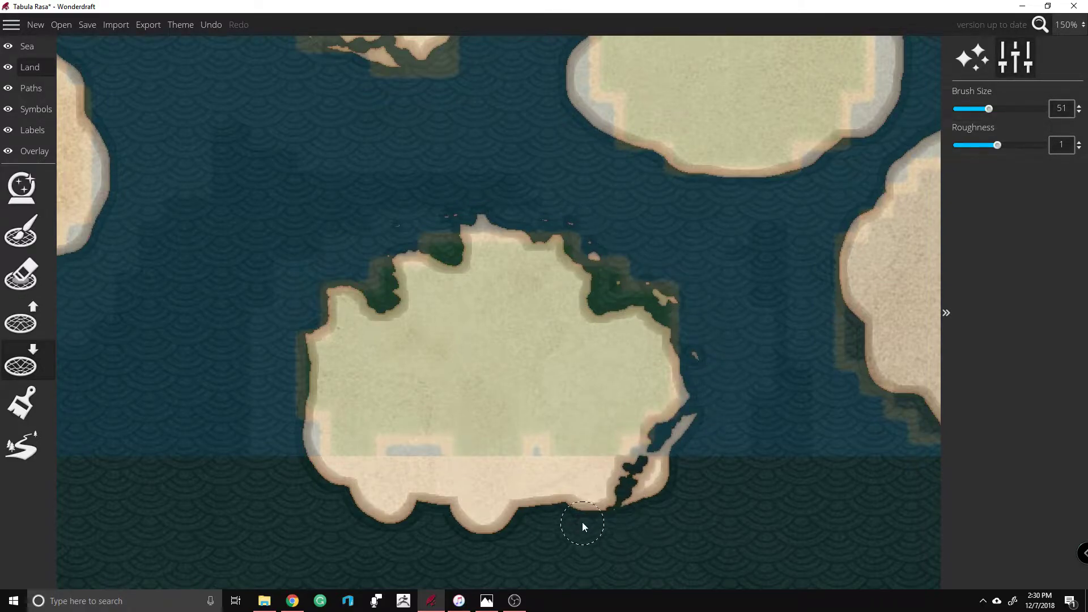
pyautogui.moveTo(713, 418)
pyautogui.mouseDown()
pyautogui.moveTo(663, 460)
pyautogui.moveTo(619, 443)
pyautogui.mouseUp()
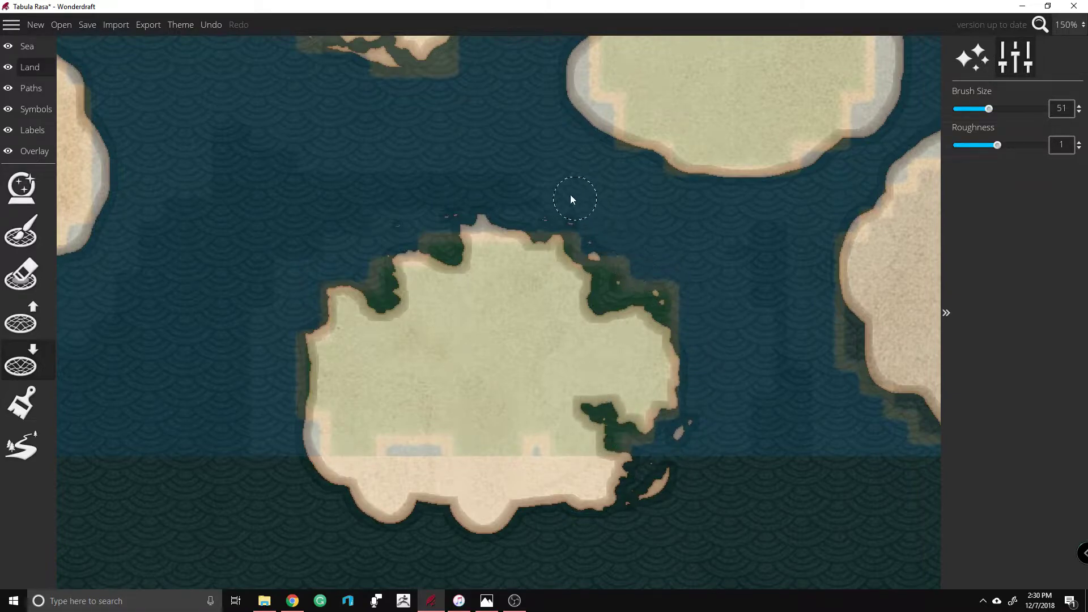
# Step: Split the same island's southern side into a separate southwestern landmass and scattered islets, and cut a forked inlet plus a small northern islet
pyautogui.moveTo(268, 396)
pyautogui.mouseDown()
pyautogui.moveTo(315, 386)
pyautogui.moveTo(380, 408)
pyautogui.moveTo(428, 405)
pyautogui.moveTo(390, 408)
pyautogui.moveTo(332, 390)
pyautogui.moveTo(327, 403)
pyautogui.moveTo(392, 421)
pyautogui.moveTo(413, 460)
pyautogui.mouseUp()
pyautogui.moveTo(399, 498)
pyautogui.mouseDown()
pyautogui.moveTo(369, 520)
pyautogui.moveTo(317, 448)
pyautogui.mouseUp()
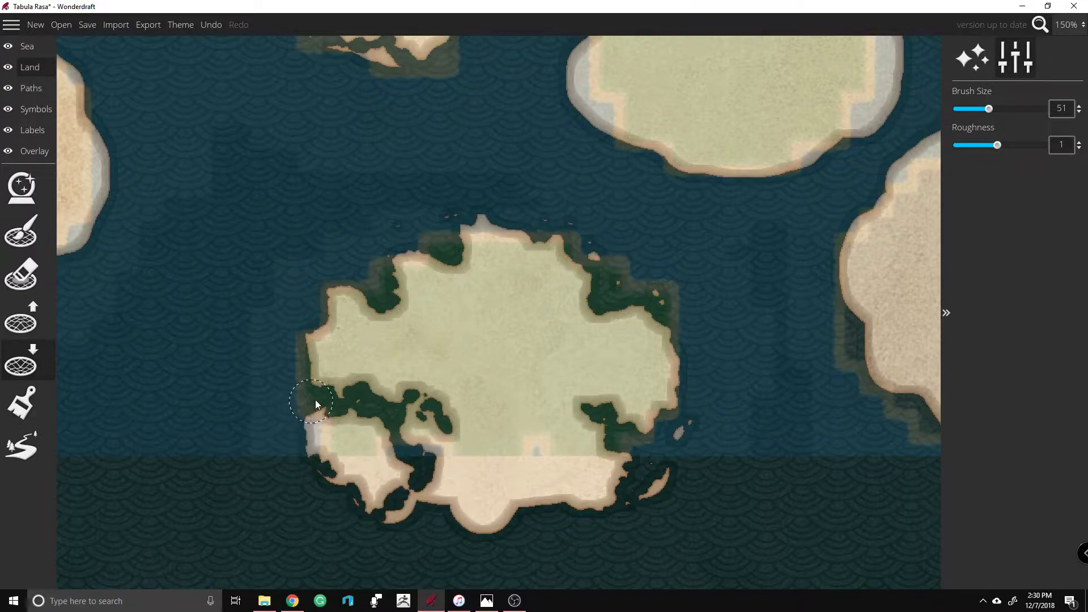
pyautogui.moveTo(453, 411)
pyautogui.mouseDown()
pyautogui.moveTo(469, 456)
pyautogui.moveTo(543, 508)
pyautogui.moveTo(490, 512)
pyautogui.moveTo(453, 474)
pyautogui.mouseUp()
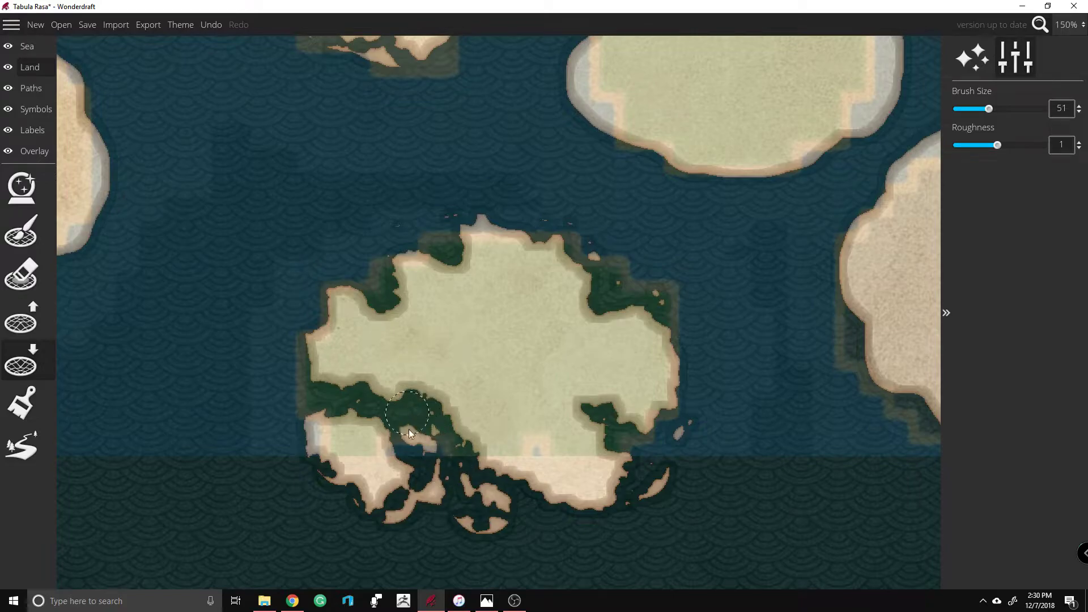
pyautogui.moveTo(486, 457); pyautogui.dragTo(519, 461)
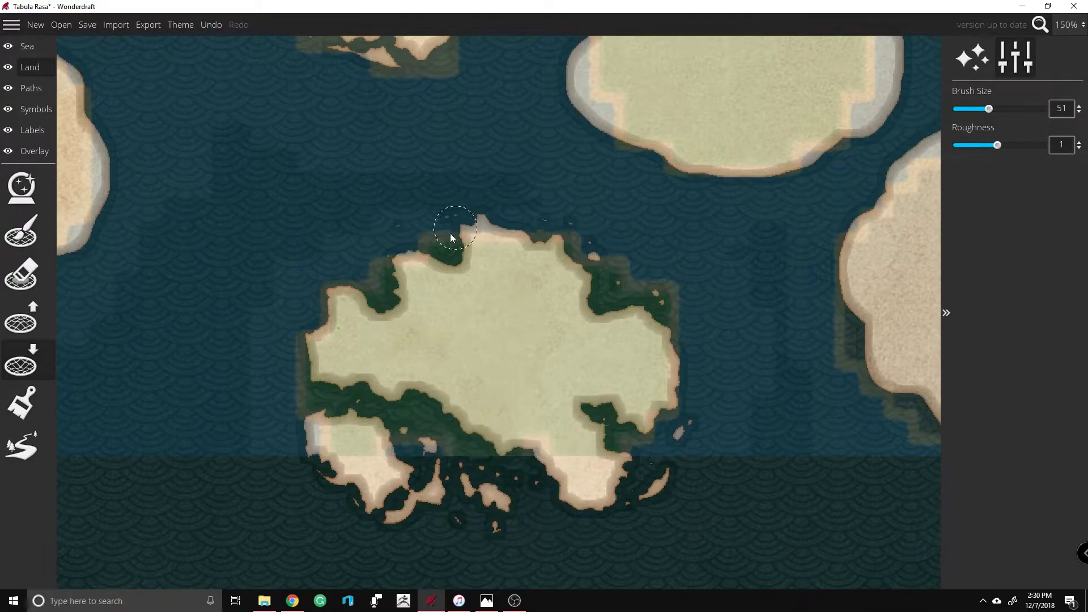
pyautogui.moveTo(488, 271); pyautogui.dragTo(506, 248)
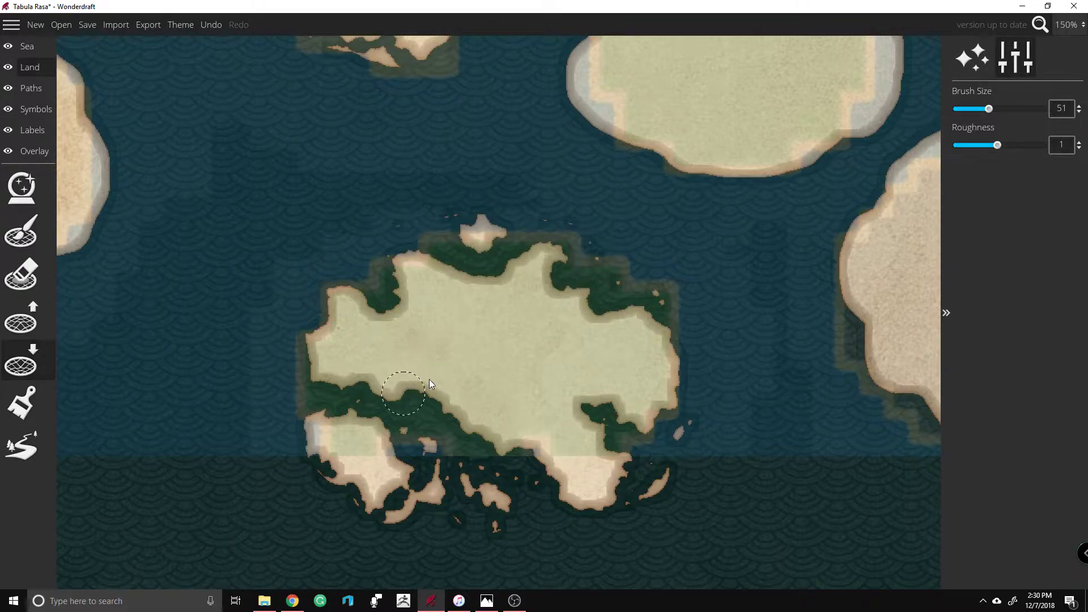
pyautogui.moveTo(432, 385); pyautogui.dragTo(478, 380)
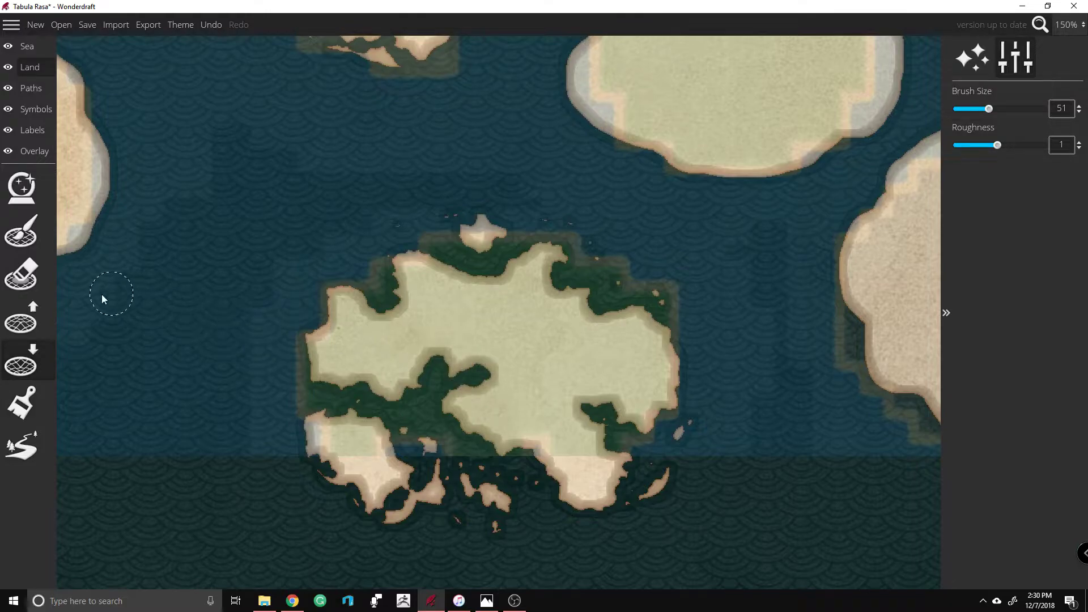
# Step: Carve the southwestern desert island's shore with a long northwestern inlet, an eastern bay and channels along its northeast, southeast and south
pyautogui.press('Left')
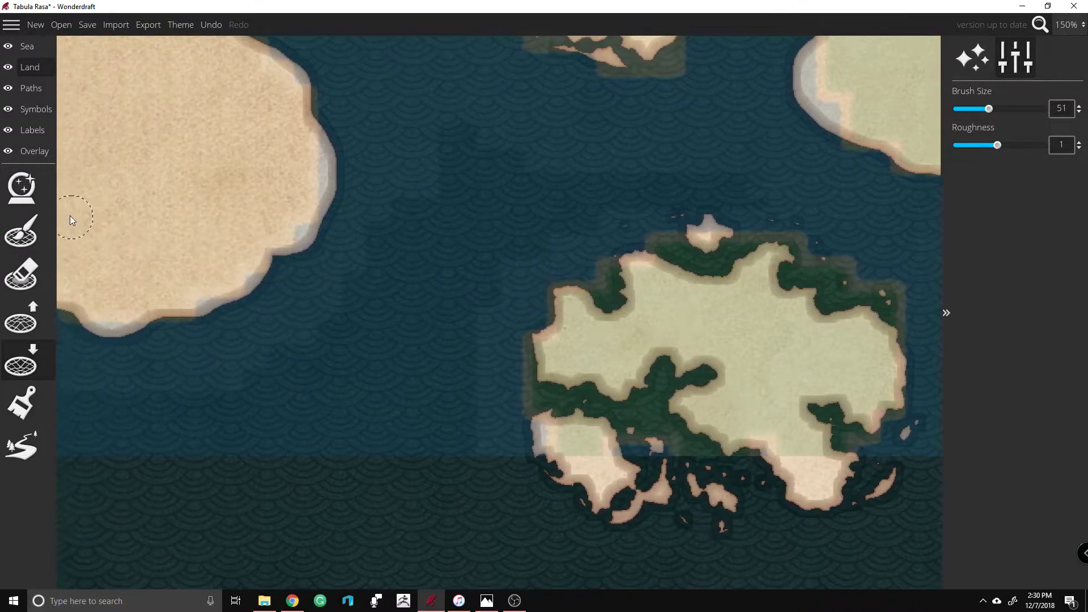
pyautogui.moveTo(124, 44)
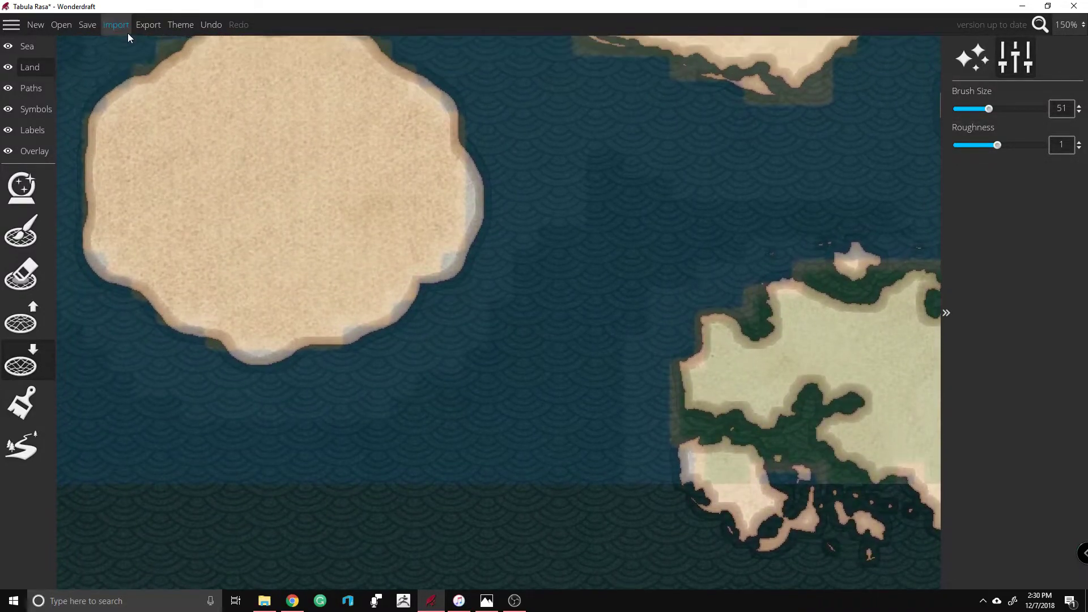
pyautogui.moveTo(187, 197)
pyautogui.mouseDown()
pyautogui.moveTo(258, 247)
pyautogui.moveTo(240, 260)
pyautogui.moveTo(171, 153)
pyautogui.moveTo(203, 187)
pyautogui.mouseUp()
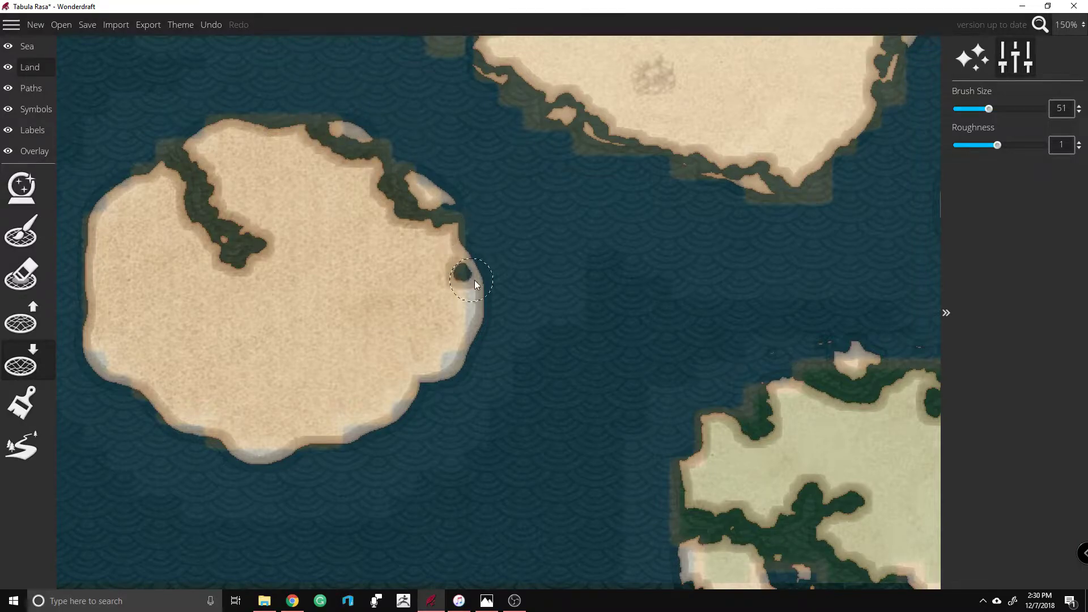
pyautogui.moveTo(451, 320); pyautogui.dragTo(448, 299)
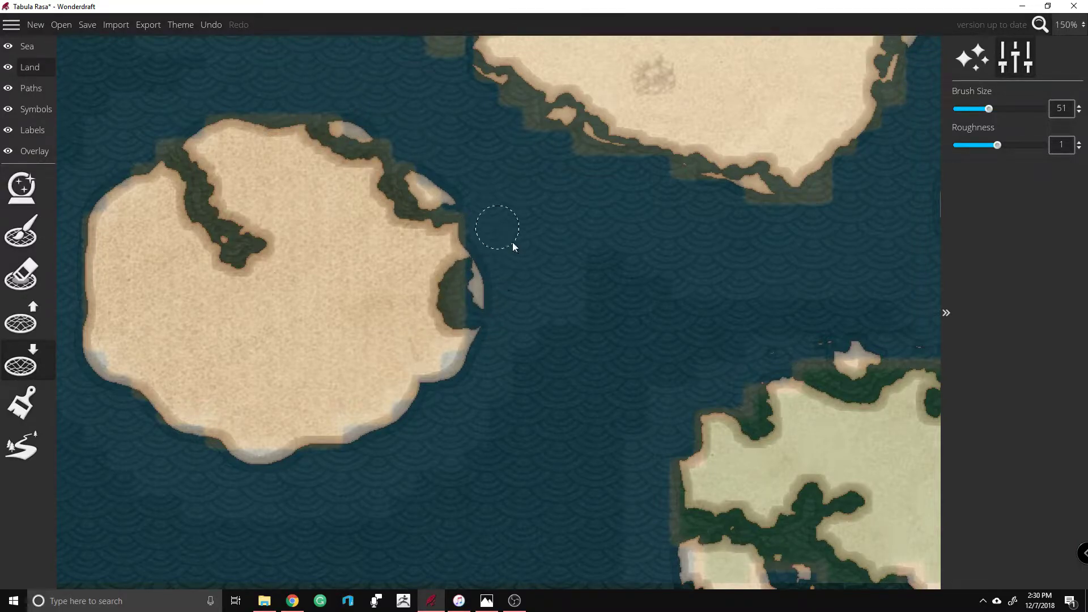
pyautogui.moveTo(359, 393); pyautogui.dragTo(296, 449)
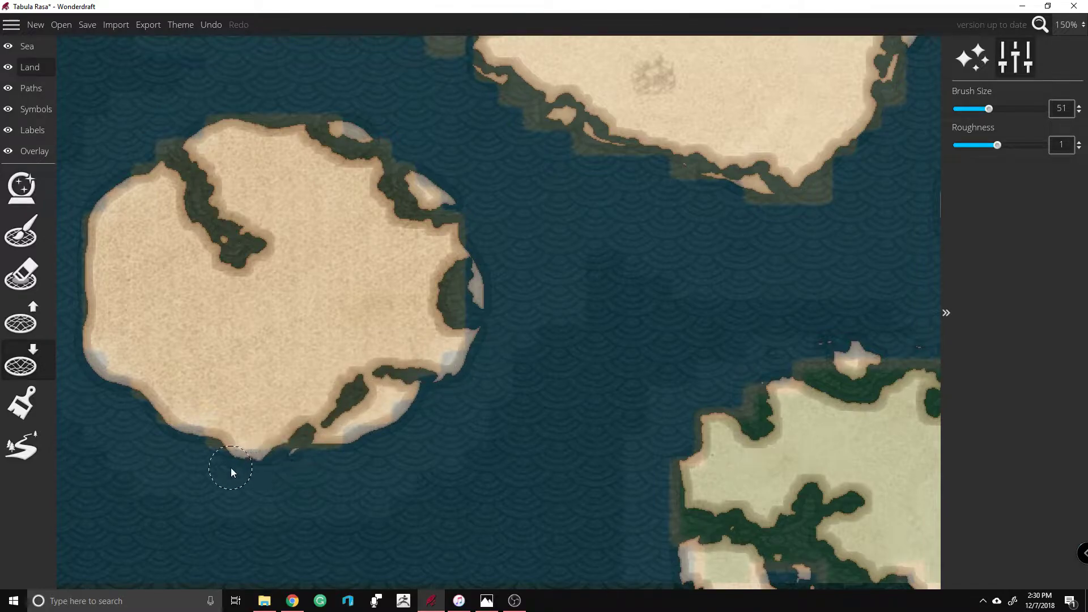
pyautogui.moveTo(214, 432); pyautogui.dragTo(261, 437)
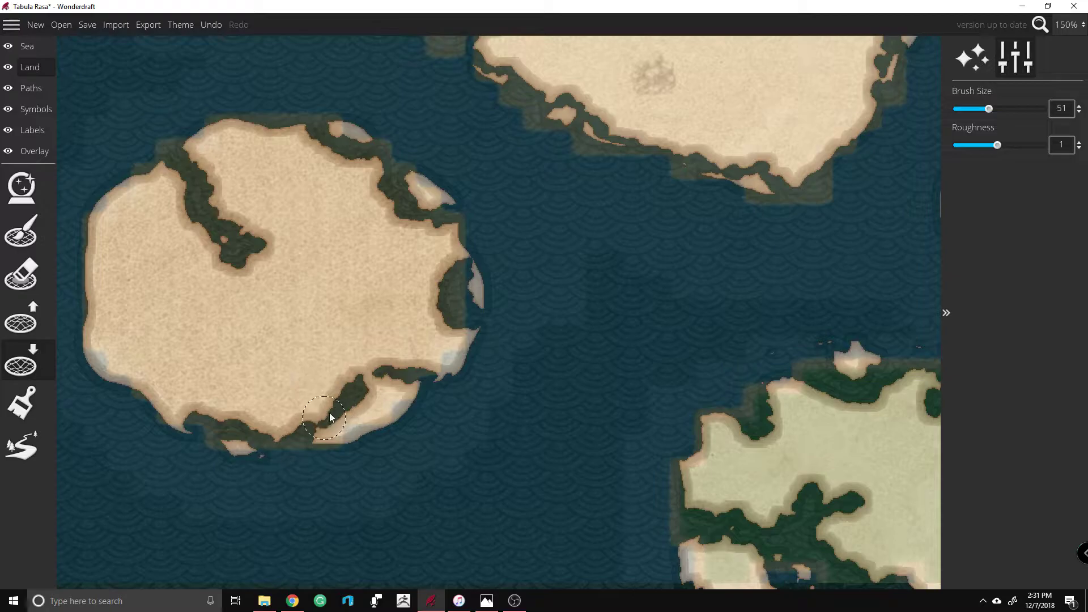
# Step: Cut winding channels through the desert island from its western and eastern shores, separating the southern part and small northwestern pieces
pyautogui.moveTo(104, 345)
pyautogui.mouseDown()
pyautogui.moveTo(99, 280)
pyautogui.moveTo(162, 386)
pyautogui.mouseUp()
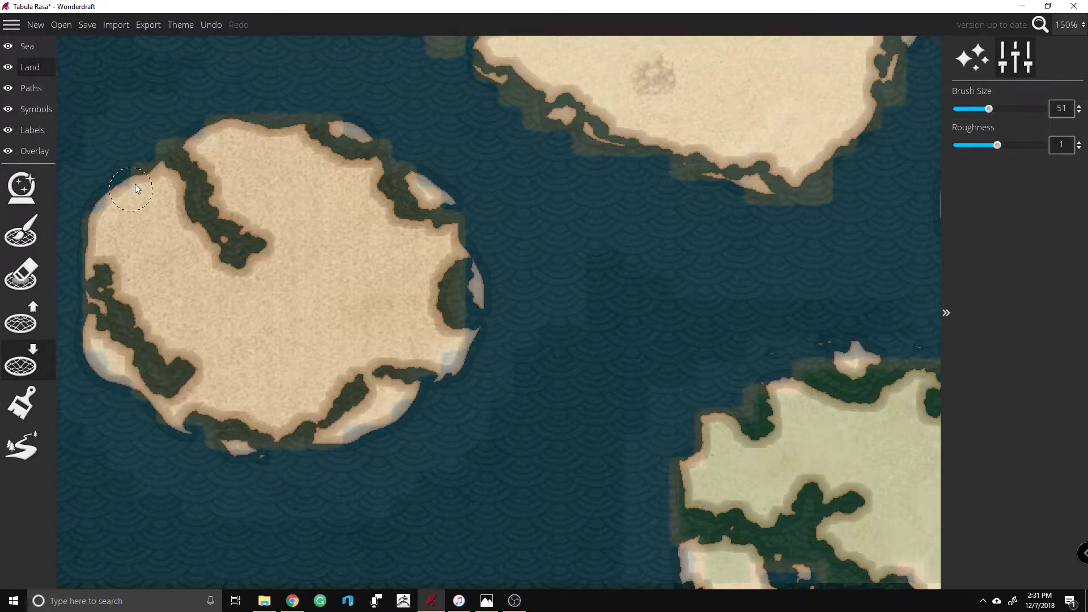
pyautogui.moveTo(103, 204)
pyautogui.mouseDown()
pyautogui.moveTo(175, 151)
pyautogui.moveTo(253, 122)
pyautogui.moveTo(261, 138)
pyautogui.mouseUp()
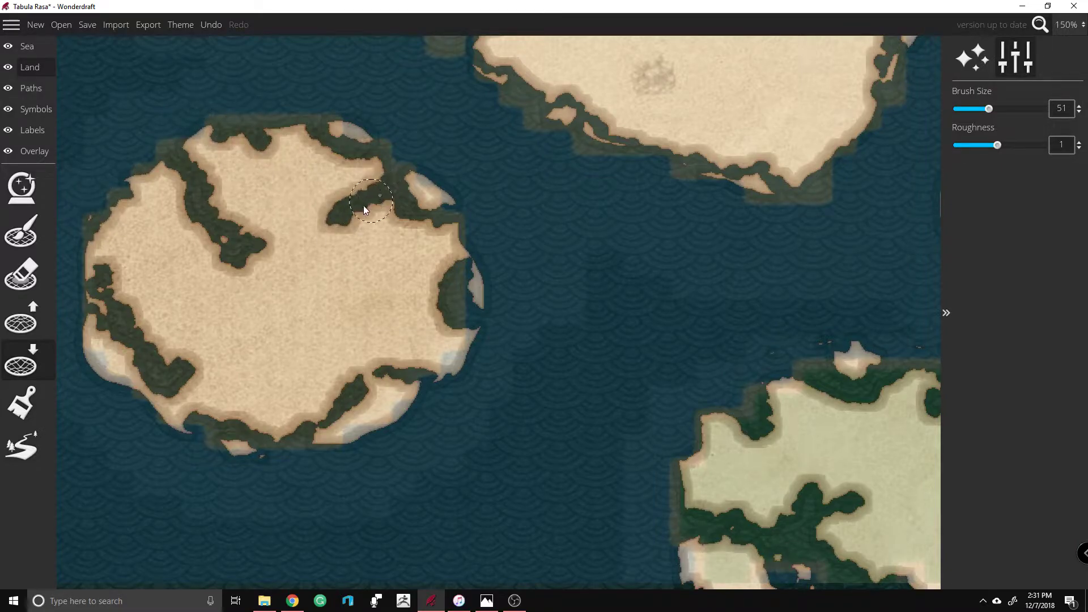
pyautogui.moveTo(346, 228)
pyautogui.mouseDown()
pyautogui.moveTo(382, 267)
pyautogui.moveTo(357, 247)
pyautogui.moveTo(354, 224)
pyautogui.moveTo(395, 259)
pyautogui.moveTo(433, 261)
pyautogui.mouseUp()
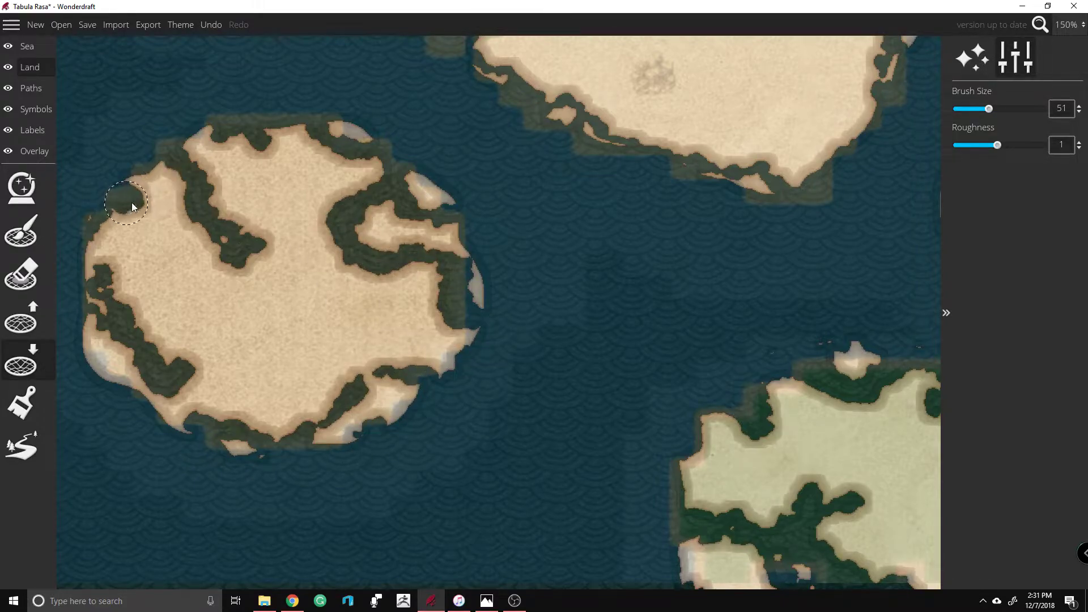
pyautogui.moveTo(144, 258)
pyautogui.mouseDown()
pyautogui.moveTo(156, 235)
pyautogui.moveTo(178, 229)
pyautogui.moveTo(122, 289)
pyautogui.moveTo(122, 327)
pyautogui.moveTo(167, 358)
pyautogui.moveTo(225, 353)
pyautogui.moveTo(268, 323)
pyautogui.mouseUp()
pyautogui.moveTo(340, 361)
pyautogui.mouseDown()
pyautogui.moveTo(263, 315)
pyautogui.moveTo(241, 327)
pyautogui.moveTo(319, 323)
pyautogui.moveTo(183, 365)
pyautogui.moveTo(319, 342)
pyautogui.moveTo(351, 393)
pyautogui.moveTo(409, 391)
pyautogui.mouseUp()
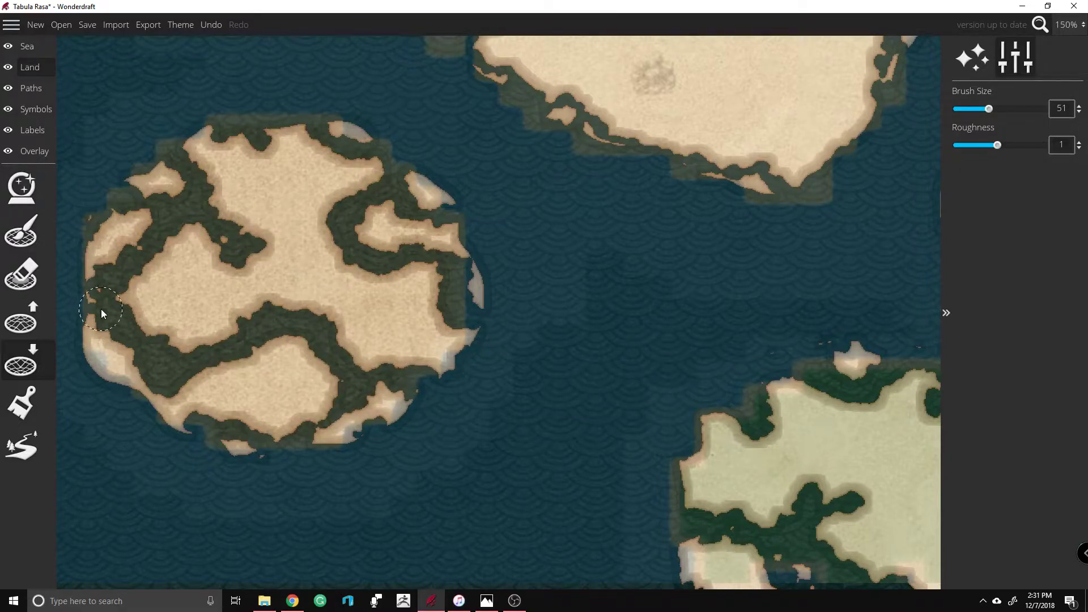
# Step: Clear the leftover land slivers around the desert island's rim and break its interior into smaller ragged islands with lagoons
pyautogui.moveTo(88, 343); pyautogui.dragTo(146, 404)
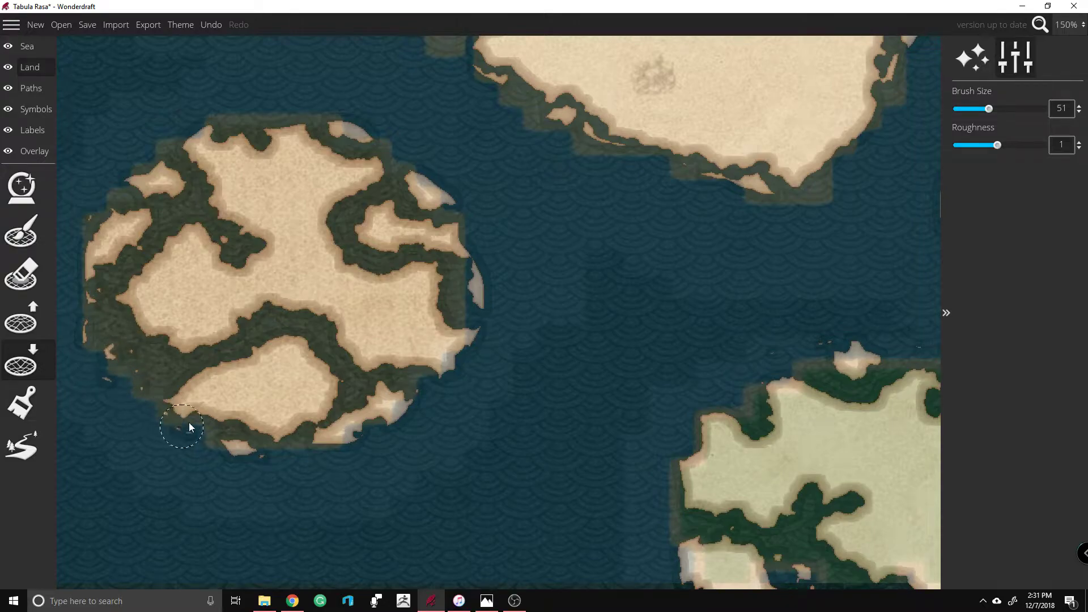
pyautogui.moveTo(386, 227)
pyautogui.mouseDown()
pyautogui.moveTo(453, 197)
pyautogui.moveTo(458, 253)
pyautogui.moveTo(485, 300)
pyautogui.moveTo(453, 227)
pyautogui.moveTo(395, 226)
pyautogui.moveTo(369, 212)
pyautogui.mouseUp()
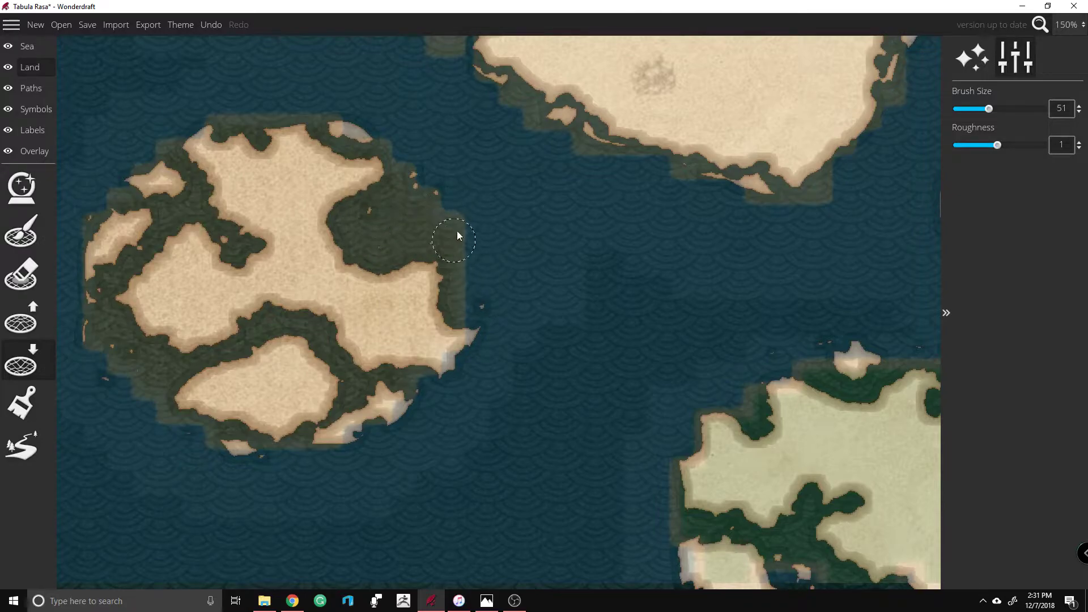
pyautogui.moveTo(349, 114); pyautogui.dragTo(358, 135)
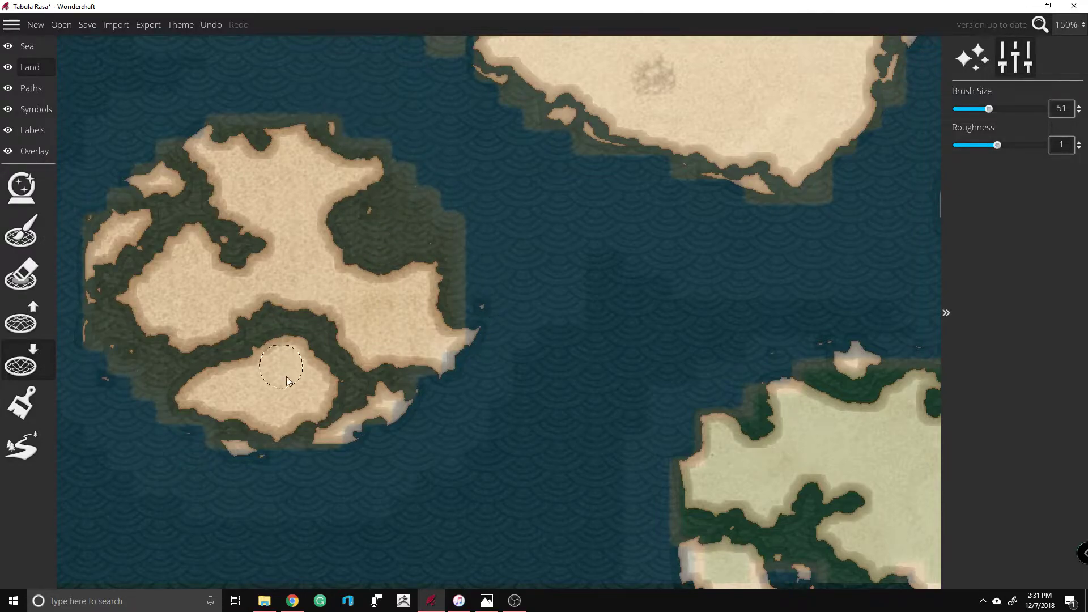
pyautogui.moveTo(341, 416)
pyautogui.mouseDown()
pyautogui.moveTo(388, 411)
pyautogui.moveTo(341, 442)
pyautogui.mouseUp()
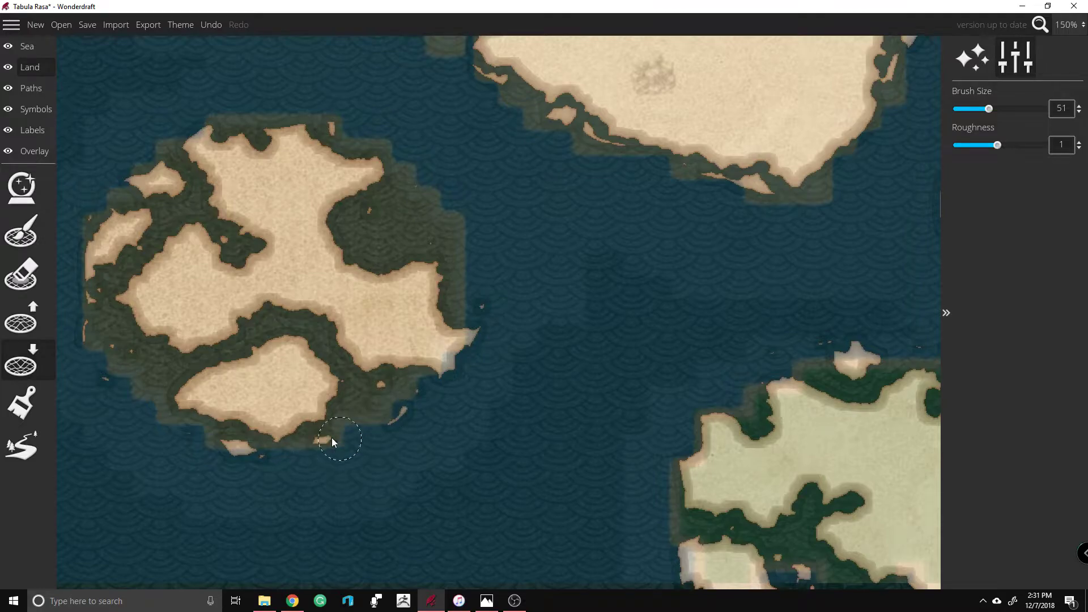
pyautogui.moveTo(393, 415)
pyautogui.mouseDown()
pyautogui.moveTo(320, 363)
pyautogui.moveTo(346, 396)
pyautogui.moveTo(349, 292)
pyautogui.moveTo(395, 295)
pyautogui.moveTo(400, 322)
pyautogui.moveTo(465, 338)
pyautogui.moveTo(367, 341)
pyautogui.mouseUp()
pyautogui.moveTo(236, 250)
pyautogui.mouseDown()
pyautogui.moveTo(280, 226)
pyautogui.moveTo(260, 206)
pyautogui.moveTo(268, 187)
pyautogui.moveTo(265, 245)
pyautogui.moveTo(237, 278)
pyautogui.moveTo(227, 315)
pyautogui.moveTo(271, 412)
pyautogui.moveTo(199, 407)
pyautogui.moveTo(205, 440)
pyautogui.moveTo(198, 309)
pyautogui.moveTo(181, 311)
pyautogui.moveTo(113, 223)
pyautogui.moveTo(169, 172)
pyautogui.moveTo(211, 287)
pyautogui.mouseUp()
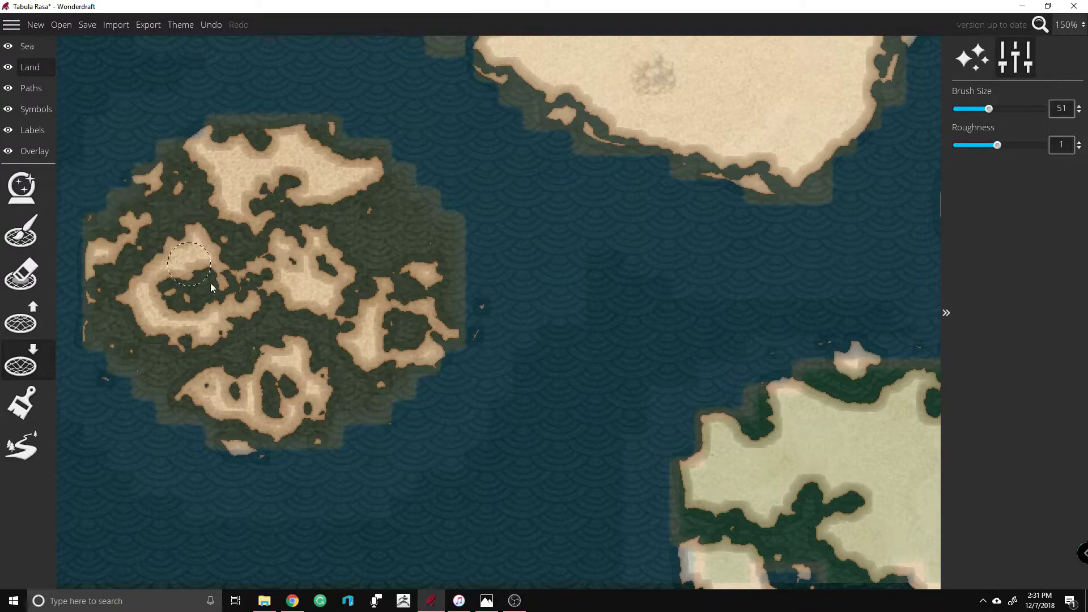
# Step: Use brush size 47 to carve a large western bay and scattered inlets into the round green island south of the mainland
pyautogui.scroll(-5, 283, 316)
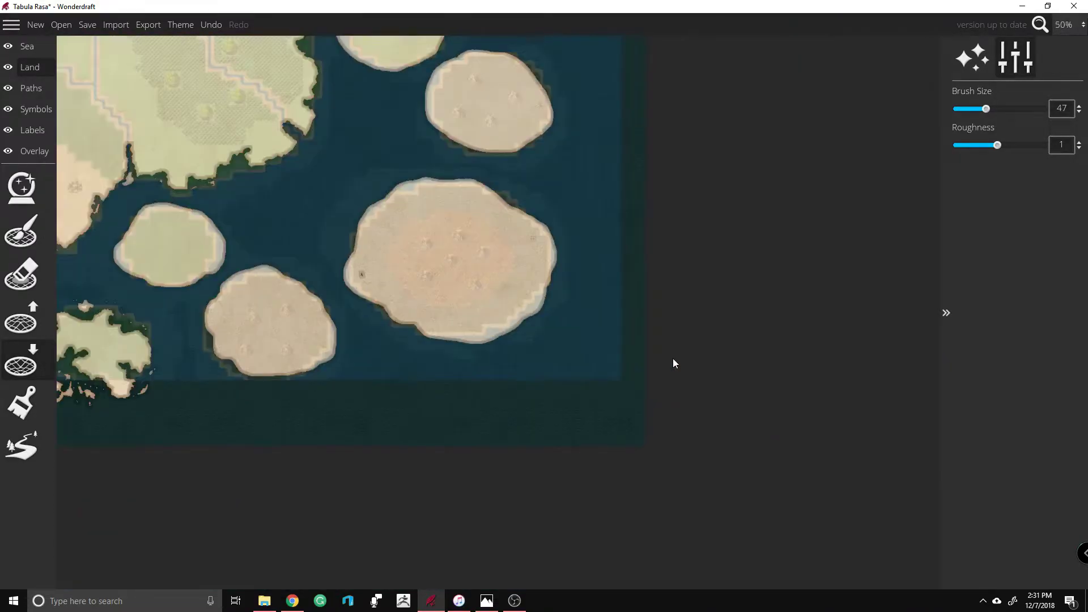
pyautogui.scroll(5, 462, 316)
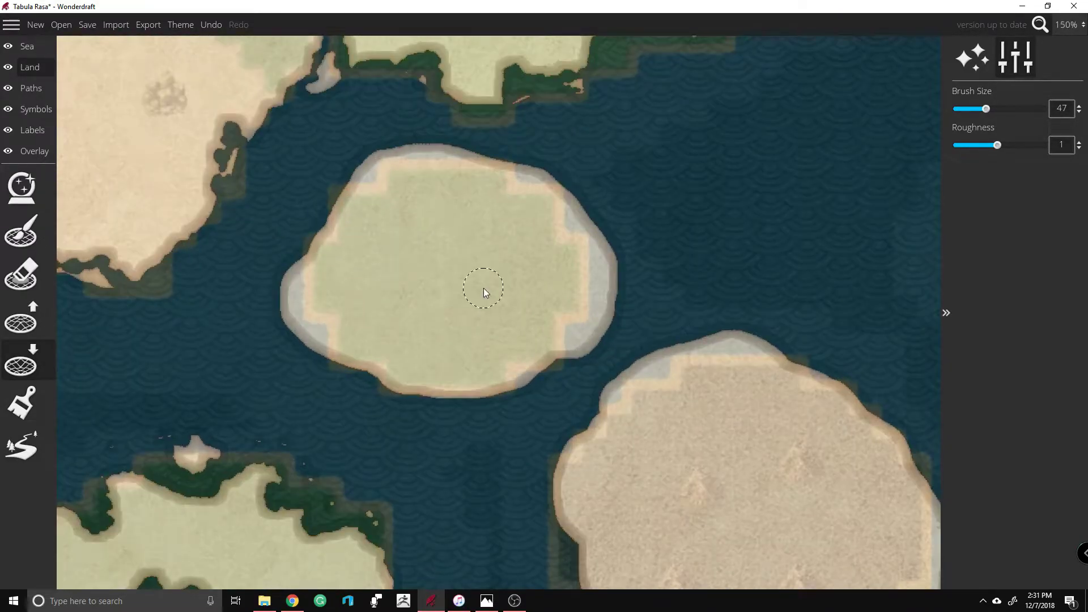
pyautogui.moveTo(419, 137)
pyautogui.mouseDown()
pyautogui.moveTo(423, 189)
pyautogui.moveTo(399, 200)
pyautogui.moveTo(408, 203)
pyautogui.moveTo(370, 204)
pyautogui.moveTo(378, 248)
pyautogui.moveTo(440, 256)
pyautogui.moveTo(432, 291)
pyautogui.moveTo(388, 299)
pyautogui.moveTo(379, 276)
pyautogui.moveTo(333, 271)
pyautogui.moveTo(323, 296)
pyautogui.moveTo(299, 293)
pyautogui.moveTo(390, 289)
pyautogui.moveTo(355, 255)
pyautogui.moveTo(343, 215)
pyautogui.moveTo(360, 176)
pyautogui.moveTo(389, 155)
pyautogui.moveTo(402, 161)
pyautogui.moveTo(379, 195)
pyautogui.moveTo(343, 197)
pyautogui.moveTo(299, 275)
pyautogui.moveTo(347, 232)
pyautogui.moveTo(357, 260)
pyautogui.moveTo(448, 260)
pyautogui.moveTo(373, 330)
pyautogui.moveTo(374, 369)
pyautogui.moveTo(441, 375)
pyautogui.moveTo(559, 254)
pyautogui.moveTo(544, 184)
pyautogui.moveTo(509, 225)
pyautogui.moveTo(456, 151)
pyautogui.moveTo(573, 192)
pyautogui.moveTo(587, 249)
pyautogui.moveTo(529, 328)
pyautogui.moveTo(468, 359)
pyautogui.moveTo(456, 354)
pyautogui.moveTo(558, 330)
pyautogui.moveTo(580, 234)
pyautogui.moveTo(564, 191)
pyautogui.moveTo(572, 182)
pyautogui.moveTo(568, 310)
pyautogui.mouseUp()
# Step: Set the brush size to 89 and erode the round green island's outer rim and stray pieces, leaving a narrow, curved landmass
pyautogui.moveTo(985, 114); pyautogui.dragTo(1015, 110)
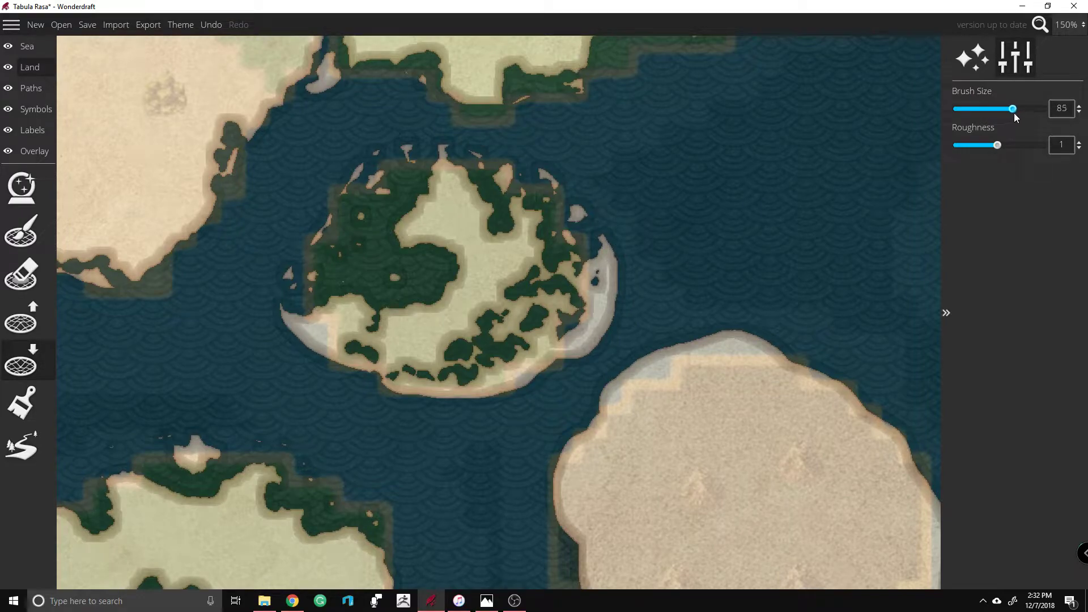
pyautogui.moveTo(617, 249)
pyautogui.mouseDown()
pyautogui.moveTo(619, 274)
pyautogui.moveTo(504, 346)
pyautogui.mouseUp()
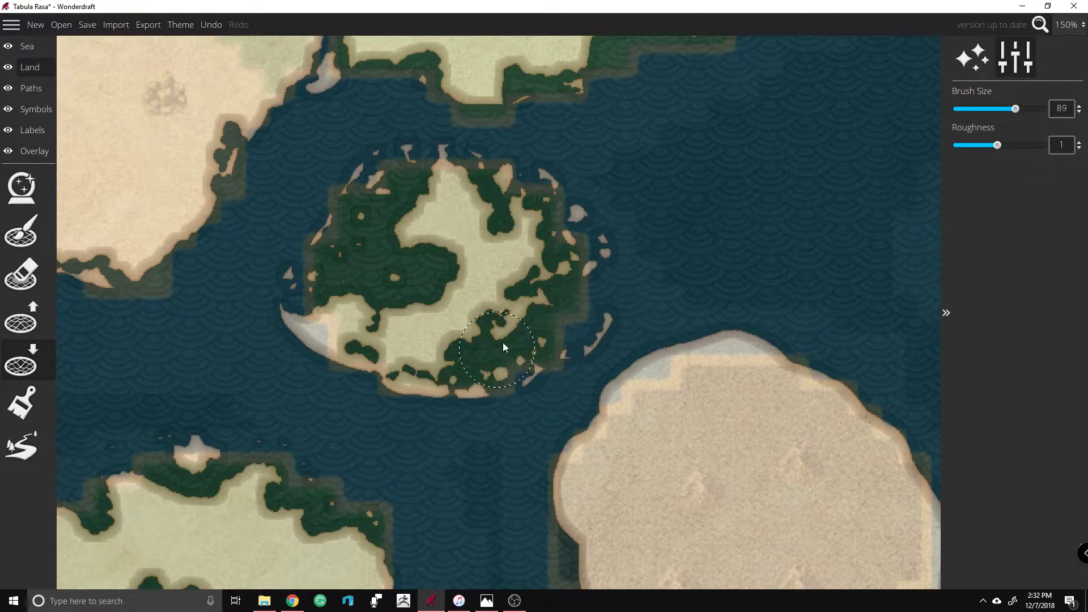
pyautogui.moveTo(322, 328)
pyautogui.mouseDown()
pyautogui.moveTo(352, 351)
pyautogui.moveTo(488, 386)
pyautogui.moveTo(476, 424)
pyautogui.moveTo(541, 362)
pyautogui.moveTo(583, 267)
pyautogui.moveTo(559, 178)
pyautogui.moveTo(410, 152)
pyautogui.mouseUp()
pyautogui.moveTo(353, 190); pyautogui.dragTo(367, 264)
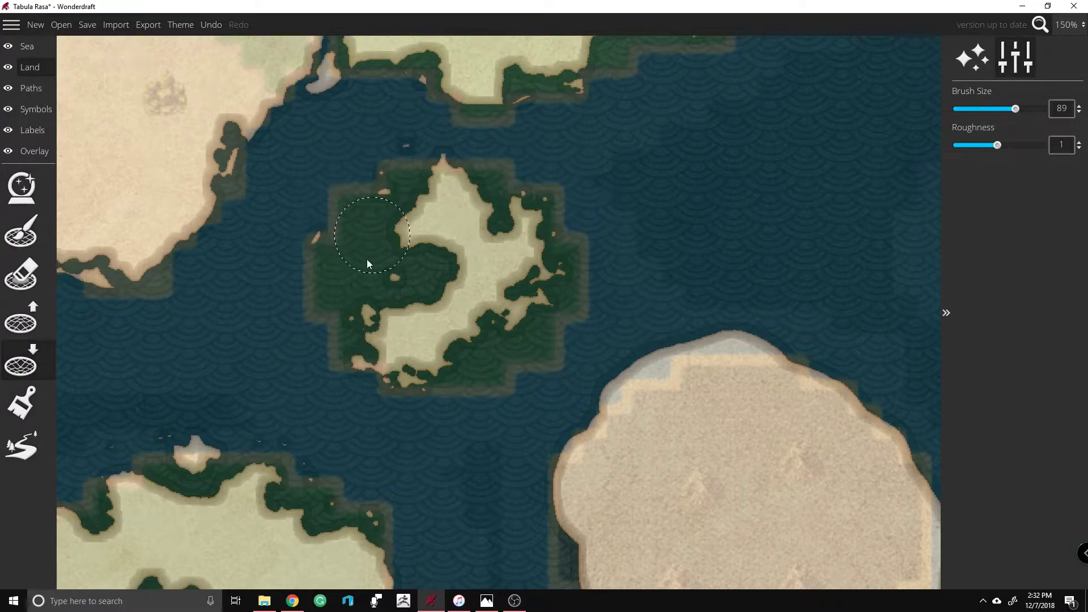
pyautogui.moveTo(362, 309)
pyautogui.mouseDown()
pyautogui.moveTo(336, 362)
pyautogui.moveTo(442, 414)
pyautogui.mouseUp()
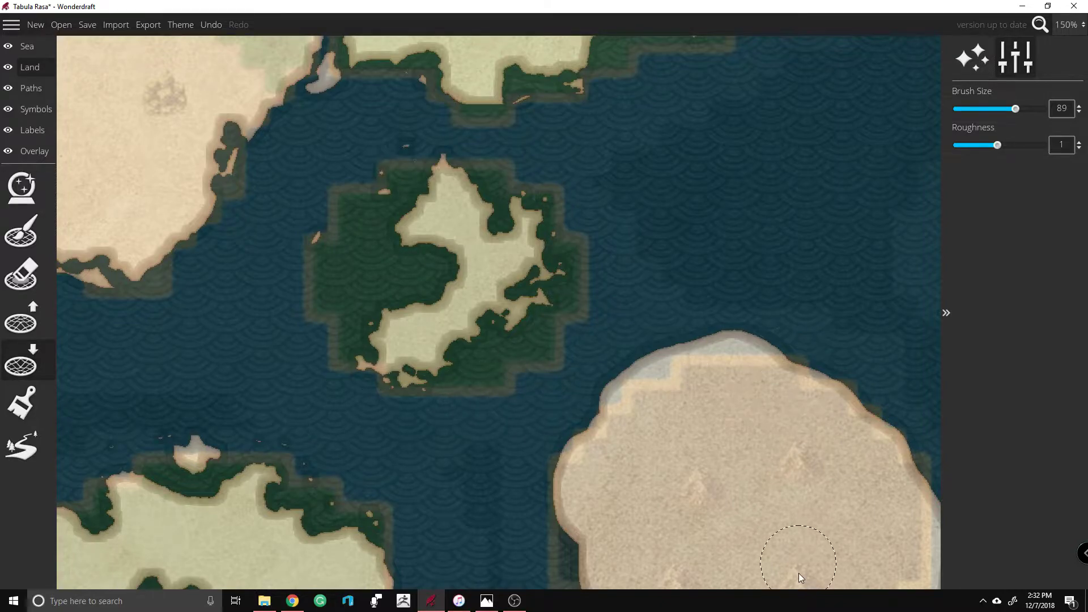
# Step: Carve back the rocky island southeast of the green ones into a smaller ragged landmass with deep southern inlets, a lake and offshore islets
pyautogui.press('Down')
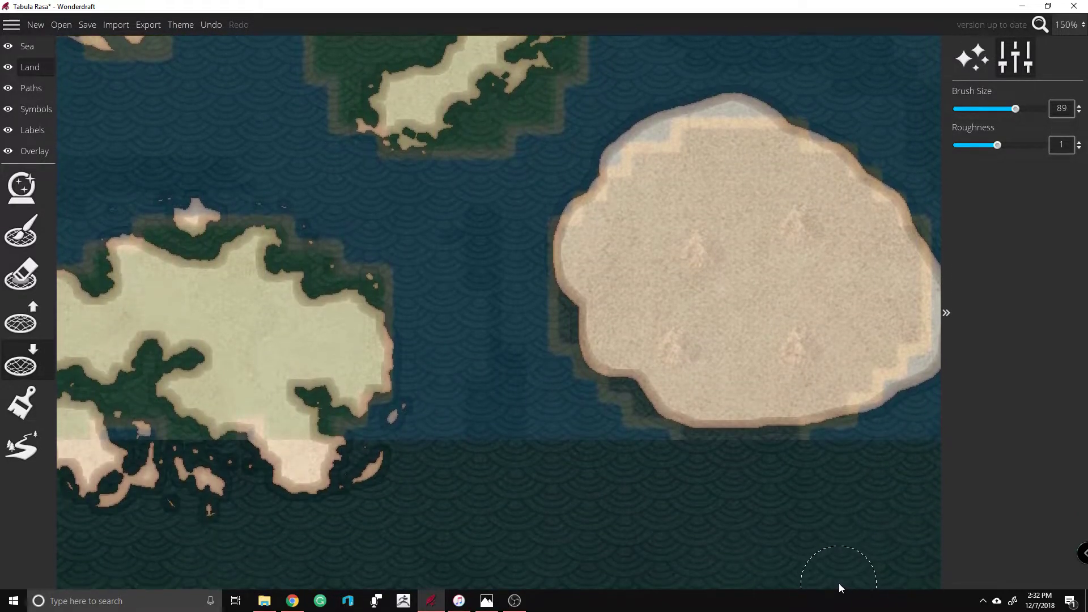
pyautogui.moveTo(947, 439)
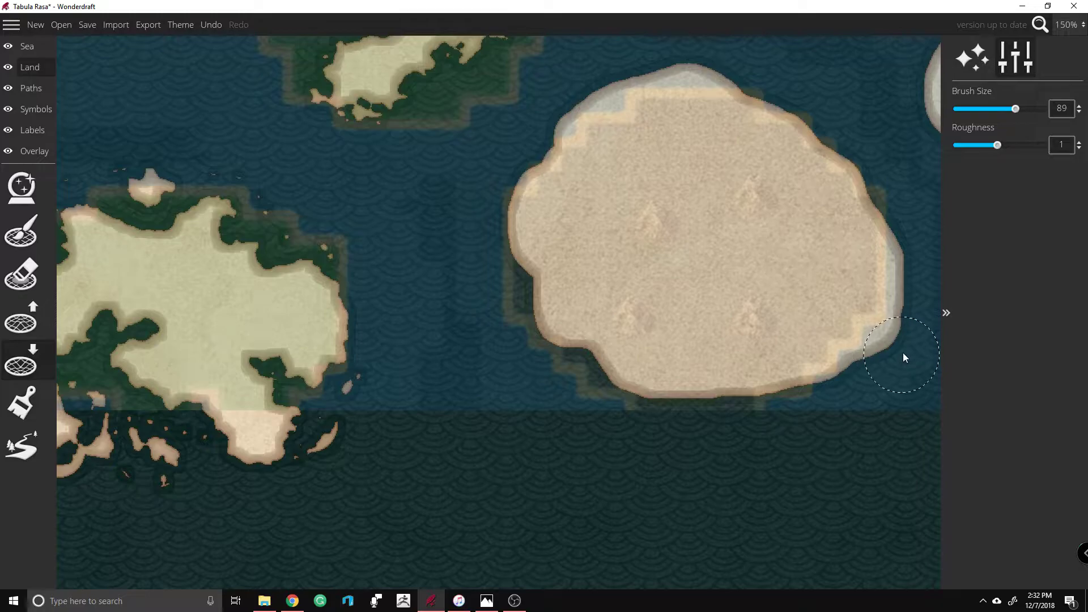
pyautogui.moveTo(927, 355)
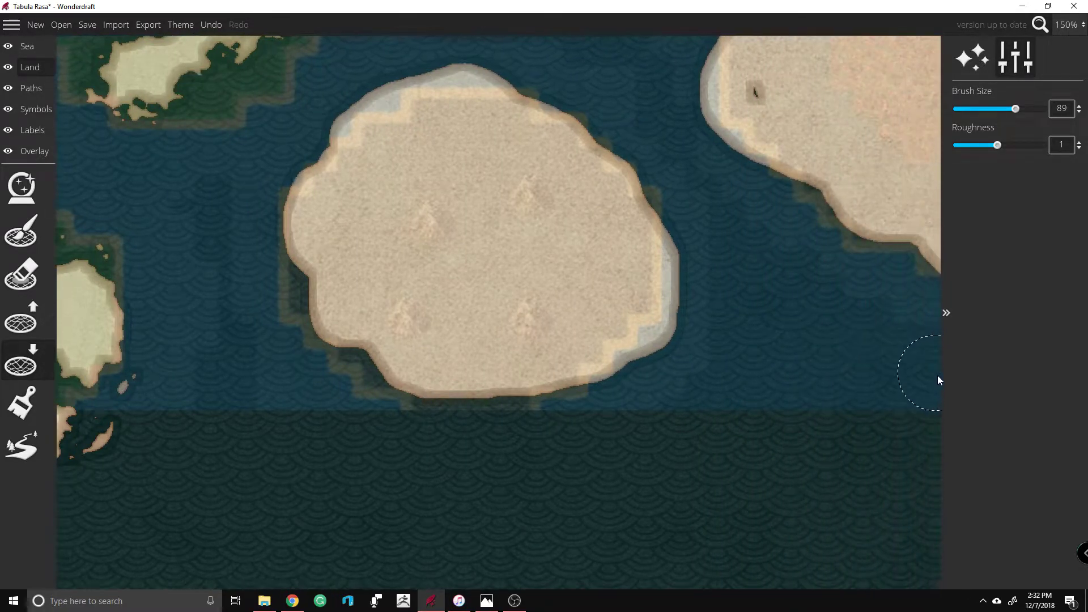
pyautogui.moveTo(938, 378)
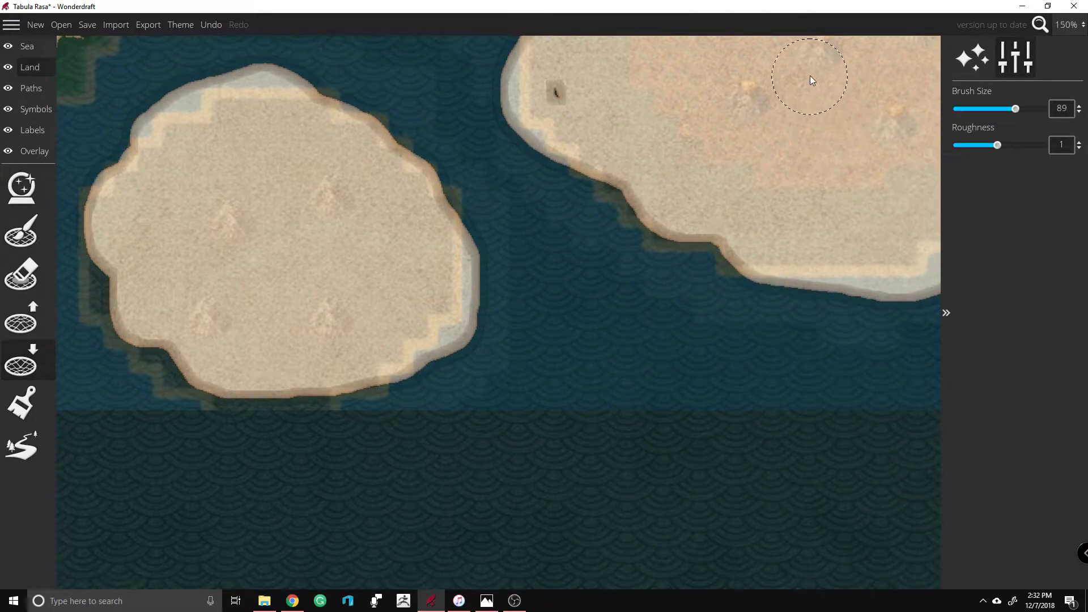
pyautogui.moveTo(802, 56)
pyautogui.moveTo(164, 229)
pyautogui.mouseDown()
pyautogui.moveTo(193, 196)
pyautogui.moveTo(96, 310)
pyautogui.moveTo(84, 269)
pyautogui.moveTo(104, 319)
pyautogui.moveTo(182, 226)
pyautogui.moveTo(106, 244)
pyautogui.moveTo(188, 236)
pyautogui.moveTo(196, 359)
pyautogui.moveTo(247, 342)
pyautogui.moveTo(342, 448)
pyautogui.moveTo(445, 394)
pyautogui.moveTo(324, 198)
pyautogui.mouseUp()
pyautogui.moveTo(258, 161)
pyautogui.mouseDown()
pyautogui.moveTo(158, 254)
pyautogui.moveTo(166, 357)
pyautogui.moveTo(245, 427)
pyautogui.moveTo(232, 430)
pyautogui.moveTo(138, 374)
pyautogui.mouseUp()
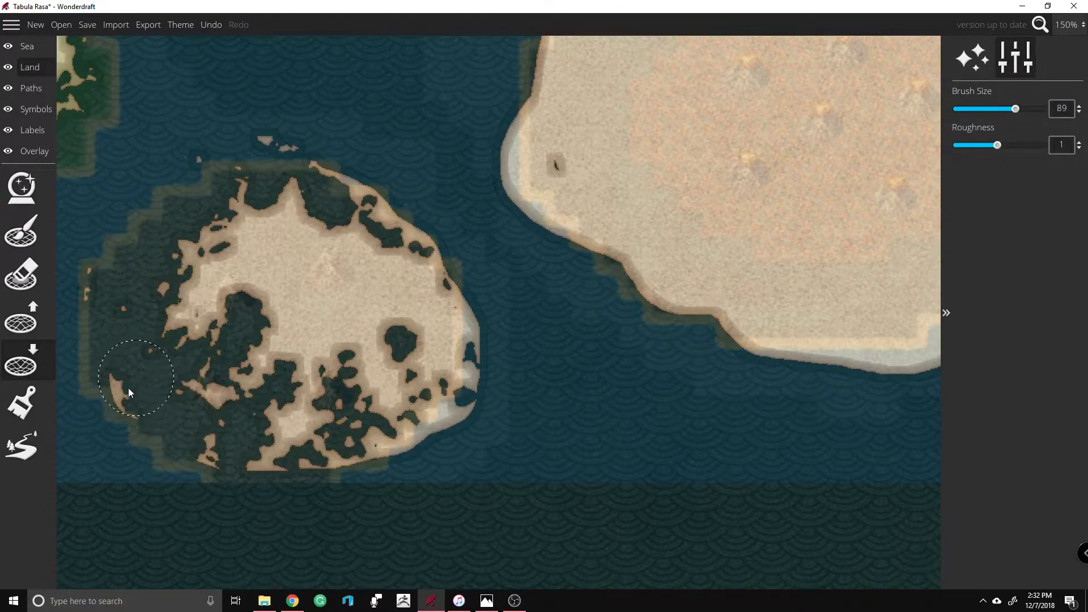
pyautogui.moveTo(367, 461)
pyautogui.mouseDown()
pyautogui.moveTo(415, 443)
pyautogui.moveTo(471, 393)
pyautogui.moveTo(421, 275)
pyautogui.moveTo(350, 182)
pyautogui.mouseUp()
pyautogui.moveTo(221, 186)
pyautogui.mouseDown()
pyautogui.moveTo(204, 239)
pyautogui.moveTo(240, 203)
pyautogui.moveTo(311, 199)
pyautogui.moveTo(243, 149)
pyautogui.mouseUp()
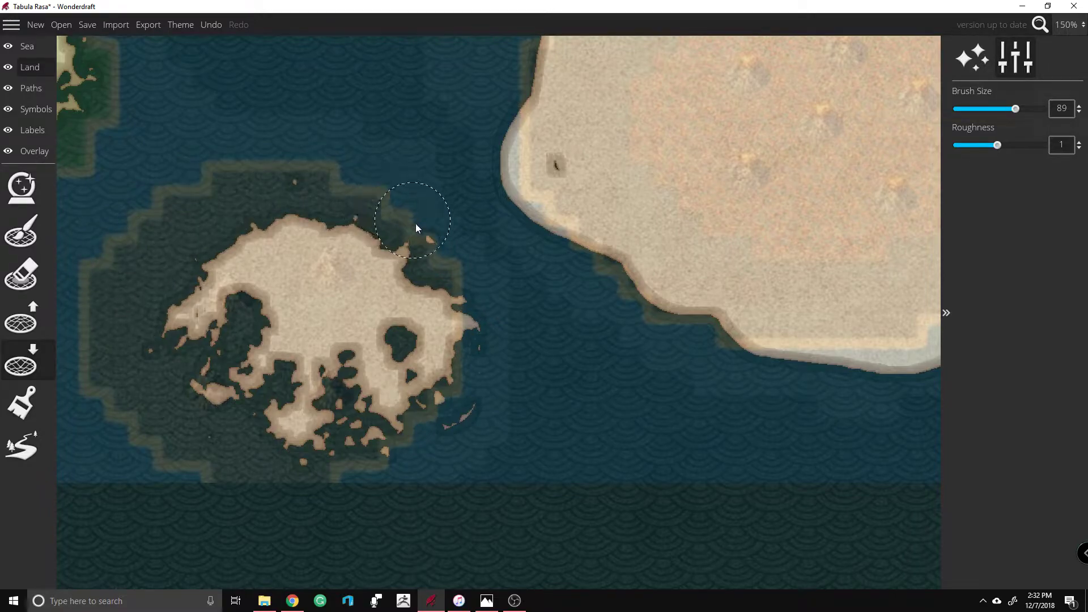
# Step: Carve deep ragged bays and inlets into the large volcanic southeastern island from all sides, leaving offshore islets around its rim
pyautogui.press('Down')
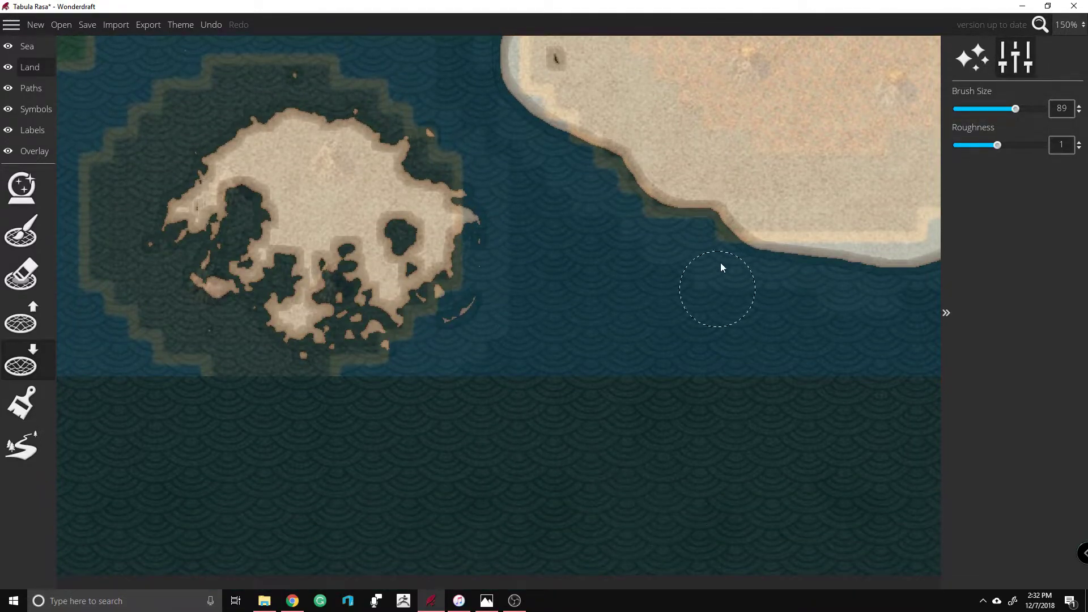
pyautogui.press('Up')
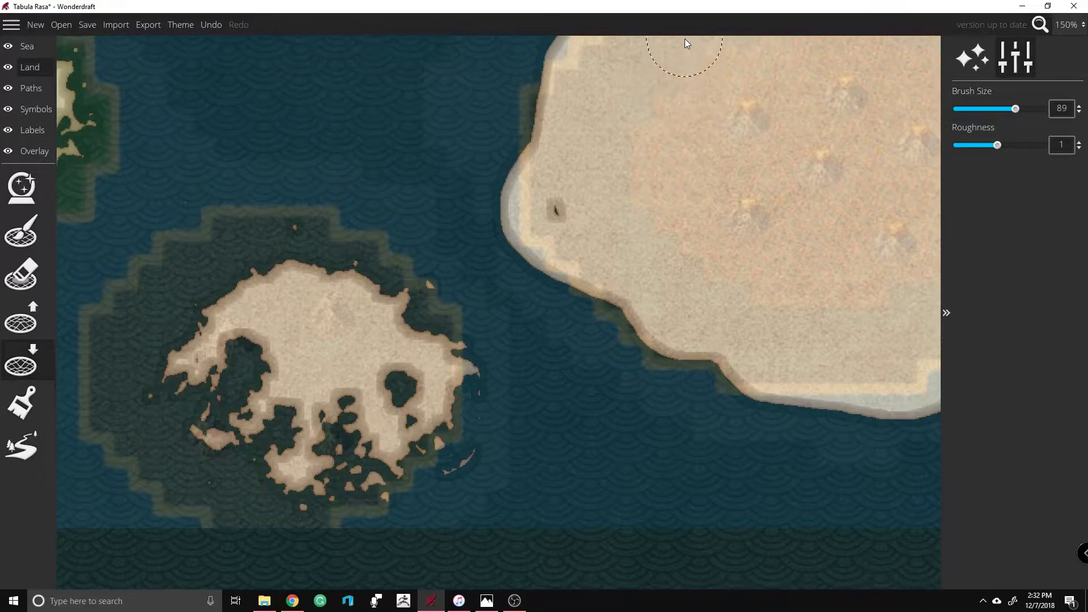
pyautogui.press('Right')
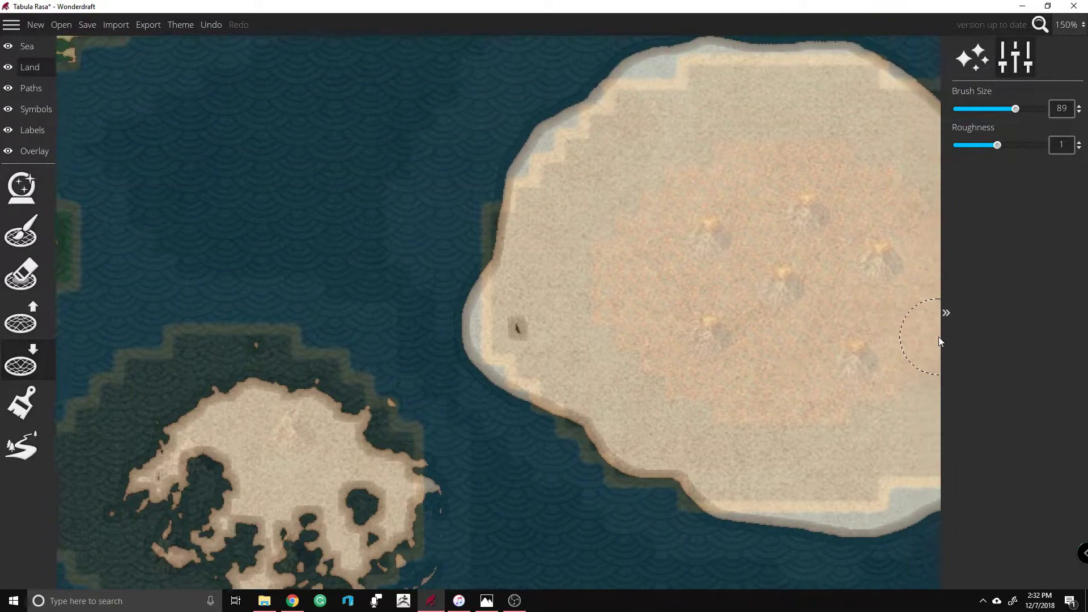
pyautogui.press('Right')
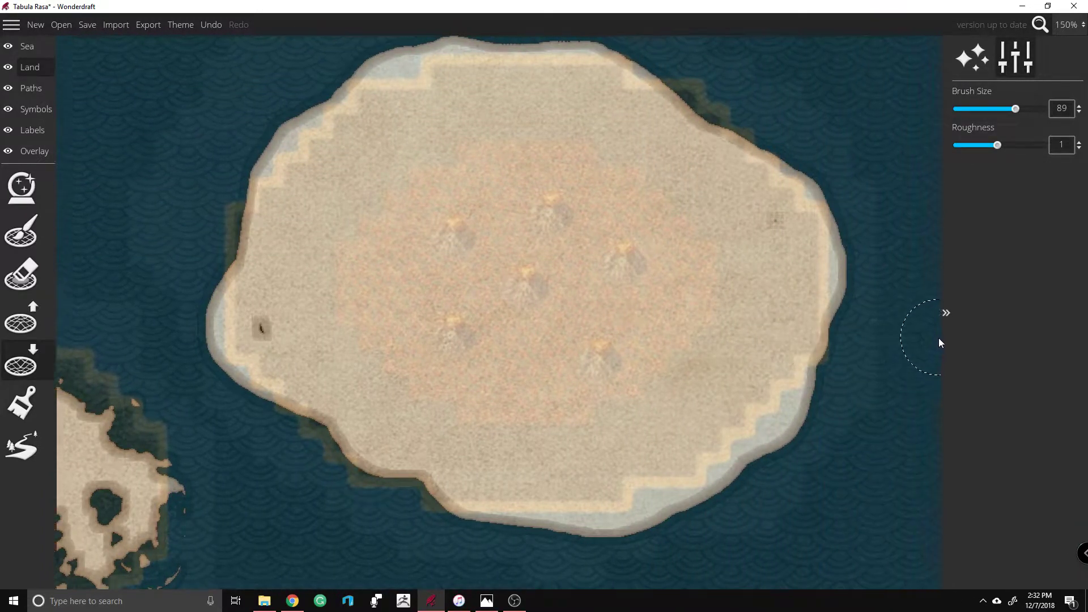
pyautogui.moveTo(443, 183)
pyautogui.mouseDown()
pyautogui.moveTo(390, 158)
pyautogui.moveTo(306, 81)
pyautogui.moveTo(400, 156)
pyautogui.moveTo(408, 178)
pyautogui.moveTo(300, 102)
pyautogui.moveTo(237, 129)
pyautogui.moveTo(279, 194)
pyautogui.moveTo(257, 210)
pyautogui.moveTo(295, 241)
pyautogui.moveTo(291, 276)
pyautogui.moveTo(222, 276)
pyautogui.moveTo(213, 286)
pyautogui.moveTo(221, 307)
pyautogui.moveTo(170, 252)
pyautogui.mouseUp()
pyautogui.moveTo(229, 173)
pyautogui.mouseDown()
pyautogui.moveTo(375, 68)
pyautogui.moveTo(514, 57)
pyautogui.moveTo(446, 56)
pyautogui.moveTo(582, 80)
pyautogui.moveTo(630, 143)
pyautogui.moveTo(636, 215)
pyautogui.moveTo(607, 331)
pyautogui.moveTo(684, 234)
pyautogui.moveTo(632, 217)
pyautogui.moveTo(652, 187)
pyautogui.moveTo(648, 152)
pyautogui.moveTo(547, 70)
pyautogui.moveTo(750, 184)
pyautogui.moveTo(746, 283)
pyautogui.moveTo(725, 327)
pyautogui.moveTo(754, 337)
pyautogui.moveTo(765, 242)
pyautogui.moveTo(555, 154)
pyautogui.mouseUp()
pyautogui.moveTo(157, 354)
pyautogui.mouseDown()
pyautogui.moveTo(203, 424)
pyautogui.moveTo(413, 428)
pyautogui.moveTo(281, 442)
pyautogui.moveTo(364, 450)
pyautogui.moveTo(436, 428)
pyautogui.moveTo(440, 459)
pyautogui.moveTo(406, 518)
pyautogui.moveTo(353, 530)
pyautogui.moveTo(265, 485)
pyautogui.moveTo(352, 537)
pyautogui.moveTo(469, 582)
pyautogui.moveTo(518, 538)
pyautogui.mouseUp()
pyautogui.moveTo(426, 528)
pyautogui.mouseDown()
pyautogui.moveTo(547, 526)
pyautogui.moveTo(590, 482)
pyautogui.moveTo(657, 476)
pyautogui.moveTo(721, 442)
pyautogui.moveTo(730, 463)
pyautogui.mouseUp()
pyautogui.moveTo(774, 391)
pyautogui.mouseDown()
pyautogui.moveTo(705, 467)
pyautogui.moveTo(631, 464)
pyautogui.moveTo(744, 377)
pyautogui.moveTo(782, 149)
pyautogui.moveTo(542, 293)
pyautogui.mouseUp()
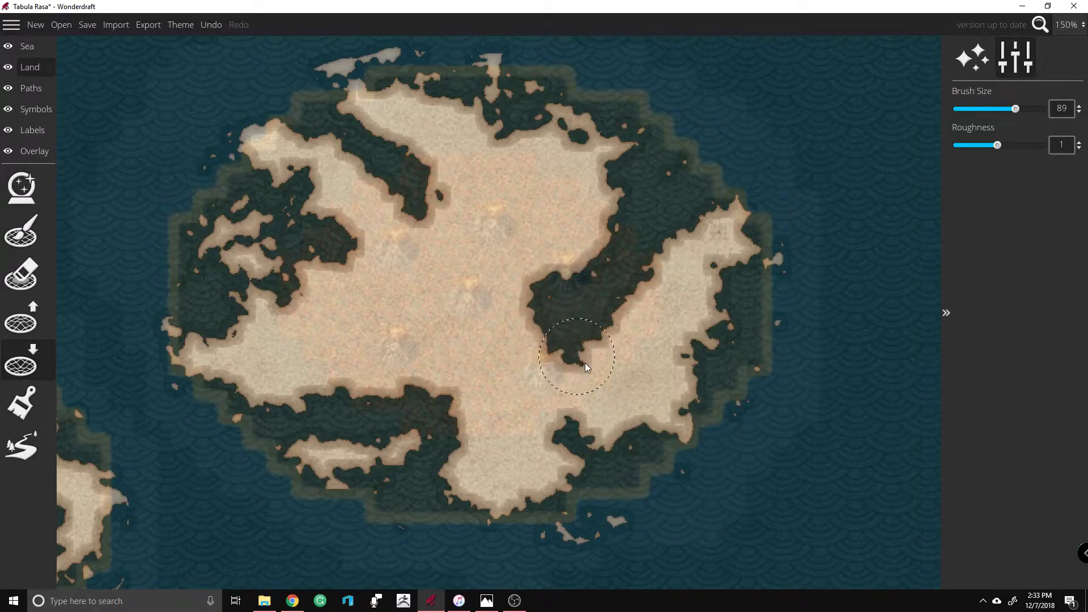
# Step: Erode the western half of the rocky island north of the volcanic one into a ragged coast and clear the leftover land fragments
pyautogui.press('Up')
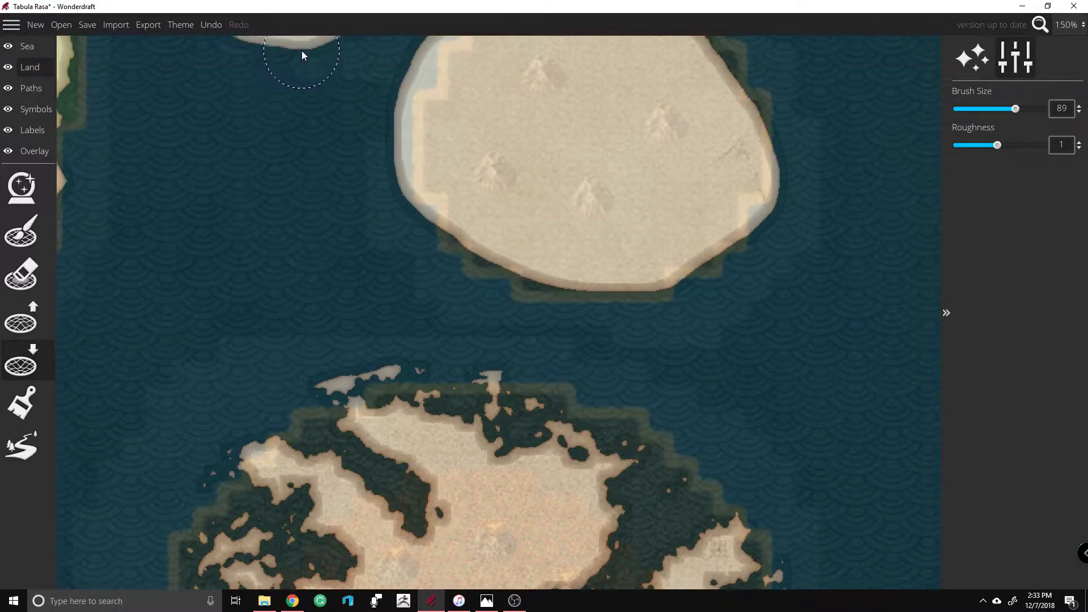
pyautogui.moveTo(485, 294)
pyautogui.mouseDown()
pyautogui.moveTo(464, 339)
pyautogui.moveTo(589, 423)
pyautogui.mouseUp()
pyautogui.moveTo(539, 285)
pyautogui.mouseDown()
pyautogui.moveTo(548, 193)
pyautogui.moveTo(590, 195)
pyautogui.moveTo(608, 153)
pyautogui.moveTo(582, 98)
pyautogui.moveTo(454, 113)
pyautogui.moveTo(454, 213)
pyautogui.moveTo(490, 214)
pyautogui.moveTo(409, 239)
pyautogui.mouseUp()
pyautogui.moveTo(434, 317)
pyautogui.mouseDown()
pyautogui.moveTo(561, 382)
pyautogui.moveTo(486, 250)
pyautogui.moveTo(552, 165)
pyautogui.moveTo(613, 130)
pyautogui.moveTo(566, 123)
pyautogui.moveTo(548, 102)
pyautogui.moveTo(464, 171)
pyautogui.moveTo(442, 146)
pyautogui.moveTo(467, 161)
pyautogui.moveTo(479, 138)
pyautogui.moveTo(533, 111)
pyautogui.moveTo(563, 116)
pyautogui.mouseUp()
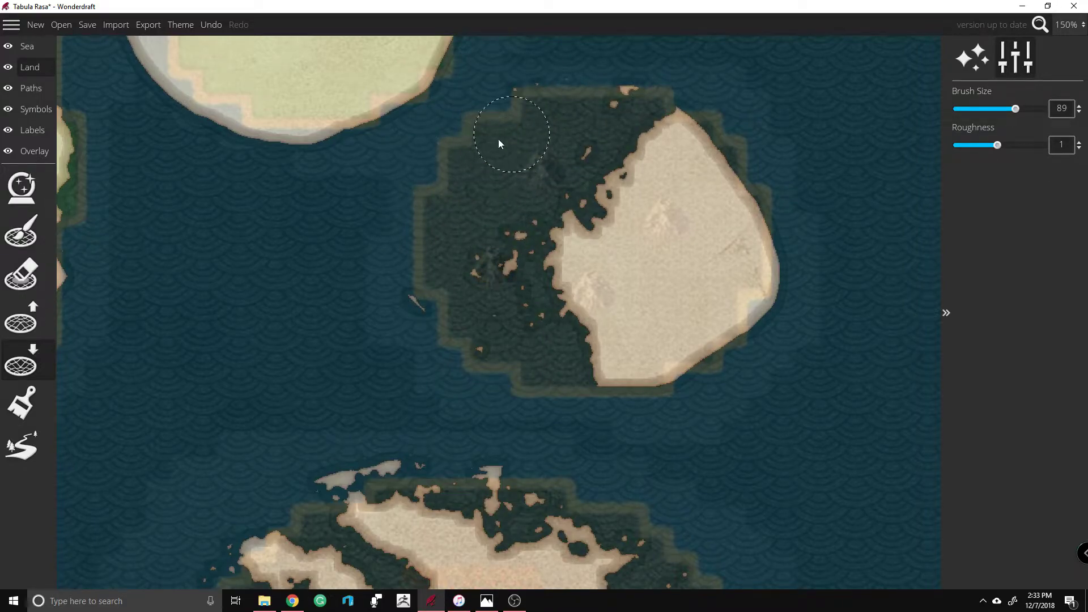
pyautogui.moveTo(510, 257); pyautogui.dragTo(405, 309)
pyautogui.moveTo(502, 372)
pyautogui.mouseDown()
pyautogui.moveTo(528, 343)
pyautogui.moveTo(526, 215)
pyautogui.moveTo(581, 164)
pyautogui.mouseUp()
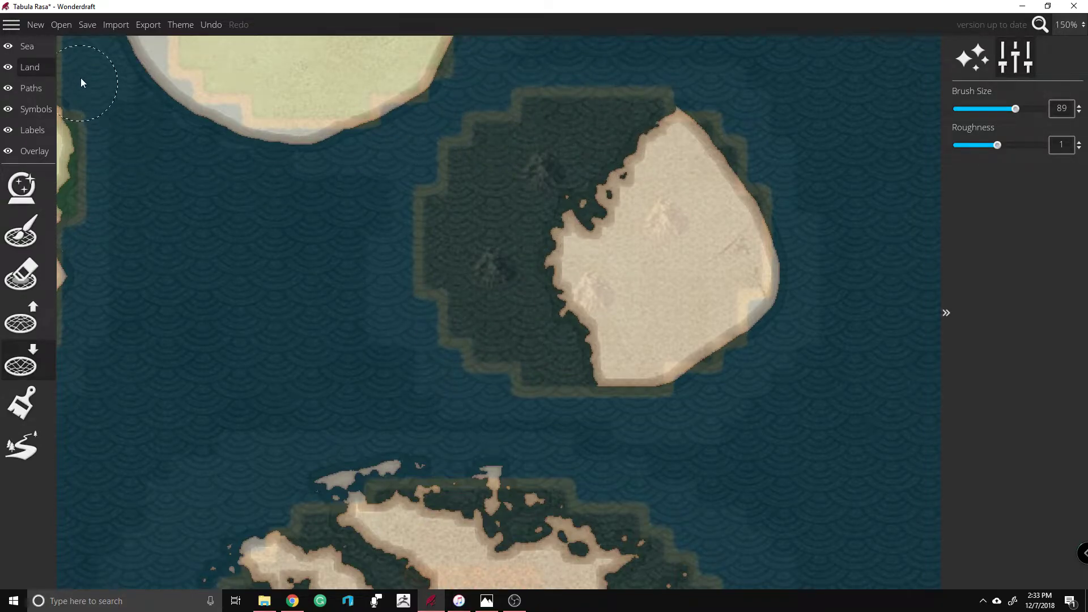
# Step: Carve the round green island just east of the mainland along its eastern, northern and southern coasts, with a deep northern inlet
pyautogui.moveTo(74, 42)
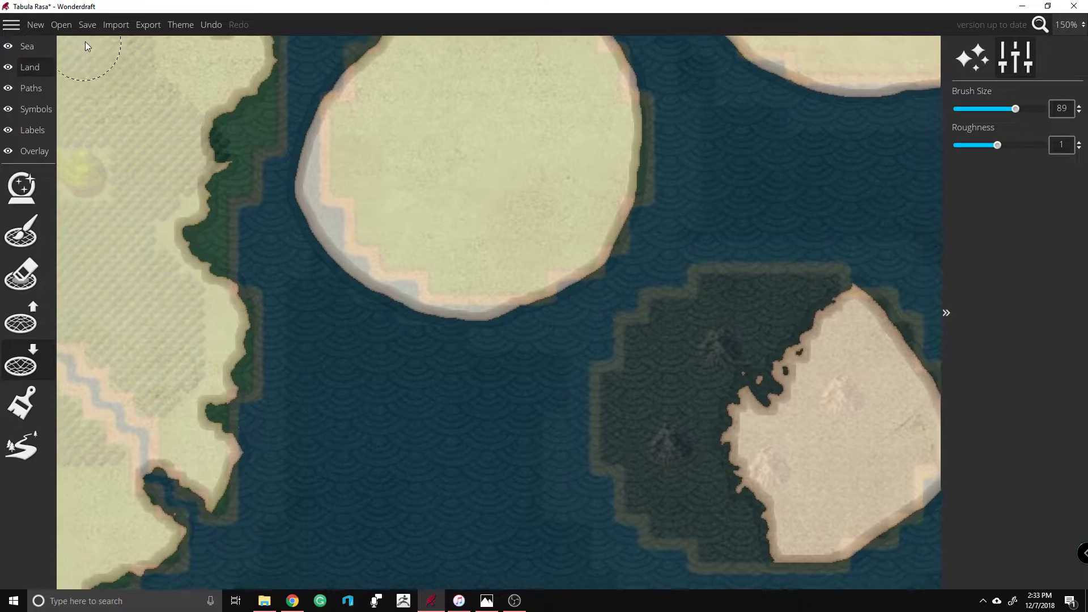
pyautogui.moveTo(512, 59)
pyautogui.moveTo(701, 255)
pyautogui.mouseDown()
pyautogui.moveTo(632, 318)
pyautogui.moveTo(568, 462)
pyautogui.moveTo(651, 280)
pyautogui.moveTo(627, 297)
pyautogui.moveTo(602, 390)
pyautogui.moveTo(613, 466)
pyautogui.moveTo(636, 453)
pyautogui.moveTo(664, 368)
pyautogui.moveTo(652, 316)
pyautogui.moveTo(625, 377)
pyautogui.moveTo(637, 435)
pyautogui.moveTo(588, 454)
pyautogui.moveTo(585, 481)
pyautogui.mouseUp()
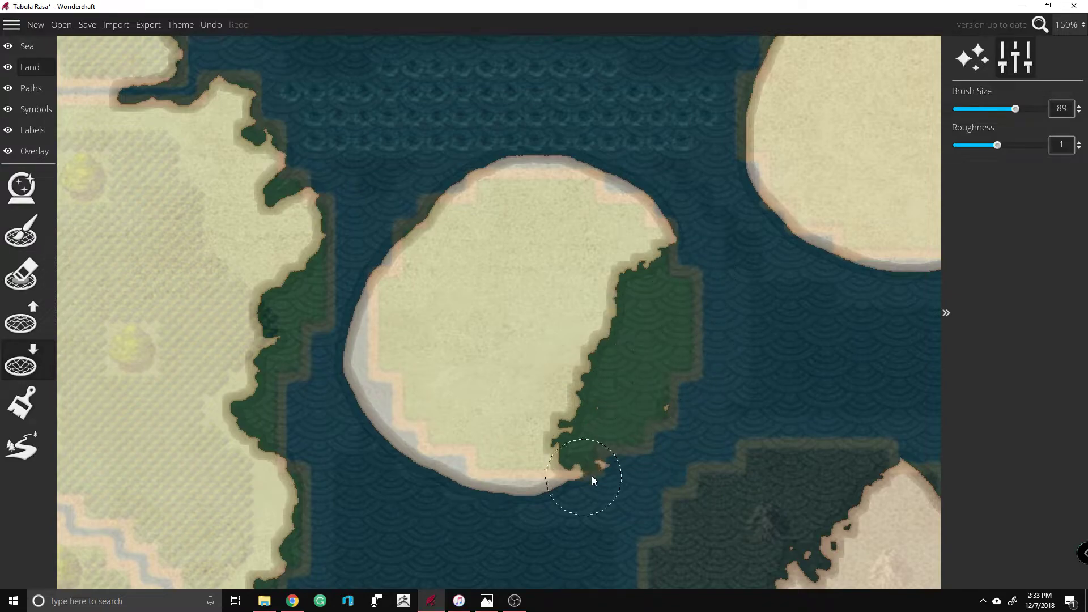
pyautogui.moveTo(365, 283)
pyautogui.mouseDown()
pyautogui.moveTo(362, 406)
pyautogui.moveTo(467, 191)
pyautogui.moveTo(439, 225)
pyautogui.moveTo(431, 215)
pyautogui.moveTo(547, 205)
pyautogui.moveTo(536, 232)
pyautogui.moveTo(554, 258)
pyautogui.moveTo(607, 181)
pyautogui.mouseUp()
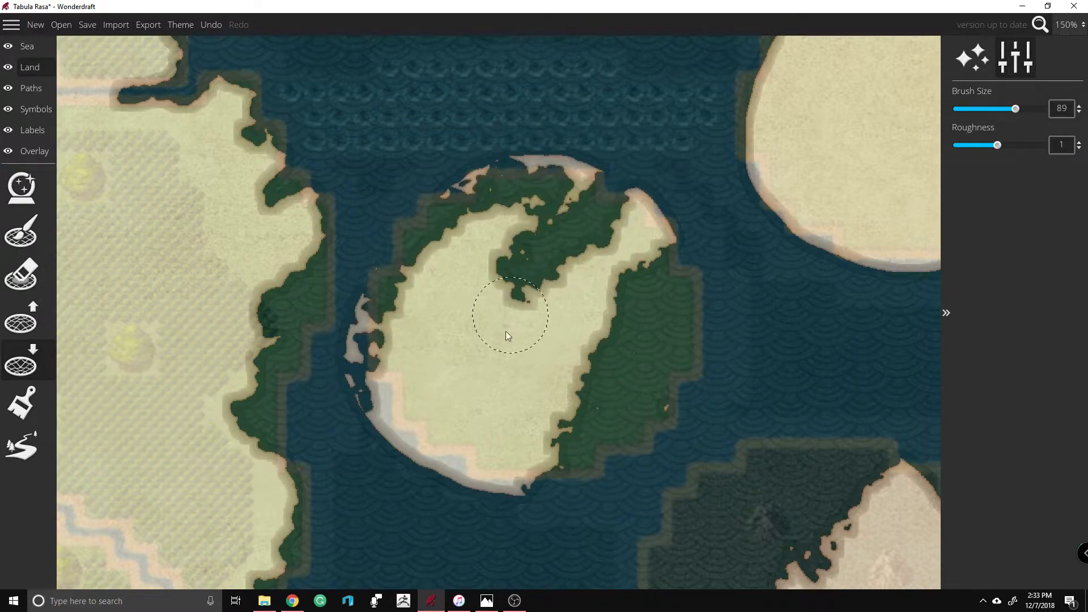
pyautogui.moveTo(422, 455)
pyautogui.mouseDown()
pyautogui.moveTo(496, 466)
pyautogui.moveTo(444, 464)
pyautogui.mouseUp()
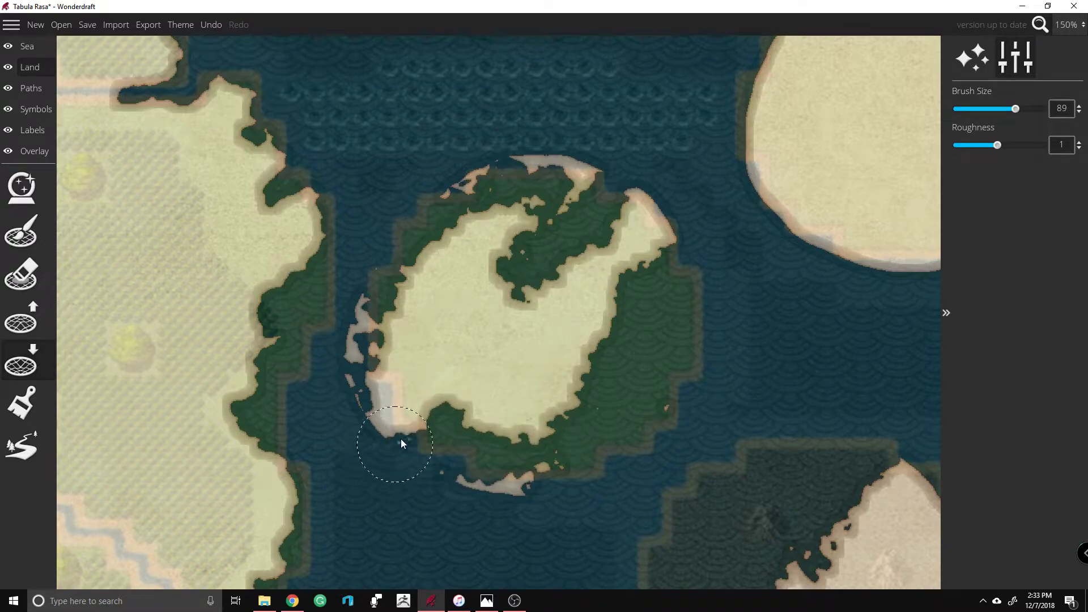
# Step: Cut a long inlet into the southwestern coast of the northeastern green island
pyautogui.moveTo(821, 219)
pyautogui.mouseDown()
pyautogui.moveTo(784, 212)
pyautogui.moveTo(878, 182)
pyautogui.moveTo(886, 198)
pyautogui.moveTo(912, 164)
pyautogui.mouseUp()
pyautogui.moveTo(939, 121)
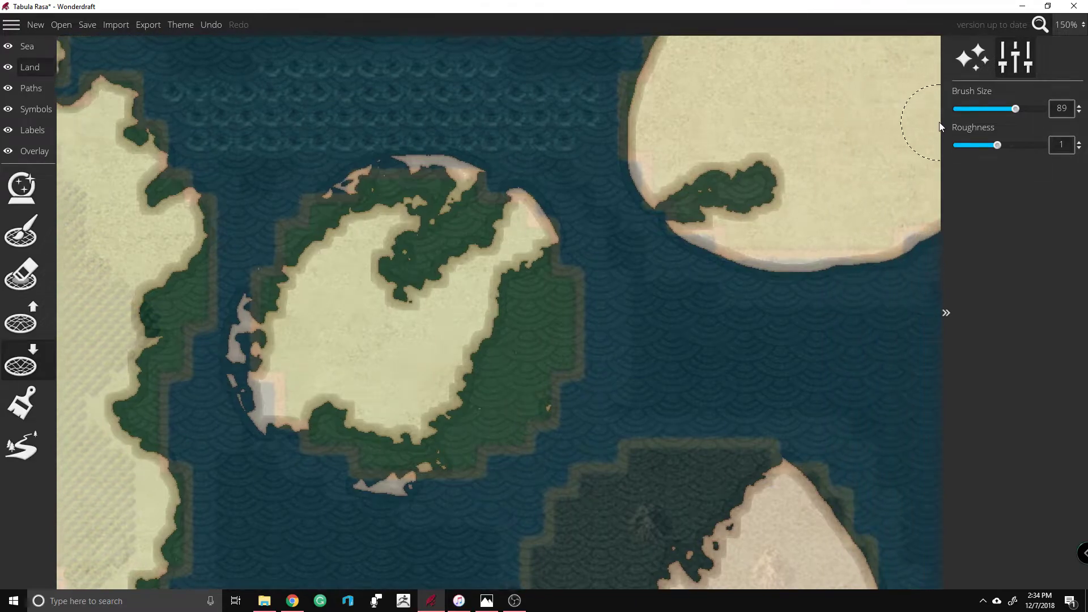
pyautogui.moveTo(878, 40)
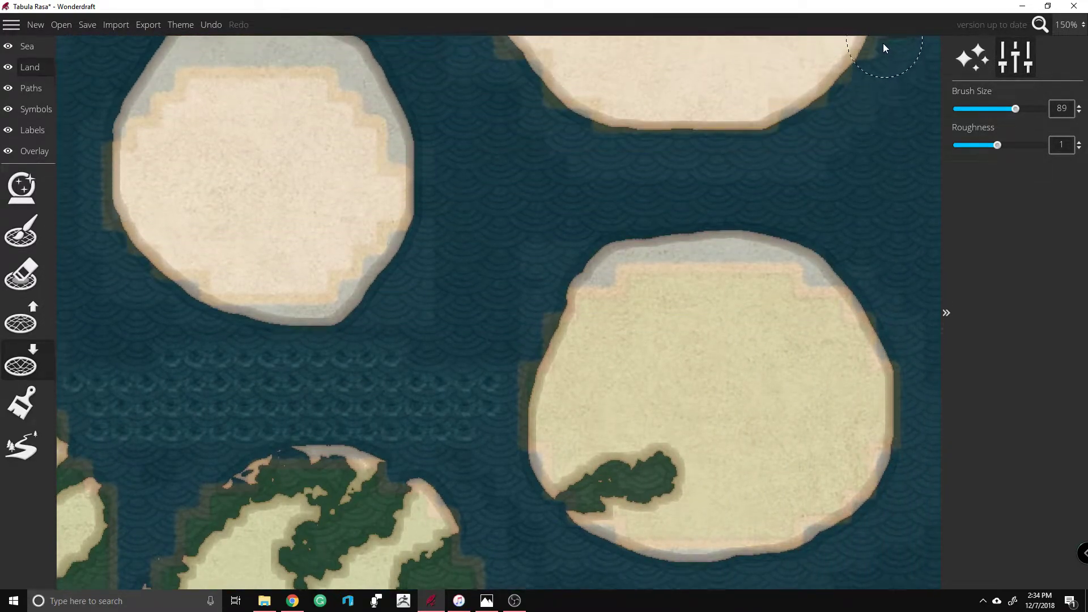
pyautogui.moveTo(489, 606)
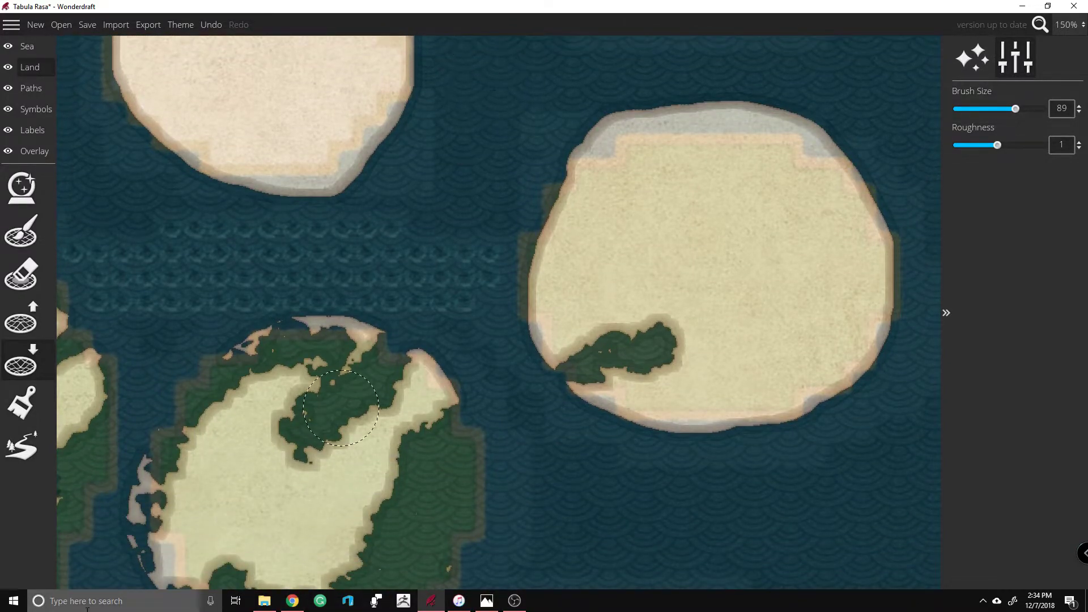
pyautogui.click(286, 604)
pyautogui.click(286, 604)
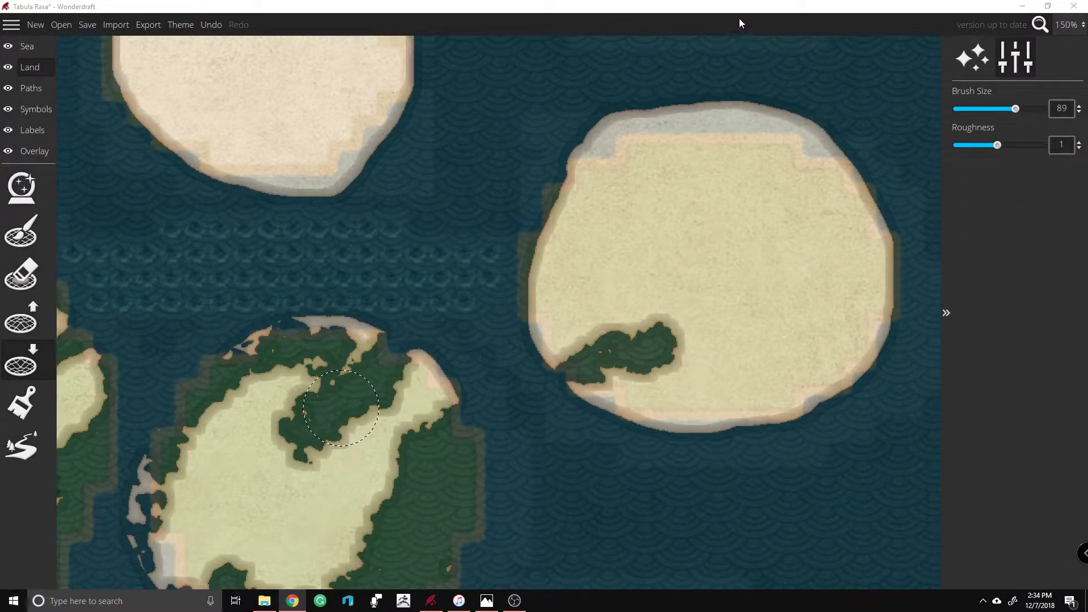
# Step: Roughen the northeastern green island's northern coast and carve a lake, an eastern cove and a ragged southeastern bay
pyautogui.press('Up')
pyautogui.press('Up')
pyautogui.press('Up')
pyautogui.press('Up')
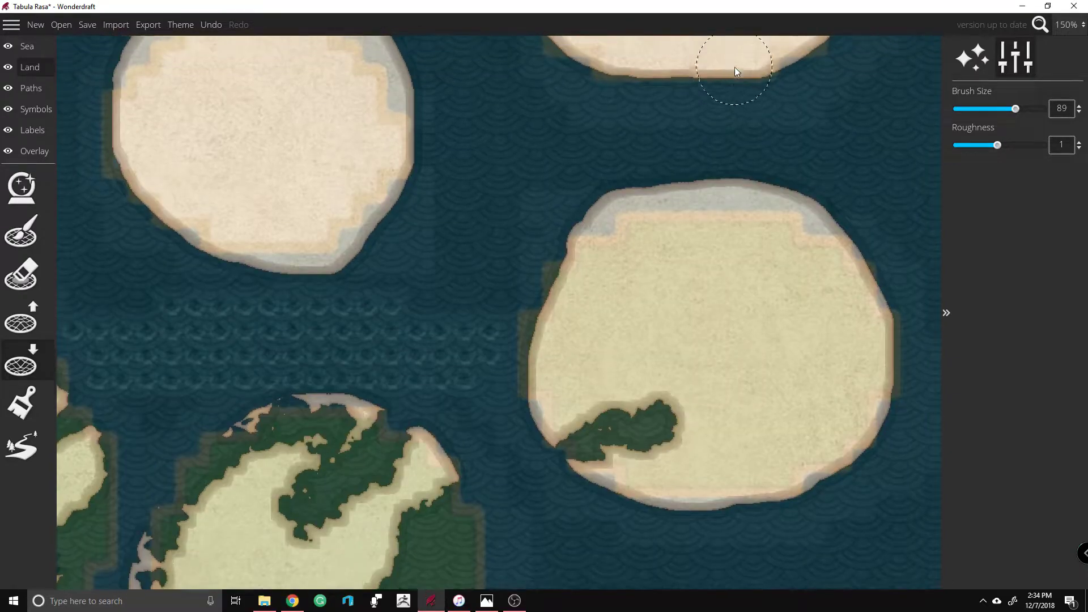
pyautogui.moveTo(553, 384)
pyautogui.mouseDown()
pyautogui.moveTo(555, 346)
pyautogui.moveTo(657, 267)
pyautogui.mouseUp()
pyautogui.moveTo(800, 216)
pyautogui.mouseDown()
pyautogui.moveTo(866, 314)
pyautogui.moveTo(632, 242)
pyautogui.moveTo(603, 272)
pyautogui.moveTo(801, 233)
pyautogui.moveTo(927, 362)
pyautogui.moveTo(709, 551)
pyautogui.moveTo(841, 514)
pyautogui.moveTo(716, 560)
pyautogui.mouseUp()
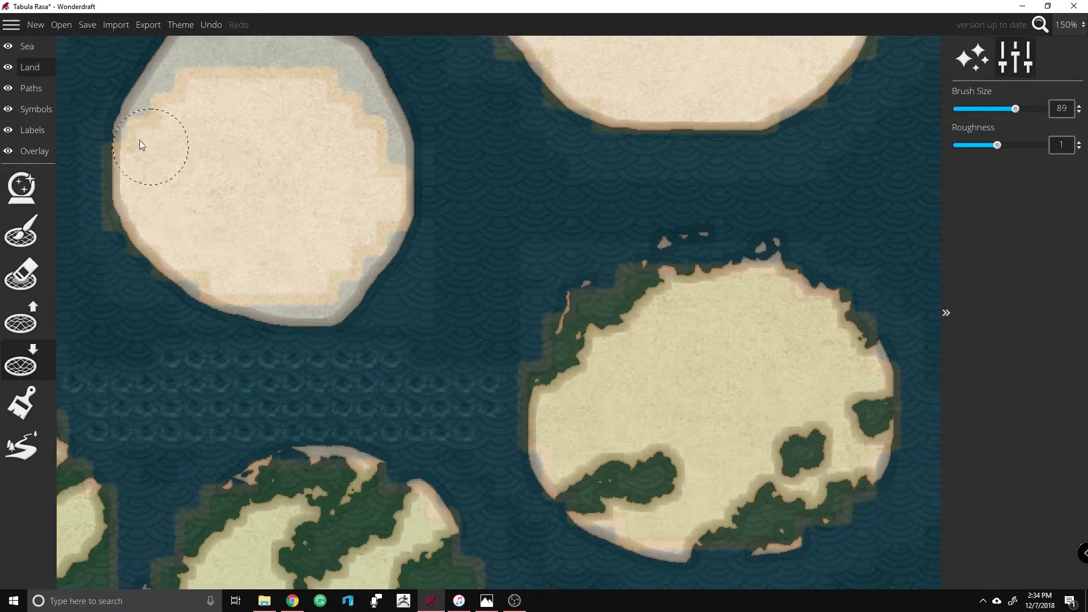
# Step: Carve the pale island east of the snowy mainland with a western inlet, a northeastern channel and a ragged southern shore
pyautogui.press('Up')
pyautogui.press('Left')
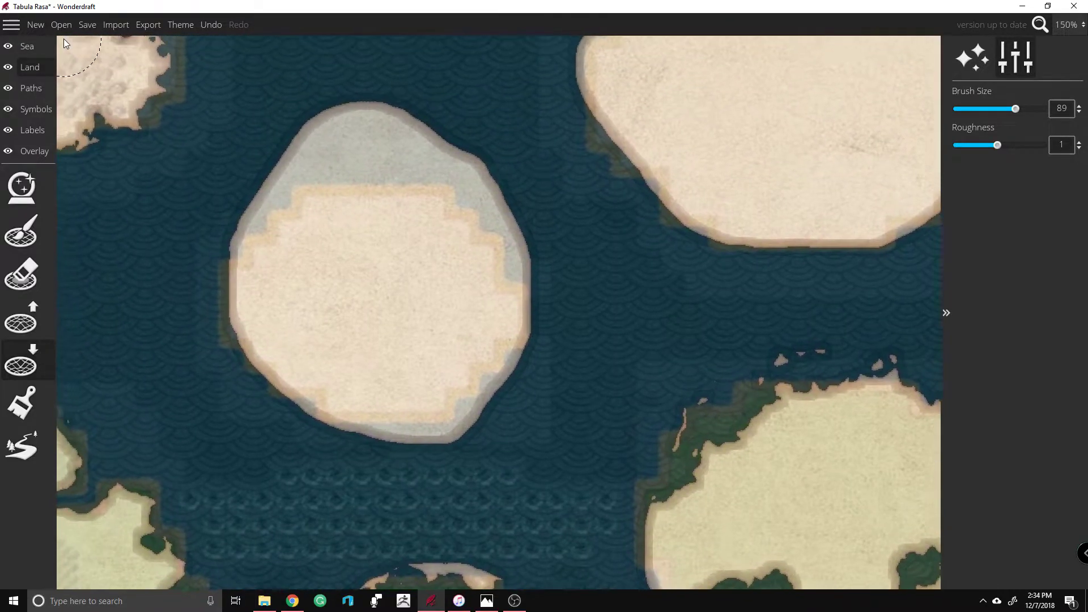
pyautogui.moveTo(205, 206)
pyautogui.mouseDown()
pyautogui.moveTo(301, 235)
pyautogui.moveTo(309, 383)
pyautogui.mouseUp()
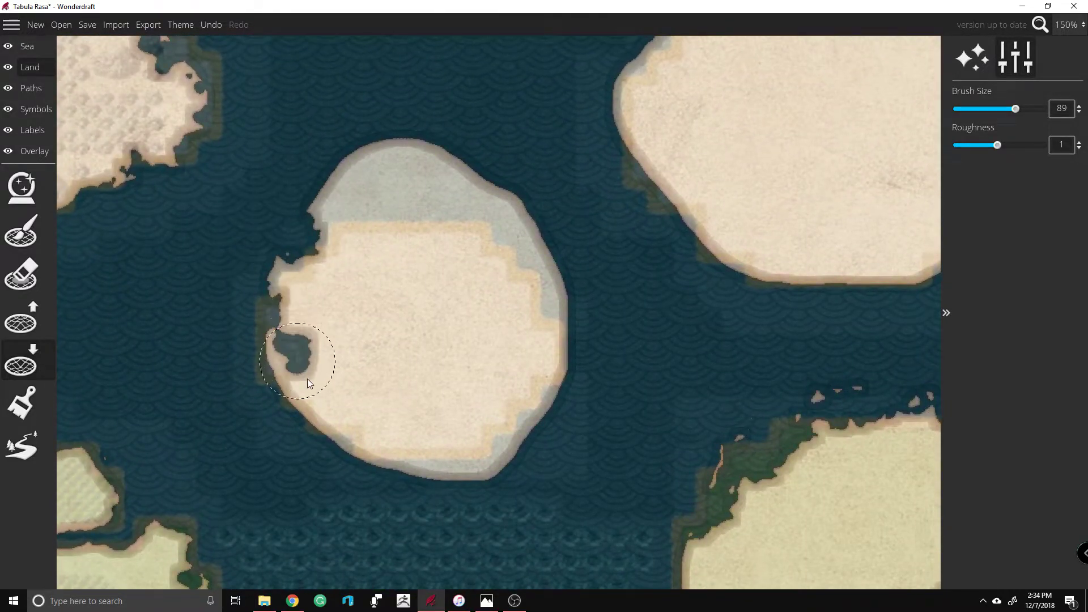
pyautogui.moveTo(467, 164)
pyautogui.mouseDown()
pyautogui.moveTo(354, 119)
pyautogui.moveTo(469, 188)
pyautogui.moveTo(551, 266)
pyautogui.mouseUp()
pyautogui.moveTo(546, 378)
pyautogui.mouseDown()
pyautogui.moveTo(429, 403)
pyautogui.moveTo(376, 445)
pyautogui.moveTo(521, 399)
pyautogui.moveTo(432, 447)
pyautogui.moveTo(462, 459)
pyautogui.mouseUp()
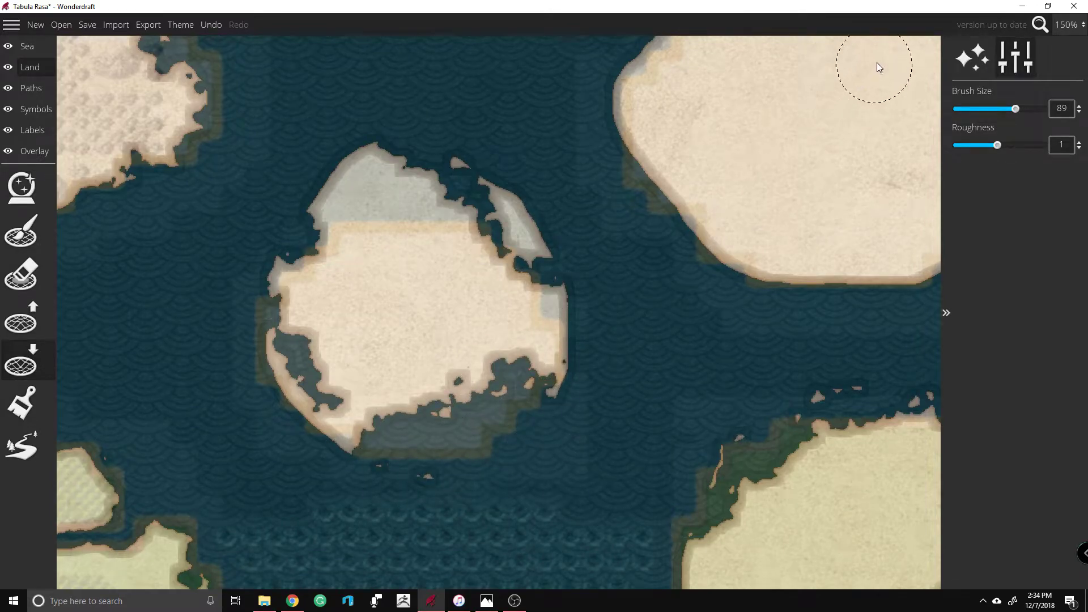
# Step: Carve large bays into the northeasternmost island's northwest and northeast sides, plus southern coves and small southeastern lakes
pyautogui.moveTo(920, 37)
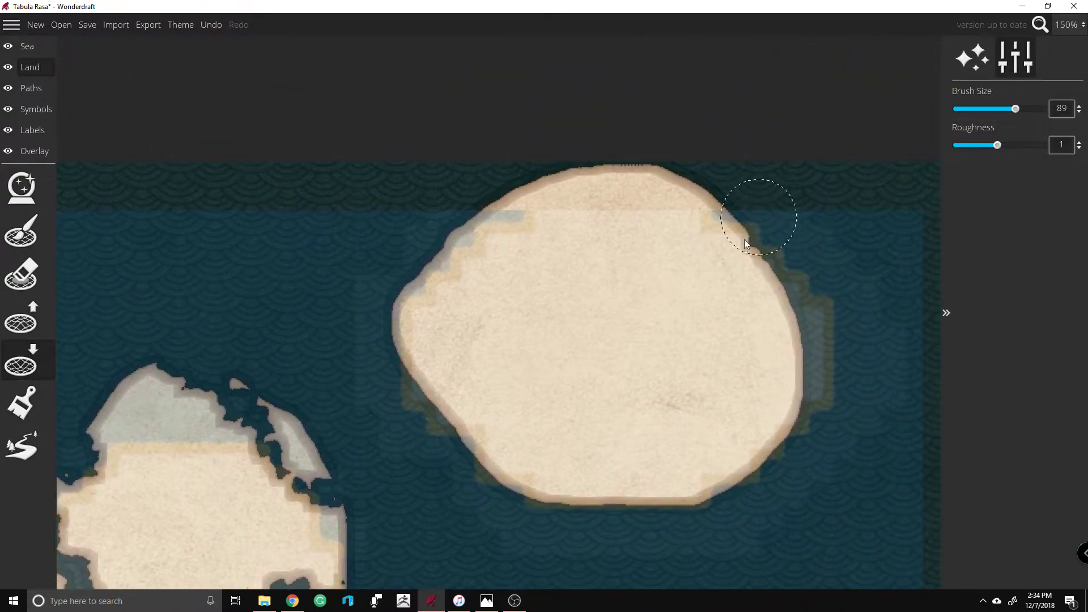
pyautogui.moveTo(738, 454)
pyautogui.mouseDown()
pyautogui.moveTo(606, 527)
pyautogui.moveTo(546, 512)
pyautogui.moveTo(712, 508)
pyautogui.mouseUp()
pyautogui.moveTo(461, 316)
pyautogui.mouseDown()
pyautogui.moveTo(391, 312)
pyautogui.moveTo(535, 248)
pyautogui.moveTo(510, 194)
pyautogui.moveTo(420, 267)
pyautogui.moveTo(528, 188)
pyautogui.mouseUp()
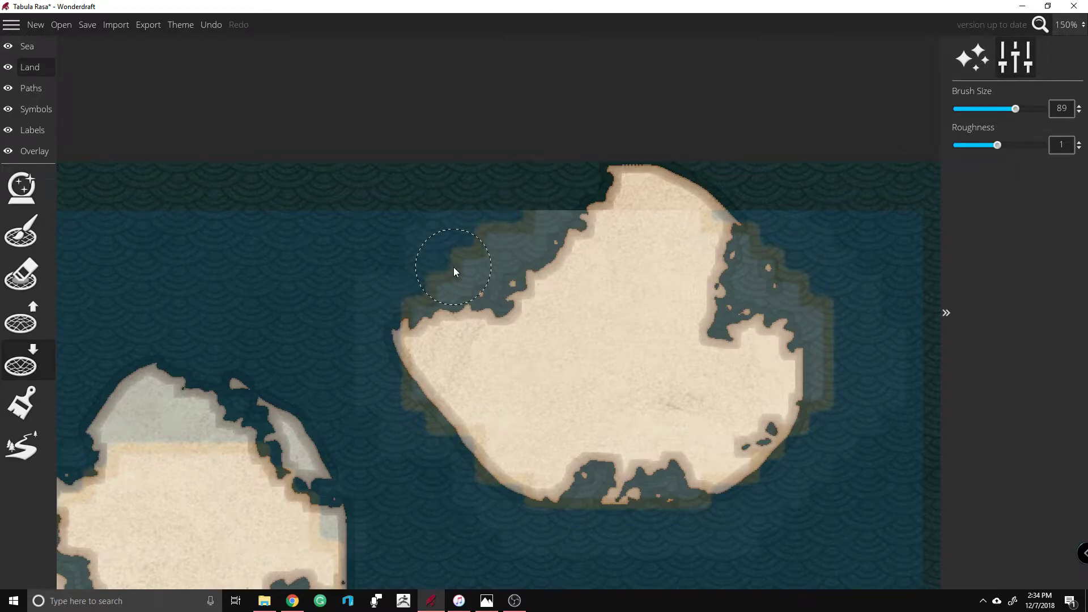
# Step: Raise land with brush size 87 to extend the southwestern desert island northward as a peninsula and join its northern fragments
pyautogui.scroll(-5, 557, 243)
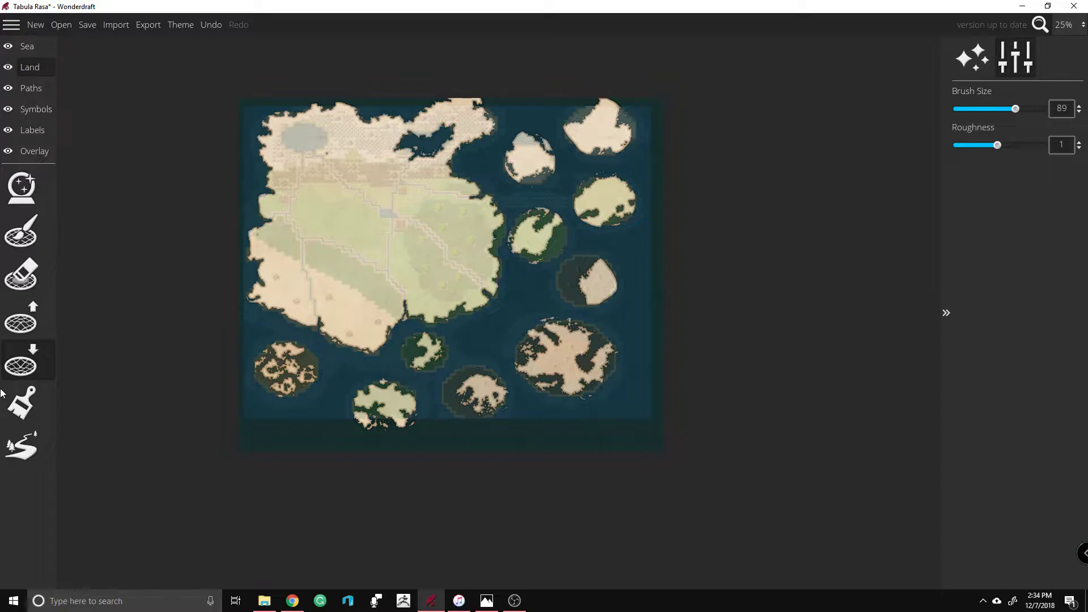
pyautogui.click(18, 319)
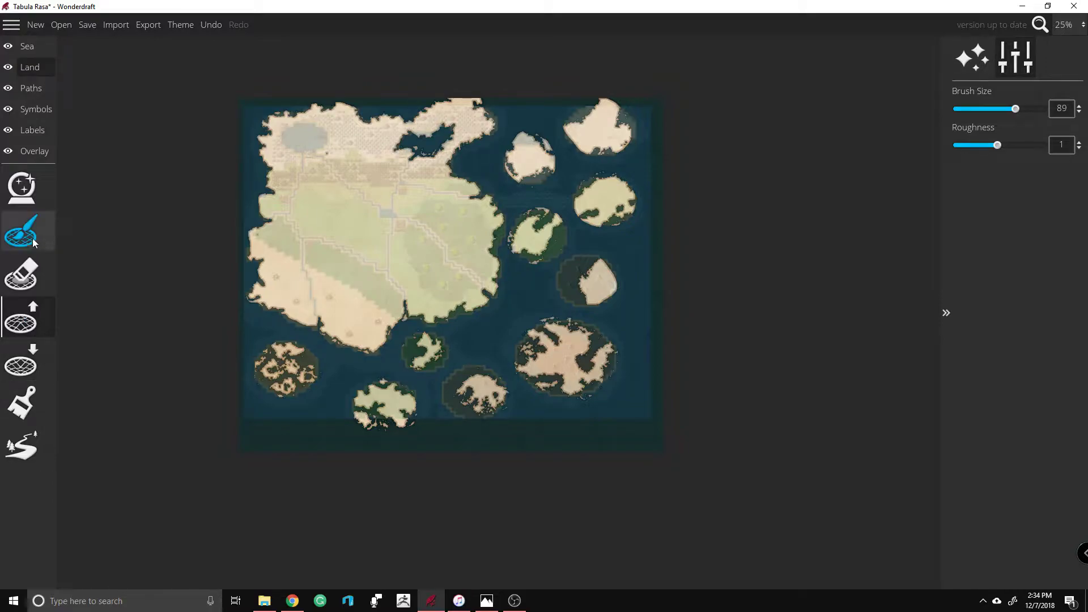
pyautogui.moveTo(1022, 111); pyautogui.dragTo(1030, 108)
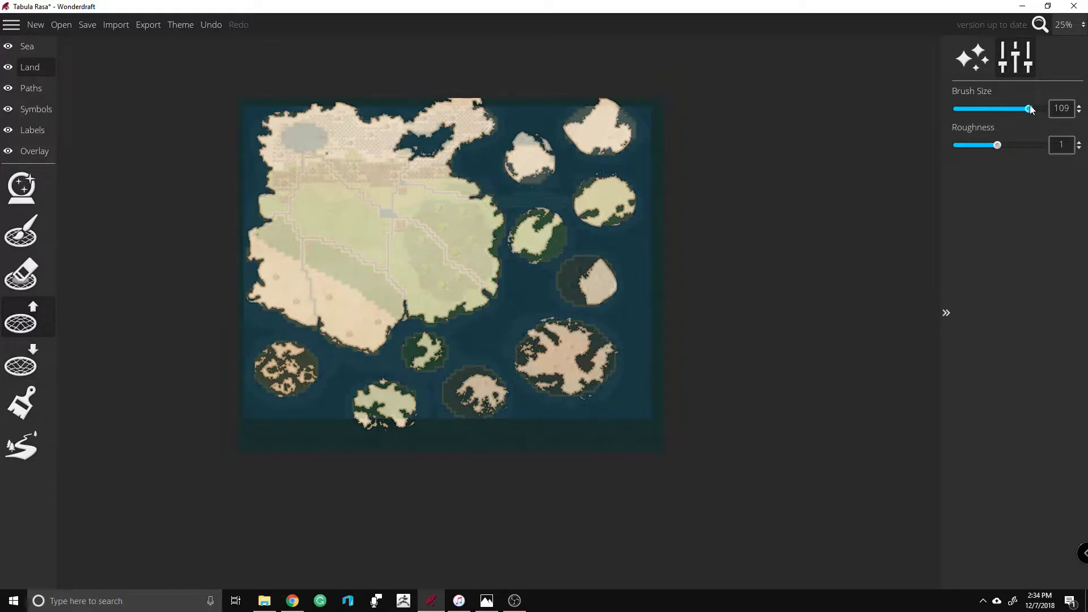
pyautogui.scroll(4, 221, 393)
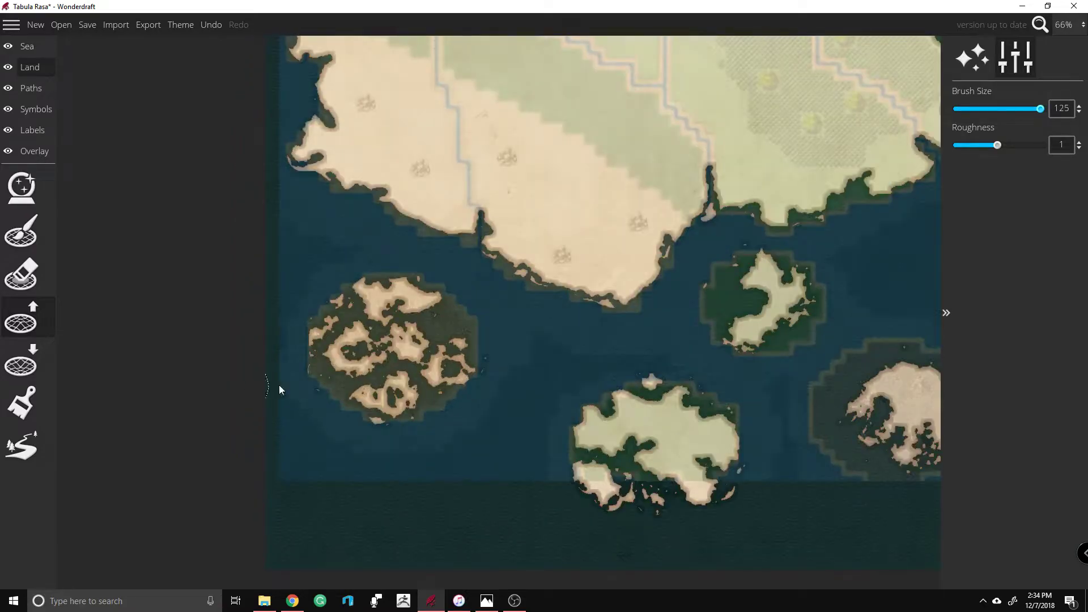
pyautogui.scroll(-3, 434, 432)
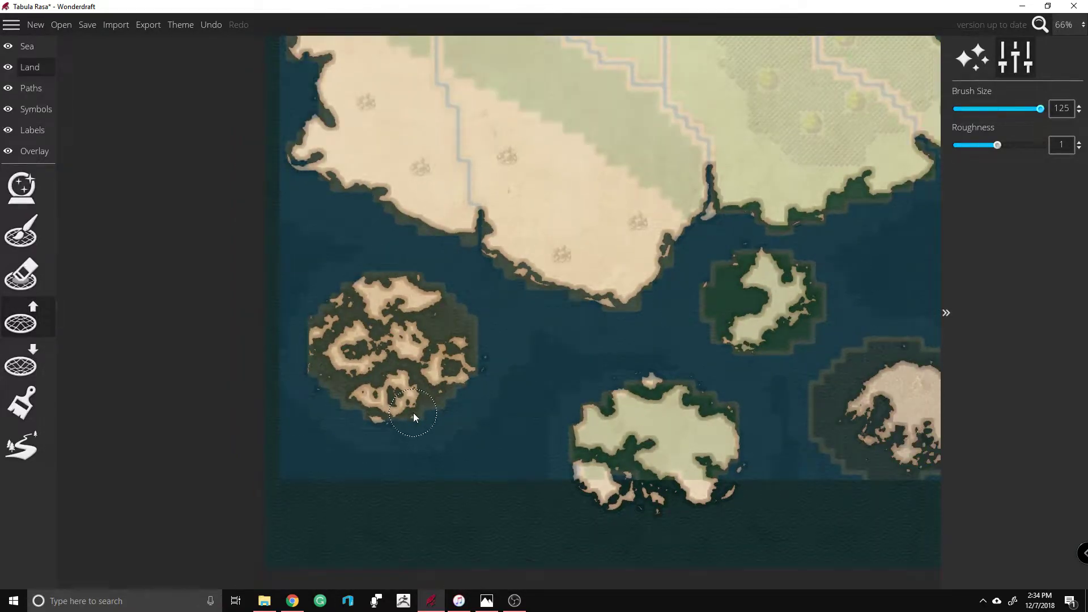
pyautogui.scroll(2, 400, 381)
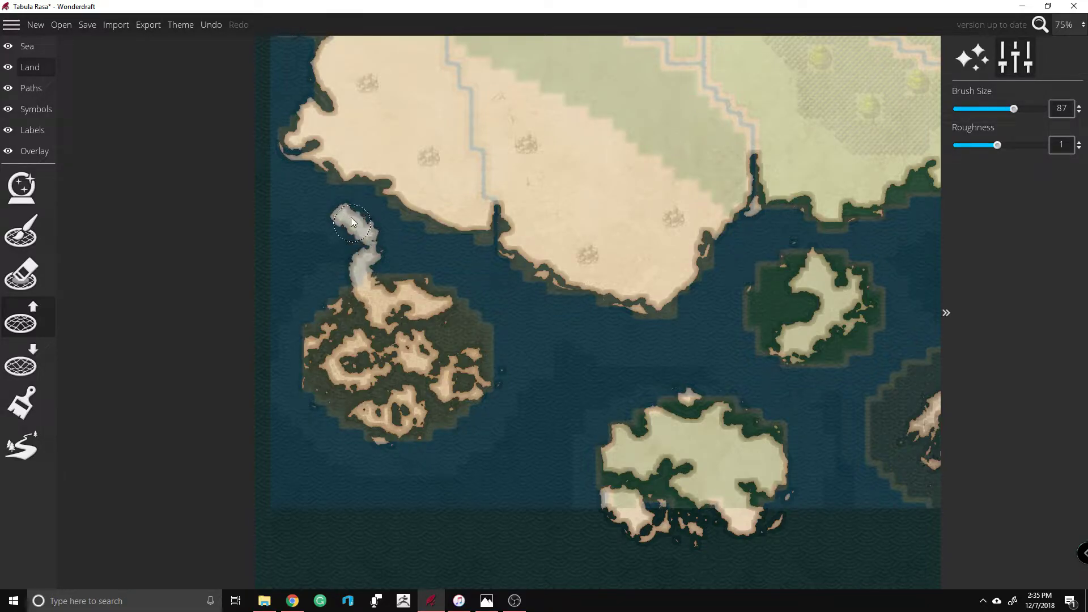
pyautogui.moveTo(337, 228)
pyautogui.mouseDown()
pyautogui.moveTo(358, 251)
pyautogui.moveTo(344, 303)
pyautogui.moveTo(395, 358)
pyautogui.mouseUp()
pyautogui.moveTo(335, 319)
pyautogui.mouseDown()
pyautogui.moveTo(335, 269)
pyautogui.moveTo(346, 294)
pyautogui.moveTo(351, 286)
pyautogui.moveTo(342, 315)
pyautogui.moveTo(425, 313)
pyautogui.moveTo(411, 322)
pyautogui.moveTo(421, 327)
pyautogui.moveTo(388, 335)
pyautogui.mouseUp()
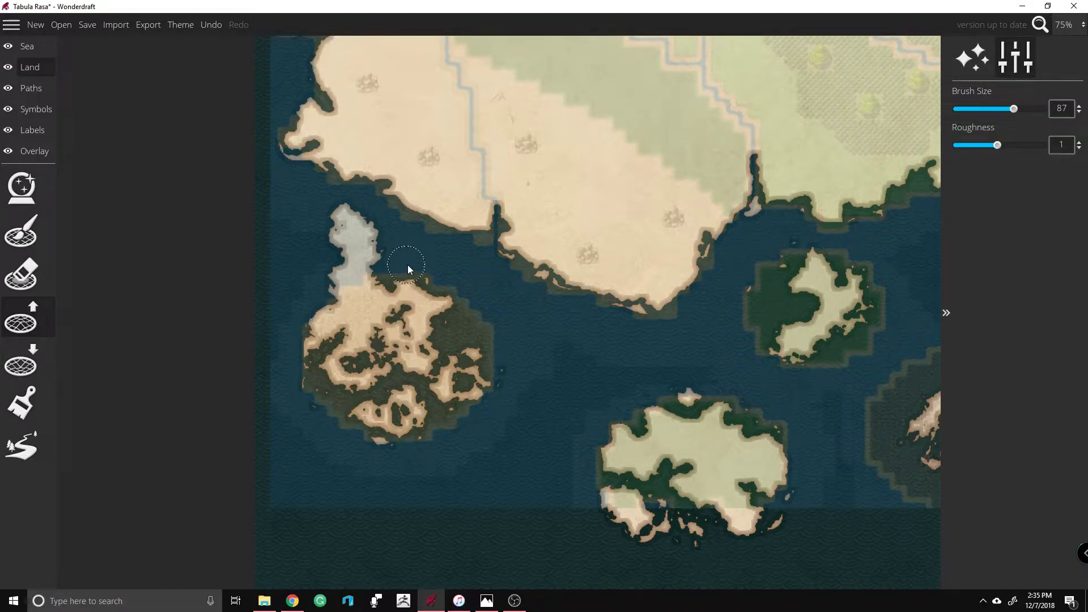
pyautogui.moveTo(424, 269); pyautogui.dragTo(425, 274)
pyautogui.moveTo(383, 287)
pyautogui.mouseDown()
pyautogui.moveTo(396, 324)
pyautogui.moveTo(404, 309)
pyautogui.moveTo(399, 322)
pyautogui.mouseUp()
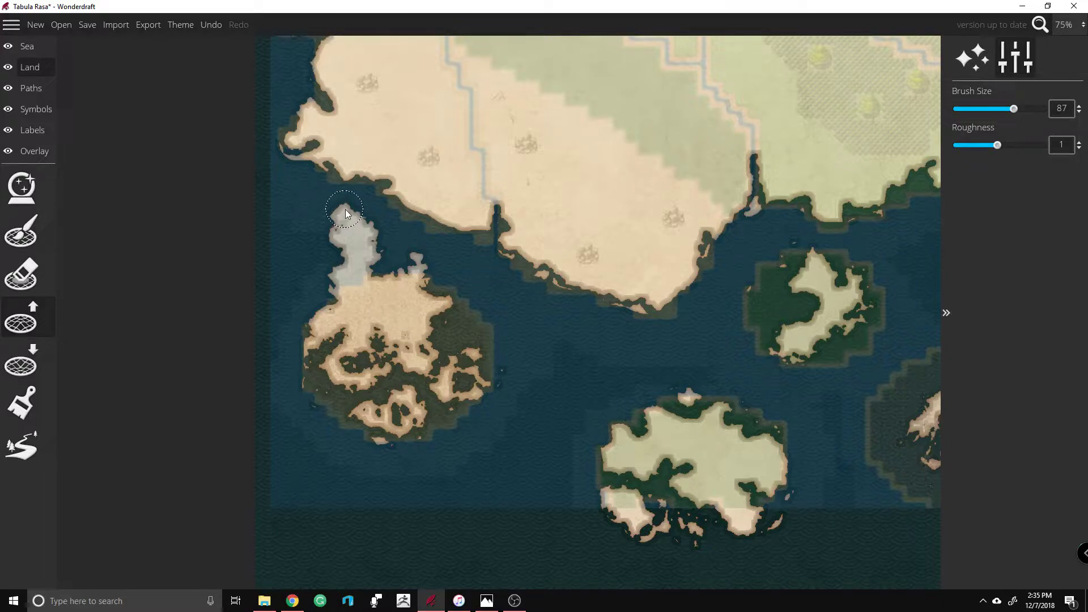
# Step: Raise more land to widen the desert island's northern peninsula, fill its interior lagoons, and add western and southeastern coastal spurs
pyautogui.moveTo(383, 247)
pyautogui.mouseDown()
pyautogui.moveTo(447, 219)
pyautogui.moveTo(420, 230)
pyautogui.moveTo(409, 207)
pyautogui.moveTo(430, 218)
pyautogui.moveTo(438, 245)
pyautogui.moveTo(409, 243)
pyautogui.moveTo(402, 263)
pyautogui.moveTo(375, 276)
pyautogui.moveTo(413, 260)
pyautogui.moveTo(386, 270)
pyautogui.moveTo(363, 254)
pyautogui.moveTo(374, 236)
pyautogui.moveTo(370, 247)
pyautogui.moveTo(357, 211)
pyautogui.moveTo(366, 203)
pyautogui.moveTo(345, 178)
pyautogui.moveTo(360, 175)
pyautogui.moveTo(330, 185)
pyautogui.mouseUp()
pyautogui.moveTo(378, 348)
pyautogui.mouseDown()
pyautogui.moveTo(397, 337)
pyautogui.moveTo(445, 370)
pyautogui.mouseUp()
pyautogui.moveTo(458, 386)
pyautogui.mouseDown()
pyautogui.moveTo(462, 377)
pyautogui.moveTo(385, 346)
pyautogui.moveTo(346, 366)
pyautogui.moveTo(355, 366)
pyautogui.moveTo(359, 321)
pyautogui.mouseUp()
pyautogui.moveTo(291, 347); pyautogui.dragTo(312, 335)
pyautogui.moveTo(395, 411)
pyautogui.mouseDown()
pyautogui.moveTo(403, 408)
pyautogui.moveTo(379, 413)
pyautogui.mouseUp()
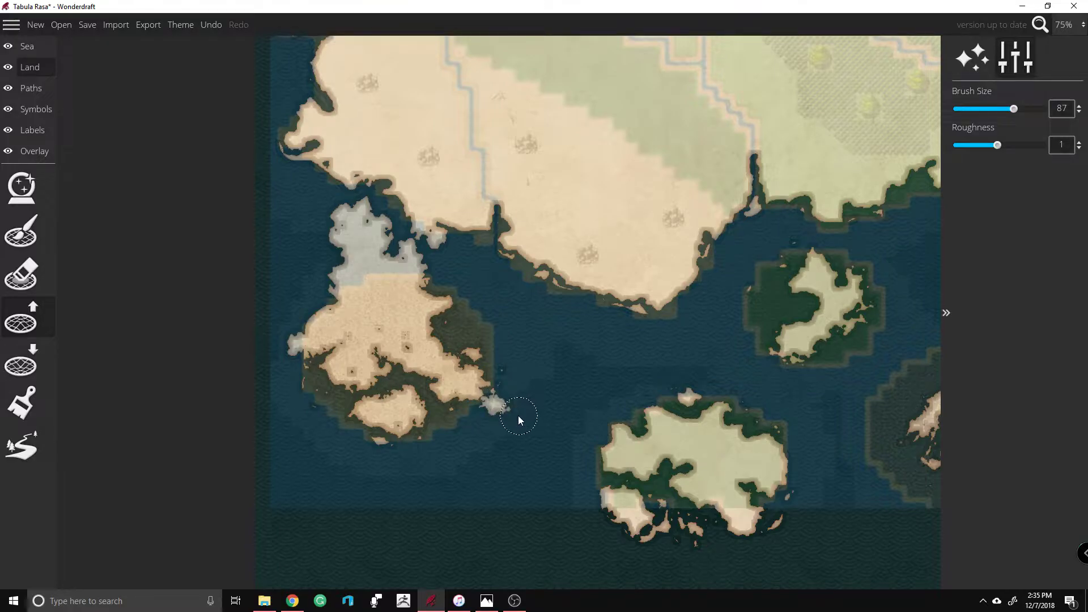
pyautogui.moveTo(513, 415); pyautogui.dragTo(524, 412)
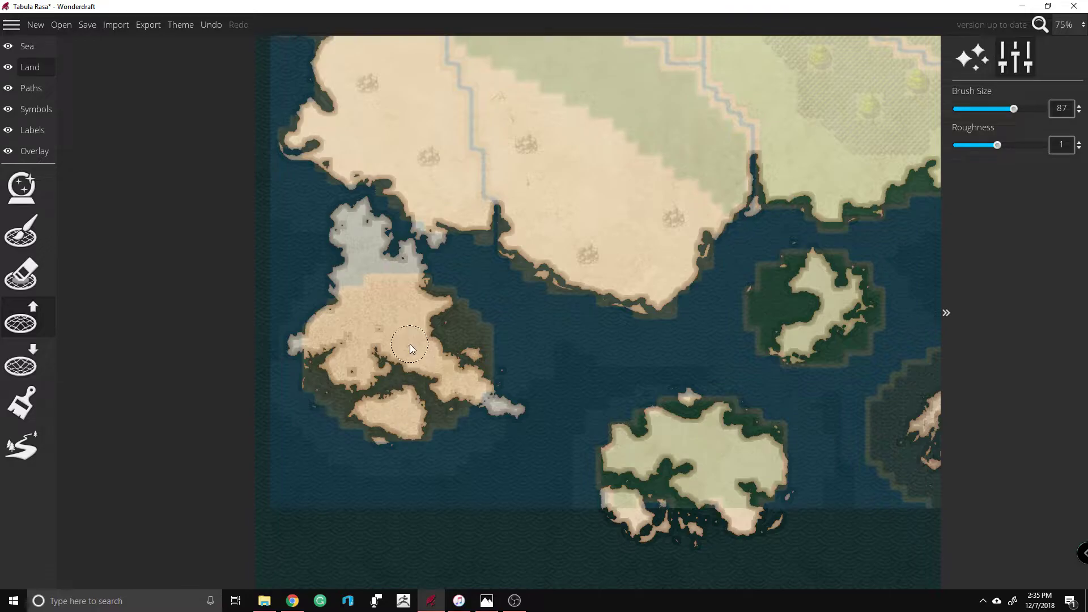
pyautogui.moveTo(391, 303); pyautogui.dragTo(425, 290)
pyautogui.moveTo(940, 41)
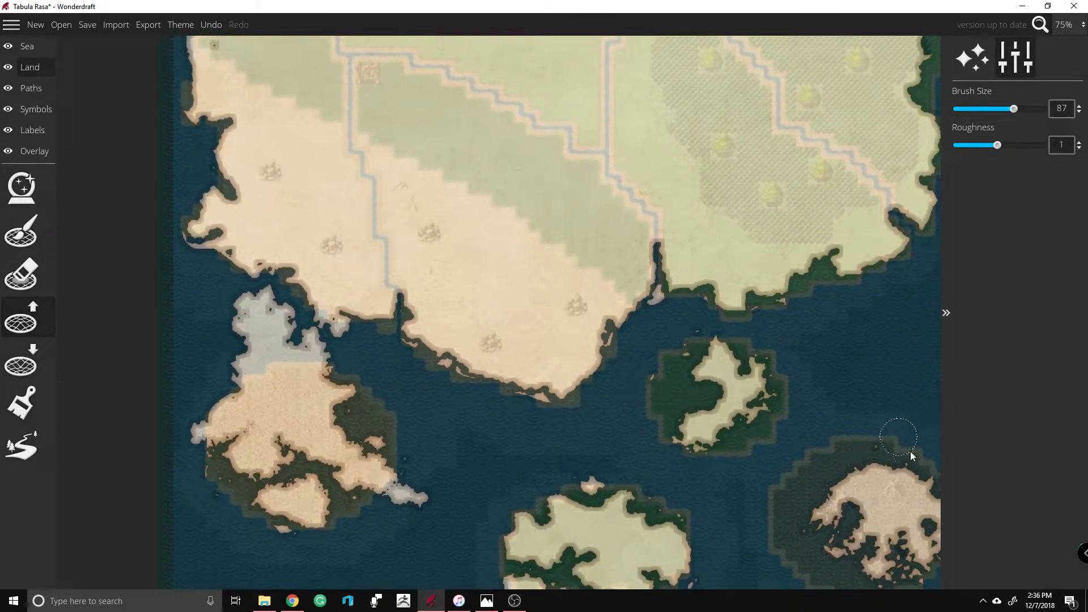
pyautogui.moveTo(938, 459)
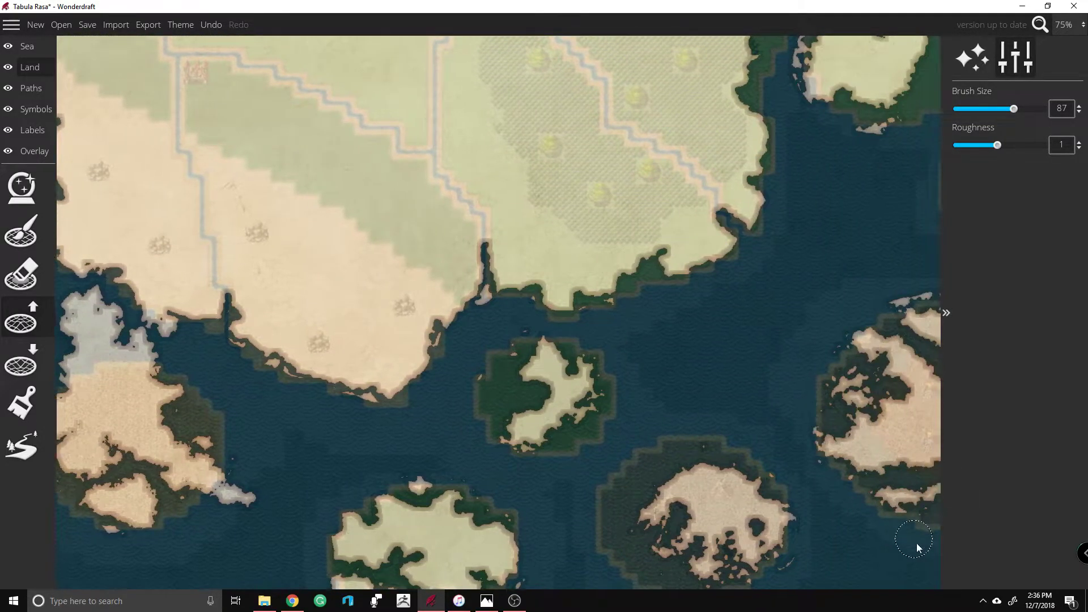
# Step: Raise land on the small green island just south of the mainland, adding northeastern, northwestern and southwestern spurs and narrowing its western bay
pyautogui.moveTo(927, 590)
pyautogui.moveTo(58, 360)
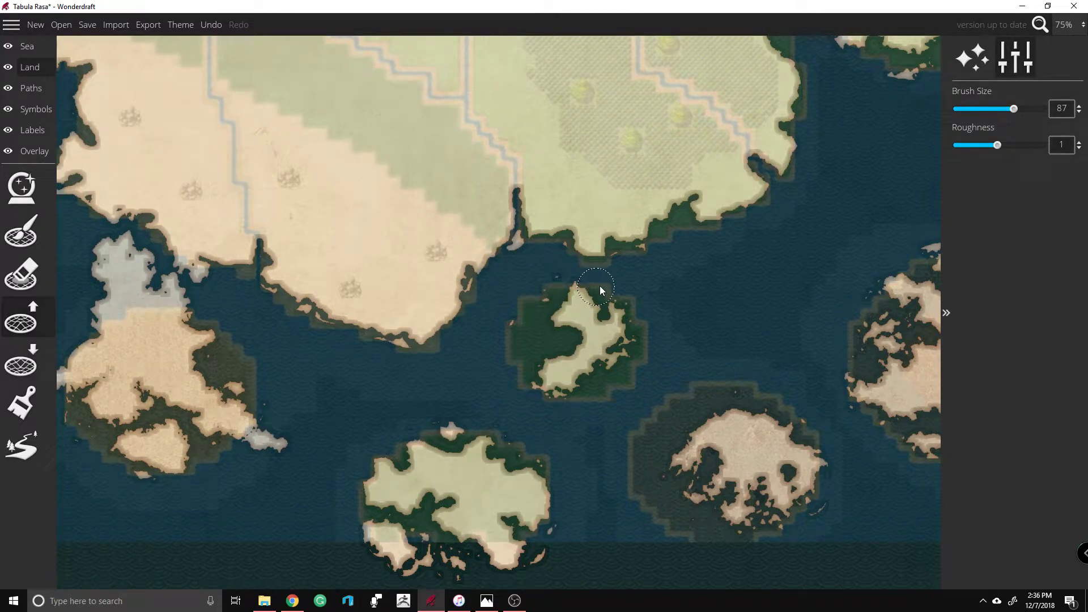
pyautogui.click(565, 336)
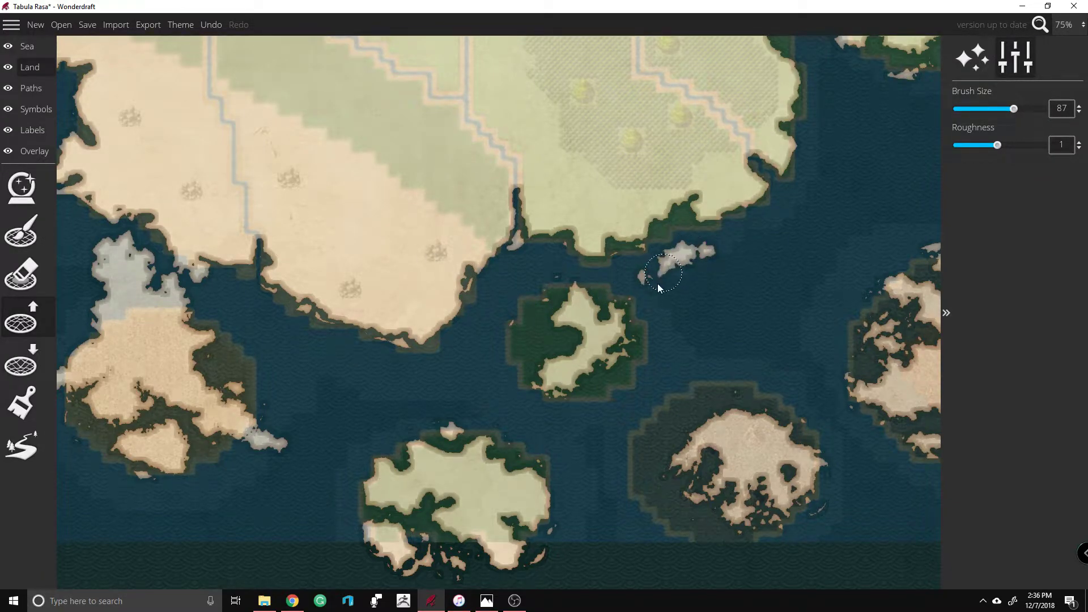
pyautogui.moveTo(615, 306); pyautogui.dragTo(632, 325)
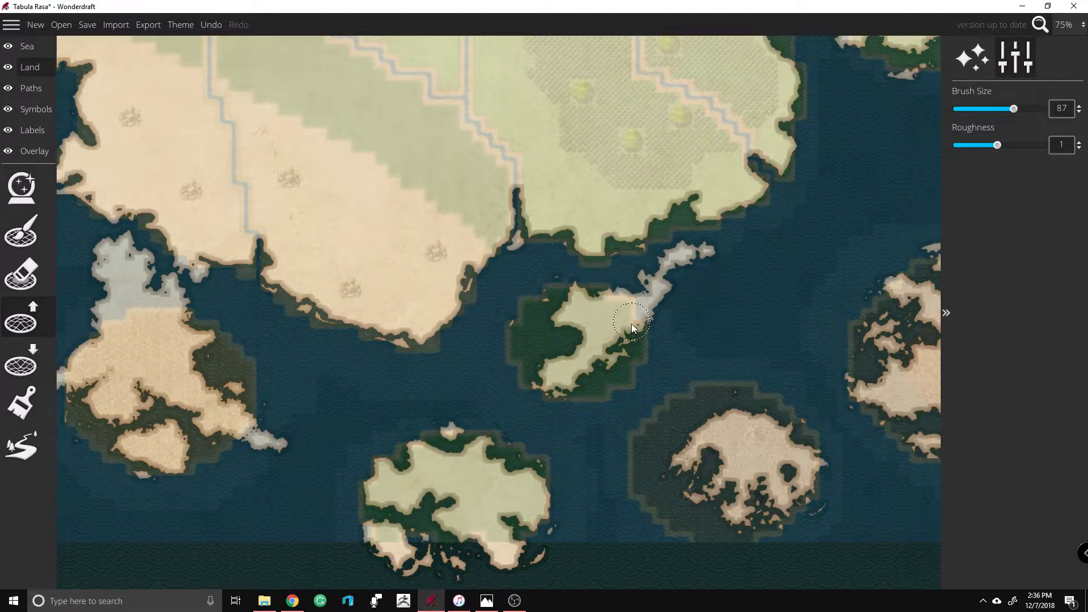
pyautogui.moveTo(555, 363); pyautogui.dragTo(541, 381)
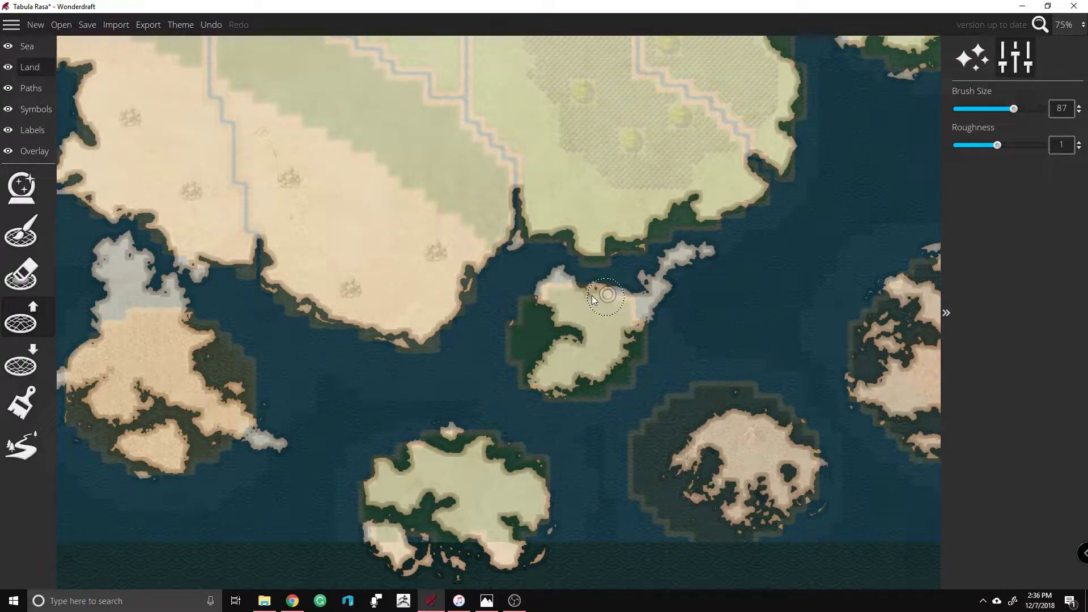
pyautogui.moveTo(529, 317)
pyautogui.mouseDown()
pyautogui.moveTo(564, 323)
pyautogui.moveTo(521, 414)
pyautogui.mouseUp()
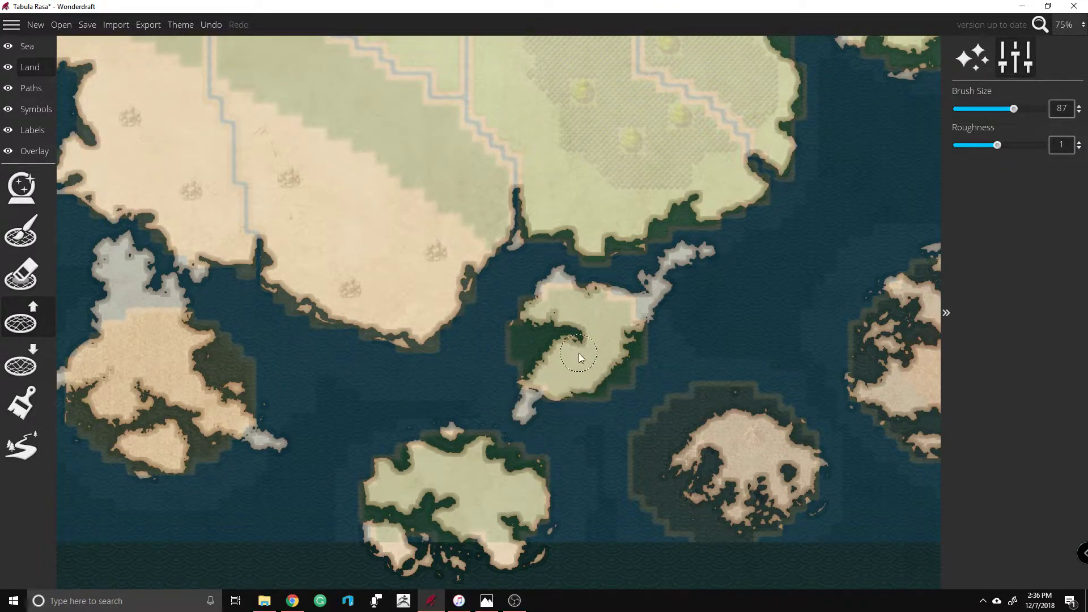
pyautogui.moveTo(572, 332)
pyautogui.mouseDown()
pyautogui.moveTo(612, 332)
pyautogui.moveTo(562, 390)
pyautogui.mouseUp()
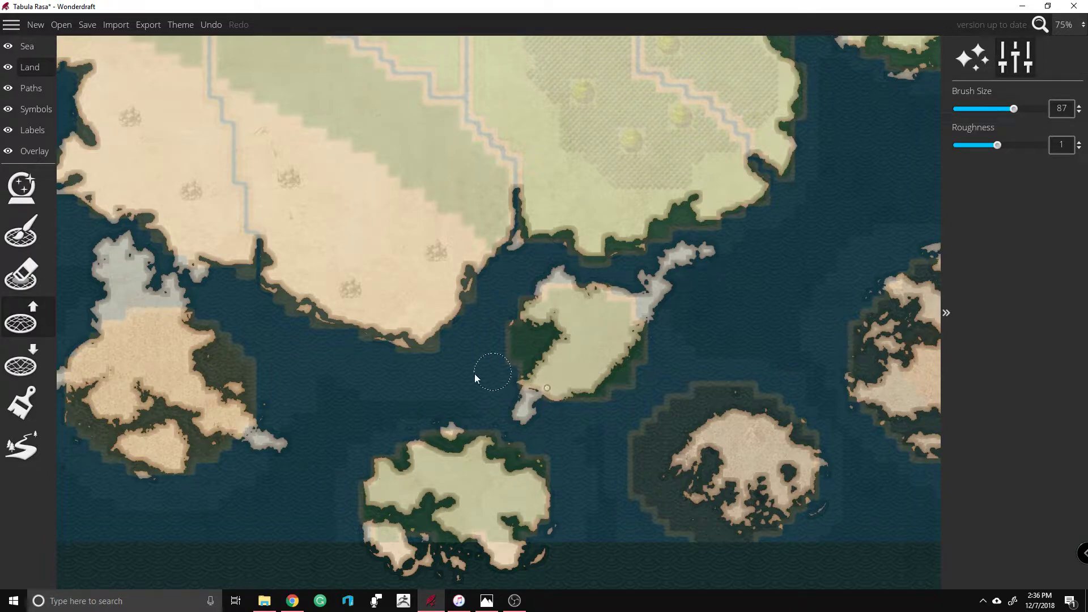
# Step: Raise land on the southernmost green island to form northern and northeastern spurs, fill its inlets, and build a branching southwestern peninsula
pyautogui.moveTo(465, 446); pyautogui.dragTo(491, 429)
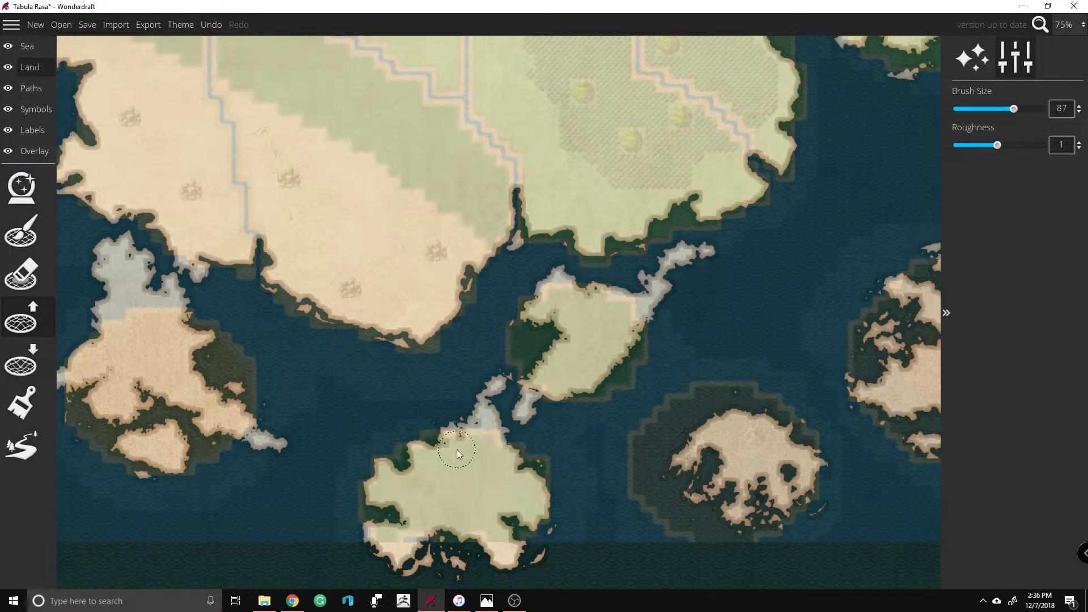
pyautogui.moveTo(548, 457); pyautogui.dragTo(538, 460)
pyautogui.click(554, 426)
pyautogui.moveTo(338, 570); pyautogui.dragTo(378, 524)
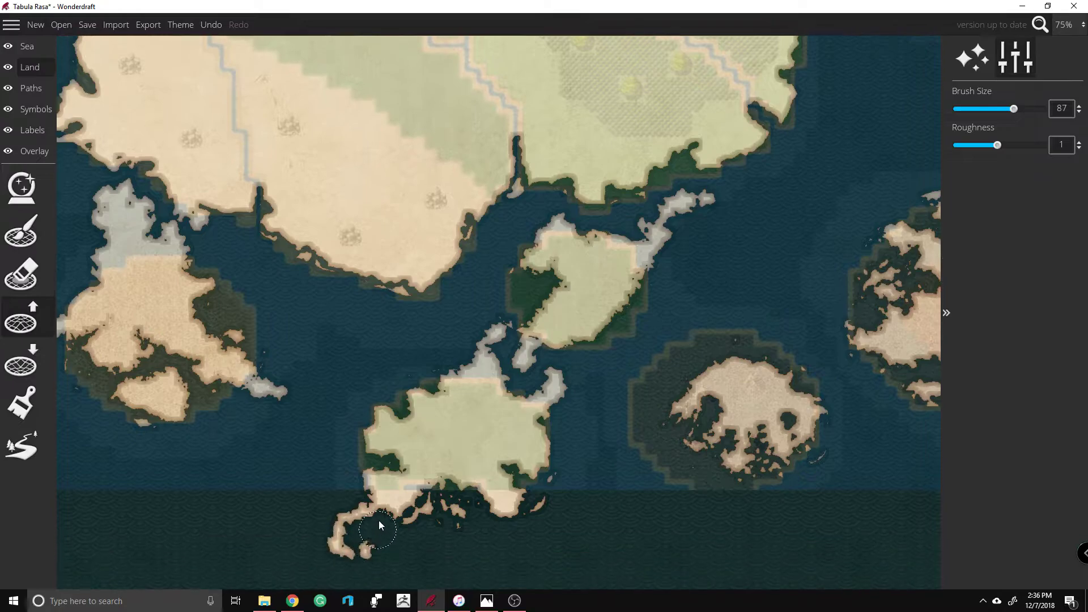
pyautogui.moveTo(302, 554)
pyautogui.mouseDown()
pyautogui.moveTo(387, 512)
pyautogui.moveTo(351, 531)
pyautogui.moveTo(363, 513)
pyautogui.mouseUp()
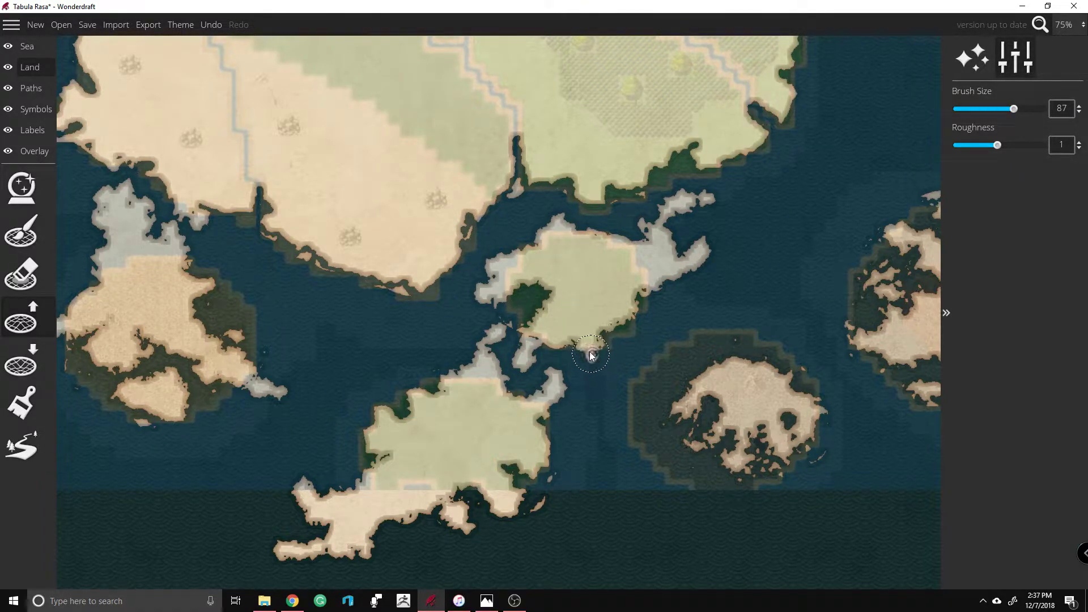
# Step: Examine the whole map's coastlines and island layout, then the southern islands
pyautogui.scroll(-2, 580, 249)
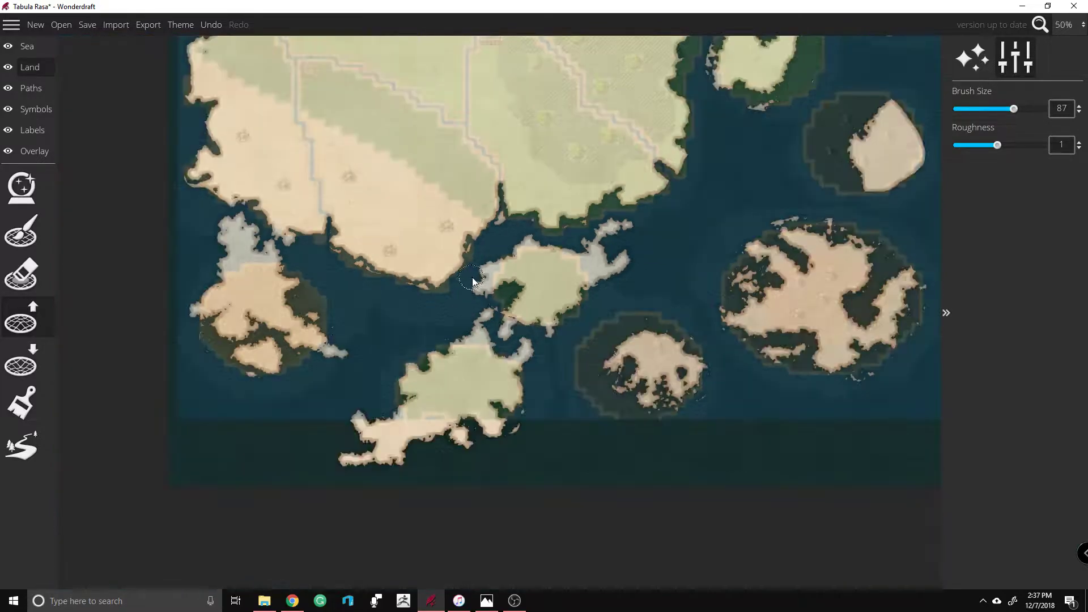
pyautogui.scroll(1, 755, 82)
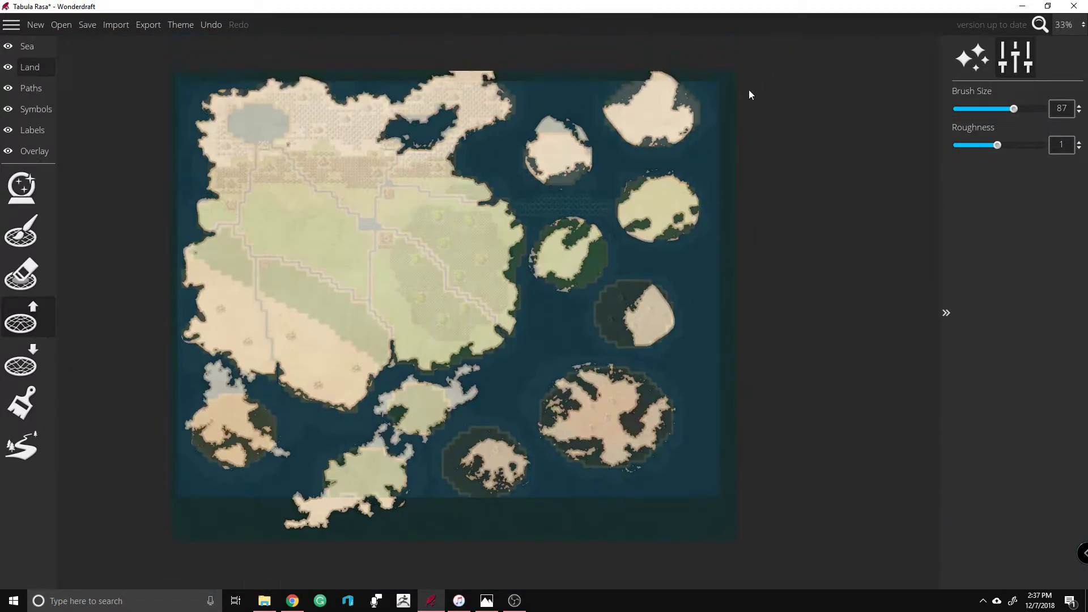
pyautogui.scroll(2, 682, 205)
pyautogui.keyDown('ctrl'); pyautogui.scroll(-2, 593, 184); pyautogui.keyUp('ctrl')
pyautogui.scroll(-2, 495, 260)
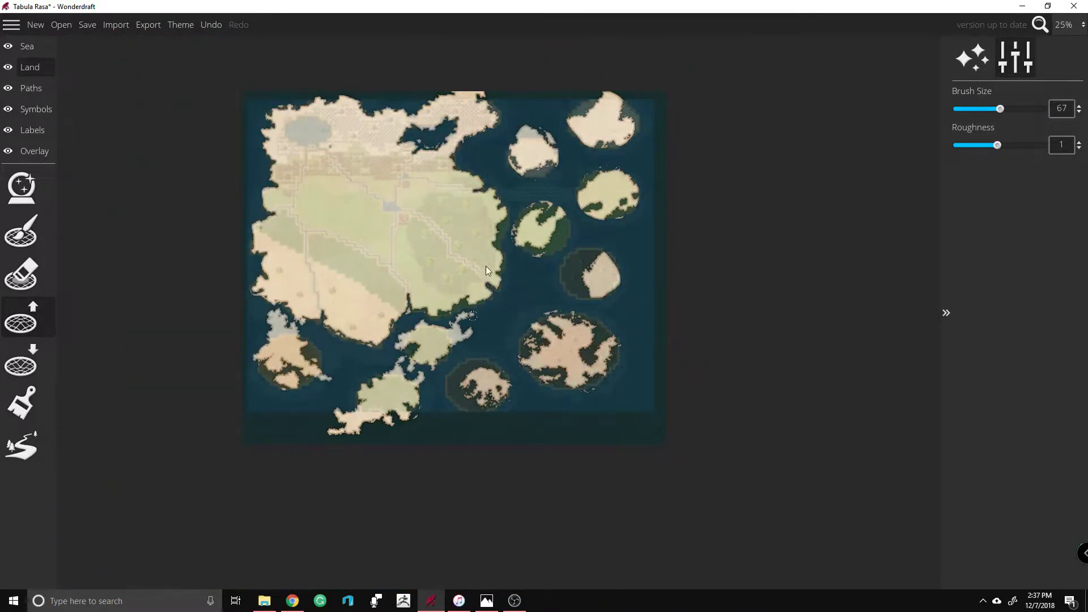
pyautogui.scroll(3, 343, 446)
pyautogui.scroll(1, 316, 437)
pyautogui.scroll(-2, 418, 372)
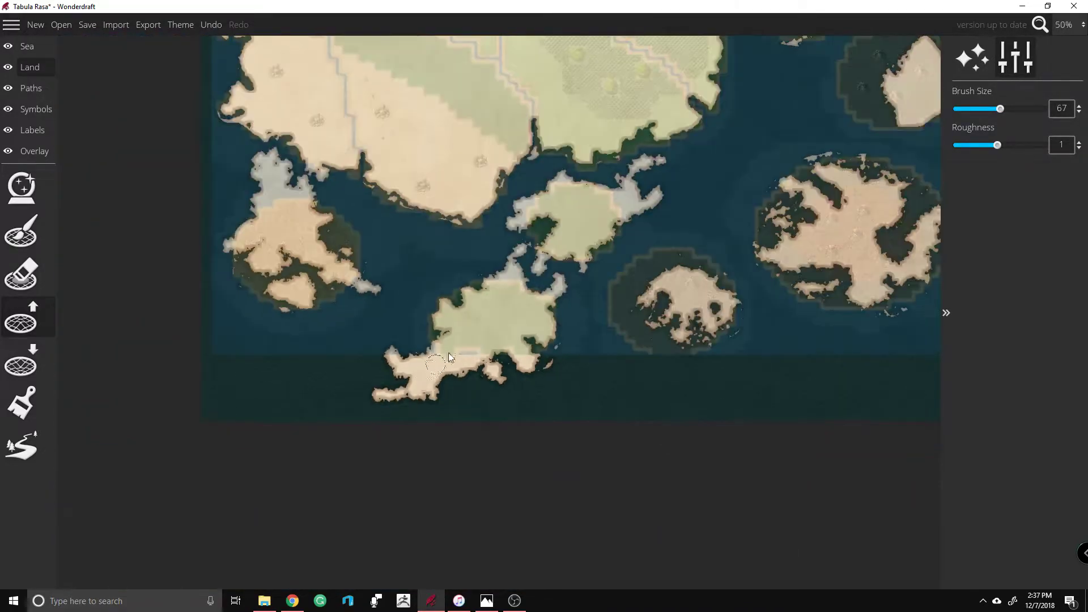
pyautogui.scroll(1, 451, 325)
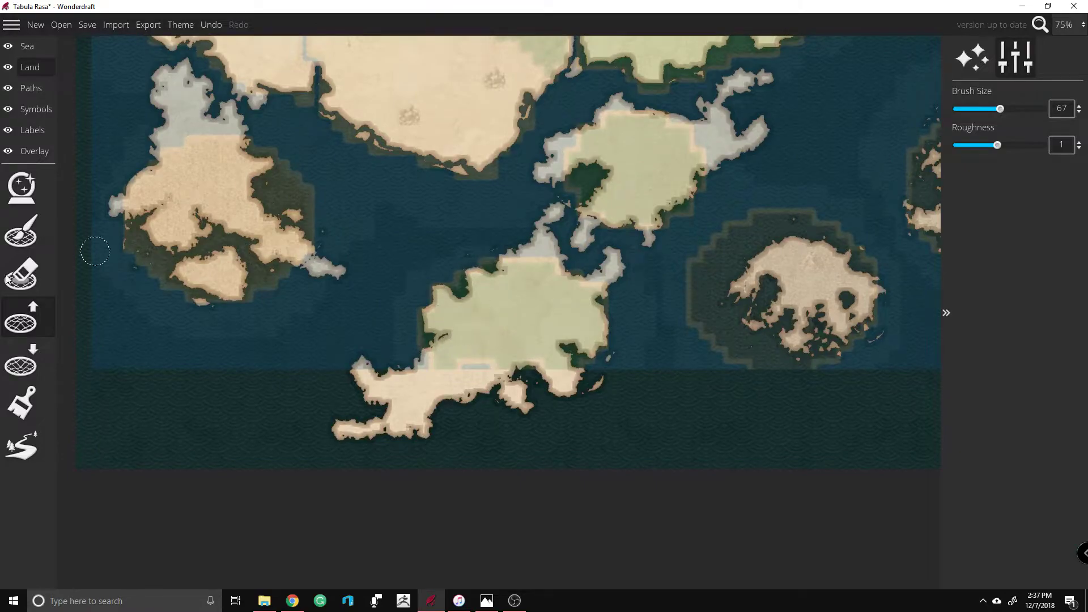
pyautogui.click(40, 279)
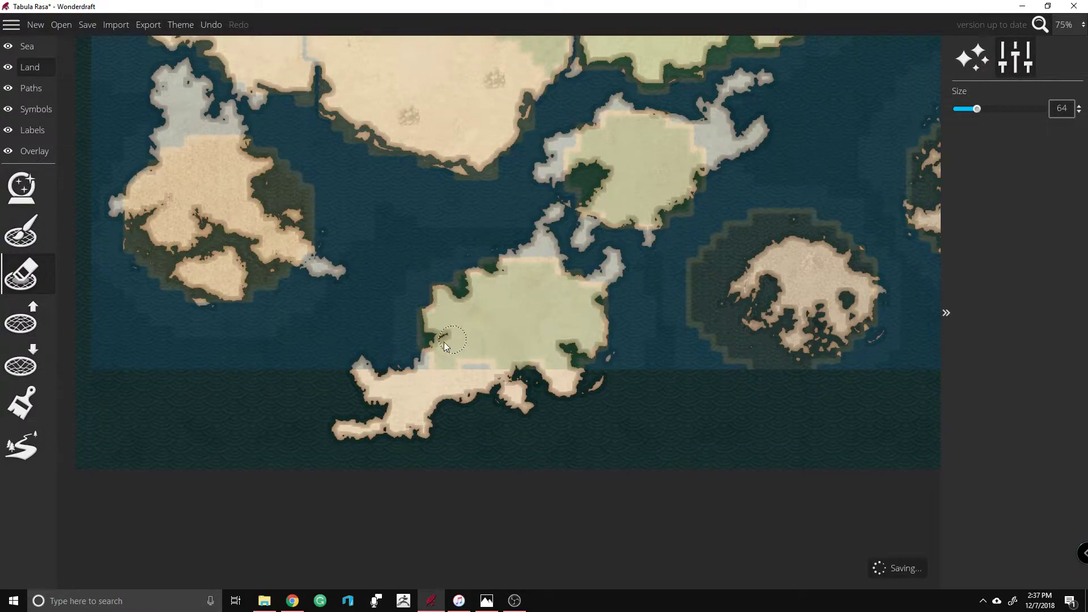
pyautogui.click(7, 240)
pyautogui.click(413, 348)
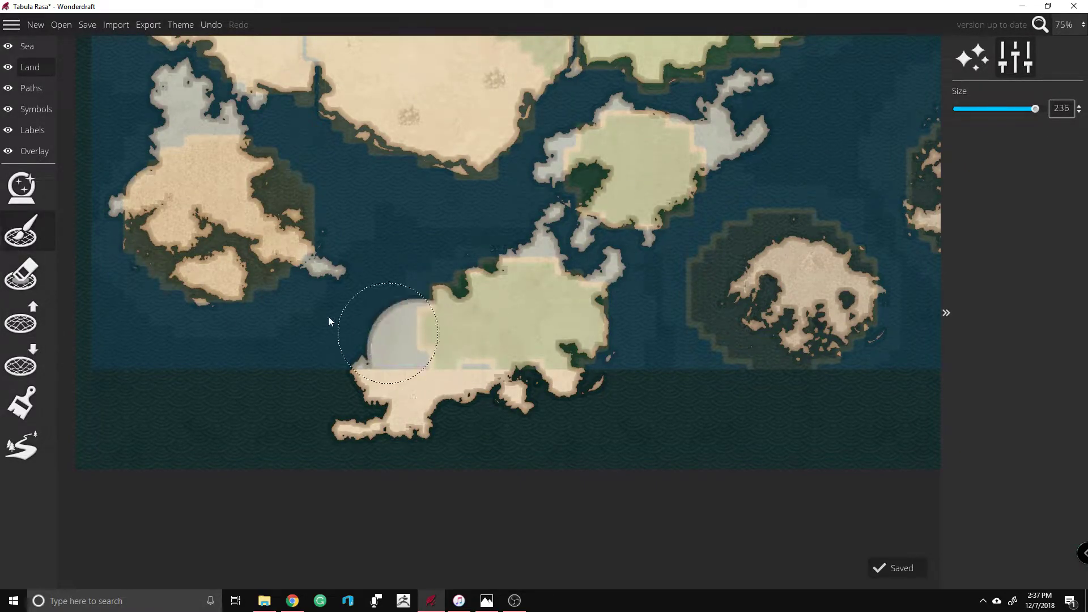
pyautogui.hotkey('ctrl', 'z')
# Step: Lower land with brush size 95 to carve a large islet-dotted bay out of the southernmost green island's southeastern side
pyautogui.click(21, 363)
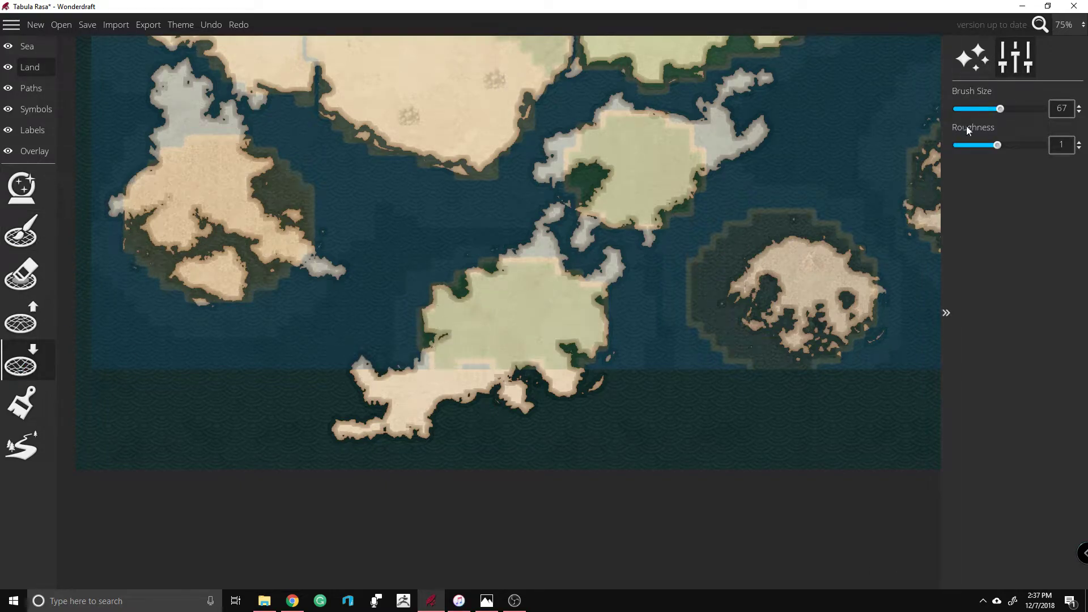
pyautogui.moveTo(1010, 113); pyautogui.dragTo(1021, 111)
pyautogui.moveTo(493, 387); pyautogui.dragTo(436, 396)
pyautogui.moveTo(607, 303)
pyautogui.mouseDown()
pyautogui.moveTo(549, 309)
pyautogui.moveTo(528, 328)
pyautogui.moveTo(523, 342)
pyautogui.moveTo(552, 317)
pyautogui.moveTo(597, 326)
pyautogui.moveTo(568, 333)
pyautogui.moveTo(560, 359)
pyautogui.moveTo(576, 332)
pyautogui.moveTo(578, 352)
pyautogui.moveTo(614, 324)
pyautogui.moveTo(595, 360)
pyautogui.moveTo(609, 328)
pyautogui.moveTo(594, 352)
pyautogui.moveTo(570, 322)
pyautogui.moveTo(600, 350)
pyautogui.moveTo(615, 387)
pyautogui.moveTo(557, 400)
pyautogui.mouseUp()
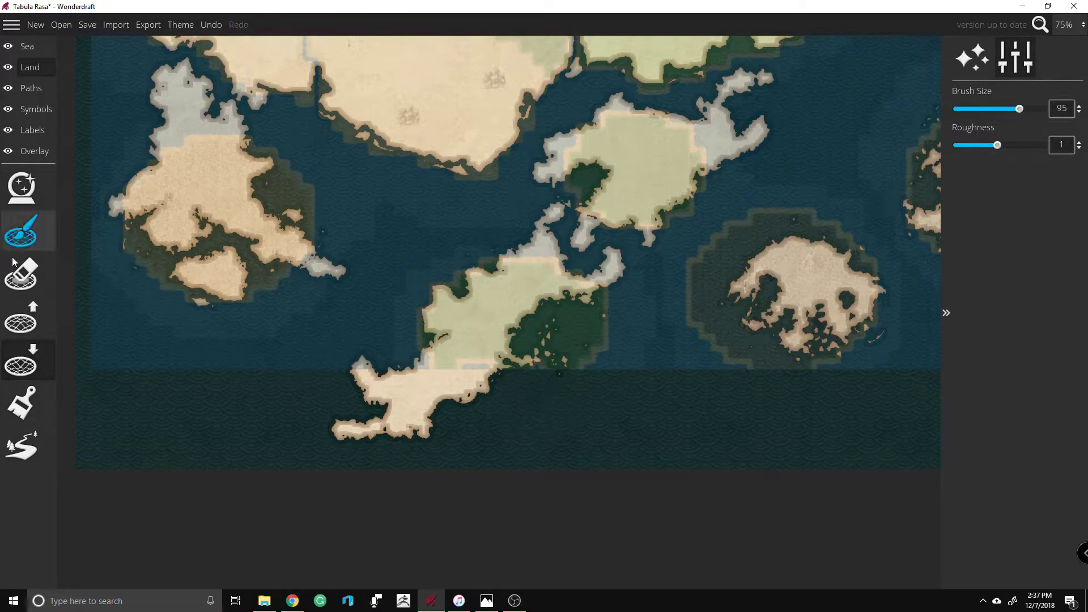
# Step: Raise land to extend the southernmost green island northwestward into a broad, ragged headland
pyautogui.click(21, 318)
pyautogui.moveTo(480, 298)
pyautogui.mouseDown()
pyautogui.moveTo(448, 274)
pyautogui.moveTo(484, 267)
pyautogui.mouseUp()
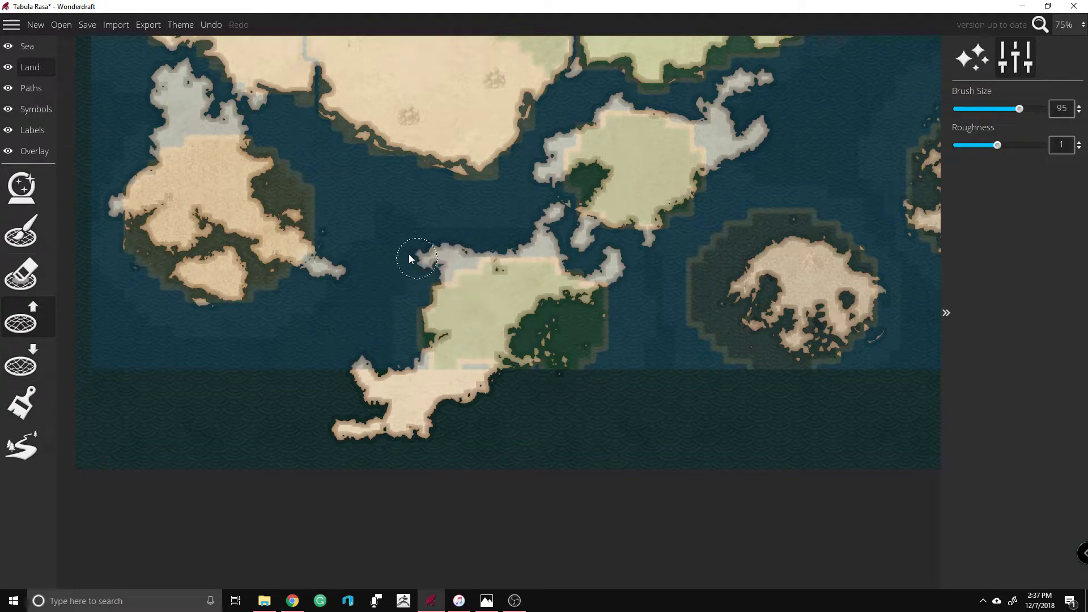
pyautogui.moveTo(417, 277)
pyautogui.mouseDown()
pyautogui.moveTo(427, 301)
pyautogui.moveTo(444, 265)
pyautogui.moveTo(493, 268)
pyautogui.moveTo(465, 293)
pyautogui.moveTo(463, 316)
pyautogui.moveTo(432, 281)
pyautogui.moveTo(406, 279)
pyautogui.moveTo(420, 247)
pyautogui.moveTo(399, 212)
pyautogui.moveTo(439, 256)
pyautogui.moveTo(461, 248)
pyautogui.moveTo(438, 238)
pyautogui.moveTo(475, 248)
pyautogui.moveTo(435, 289)
pyautogui.moveTo(405, 299)
pyautogui.mouseUp()
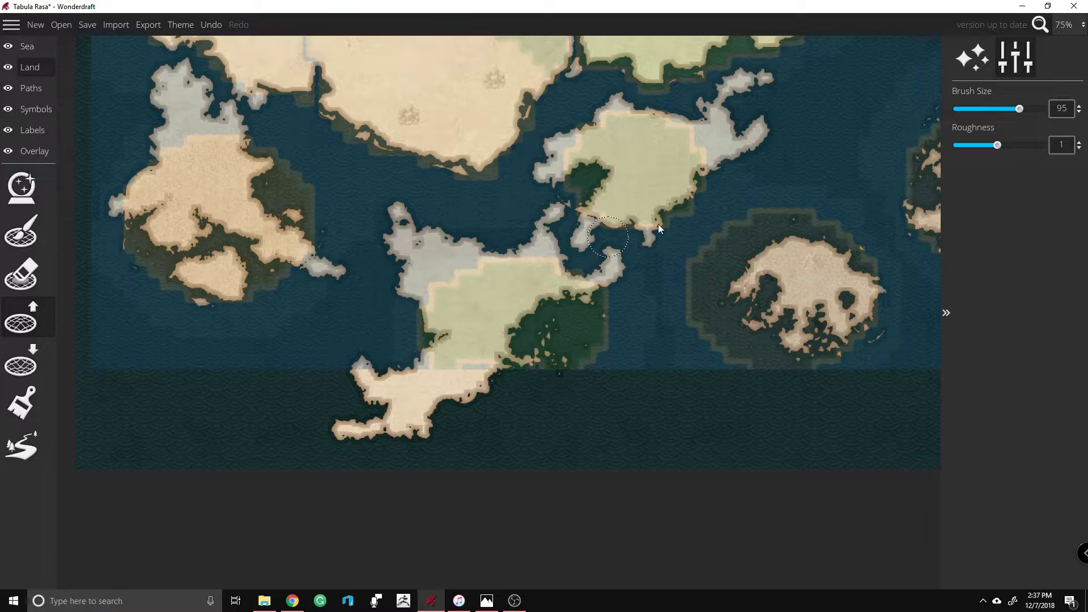
# Step: Raise land with brush size 48 to add a thin western spur, jagged northern points and a northern islet to the southernmost green island
pyautogui.moveTo(1019, 110); pyautogui.dragTo(987, 109)
pyautogui.click(398, 309)
pyautogui.moveTo(375, 315)
pyautogui.mouseDown()
pyautogui.moveTo(399, 292)
pyautogui.moveTo(403, 312)
pyautogui.moveTo(437, 330)
pyautogui.moveTo(402, 309)
pyautogui.moveTo(372, 318)
pyautogui.moveTo(412, 321)
pyautogui.mouseUp()
pyautogui.moveTo(398, 223)
pyautogui.mouseDown()
pyautogui.moveTo(361, 182)
pyautogui.moveTo(426, 216)
pyautogui.moveTo(453, 190)
pyautogui.moveTo(412, 237)
pyautogui.moveTo(480, 244)
pyautogui.moveTo(496, 215)
pyautogui.moveTo(457, 238)
pyautogui.moveTo(506, 250)
pyautogui.moveTo(450, 339)
pyautogui.moveTo(422, 334)
pyautogui.moveTo(559, 217)
pyautogui.moveTo(501, 251)
pyautogui.moveTo(487, 219)
pyautogui.moveTo(506, 191)
pyautogui.mouseUp()
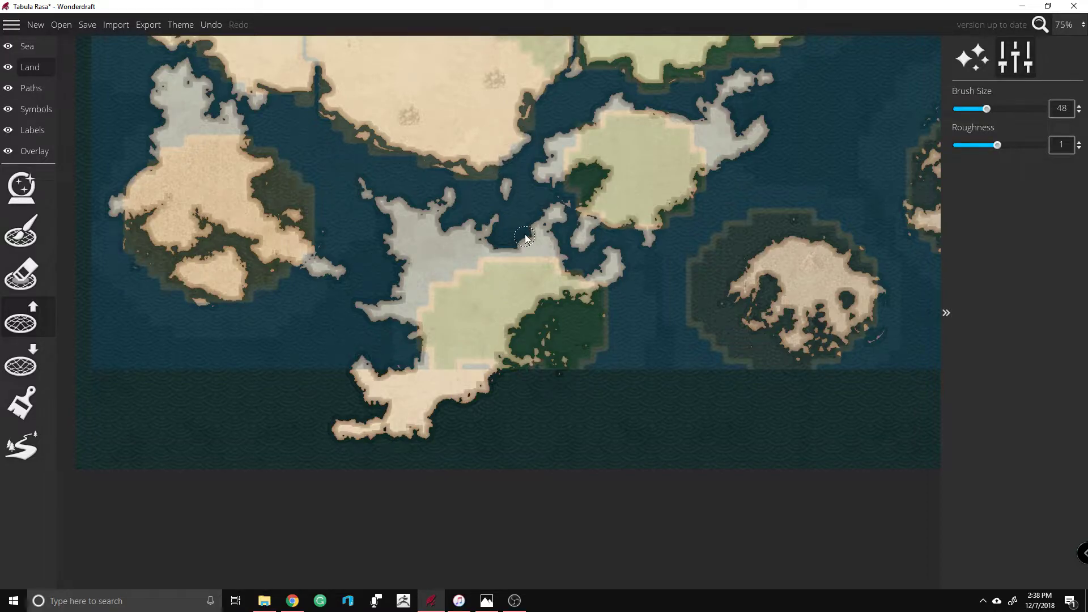
# Step: Raise islets in the straits around the two southern green islands and extend the southernmost island's eastern arm
pyautogui.moveTo(573, 107)
pyautogui.mouseDown()
pyautogui.moveTo(551, 117)
pyautogui.moveTo(588, 103)
pyautogui.moveTo(587, 88)
pyautogui.moveTo(558, 106)
pyautogui.mouseUp()
pyautogui.moveTo(512, 181); pyautogui.dragTo(508, 197)
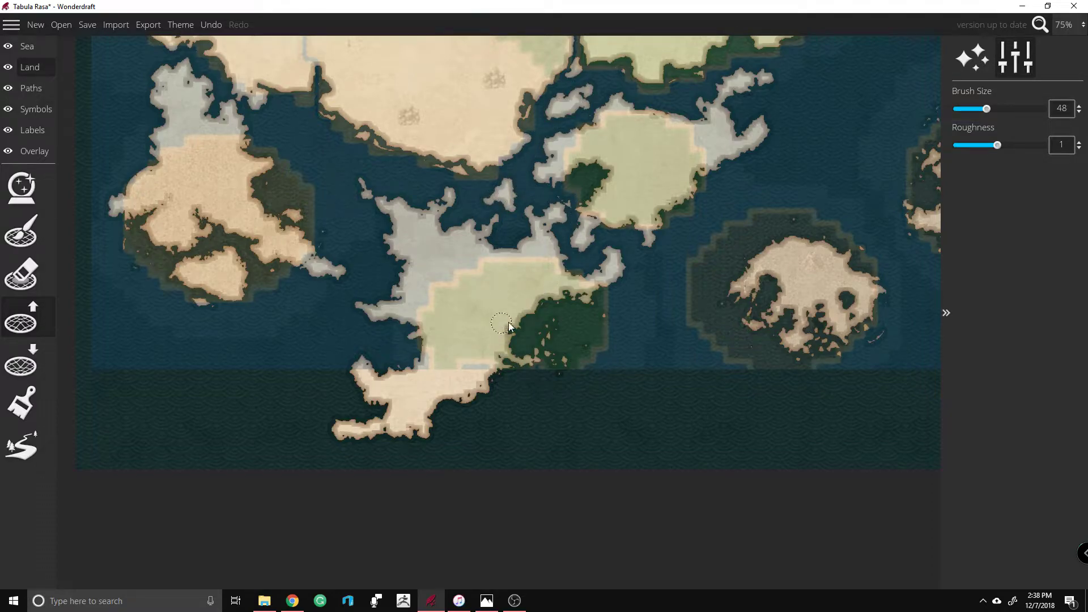
pyautogui.moveTo(599, 302)
pyautogui.mouseDown()
pyautogui.moveTo(550, 303)
pyautogui.moveTo(614, 311)
pyautogui.mouseUp()
pyautogui.moveTo(659, 257)
pyautogui.mouseDown()
pyautogui.moveTo(648, 256)
pyautogui.moveTo(650, 279)
pyautogui.mouseUp()
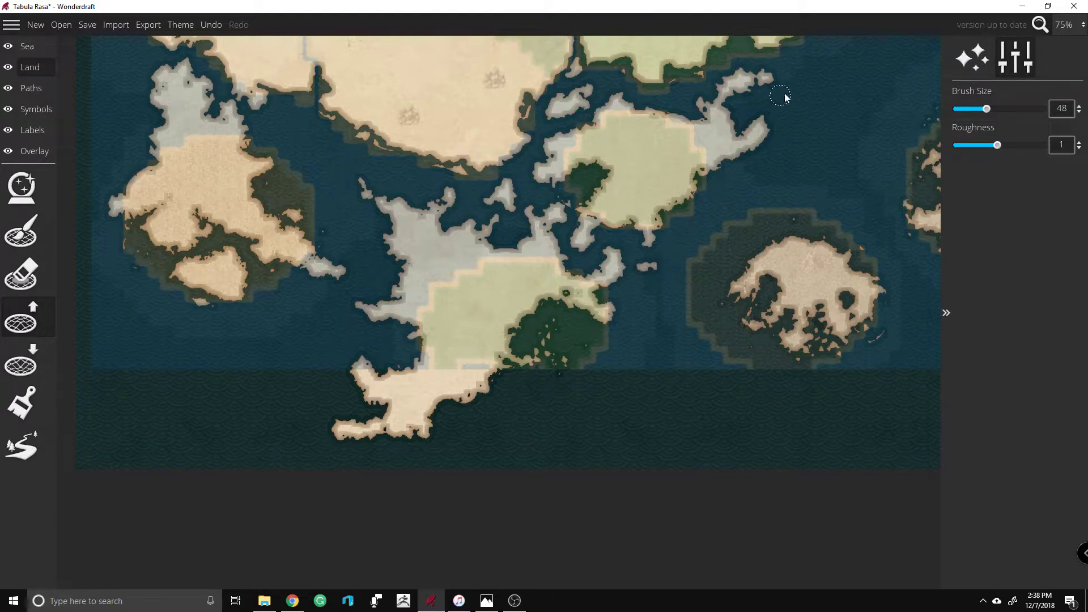
# Step: Raise small islets off the southern green island's northeastern arm, the mainland's southeastern cape and its southern desert coast
pyautogui.scroll(1, 774, 35)
pyautogui.scroll(10, 774, 35)
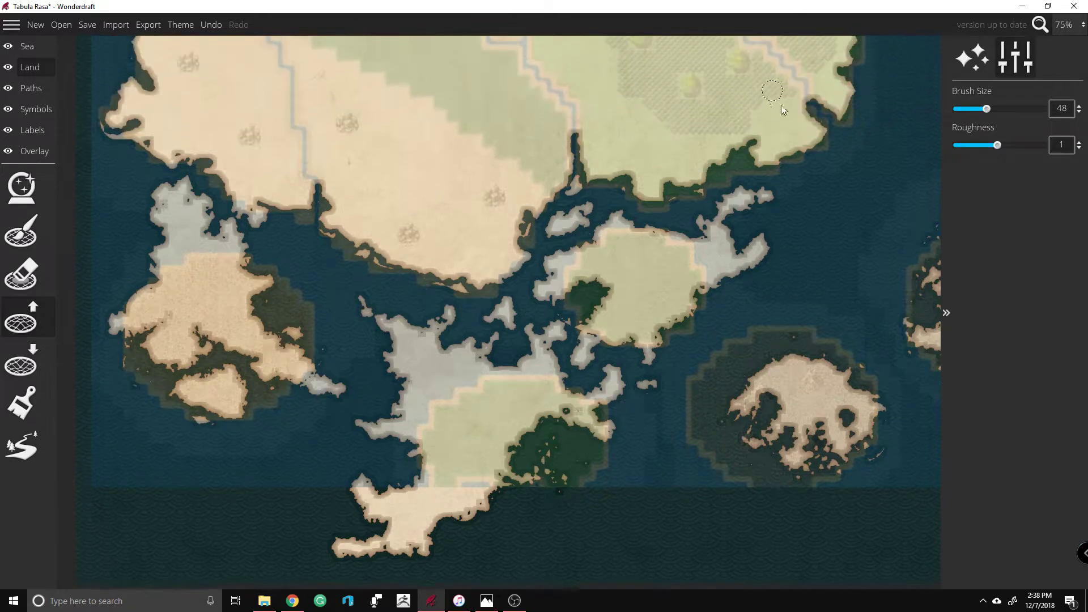
pyautogui.click(798, 180)
pyautogui.click(787, 196)
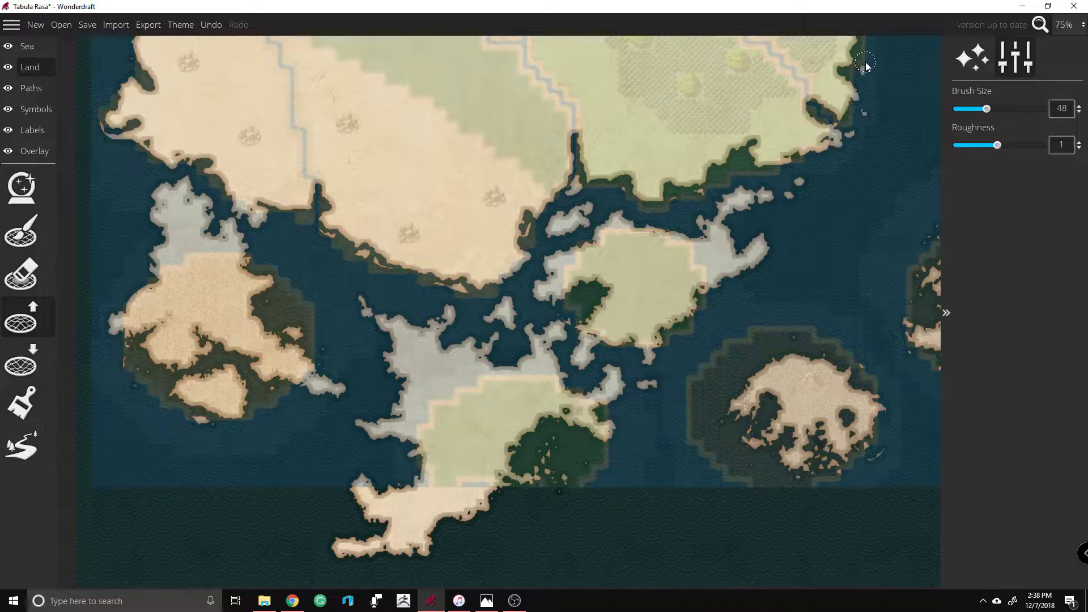
pyautogui.scroll(5, 833, 57)
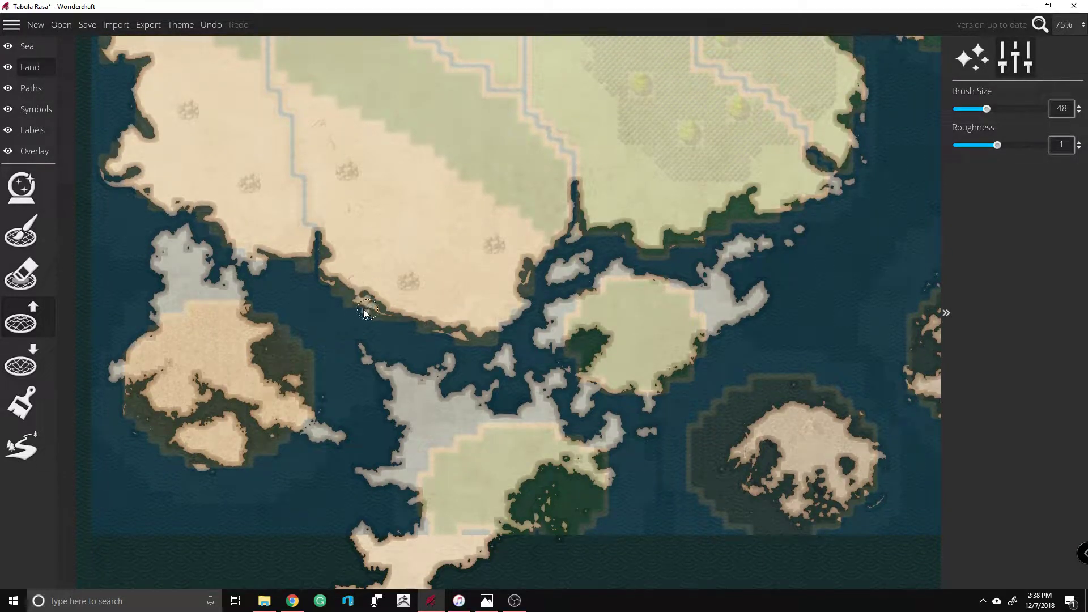
pyautogui.click(353, 320)
pyautogui.click(408, 328)
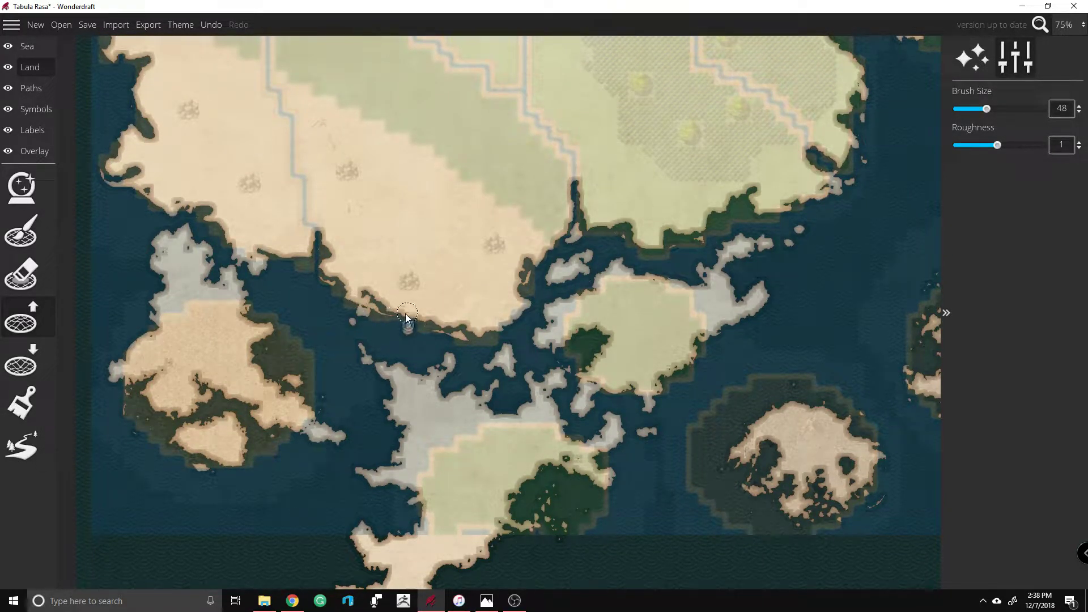
# Step: Raise a chain of islets along the mainland's eastern coast, reaching north through the strait toward the pale island
pyautogui.scroll(10, 780, 38)
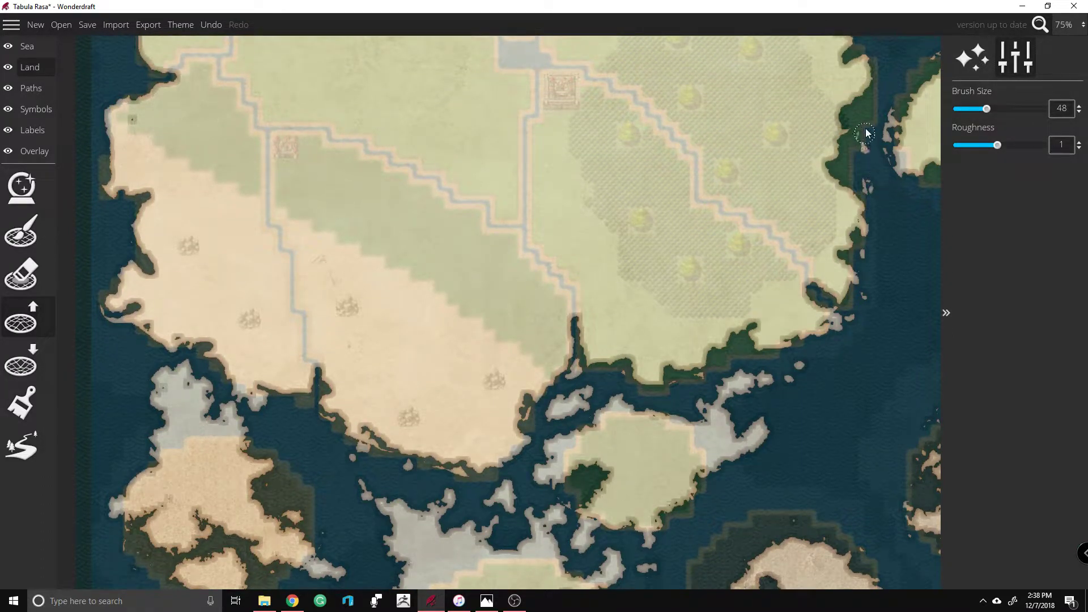
pyautogui.hscroll(1, 890, 85)
pyautogui.scroll(13, 917, 37)
pyautogui.hscroll(13, 917, 37)
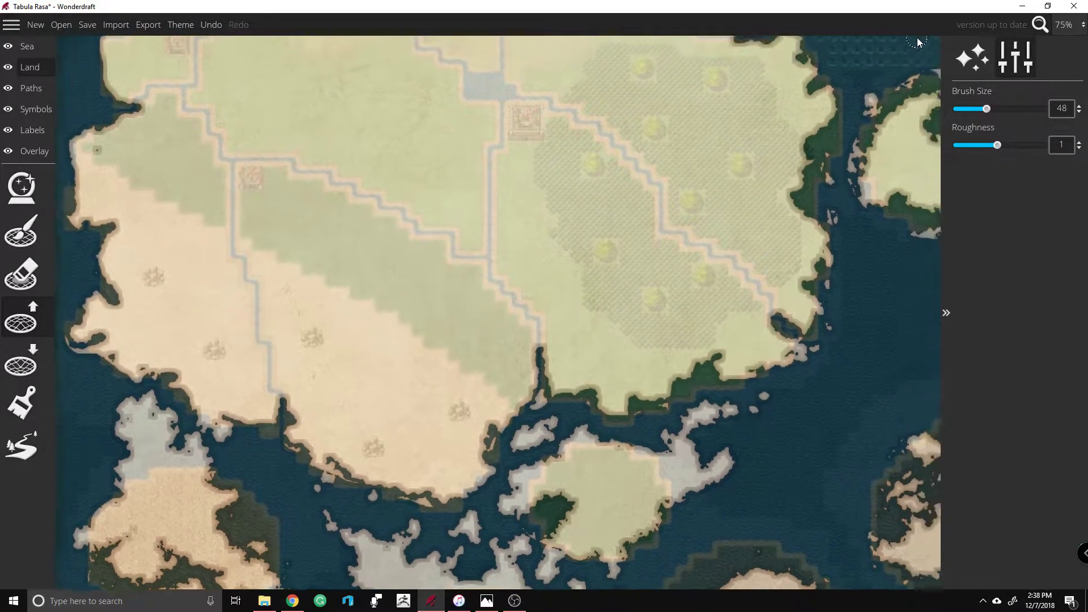
pyautogui.moveTo(692, 196)
pyautogui.mouseDown()
pyautogui.moveTo(659, 219)
pyautogui.moveTo(674, 213)
pyautogui.moveTo(678, 174)
pyautogui.mouseUp()
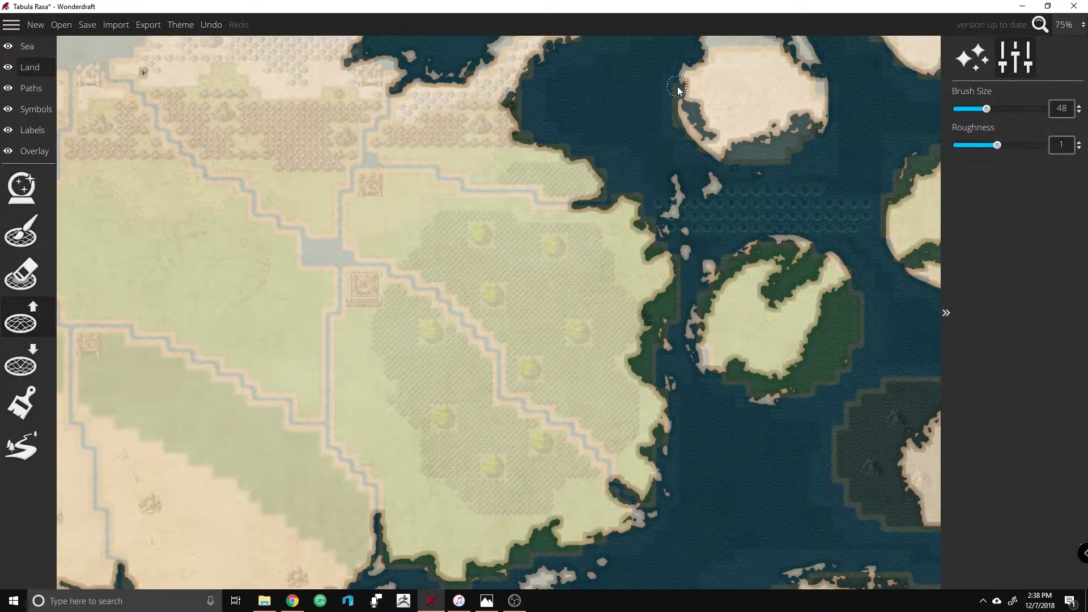
# Step: Raise a branching islet chain with brush size 20 between the snowy mainland's eastern cape and the pale island
pyautogui.scroll(-5, 548, 266)
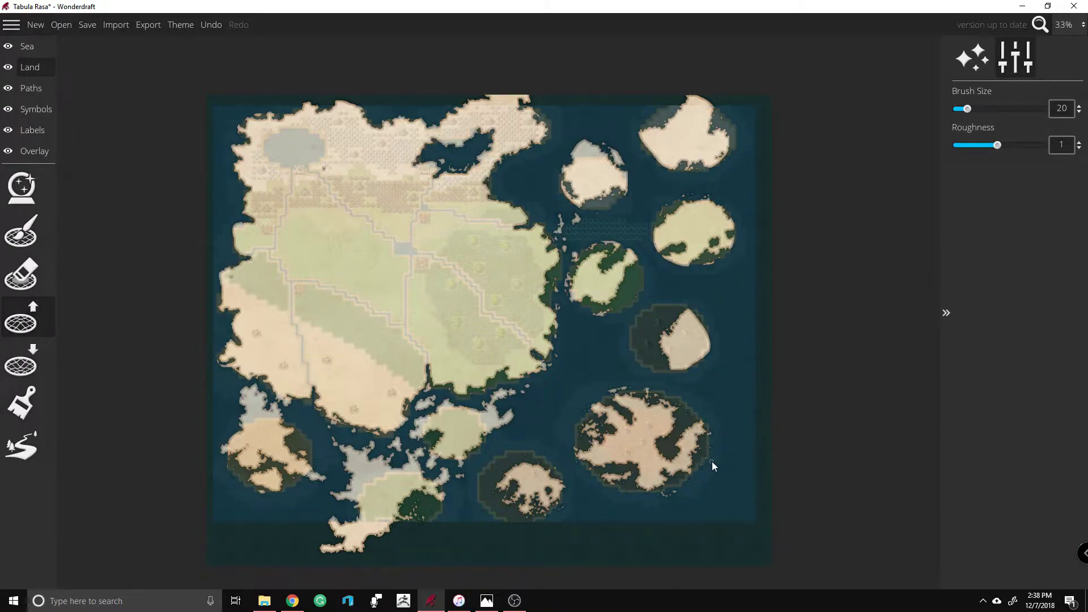
pyautogui.scroll(5, 723, 518)
pyautogui.scroll(-7, 725, 502)
pyautogui.scroll(6, 652, 147)
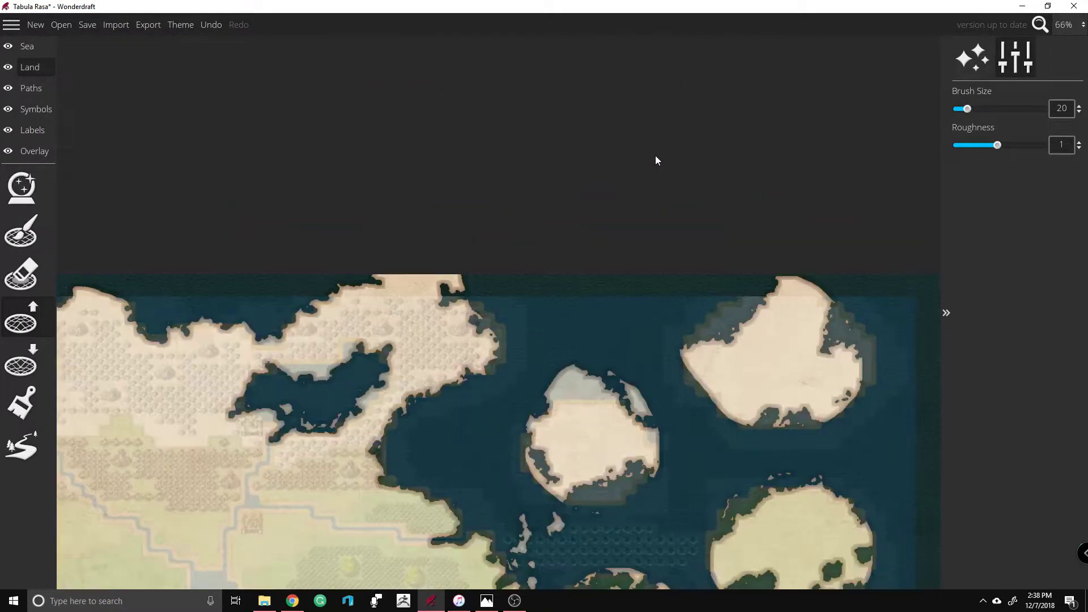
pyautogui.scroll(-3, 661, 262)
pyautogui.scroll(5, 678, 308)
pyautogui.scroll(-3, 590, 255)
pyautogui.scroll(3, 594, 258)
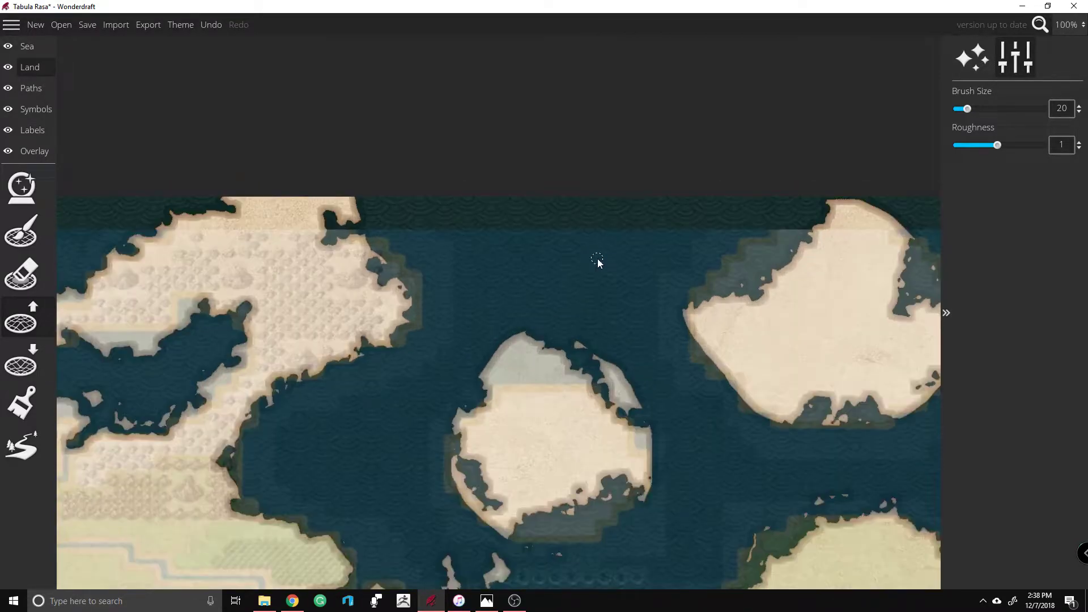
pyautogui.scroll(1, 596, 260)
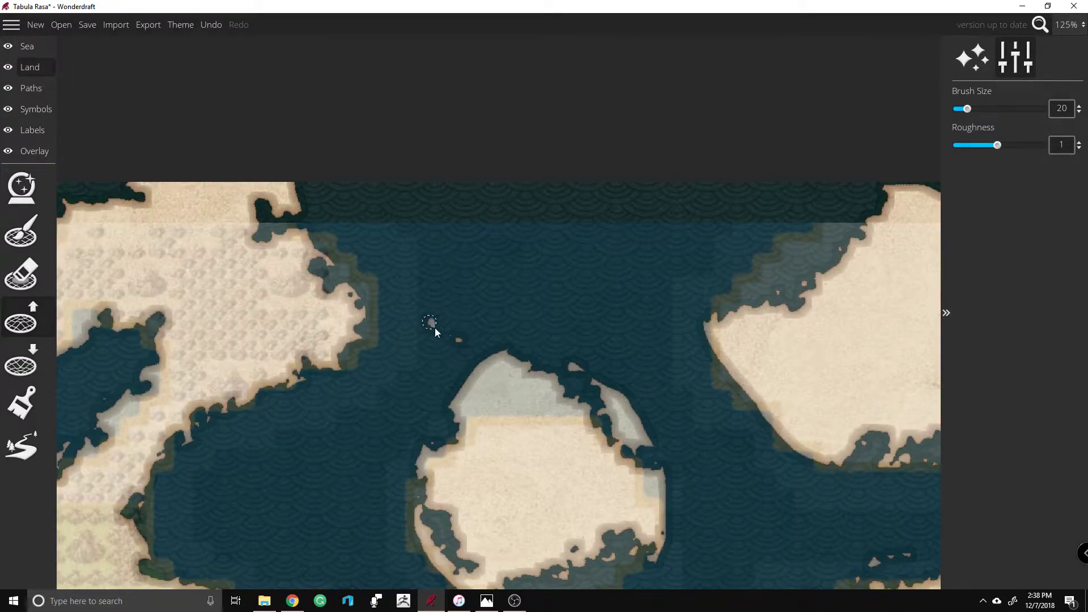
pyautogui.moveTo(417, 333)
pyautogui.mouseDown()
pyautogui.moveTo(400, 339)
pyautogui.moveTo(423, 324)
pyautogui.moveTo(456, 347)
pyautogui.mouseUp()
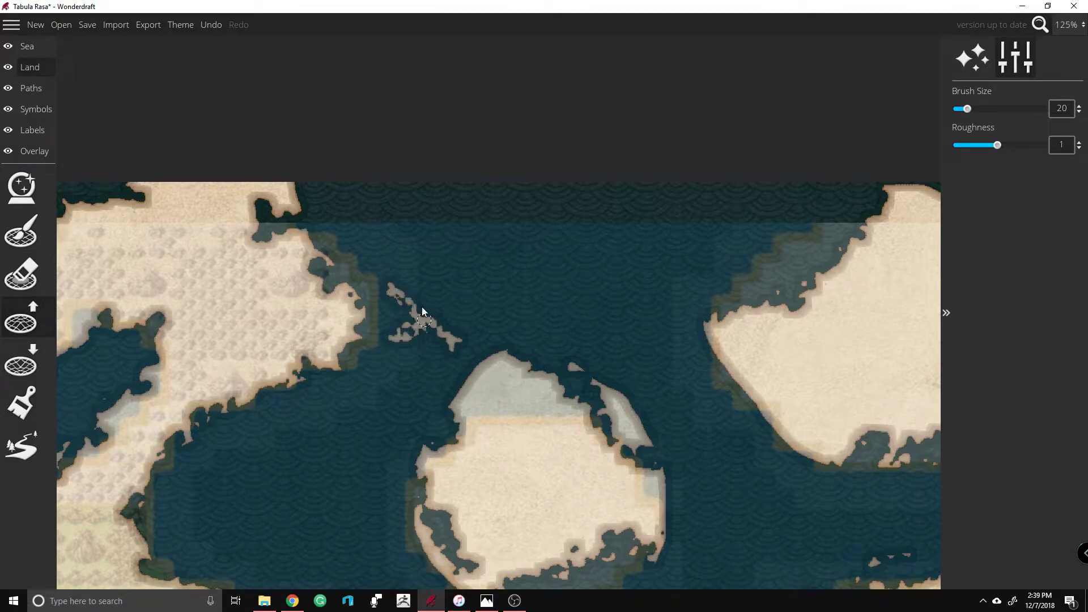
# Step: Extend the islet chain northward and, with brush size 65, raise broad land joining it to the pale island's northern end
pyautogui.moveTo(422, 311)
pyautogui.mouseDown()
pyautogui.moveTo(434, 337)
pyautogui.moveTo(446, 327)
pyautogui.moveTo(449, 313)
pyautogui.moveTo(431, 293)
pyautogui.moveTo(439, 311)
pyautogui.moveTo(434, 277)
pyautogui.mouseUp()
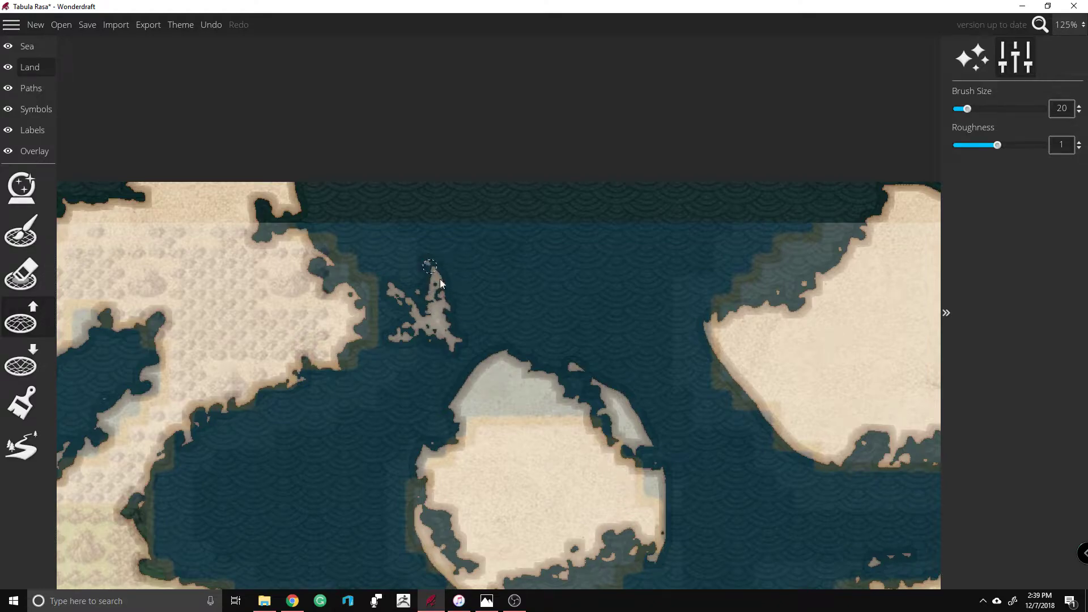
pyautogui.moveTo(468, 352)
pyautogui.mouseDown()
pyautogui.moveTo(452, 378)
pyautogui.moveTo(463, 360)
pyautogui.mouseUp()
pyautogui.moveTo(967, 109); pyautogui.dragTo(999, 109)
pyautogui.moveTo(482, 332)
pyautogui.mouseDown()
pyautogui.moveTo(525, 356)
pyautogui.moveTo(490, 356)
pyautogui.moveTo(495, 329)
pyautogui.moveTo(537, 311)
pyautogui.moveTo(452, 296)
pyautogui.moveTo(444, 273)
pyautogui.moveTo(363, 229)
pyautogui.moveTo(421, 310)
pyautogui.moveTo(470, 338)
pyautogui.moveTo(497, 318)
pyautogui.moveTo(465, 323)
pyautogui.moveTo(458, 346)
pyautogui.moveTo(587, 288)
pyautogui.moveTo(542, 340)
pyautogui.moveTo(576, 387)
pyautogui.moveTo(468, 462)
pyautogui.moveTo(397, 459)
pyautogui.moveTo(386, 437)
pyautogui.moveTo(427, 458)
pyautogui.moveTo(410, 441)
pyautogui.moveTo(454, 445)
pyautogui.moveTo(466, 427)
pyautogui.moveTo(491, 346)
pyautogui.moveTo(470, 306)
pyautogui.mouseUp()
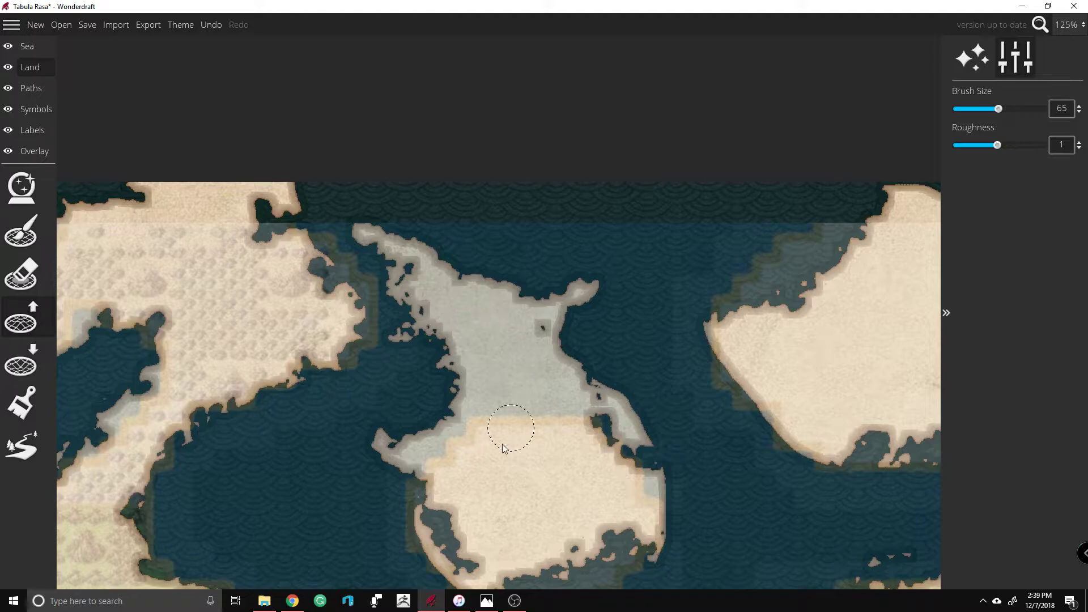
# Step: Raise capes on the pale island's southern and eastern shores and narrow peninsulas along the northeastern island's western coast
pyautogui.press('Down')
pyautogui.press('Down')
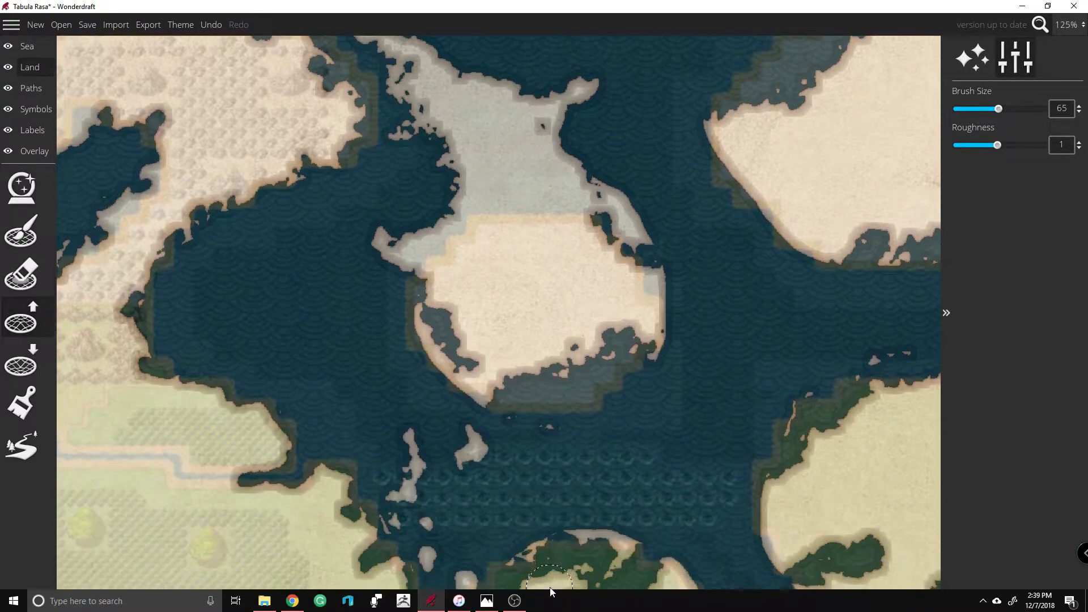
pyautogui.moveTo(488, 386)
pyautogui.mouseDown()
pyautogui.moveTo(505, 358)
pyautogui.moveTo(542, 374)
pyautogui.moveTo(549, 342)
pyautogui.moveTo(581, 316)
pyautogui.moveTo(595, 283)
pyautogui.mouseUp()
pyautogui.moveTo(680, 132)
pyautogui.mouseDown()
pyautogui.moveTo(704, 107)
pyautogui.moveTo(697, 99)
pyautogui.moveTo(725, 169)
pyautogui.moveTo(742, 151)
pyautogui.moveTo(768, 196)
pyautogui.moveTo(738, 129)
pyautogui.moveTo(774, 191)
pyautogui.moveTo(739, 229)
pyautogui.mouseUp()
pyautogui.click(678, 232)
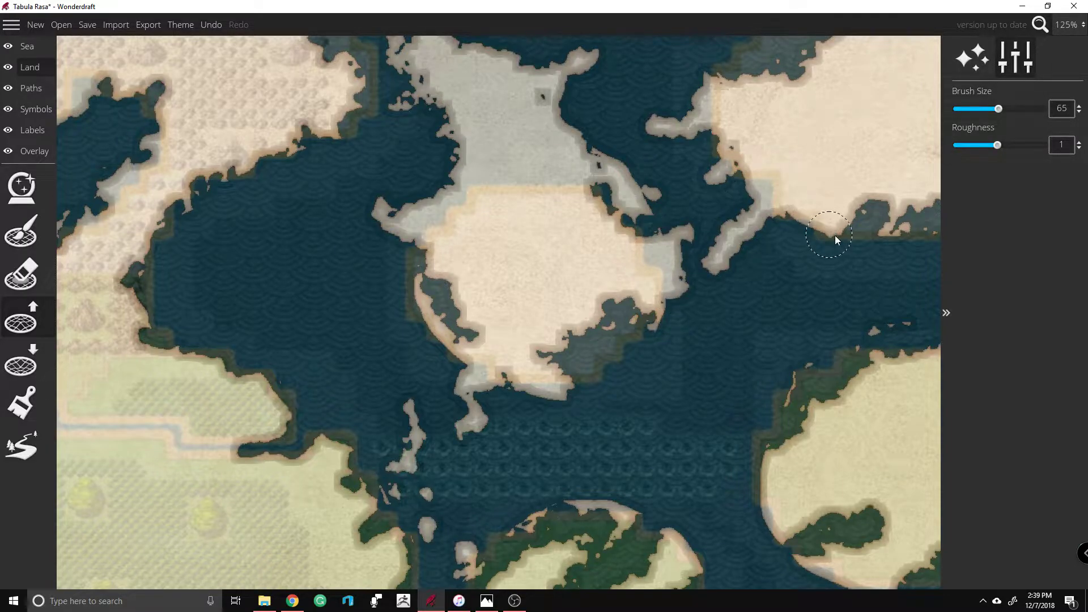
# Step: Extend the northeastern island's northern end up to the map's edge, adding a small cape on its eastern side
pyautogui.press('w')
pyautogui.press('w')
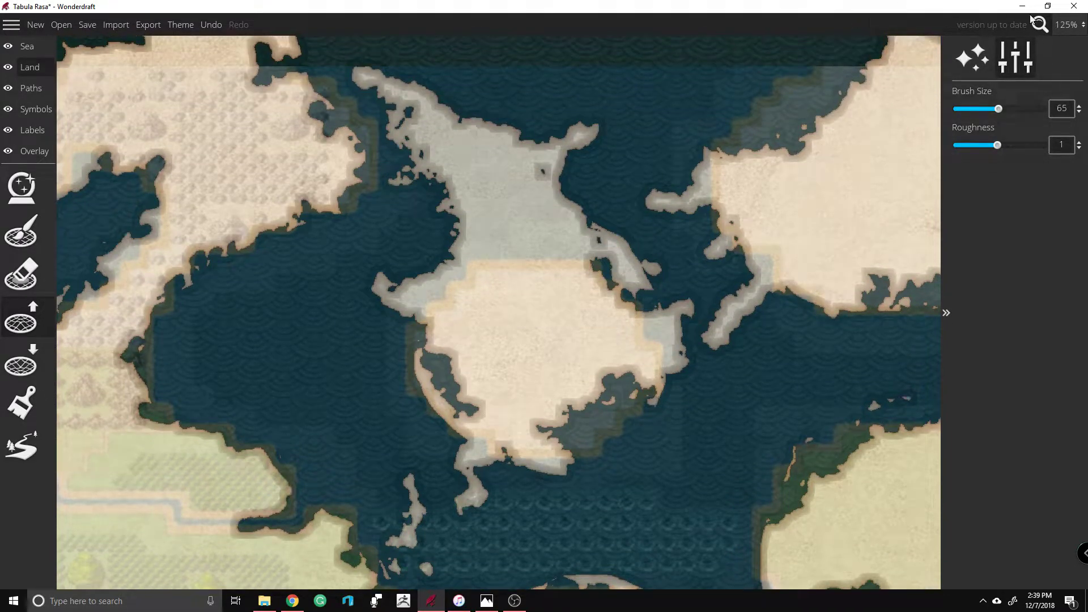
pyautogui.press('w')
pyautogui.press('d')
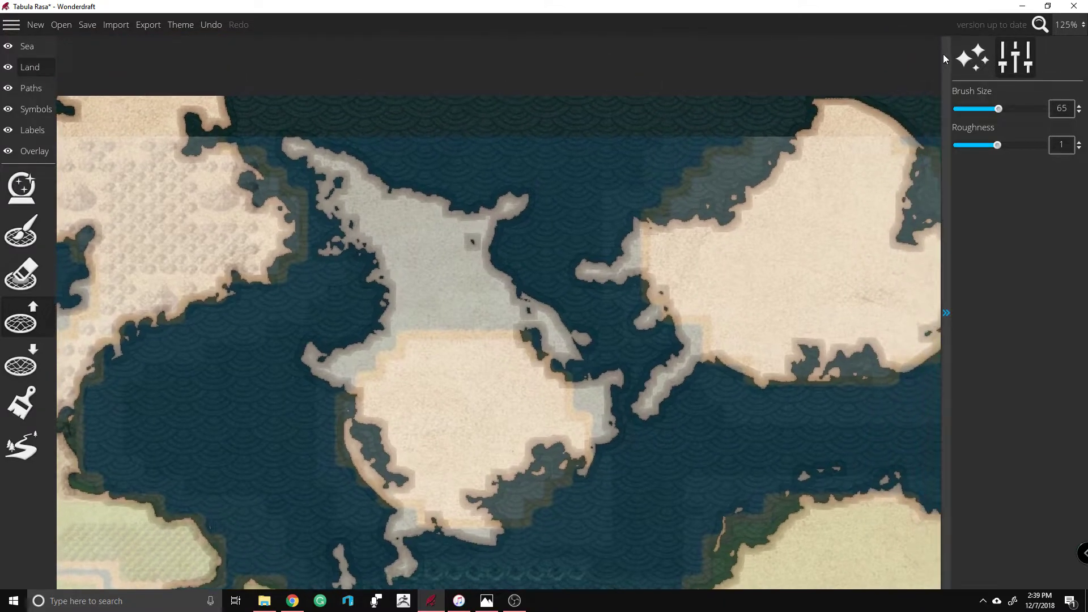
pyautogui.press('w')
pyautogui.press('d')
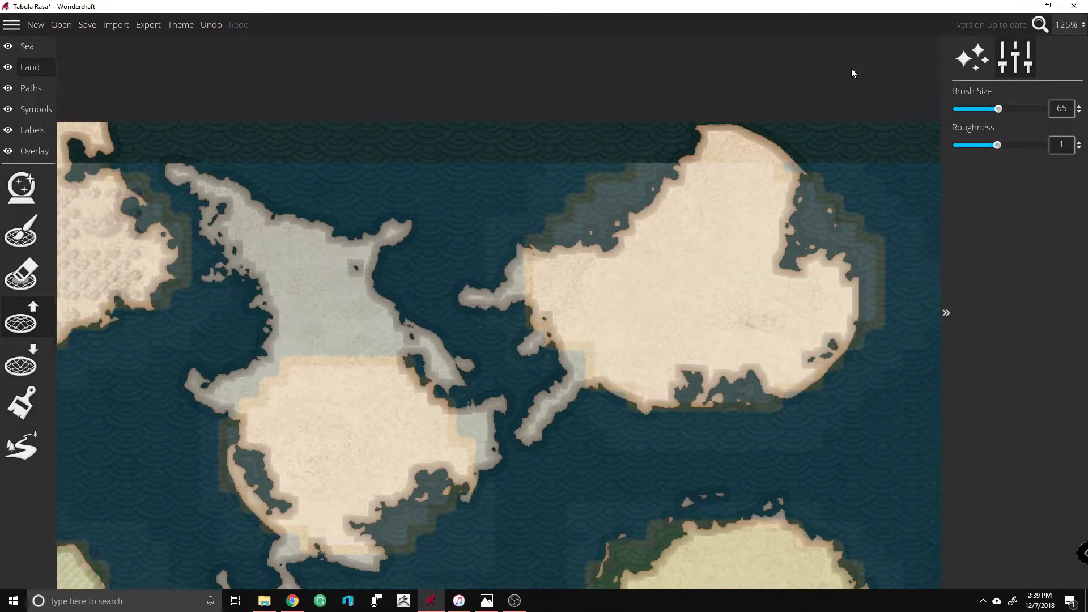
pyautogui.moveTo(635, 244)
pyautogui.mouseDown()
pyautogui.moveTo(631, 205)
pyautogui.moveTo(648, 180)
pyautogui.moveTo(669, 200)
pyautogui.moveTo(685, 180)
pyautogui.moveTo(653, 136)
pyautogui.moveTo(706, 129)
pyautogui.moveTo(745, 182)
pyautogui.moveTo(750, 275)
pyautogui.moveTo(795, 214)
pyautogui.moveTo(860, 163)
pyautogui.moveTo(799, 177)
pyautogui.moveTo(837, 134)
pyautogui.moveTo(776, 167)
pyautogui.moveTo(752, 168)
pyautogui.moveTo(728, 149)
pyautogui.moveTo(764, 138)
pyautogui.moveTo(762, 168)
pyautogui.moveTo(808, 193)
pyautogui.moveTo(770, 162)
pyautogui.moveTo(833, 155)
pyautogui.mouseUp()
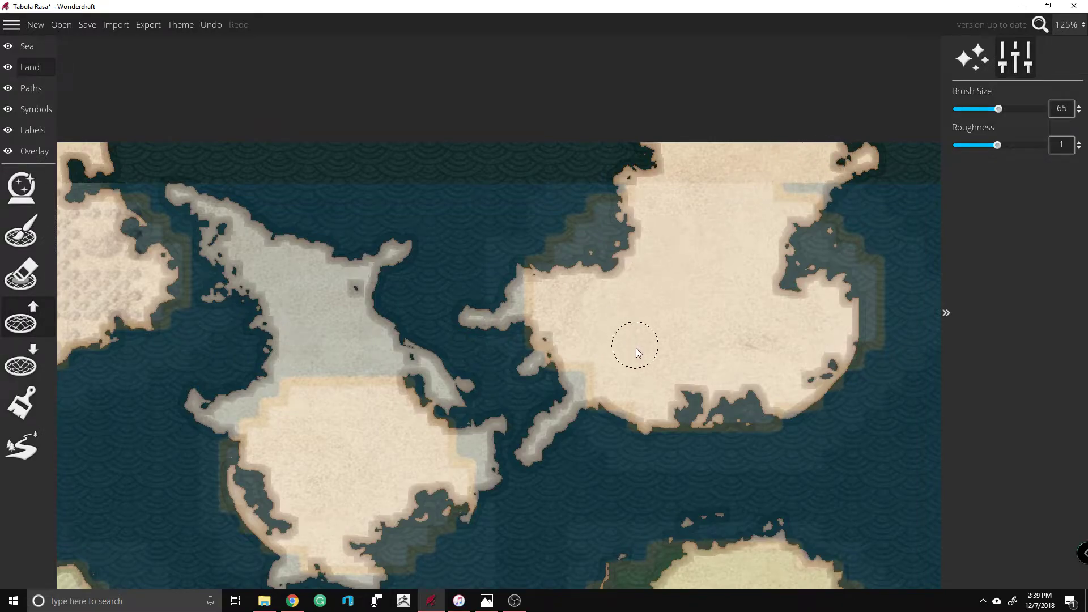
# Step: Thicken the northeastern island's western coast and raise islets leading north to a strip of land at the map's edge
pyautogui.moveTo(621, 413)
pyautogui.mouseDown()
pyautogui.moveTo(570, 395)
pyautogui.moveTo(559, 364)
pyautogui.moveTo(562, 372)
pyautogui.moveTo(493, 374)
pyautogui.moveTo(570, 310)
pyautogui.moveTo(562, 328)
pyautogui.moveTo(572, 301)
pyautogui.moveTo(514, 270)
pyautogui.moveTo(498, 244)
pyautogui.moveTo(515, 238)
pyautogui.moveTo(545, 269)
pyautogui.moveTo(607, 267)
pyautogui.mouseUp()
pyautogui.click(492, 200)
pyautogui.click(519, 161)
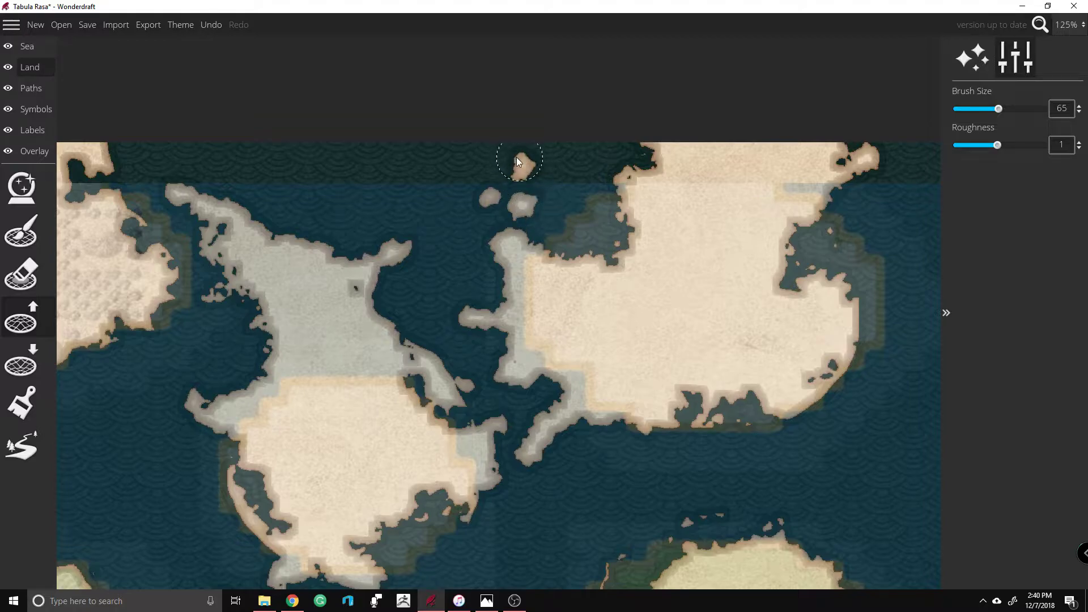
pyautogui.moveTo(459, 146); pyautogui.dragTo(547, 144)
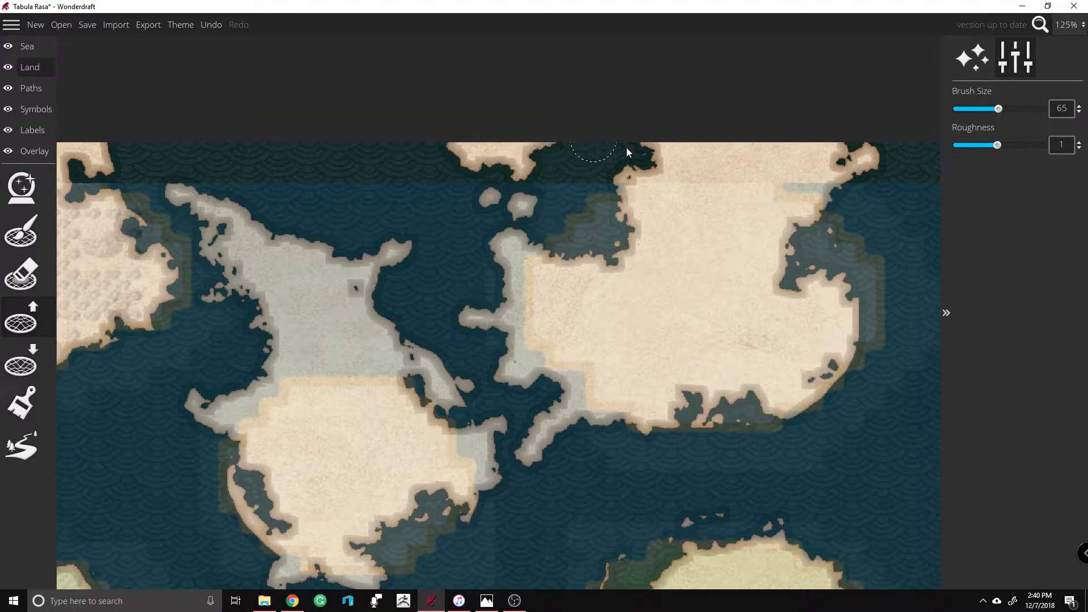
# Step: Raise a pointed eastern peninsula and ragged southern capes on the northeastern island
pyautogui.moveTo(836, 327)
pyautogui.mouseDown()
pyautogui.moveTo(871, 354)
pyautogui.moveTo(831, 357)
pyautogui.moveTo(874, 351)
pyautogui.moveTo(881, 326)
pyautogui.moveTo(856, 314)
pyautogui.moveTo(853, 296)
pyautogui.moveTo(885, 317)
pyautogui.moveTo(925, 315)
pyautogui.mouseUp()
pyautogui.press('d')
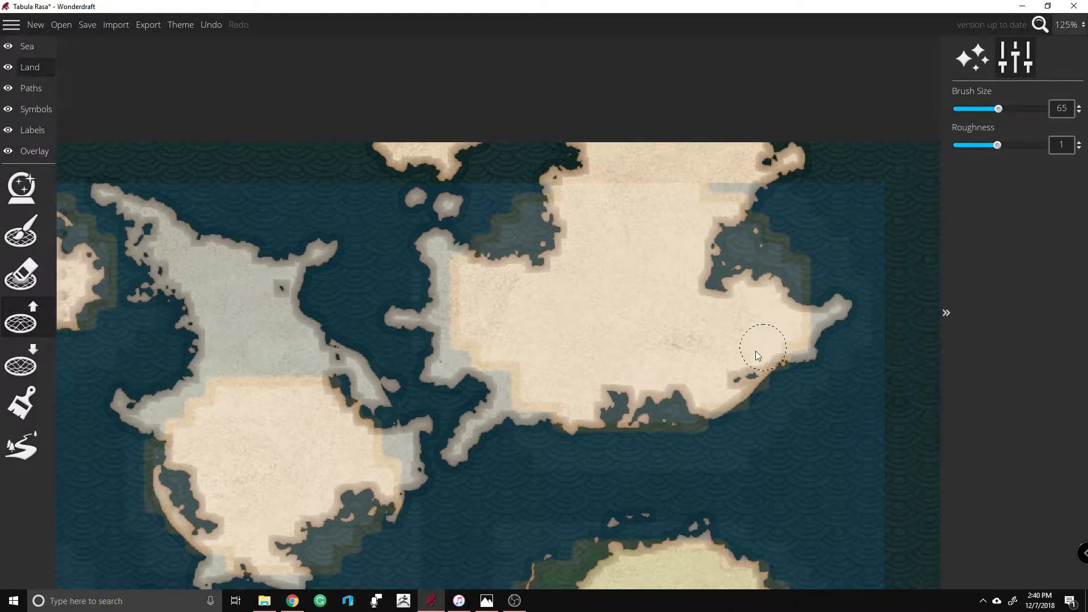
pyautogui.moveTo(731, 418)
pyautogui.mouseDown()
pyautogui.moveTo(727, 396)
pyautogui.moveTo(753, 374)
pyautogui.moveTo(699, 375)
pyautogui.moveTo(690, 392)
pyautogui.moveTo(629, 412)
pyautogui.moveTo(672, 442)
pyautogui.moveTo(610, 393)
pyautogui.moveTo(636, 398)
pyautogui.moveTo(748, 301)
pyautogui.mouseUp()
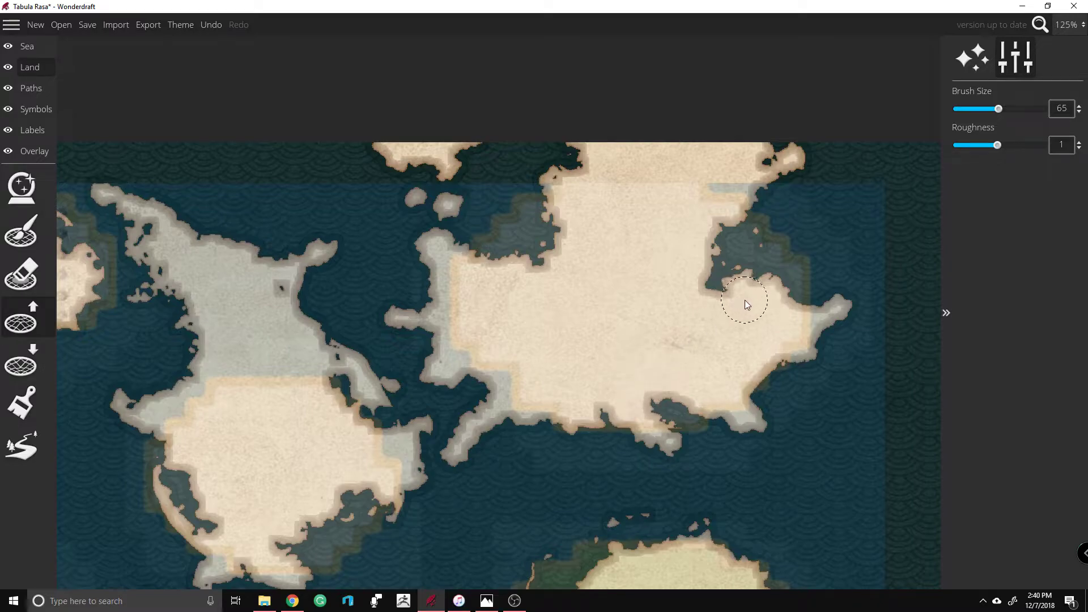
# Step: With brush size 57, raise capes along the eastern green island's northern and eastern coasts and a bump on the neighbouring green island's northern shore
pyautogui.press('s')
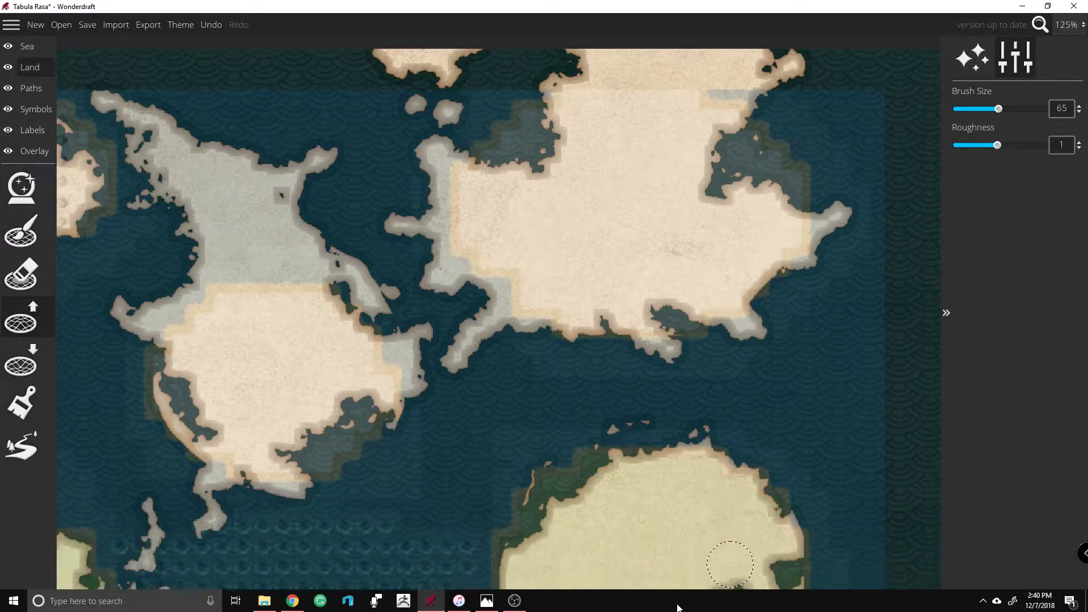
pyautogui.scroll(-2, 524, 355)
pyautogui.scroll(-5, 523, 355)
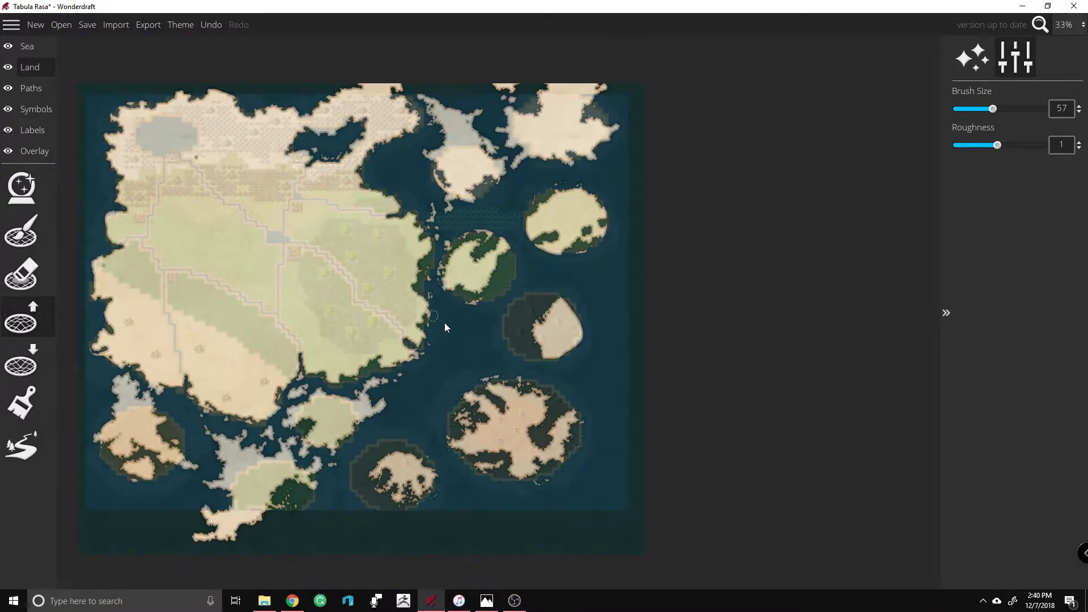
pyautogui.scroll(2, 355, 233)
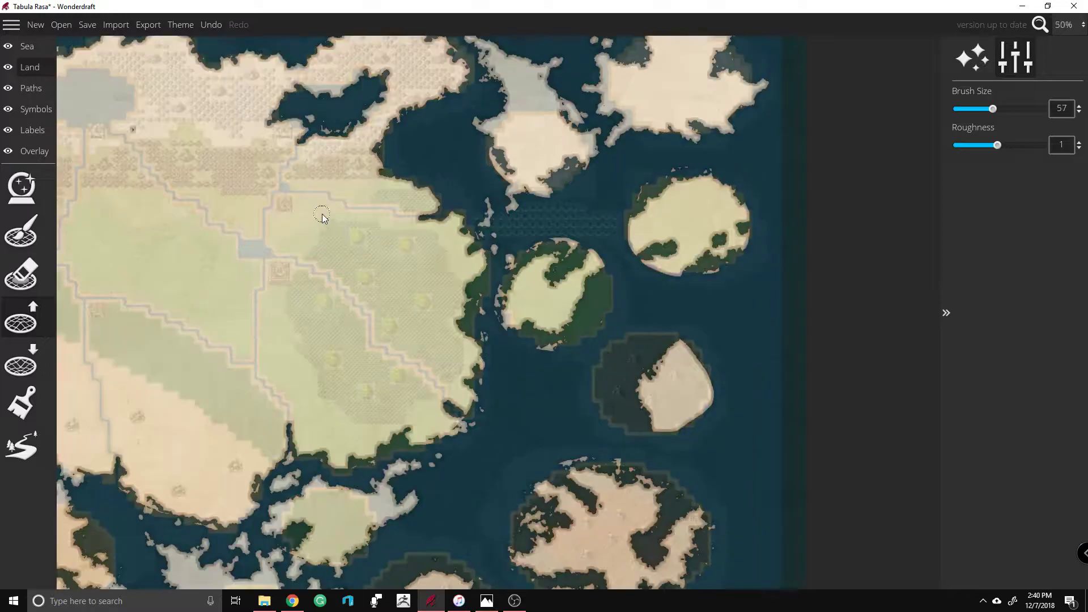
pyautogui.scroll(-2, 321, 213)
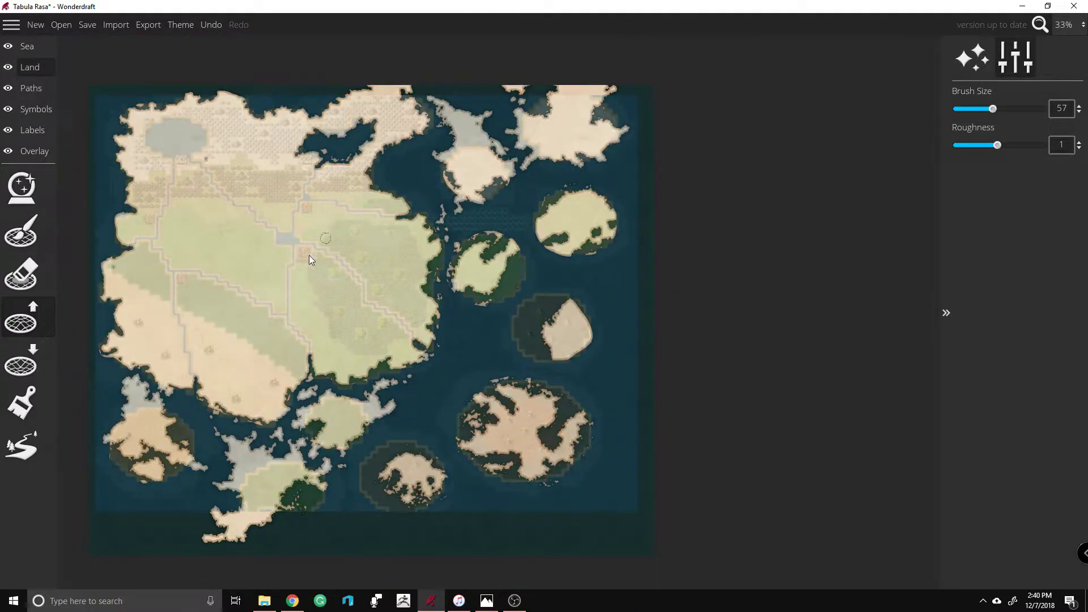
pyautogui.scroll(2, 464, 209)
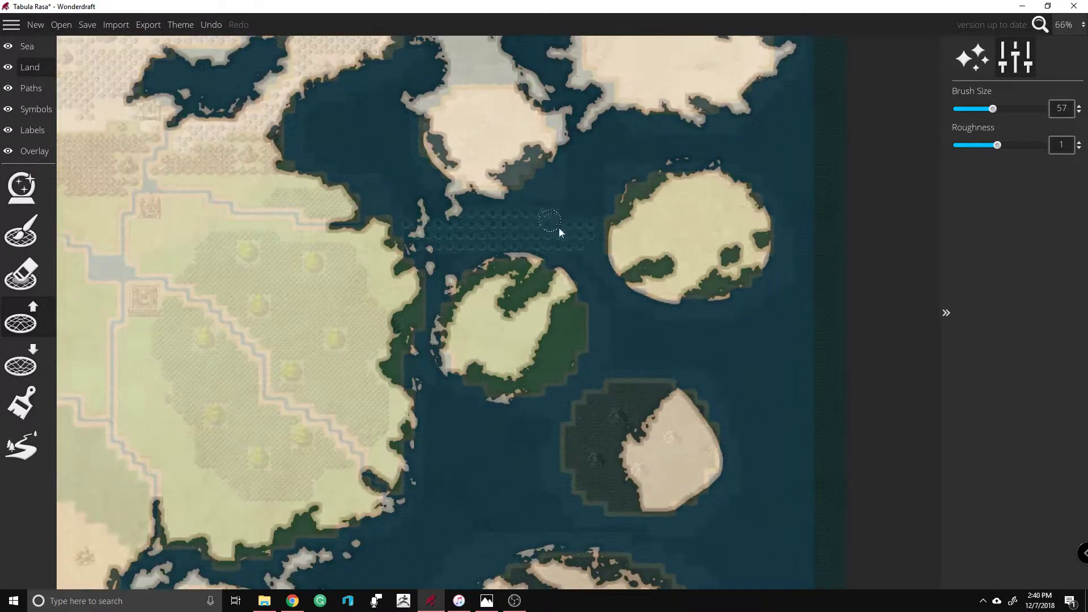
pyautogui.scroll(2, 582, 222)
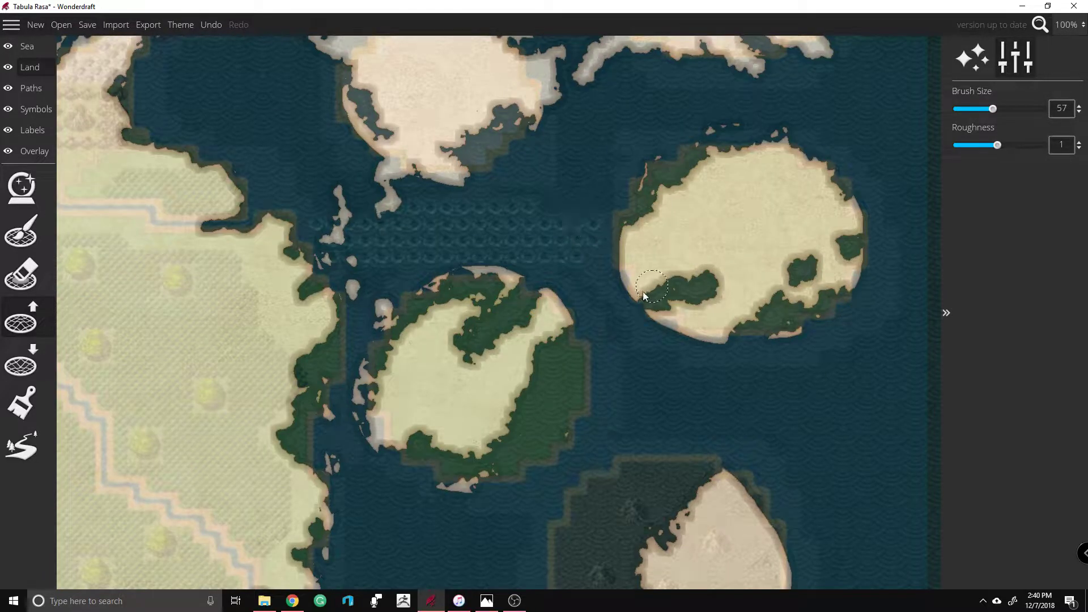
pyautogui.click(505, 262)
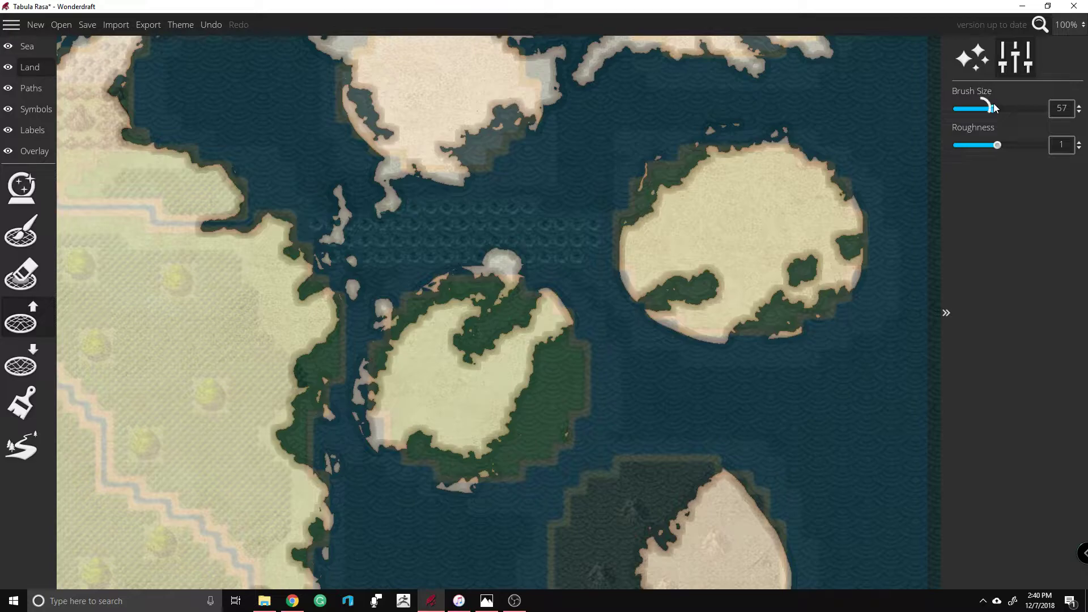
pyautogui.moveTo(801, 124)
pyautogui.mouseDown()
pyautogui.moveTo(830, 171)
pyautogui.moveTo(851, 279)
pyautogui.moveTo(876, 310)
pyautogui.moveTo(859, 213)
pyautogui.moveTo(886, 170)
pyautogui.moveTo(861, 199)
pyautogui.mouseUp()
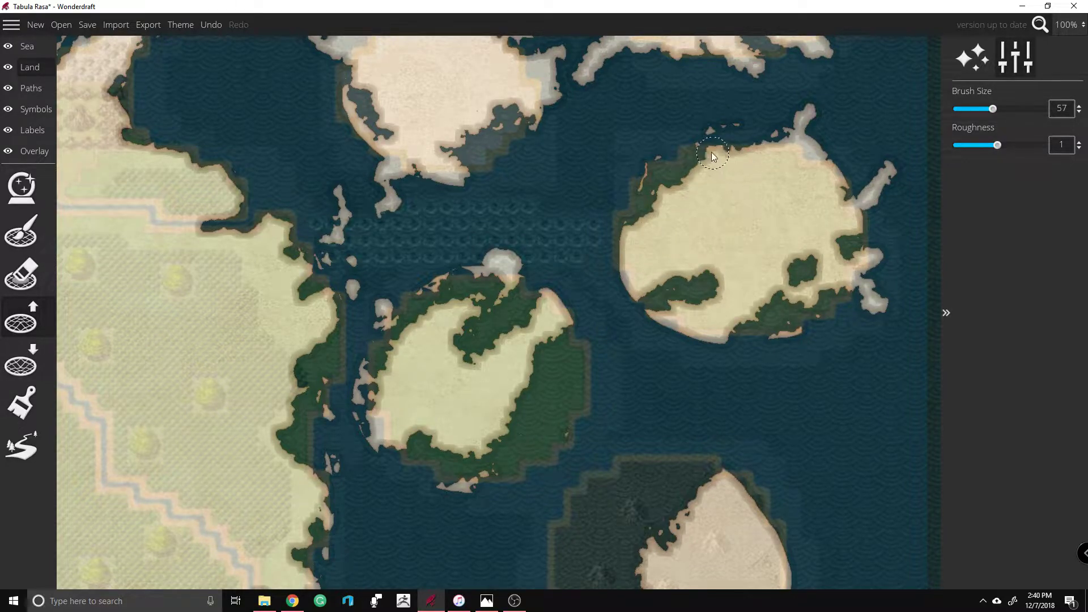
pyautogui.moveTo(726, 140); pyautogui.dragTo(847, 118)
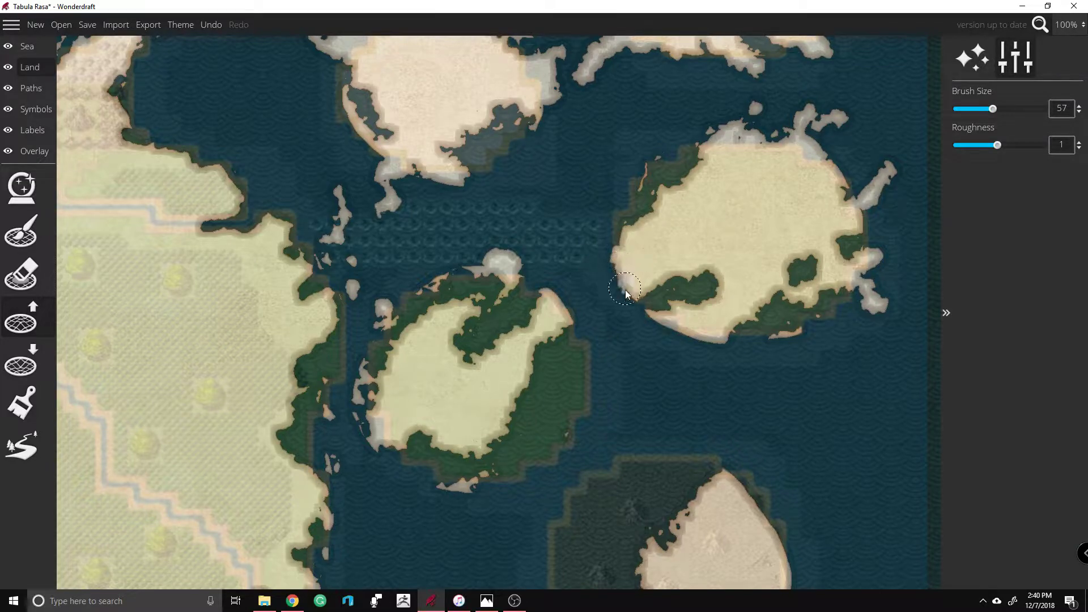
# Step: Raise capes on the eastern green island's western and southern coasts and fill out its northeastern corner with branching land
pyautogui.moveTo(626, 291); pyautogui.dragTo(621, 306)
pyautogui.moveTo(675, 200)
pyautogui.mouseDown()
pyautogui.moveTo(640, 185)
pyautogui.moveTo(656, 155)
pyautogui.moveTo(696, 127)
pyautogui.moveTo(739, 113)
pyautogui.moveTo(771, 146)
pyautogui.moveTo(818, 140)
pyautogui.moveTo(890, 105)
pyautogui.moveTo(814, 157)
pyautogui.moveTo(818, 136)
pyautogui.moveTo(828, 168)
pyautogui.moveTo(848, 164)
pyautogui.moveTo(854, 182)
pyautogui.moveTo(872, 185)
pyautogui.moveTo(859, 185)
pyautogui.moveTo(833, 128)
pyautogui.moveTo(833, 153)
pyautogui.moveTo(864, 171)
pyautogui.moveTo(909, 152)
pyautogui.moveTo(861, 182)
pyautogui.mouseUp()
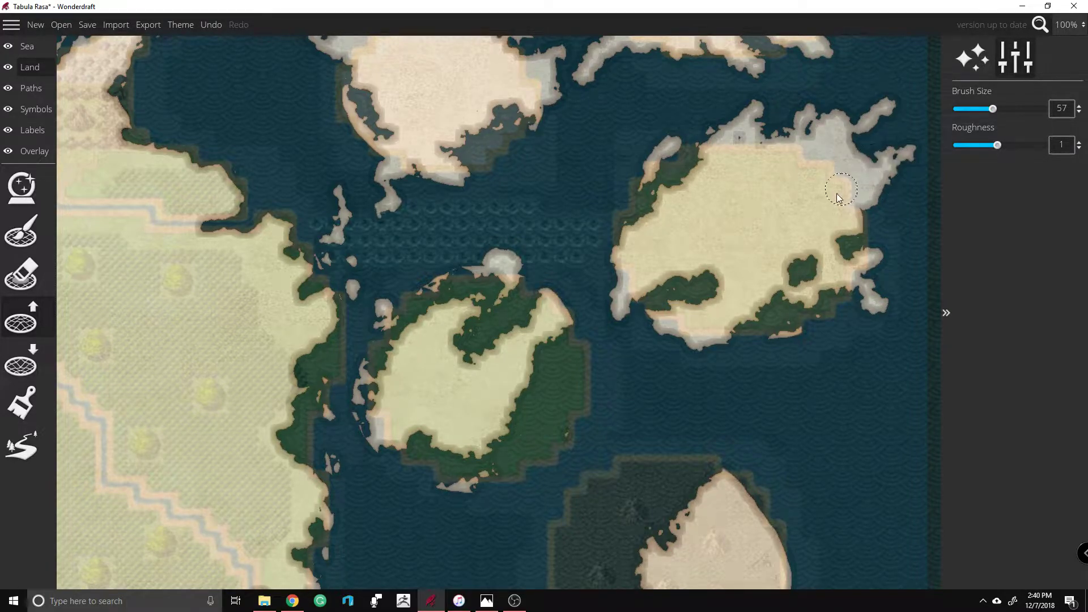
pyautogui.moveTo(853, 221)
pyautogui.mouseDown()
pyautogui.moveTo(875, 218)
pyautogui.moveTo(853, 220)
pyautogui.mouseUp()
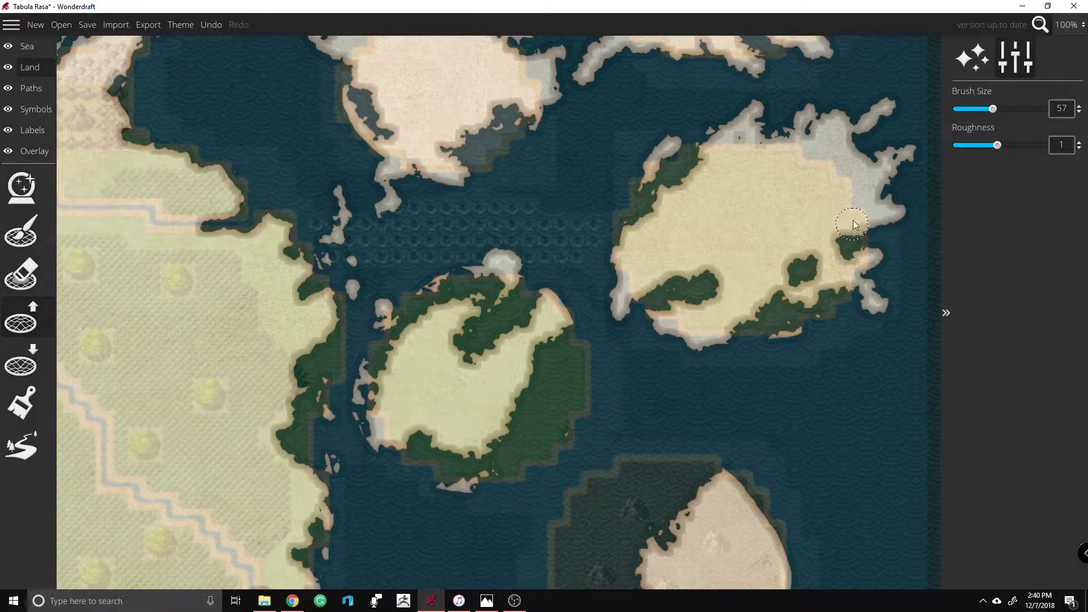
# Step: Reshape the green island off the mainland's eastern coast with northern and southern peninsulas, a southwestern headland and a filled-in interior
pyautogui.moveTo(561, 273)
pyautogui.mouseDown()
pyautogui.moveTo(561, 309)
pyautogui.moveTo(592, 270)
pyautogui.moveTo(584, 260)
pyautogui.moveTo(553, 288)
pyautogui.moveTo(564, 288)
pyautogui.moveTo(452, 417)
pyautogui.moveTo(469, 438)
pyautogui.moveTo(493, 442)
pyautogui.moveTo(486, 469)
pyautogui.moveTo(569, 402)
pyautogui.moveTo(512, 446)
pyautogui.mouseUp()
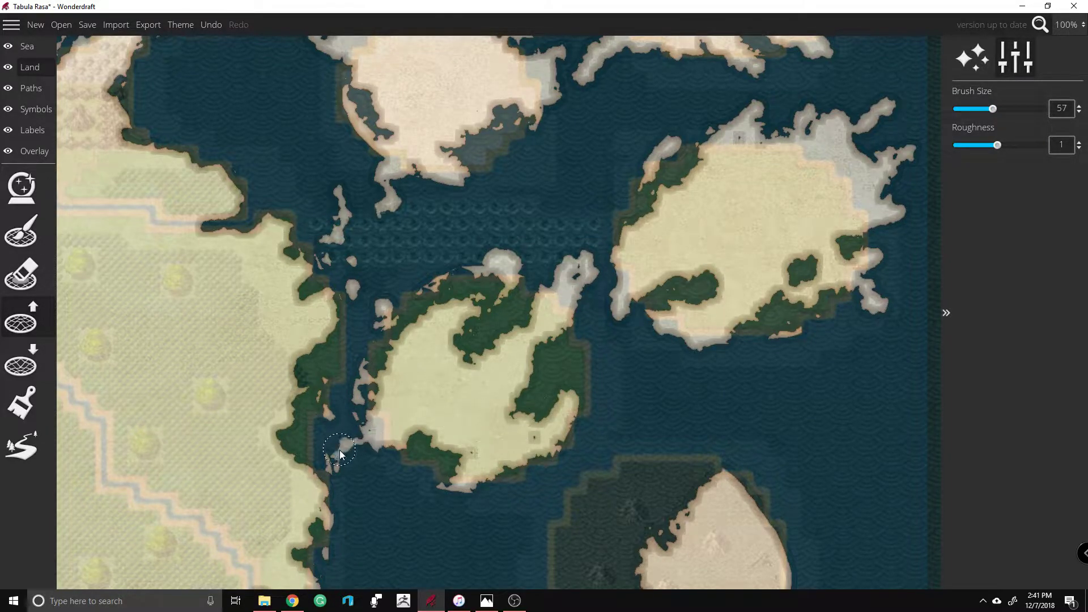
pyautogui.moveTo(373, 449)
pyautogui.mouseDown()
pyautogui.moveTo(340, 448)
pyautogui.moveTo(357, 397)
pyautogui.moveTo(380, 402)
pyautogui.moveTo(412, 356)
pyautogui.mouseUp()
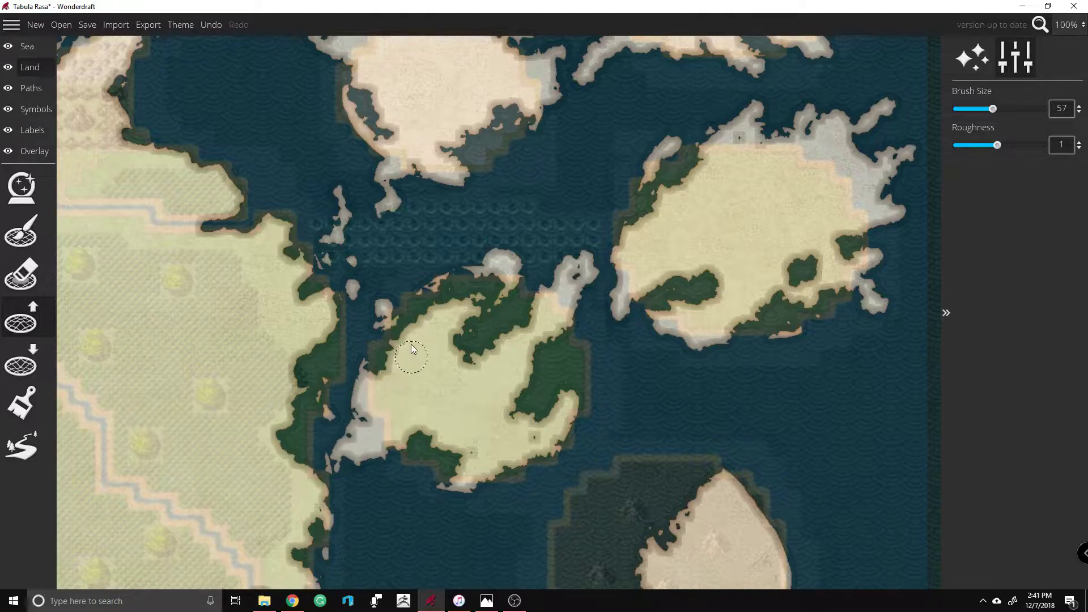
pyautogui.moveTo(409, 415); pyautogui.dragTo(469, 443)
pyautogui.moveTo(437, 315)
pyautogui.mouseDown()
pyautogui.moveTo(446, 283)
pyautogui.moveTo(434, 276)
pyautogui.moveTo(472, 212)
pyautogui.moveTo(440, 268)
pyautogui.moveTo(454, 307)
pyautogui.mouseUp()
pyautogui.moveTo(392, 344)
pyautogui.mouseDown()
pyautogui.moveTo(355, 321)
pyautogui.moveTo(369, 265)
pyautogui.mouseUp()
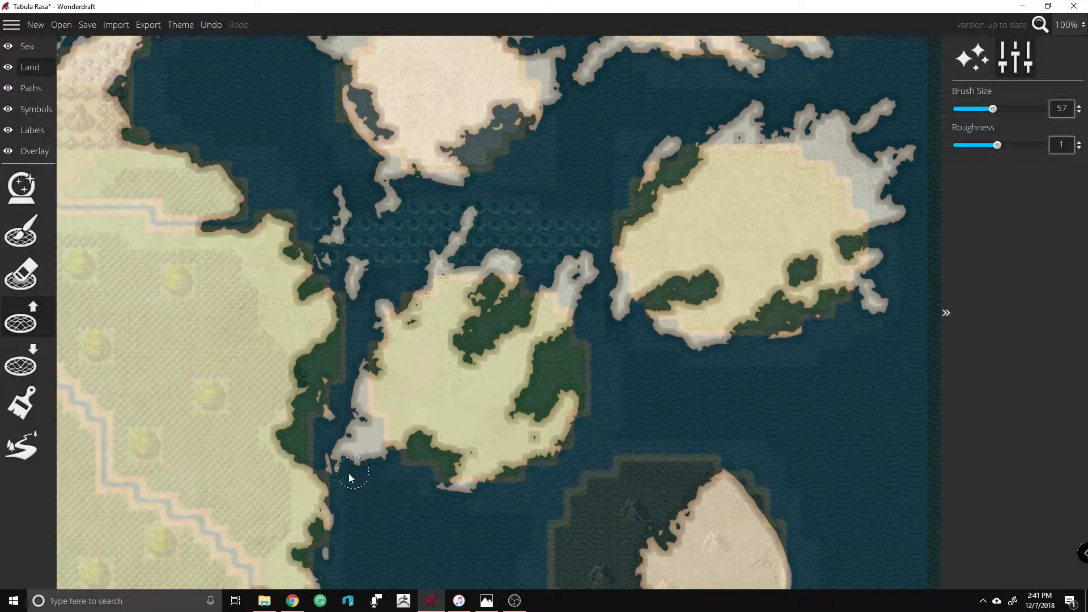
pyautogui.moveTo(378, 464)
pyautogui.mouseDown()
pyautogui.moveTo(390, 489)
pyautogui.moveTo(446, 483)
pyautogui.moveTo(410, 513)
pyautogui.moveTo(482, 486)
pyautogui.mouseUp()
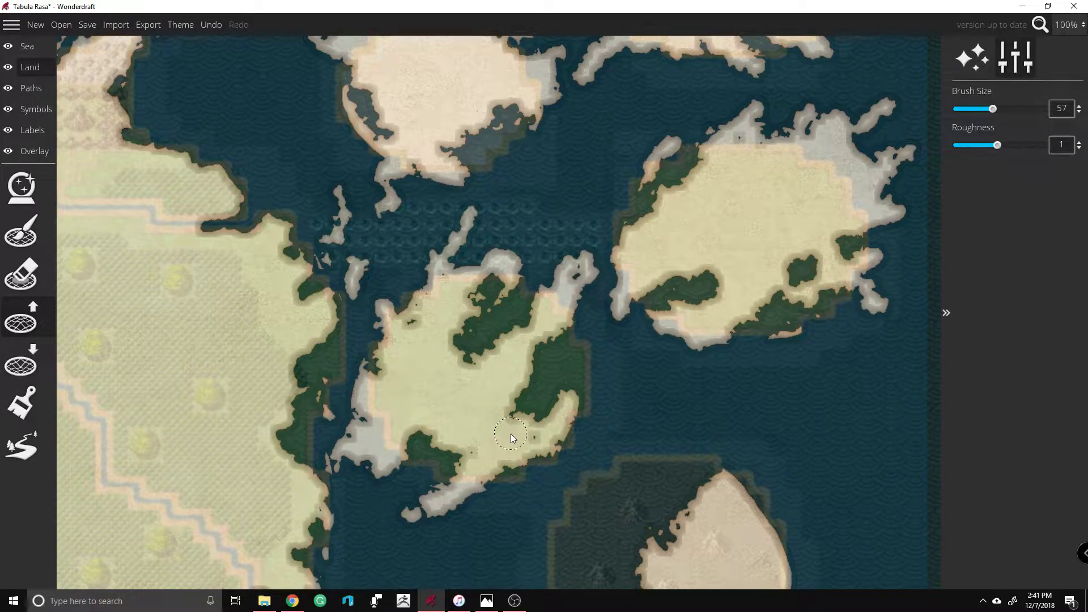
# Step: Erase the land of the two southeastern volcanic islands with eraser size 188
pyautogui.scroll(-1, 735, 577)
pyautogui.rightClick(794, 600)
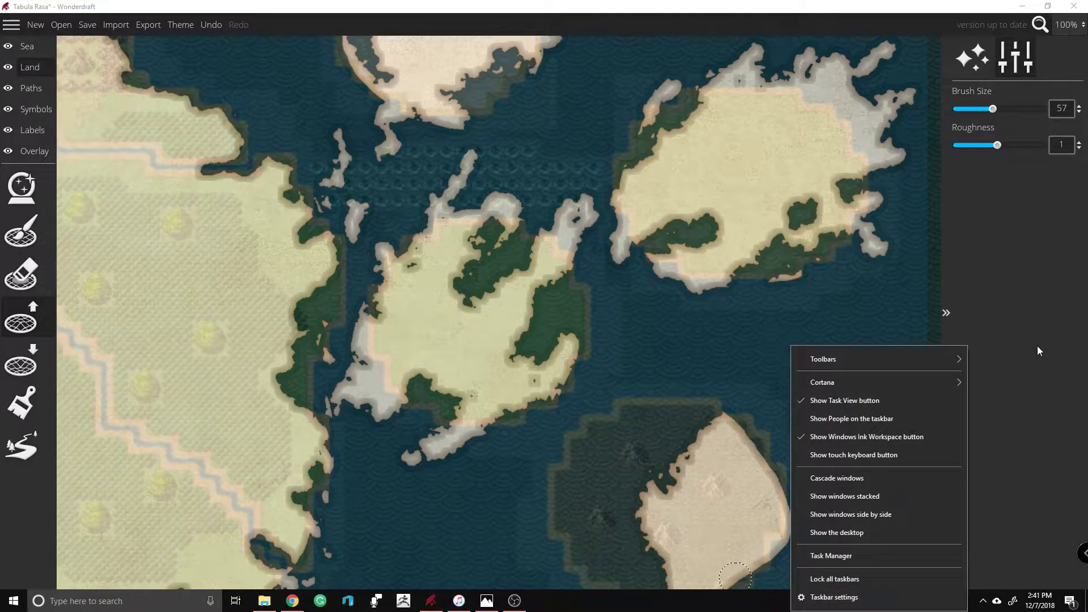
pyautogui.click(929, 517)
pyautogui.scroll(-2, 930, 517)
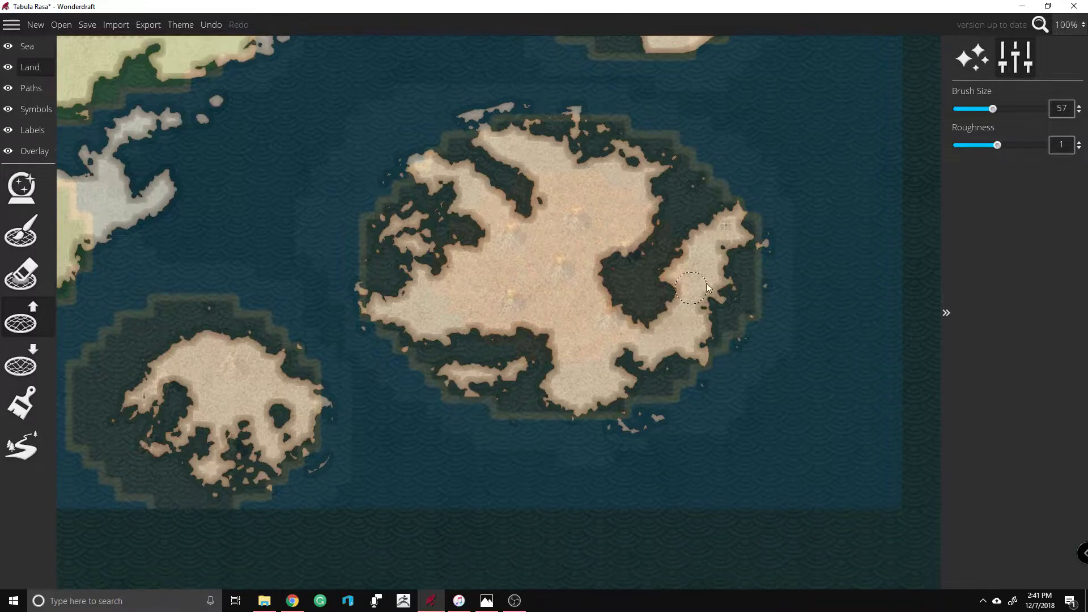
pyautogui.press('4')
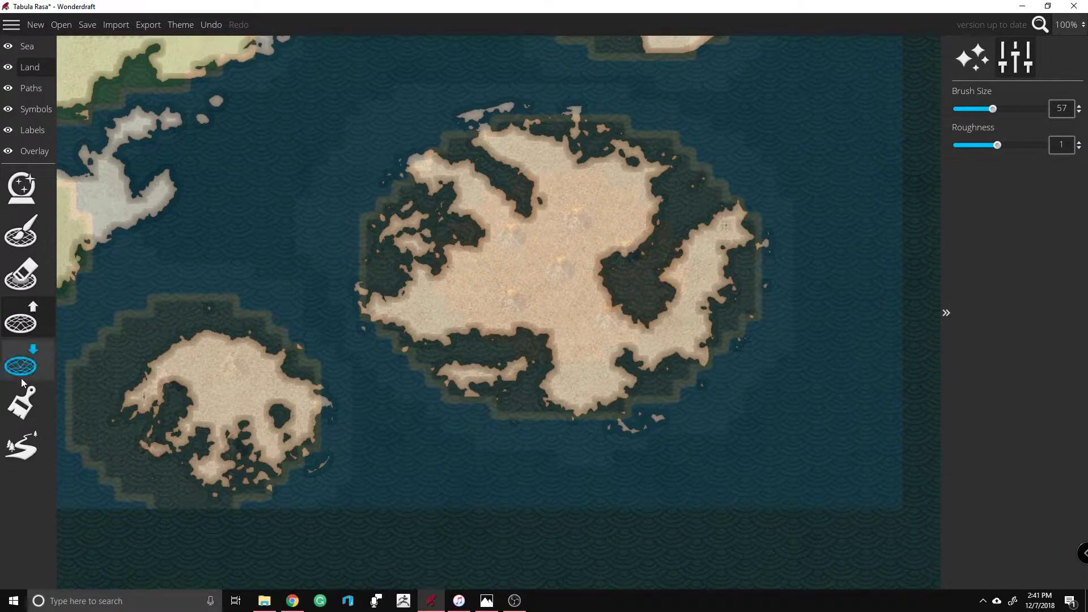
pyautogui.click(21, 277)
pyautogui.moveTo(977, 108); pyautogui.dragTo(1018, 108)
pyautogui.moveTo(561, 218)
pyautogui.mouseDown()
pyautogui.moveTo(629, 212)
pyautogui.moveTo(730, 269)
pyautogui.moveTo(437, 320)
pyautogui.moveTo(236, 332)
pyautogui.moveTo(269, 409)
pyautogui.moveTo(400, 201)
pyautogui.moveTo(427, 279)
pyautogui.moveTo(553, 146)
pyautogui.moveTo(522, 165)
pyautogui.moveTo(501, 241)
pyautogui.moveTo(511, 238)
pyautogui.mouseUp()
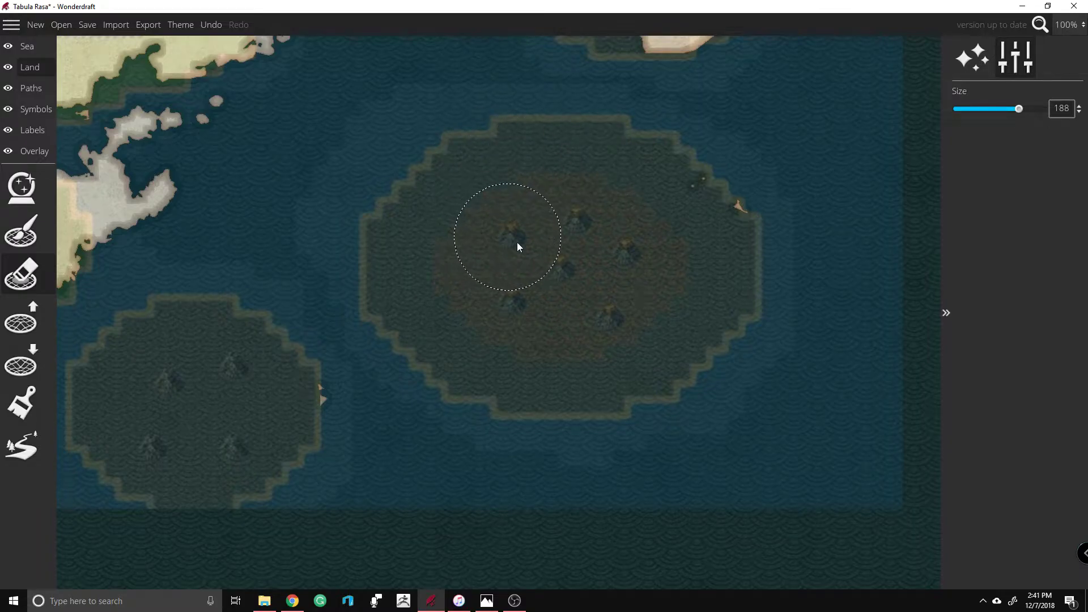
# Step: Erase the grey half-island north of the large volcanic island's outline and the land specks left around the cleared islands
pyautogui.scroll(-1, 389, 315)
pyautogui.scroll(-4, 573, 378)
pyautogui.scroll(-1, 574, 378)
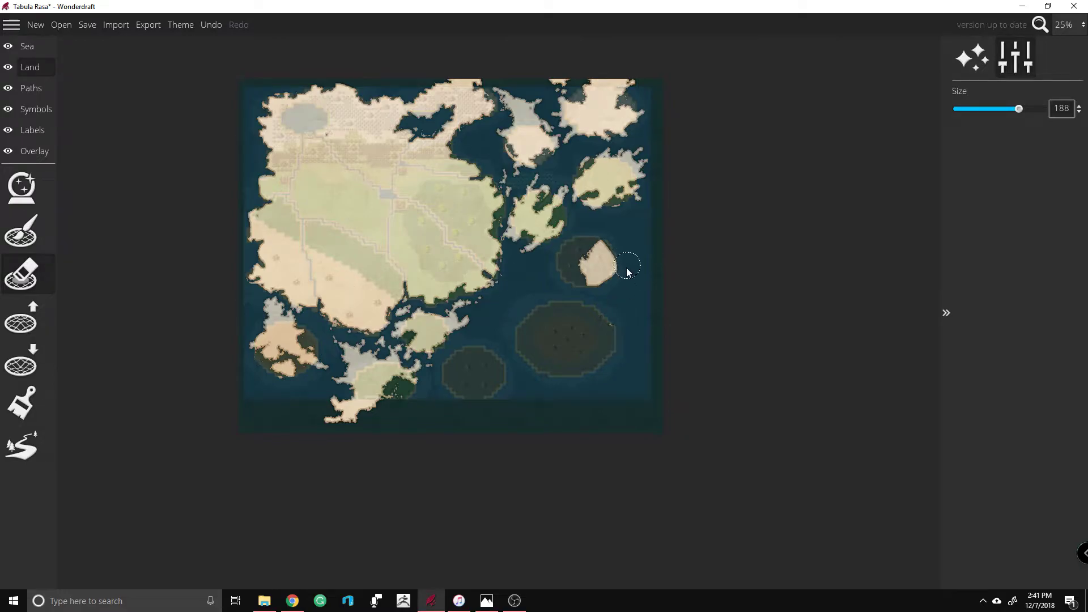
pyautogui.scroll(2, 632, 262)
pyautogui.moveTo(611, 253)
pyautogui.mouseDown()
pyautogui.moveTo(559, 307)
pyautogui.moveTo(549, 291)
pyautogui.moveTo(516, 289)
pyautogui.mouseUp()
pyautogui.scroll(-2, 672, 298)
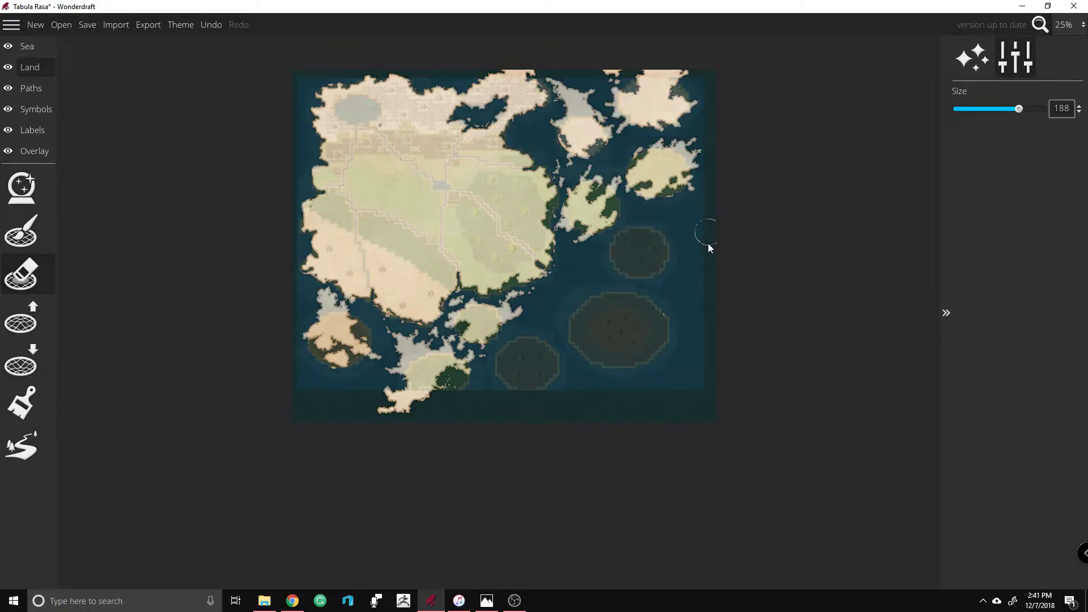
pyautogui.scroll(2, 844, 232)
pyautogui.scroll(-1, 772, 209)
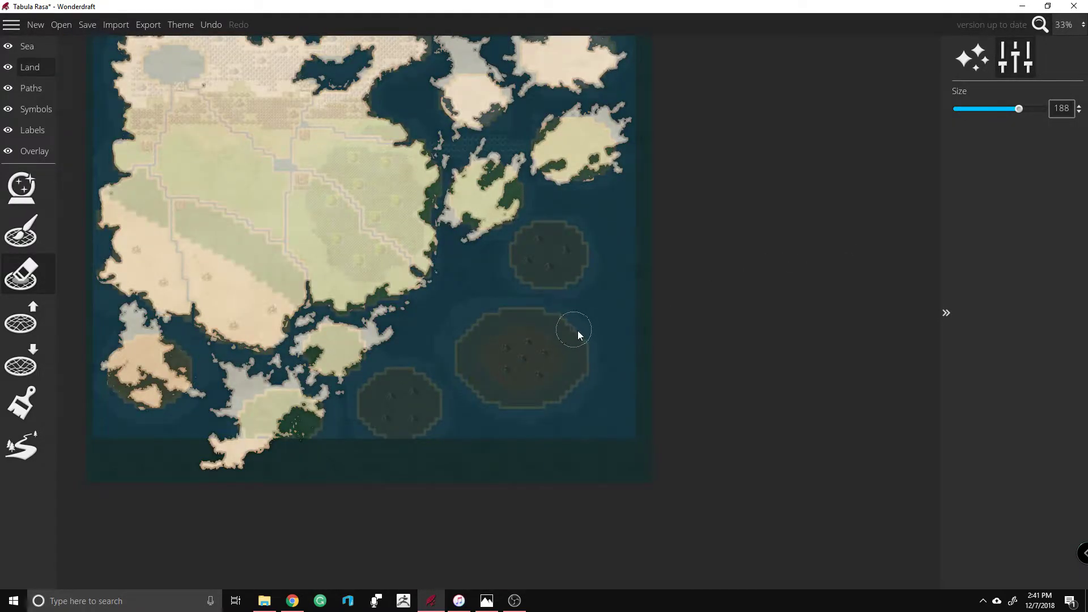
pyautogui.scroll(1, 607, 384)
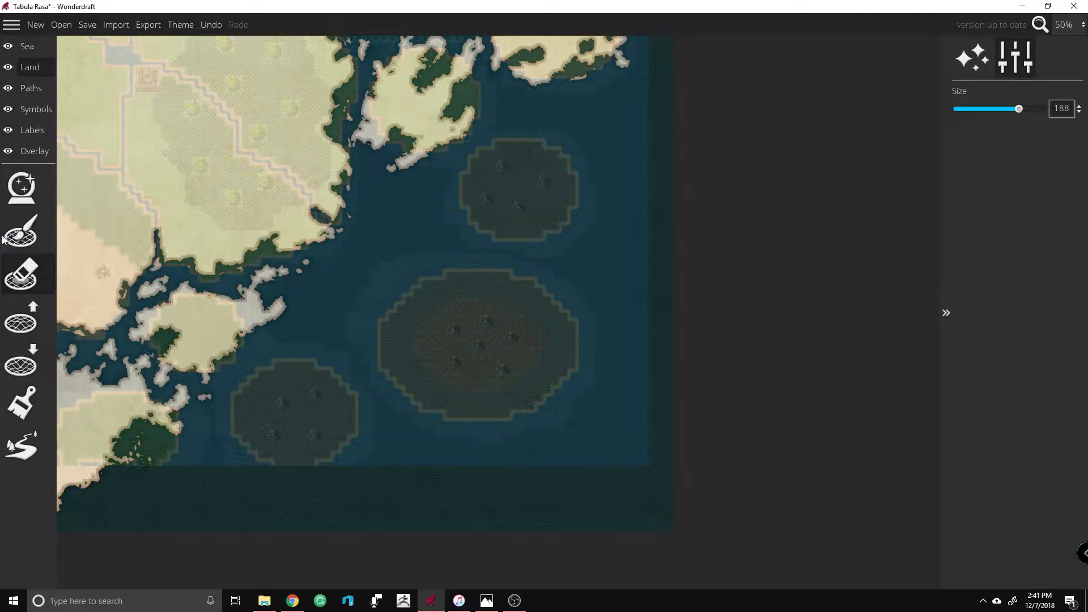
# Step: Raise a grey island off the southeastern edge of the large volcanic island's outline with brush size 111
pyautogui.click(21, 318)
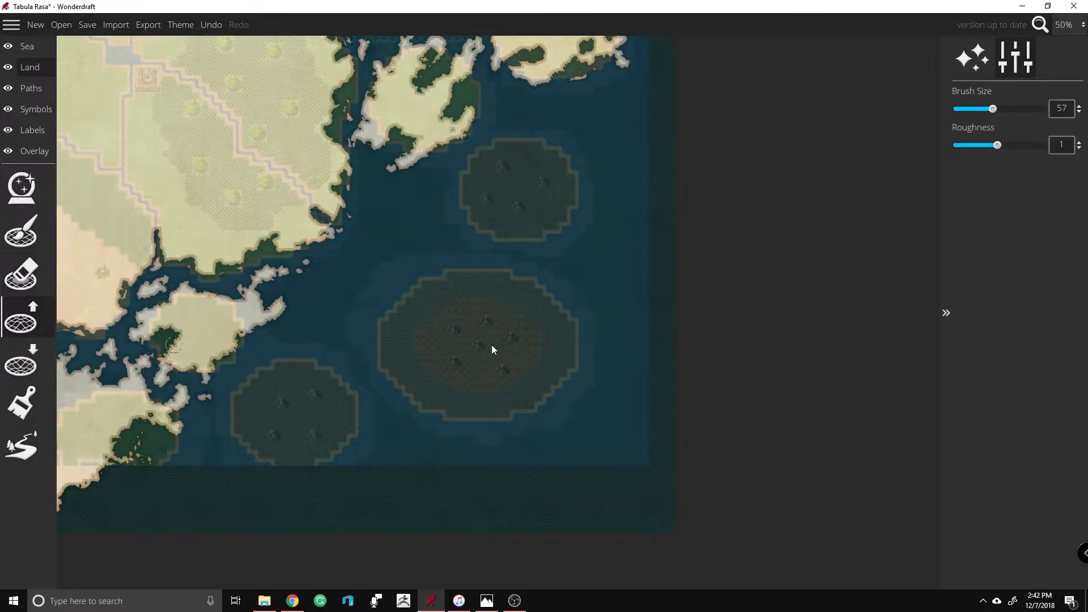
pyautogui.moveTo(993, 108); pyautogui.dragTo(1004, 108)
pyautogui.moveTo(1001, 110); pyautogui.dragTo(1025, 109)
pyautogui.scroll(2, 565, 420)
pyautogui.scroll(1, 562, 416)
pyautogui.moveTo(600, 488); pyautogui.dragTo(603, 485)
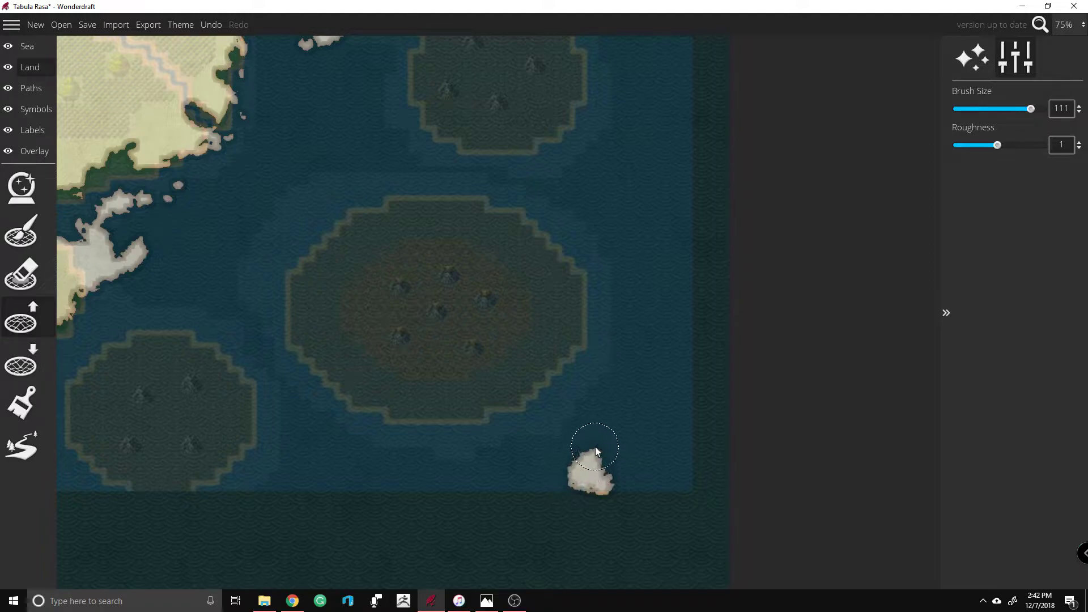
pyautogui.moveTo(593, 437); pyautogui.dragTo(570, 406)
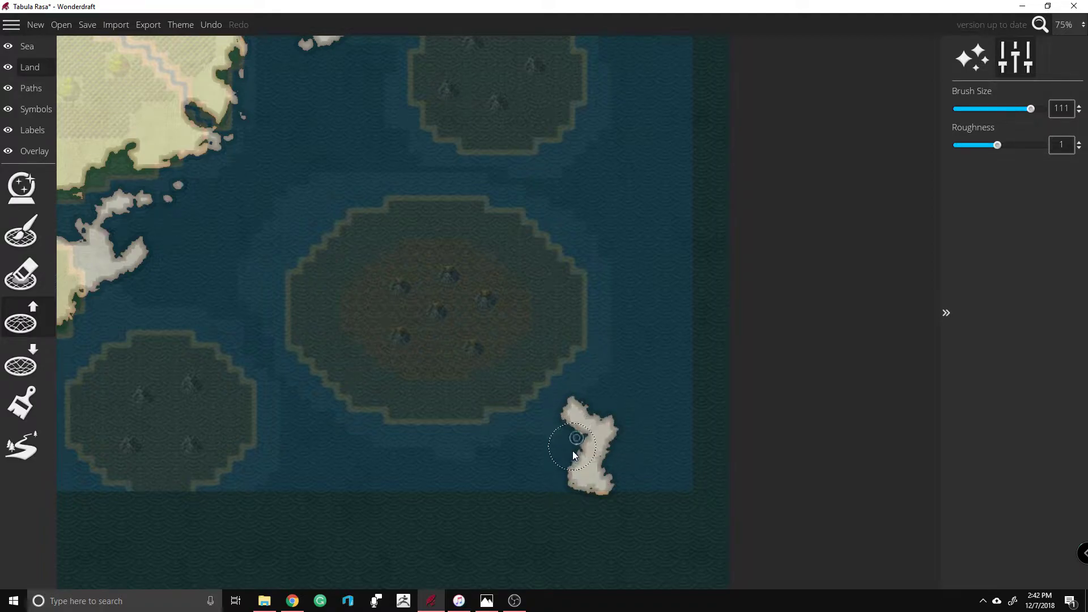
# Step: Raise branching land across the large volcanic island's outline, with a chain of islets off its southern edge
pyautogui.moveTo(437, 476)
pyautogui.mouseDown()
pyautogui.moveTo(494, 465)
pyautogui.moveTo(504, 426)
pyautogui.moveTo(495, 406)
pyautogui.moveTo(458, 386)
pyautogui.moveTo(435, 328)
pyautogui.mouseUp()
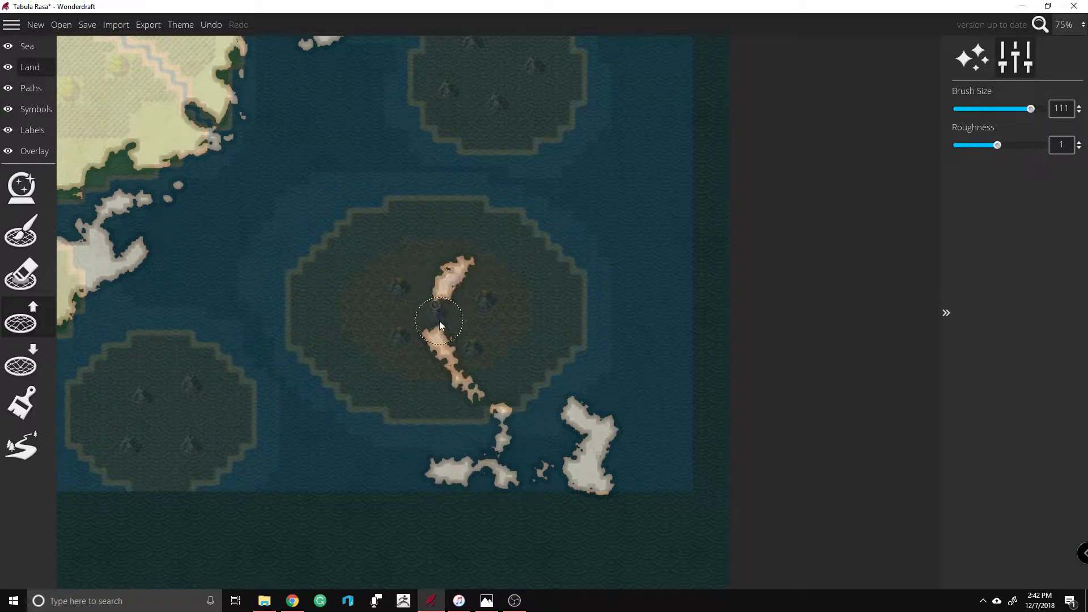
pyautogui.moveTo(324, 271)
pyautogui.mouseDown()
pyautogui.moveTo(337, 301)
pyautogui.moveTo(360, 315)
pyautogui.moveTo(381, 304)
pyautogui.moveTo(411, 326)
pyautogui.moveTo(421, 319)
pyautogui.moveTo(386, 248)
pyautogui.moveTo(415, 322)
pyautogui.moveTo(461, 330)
pyautogui.moveTo(495, 316)
pyautogui.moveTo(470, 336)
pyautogui.moveTo(471, 355)
pyautogui.moveTo(503, 359)
pyautogui.mouseUp()
pyautogui.click(487, 323)
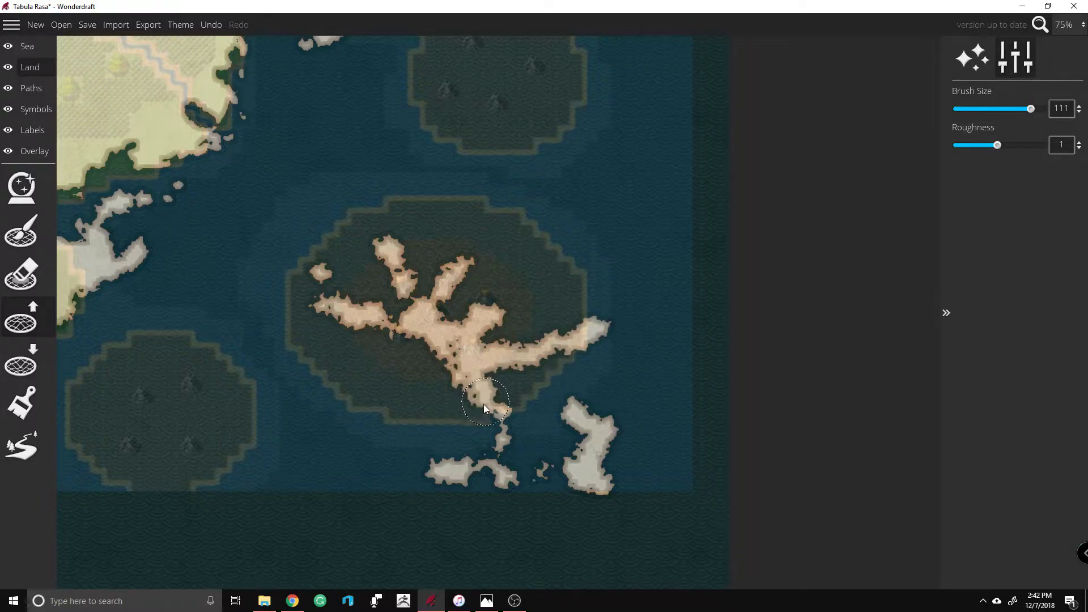
# Step: Join the branching land to the islets and grey island in the southeast, extending it south and east
pyautogui.moveTo(468, 426)
pyautogui.mouseDown()
pyautogui.moveTo(495, 418)
pyautogui.moveTo(501, 446)
pyautogui.moveTo(562, 413)
pyautogui.moveTo(537, 422)
pyautogui.moveTo(509, 408)
pyautogui.moveTo(501, 387)
pyautogui.mouseUp()
pyautogui.moveTo(534, 449); pyautogui.dragTo(546, 468)
pyautogui.moveTo(540, 505); pyautogui.dragTo(577, 494)
pyautogui.moveTo(562, 452)
pyautogui.mouseDown()
pyautogui.moveTo(618, 446)
pyautogui.moveTo(653, 428)
pyautogui.moveTo(652, 391)
pyautogui.moveTo(650, 416)
pyautogui.moveTo(616, 432)
pyautogui.moveTo(637, 415)
pyautogui.mouseUp()
# Step: Raise scattered islets in the small volcanic outline north of the large island and off its southeastern and northeastern edges
pyautogui.scroll(-4, 595, 378)
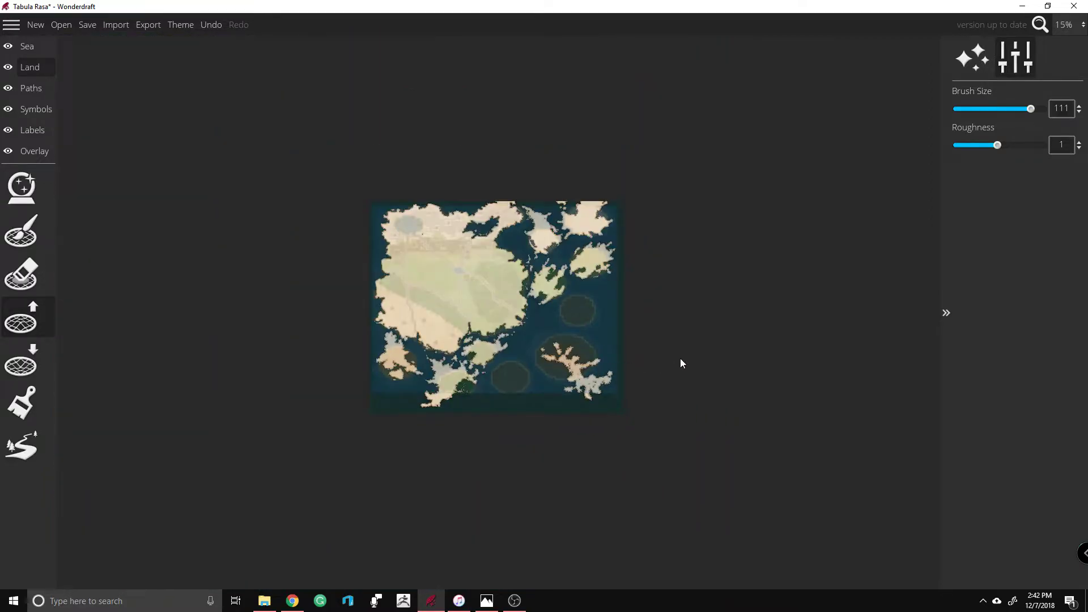
pyautogui.scroll(2, 667, 362)
pyautogui.scroll(2, 421, 245)
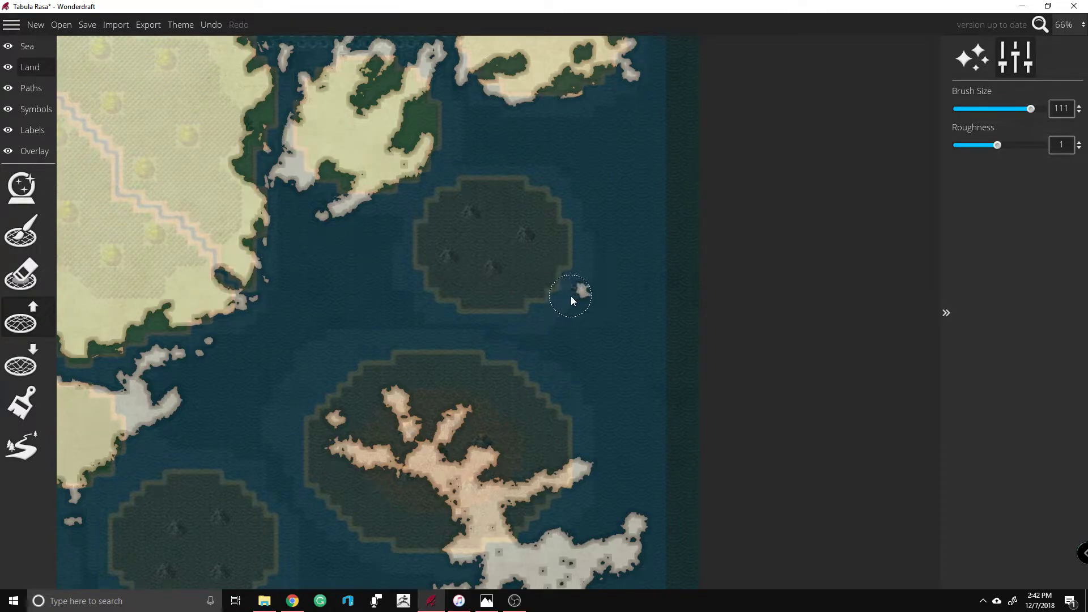
pyautogui.moveTo(564, 253)
pyautogui.mouseDown()
pyautogui.moveTo(559, 244)
pyautogui.moveTo(517, 269)
pyautogui.mouseUp()
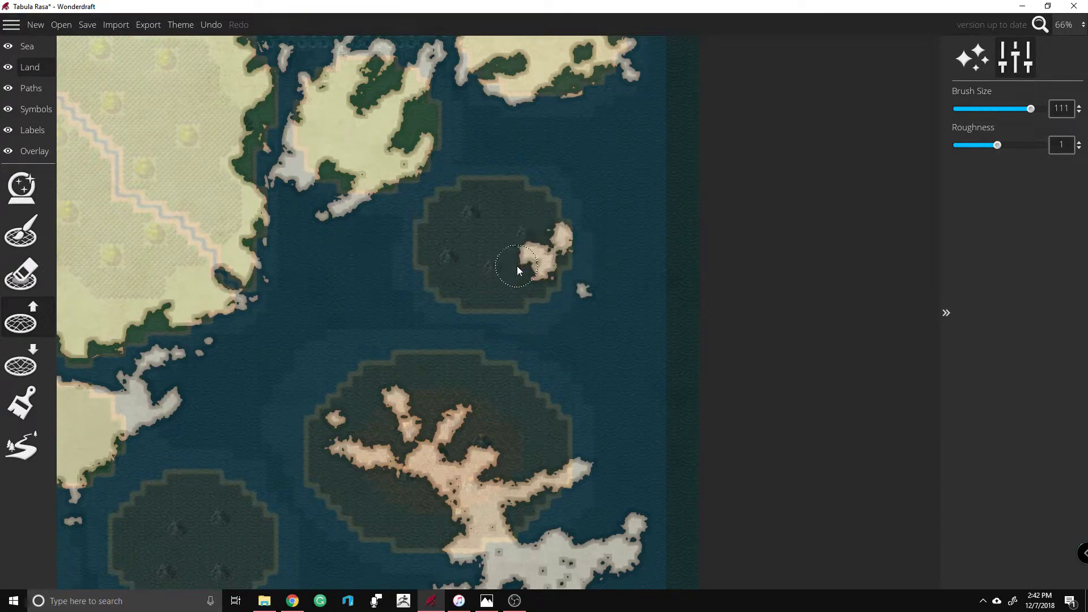
pyautogui.click(488, 275)
pyautogui.moveTo(478, 273)
pyautogui.mouseDown()
pyautogui.moveTo(455, 293)
pyautogui.moveTo(494, 301)
pyautogui.mouseUp()
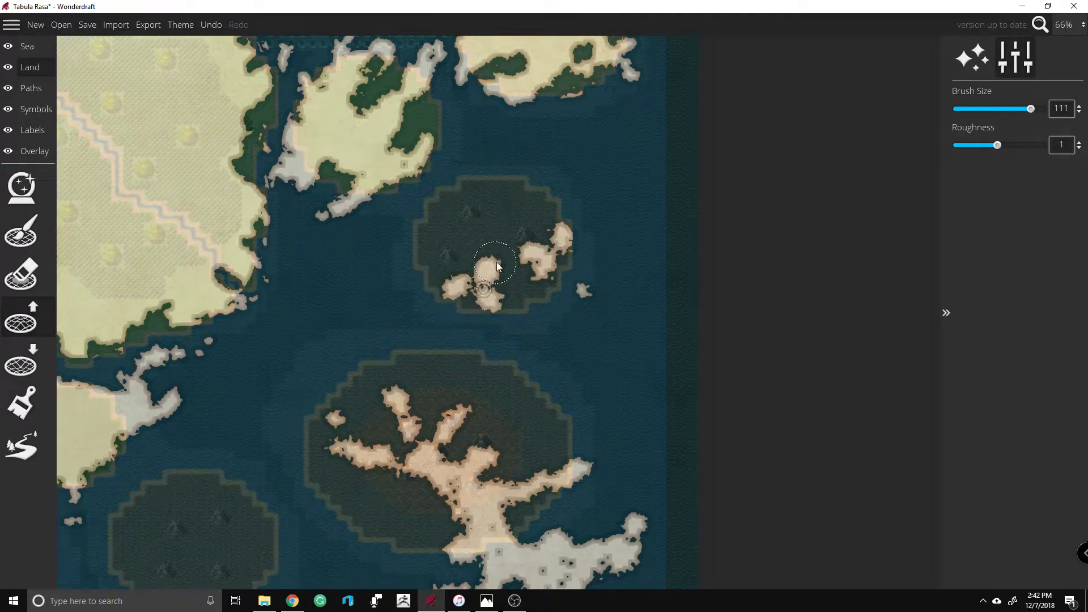
pyautogui.moveTo(579, 329)
pyautogui.mouseDown()
pyautogui.moveTo(552, 340)
pyautogui.moveTo(584, 334)
pyautogui.moveTo(593, 310)
pyautogui.mouseUp()
pyautogui.moveTo(570, 205); pyautogui.dragTo(532, 210)
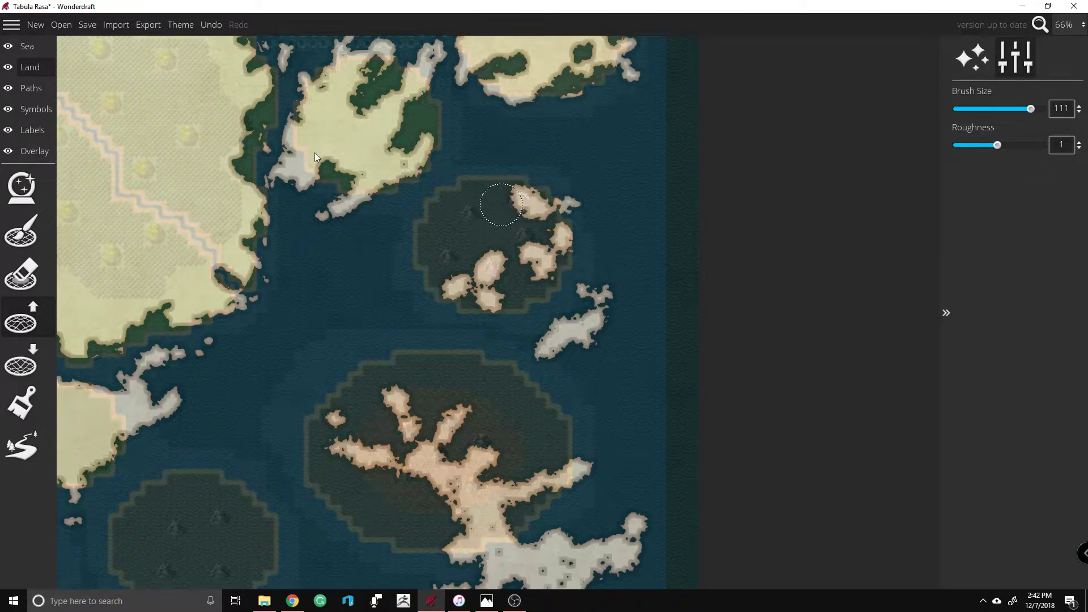
# Step: Raise separate islands in the eastern half of the southern small volcanic outline and beyond its southern edge
pyautogui.press('s')
pyautogui.press('s')
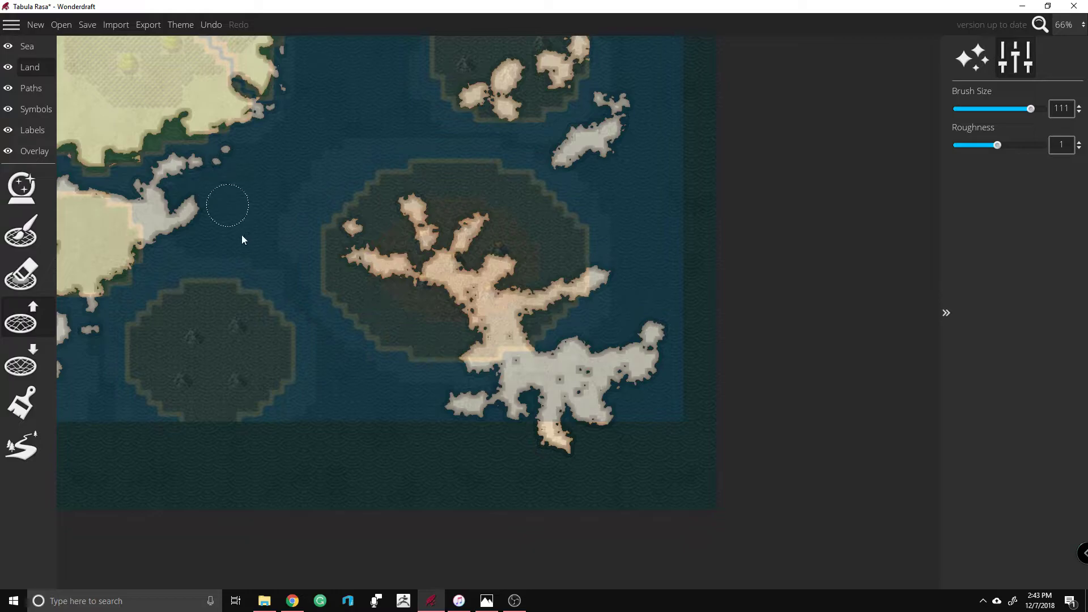
pyautogui.moveTo(311, 421)
pyautogui.mouseDown()
pyautogui.moveTo(277, 418)
pyautogui.moveTo(225, 444)
pyautogui.moveTo(230, 415)
pyautogui.moveTo(206, 448)
pyautogui.mouseUp()
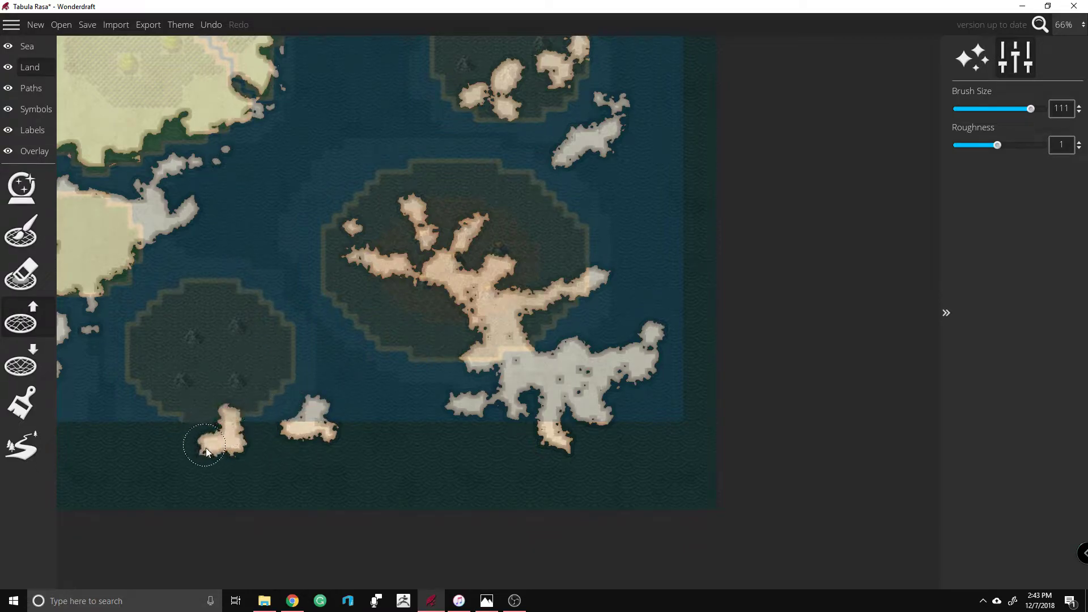
pyautogui.click(272, 381)
pyautogui.moveTo(293, 347)
pyautogui.mouseDown()
pyautogui.moveTo(253, 368)
pyautogui.moveTo(240, 360)
pyautogui.mouseUp()
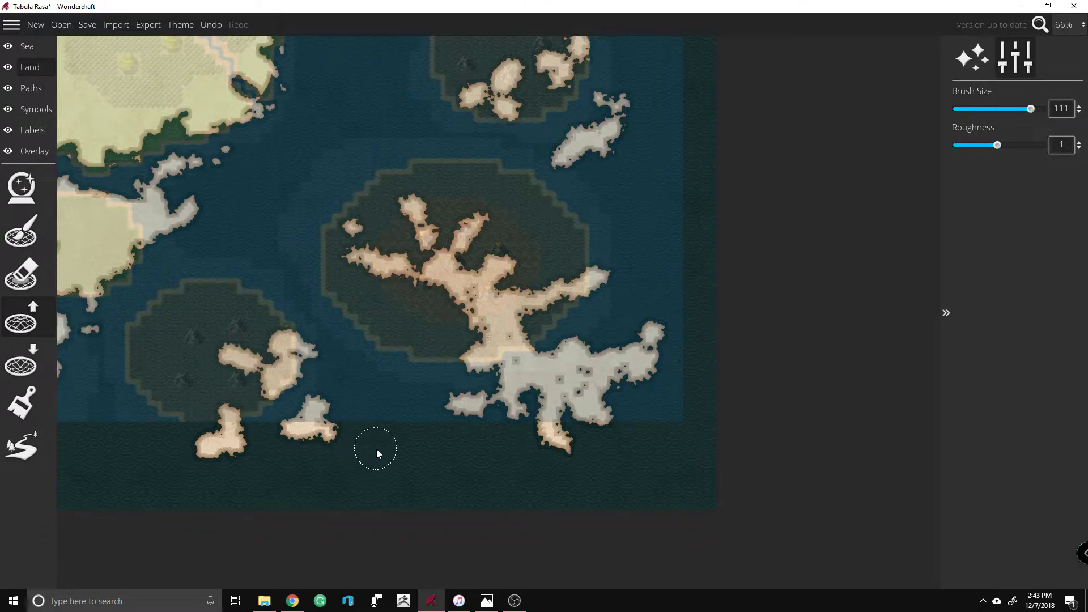
pyautogui.moveTo(357, 468); pyautogui.dragTo(364, 443)
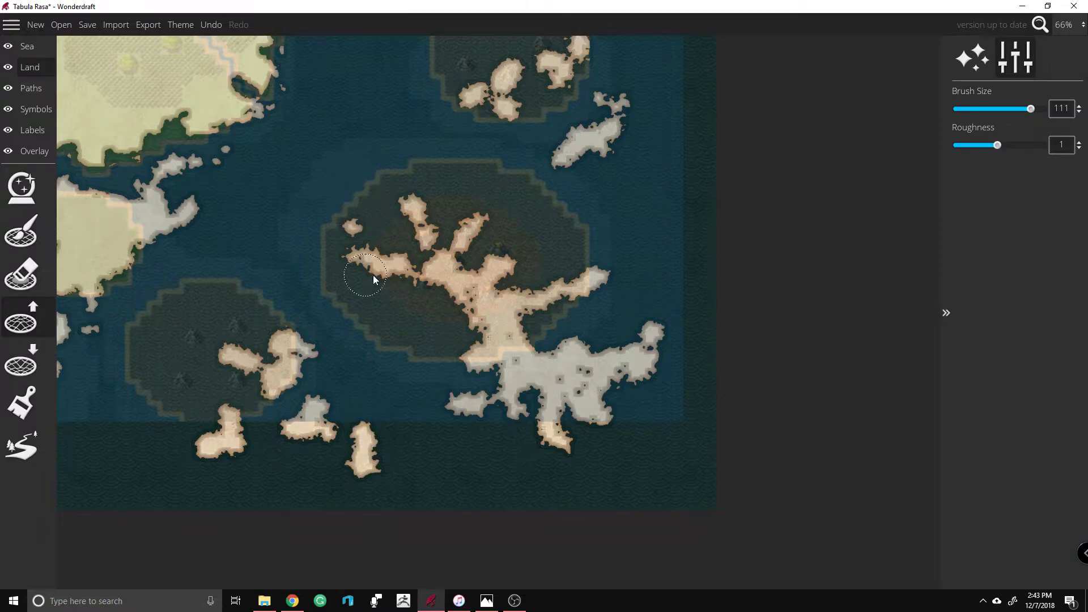
# Step: Thicken the large volcanic island's western arm and grow thin branches on its northwestern side with brush size 47
pyautogui.moveTo(418, 260)
pyautogui.mouseDown()
pyautogui.moveTo(441, 259)
pyautogui.moveTo(448, 284)
pyautogui.moveTo(444, 301)
pyautogui.moveTo(426, 315)
pyautogui.mouseUp()
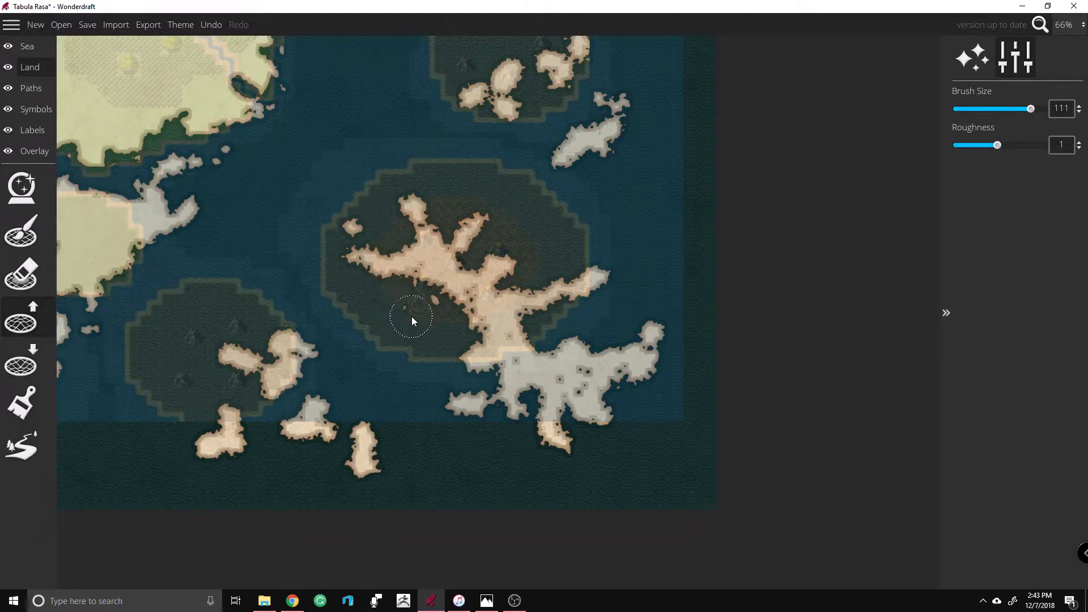
pyautogui.click(553, 250)
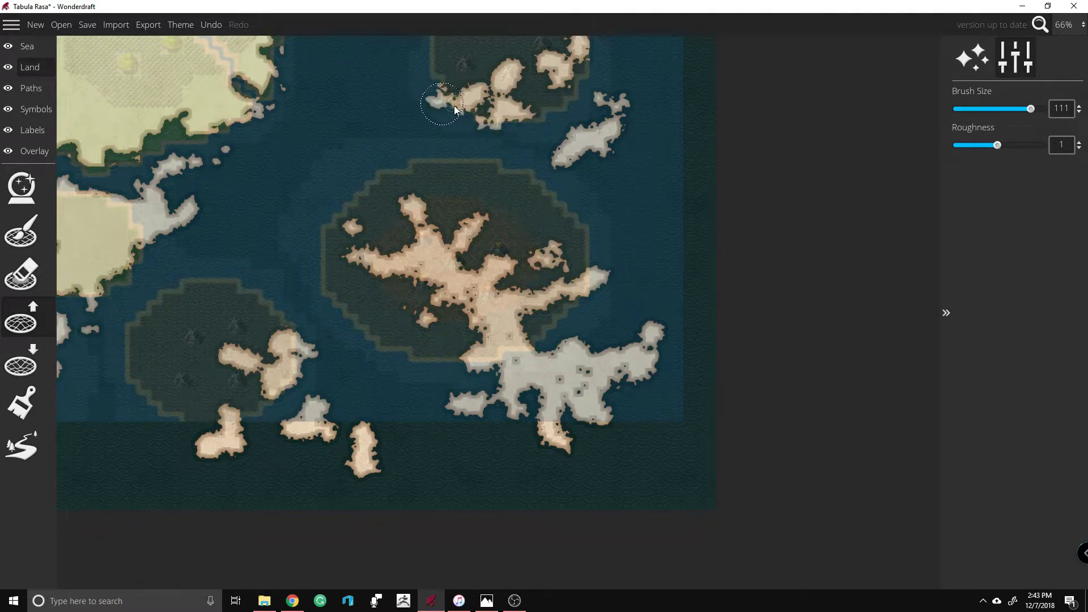
pyautogui.moveTo(1031, 109); pyautogui.dragTo(986, 109)
pyautogui.moveTo(438, 202)
pyautogui.mouseDown()
pyautogui.moveTo(436, 174)
pyautogui.moveTo(420, 203)
pyautogui.moveTo(400, 162)
pyautogui.moveTo(408, 192)
pyautogui.moveTo(401, 176)
pyautogui.moveTo(404, 190)
pyautogui.moveTo(382, 192)
pyautogui.moveTo(399, 195)
pyautogui.moveTo(373, 187)
pyautogui.moveTo(405, 209)
pyautogui.moveTo(410, 235)
pyautogui.moveTo(372, 230)
pyautogui.moveTo(371, 244)
pyautogui.moveTo(396, 245)
pyautogui.moveTo(406, 218)
pyautogui.moveTo(343, 263)
pyautogui.moveTo(294, 264)
pyautogui.moveTo(396, 274)
pyautogui.moveTo(415, 215)
pyautogui.mouseUp()
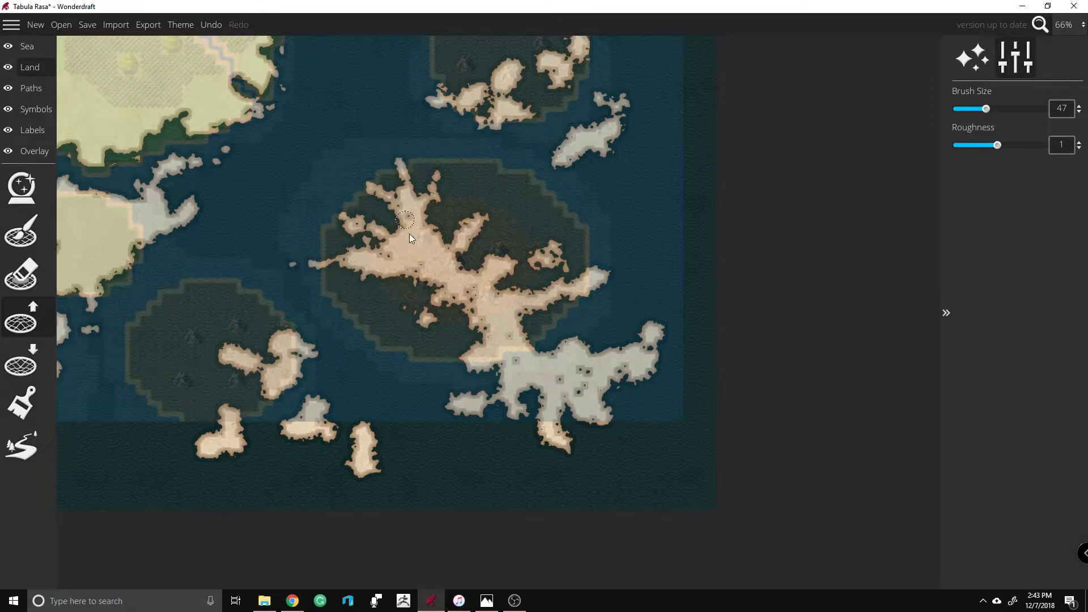
# Step: Fill out the large volcanic island's interior and add peninsulas around its coasts and southeastern land with brush size 84
pyautogui.moveTo(988, 107); pyautogui.dragTo(1013, 110)
pyautogui.moveTo(375, 271)
pyautogui.mouseDown()
pyautogui.moveTo(353, 285)
pyautogui.moveTo(389, 264)
pyautogui.moveTo(410, 273)
pyautogui.moveTo(369, 308)
pyautogui.moveTo(398, 268)
pyautogui.moveTo(429, 273)
pyautogui.moveTo(411, 218)
pyautogui.moveTo(392, 251)
pyautogui.moveTo(425, 219)
pyautogui.moveTo(439, 245)
pyautogui.moveTo(462, 233)
pyautogui.moveTo(468, 188)
pyautogui.moveTo(478, 217)
pyautogui.moveTo(501, 209)
pyautogui.mouseUp()
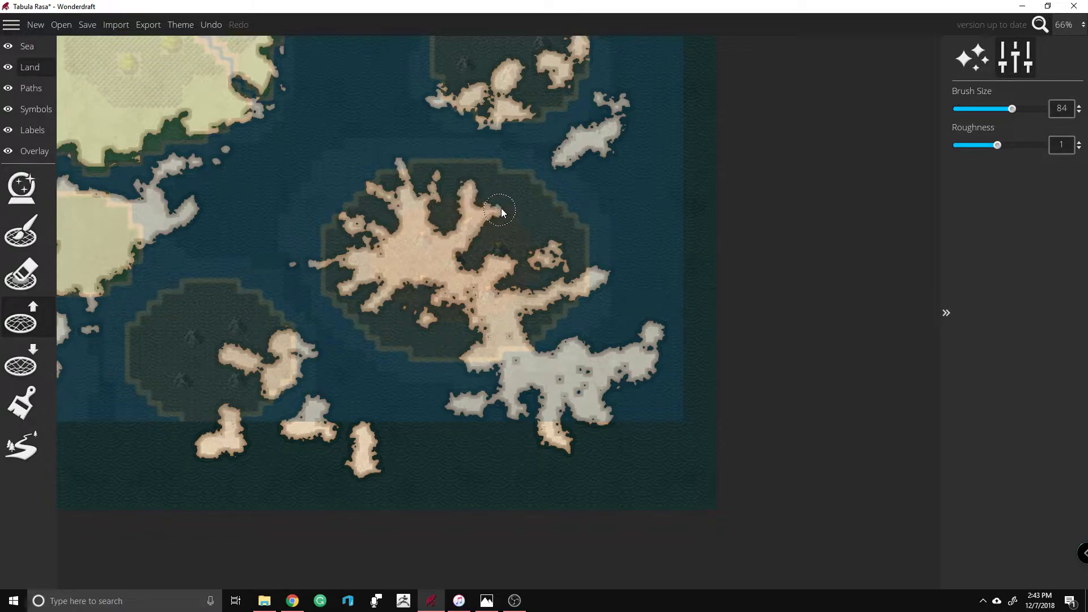
pyautogui.moveTo(460, 269)
pyautogui.mouseDown()
pyautogui.moveTo(488, 245)
pyautogui.moveTo(497, 263)
pyautogui.moveTo(514, 263)
pyautogui.moveTo(556, 225)
pyautogui.moveTo(546, 253)
pyautogui.mouseUp()
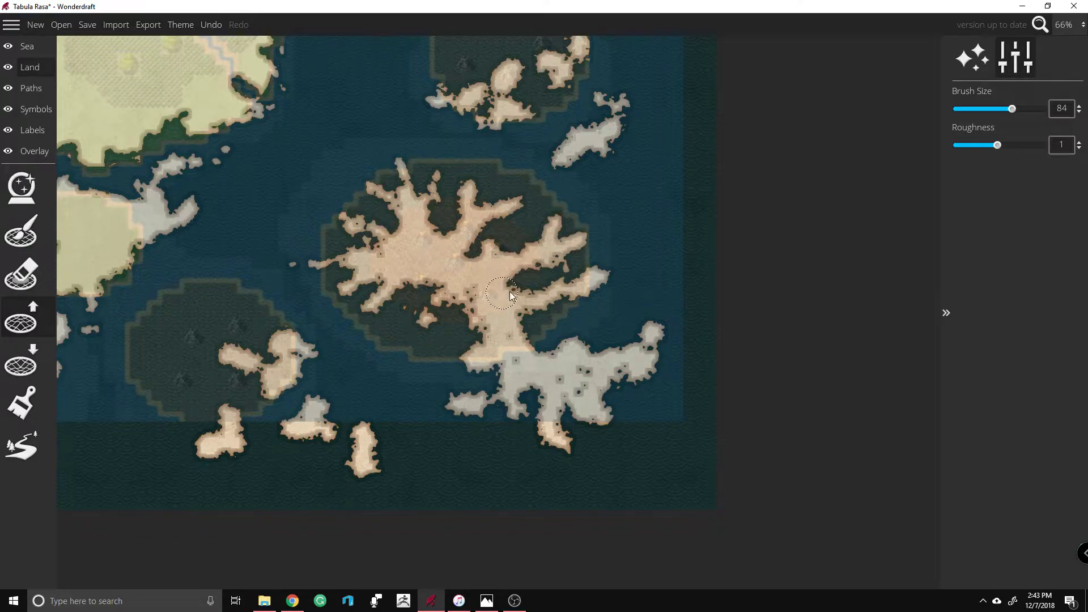
pyautogui.moveTo(527, 298)
pyautogui.mouseDown()
pyautogui.moveTo(628, 284)
pyautogui.moveTo(605, 274)
pyautogui.moveTo(611, 250)
pyautogui.moveTo(586, 278)
pyautogui.moveTo(526, 300)
pyautogui.moveTo(518, 331)
pyautogui.moveTo(502, 324)
pyautogui.moveTo(515, 360)
pyautogui.moveTo(573, 328)
pyautogui.moveTo(584, 353)
pyautogui.moveTo(606, 355)
pyautogui.moveTo(663, 325)
pyautogui.moveTo(626, 364)
pyautogui.moveTo(652, 439)
pyautogui.moveTo(628, 397)
pyautogui.moveTo(573, 384)
pyautogui.moveTo(554, 395)
pyautogui.moveTo(554, 422)
pyautogui.moveTo(583, 391)
pyautogui.moveTo(603, 457)
pyautogui.moveTo(586, 399)
pyautogui.moveTo(616, 372)
pyautogui.moveTo(618, 406)
pyautogui.moveTo(615, 389)
pyautogui.moveTo(648, 368)
pyautogui.moveTo(509, 354)
pyautogui.mouseUp()
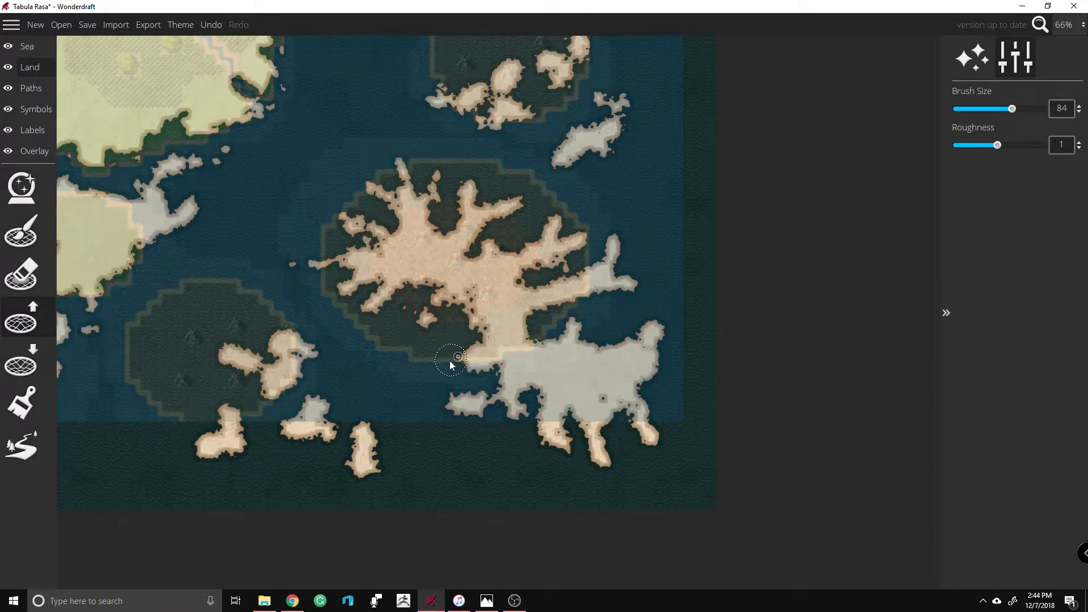
pyautogui.moveTo(409, 366)
pyautogui.mouseDown()
pyautogui.moveTo(488, 357)
pyautogui.moveTo(494, 308)
pyautogui.moveTo(455, 286)
pyautogui.moveTo(441, 294)
pyautogui.moveTo(467, 313)
pyautogui.moveTo(453, 328)
pyautogui.moveTo(463, 321)
pyautogui.moveTo(480, 339)
pyautogui.mouseUp()
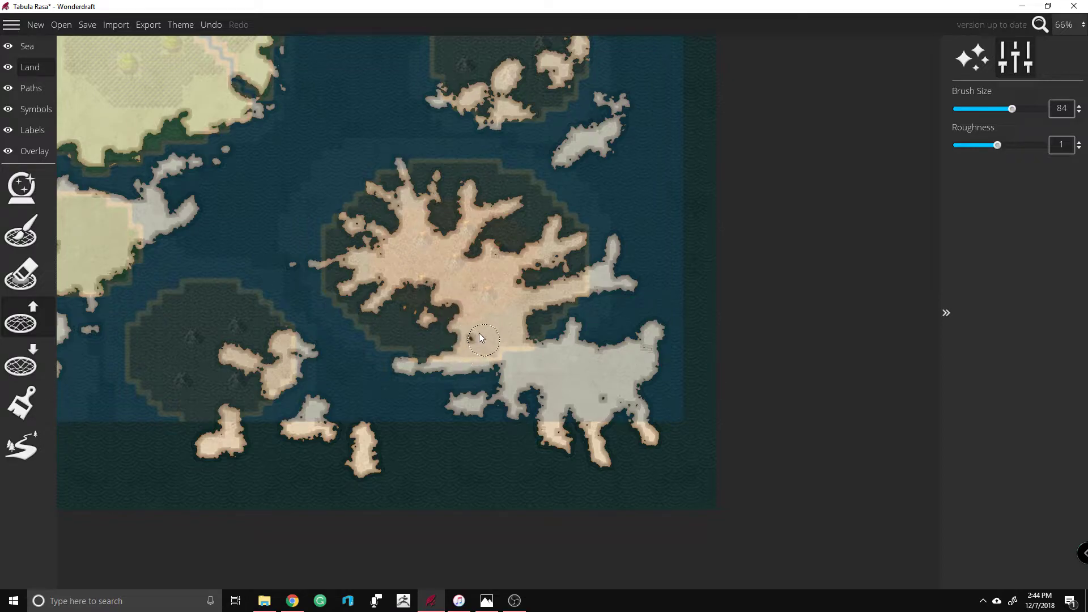
pyautogui.moveTo(469, 246)
pyautogui.mouseDown()
pyautogui.moveTo(495, 220)
pyautogui.moveTo(507, 250)
pyautogui.moveTo(534, 240)
pyautogui.moveTo(509, 254)
pyautogui.moveTo(483, 232)
pyautogui.moveTo(493, 242)
pyautogui.moveTo(472, 246)
pyautogui.moveTo(509, 282)
pyautogui.moveTo(477, 313)
pyautogui.mouseUp()
pyautogui.moveTo(389, 255); pyautogui.dragTo(468, 320)
# Step: Merge the islands around the southern small volcanic outline into one landmass reaching north, with an islet off the northwest
pyautogui.scroll(-5, 887, 261)
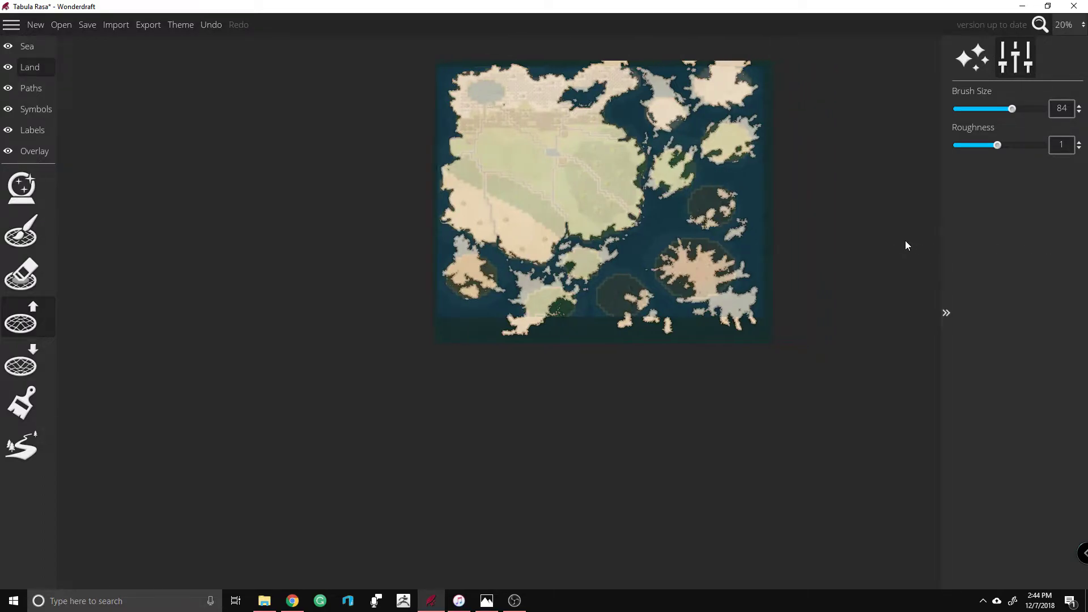
pyautogui.scroll(5, 713, 238)
pyautogui.scroll(-3, 382, 223)
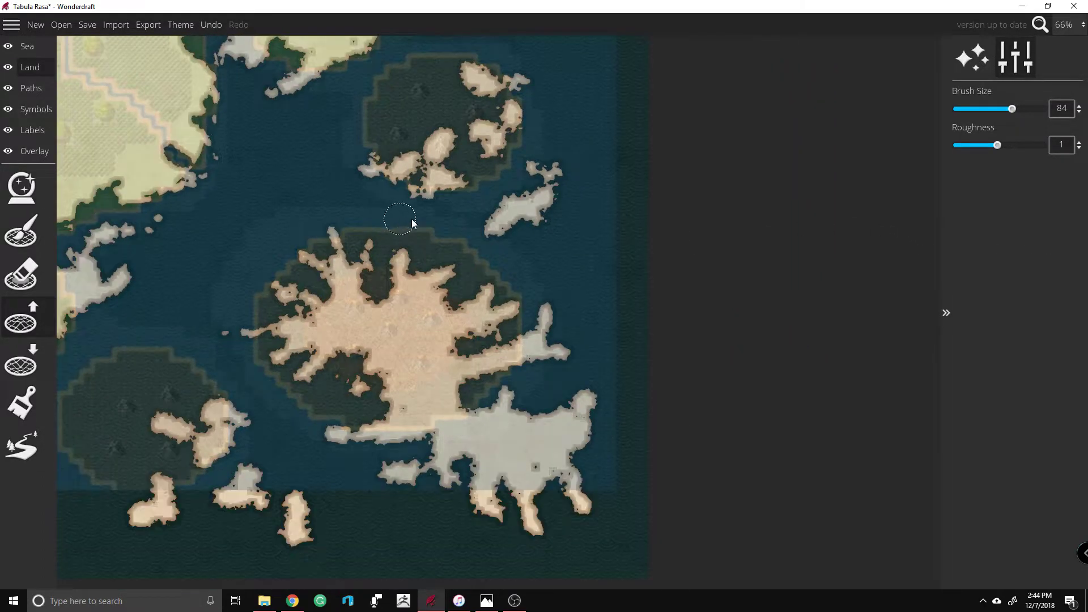
pyautogui.scroll(1, 361, 349)
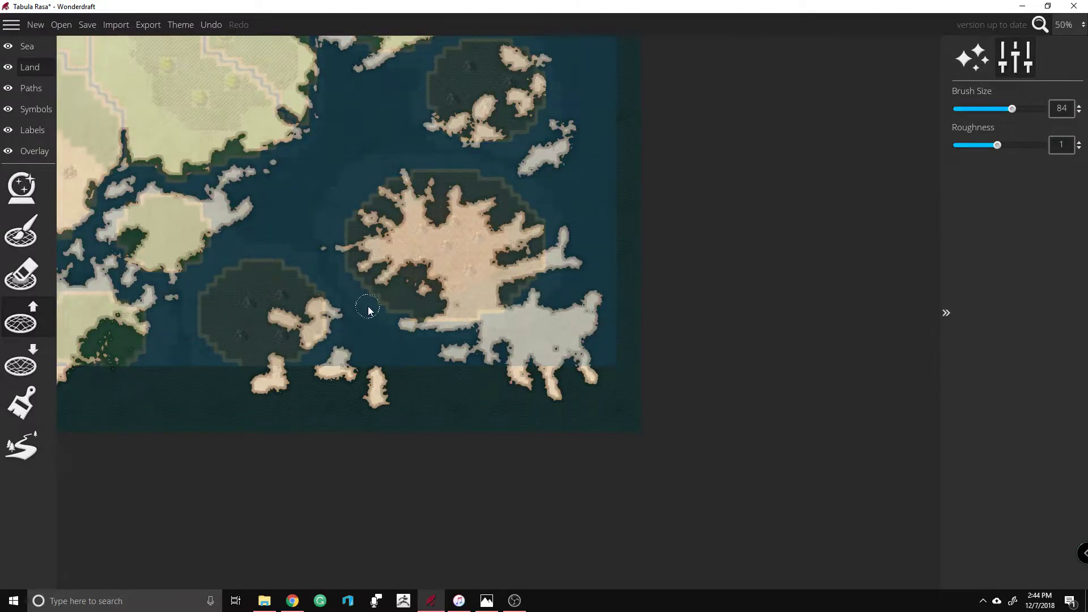
pyautogui.moveTo(308, 337)
pyautogui.mouseDown()
pyautogui.moveTo(277, 359)
pyautogui.moveTo(294, 347)
pyautogui.moveTo(295, 327)
pyautogui.moveTo(314, 363)
pyautogui.moveTo(315, 343)
pyautogui.moveTo(347, 380)
pyautogui.moveTo(313, 417)
pyautogui.moveTo(333, 400)
pyautogui.moveTo(328, 383)
pyautogui.moveTo(291, 366)
pyautogui.moveTo(324, 375)
pyautogui.moveTo(319, 348)
pyautogui.moveTo(311, 357)
pyautogui.moveTo(367, 382)
pyautogui.moveTo(256, 363)
pyautogui.moveTo(289, 340)
pyautogui.mouseUp()
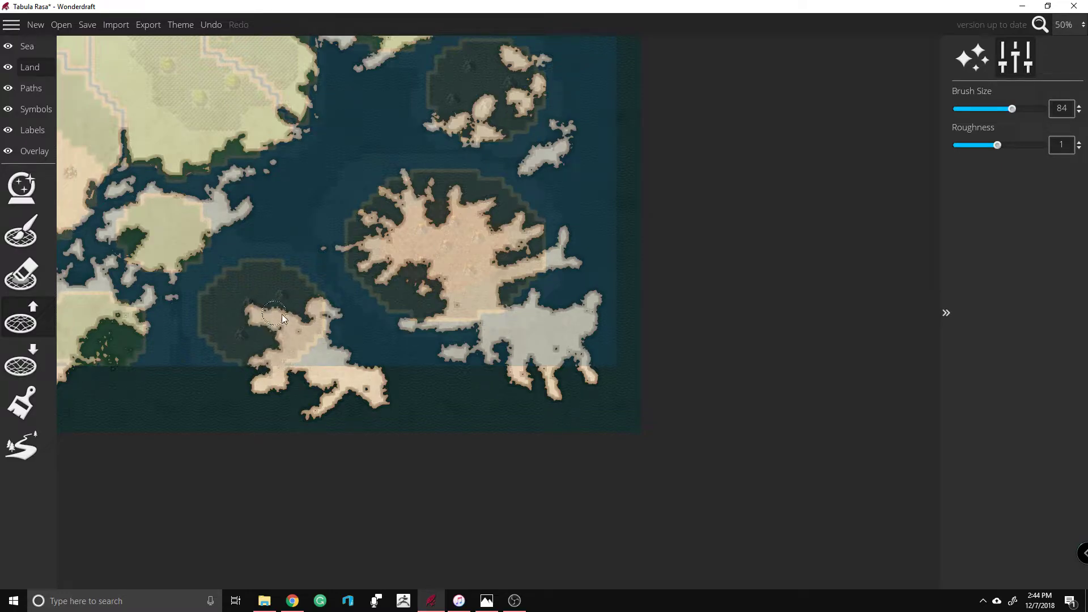
pyautogui.moveTo(315, 315)
pyautogui.mouseDown()
pyautogui.moveTo(265, 305)
pyautogui.moveTo(269, 279)
pyautogui.moveTo(254, 286)
pyautogui.moveTo(262, 295)
pyautogui.moveTo(171, 257)
pyautogui.moveTo(209, 260)
pyautogui.moveTo(206, 271)
pyautogui.moveTo(191, 242)
pyautogui.moveTo(217, 228)
pyautogui.moveTo(203, 251)
pyautogui.moveTo(246, 248)
pyautogui.mouseUp()
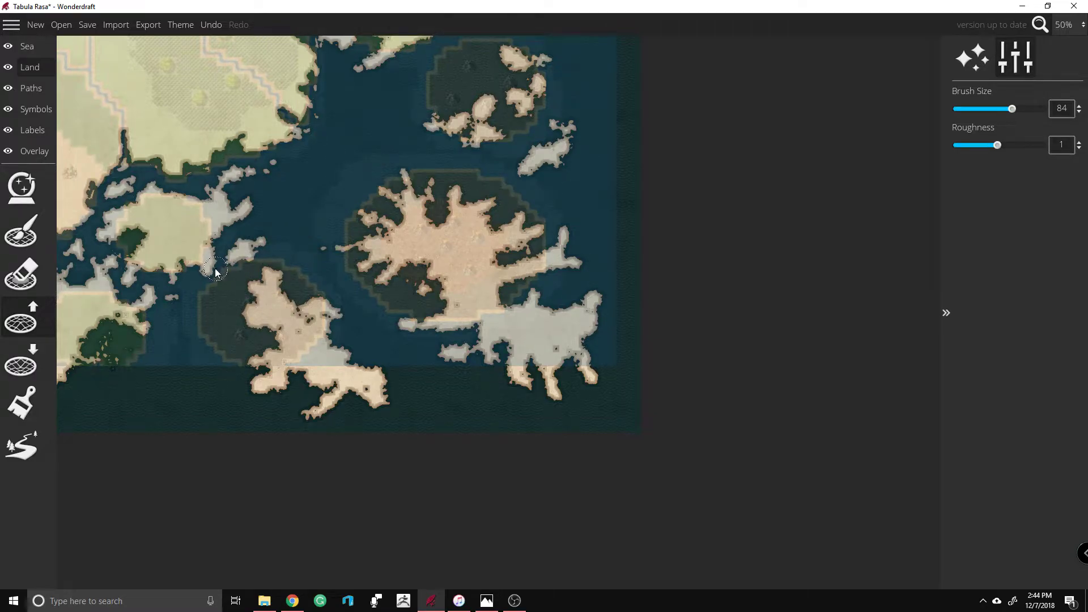
# Step: Widen the southern small volcanic island with western, southwestern and eastern arms and a filled-in southern coast
pyautogui.moveTo(231, 317)
pyautogui.mouseDown()
pyautogui.moveTo(256, 297)
pyautogui.moveTo(257, 328)
pyautogui.moveTo(281, 350)
pyautogui.moveTo(270, 342)
pyautogui.moveTo(269, 356)
pyautogui.moveTo(297, 322)
pyautogui.moveTo(282, 331)
pyautogui.moveTo(243, 319)
pyautogui.moveTo(270, 351)
pyautogui.moveTo(234, 364)
pyautogui.moveTo(259, 362)
pyautogui.moveTo(302, 369)
pyautogui.mouseUp()
pyautogui.moveTo(313, 319)
pyautogui.mouseDown()
pyautogui.moveTo(339, 340)
pyautogui.moveTo(379, 336)
pyautogui.moveTo(349, 348)
pyautogui.moveTo(346, 361)
pyautogui.moveTo(331, 346)
pyautogui.moveTo(339, 367)
pyautogui.moveTo(371, 371)
pyautogui.moveTo(373, 333)
pyautogui.moveTo(400, 306)
pyautogui.moveTo(375, 293)
pyautogui.moveTo(418, 278)
pyautogui.moveTo(433, 311)
pyautogui.moveTo(428, 273)
pyautogui.moveTo(414, 263)
pyautogui.moveTo(429, 262)
pyautogui.moveTo(438, 297)
pyautogui.mouseUp()
pyautogui.moveTo(395, 356)
pyautogui.mouseDown()
pyautogui.moveTo(397, 346)
pyautogui.moveTo(355, 354)
pyautogui.moveTo(370, 343)
pyautogui.moveTo(383, 396)
pyautogui.moveTo(365, 412)
pyautogui.moveTo(361, 383)
pyautogui.moveTo(226, 403)
pyautogui.moveTo(306, 373)
pyautogui.moveTo(312, 400)
pyautogui.moveTo(335, 387)
pyautogui.moveTo(380, 398)
pyautogui.mouseUp()
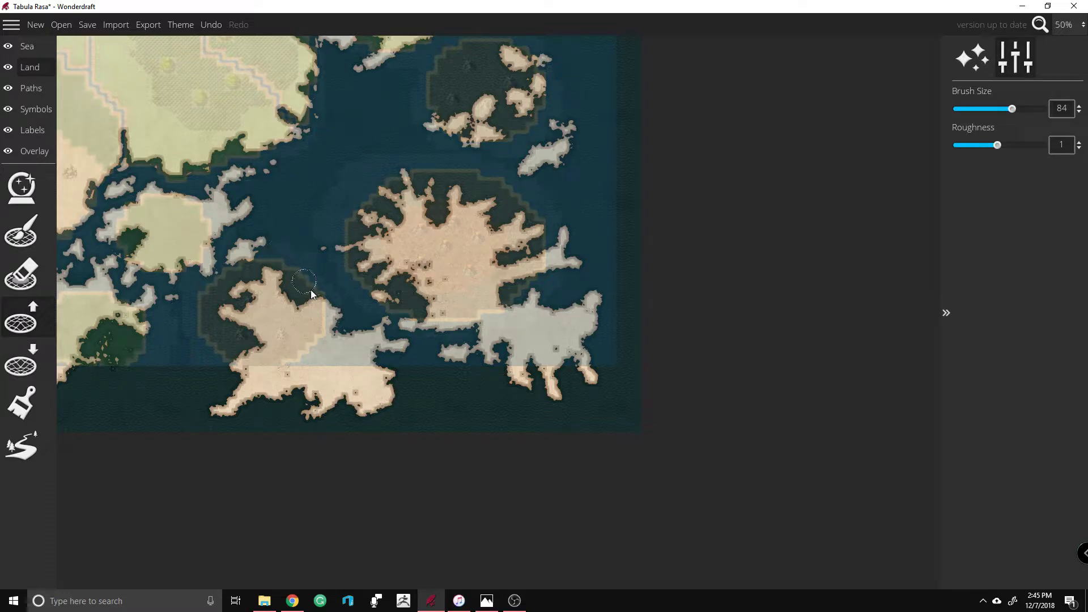
# Step: Try to fill the large volcanic island out to its outline and merge it with the grey southeastern land
pyautogui.moveTo(368, 298)
pyautogui.mouseDown()
pyautogui.moveTo(413, 264)
pyautogui.moveTo(428, 322)
pyautogui.moveTo(472, 308)
pyautogui.moveTo(486, 356)
pyautogui.moveTo(451, 403)
pyautogui.moveTo(489, 370)
pyautogui.moveTo(458, 379)
pyautogui.moveTo(486, 339)
pyautogui.moveTo(473, 322)
pyautogui.moveTo(479, 331)
pyautogui.mouseUp()
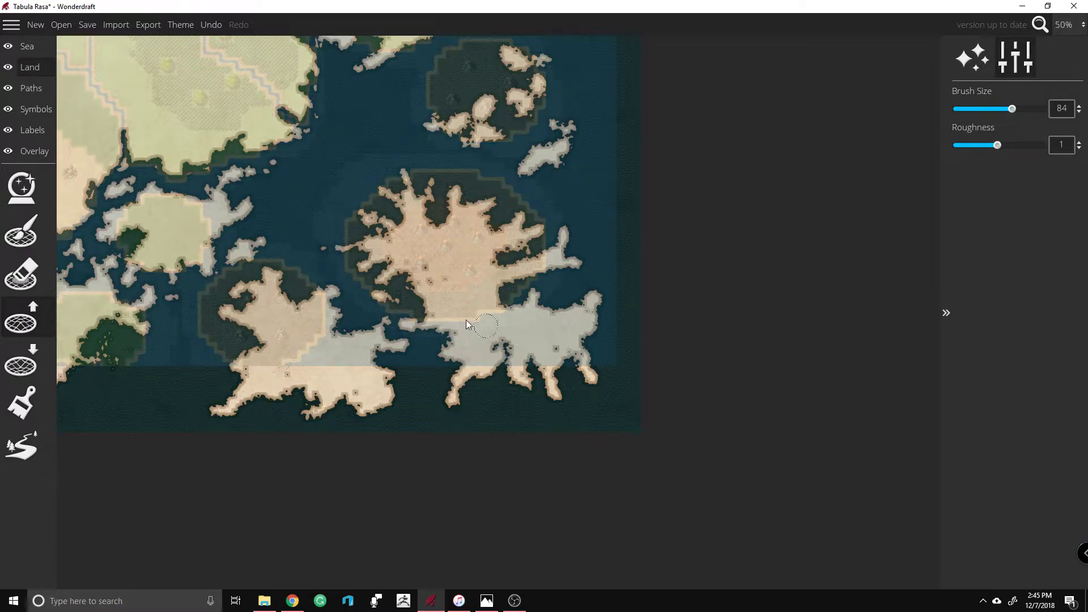
pyautogui.moveTo(367, 273)
pyautogui.mouseDown()
pyautogui.moveTo(380, 266)
pyautogui.moveTo(347, 238)
pyautogui.moveTo(372, 238)
pyautogui.moveTo(373, 217)
pyautogui.moveTo(352, 189)
pyautogui.moveTo(364, 241)
pyautogui.moveTo(382, 257)
pyautogui.moveTo(365, 271)
pyautogui.moveTo(351, 265)
pyautogui.moveTo(391, 263)
pyautogui.moveTo(421, 315)
pyautogui.moveTo(404, 317)
pyautogui.moveTo(417, 284)
pyautogui.moveTo(373, 282)
pyautogui.moveTo(360, 303)
pyautogui.moveTo(369, 282)
pyautogui.mouseUp()
pyautogui.moveTo(398, 224)
pyautogui.mouseDown()
pyautogui.moveTo(383, 178)
pyautogui.moveTo(403, 191)
pyautogui.moveTo(406, 155)
pyautogui.moveTo(390, 214)
pyautogui.moveTo(409, 209)
pyautogui.moveTo(412, 231)
pyautogui.moveTo(430, 234)
pyautogui.moveTo(443, 217)
pyautogui.moveTo(434, 187)
pyautogui.moveTo(449, 162)
pyautogui.moveTo(430, 201)
pyautogui.moveTo(448, 209)
pyautogui.moveTo(456, 203)
pyautogui.moveTo(444, 194)
pyautogui.moveTo(455, 199)
pyautogui.moveTo(467, 184)
pyautogui.moveTo(411, 187)
pyautogui.moveTo(402, 176)
pyautogui.moveTo(419, 185)
pyautogui.moveTo(357, 194)
pyautogui.moveTo(381, 214)
pyautogui.mouseUp()
pyautogui.moveTo(429, 182)
pyautogui.mouseDown()
pyautogui.moveTo(482, 182)
pyautogui.moveTo(476, 196)
pyautogui.moveTo(491, 214)
pyautogui.moveTo(471, 208)
pyautogui.mouseUp()
pyautogui.moveTo(505, 260)
pyautogui.mouseDown()
pyautogui.moveTo(521, 298)
pyautogui.moveTo(505, 285)
pyautogui.moveTo(524, 278)
pyautogui.moveTo(513, 301)
pyautogui.moveTo(513, 275)
pyautogui.moveTo(525, 271)
pyautogui.moveTo(522, 283)
pyautogui.moveTo(537, 274)
pyautogui.moveTo(530, 297)
pyautogui.moveTo(556, 311)
pyautogui.mouseUp()
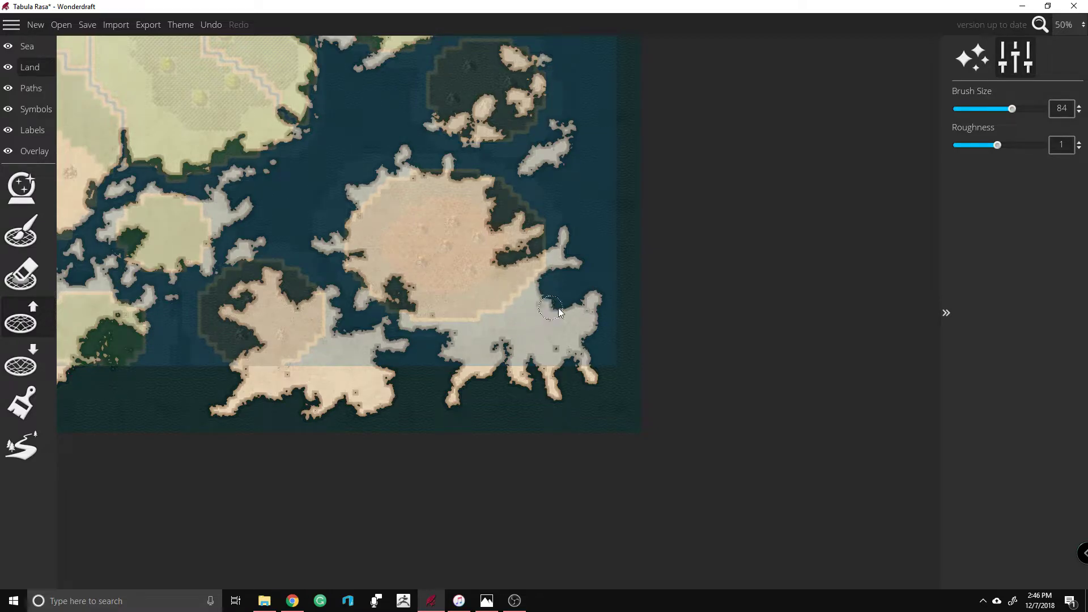
pyautogui.moveTo(548, 270)
pyautogui.mouseDown()
pyautogui.moveTo(546, 307)
pyautogui.moveTo(558, 312)
pyautogui.moveTo(549, 287)
pyautogui.moveTo(560, 302)
pyautogui.moveTo(516, 318)
pyautogui.moveTo(495, 344)
pyautogui.moveTo(517, 340)
pyautogui.mouseUp()
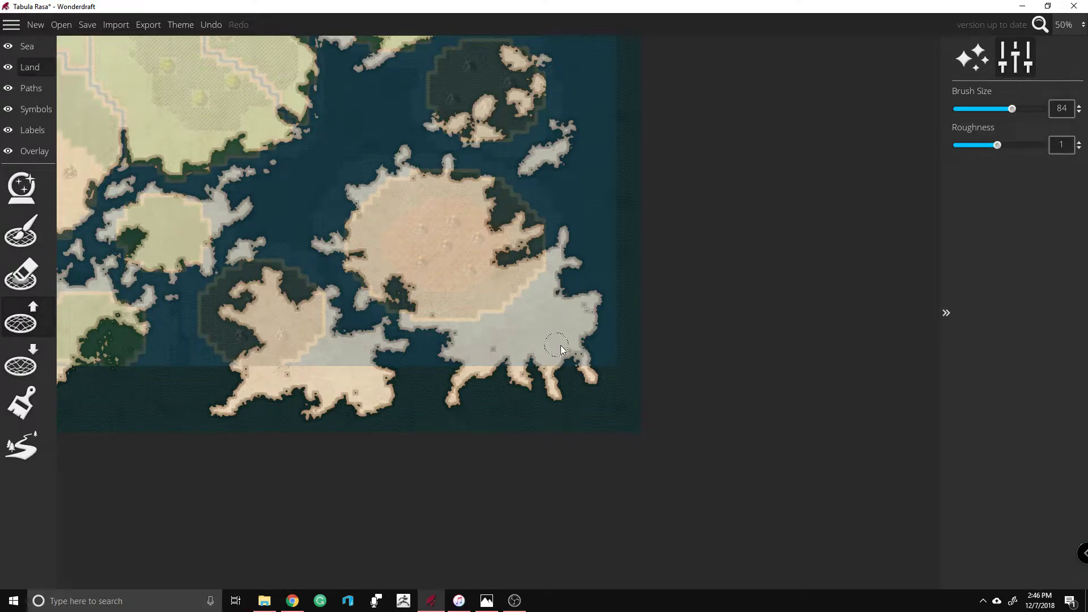
pyautogui.moveTo(510, 363); pyautogui.dragTo(566, 358)
pyautogui.moveTo(509, 257)
pyautogui.mouseDown()
pyautogui.moveTo(523, 239)
pyautogui.moveTo(506, 266)
pyautogui.moveTo(521, 244)
pyautogui.mouseUp()
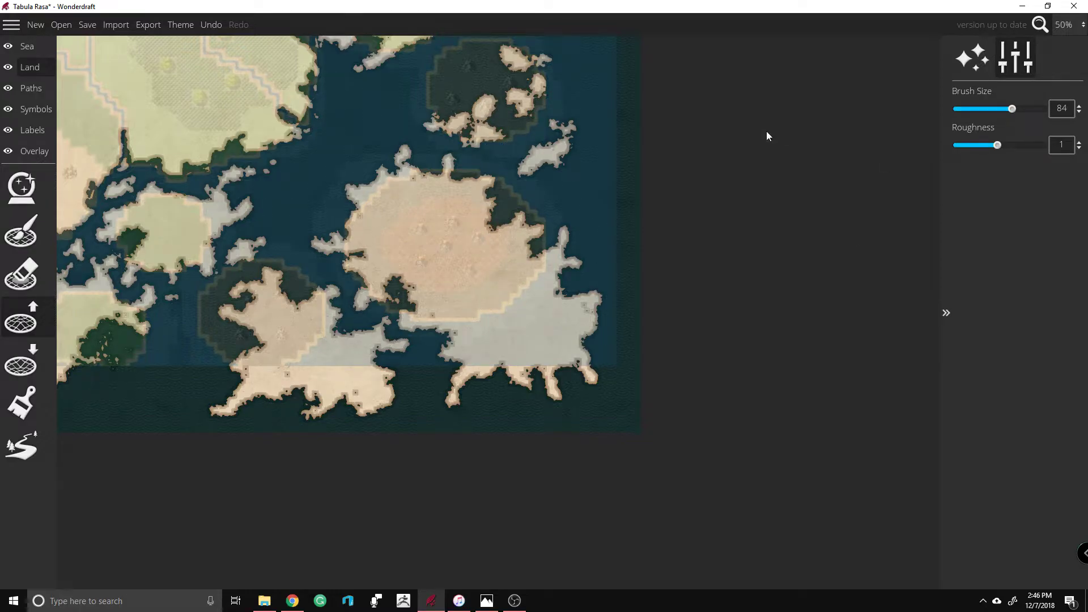
# Step: Undo the last land fills on the large volcanic island and its southeastern extension
pyautogui.scroll(-2, 761, 161)
pyautogui.scroll(1, 705, 160)
pyautogui.hotkey('ctrl', 'z')
pyautogui.hotkey('ctrl', 'z')
pyautogui.hotkey('ctrl', 'z')
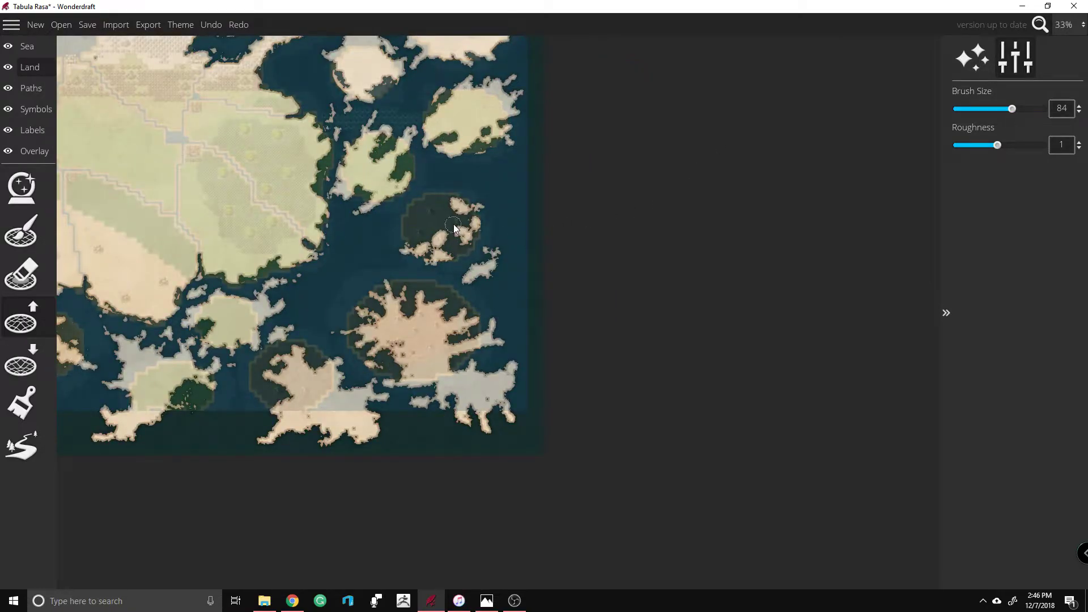
# Step: Raise land to merge the islets in the volcanic outline north of the large volcanic island, adding western, northeastern and southeastern arms
pyautogui.scroll(2, 481, 208)
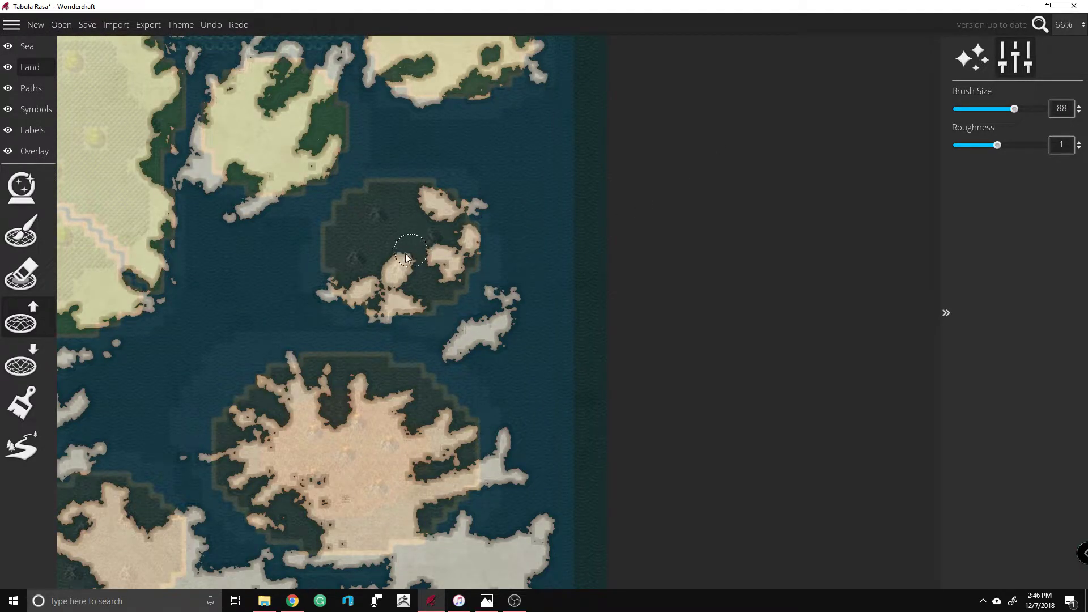
pyautogui.moveTo(382, 281)
pyautogui.mouseDown()
pyautogui.moveTo(371, 264)
pyautogui.moveTo(402, 233)
pyautogui.mouseUp()
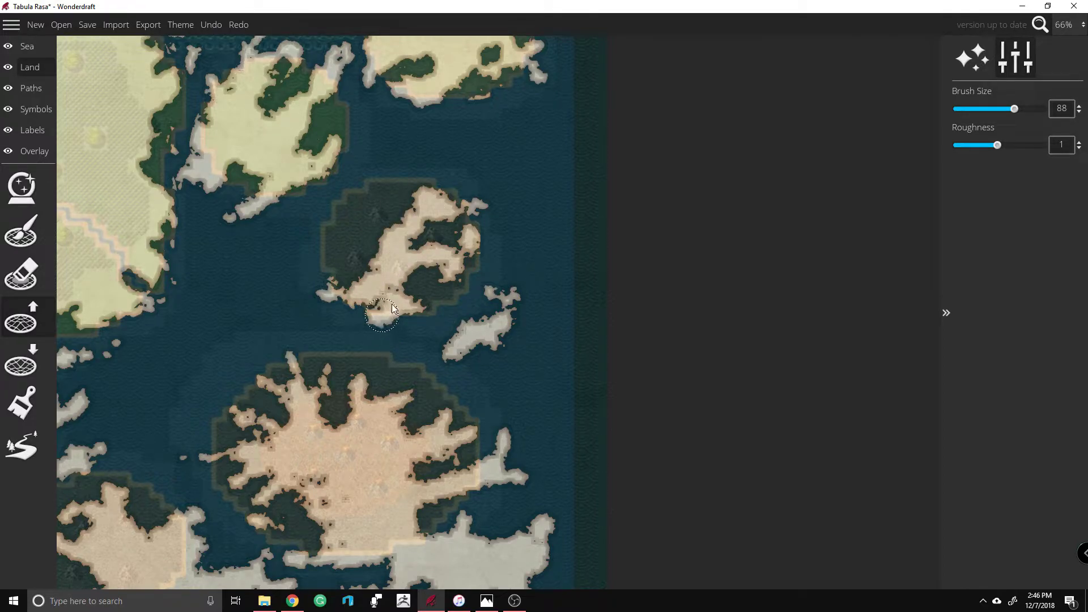
pyautogui.moveTo(431, 270); pyautogui.dragTo(425, 235)
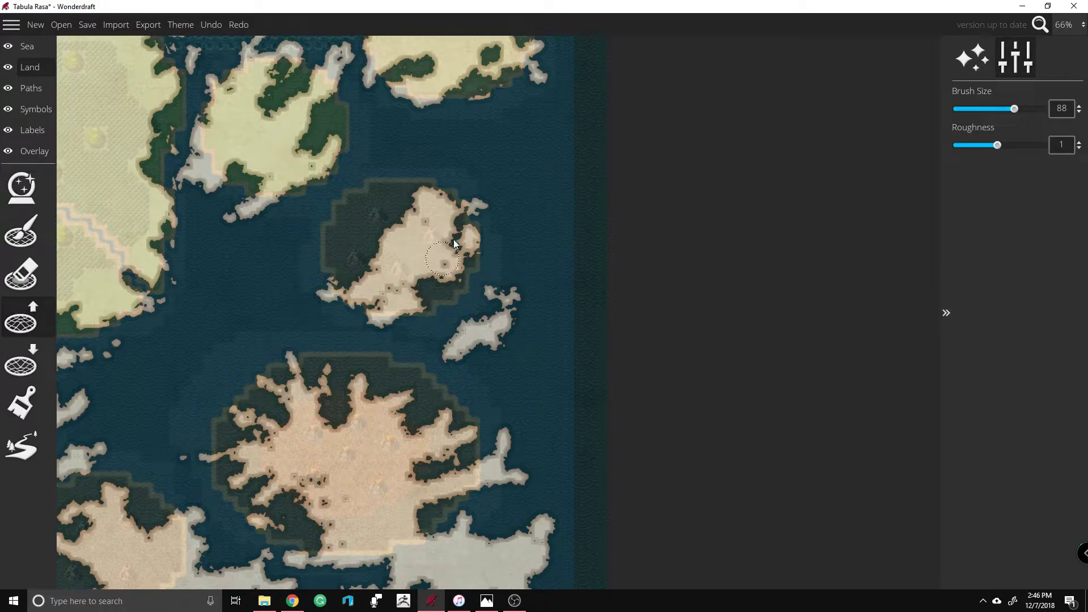
pyautogui.moveTo(475, 226)
pyautogui.mouseDown()
pyautogui.moveTo(420, 255)
pyautogui.moveTo(394, 201)
pyautogui.moveTo(404, 210)
pyautogui.moveTo(418, 197)
pyautogui.moveTo(452, 228)
pyautogui.moveTo(497, 273)
pyautogui.moveTo(494, 282)
pyautogui.moveTo(473, 261)
pyautogui.moveTo(453, 268)
pyautogui.moveTo(498, 298)
pyautogui.moveTo(474, 254)
pyautogui.moveTo(342, 326)
pyautogui.moveTo(376, 308)
pyautogui.moveTo(338, 290)
pyautogui.moveTo(294, 297)
pyautogui.moveTo(376, 259)
pyautogui.moveTo(392, 264)
pyautogui.moveTo(383, 233)
pyautogui.moveTo(388, 255)
pyautogui.mouseUp()
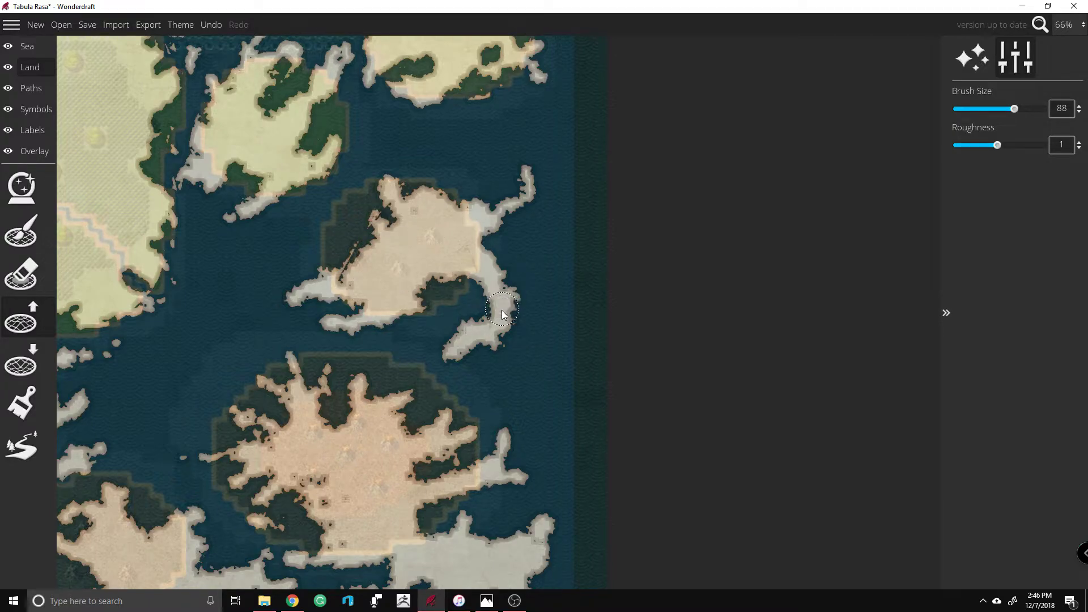
# Step: Lower land along the southern small volcanic island's east side to carve bays and detach its eastern tip, reducing the brush size to 52
pyautogui.scroll(-3, 498, 286)
pyautogui.scroll(3, 225, 311)
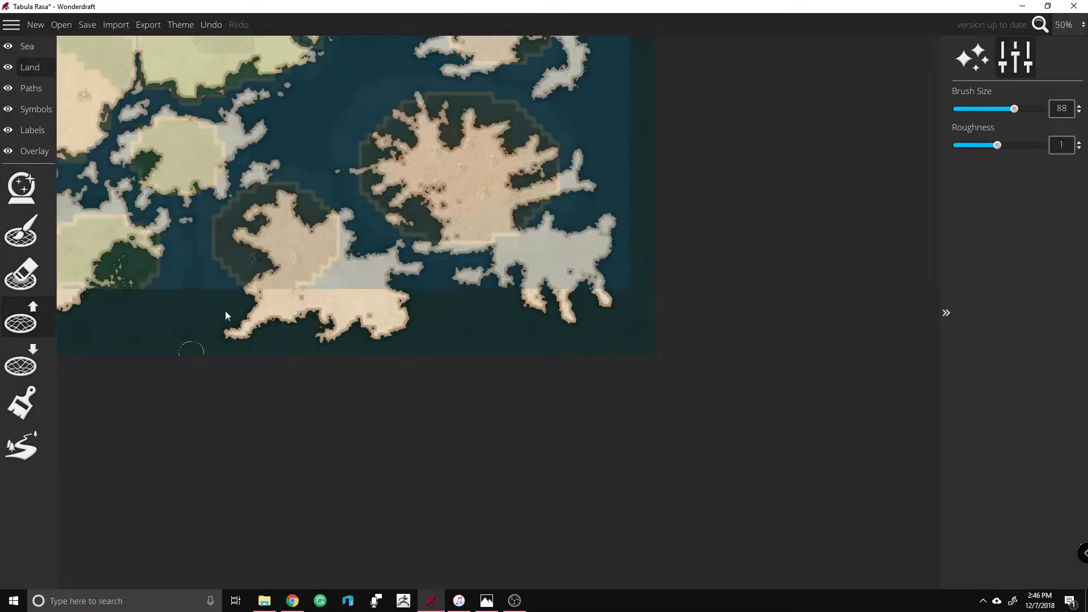
pyautogui.scroll(-2, 462, 227)
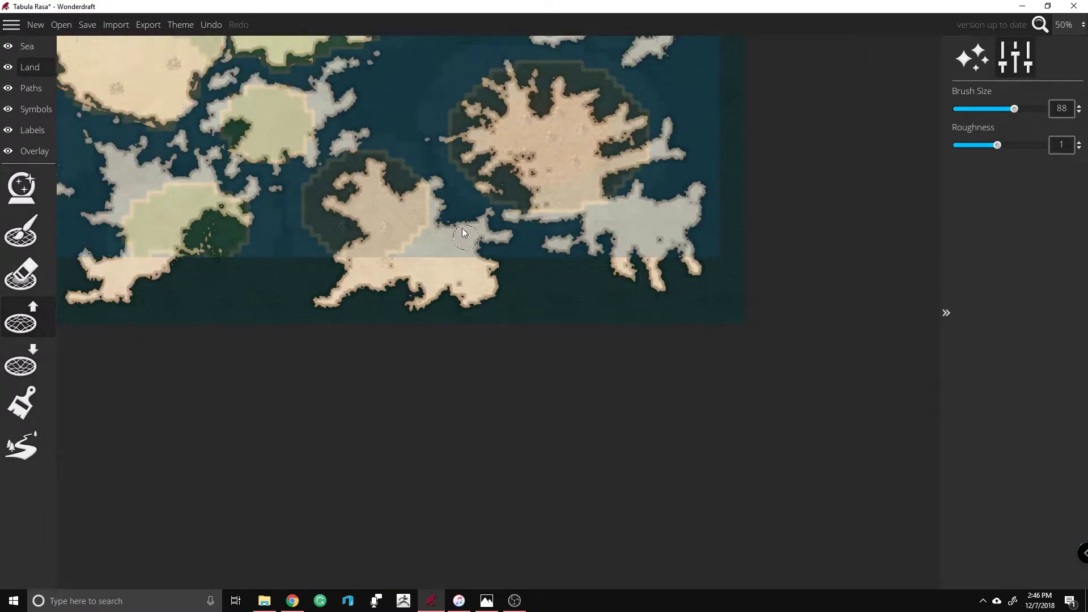
pyautogui.scroll(2, 233, 272)
pyautogui.click(20, 363)
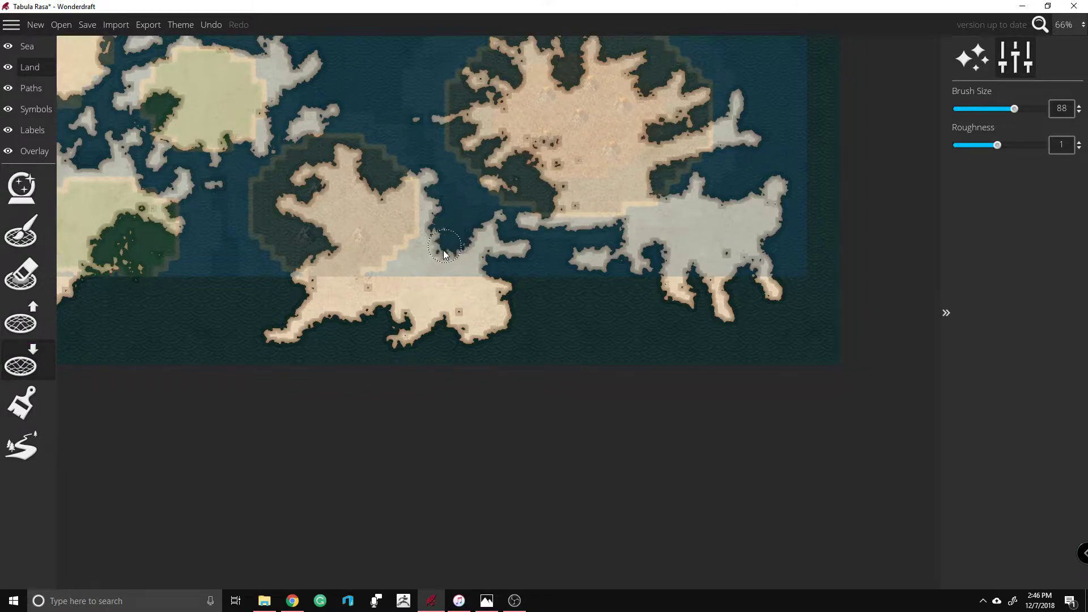
pyautogui.moveTo(375, 197); pyautogui.dragTo(396, 187)
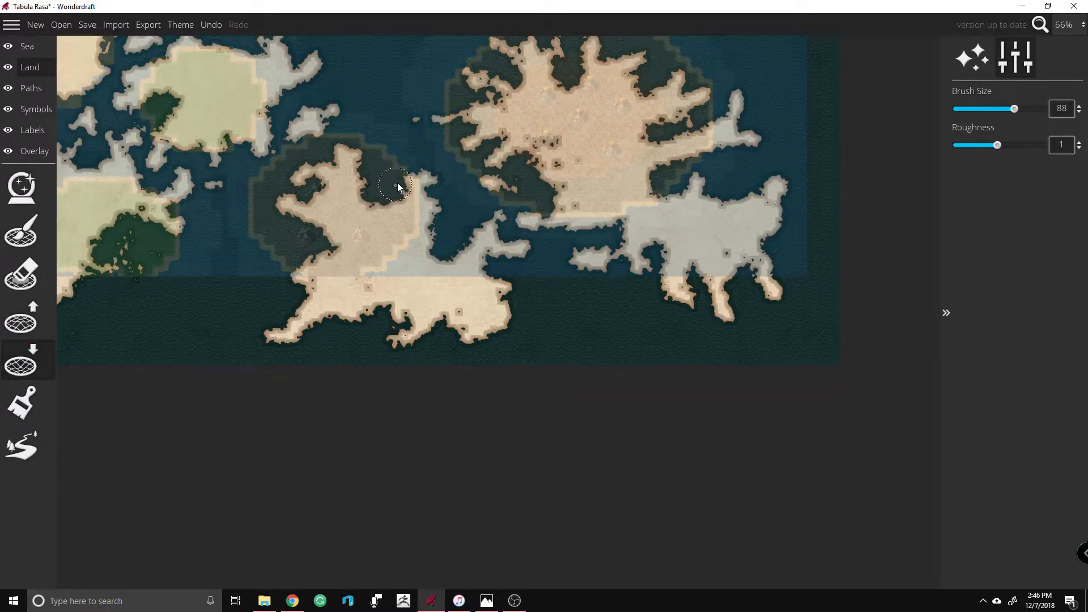
pyautogui.moveTo(459, 236)
pyautogui.mouseDown()
pyautogui.moveTo(397, 253)
pyautogui.moveTo(406, 242)
pyautogui.moveTo(436, 256)
pyautogui.moveTo(478, 227)
pyautogui.moveTo(513, 281)
pyautogui.moveTo(491, 315)
pyautogui.mouseUp()
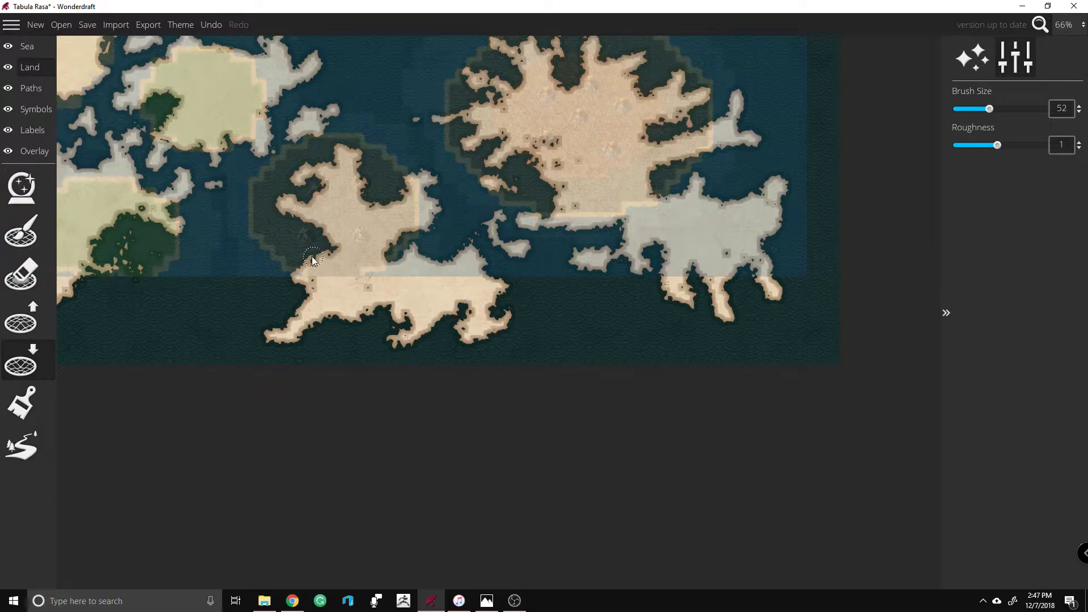
# Step: Carve the southern small volcanic island's western side into islets, cut inlets into its southwest, and break up the grey islets to its east
pyautogui.moveTo(324, 194)
pyautogui.mouseDown()
pyautogui.moveTo(323, 163)
pyautogui.moveTo(344, 175)
pyautogui.mouseUp()
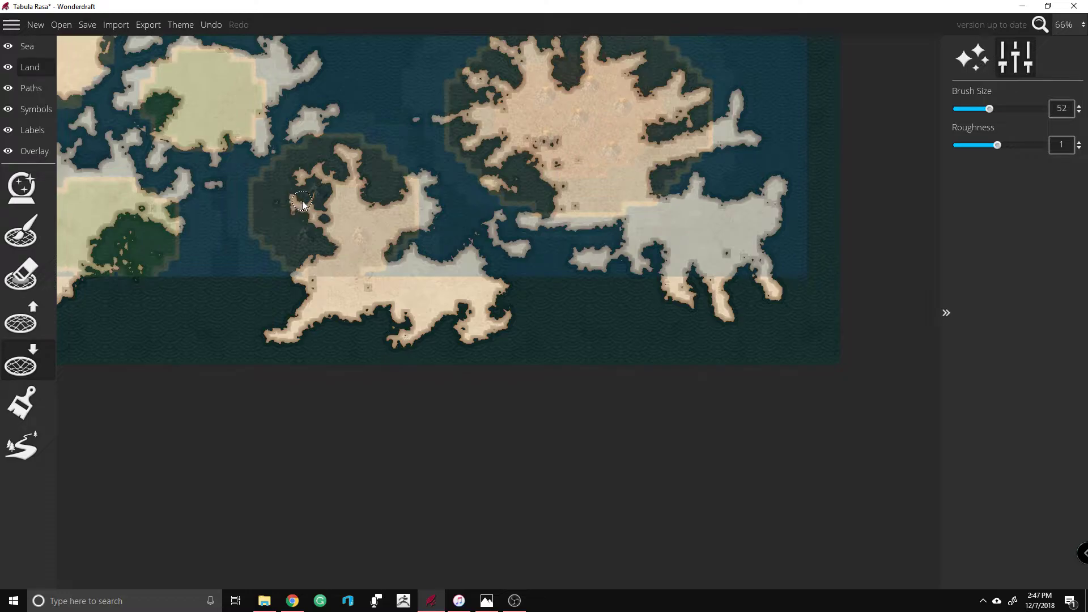
pyautogui.moveTo(303, 203); pyautogui.dragTo(339, 211)
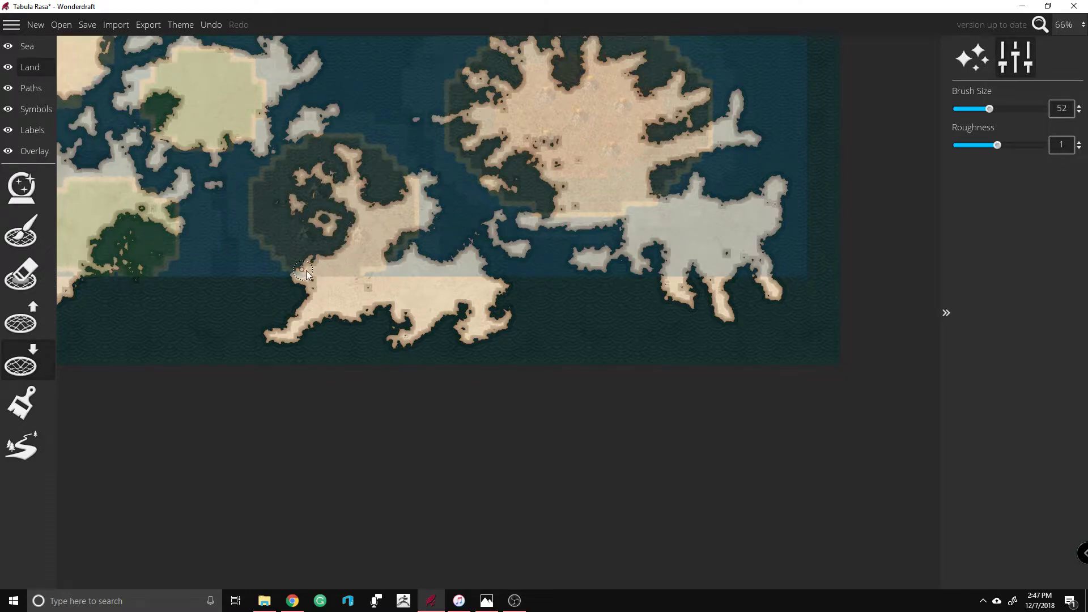
pyautogui.moveTo(327, 288)
pyautogui.mouseDown()
pyautogui.moveTo(315, 290)
pyautogui.moveTo(369, 306)
pyautogui.moveTo(376, 270)
pyautogui.mouseUp()
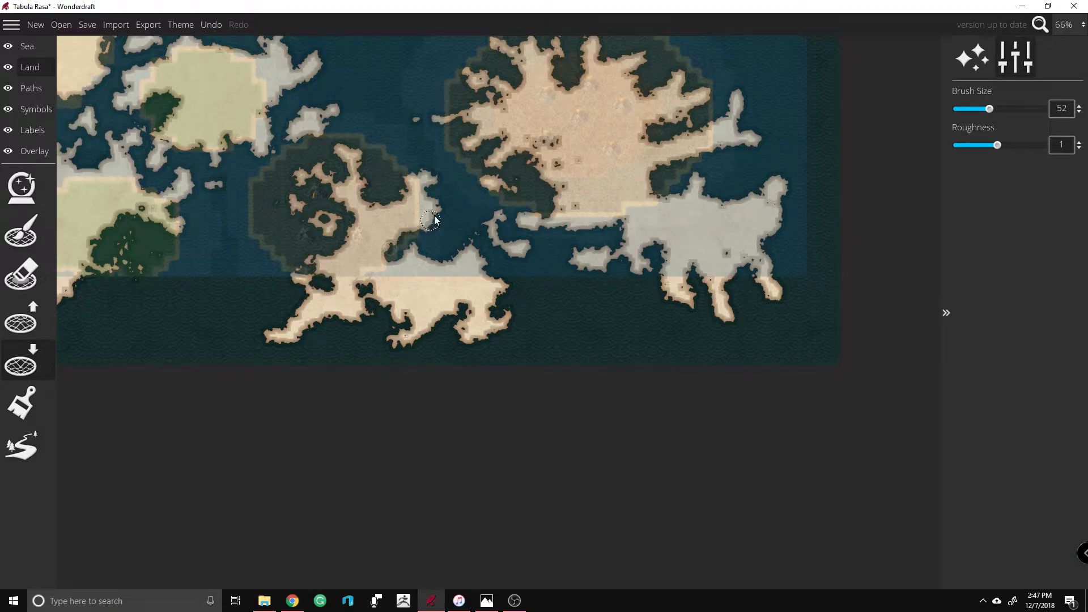
pyautogui.moveTo(486, 232)
pyautogui.mouseDown()
pyautogui.moveTo(519, 262)
pyautogui.moveTo(529, 251)
pyautogui.moveTo(538, 288)
pyautogui.mouseUp()
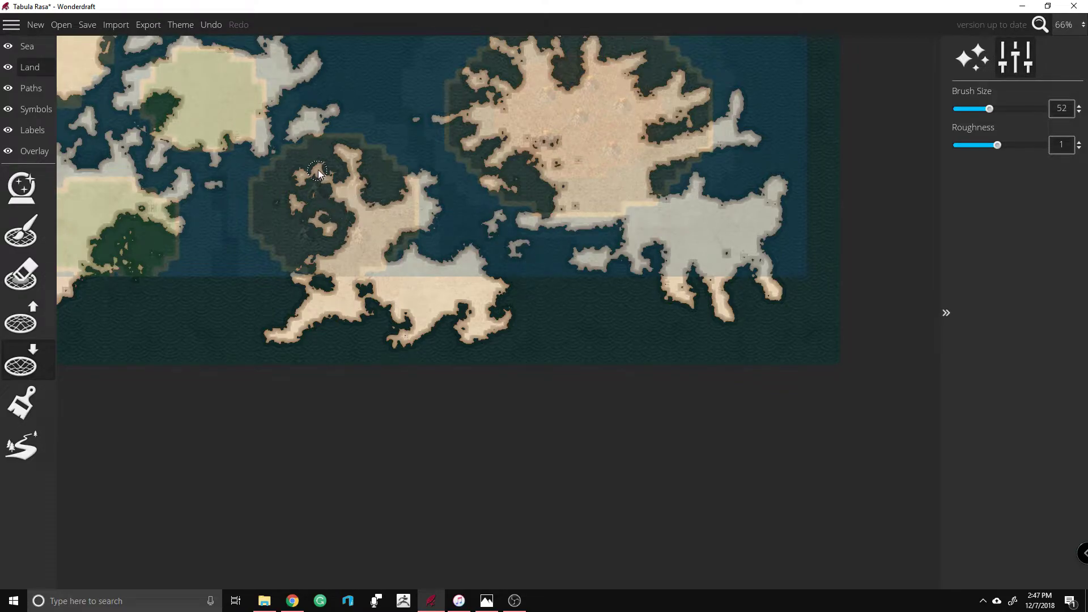
# Step: Lower land along the large volcanic island's western and northwestern coasts to thin its arms and cut deeper inlets
pyautogui.moveTo(568, 192); pyautogui.dragTo(561, 189)
pyautogui.moveTo(549, 149)
pyautogui.mouseDown()
pyautogui.moveTo(528, 161)
pyautogui.moveTo(554, 140)
pyautogui.moveTo(553, 163)
pyautogui.moveTo(541, 166)
pyautogui.moveTo(575, 150)
pyautogui.mouseUp()
pyautogui.moveTo(570, 94); pyautogui.dragTo(569, 108)
pyautogui.moveTo(503, 113)
pyautogui.mouseDown()
pyautogui.moveTo(524, 114)
pyautogui.moveTo(468, 114)
pyautogui.moveTo(498, 140)
pyautogui.moveTo(501, 127)
pyautogui.moveTo(480, 125)
pyautogui.moveTo(494, 117)
pyautogui.moveTo(481, 135)
pyautogui.moveTo(494, 78)
pyautogui.moveTo(486, 72)
pyautogui.mouseUp()
pyautogui.scroll(2, 487, 74)
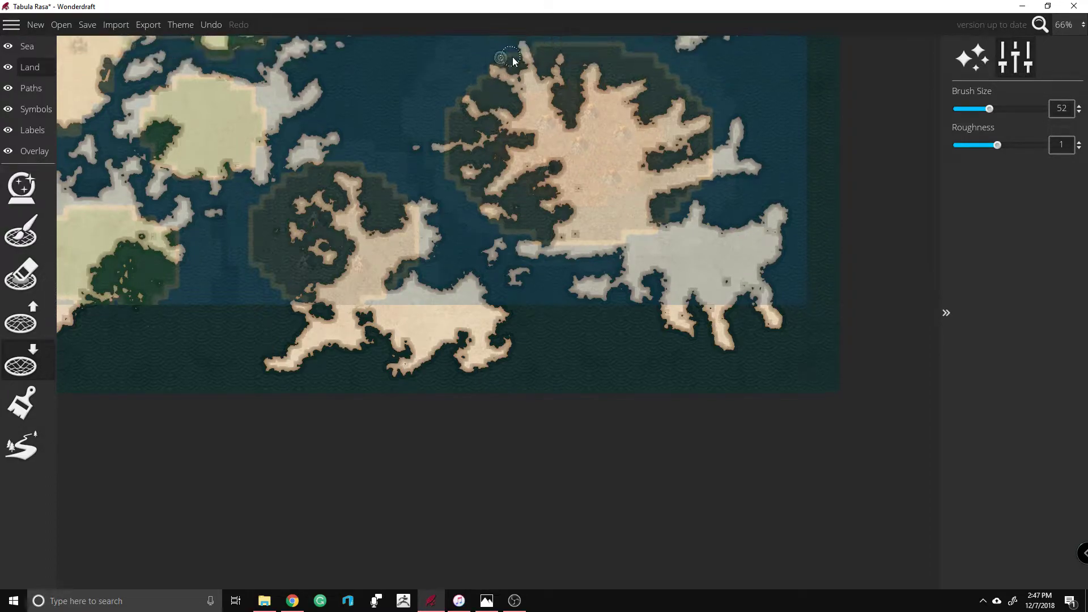
pyautogui.moveTo(519, 119)
pyautogui.mouseDown()
pyautogui.moveTo(513, 129)
pyautogui.moveTo(554, 144)
pyautogui.moveTo(526, 145)
pyautogui.mouseUp()
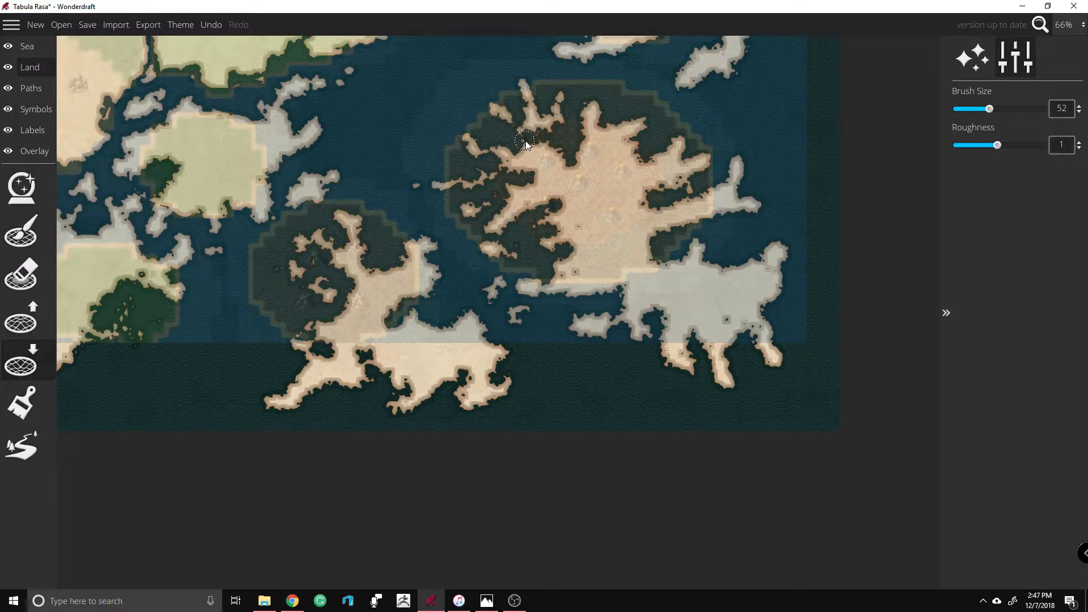
# Step: Carve bays into the large volcanic island's southern and eastern sides and cut inlets into the grey southeastern land
pyautogui.moveTo(608, 296)
pyautogui.mouseDown()
pyautogui.moveTo(561, 262)
pyautogui.moveTo(574, 268)
pyautogui.mouseUp()
pyautogui.moveTo(654, 205)
pyautogui.mouseDown()
pyautogui.moveTo(663, 185)
pyautogui.moveTo(663, 207)
pyautogui.moveTo(676, 210)
pyautogui.moveTo(711, 191)
pyautogui.moveTo(721, 215)
pyautogui.moveTo(656, 258)
pyautogui.moveTo(649, 314)
pyautogui.moveTo(691, 294)
pyautogui.moveTo(663, 311)
pyautogui.moveTo(660, 327)
pyautogui.moveTo(696, 336)
pyautogui.moveTo(741, 337)
pyautogui.mouseUp()
pyautogui.moveTo(654, 250)
pyautogui.mouseDown()
pyautogui.moveTo(597, 213)
pyautogui.moveTo(584, 248)
pyautogui.moveTo(589, 256)
pyautogui.moveTo(611, 223)
pyautogui.moveTo(673, 247)
pyautogui.moveTo(668, 221)
pyautogui.moveTo(638, 200)
pyautogui.mouseUp()
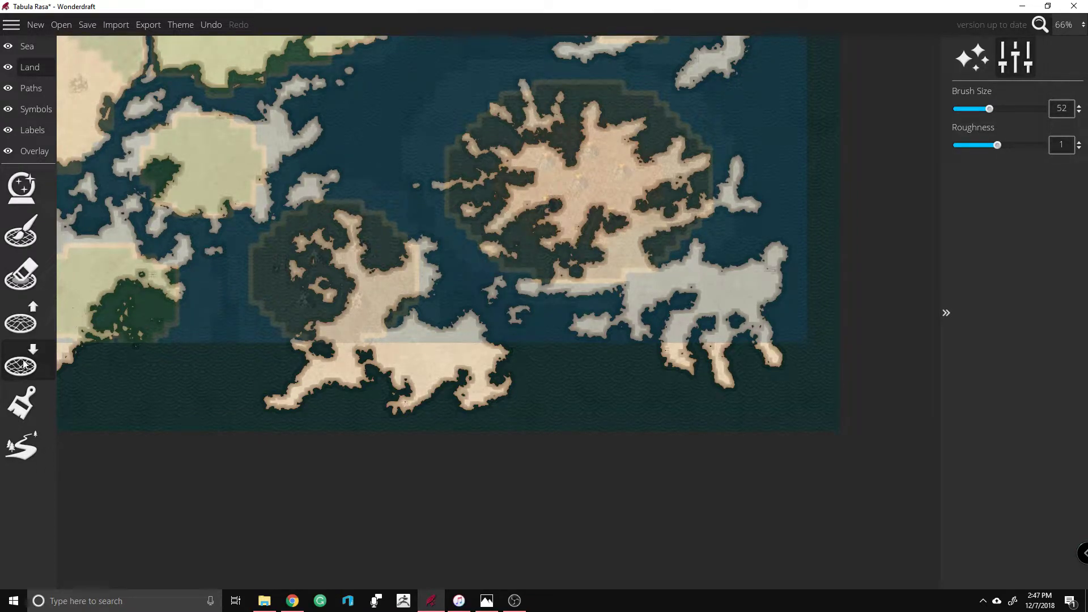
# Step: Fill the bay between the large volcanic island's eastern arms, and cut its southern link to the grey southeastern land
pyautogui.click(53, 332)
pyautogui.moveTo(633, 196)
pyautogui.mouseDown()
pyautogui.moveTo(657, 202)
pyautogui.moveTo(654, 191)
pyautogui.moveTo(673, 211)
pyautogui.moveTo(671, 184)
pyautogui.moveTo(696, 197)
pyautogui.moveTo(665, 183)
pyautogui.moveTo(648, 206)
pyautogui.mouseUp()
pyautogui.click(40, 354)
pyautogui.moveTo(657, 245)
pyautogui.mouseDown()
pyautogui.moveTo(624, 235)
pyautogui.moveTo(646, 246)
pyautogui.moveTo(610, 262)
pyautogui.moveTo(646, 262)
pyautogui.mouseUp()
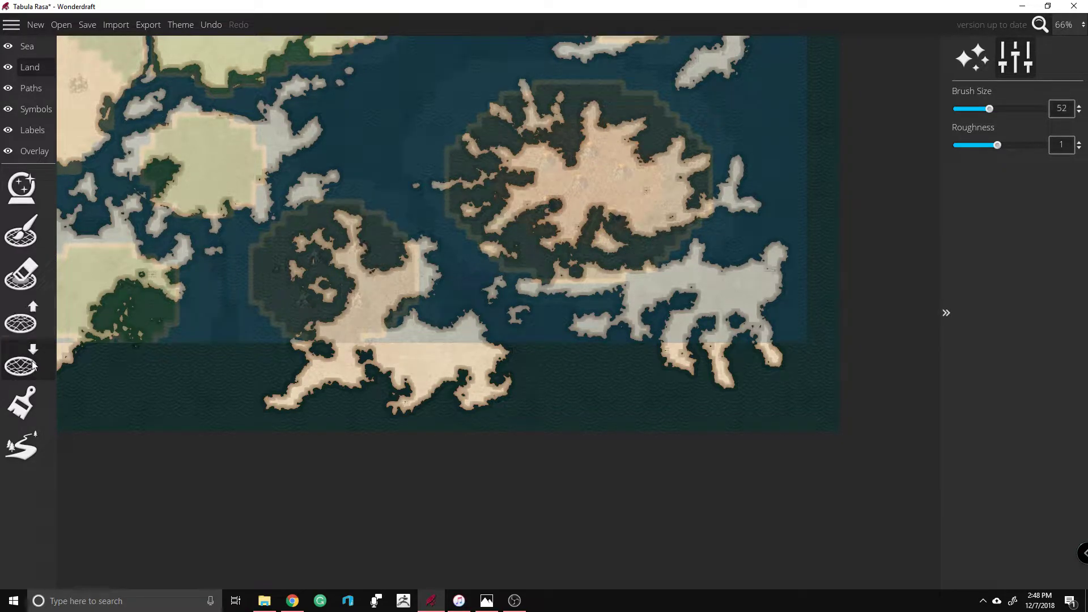
# Step: Raise land joining the large volcanic island's eastern coast to the grey southeastern land and the islet off its east
pyautogui.click(22, 323)
pyautogui.moveTo(707, 230)
pyautogui.mouseDown()
pyautogui.moveTo(702, 248)
pyautogui.moveTo(687, 243)
pyautogui.moveTo(687, 225)
pyautogui.mouseUp()
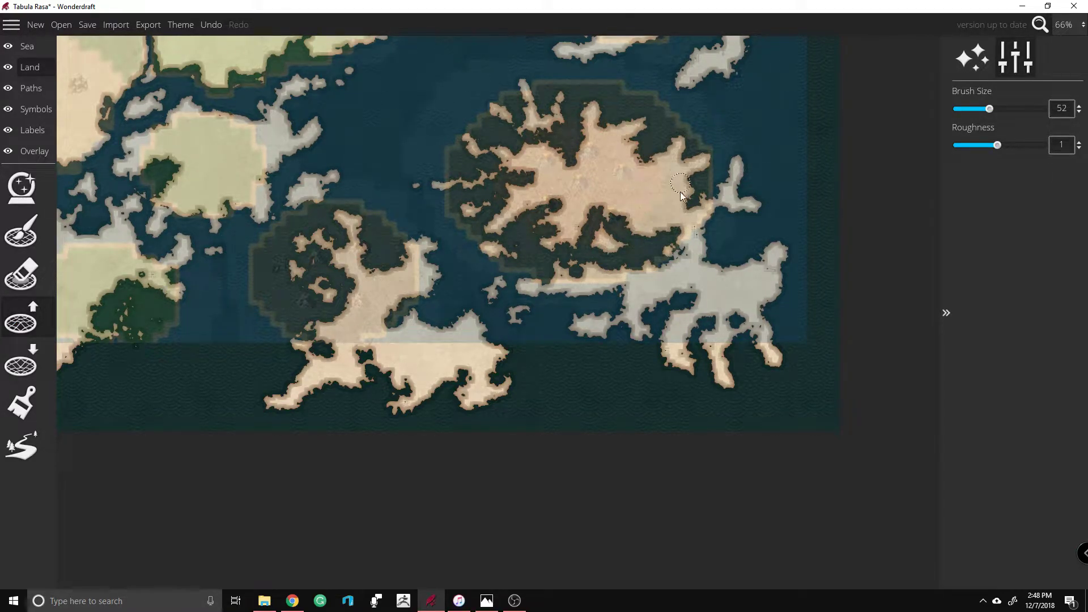
pyautogui.moveTo(718, 223)
pyautogui.mouseDown()
pyautogui.moveTo(734, 215)
pyautogui.moveTo(714, 263)
pyautogui.moveTo(727, 254)
pyautogui.moveTo(723, 242)
pyautogui.moveTo(700, 257)
pyautogui.moveTo(720, 204)
pyautogui.moveTo(727, 209)
pyautogui.moveTo(707, 233)
pyautogui.moveTo(713, 218)
pyautogui.moveTo(698, 214)
pyautogui.moveTo(701, 257)
pyautogui.moveTo(721, 234)
pyautogui.moveTo(734, 245)
pyautogui.moveTo(719, 240)
pyautogui.moveTo(732, 259)
pyautogui.mouseUp()
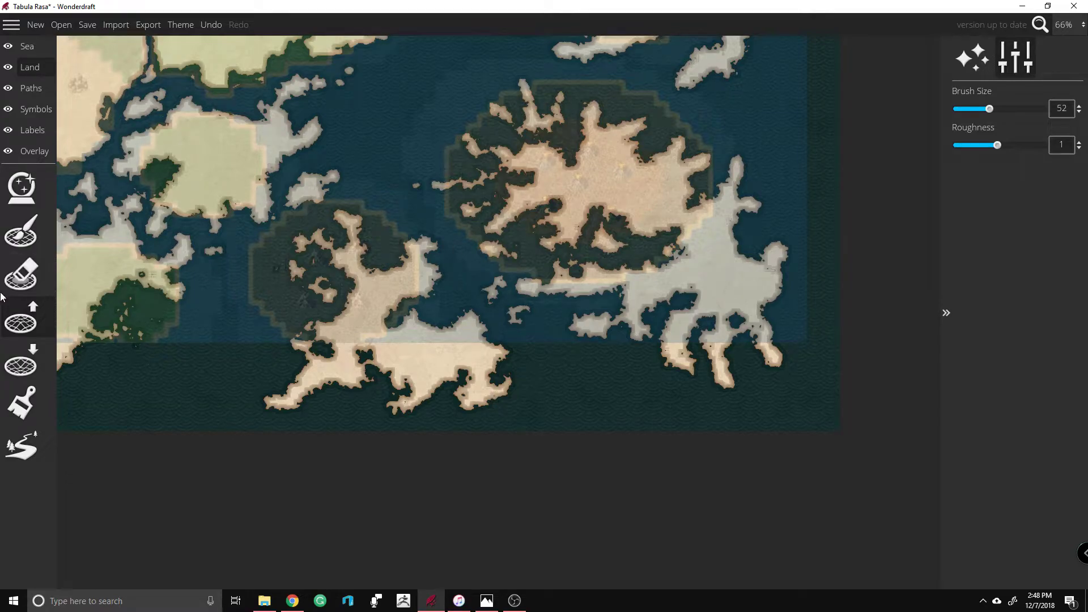
# Step: Lower land to break up the grey southeastern land and erode the large volcanic island's thin northwestern and western arms
pyautogui.click(21, 363)
pyautogui.moveTo(666, 271)
pyautogui.mouseDown()
pyautogui.moveTo(690, 258)
pyautogui.moveTo(728, 279)
pyautogui.moveTo(709, 299)
pyautogui.moveTo(642, 269)
pyautogui.moveTo(661, 266)
pyautogui.moveTo(601, 275)
pyautogui.moveTo(609, 272)
pyautogui.moveTo(613, 294)
pyautogui.mouseUp()
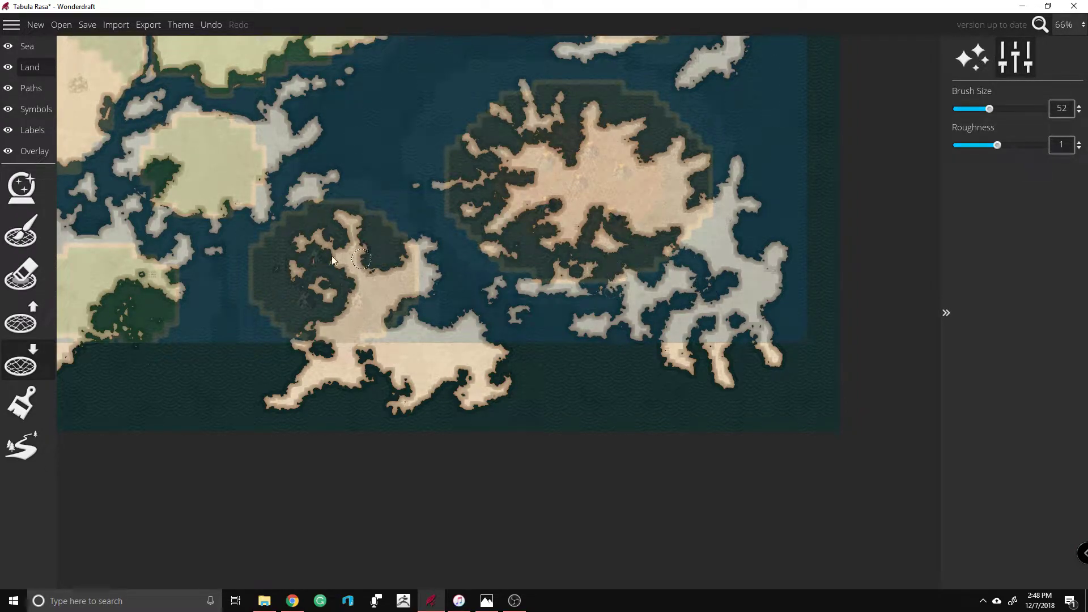
pyautogui.moveTo(554, 113)
pyautogui.mouseDown()
pyautogui.moveTo(527, 94)
pyautogui.moveTo(567, 119)
pyautogui.moveTo(459, 115)
pyautogui.mouseUp()
pyautogui.moveTo(451, 166)
pyautogui.mouseDown()
pyautogui.moveTo(448, 181)
pyautogui.moveTo(482, 182)
pyautogui.moveTo(479, 145)
pyautogui.moveTo(468, 249)
pyautogui.mouseUp()
# Step: Raise land to extend the grey southeastern land southwest and attach the islet south of the large volcanic island
pyautogui.press('shift')
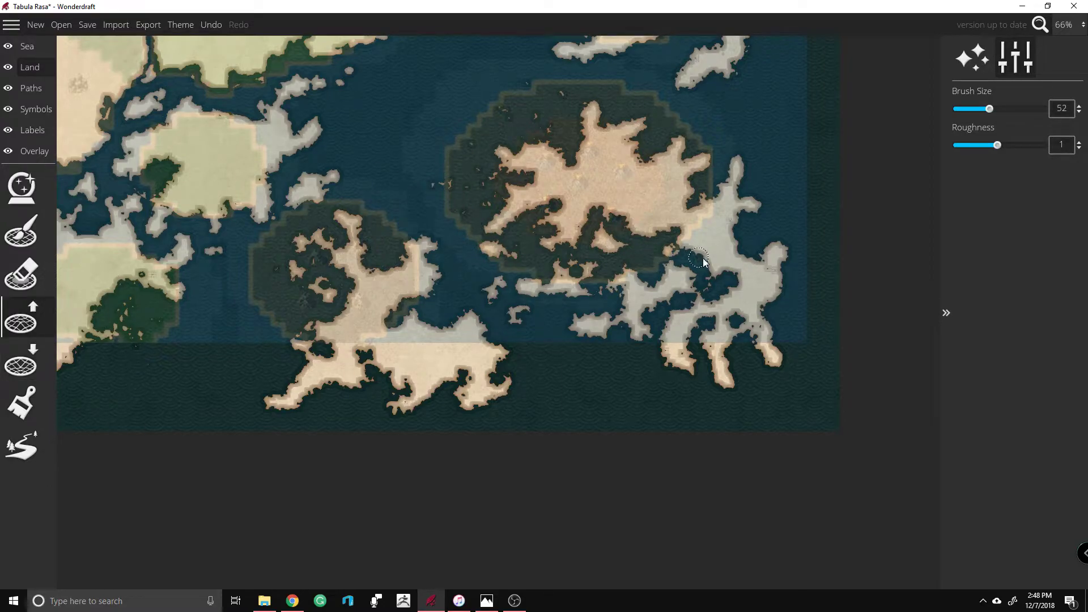
pyautogui.moveTo(703, 262)
pyautogui.mouseDown()
pyautogui.moveTo(637, 238)
pyautogui.moveTo(688, 225)
pyautogui.moveTo(657, 291)
pyautogui.moveTo(671, 312)
pyautogui.moveTo(687, 306)
pyautogui.moveTo(652, 345)
pyautogui.moveTo(649, 375)
pyautogui.moveTo(612, 389)
pyautogui.moveTo(660, 357)
pyautogui.moveTo(645, 372)
pyautogui.moveTo(624, 323)
pyautogui.moveTo(609, 326)
pyautogui.moveTo(640, 374)
pyautogui.moveTo(669, 363)
pyautogui.moveTo(660, 311)
pyautogui.moveTo(653, 344)
pyautogui.moveTo(679, 320)
pyautogui.mouseUp()
pyautogui.moveTo(590, 241); pyautogui.dragTo(644, 255)
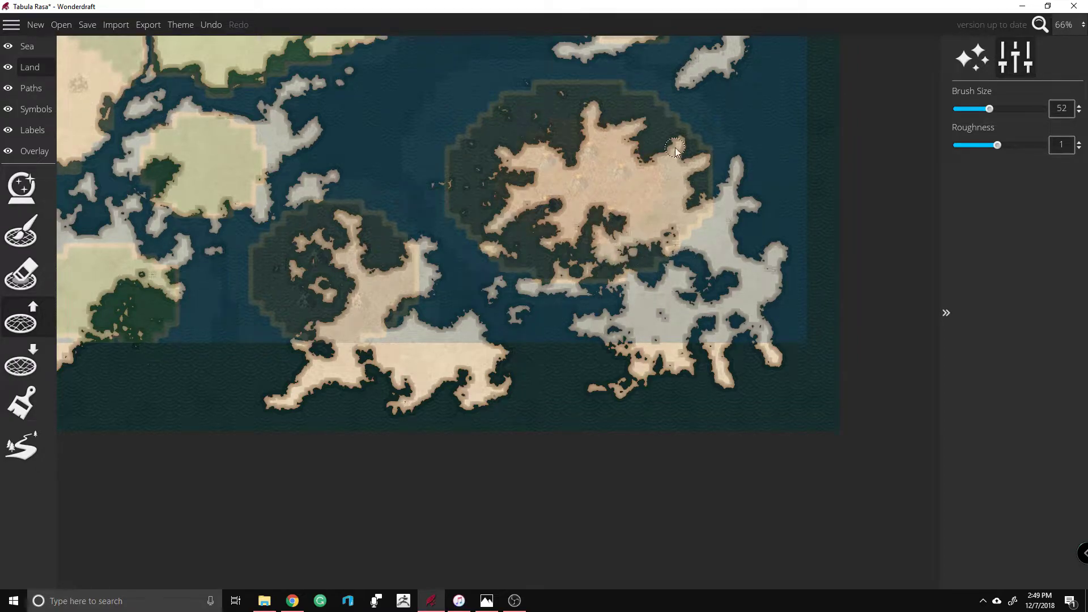
# Step: Raise land to fill out the large volcanic island's eastern, northern and western coasts and extend the land south of it westward
pyautogui.moveTo(698, 178); pyautogui.dragTo(715, 171)
pyautogui.moveTo(689, 186)
pyautogui.mouseDown()
pyautogui.moveTo(643, 157)
pyautogui.moveTo(656, 149)
pyautogui.moveTo(647, 129)
pyautogui.moveTo(592, 122)
pyautogui.moveTo(559, 147)
pyautogui.moveTo(557, 172)
pyautogui.moveTo(572, 157)
pyautogui.moveTo(553, 121)
pyautogui.moveTo(498, 142)
pyautogui.moveTo(496, 169)
pyautogui.moveTo(514, 184)
pyautogui.moveTo(440, 184)
pyautogui.moveTo(480, 182)
pyautogui.moveTo(516, 212)
pyautogui.moveTo(561, 215)
pyautogui.moveTo(559, 236)
pyautogui.moveTo(545, 243)
pyautogui.moveTo(551, 295)
pyautogui.moveTo(564, 290)
pyautogui.moveTo(550, 295)
pyautogui.moveTo(586, 312)
pyautogui.moveTo(535, 314)
pyautogui.moveTo(523, 297)
pyautogui.moveTo(504, 298)
pyautogui.moveTo(536, 361)
pyautogui.moveTo(581, 334)
pyautogui.moveTo(579, 352)
pyautogui.moveTo(559, 301)
pyautogui.moveTo(534, 292)
pyautogui.moveTo(576, 323)
pyautogui.moveTo(620, 324)
pyautogui.moveTo(624, 332)
pyautogui.moveTo(547, 322)
pyautogui.moveTo(533, 308)
pyautogui.moveTo(614, 361)
pyautogui.moveTo(580, 362)
pyautogui.moveTo(584, 378)
pyautogui.moveTo(600, 363)
pyautogui.moveTo(598, 354)
pyautogui.moveTo(580, 368)
pyautogui.moveTo(577, 354)
pyautogui.moveTo(598, 358)
pyautogui.moveTo(590, 391)
pyautogui.moveTo(606, 338)
pyautogui.moveTo(617, 347)
pyautogui.moveTo(608, 351)
pyautogui.moveTo(671, 311)
pyautogui.moveTo(640, 349)
pyautogui.moveTo(650, 366)
pyautogui.moveTo(716, 348)
pyautogui.moveTo(735, 315)
pyautogui.moveTo(758, 326)
pyautogui.mouseUp()
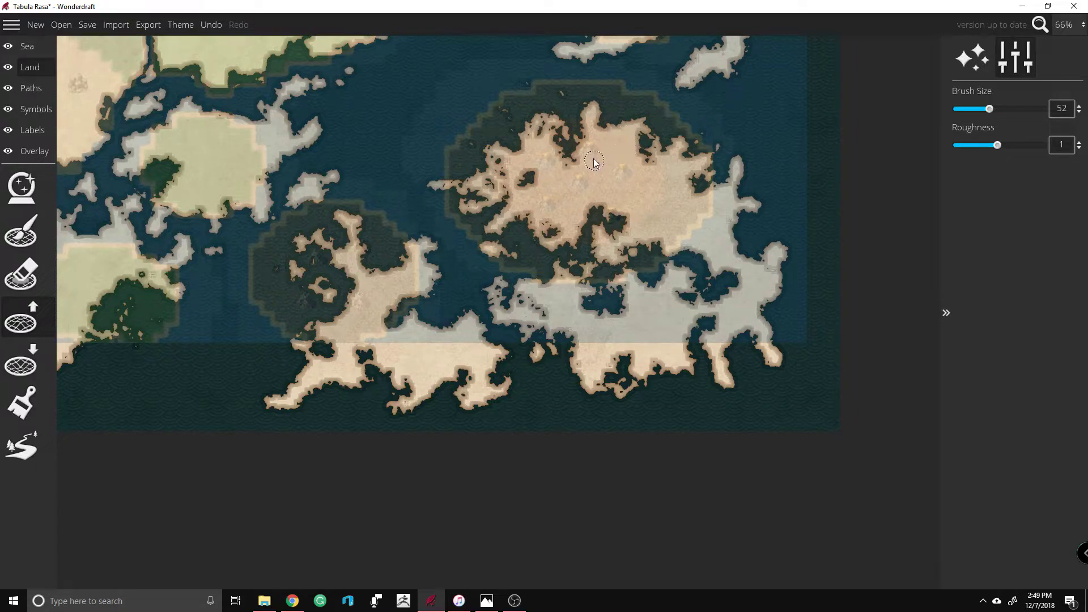
pyautogui.moveTo(501, 174)
pyautogui.mouseDown()
pyautogui.moveTo(539, 220)
pyautogui.moveTo(529, 204)
pyautogui.moveTo(533, 217)
pyautogui.moveTo(551, 213)
pyautogui.moveTo(542, 218)
pyautogui.moveTo(554, 170)
pyautogui.mouseUp()
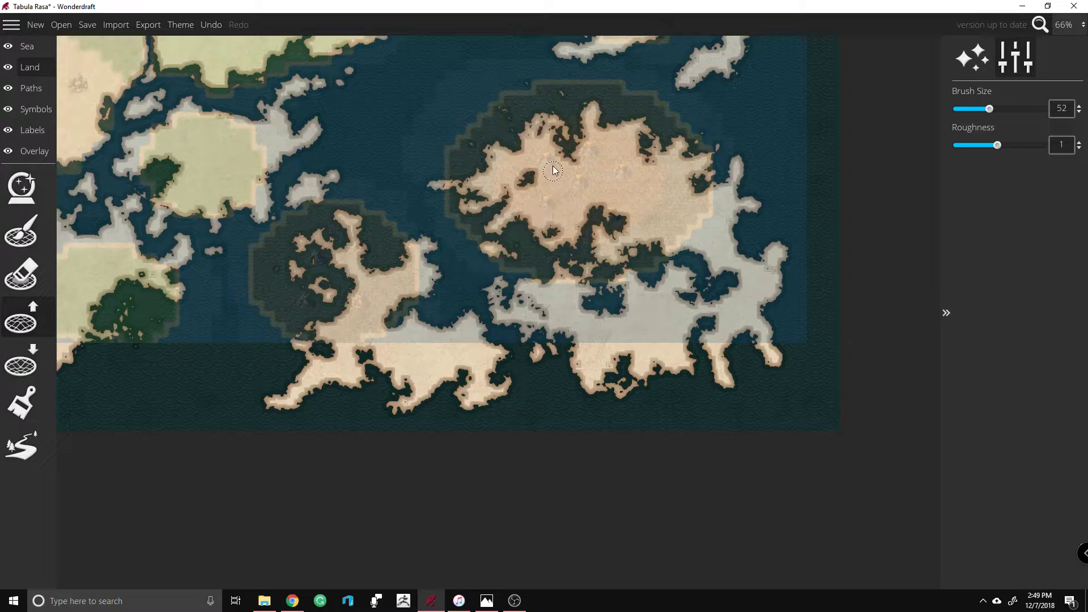
pyautogui.scroll(-5, 663, 247)
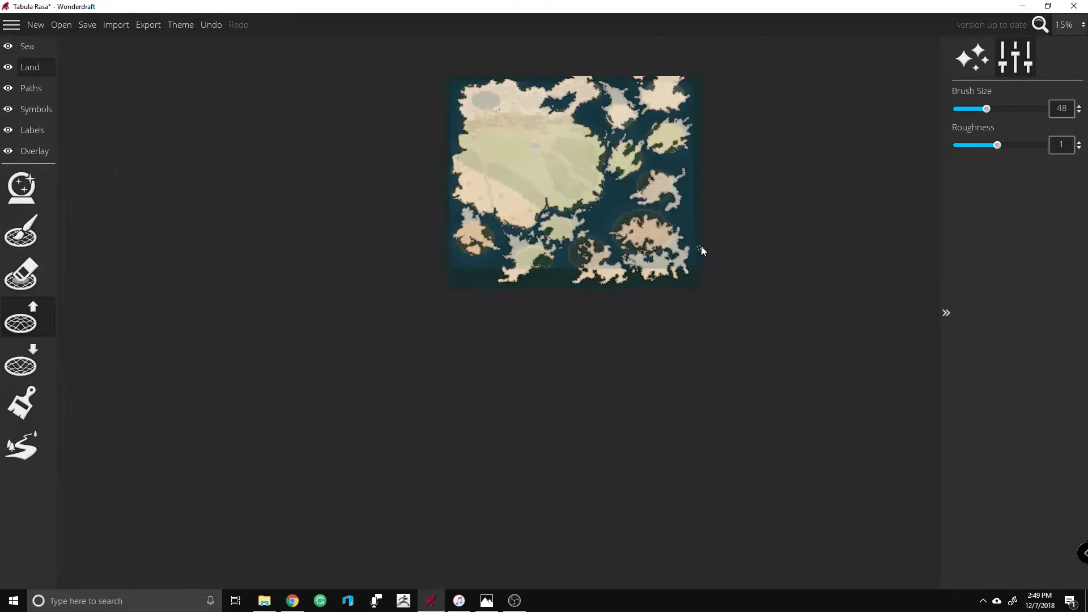
pyautogui.scroll(3, 780, 243)
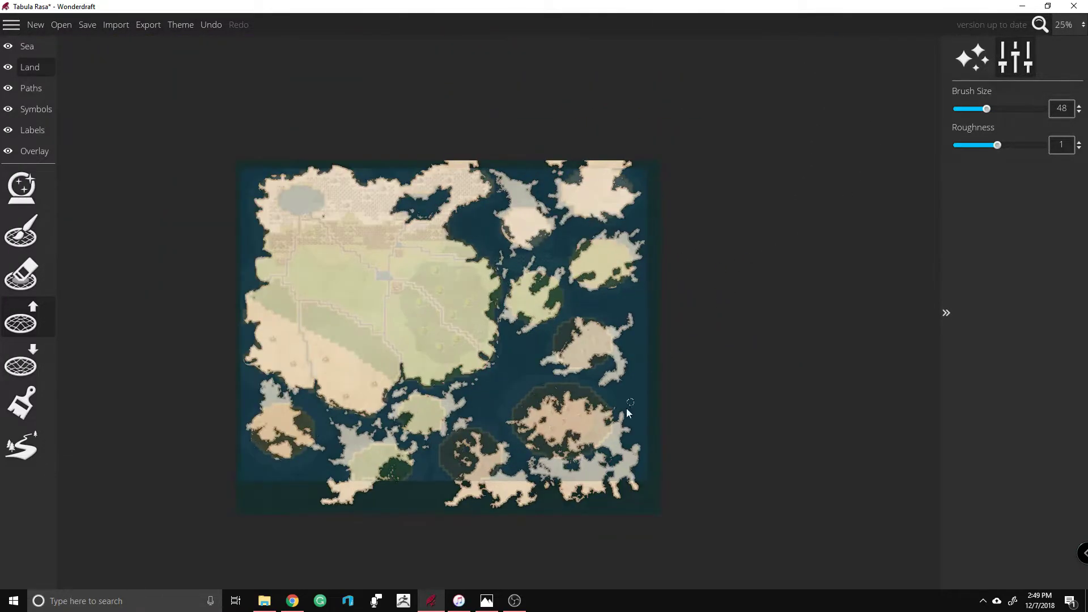
# Step: Switch to lowering land and carve an inlet into the main continent's southeastern coast with the size 48 brush
pyautogui.scroll(2, 555, 390)
pyautogui.scroll(3, 355, 282)
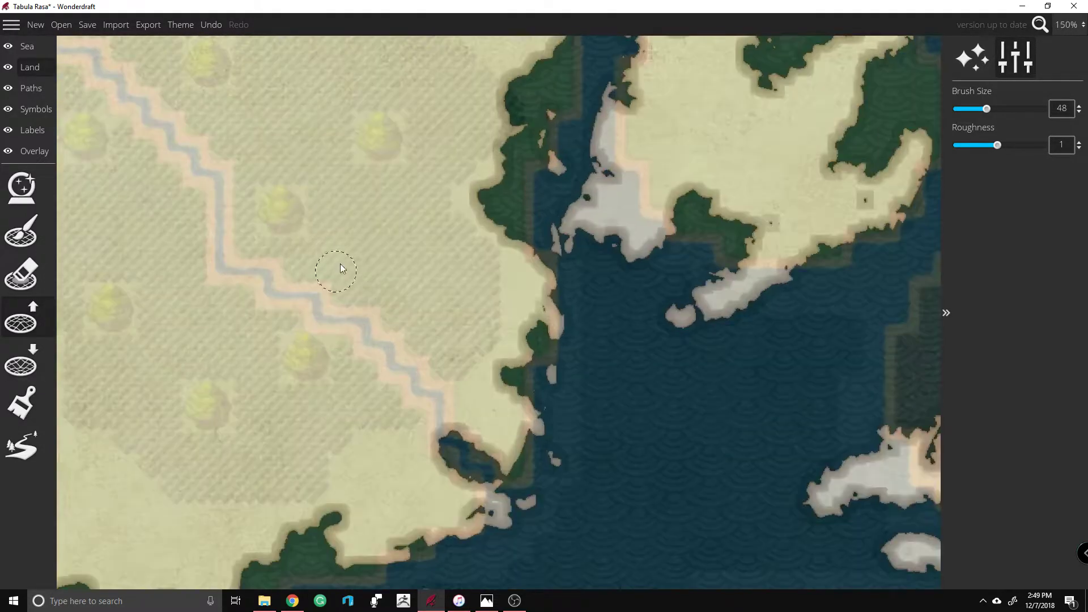
pyautogui.click(21, 363)
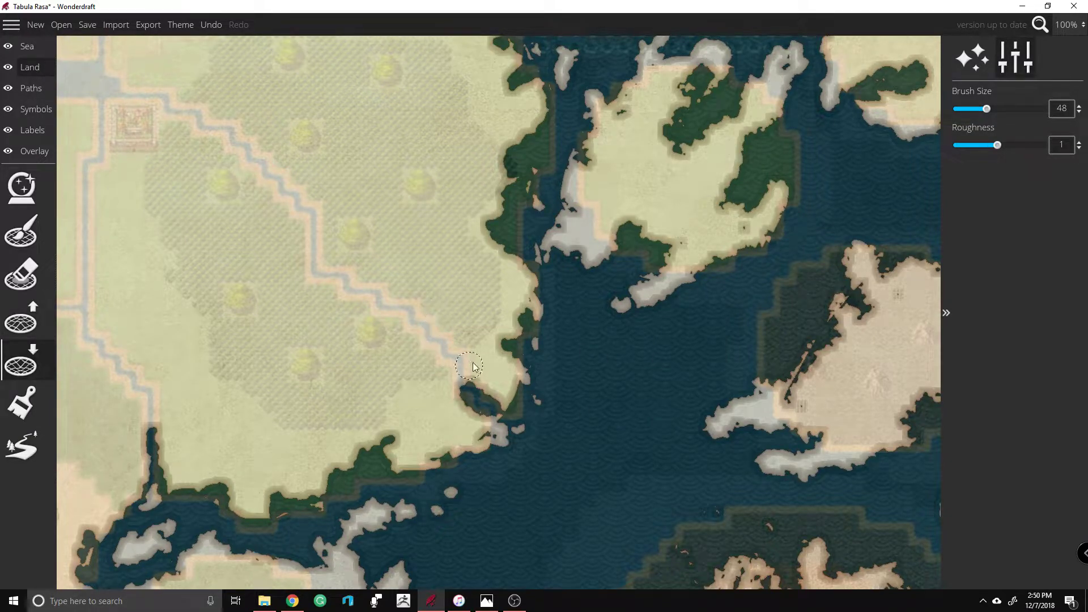
pyautogui.moveTo(516, 345)
pyautogui.mouseDown()
pyautogui.moveTo(498, 340)
pyautogui.moveTo(510, 311)
pyautogui.mouseUp()
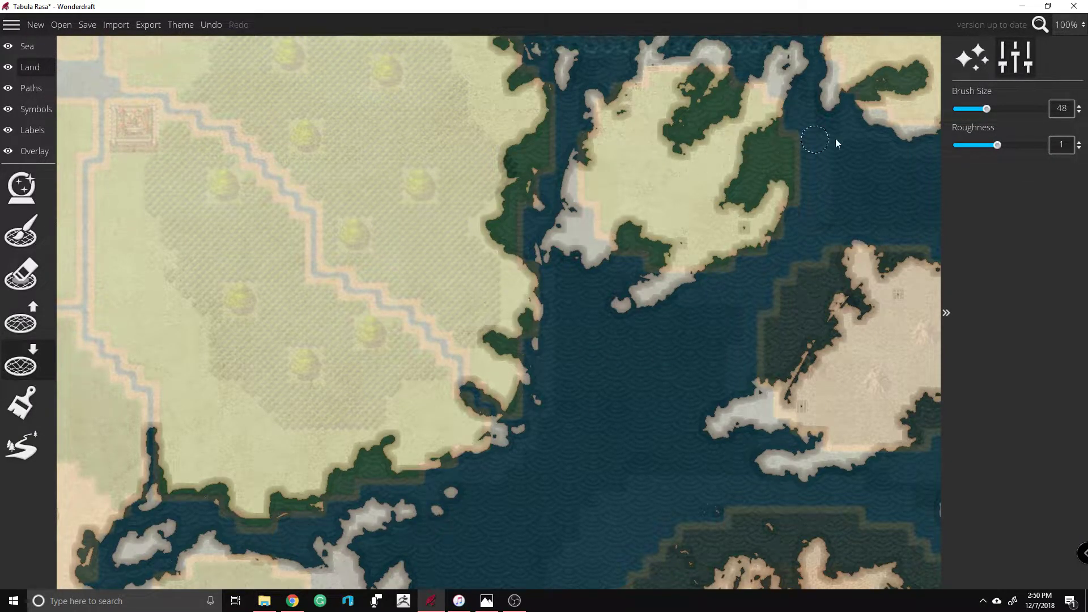
# Step: Reduce the brush size to 19 and carve finer, jagged inlets into the main continent's eastern coast
pyautogui.moveTo(990, 110); pyautogui.dragTo(975, 110)
pyautogui.moveTo(476, 243); pyautogui.dragTo(484, 241)
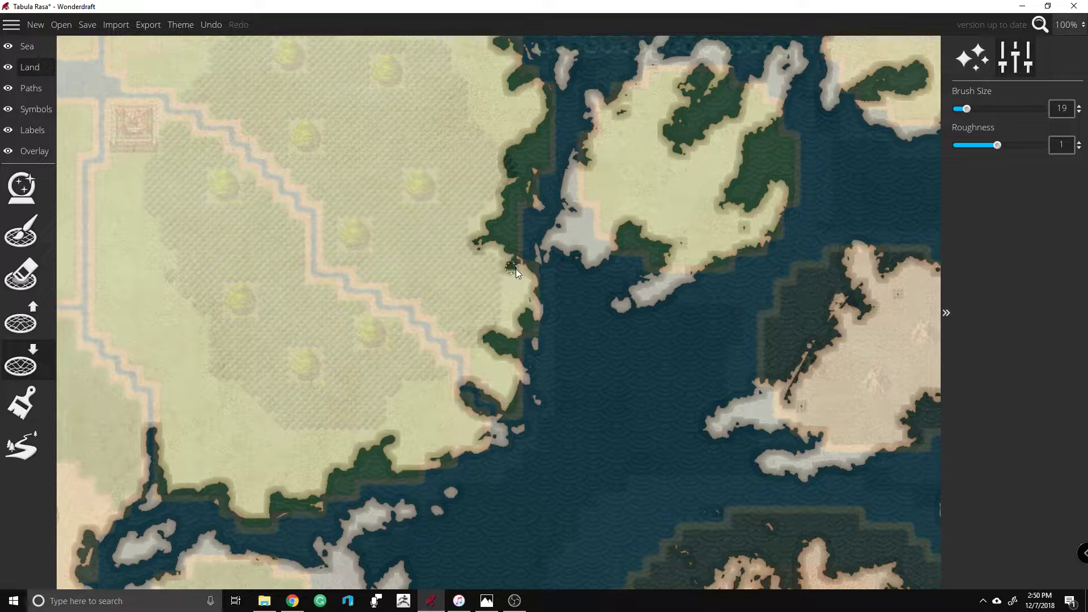
pyautogui.moveTo(513, 295)
pyautogui.mouseDown()
pyautogui.moveTo(492, 330)
pyautogui.moveTo(454, 292)
pyautogui.moveTo(475, 324)
pyautogui.moveTo(489, 331)
pyautogui.moveTo(458, 297)
pyautogui.moveTo(472, 318)
pyautogui.moveTo(504, 329)
pyautogui.moveTo(524, 313)
pyautogui.moveTo(509, 277)
pyautogui.mouseUp()
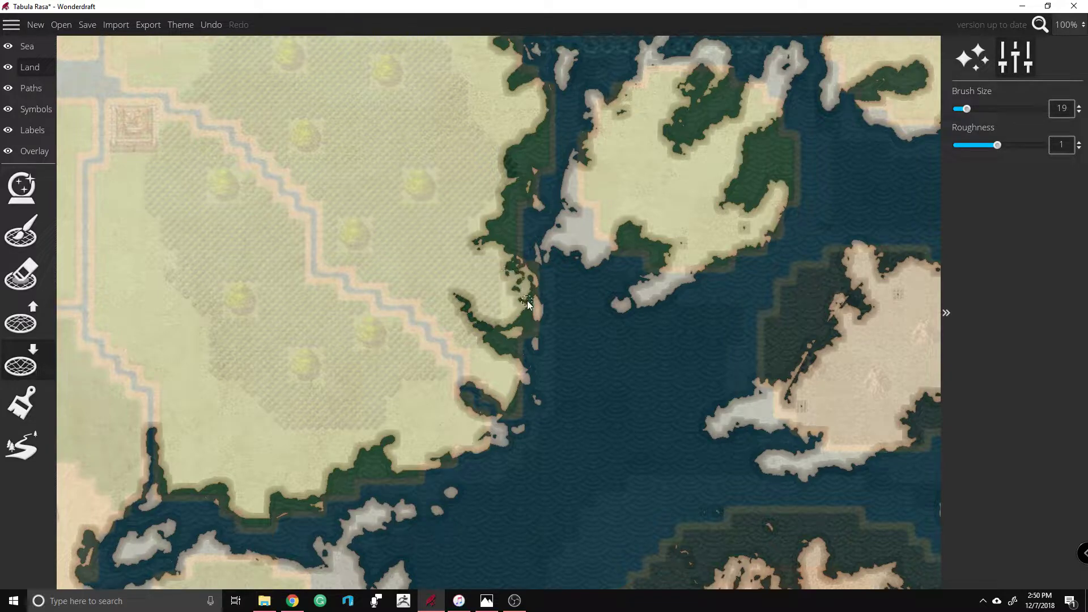
# Step: Carve small, irregular inlets into the main continent's southern coast and farther north along its eastern coast
pyautogui.moveTo(339, 434); pyautogui.dragTo(360, 457)
pyautogui.moveTo(166, 459)
pyautogui.mouseDown()
pyautogui.moveTo(157, 426)
pyautogui.moveTo(164, 474)
pyautogui.moveTo(148, 418)
pyautogui.moveTo(150, 443)
pyautogui.moveTo(162, 460)
pyautogui.moveTo(176, 452)
pyautogui.moveTo(166, 455)
pyautogui.moveTo(186, 488)
pyautogui.moveTo(186, 478)
pyautogui.moveTo(174, 458)
pyautogui.moveTo(176, 491)
pyautogui.moveTo(226, 475)
pyautogui.mouseUp()
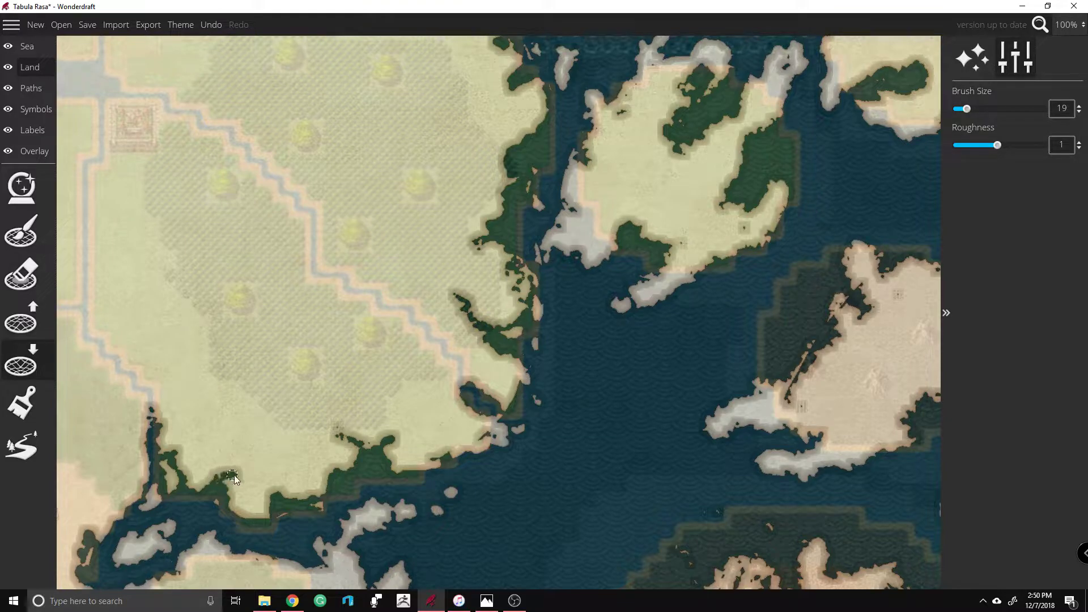
pyautogui.moveTo(501, 205)
pyautogui.mouseDown()
pyautogui.moveTo(495, 171)
pyautogui.moveTo(509, 155)
pyautogui.moveTo(493, 158)
pyautogui.moveTo(517, 138)
pyautogui.moveTo(566, 168)
pyautogui.moveTo(569, 179)
pyautogui.moveTo(552, 184)
pyautogui.moveTo(571, 205)
pyautogui.moveTo(521, 223)
pyautogui.moveTo(523, 141)
pyautogui.moveTo(484, 160)
pyautogui.moveTo(513, 147)
pyautogui.moveTo(509, 138)
pyautogui.moveTo(499, 168)
pyautogui.moveTo(509, 195)
pyautogui.mouseUp()
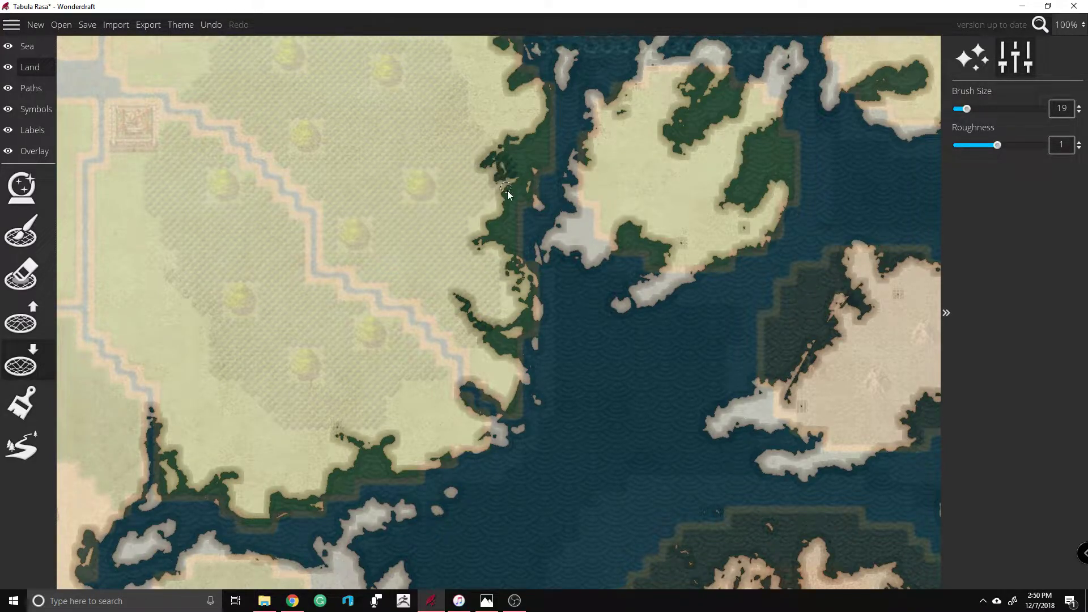
pyautogui.moveTo(770, 371); pyautogui.dragTo(810, 363)
# Step: Carve narrow inlets into the desert coast in the continent's southwest using a brush size of 15
pyautogui.scroll(-5, 807, 304)
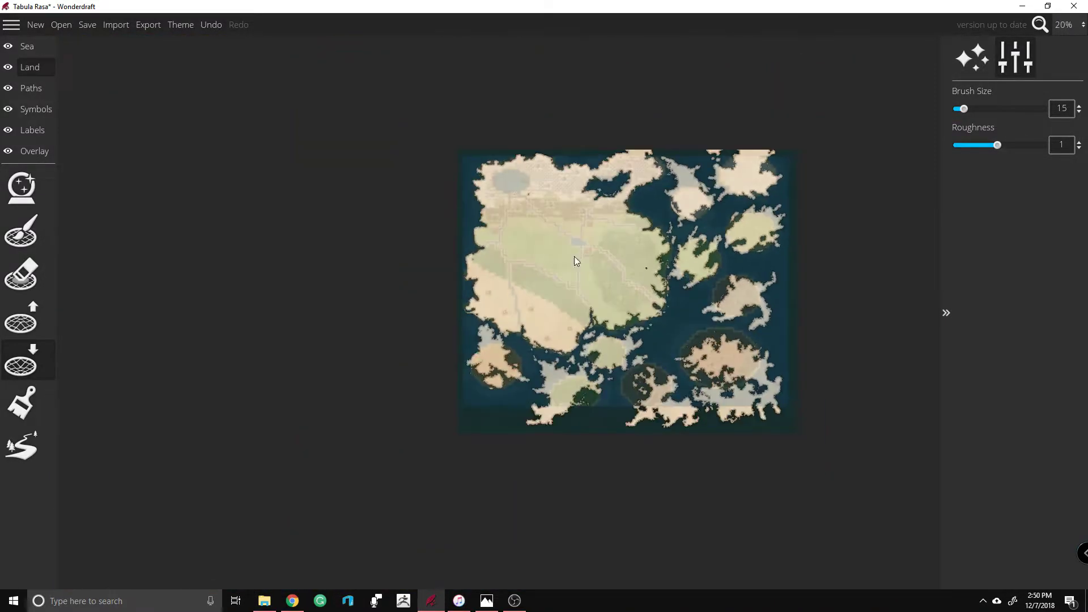
pyautogui.scroll(-5, 412, 204)
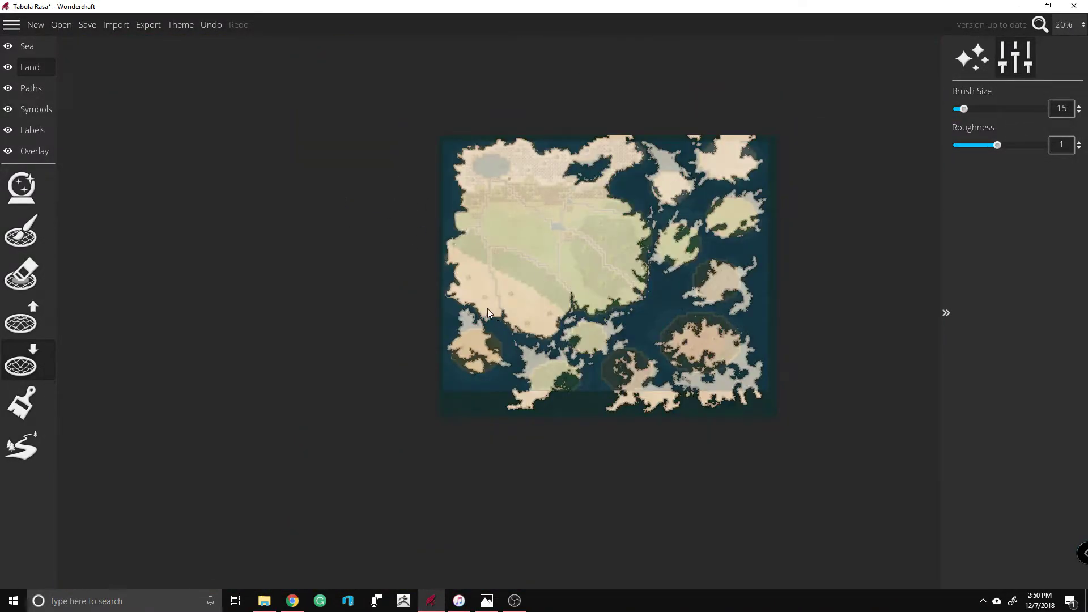
pyautogui.scroll(3, 488, 309)
pyautogui.scroll(-2, 431, 261)
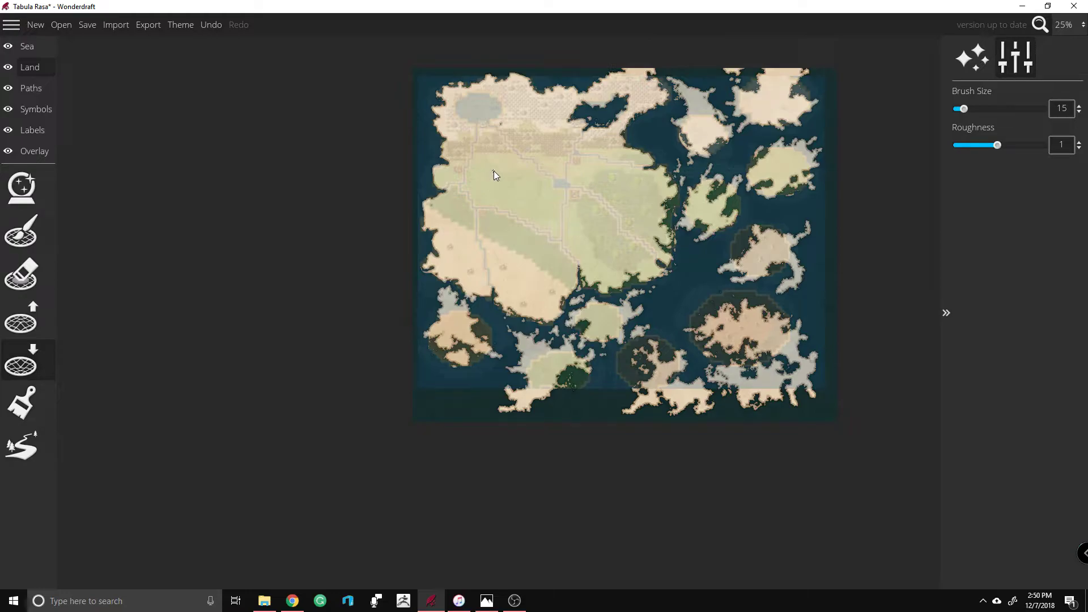
pyautogui.scroll(5, 488, 175)
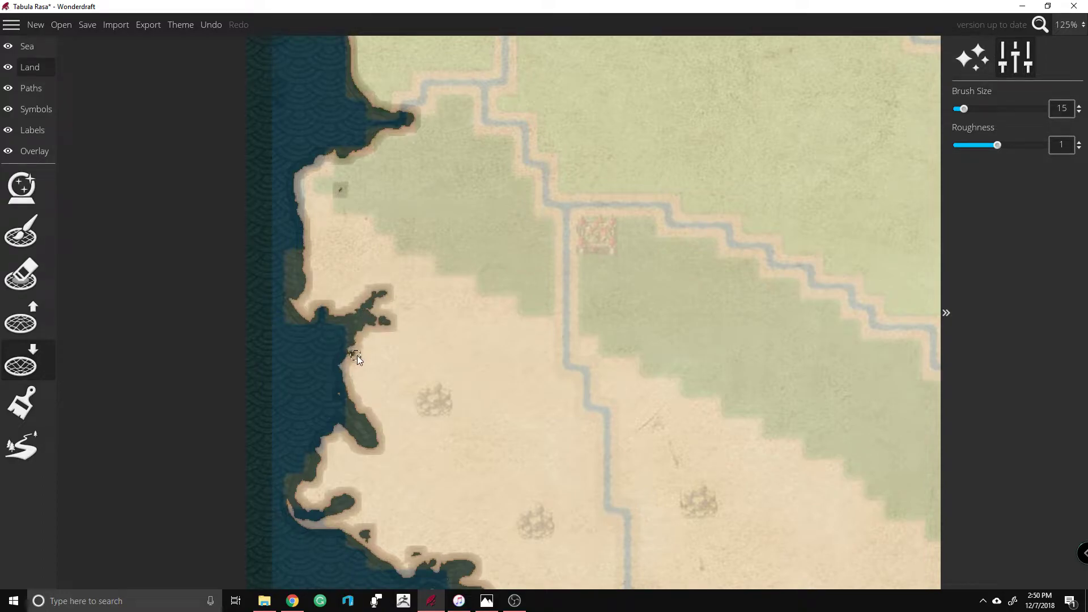
pyautogui.click(372, 320)
pyautogui.click(375, 321)
pyautogui.moveTo(333, 391)
pyautogui.mouseDown()
pyautogui.moveTo(369, 395)
pyautogui.moveTo(348, 400)
pyautogui.moveTo(369, 392)
pyautogui.moveTo(353, 411)
pyautogui.moveTo(392, 468)
pyautogui.moveTo(404, 456)
pyautogui.moveTo(379, 455)
pyautogui.moveTo(399, 465)
pyautogui.moveTo(415, 455)
pyautogui.moveTo(398, 465)
pyautogui.moveTo(335, 422)
pyautogui.moveTo(321, 468)
pyautogui.moveTo(342, 473)
pyautogui.moveTo(318, 472)
pyautogui.mouseUp()
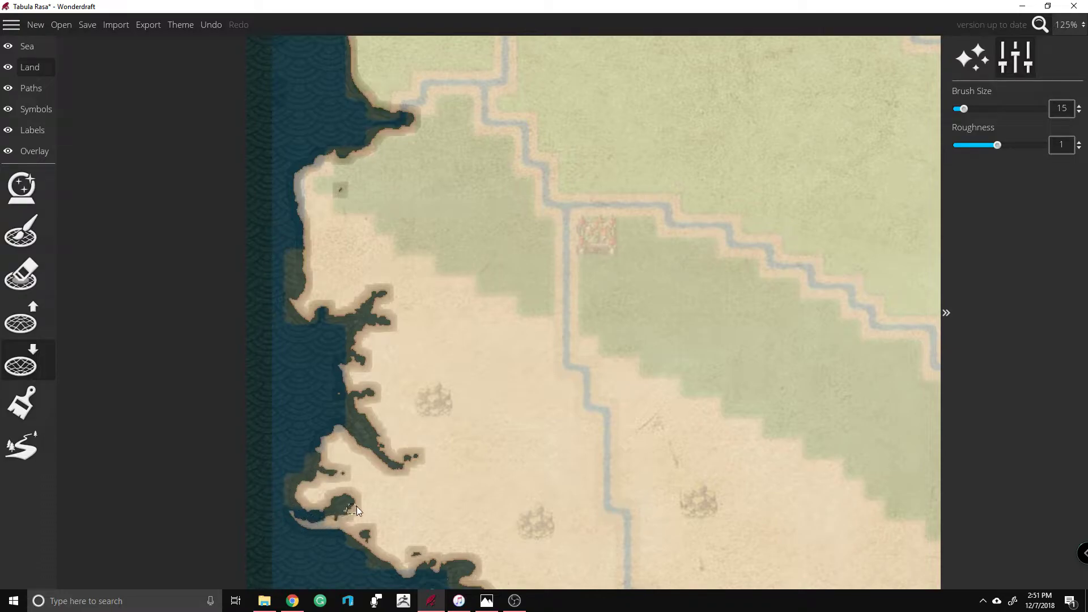
pyautogui.moveTo(349, 509)
pyautogui.mouseDown()
pyautogui.moveTo(348, 541)
pyautogui.moveTo(365, 541)
pyautogui.moveTo(356, 548)
pyautogui.moveTo(375, 511)
pyautogui.mouseUp()
# Step: Roughen the desert's southern coastline and extend the river mouth inland along the traced river
pyautogui.press('s')
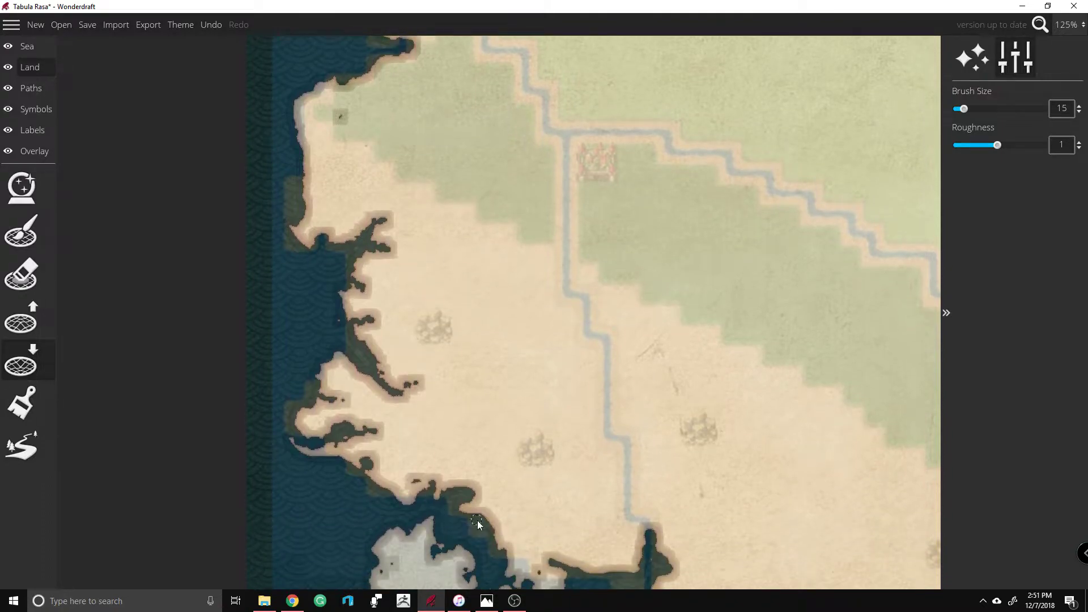
pyautogui.press('s')
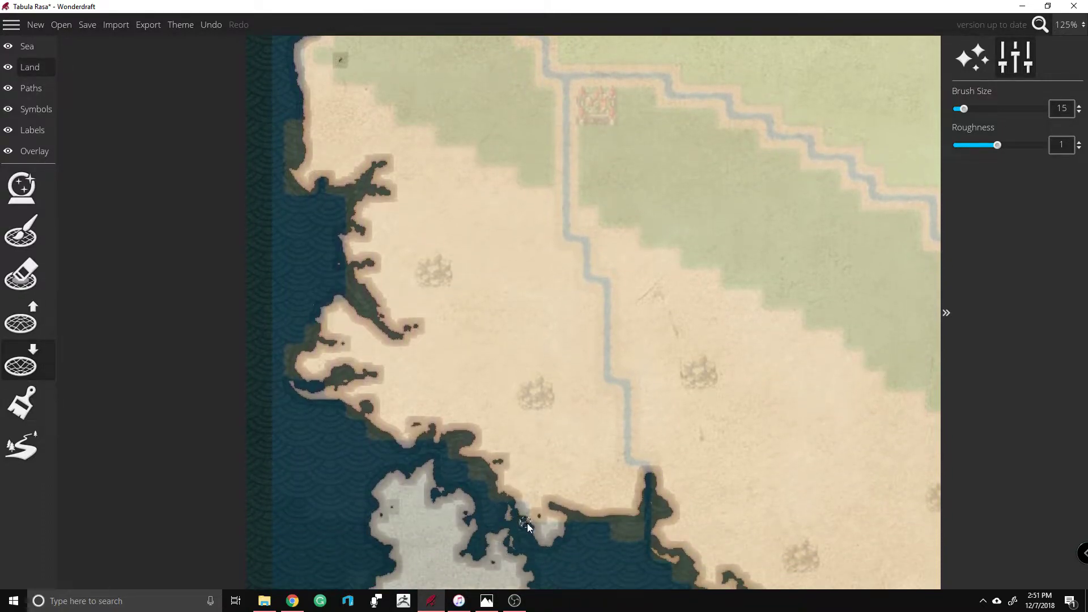
pyautogui.moveTo(659, 481)
pyautogui.mouseDown()
pyautogui.moveTo(634, 459)
pyautogui.moveTo(629, 431)
pyautogui.moveTo(648, 478)
pyautogui.moveTo(628, 431)
pyautogui.mouseUp()
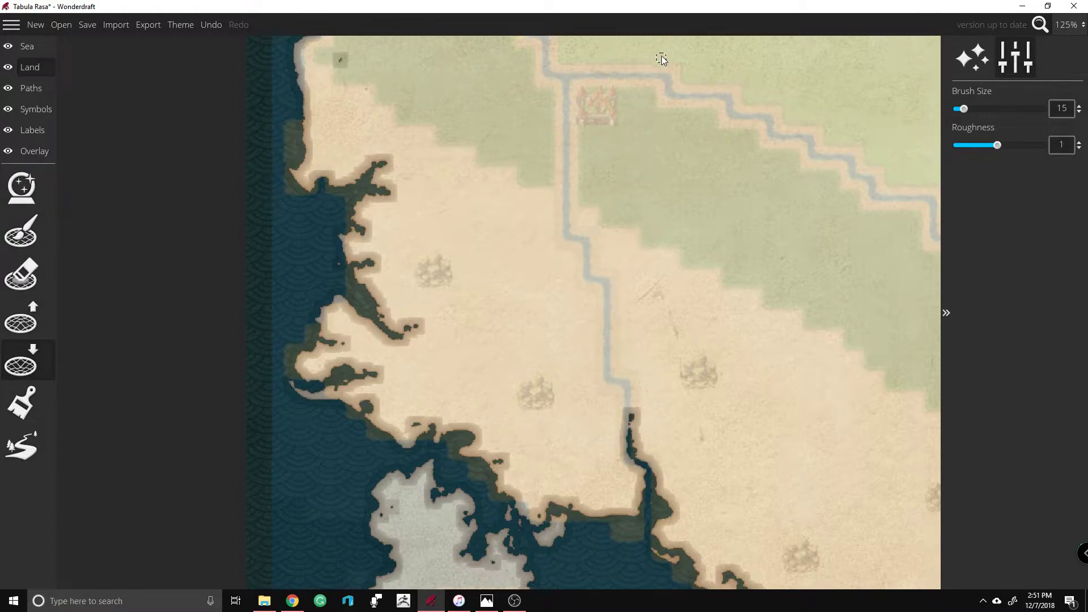
# Step: Carve a small branching lake at the river fork beside the southwestern castle, and cut small inlets into the northwestern coast
pyautogui.press('w')
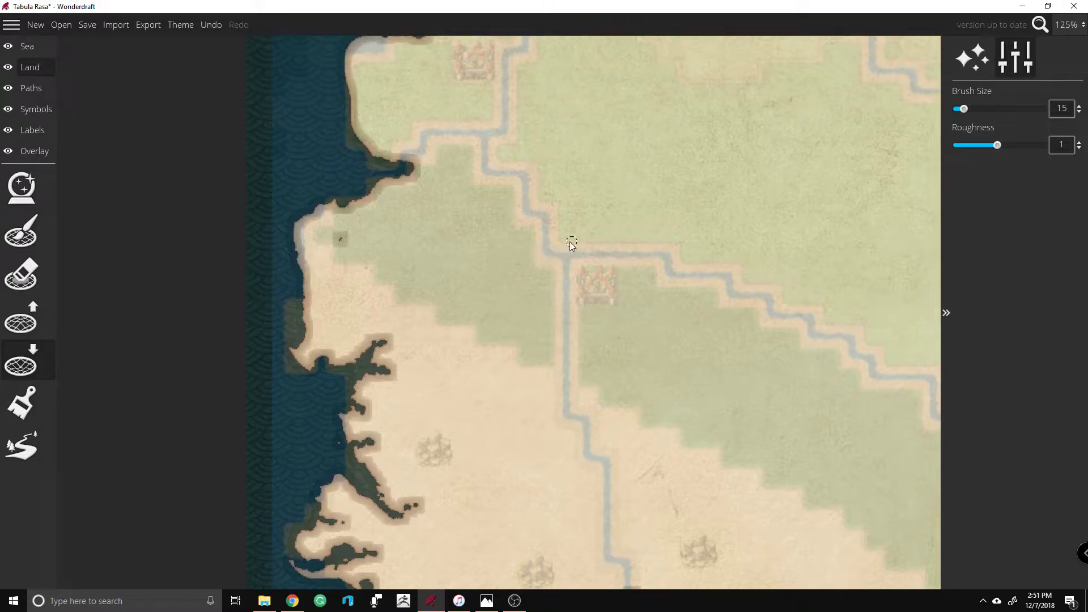
pyautogui.moveTo(569, 261)
pyautogui.mouseDown()
pyautogui.moveTo(549, 243)
pyautogui.moveTo(573, 289)
pyautogui.moveTo(564, 278)
pyautogui.moveTo(554, 291)
pyautogui.moveTo(569, 281)
pyautogui.moveTo(572, 254)
pyautogui.moveTo(550, 232)
pyautogui.moveTo(556, 251)
pyautogui.moveTo(590, 254)
pyautogui.mouseUp()
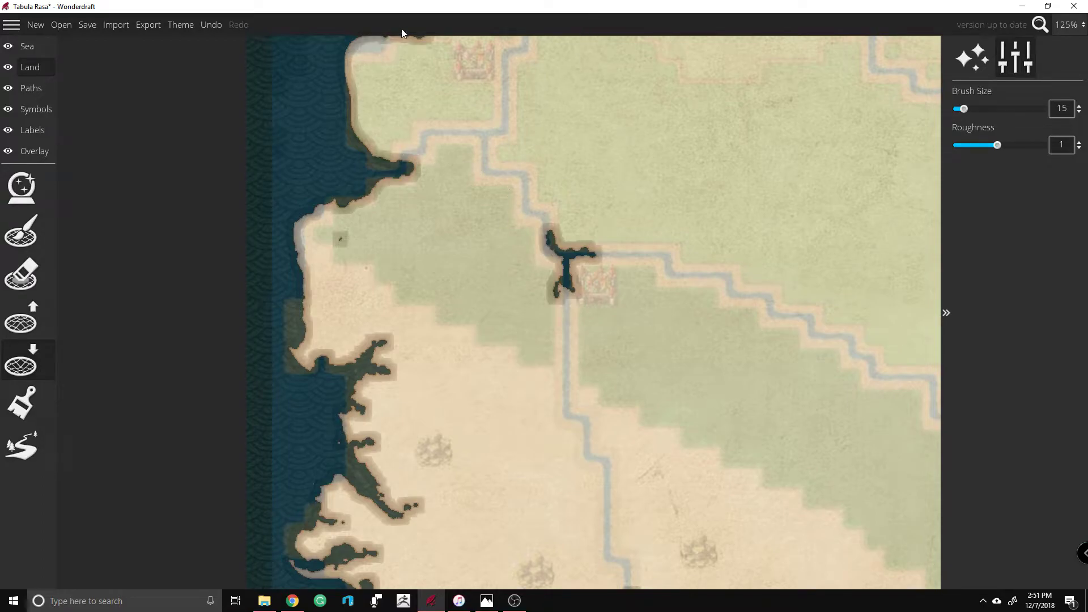
pyautogui.press('Up')
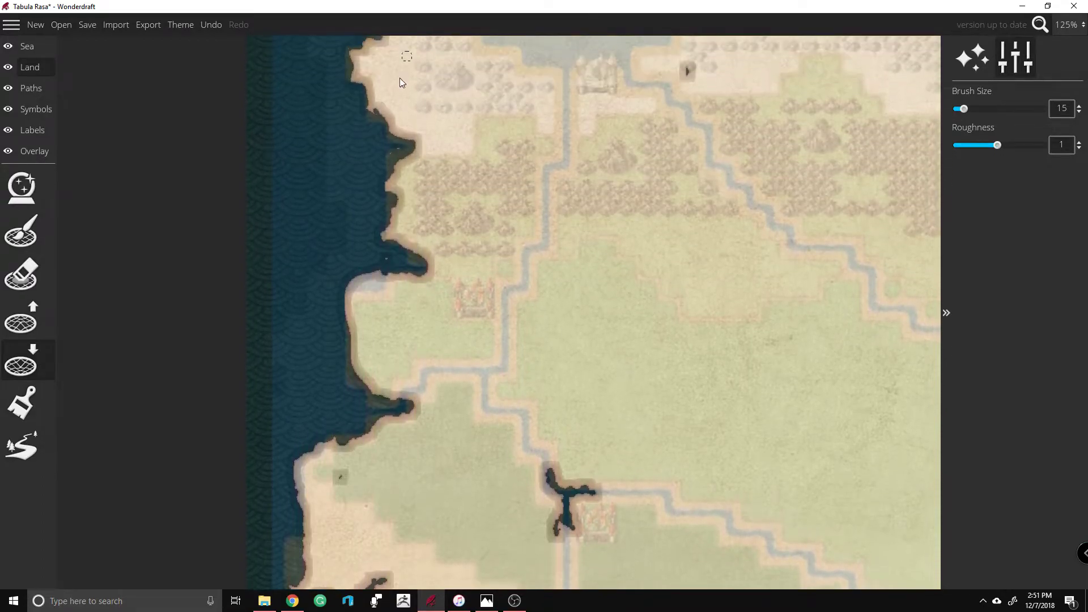
pyautogui.click(407, 205)
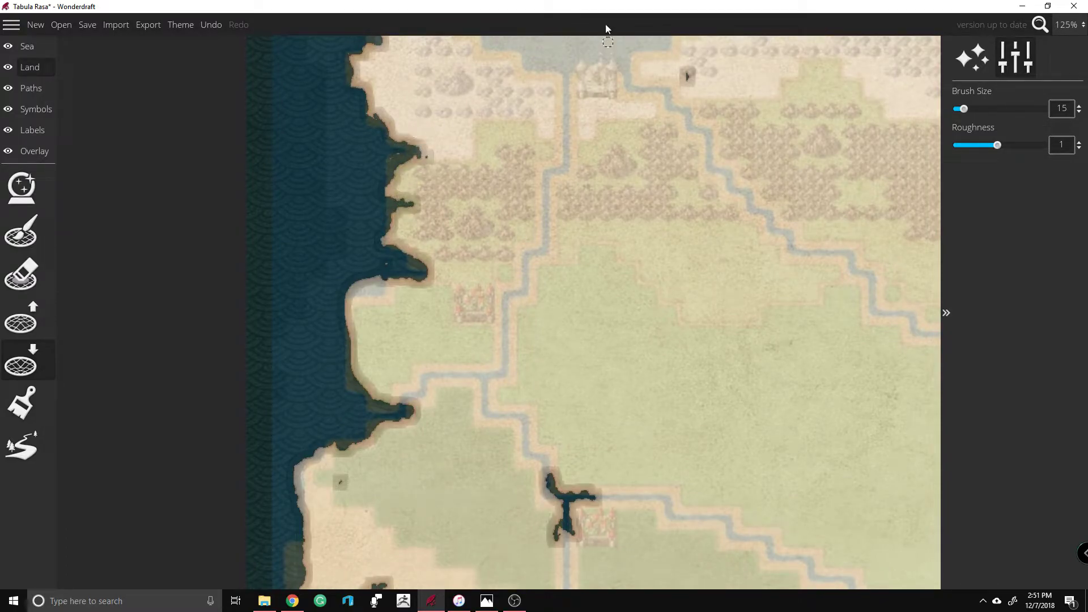
# Step: Set the brush size to 68 and carve out the large northwestern lake within its traced outline, leaving small islands inside
pyautogui.press('Up')
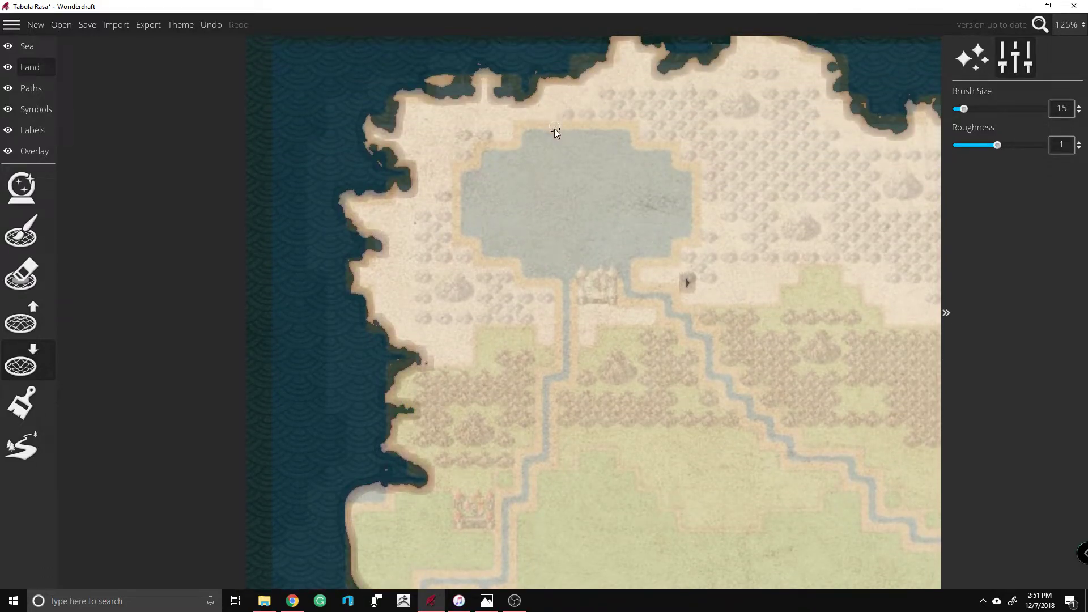
pyautogui.moveTo(967, 107); pyautogui.dragTo(1001, 112)
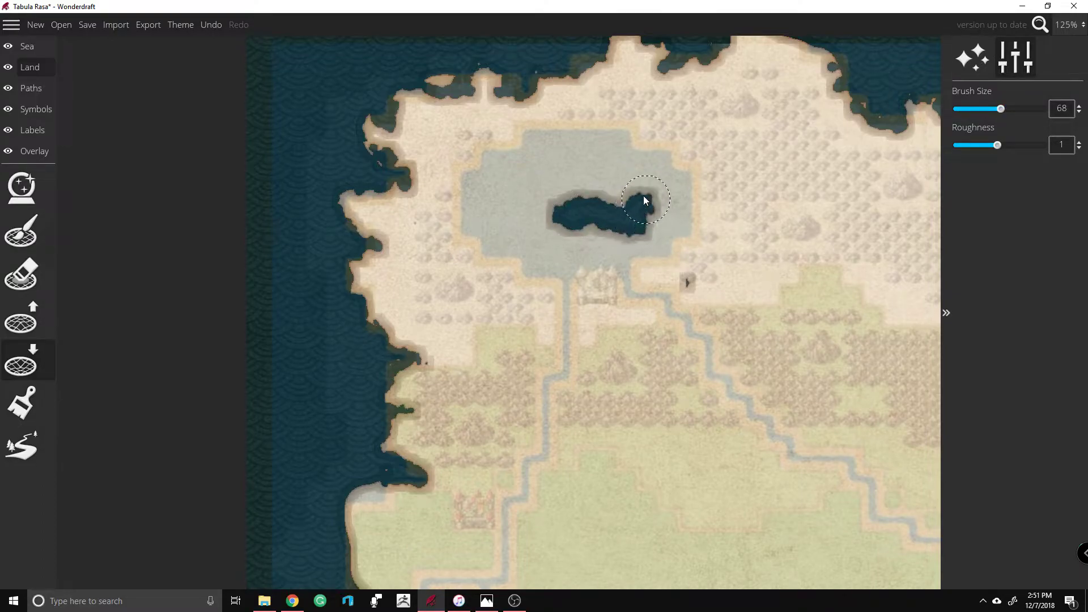
pyautogui.moveTo(643, 196); pyautogui.dragTo(581, 196)
pyautogui.moveTo(517, 217)
pyautogui.mouseDown()
pyautogui.moveTo(530, 192)
pyautogui.moveTo(575, 165)
pyautogui.moveTo(627, 209)
pyautogui.moveTo(575, 216)
pyautogui.mouseUp()
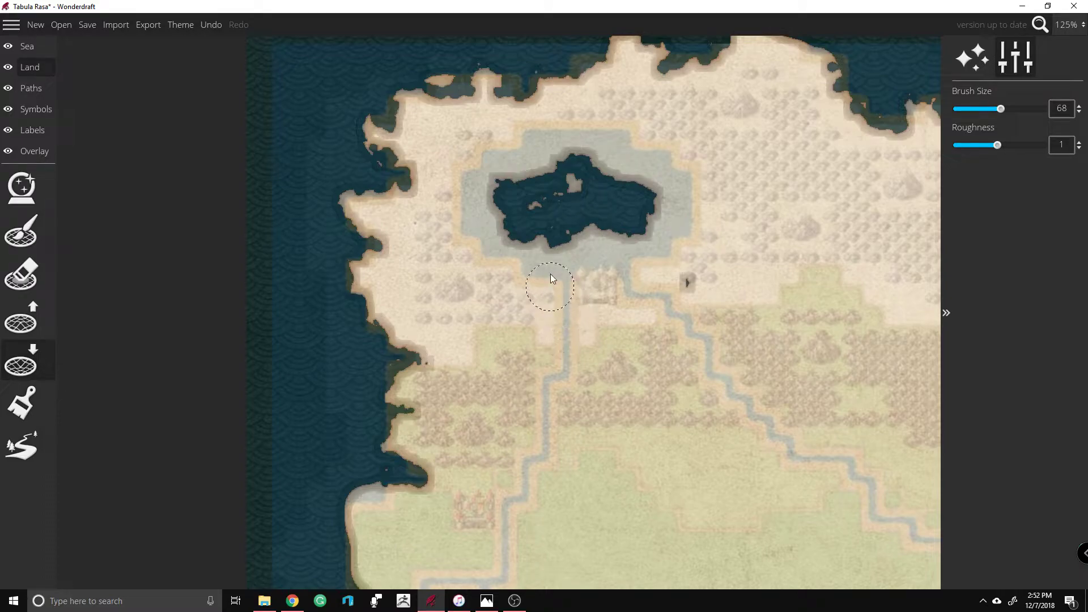
pyautogui.moveTo(554, 274)
pyautogui.mouseDown()
pyautogui.moveTo(564, 240)
pyautogui.moveTo(586, 238)
pyautogui.mouseUp()
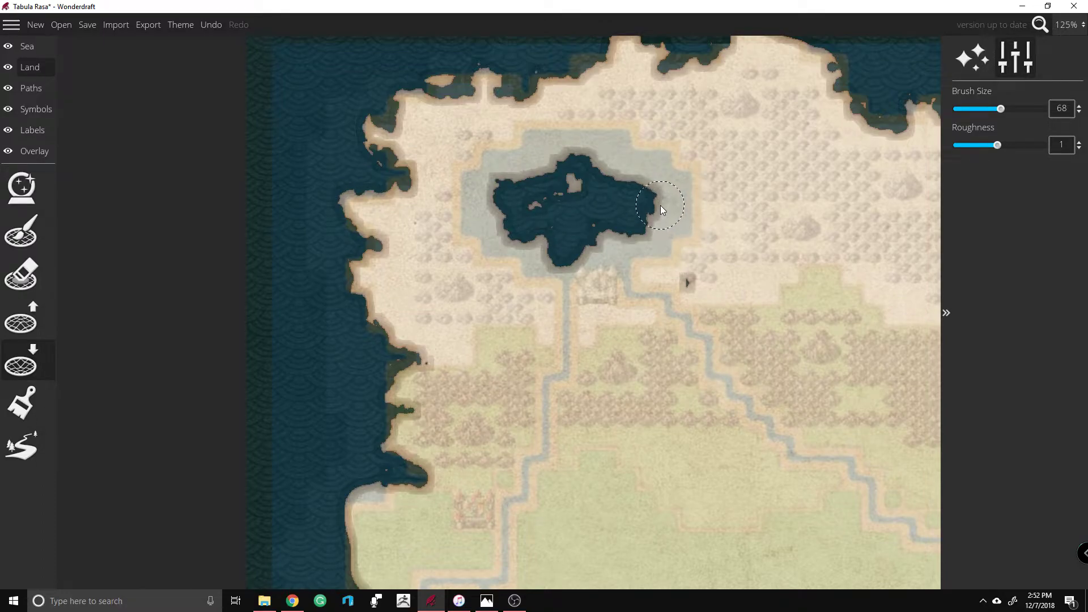
pyautogui.moveTo(661, 204); pyautogui.dragTo(666, 220)
# Step: Carve an irregular lake at the continent's central river junction and a smaller one at the river fork north of it
pyautogui.press('Right')
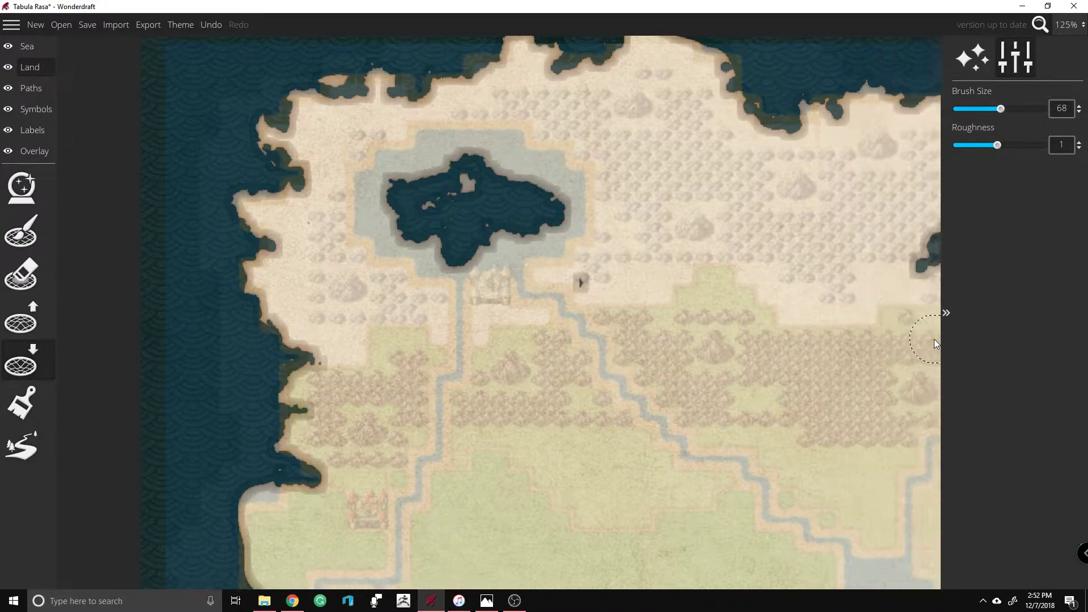
pyautogui.press('Down')
pyautogui.press('Right')
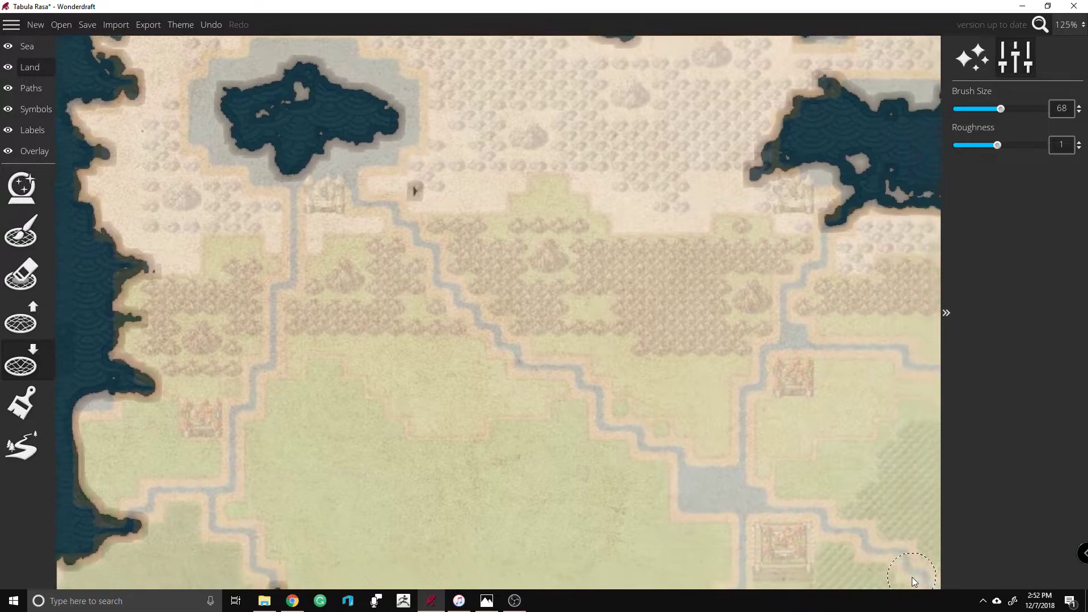
pyautogui.press('Down')
pyautogui.press('Right')
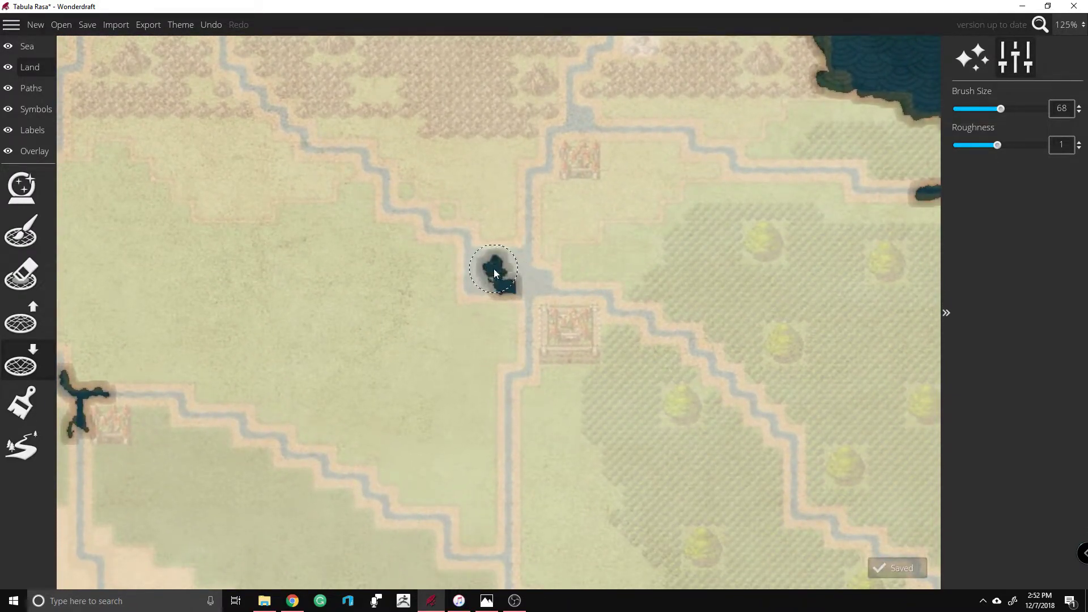
pyautogui.moveTo(495, 274); pyautogui.dragTo(512, 261)
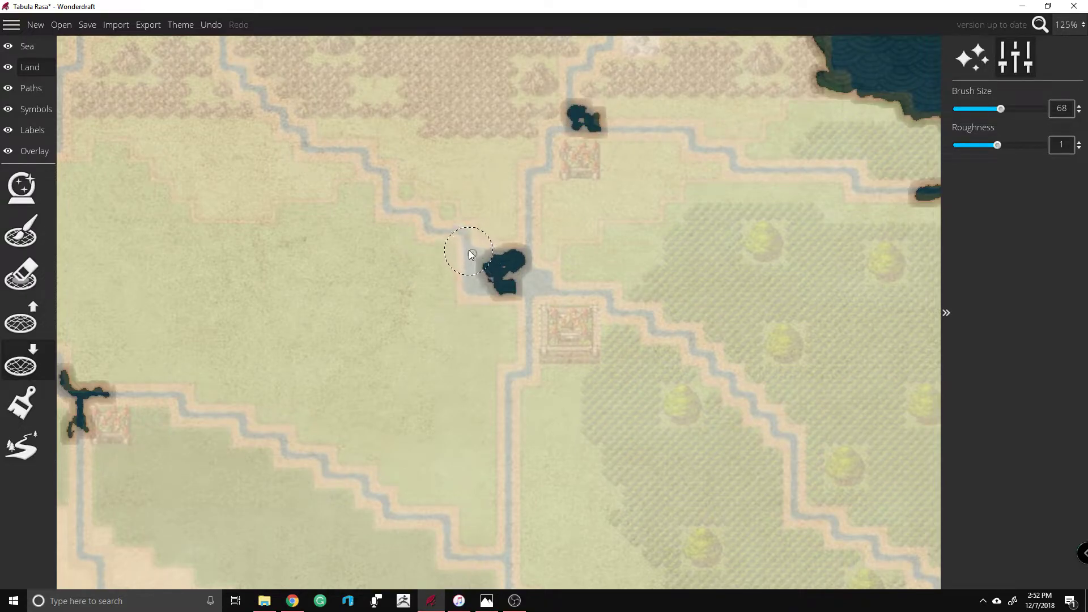
pyautogui.moveTo(474, 256)
pyautogui.mouseDown()
pyautogui.moveTo(524, 285)
pyautogui.moveTo(527, 307)
pyautogui.moveTo(524, 296)
pyautogui.moveTo(549, 283)
pyautogui.moveTo(526, 263)
pyautogui.moveTo(556, 267)
pyautogui.moveTo(520, 259)
pyautogui.moveTo(560, 274)
pyautogui.mouseUp()
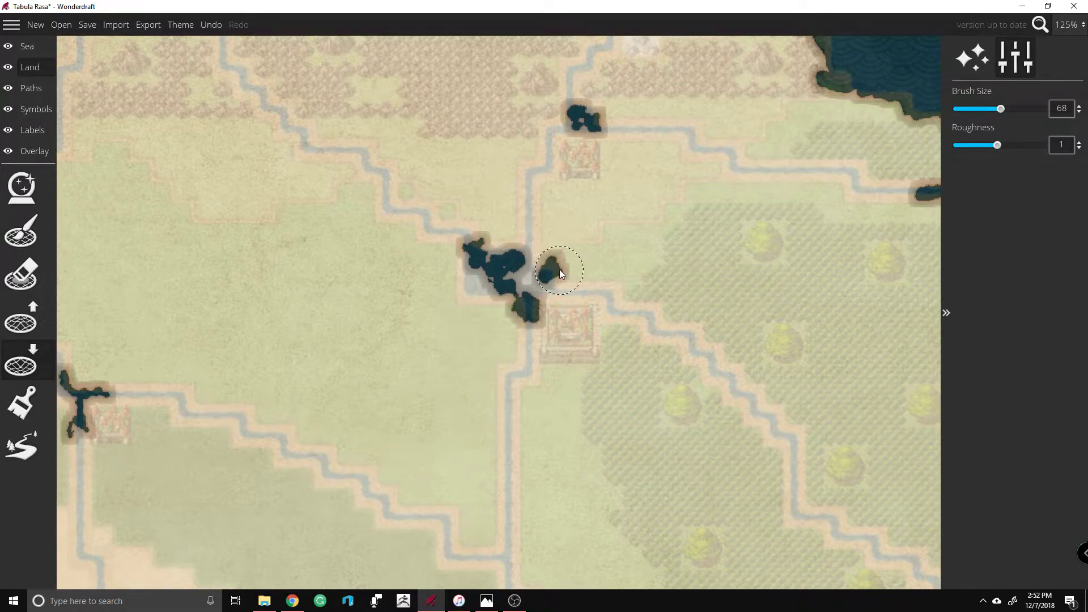
pyautogui.click(527, 258)
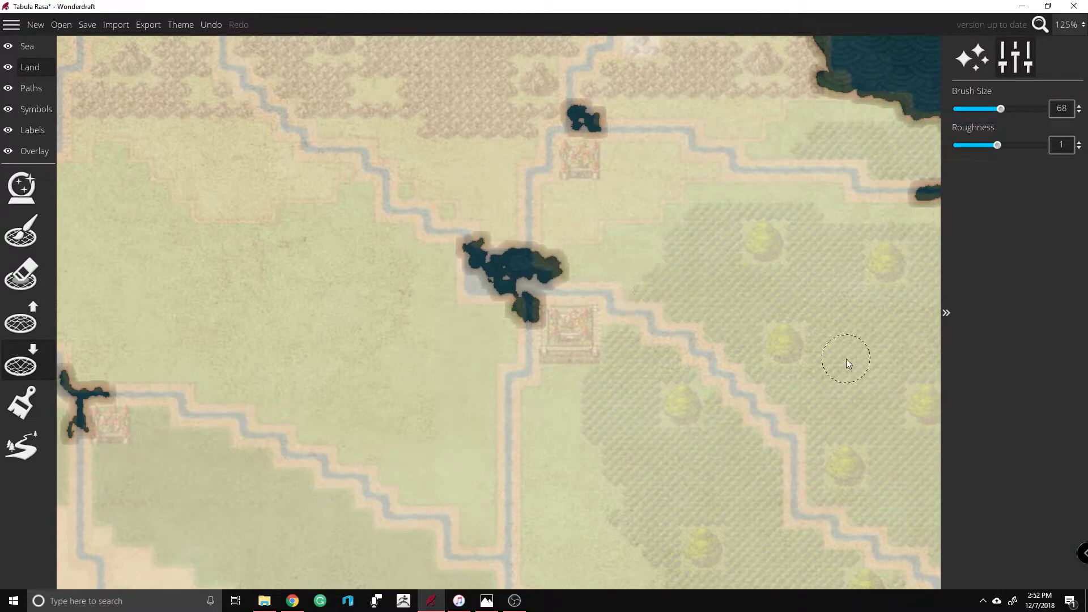
# Step: Reduce the brush size to 60 and carve a small lake at the river junction south of the central lake
pyautogui.press('[')
pyautogui.press('[')
pyautogui.click(511, 550)
pyautogui.scroll(-1, 513, 538)
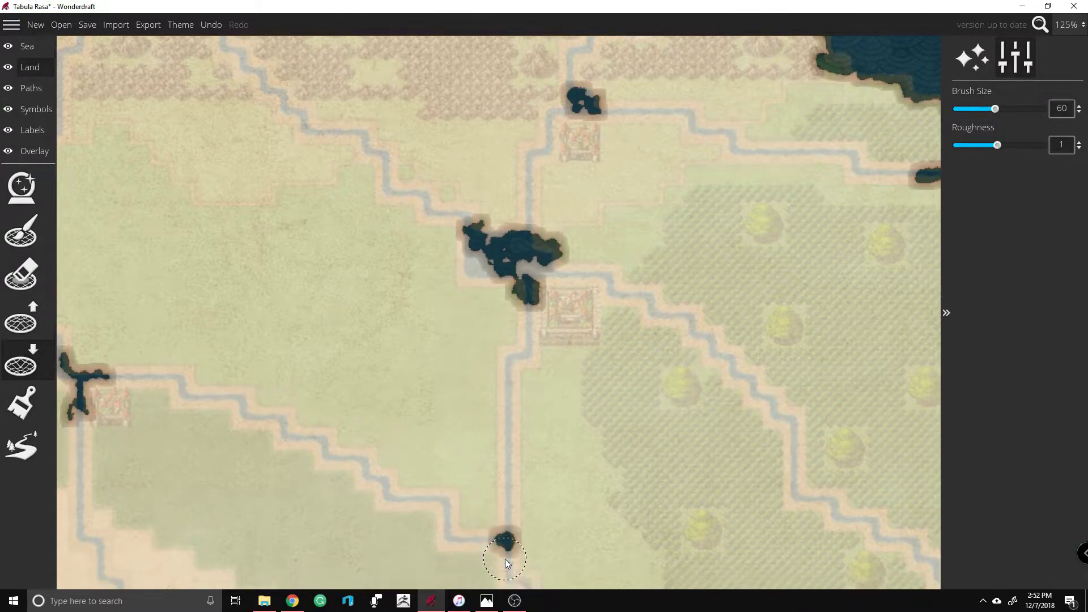
pyautogui.moveTo(509, 520); pyautogui.dragTo(485, 520)
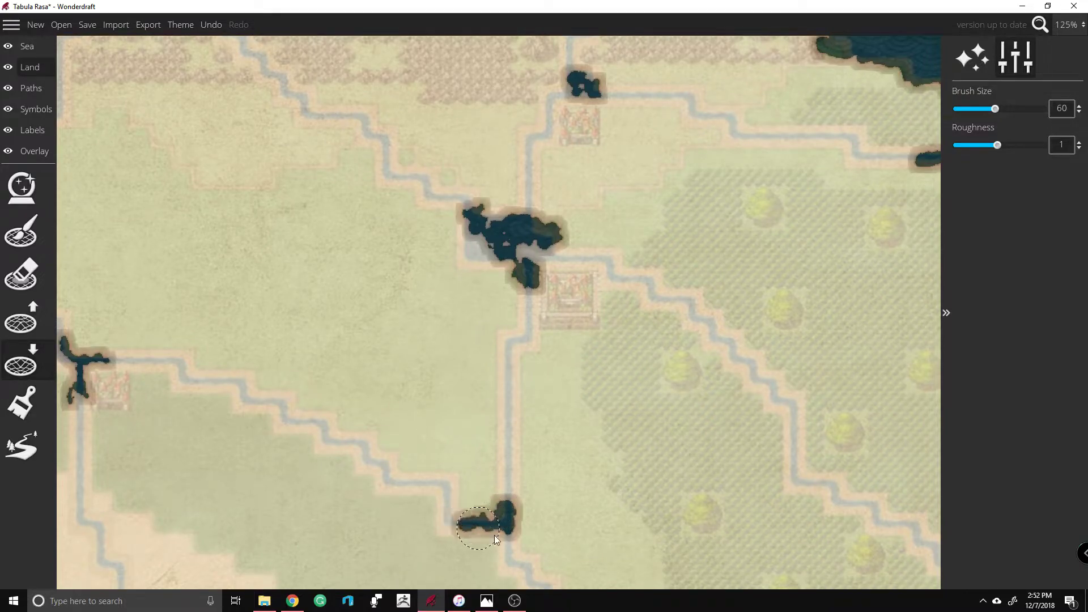
pyautogui.scroll(-2, 544, 580)
pyautogui.scroll(-4, 545, 589)
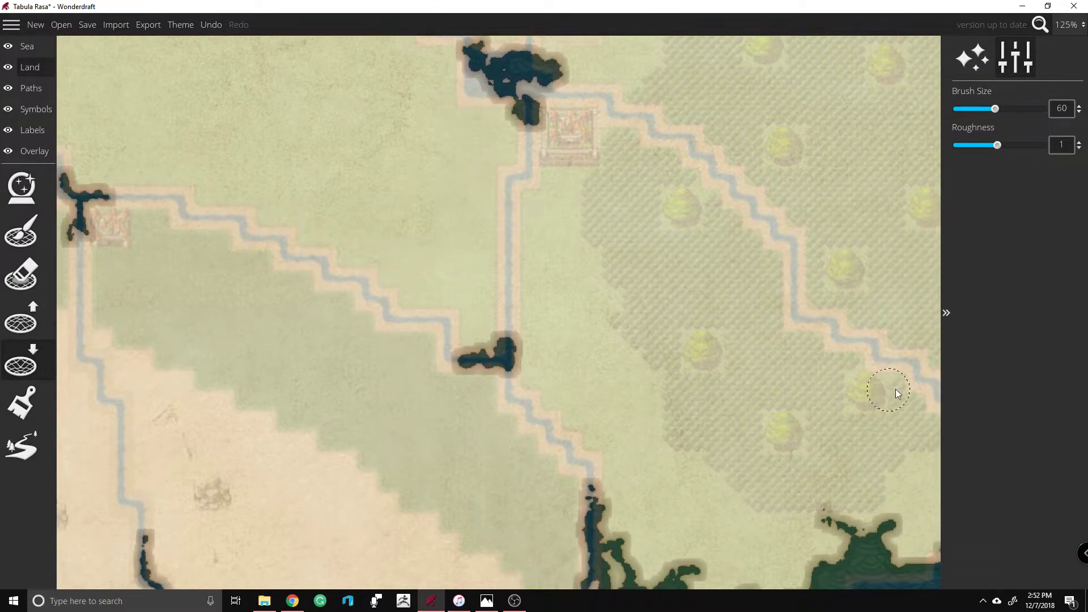
pyautogui.hscroll(3, 922, 386)
pyautogui.hscroll(2, 926, 386)
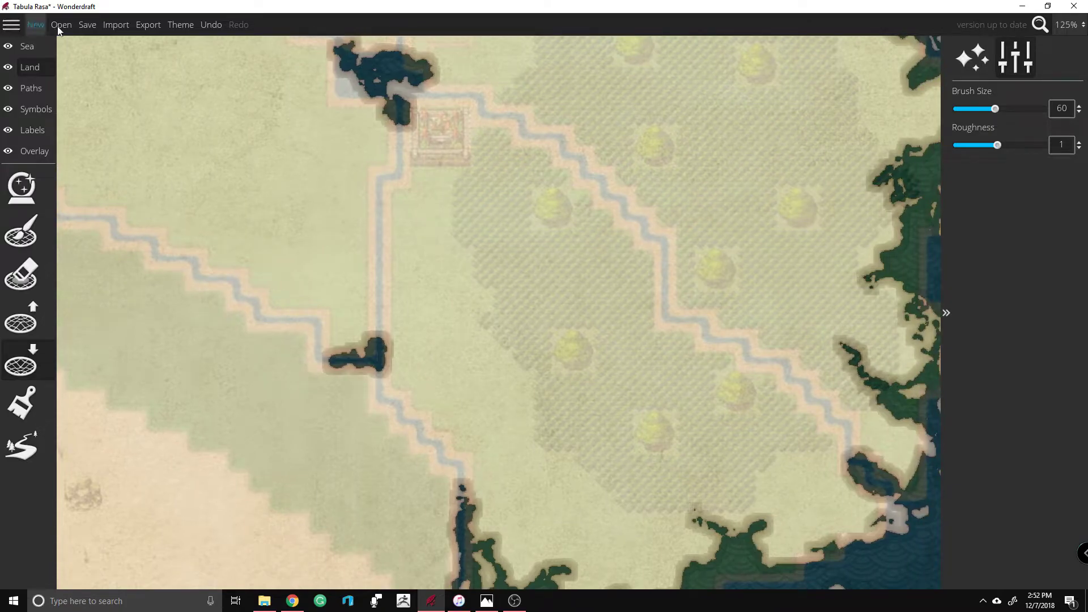
pyautogui.moveTo(50, 40)
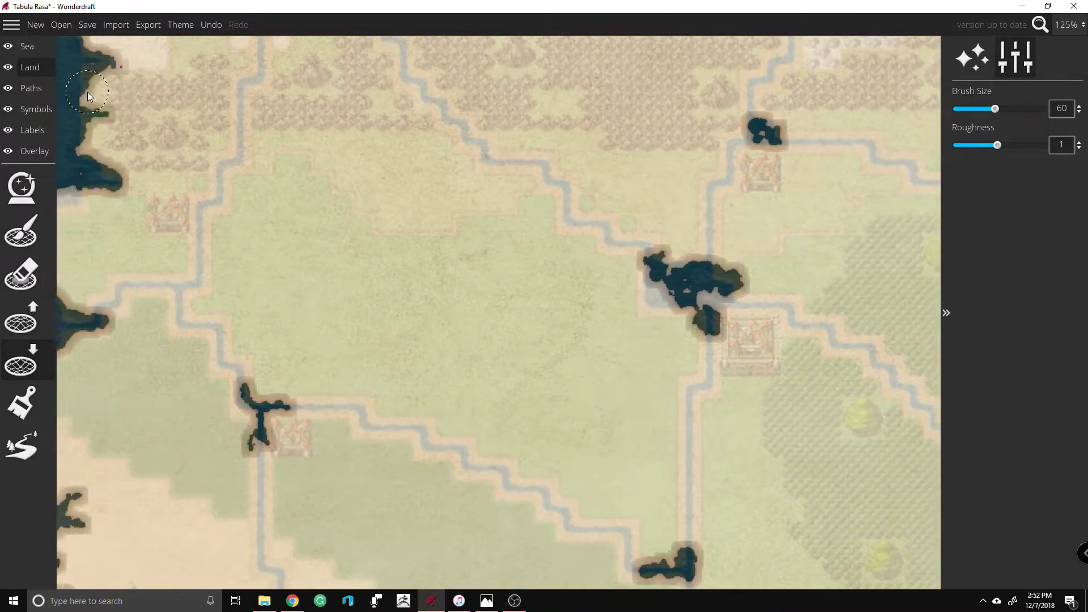
pyautogui.scroll(-3, 329, 203)
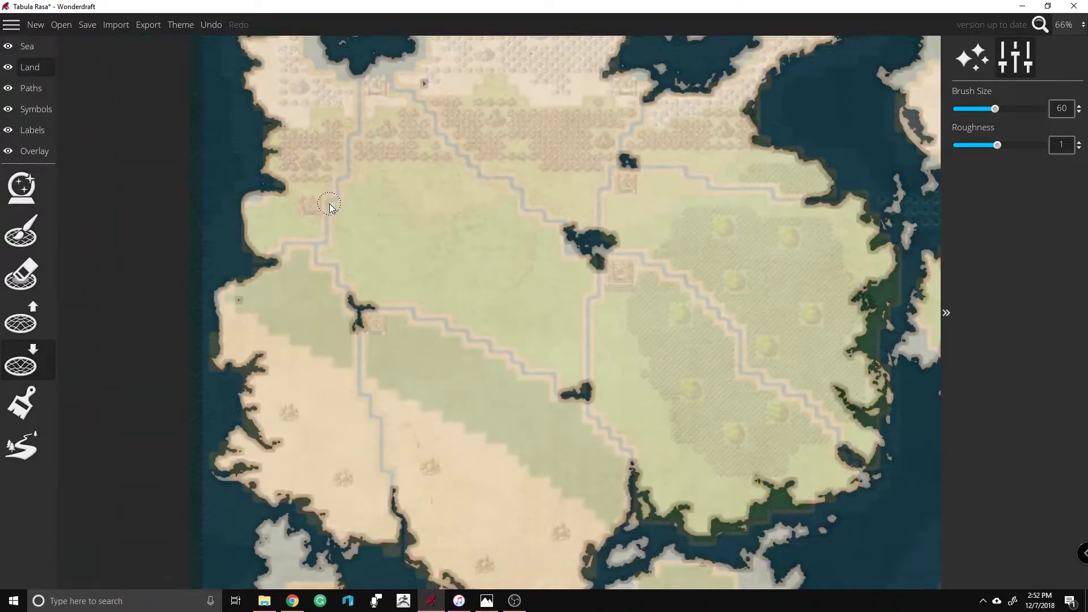
# Step: Try drawing a river from the large northwestern lake to the western sea
pyautogui.scroll(-2, 330, 208)
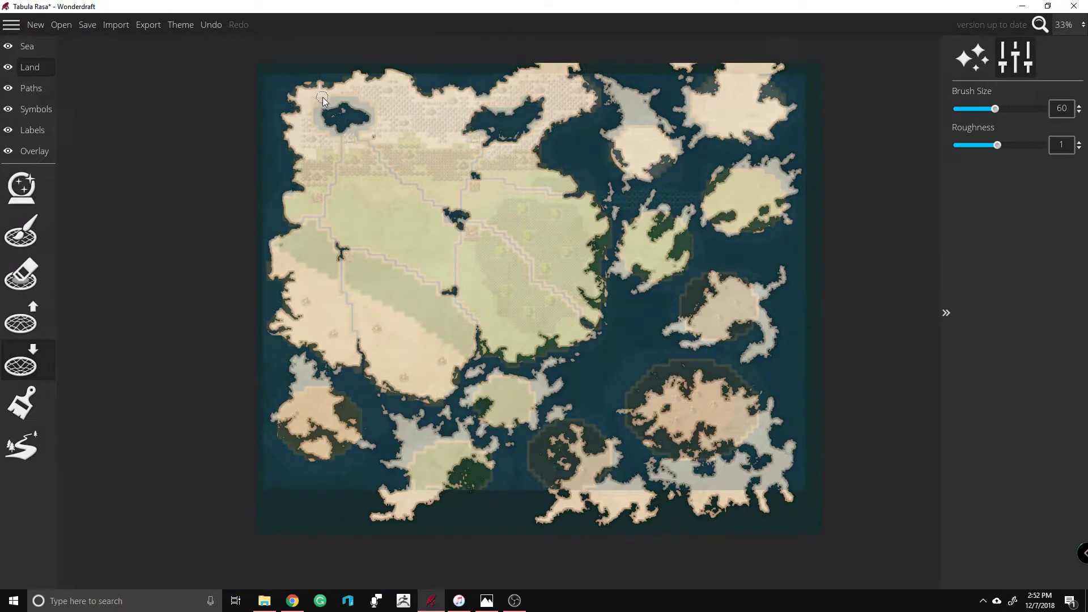
pyautogui.scroll(3, 304, 104)
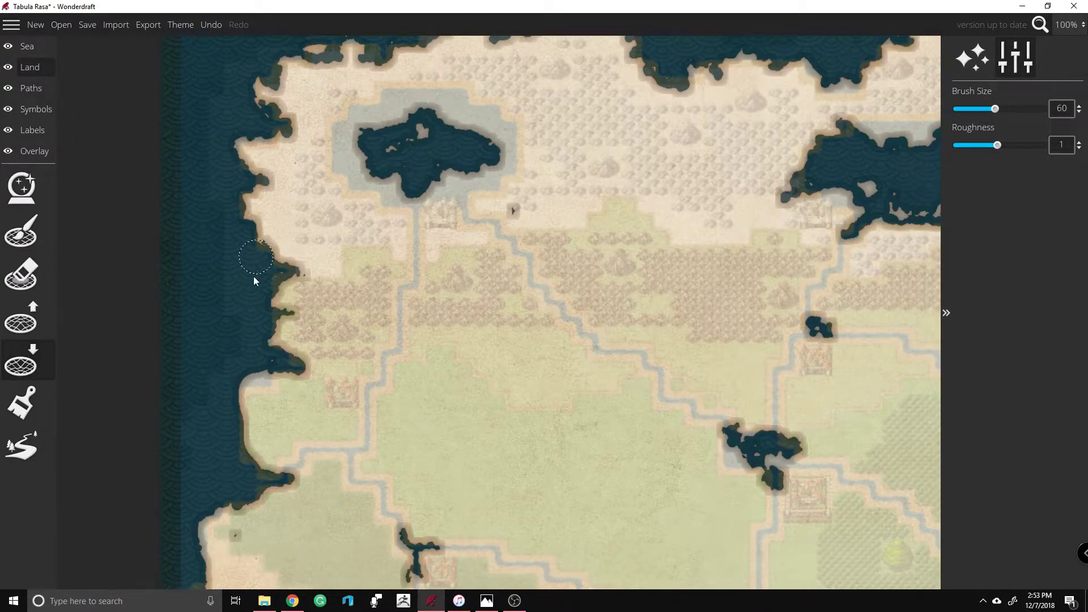
pyautogui.click(21, 446)
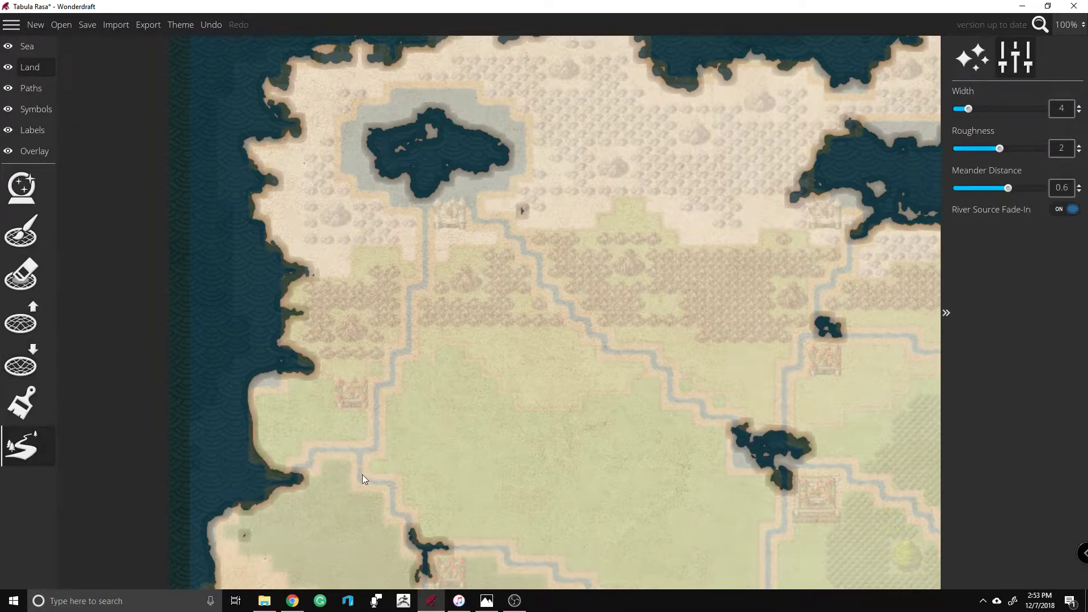
pyautogui.moveTo(433, 165); pyautogui.dragTo(173, 234)
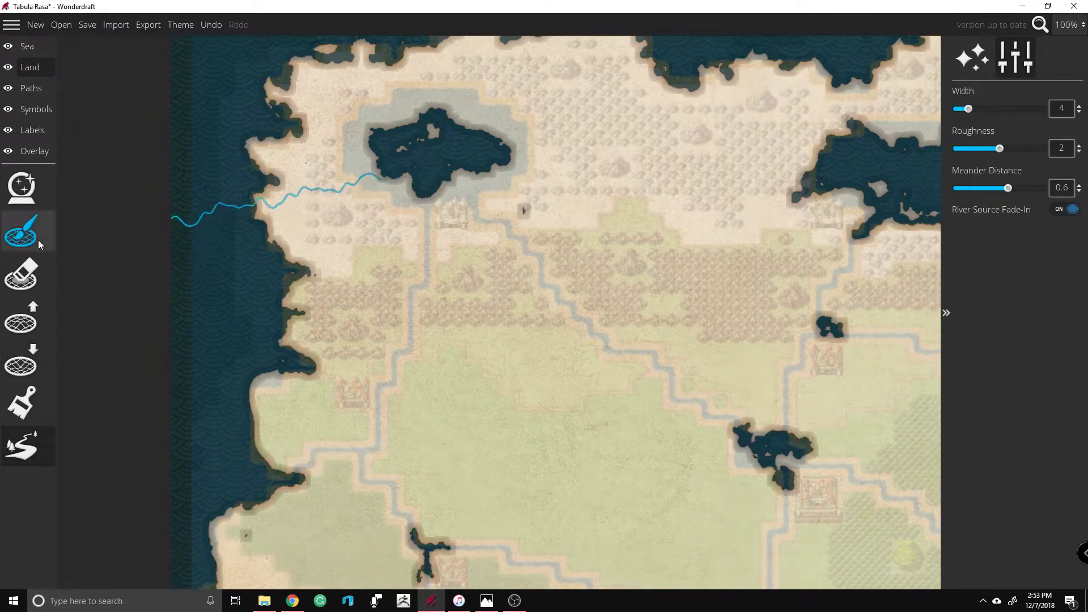
pyautogui.click(18, 283)
pyautogui.click(20, 317)
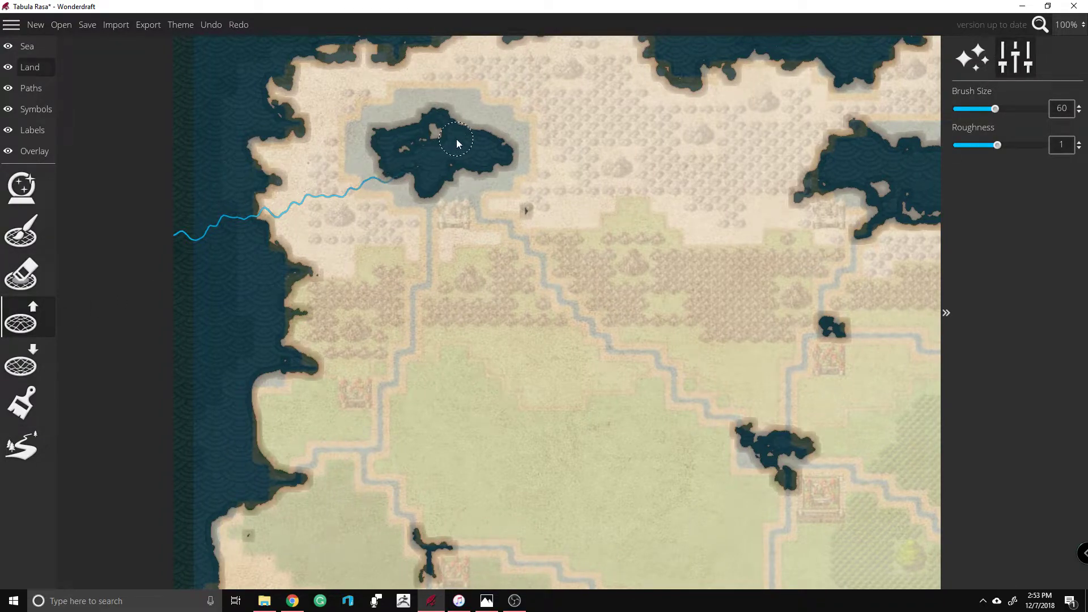
pyautogui.click(22, 446)
pyautogui.moveTo(173, 234); pyautogui.dragTo(218, 263)
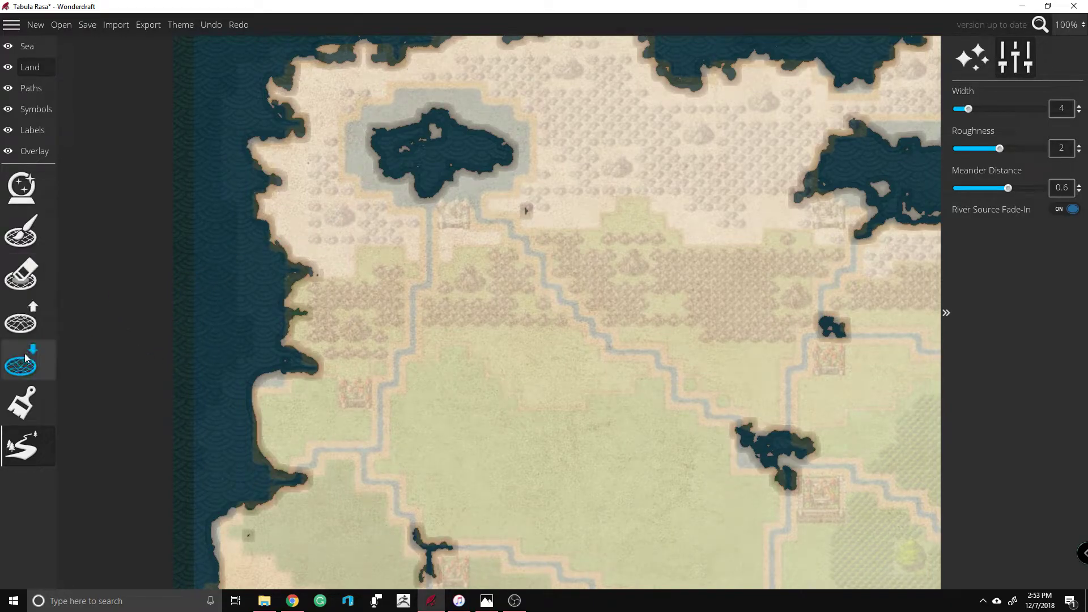
# Step: Raise land along the continent's western coast, forming a jagged northward-pointing peninsula beside the western castle and a small headland south of the river mouth
pyautogui.click(21, 319)
pyautogui.moveTo(251, 391)
pyautogui.mouseDown()
pyautogui.moveTo(245, 384)
pyautogui.moveTo(272, 477)
pyautogui.moveTo(248, 527)
pyautogui.moveTo(206, 505)
pyautogui.moveTo(243, 510)
pyautogui.mouseUp()
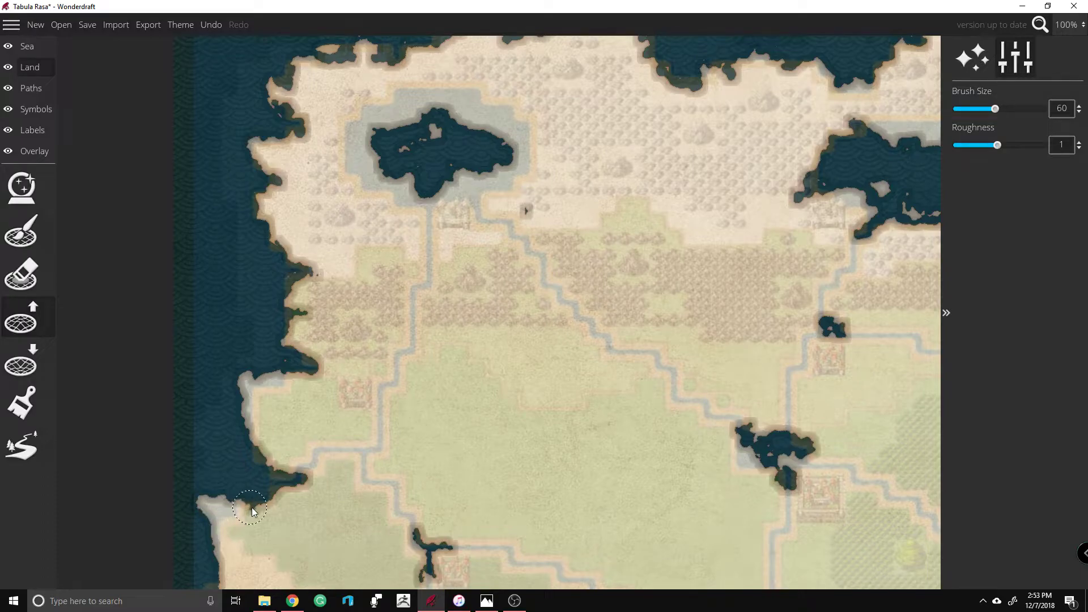
pyautogui.moveTo(236, 378)
pyautogui.mouseDown()
pyautogui.moveTo(234, 401)
pyautogui.moveTo(230, 334)
pyautogui.moveTo(309, 329)
pyautogui.moveTo(240, 362)
pyautogui.moveTo(282, 390)
pyautogui.moveTo(244, 394)
pyautogui.moveTo(269, 448)
pyautogui.moveTo(221, 457)
pyautogui.moveTo(250, 438)
pyautogui.mouseUp()
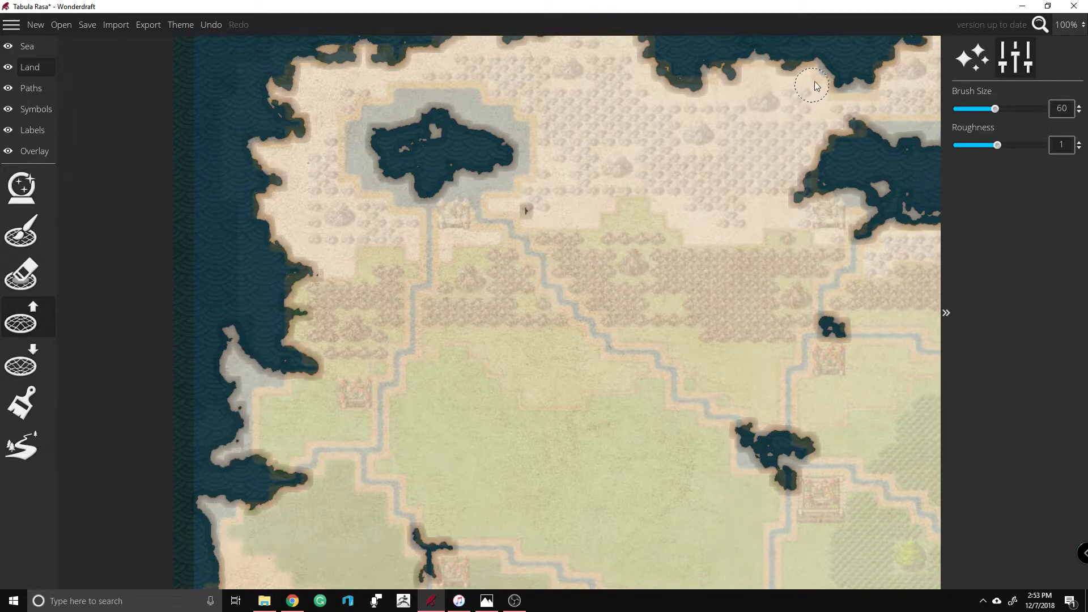
# Step: Raise land at two narrow headlands on the continent's northern coast, on either side of the deep bay
pyautogui.scroll(3, 816, 85)
pyautogui.moveTo(637, 100)
pyautogui.mouseDown()
pyautogui.moveTo(642, 87)
pyautogui.moveTo(628, 102)
pyautogui.mouseUp()
pyautogui.moveTo(753, 122)
pyautogui.mouseDown()
pyautogui.moveTo(728, 161)
pyautogui.moveTo(755, 161)
pyautogui.moveTo(755, 103)
pyautogui.moveTo(736, 134)
pyautogui.moveTo(765, 142)
pyautogui.moveTo(715, 150)
pyautogui.moveTo(703, 131)
pyautogui.moveTo(740, 121)
pyautogui.mouseUp()
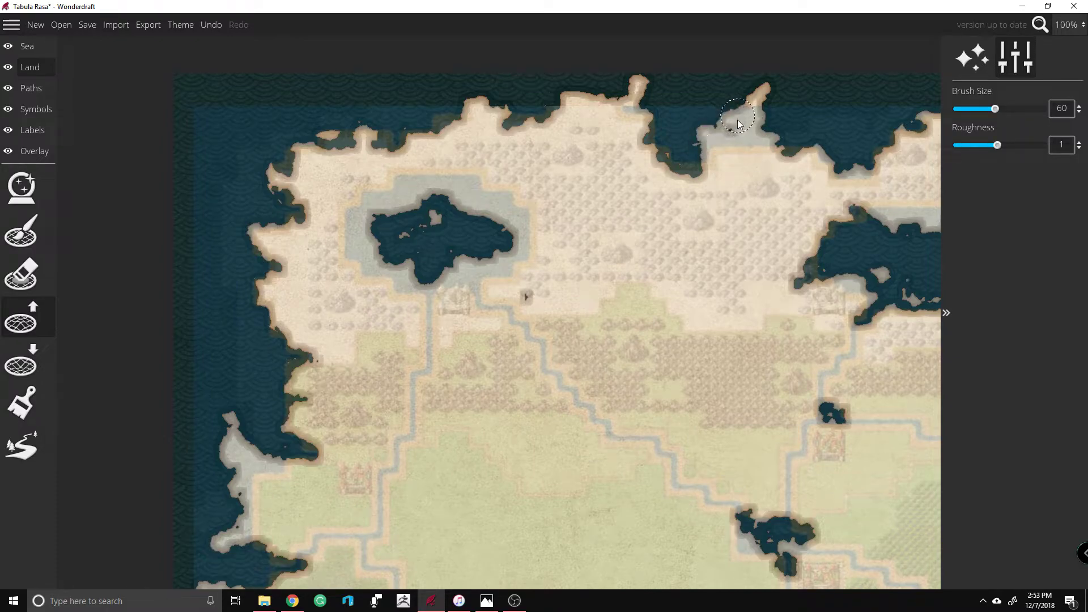
# Step: Raise jagged land and small spits along the western and southern shores of the continent's large northeastern bay
pyautogui.moveTo(937, 200)
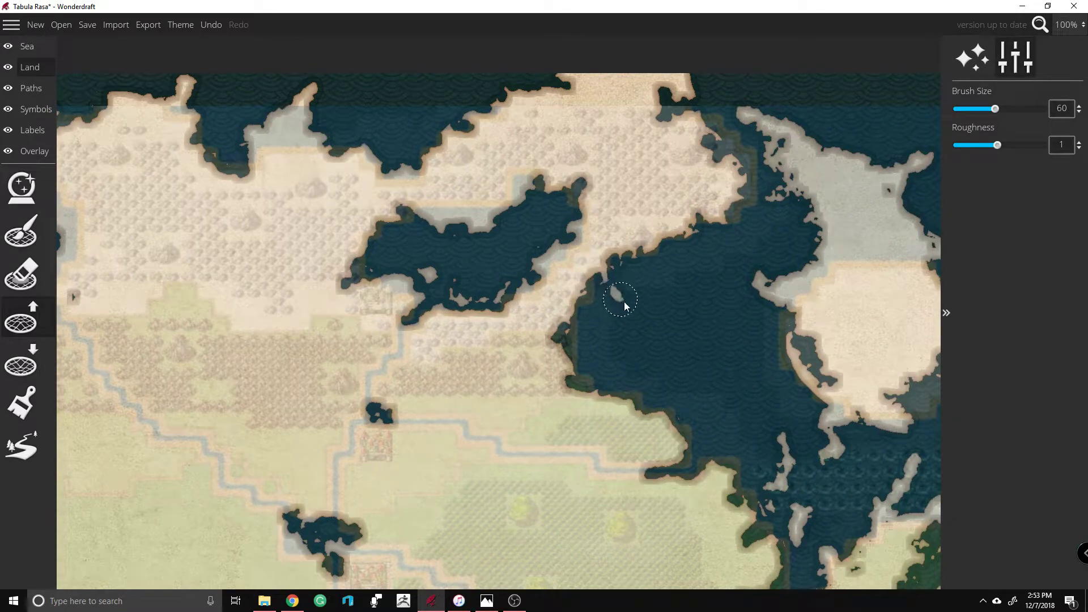
pyautogui.moveTo(606, 286)
pyautogui.mouseDown()
pyautogui.moveTo(684, 267)
pyautogui.moveTo(647, 266)
pyautogui.moveTo(640, 252)
pyautogui.moveTo(676, 283)
pyautogui.moveTo(665, 269)
pyautogui.moveTo(632, 278)
pyautogui.moveTo(615, 258)
pyautogui.mouseUp()
pyautogui.moveTo(604, 320)
pyautogui.mouseDown()
pyautogui.moveTo(551, 329)
pyautogui.moveTo(557, 340)
pyautogui.moveTo(569, 323)
pyautogui.moveTo(594, 340)
pyautogui.moveTo(568, 328)
pyautogui.moveTo(559, 364)
pyautogui.moveTo(530, 381)
pyautogui.moveTo(575, 402)
pyautogui.moveTo(668, 385)
pyautogui.moveTo(589, 375)
pyautogui.moveTo(574, 387)
pyautogui.moveTo(607, 393)
pyautogui.moveTo(610, 375)
pyautogui.moveTo(581, 344)
pyautogui.moveTo(594, 350)
pyautogui.moveTo(566, 356)
pyautogui.moveTo(583, 363)
pyautogui.moveTo(596, 346)
pyautogui.moveTo(572, 317)
pyautogui.moveTo(589, 275)
pyautogui.moveTo(579, 301)
pyautogui.moveTo(615, 282)
pyautogui.moveTo(598, 297)
pyautogui.mouseUp()
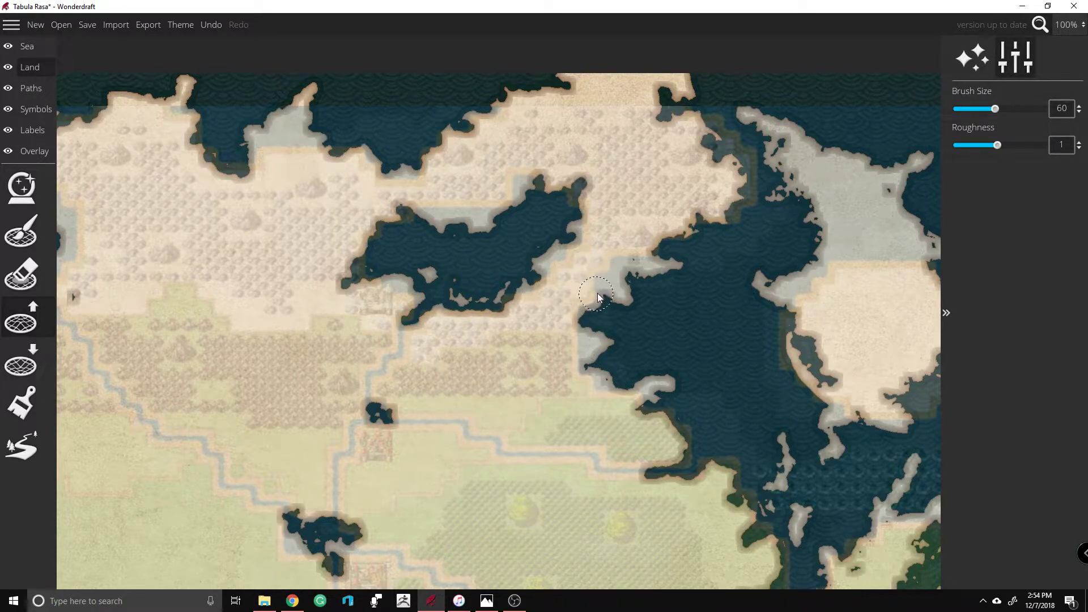
pyautogui.moveTo(682, 391); pyautogui.dragTo(681, 412)
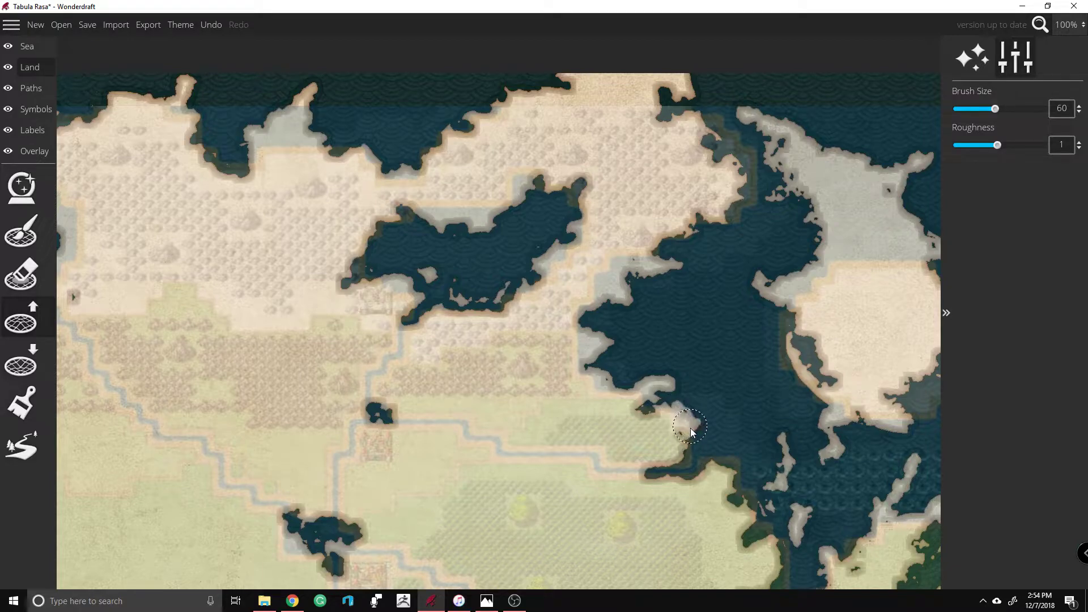
pyautogui.moveTo(713, 417); pyautogui.dragTo(685, 417)
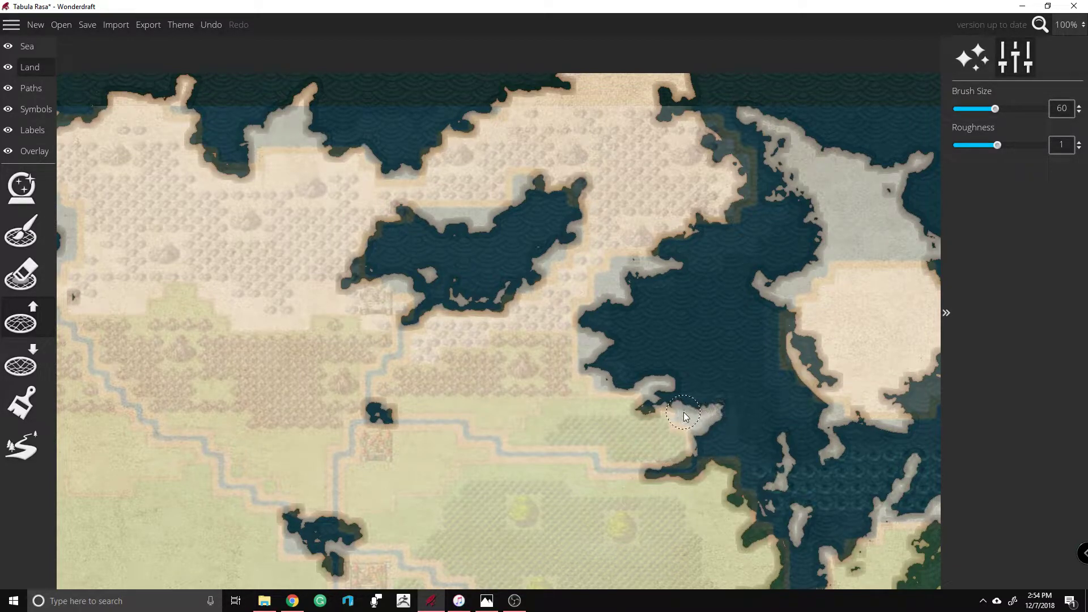
# Step: Try extending the two northern headlands up to the map's top edge as broad land masses
pyautogui.scroll(-5, 671, 383)
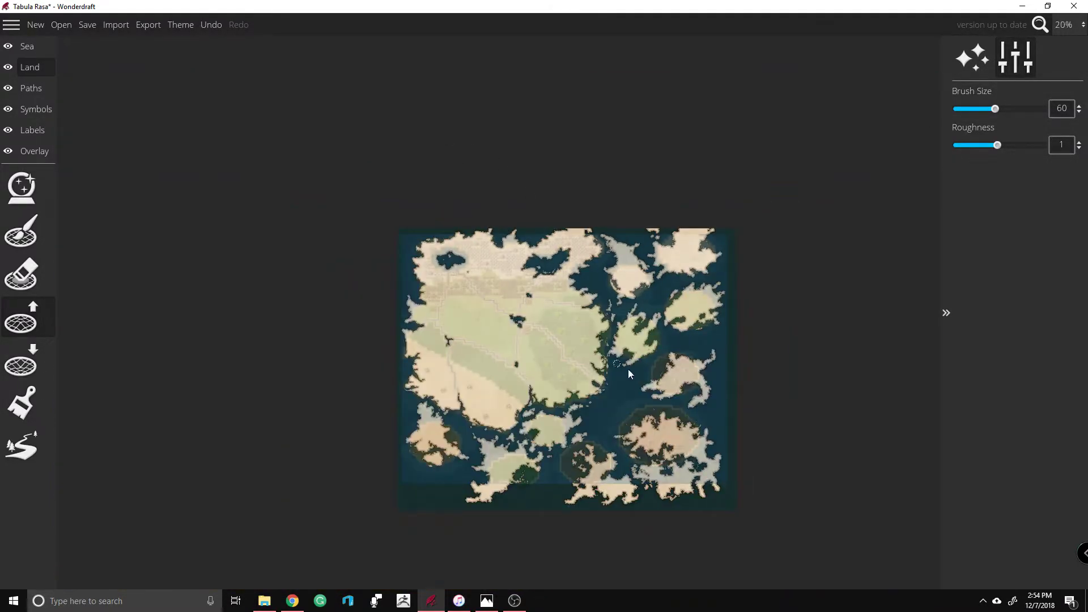
pyautogui.scroll(5, 461, 169)
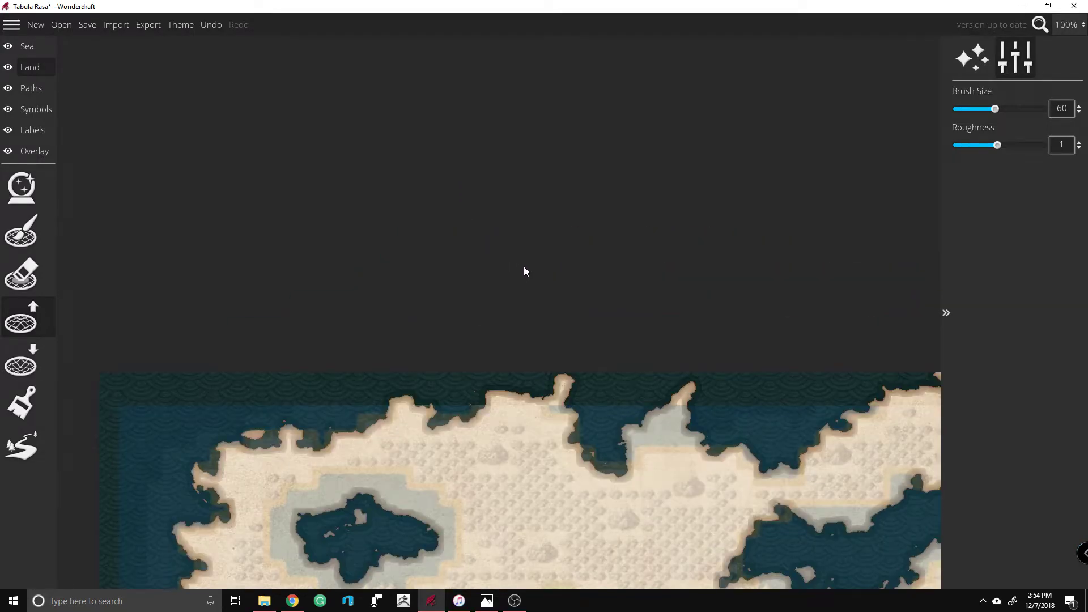
pyautogui.scroll(1, 549, 379)
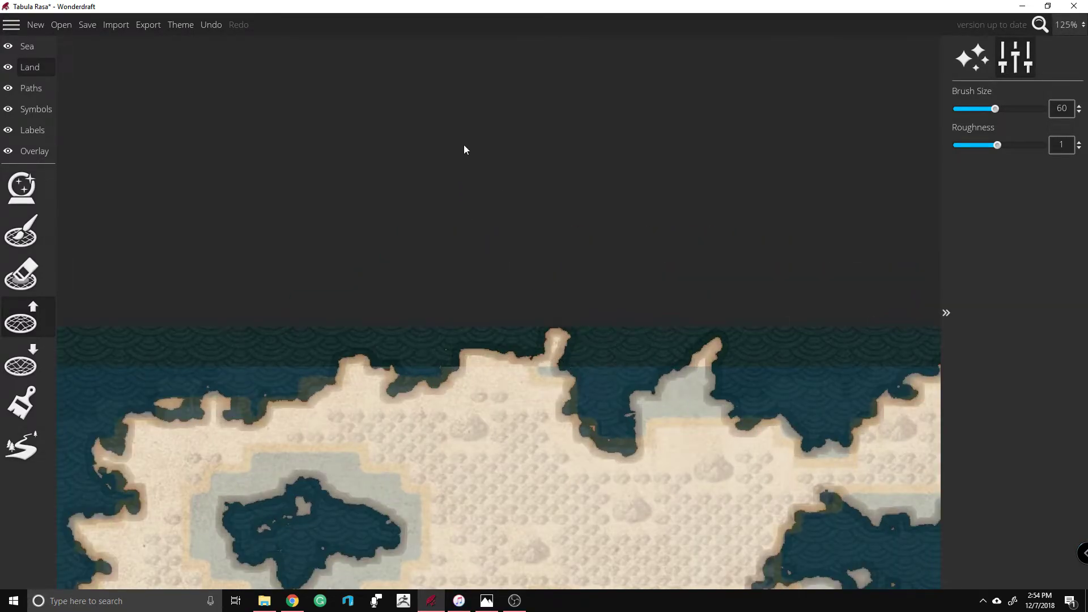
pyautogui.moveTo(567, 357); pyautogui.dragTo(535, 325)
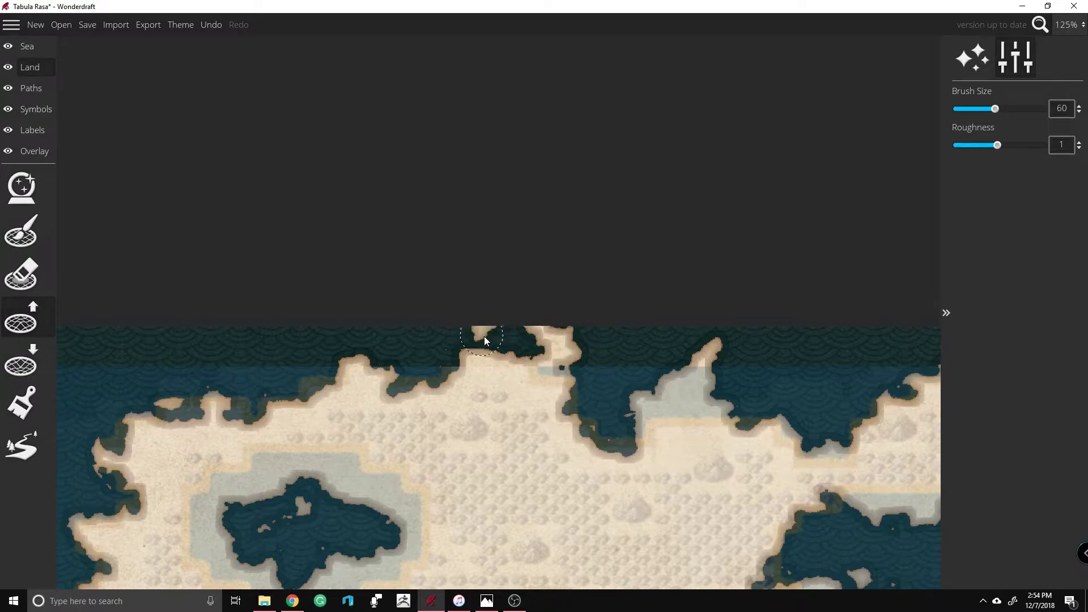
pyautogui.moveTo(462, 338)
pyautogui.mouseDown()
pyautogui.moveTo(507, 366)
pyautogui.moveTo(561, 322)
pyautogui.moveTo(502, 354)
pyautogui.moveTo(506, 326)
pyautogui.mouseUp()
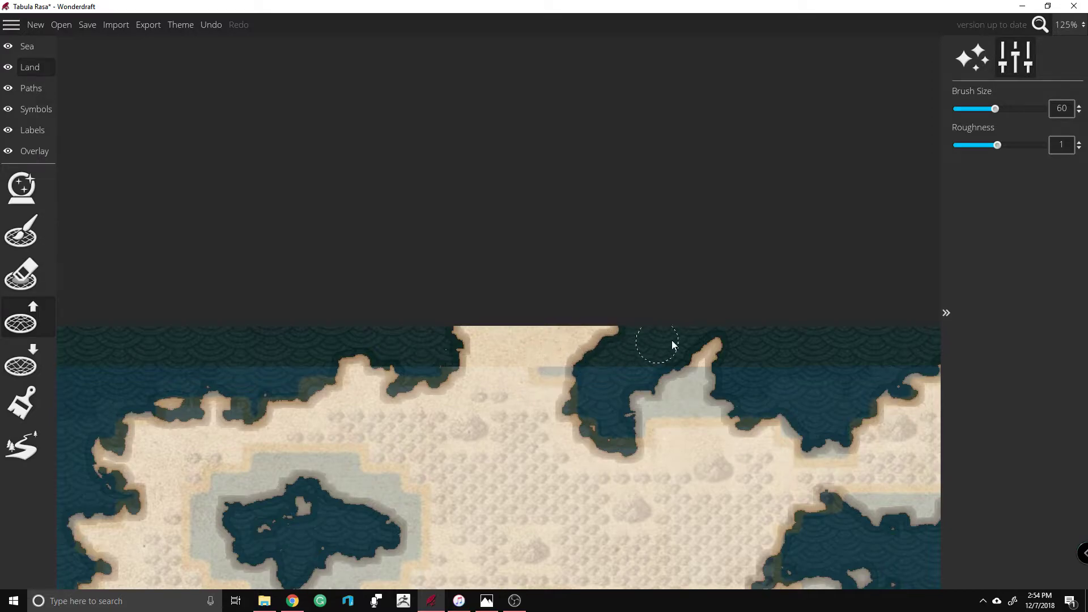
pyautogui.moveTo(701, 370); pyautogui.dragTo(760, 325)
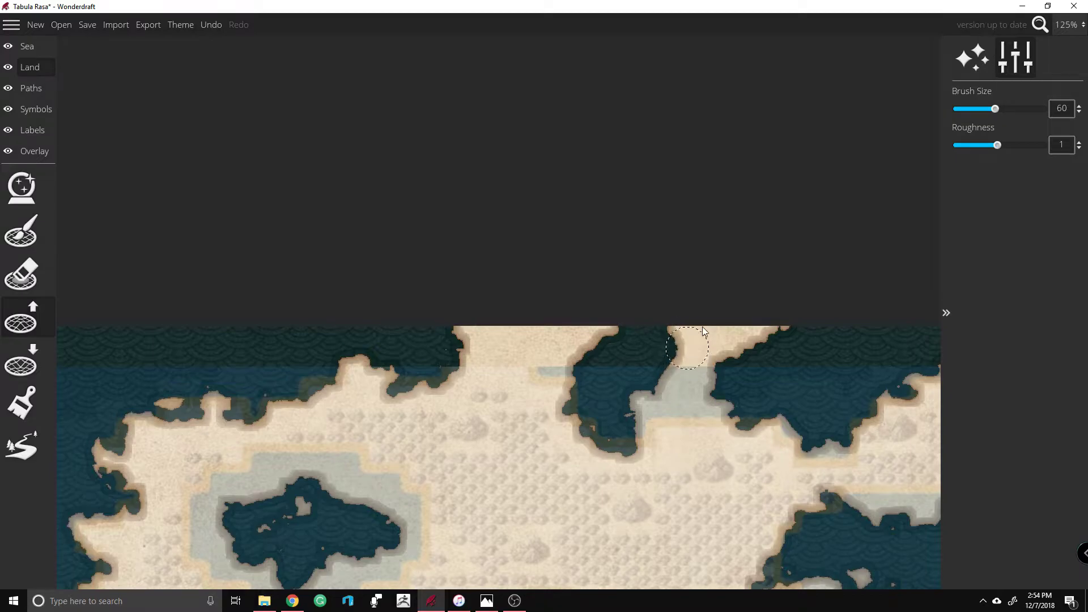
pyautogui.moveTo(705, 372); pyautogui.dragTo(802, 329)
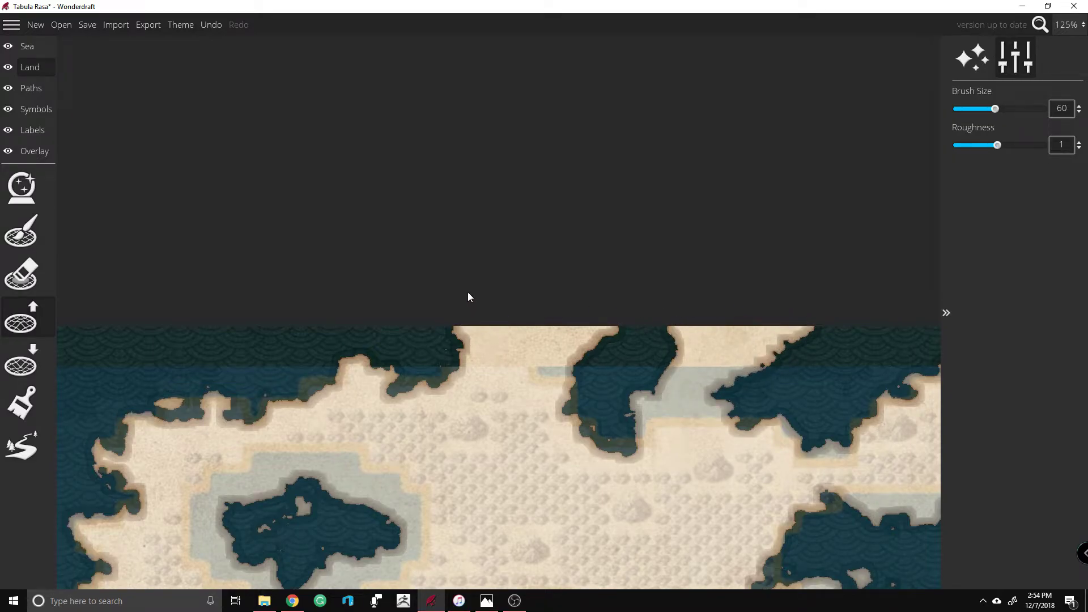
pyautogui.moveTo(328, 362); pyautogui.dragTo(358, 377)
# Step: Undo the broad extensions of both northern headlands
pyautogui.scroll(-2, 567, 354)
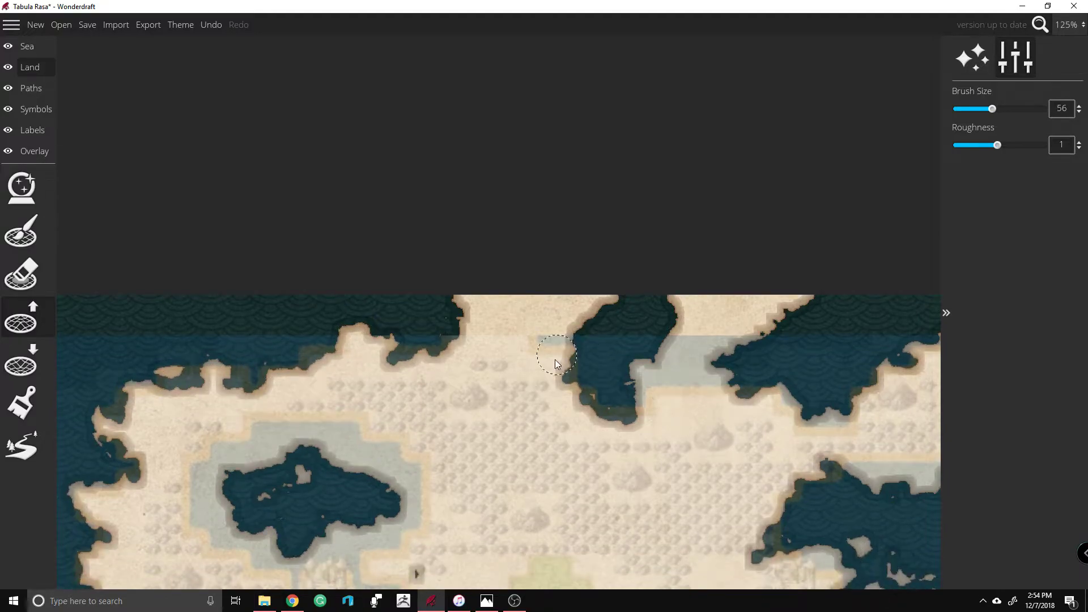
pyautogui.scroll(-5, 555, 360)
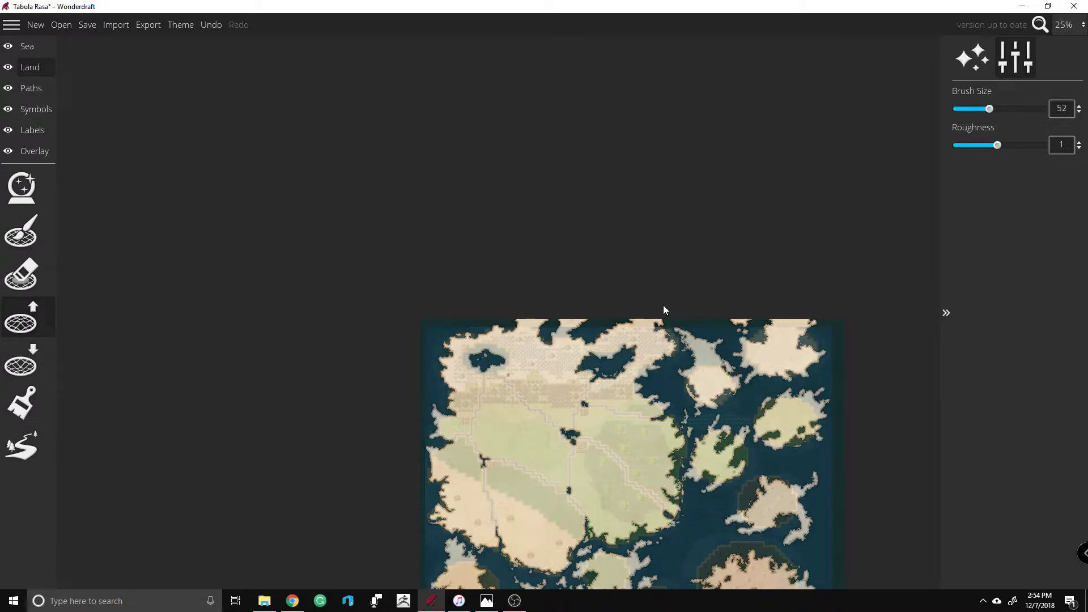
pyautogui.scroll(4, 664, 309)
pyautogui.hotkey('ctrl', 'z')
pyautogui.hotkey('ctrl', 'z')
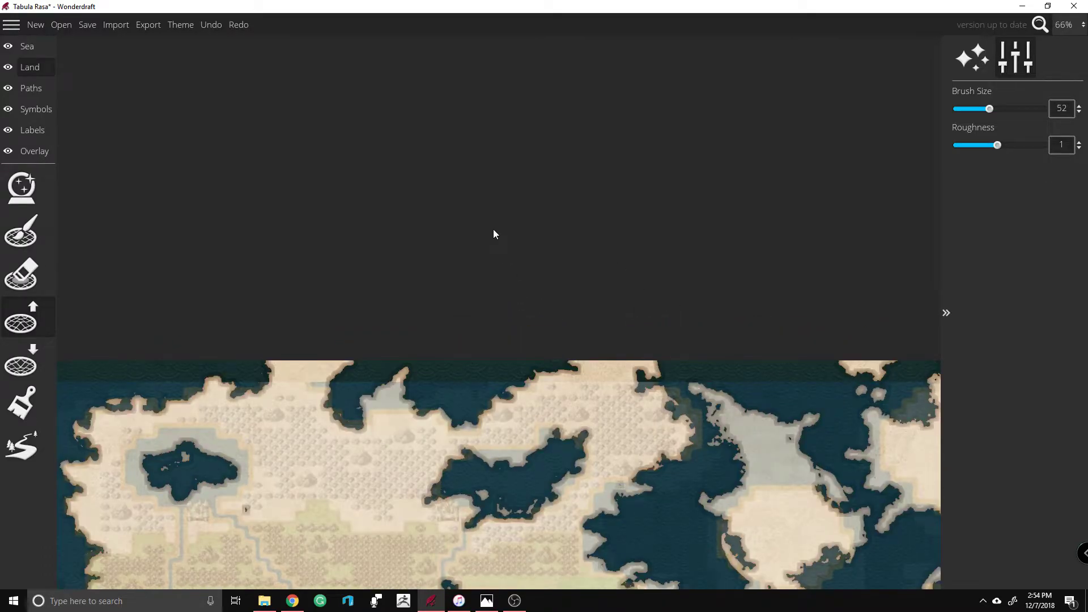
pyautogui.hotkey('ctrl', 'z')
# Step: Raise land to extend the northern coast's eastern headland and the land beyond the next bay to the map's top edge
pyautogui.keyDown('ctrl'); pyautogui.scroll(-4, 486, 290); pyautogui.keyUp('ctrl')
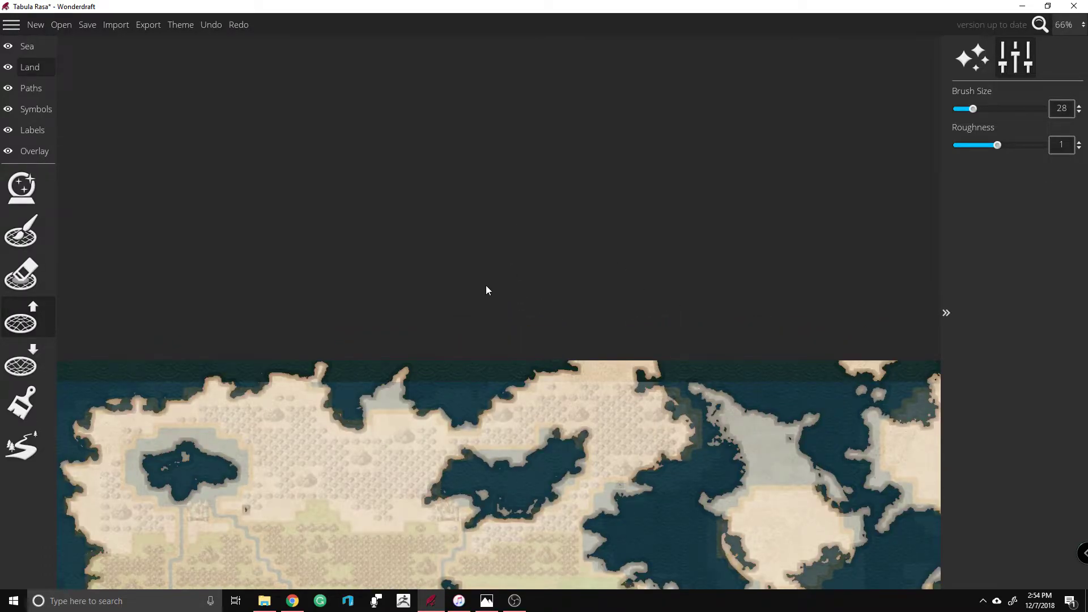
pyautogui.moveTo(412, 391)
pyautogui.mouseDown()
pyautogui.moveTo(400, 397)
pyautogui.moveTo(431, 369)
pyautogui.mouseUp()
pyautogui.moveTo(397, 369)
pyautogui.mouseDown()
pyautogui.moveTo(435, 359)
pyautogui.moveTo(382, 360)
pyautogui.moveTo(422, 355)
pyautogui.moveTo(396, 373)
pyautogui.moveTo(465, 365)
pyautogui.moveTo(445, 356)
pyautogui.mouseUp()
pyautogui.moveTo(529, 355)
pyautogui.mouseDown()
pyautogui.moveTo(538, 367)
pyautogui.moveTo(579, 366)
pyautogui.mouseUp()
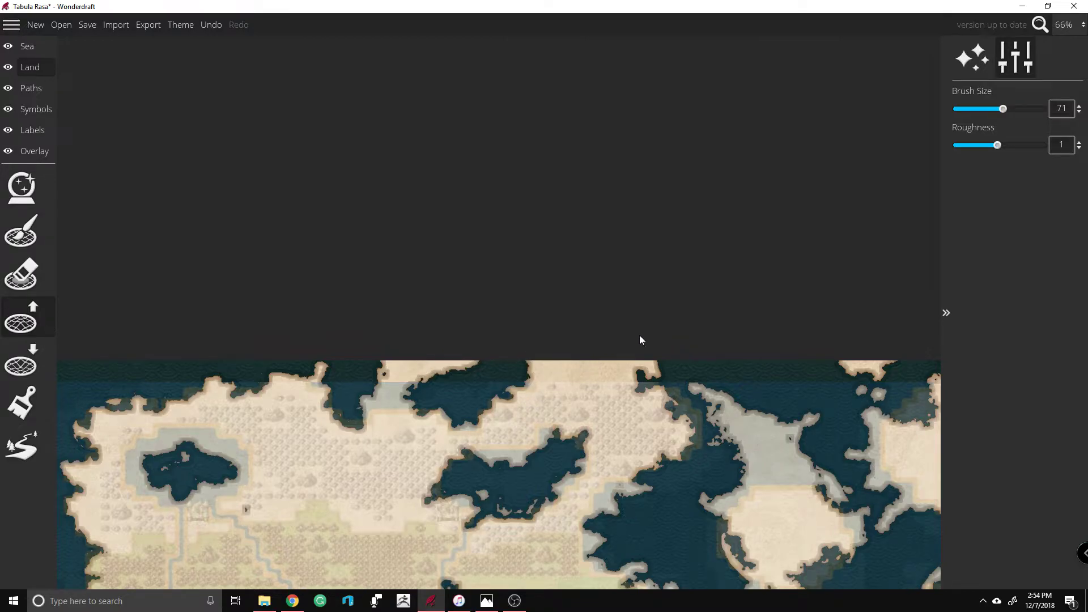
# Step: Set the brush size to 36 and add islets and jagged spits along the northern coast and between the two northeastern islands
pyautogui.moveTo(1008, 107); pyautogui.dragTo(981, 106)
pyautogui.moveTo(456, 389)
pyautogui.mouseDown()
pyautogui.moveTo(444, 382)
pyautogui.moveTo(496, 365)
pyautogui.mouseUp()
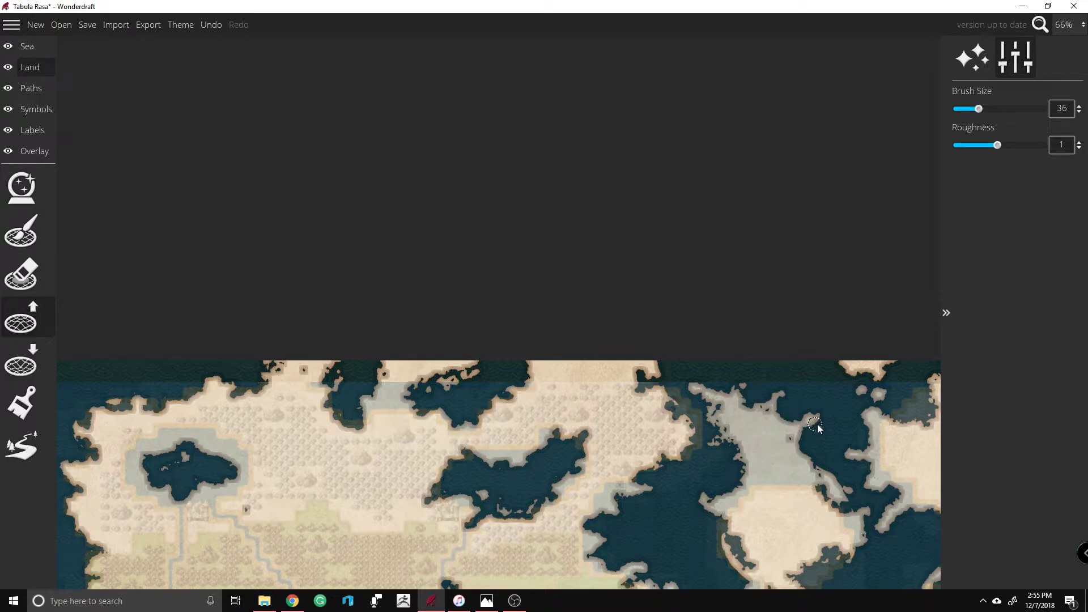
pyautogui.moveTo(809, 450)
pyautogui.mouseDown()
pyautogui.moveTo(826, 404)
pyautogui.moveTo(807, 436)
pyautogui.mouseUp()
pyautogui.moveTo(822, 385); pyautogui.dragTo(828, 387)
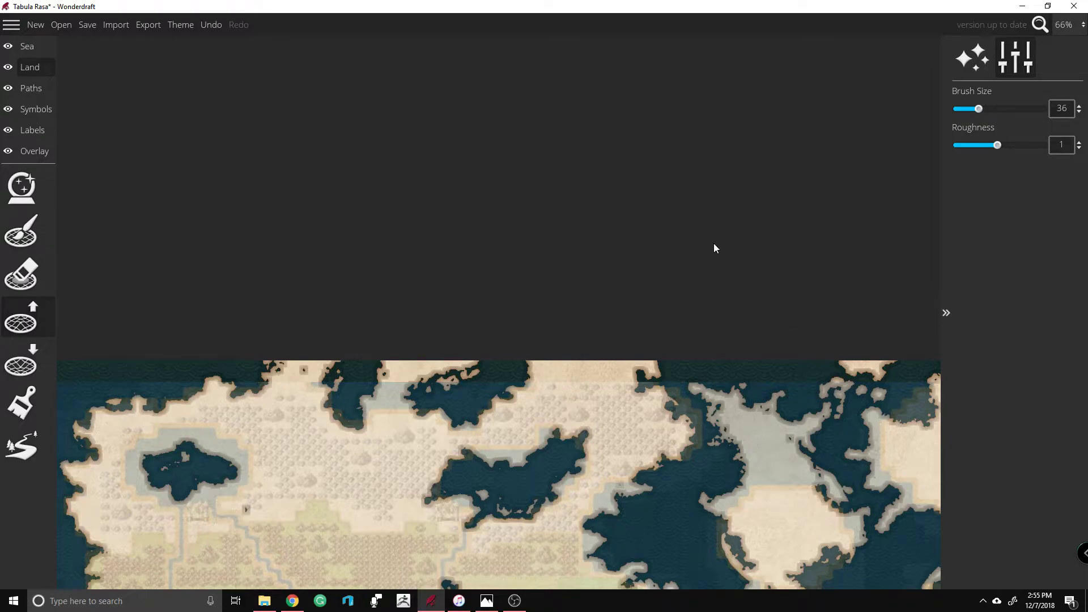
# Step: Examine the coastlines of the eastern and southeastern islands against the traced reference map
pyautogui.scroll(-3, 692, 248)
pyautogui.scroll(-1, 736, 193)
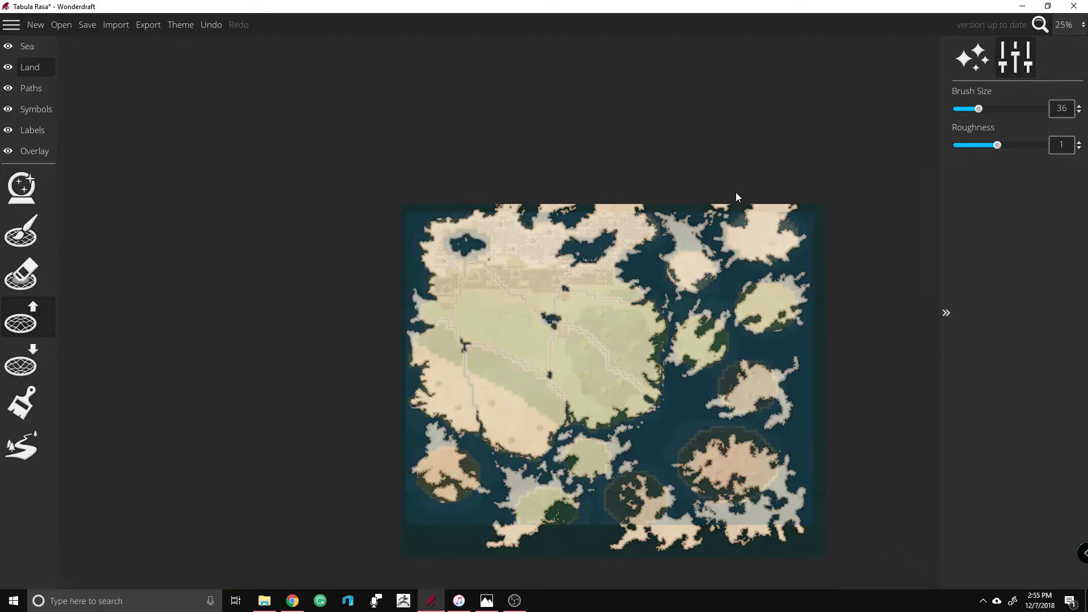
pyautogui.scroll(2, 805, 228)
pyautogui.scroll(1, 644, 425)
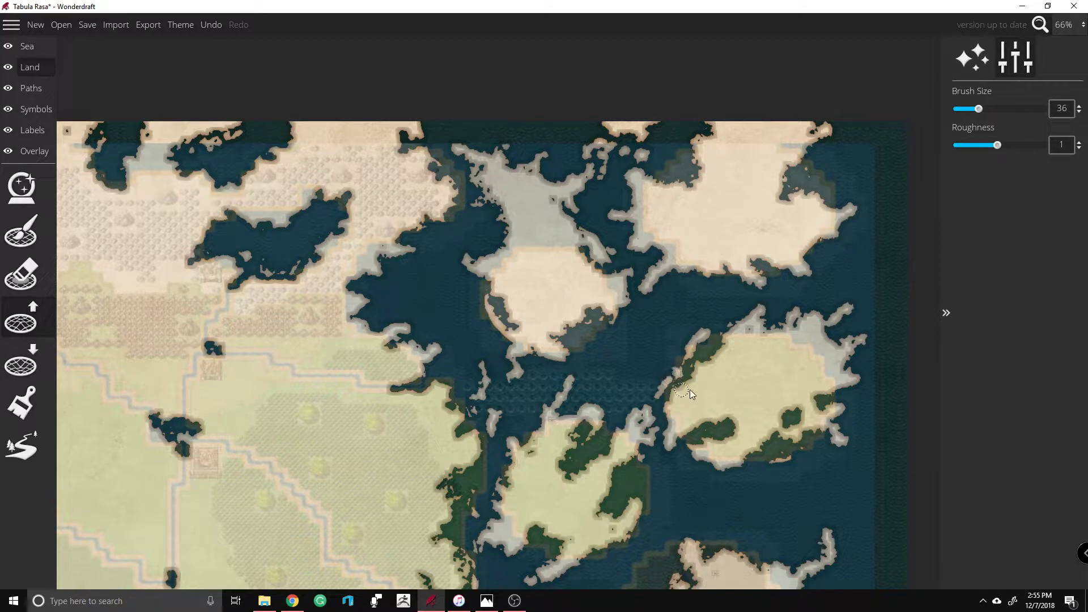
pyautogui.scroll(-4, 371, 110)
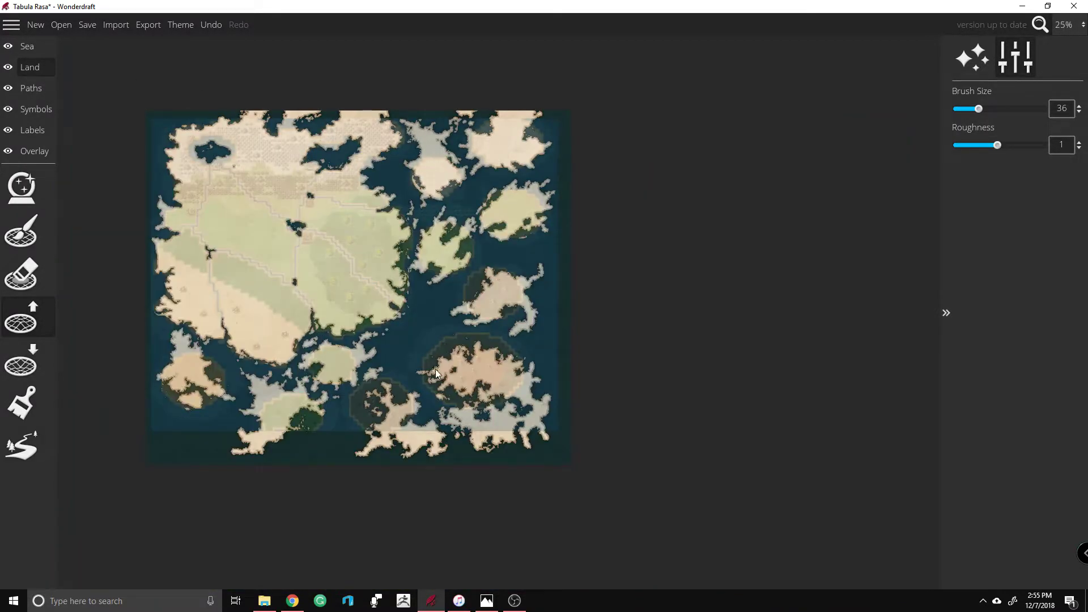
pyautogui.scroll(4, 437, 373)
pyautogui.scroll(-3, 614, 352)
pyautogui.scroll(4, 597, 156)
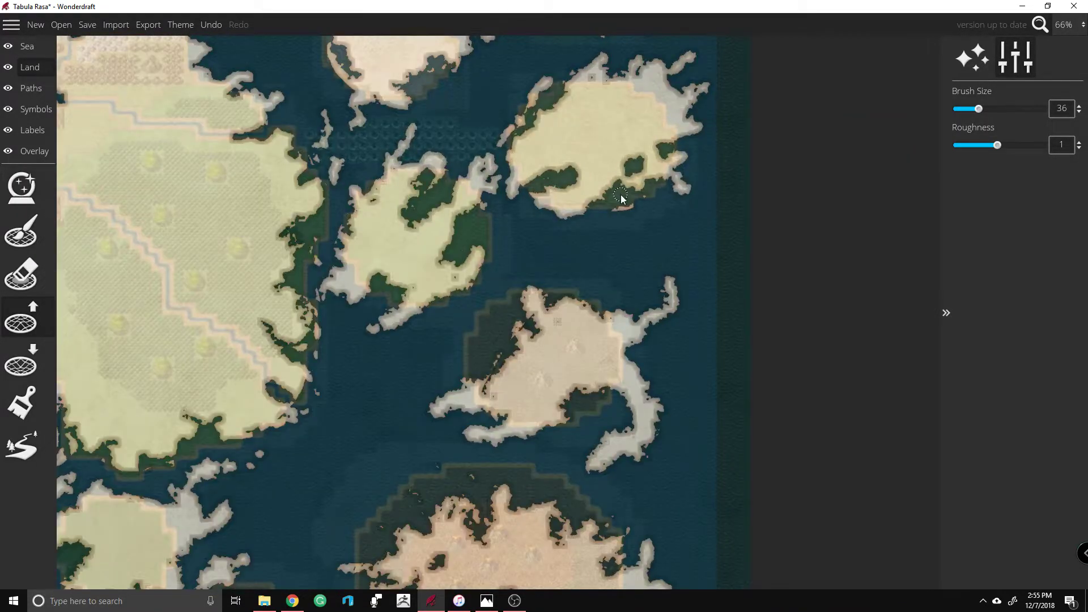
pyautogui.scroll(1, 587, 302)
pyautogui.scroll(-1, 607, 270)
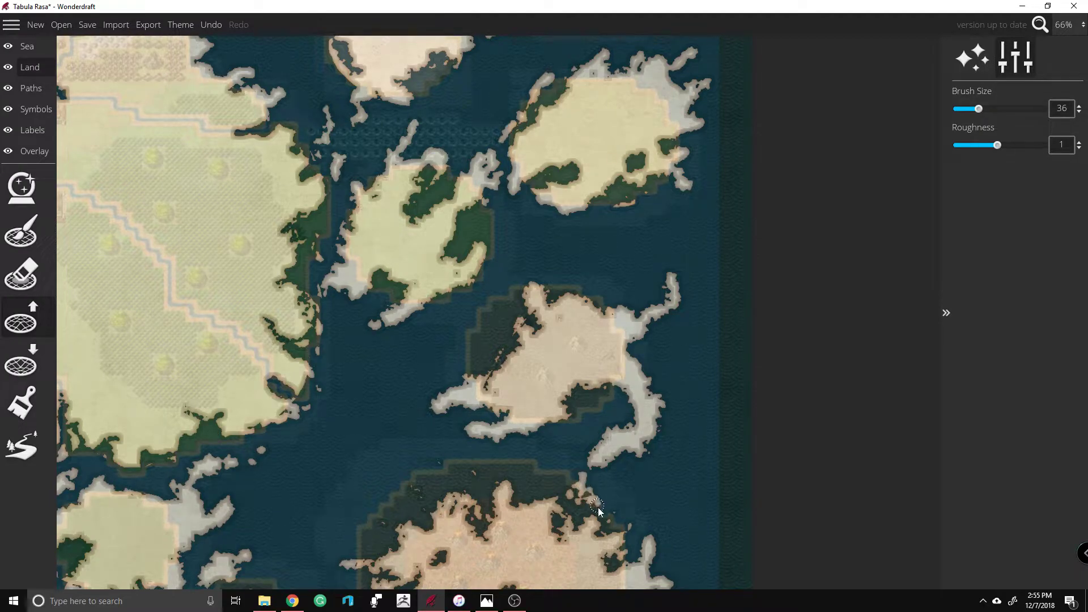
# Step: Try raising a small spit off the northern shore of the large southeastern island
pyautogui.moveTo(599, 504); pyautogui.dragTo(582, 475)
pyautogui.scroll(-2, 572, 266)
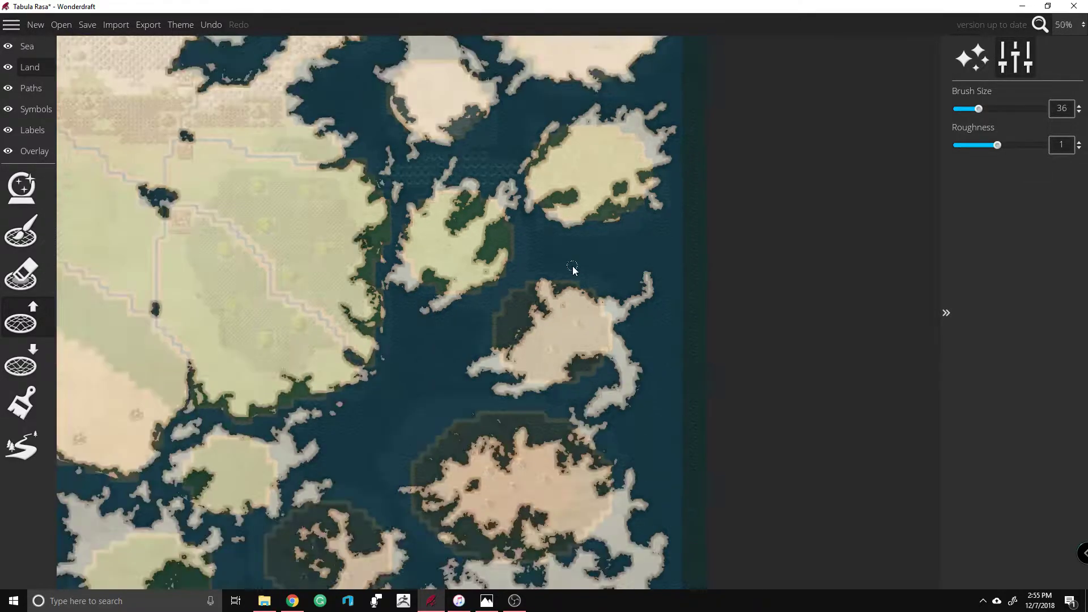
pyautogui.scroll(-2, 573, 266)
pyautogui.hotkey('ctrl', 'z')
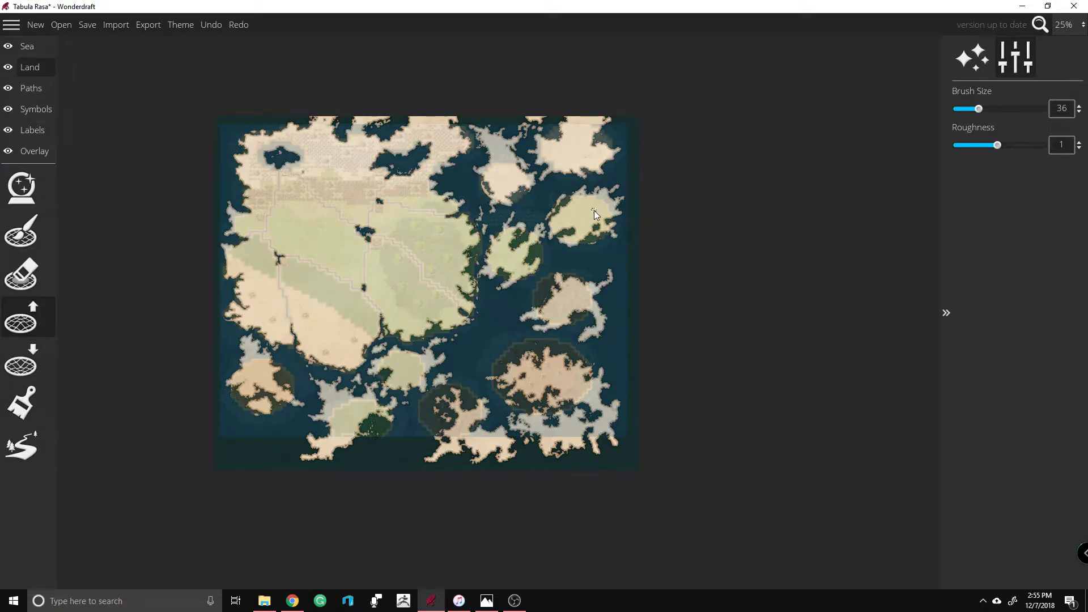
# Step: Set the brush size to 44 and raise land along the continent's southern coast to reshape its shoreline and inlets
pyautogui.press(']')
pyautogui.press(']')
pyautogui.scroll(3, 291, 281)
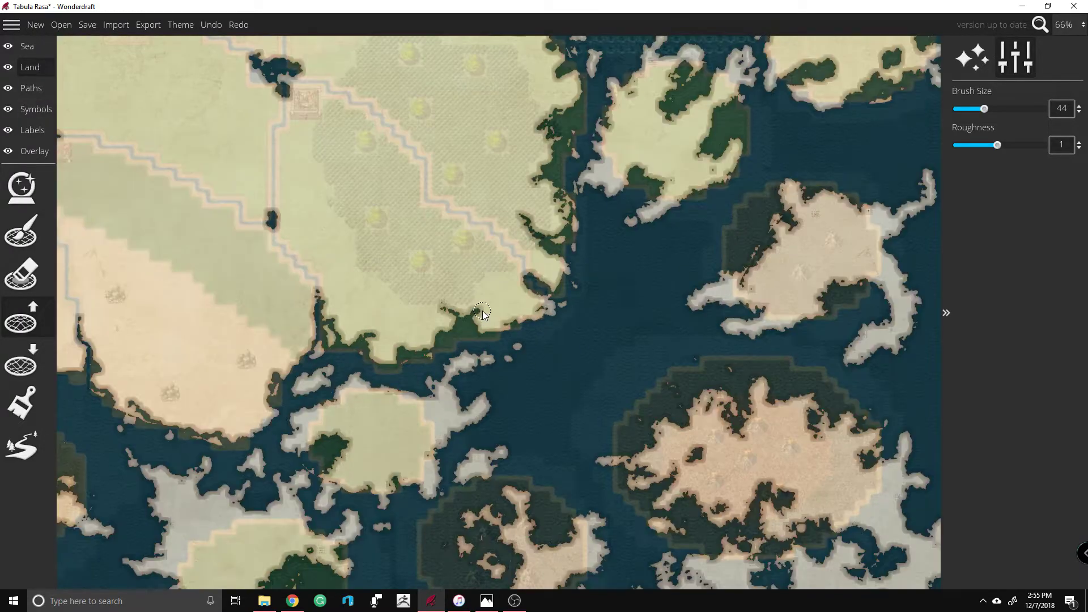
pyautogui.moveTo(393, 345)
pyautogui.mouseDown()
pyautogui.moveTo(372, 374)
pyautogui.moveTo(375, 356)
pyautogui.moveTo(392, 372)
pyautogui.moveTo(397, 346)
pyautogui.moveTo(434, 326)
pyautogui.moveTo(448, 337)
pyautogui.moveTo(437, 317)
pyautogui.mouseUp()
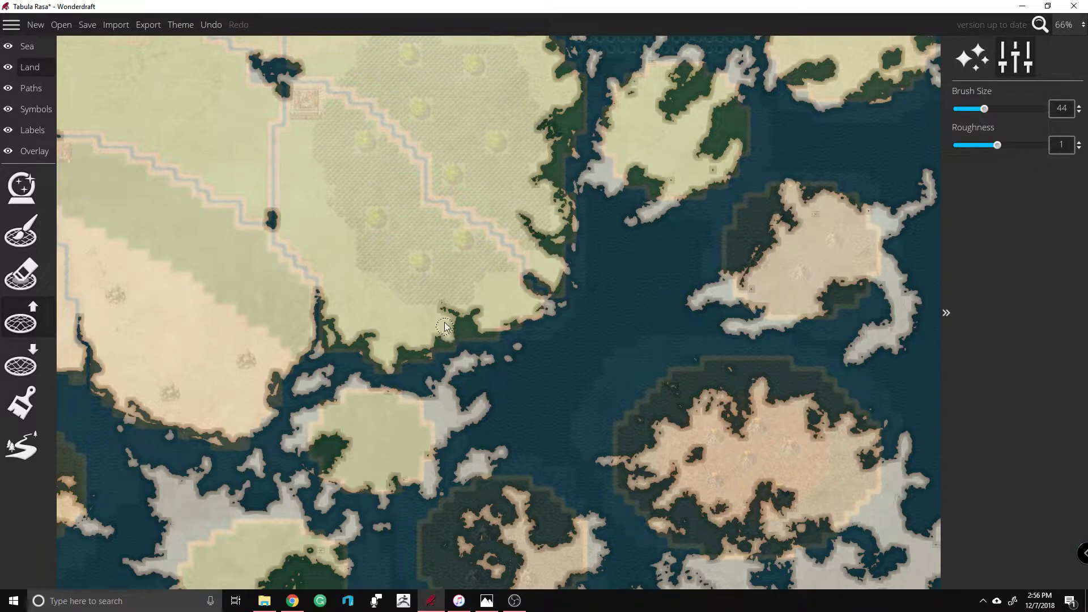
# Step: Lower land with brush size 18 to carve a narrow river south from the northwestern lake's southern tip along the traced river
pyautogui.scroll(-3, 626, 358)
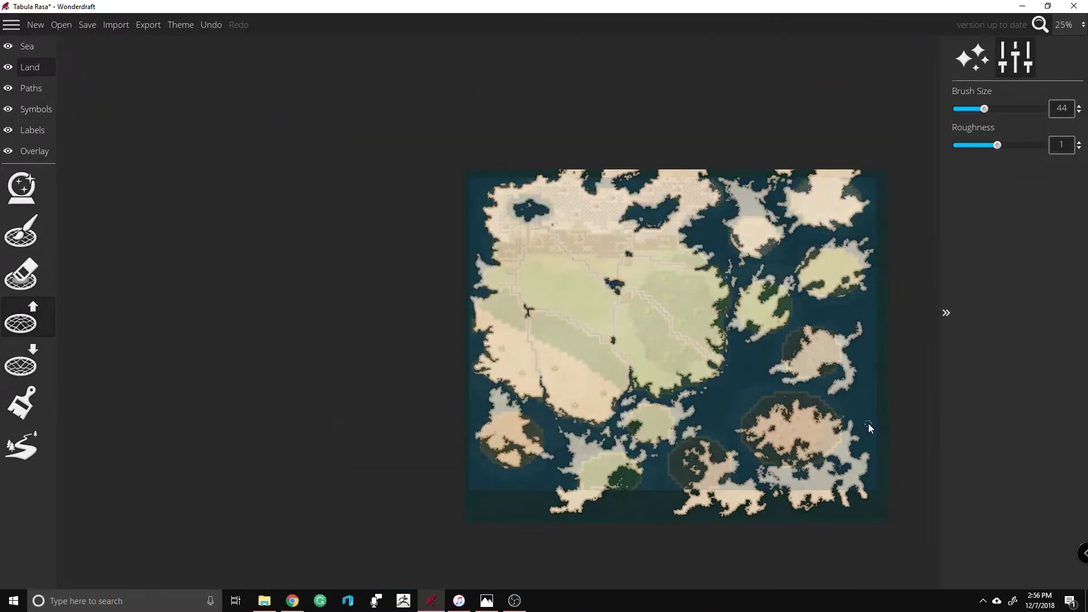
pyautogui.scroll(1, 869, 424)
pyautogui.scroll(2, 561, 214)
pyautogui.scroll(-2, 551, 227)
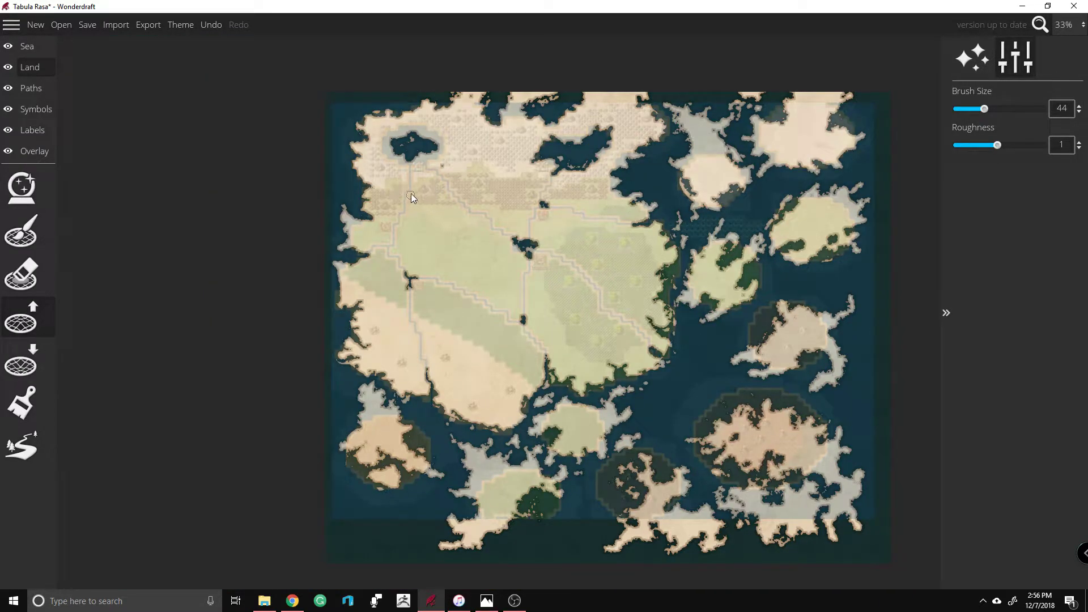
pyautogui.scroll(3, 410, 195)
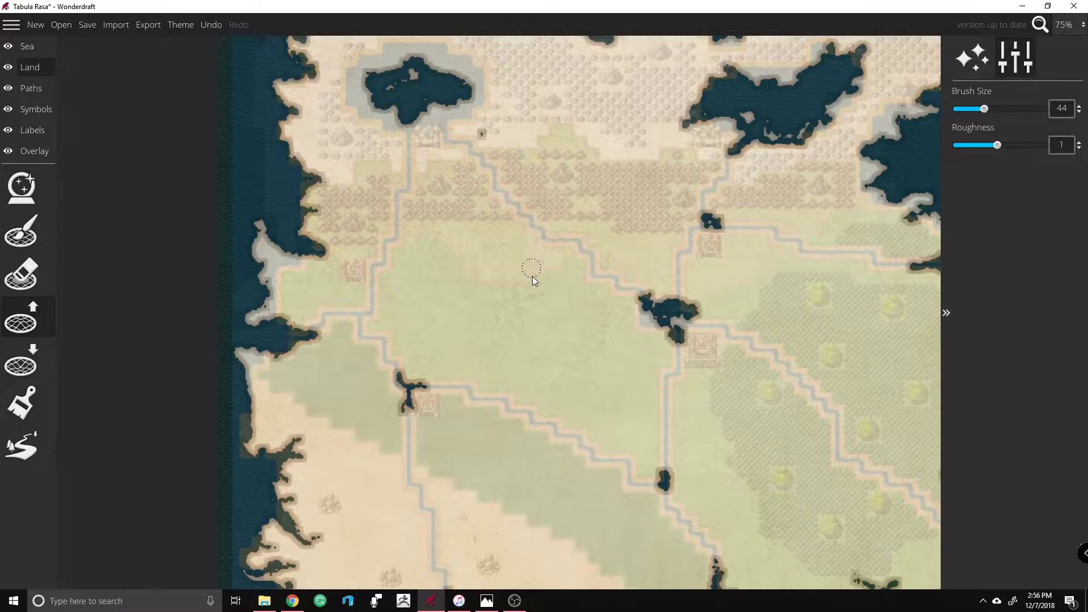
pyautogui.scroll(-1, 533, 273)
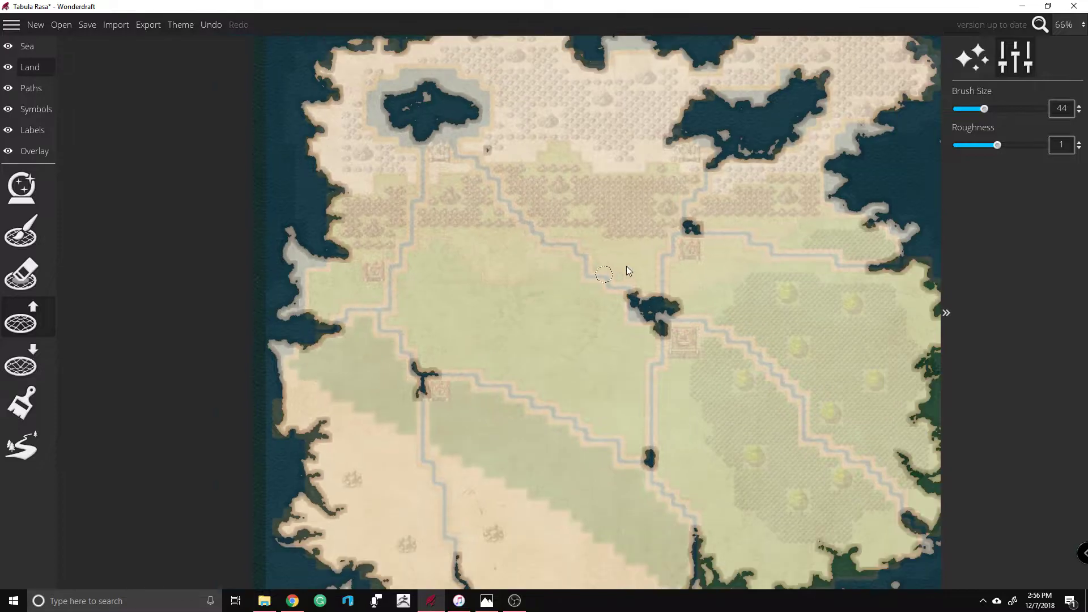
pyautogui.click(20, 363)
pyautogui.scroll(4, 431, 158)
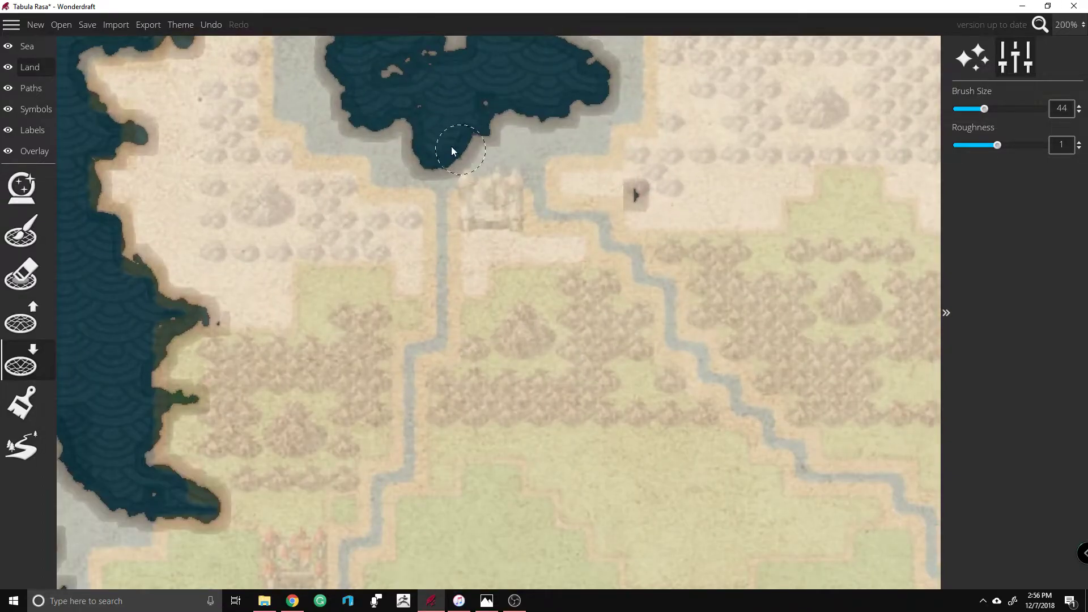
pyautogui.moveTo(984, 109); pyautogui.dragTo(966, 109)
pyautogui.moveTo(436, 161); pyautogui.dragTo(444, 214)
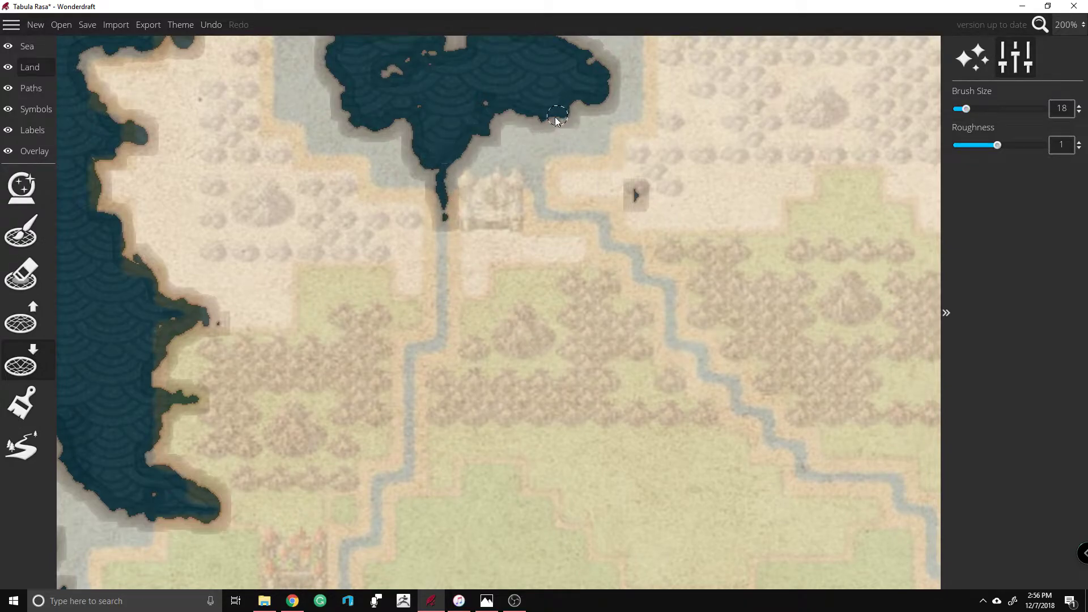
# Step: Carve a second outlet from the northwestern lake east of the castle, narrowing its lower end with brush size 13
pyautogui.moveTo(518, 113); pyautogui.dragTo(534, 168)
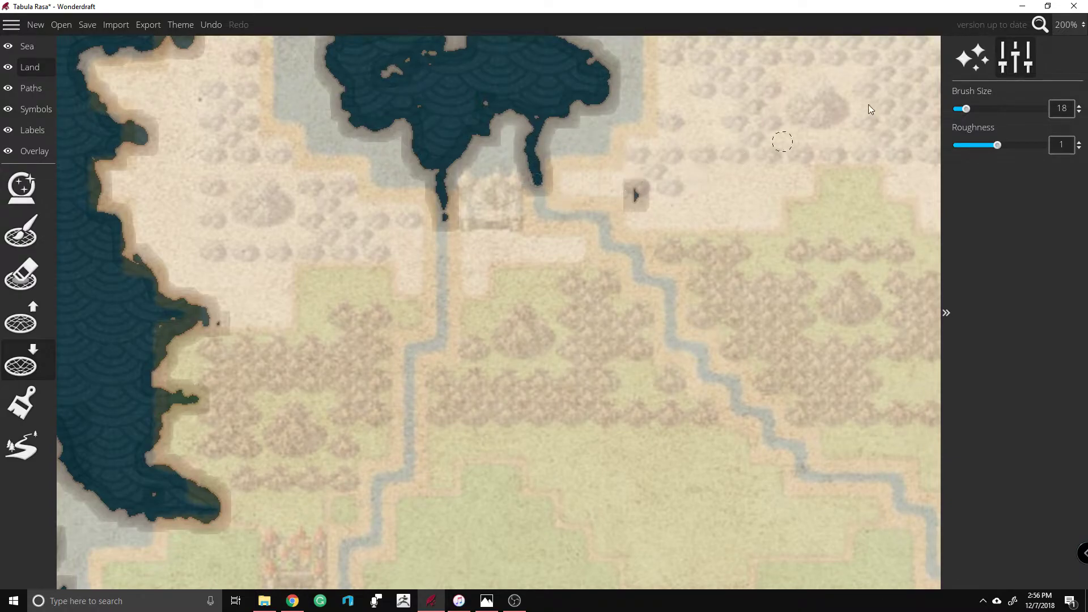
pyautogui.moveTo(967, 110); pyautogui.dragTo(962, 109)
pyautogui.moveTo(537, 175); pyautogui.dragTo(549, 211)
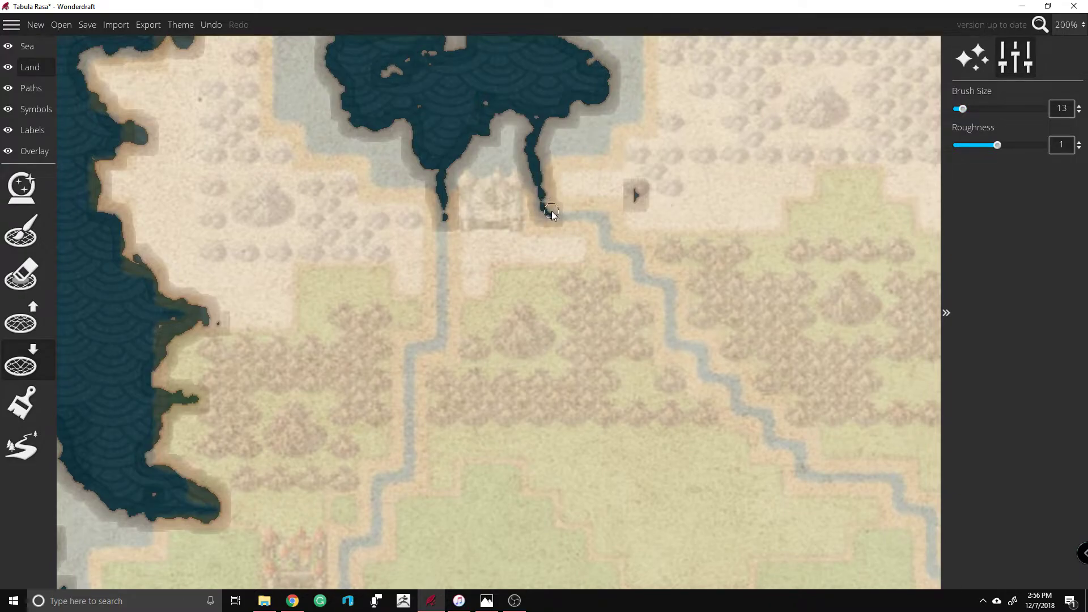
# Step: Set the brush size to 9 and carve river channels northwest, north, east and south out of the central lake
pyautogui.scroll(-3, 511, 181)
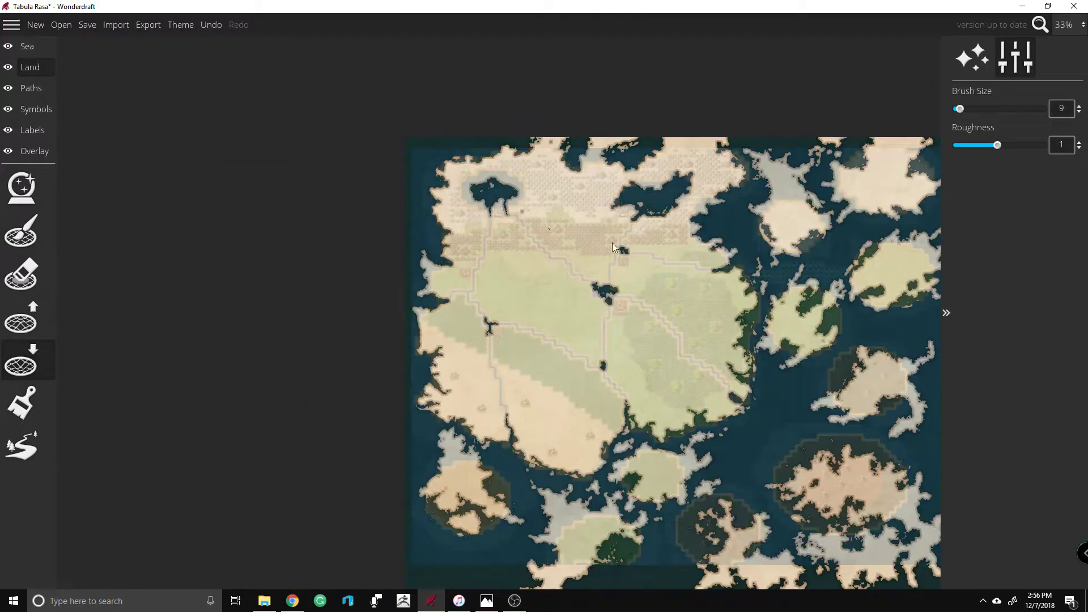
pyautogui.scroll(1, 784, 236)
pyautogui.scroll(2, 534, 280)
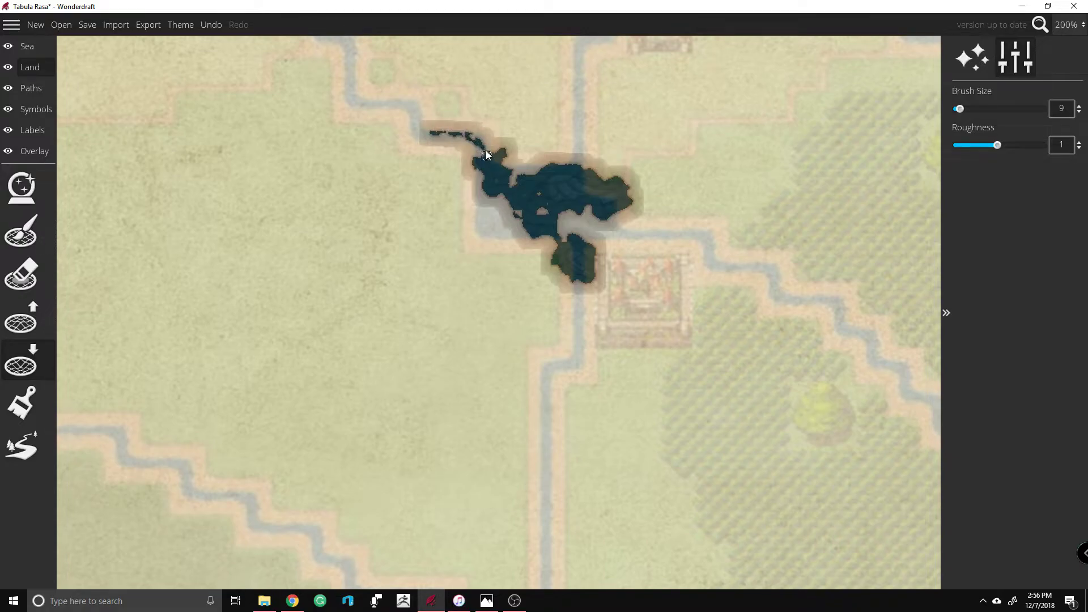
pyautogui.moveTo(448, 134); pyautogui.dragTo(464, 134)
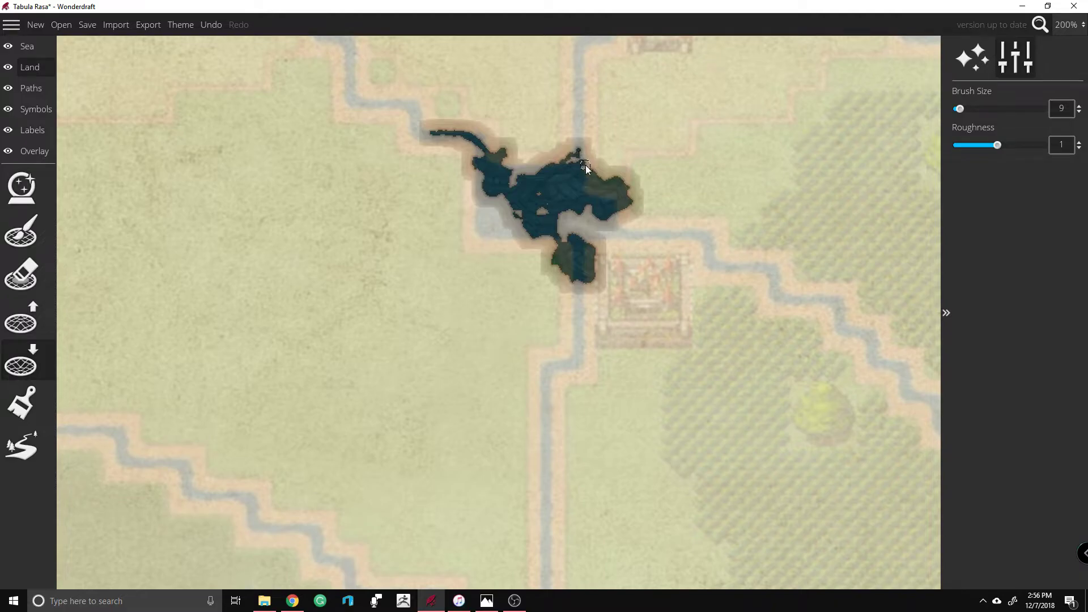
pyautogui.moveTo(582, 134); pyautogui.dragTo(581, 152)
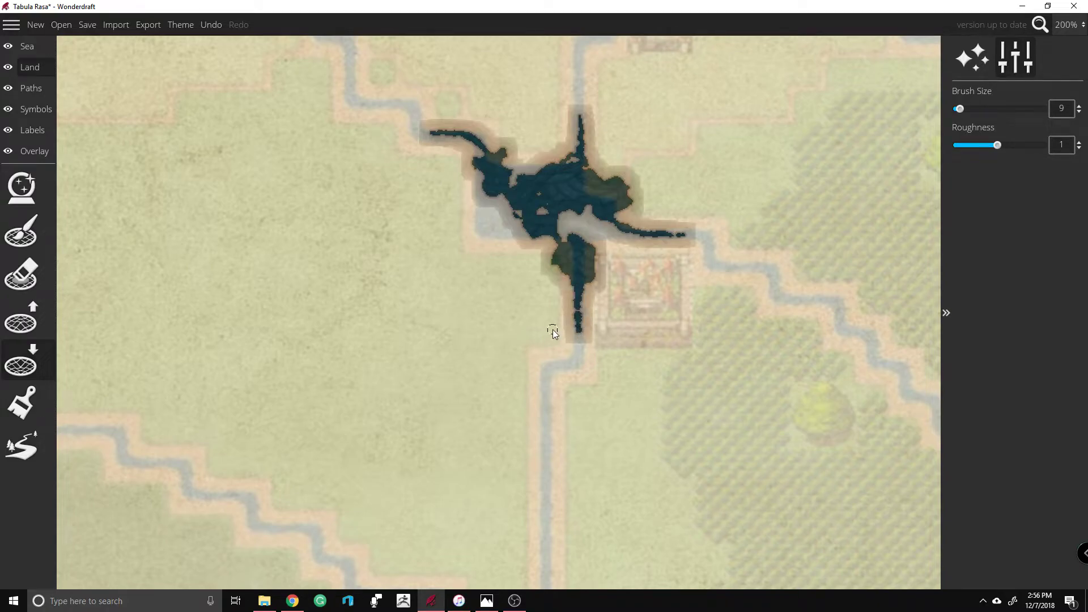
# Step: Carve a river linking the large northern lake to the small lake above the castle, and lengthen the small lake's eastern arm
pyautogui.scroll(-5, 553, 329)
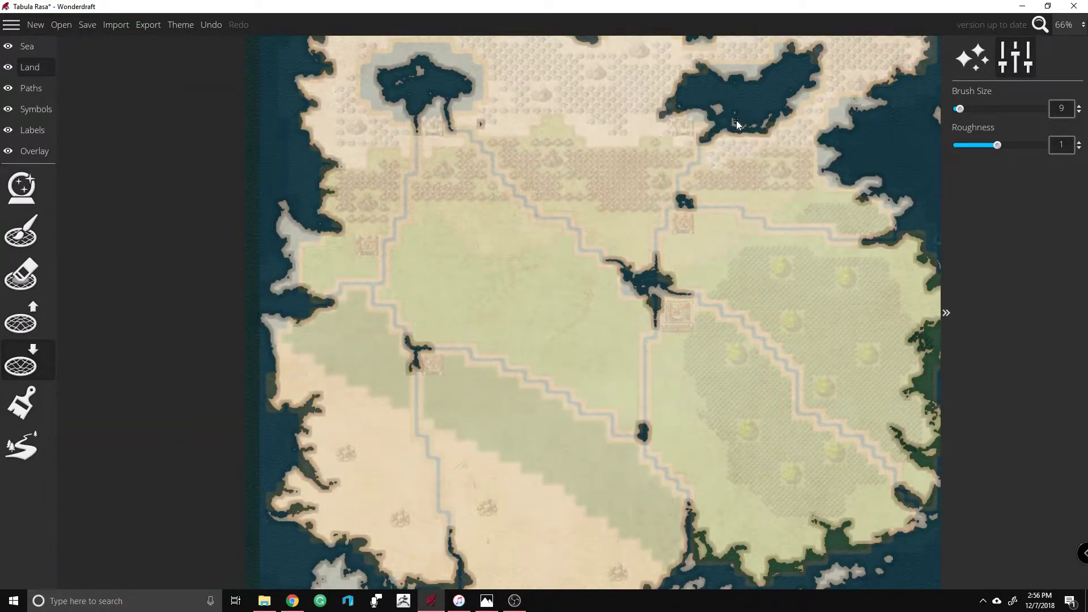
pyautogui.scroll(6, 676, 163)
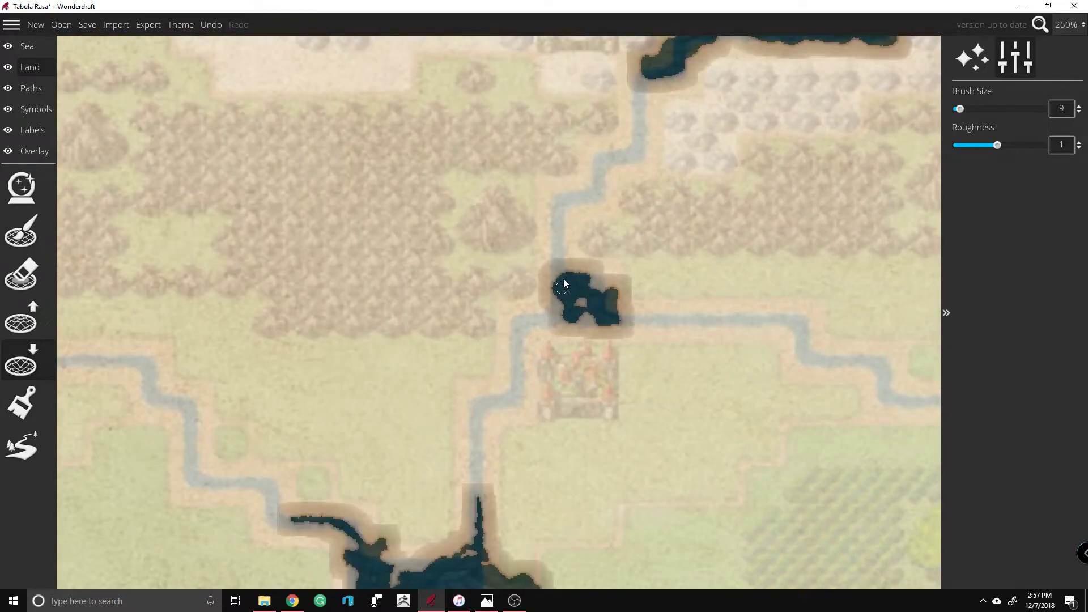
pyautogui.moveTo(564, 216); pyautogui.dragTo(568, 205)
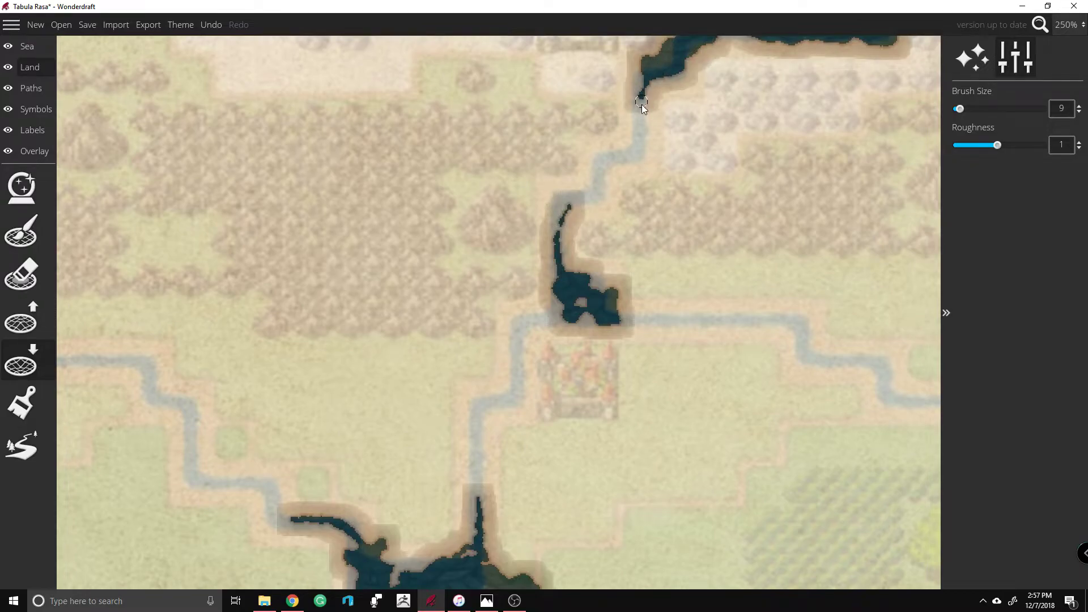
pyautogui.moveTo(641, 130); pyautogui.dragTo(637, 132)
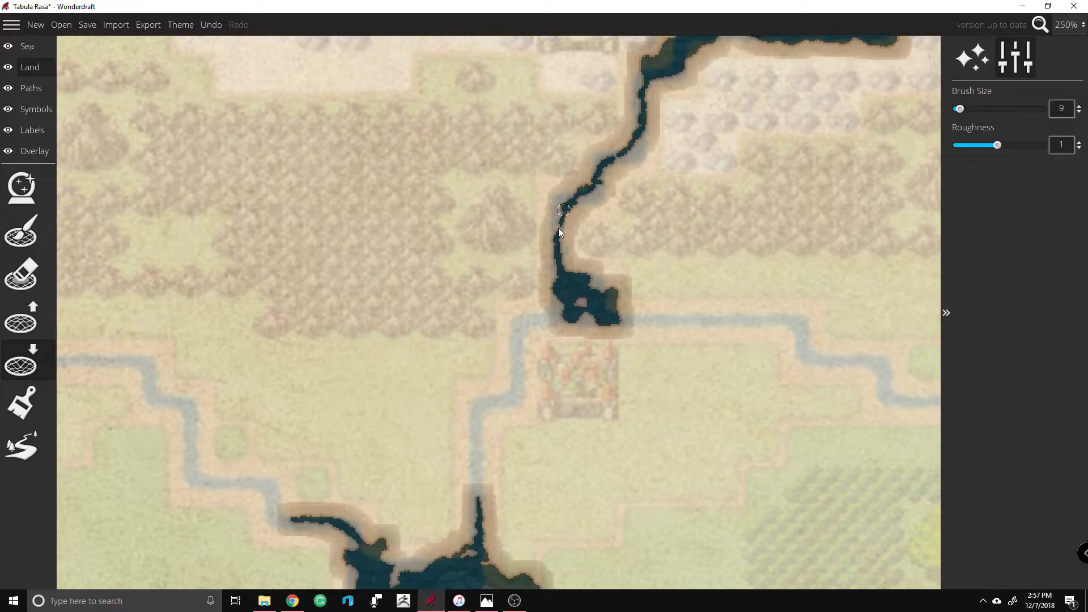
pyautogui.click(634, 318)
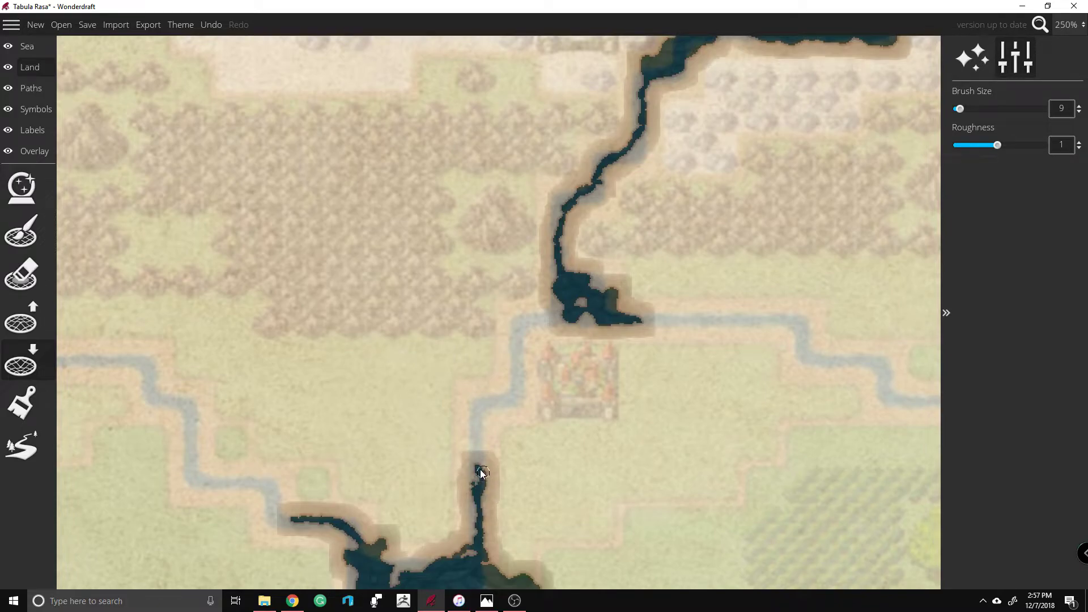
# Step: Carve a continuous river with small side branches between the central lake and the small lake to its north
pyautogui.moveTo(480, 424); pyautogui.dragTo(509, 404)
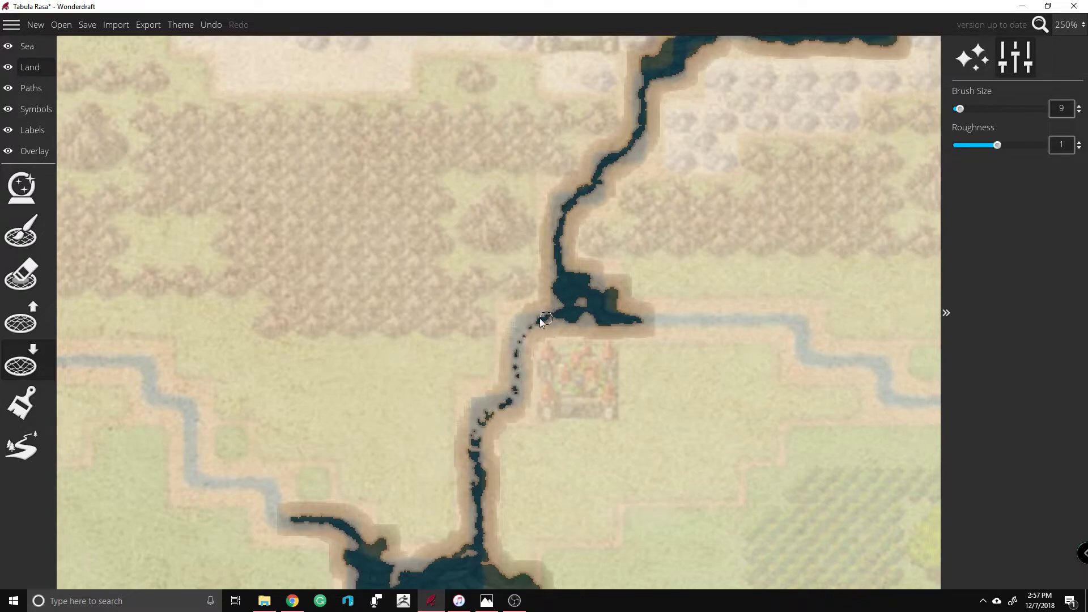
pyautogui.moveTo(514, 379)
pyautogui.mouseDown()
pyautogui.moveTo(494, 365)
pyautogui.moveTo(506, 388)
pyautogui.mouseUp()
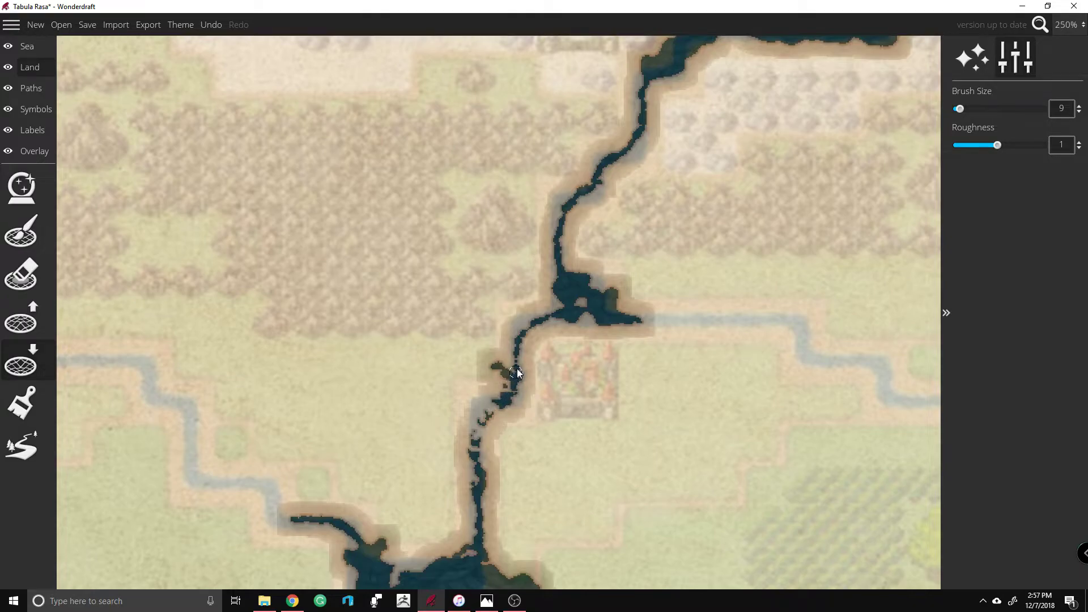
pyautogui.moveTo(518, 331); pyautogui.dragTo(490, 403)
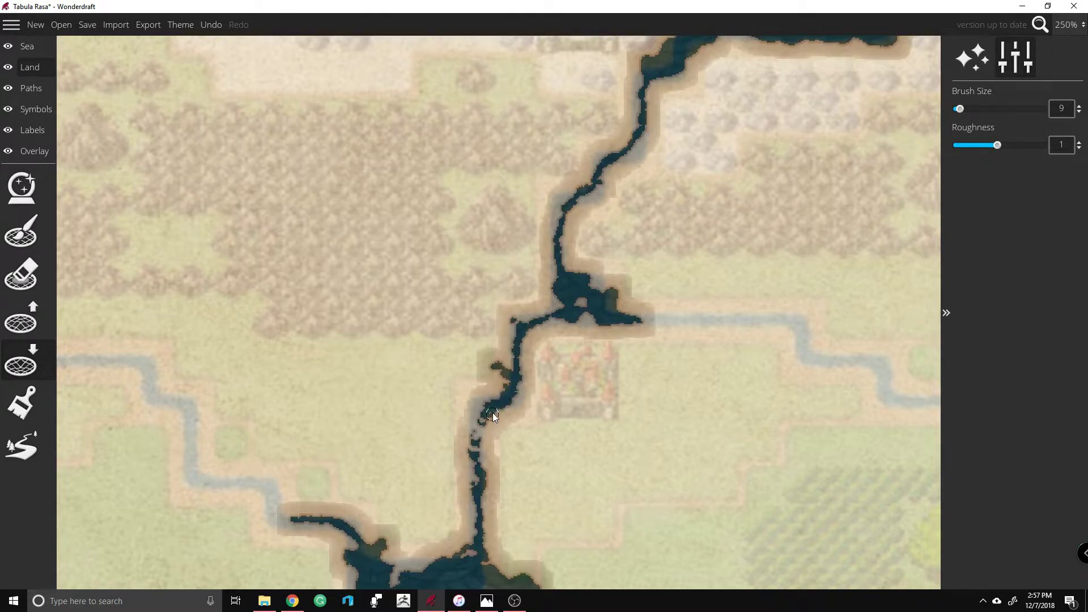
pyautogui.moveTo(474, 427); pyautogui.dragTo(474, 462)
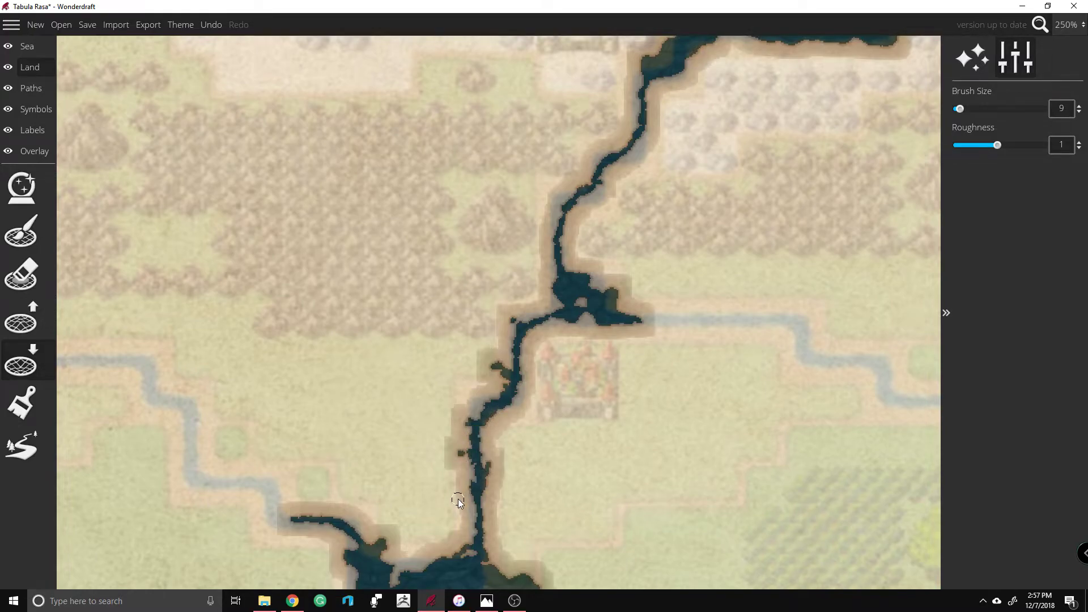
# Step: Widen and roughen the river between the northern lake and the small lake, and extend the small lake's eastern edge
pyautogui.scroll(-3, 620, 416)
pyautogui.scroll(-2, 351, 125)
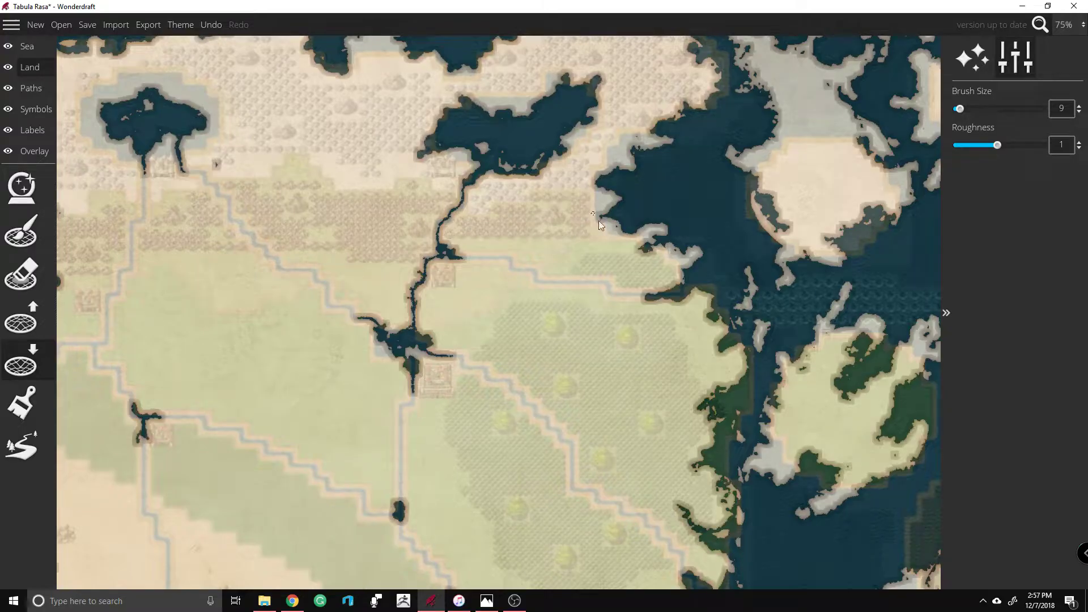
pyautogui.scroll(-1, 598, 220)
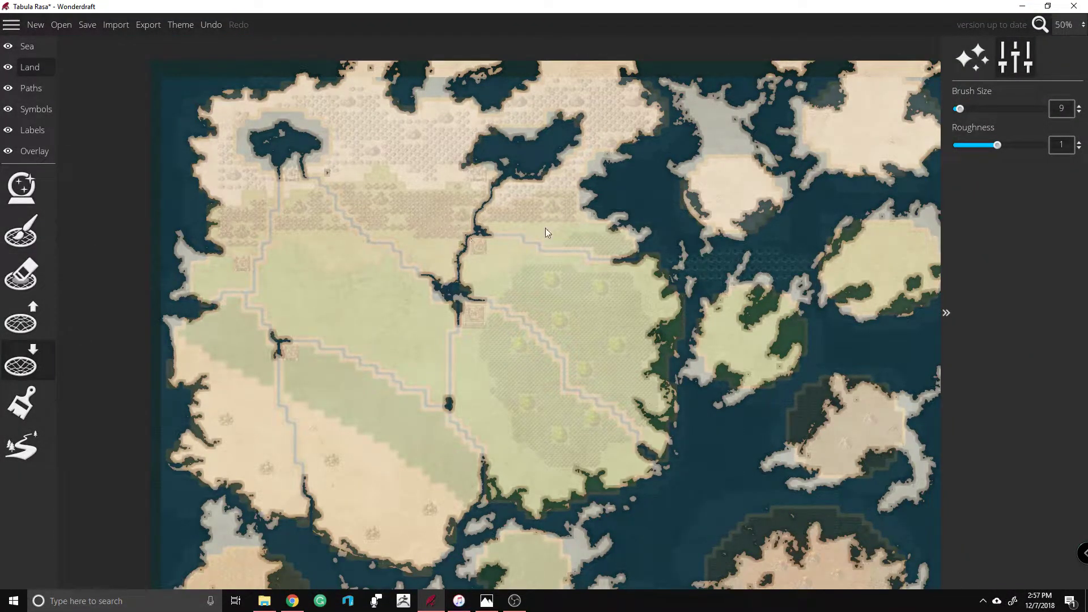
pyautogui.scroll(4, 522, 232)
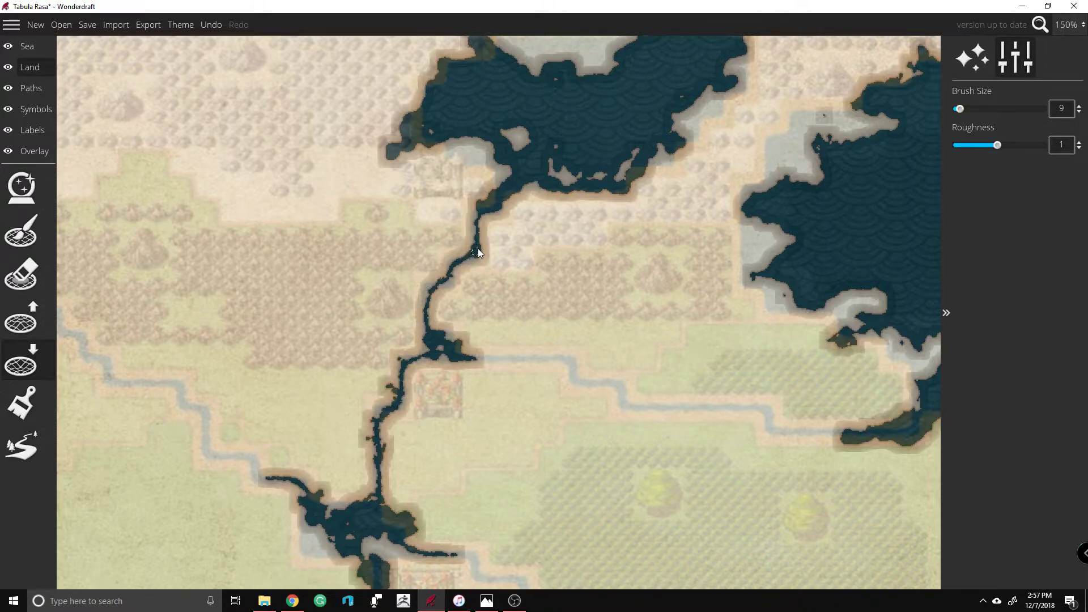
pyautogui.moveTo(452, 264)
pyautogui.mouseDown()
pyautogui.moveTo(468, 256)
pyautogui.moveTo(430, 289)
pyautogui.mouseUp()
pyautogui.moveTo(430, 287); pyautogui.dragTo(426, 313)
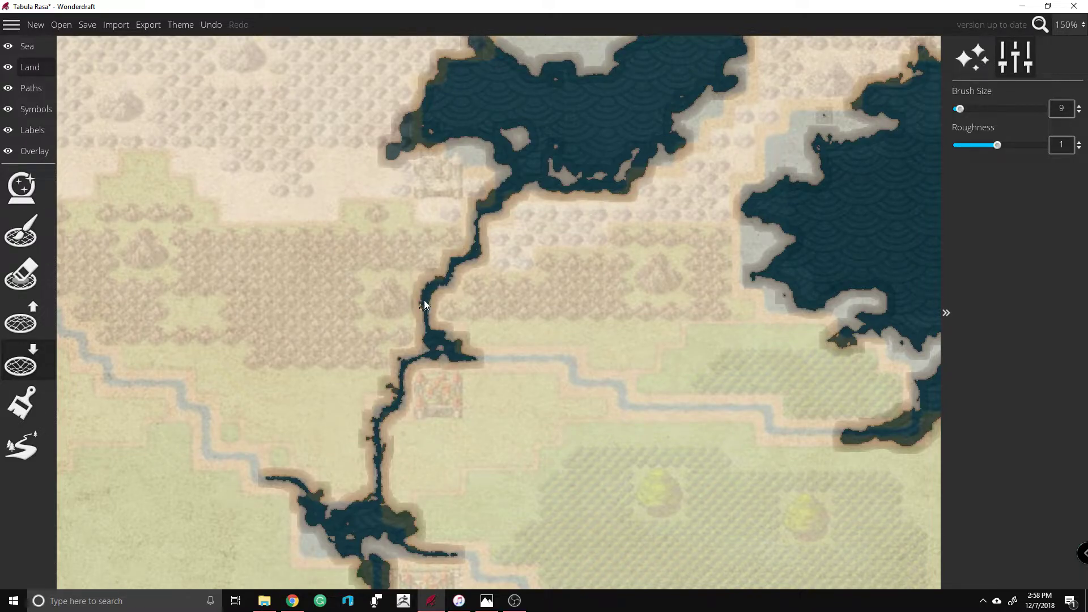
pyautogui.moveTo(451, 284); pyautogui.dragTo(463, 258)
pyautogui.moveTo(474, 261)
pyautogui.mouseDown()
pyautogui.moveTo(422, 326)
pyautogui.moveTo(434, 339)
pyautogui.moveTo(446, 334)
pyautogui.moveTo(432, 336)
pyautogui.mouseUp()
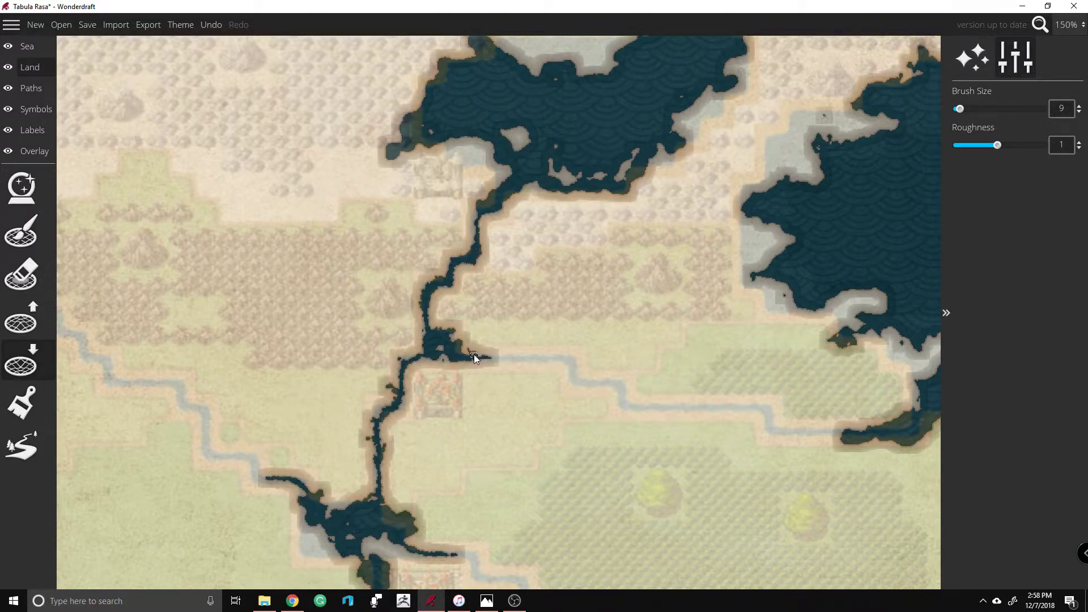
pyautogui.moveTo(458, 344)
pyautogui.mouseDown()
pyautogui.moveTo(467, 340)
pyautogui.moveTo(460, 356)
pyautogui.mouseUp()
# Step: Extend the southern river mouth and the southeastern inlet farther inland along the traced rivers
pyautogui.scroll(-5, 233, 304)
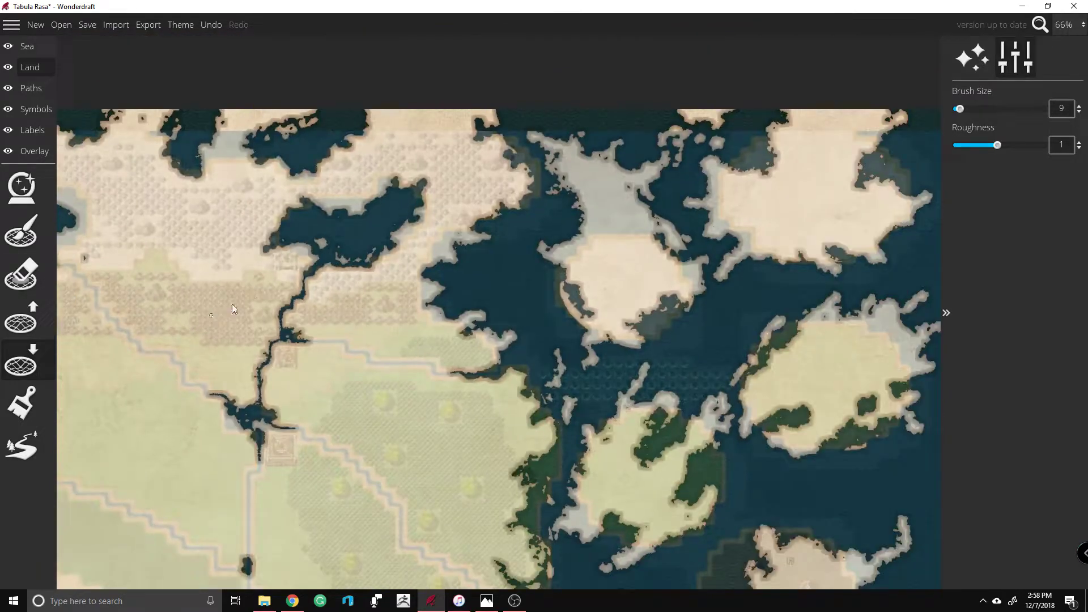
pyautogui.scroll(-4, 511, 189)
pyautogui.scroll(7, 655, 280)
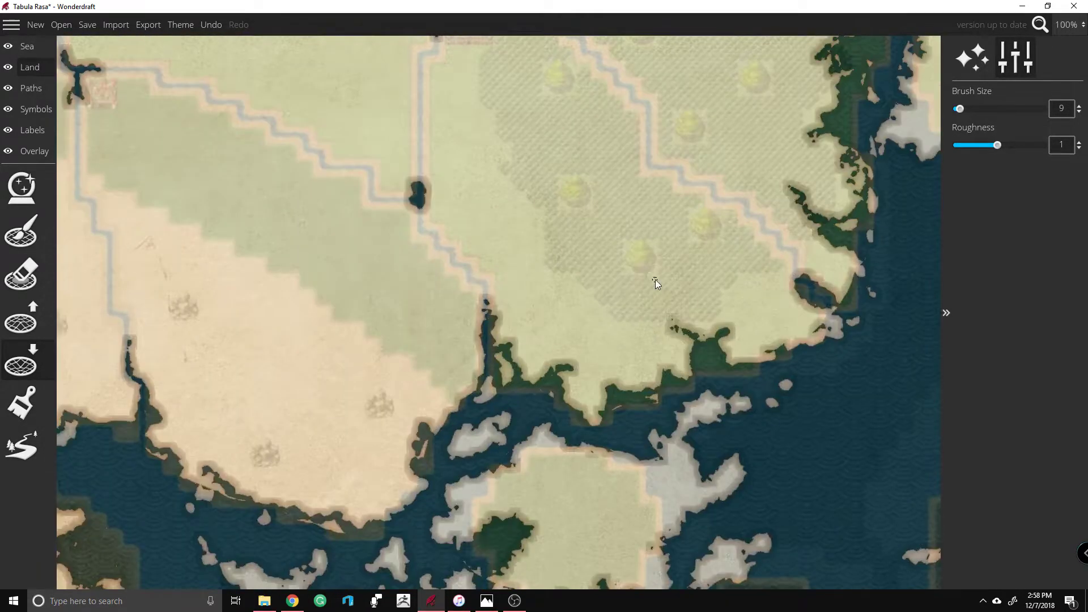
pyautogui.scroll(2, 547, 216)
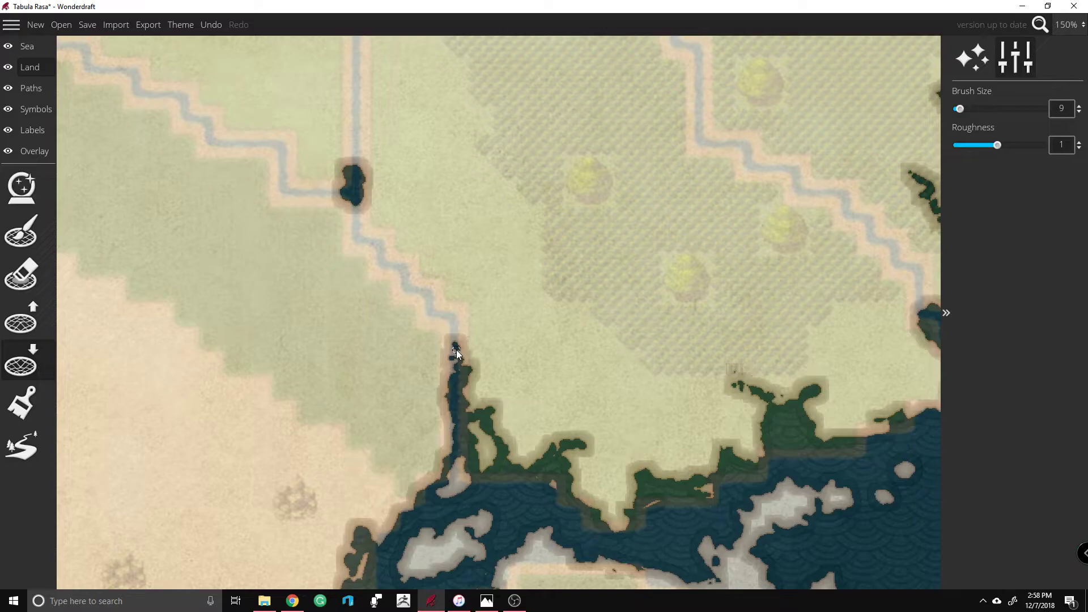
pyautogui.moveTo(452, 355); pyautogui.dragTo(453, 338)
pyautogui.moveTo(455, 347); pyautogui.dragTo(448, 316)
pyautogui.press('Right')
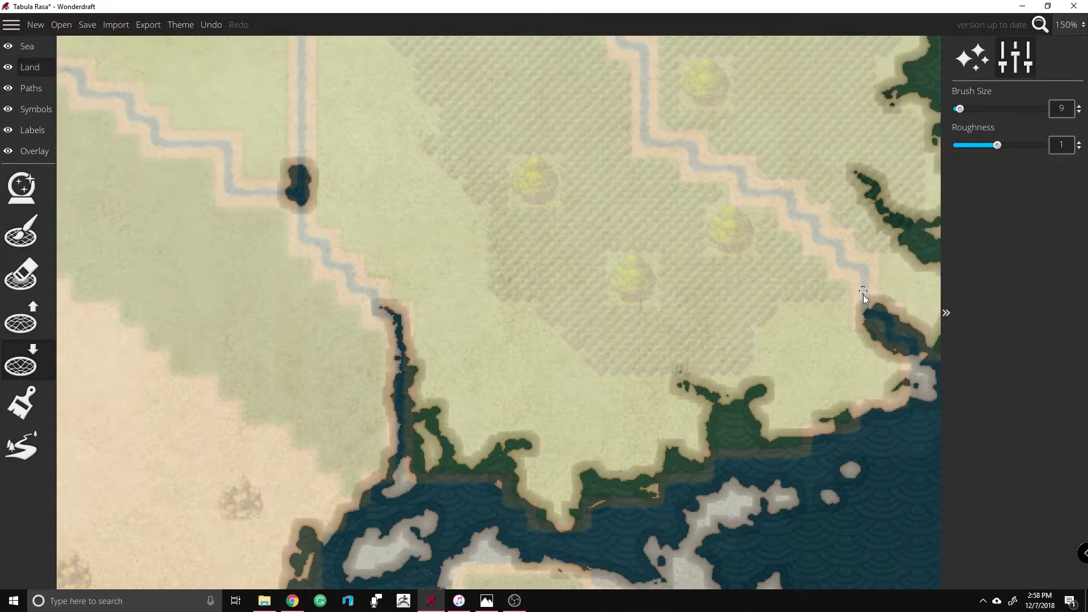
pyautogui.moveTo(863, 290); pyautogui.dragTo(854, 269)
# Step: Carve a river with small side branches from the western inlet inland along the traced river
pyautogui.scroll(-4, 756, 314)
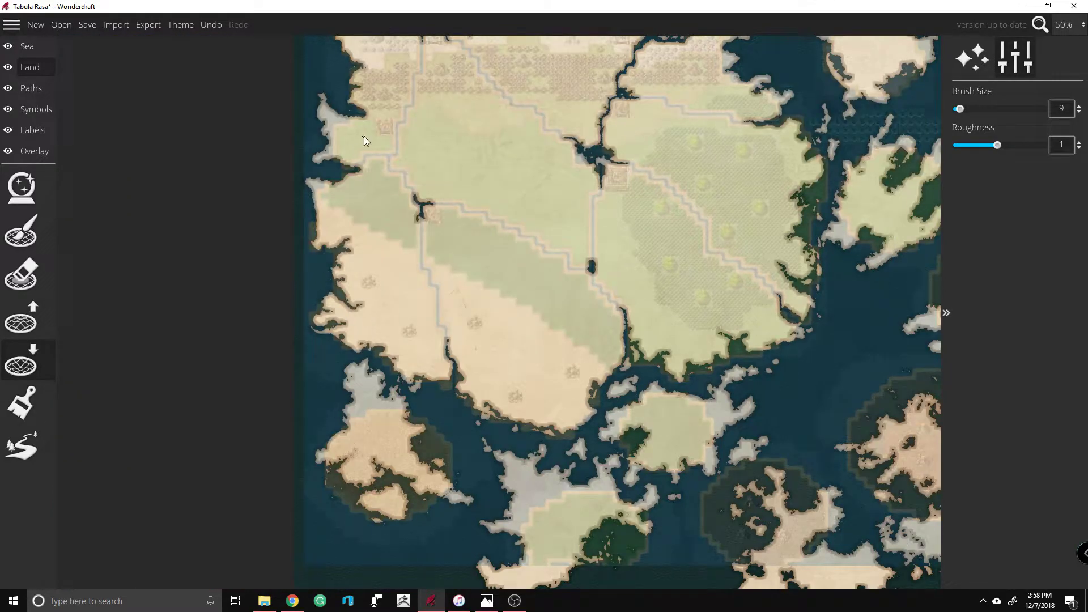
pyautogui.scroll(5, 342, 164)
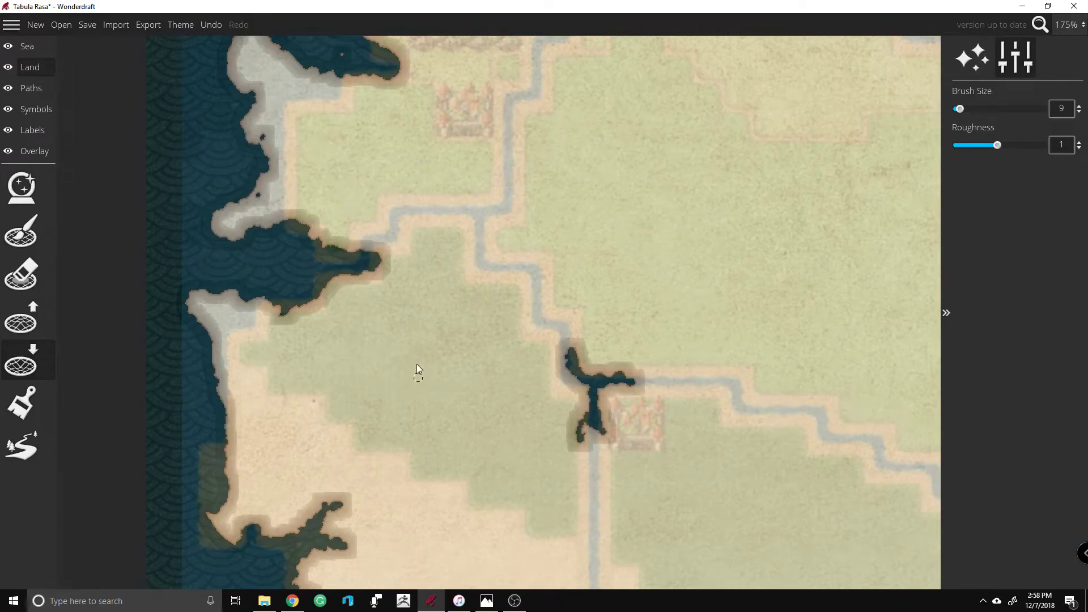
pyautogui.moveTo(392, 232)
pyautogui.mouseDown()
pyautogui.moveTo(369, 246)
pyautogui.moveTo(378, 236)
pyautogui.mouseUp()
pyautogui.moveTo(438, 210); pyautogui.dragTo(441, 211)
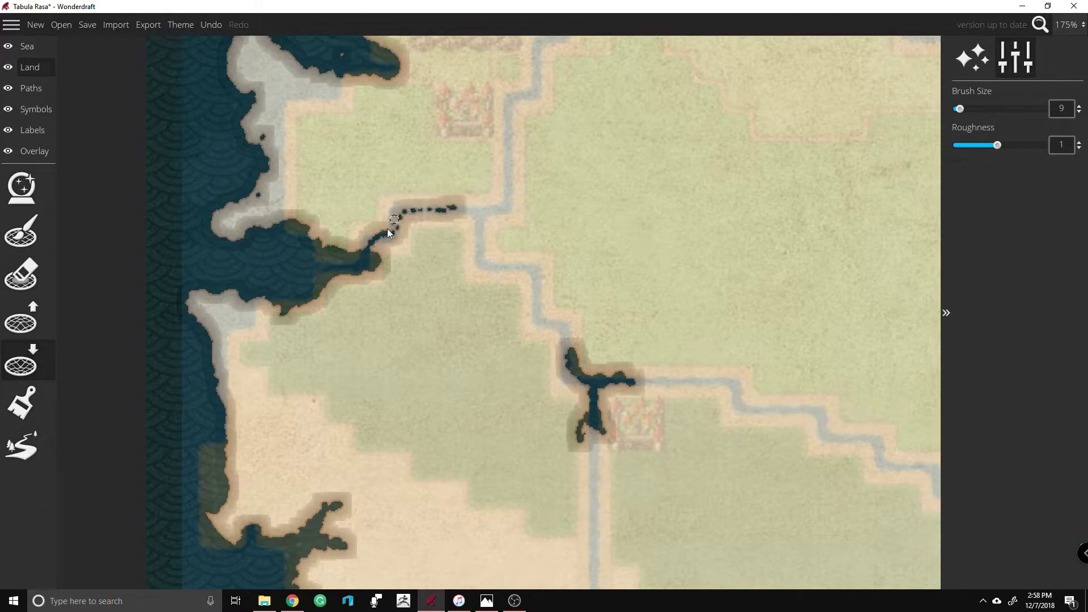
pyautogui.moveTo(409, 212); pyautogui.dragTo(373, 246)
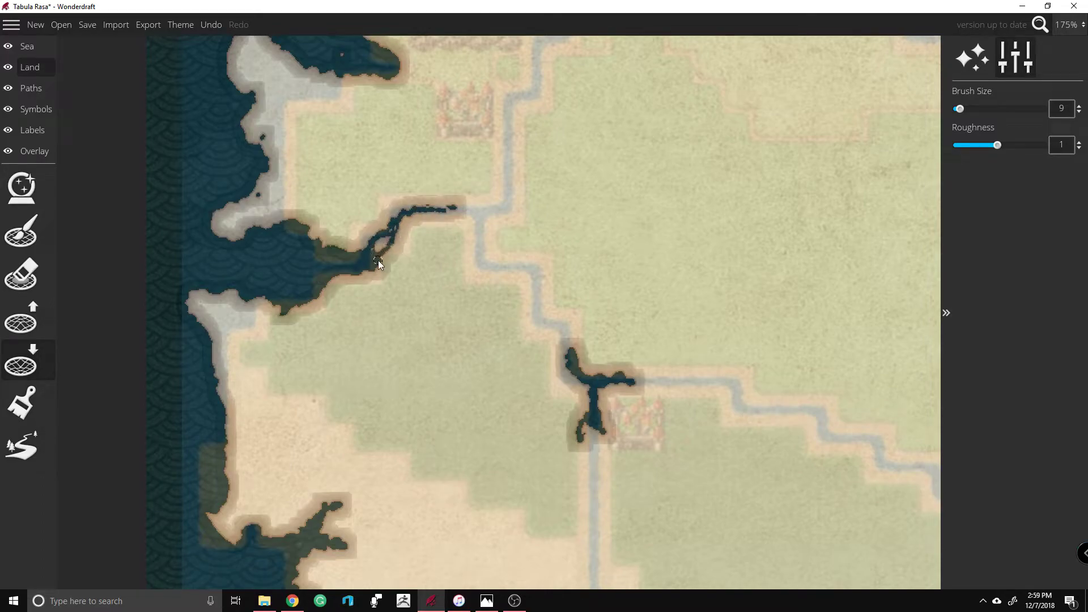
pyautogui.moveTo(391, 246)
pyautogui.mouseDown()
pyautogui.moveTo(372, 237)
pyautogui.moveTo(359, 253)
pyautogui.moveTo(361, 237)
pyautogui.mouseUp()
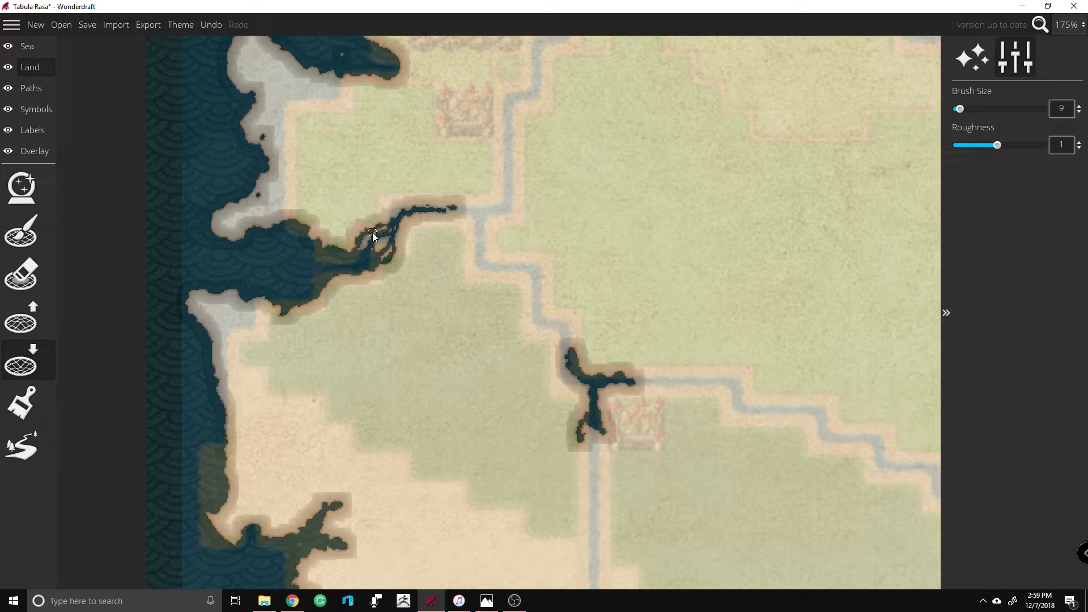
pyautogui.scroll(-10, 416, 229)
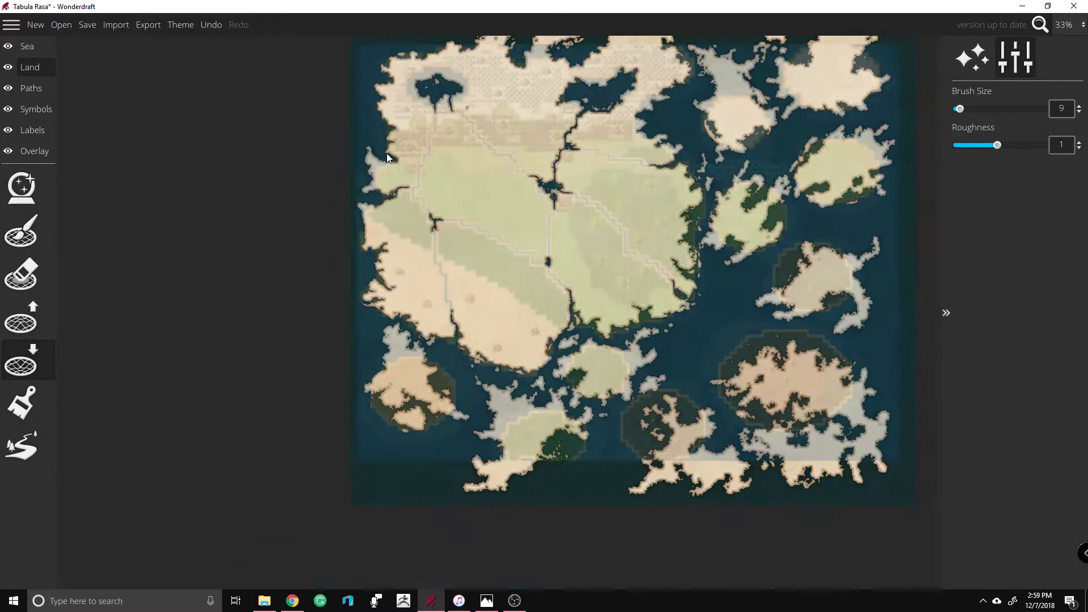
pyautogui.scroll(3, 828, 105)
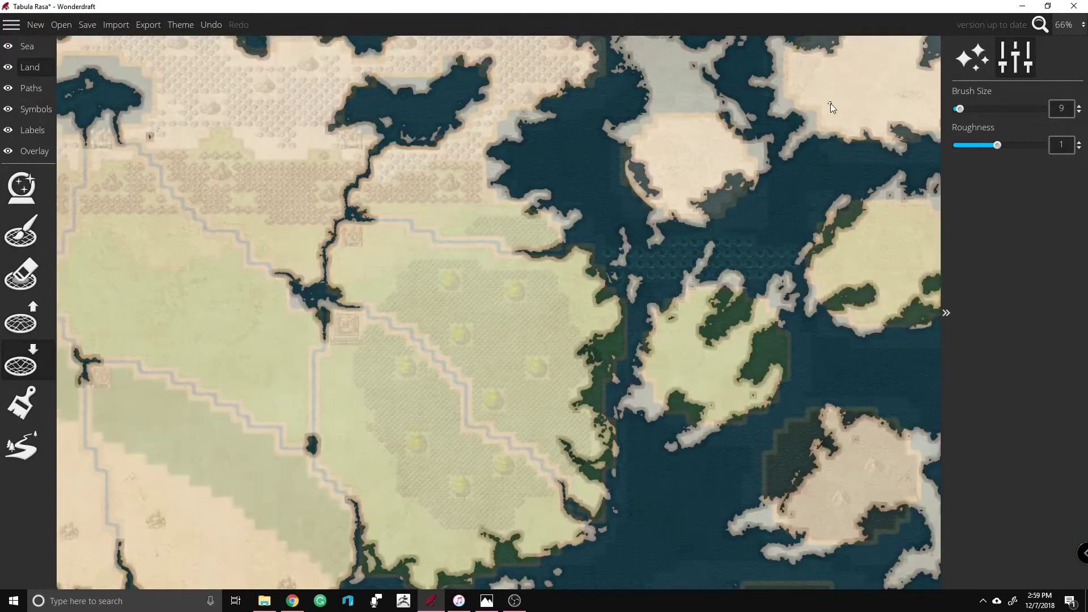
pyautogui.scroll(-3, 824, 101)
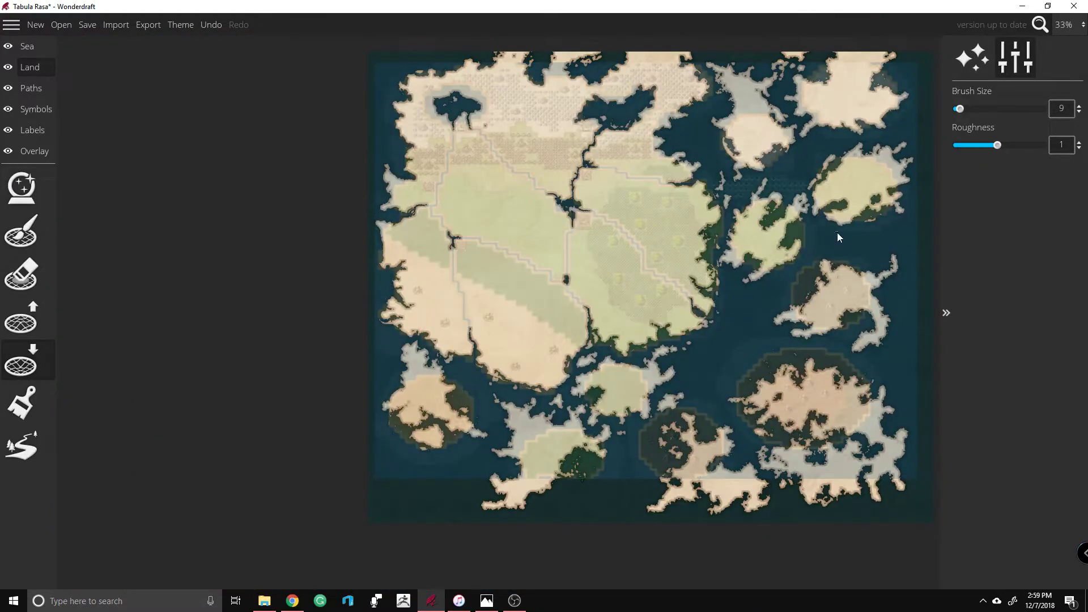
pyautogui.scroll(3, 838, 235)
pyautogui.scroll(-1, 641, 289)
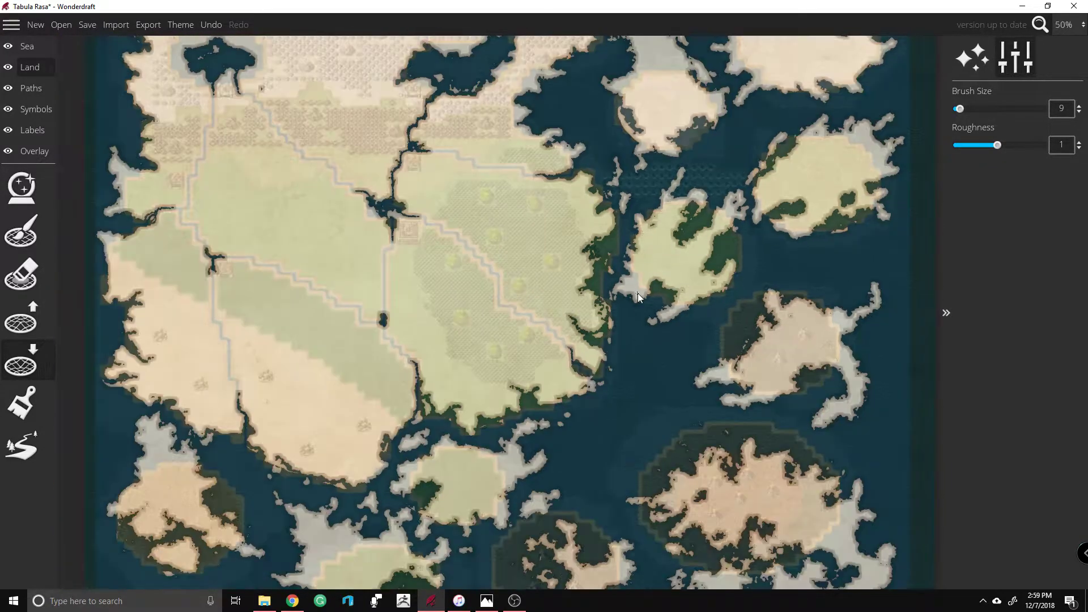
pyautogui.scroll(-1, 648, 241)
pyautogui.scroll(2, 314, 88)
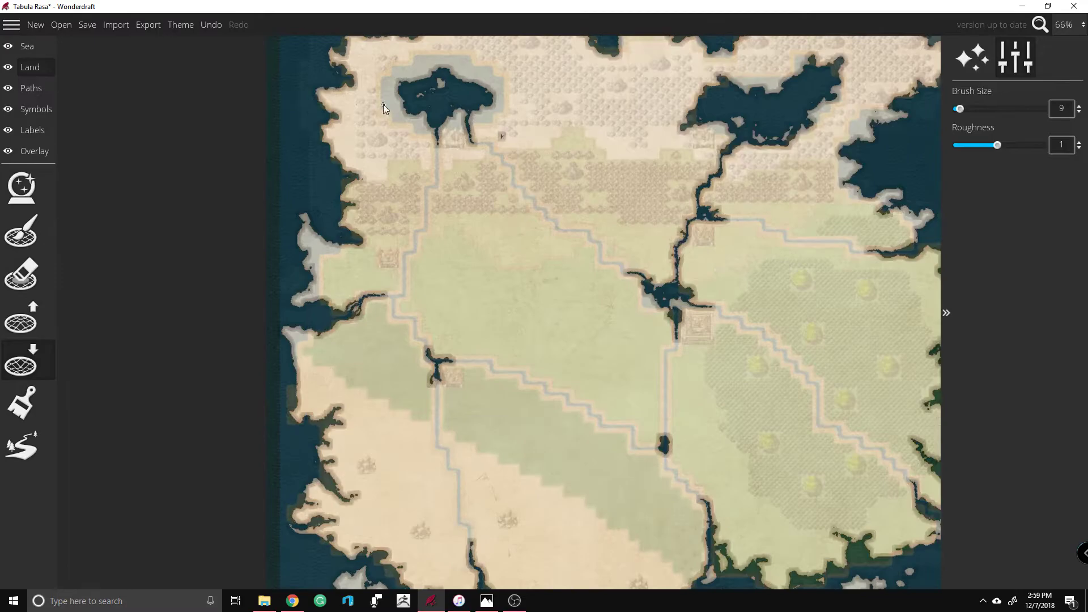
pyautogui.click(22, 446)
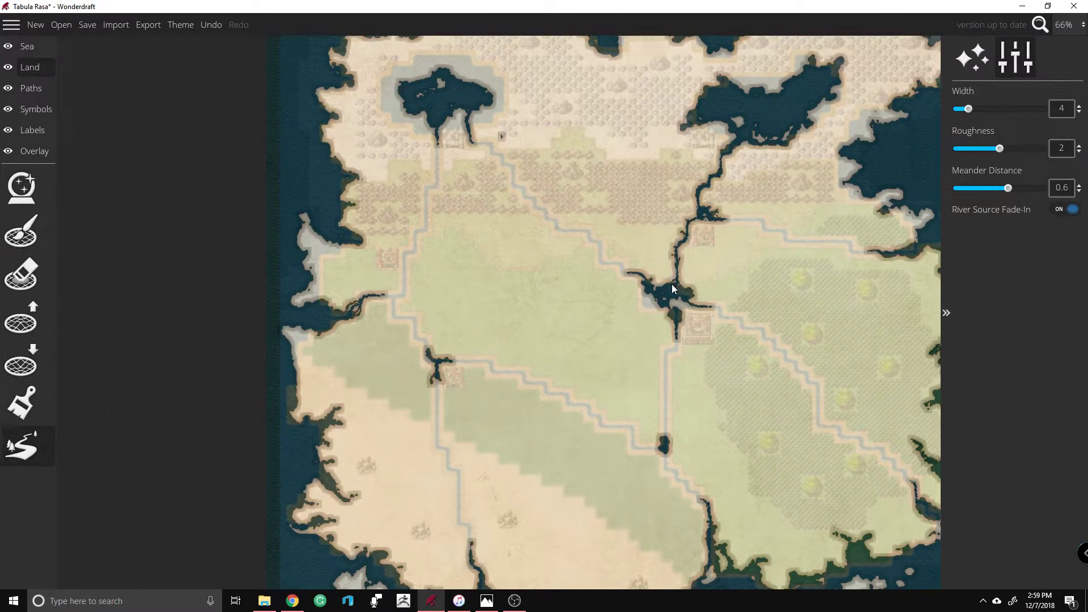
pyautogui.moveTo(631, 273); pyautogui.dragTo(632, 274)
pyautogui.click(36, 131)
pyautogui.click(35, 108)
pyautogui.click(15, 286)
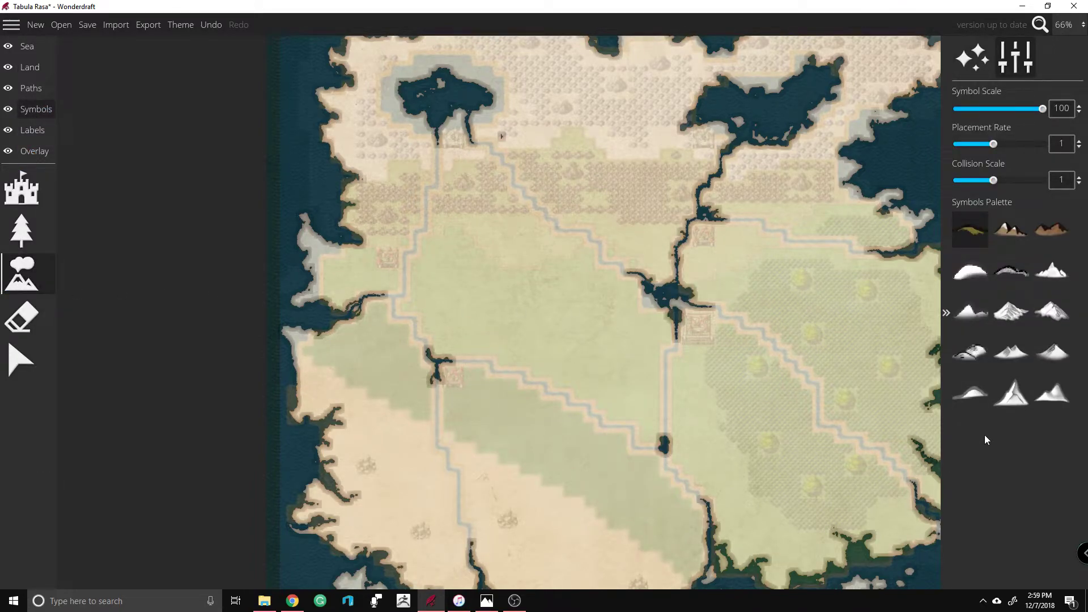
pyautogui.scroll(1, 510, 226)
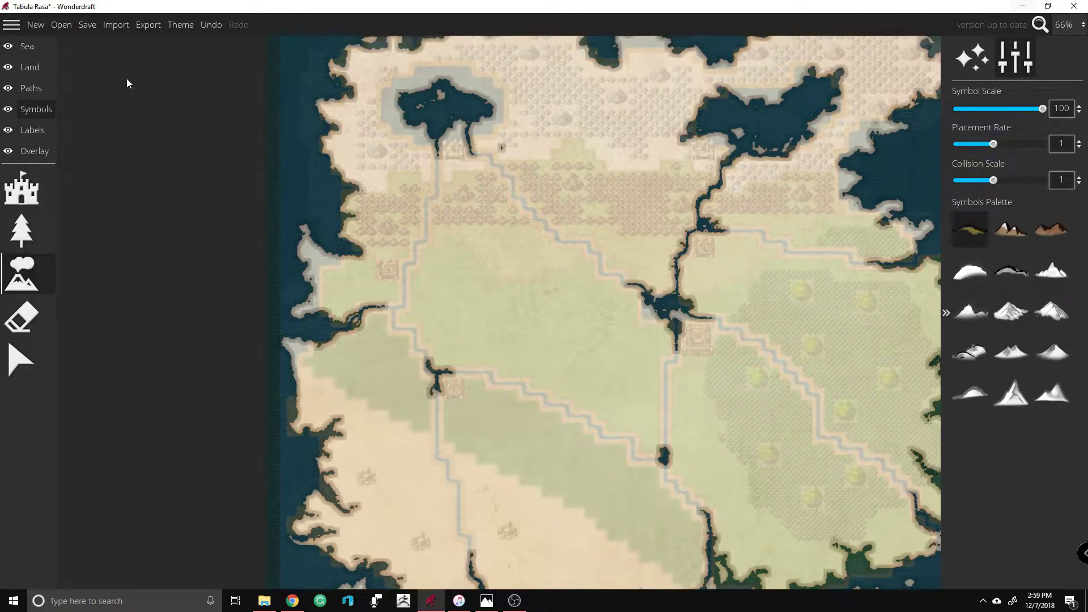
# Step: Raise the trace image's opacity to 0.99 and examine the reference map's mountain belt and surrounding terrain
pyautogui.click(35, 151)
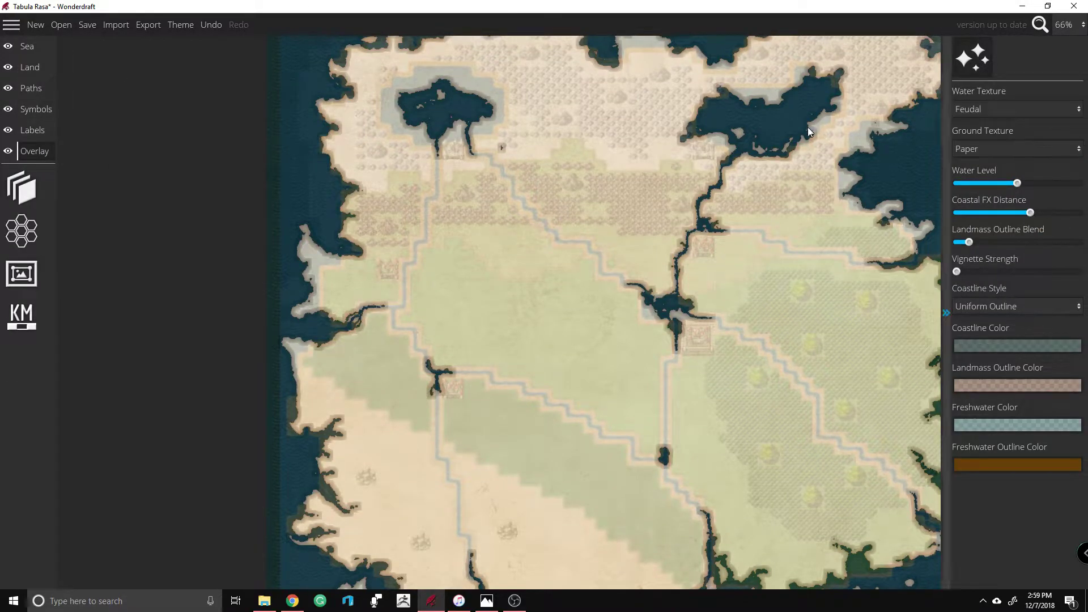
pyautogui.click(38, 189)
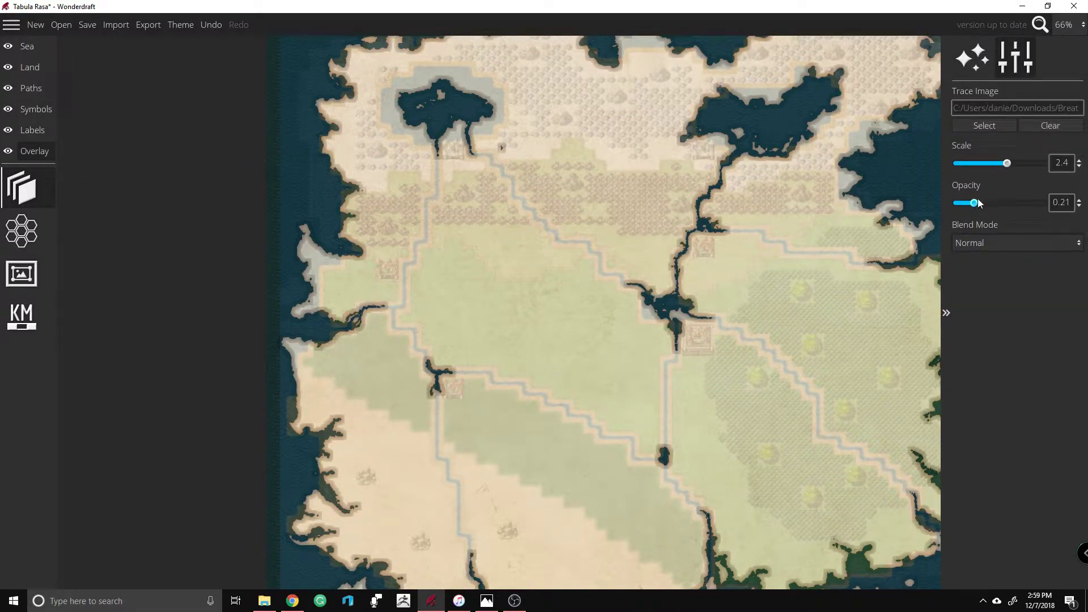
pyautogui.moveTo(975, 204); pyautogui.dragTo(1044, 205)
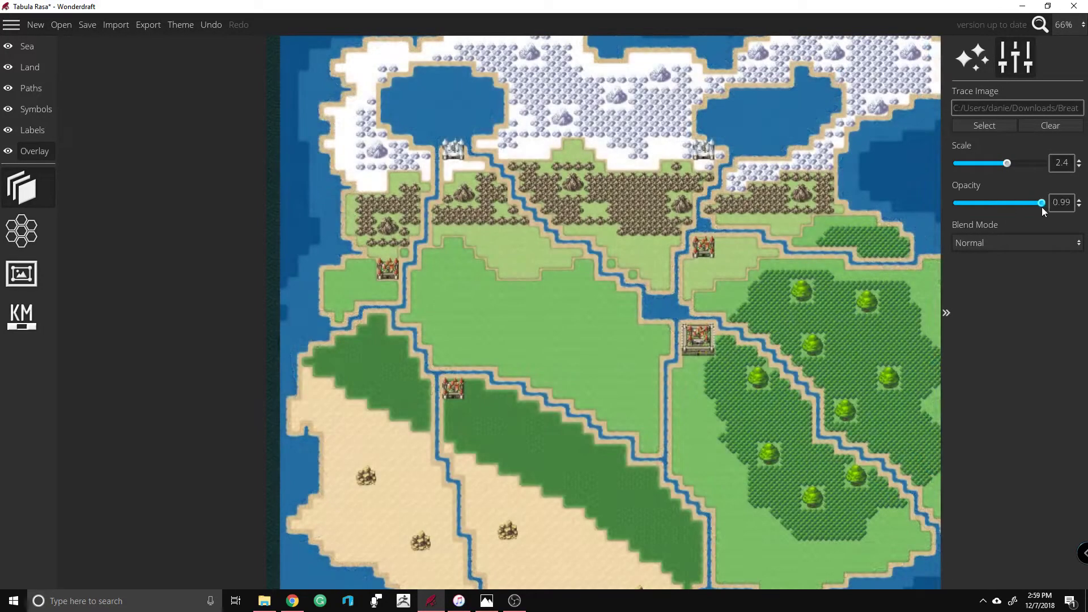
pyautogui.scroll(4, 686, 178)
pyautogui.scroll(3, 685, 178)
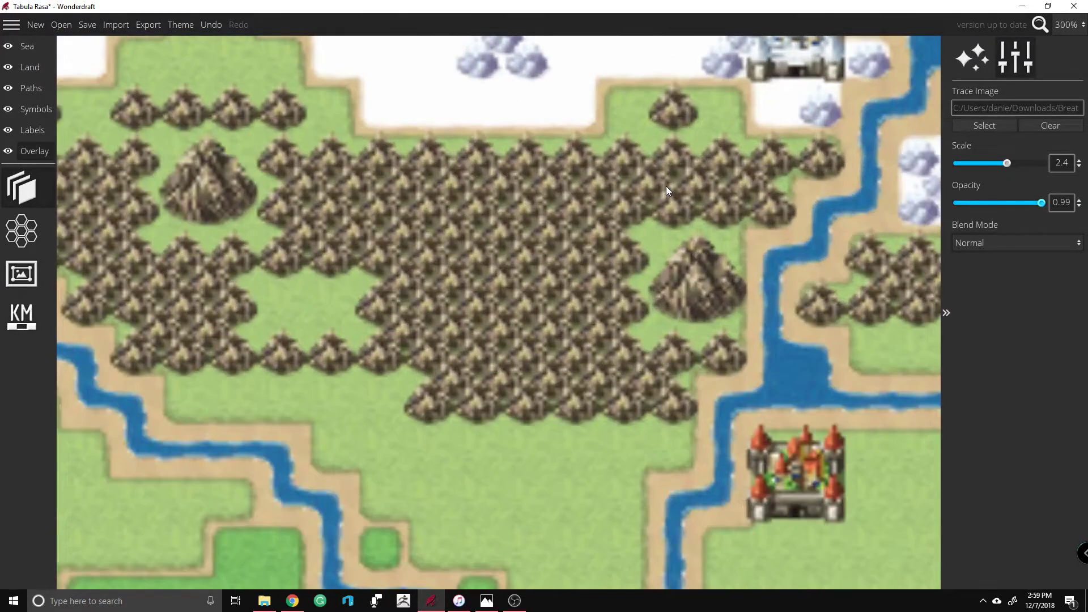
pyautogui.scroll(-5, 670, 184)
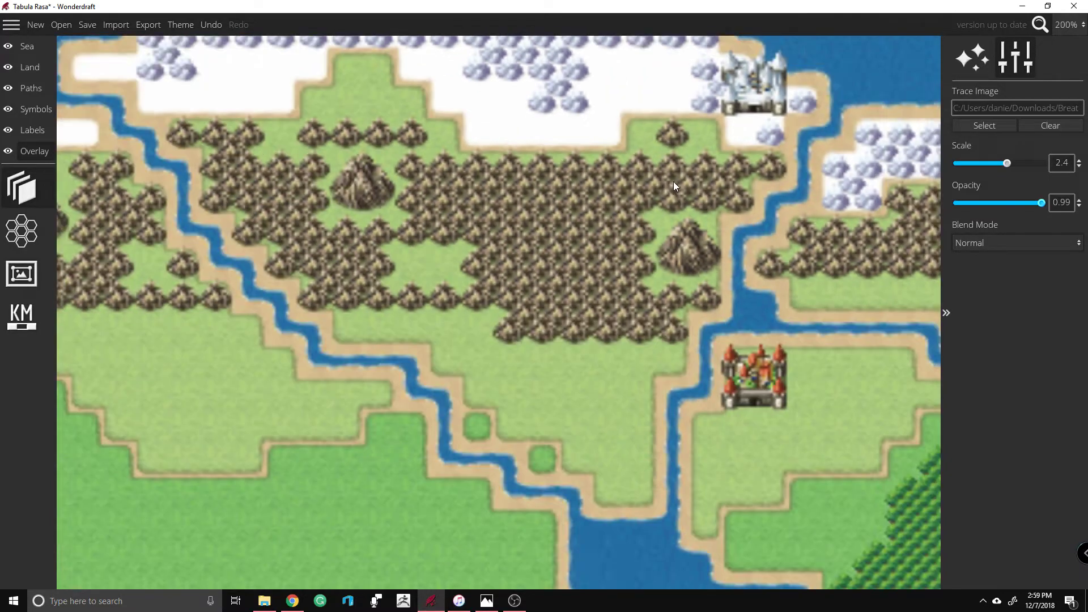
pyautogui.scroll(-2, 677, 181)
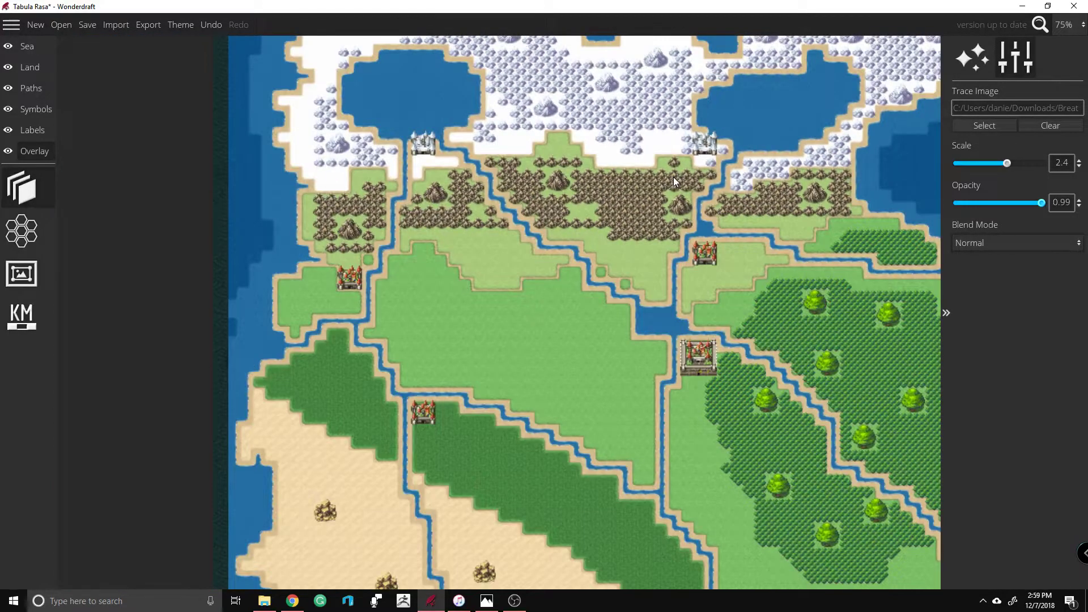
pyautogui.scroll(1, 676, 175)
pyautogui.scroll(-1, 581, 221)
# Step: Set the trace image's opacity to 0.35
pyautogui.moveTo(1041, 204); pyautogui.dragTo(987, 202)
pyautogui.scroll(2, 731, 129)
pyautogui.scroll(-1, 707, 124)
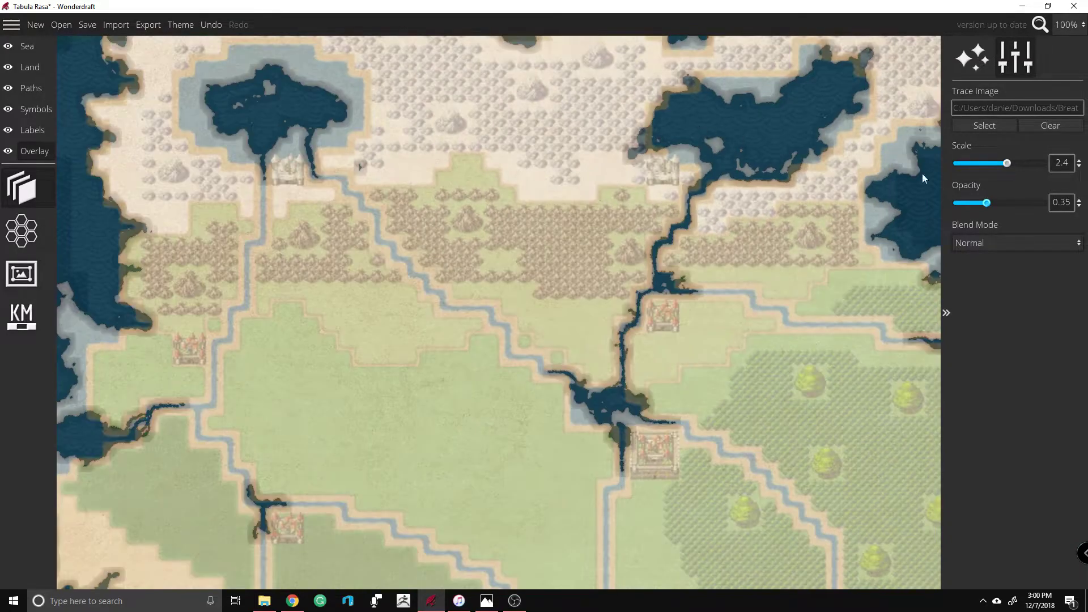
# Step: Choose the rugged, multi-ridged white mountain symbol and set the symbol scale to 30
pyautogui.click(35, 109)
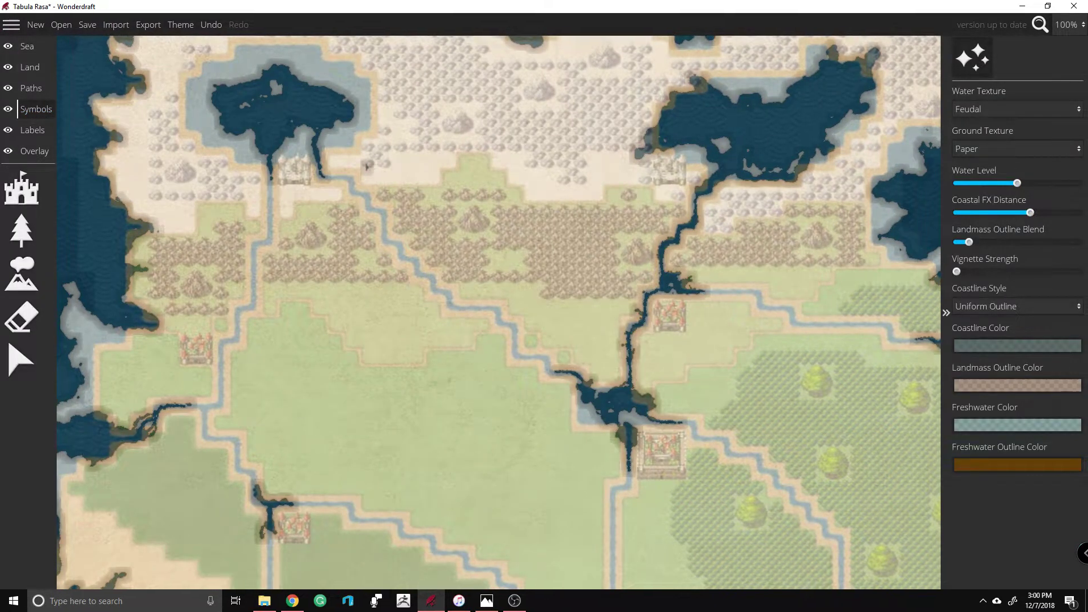
pyautogui.click(34, 131)
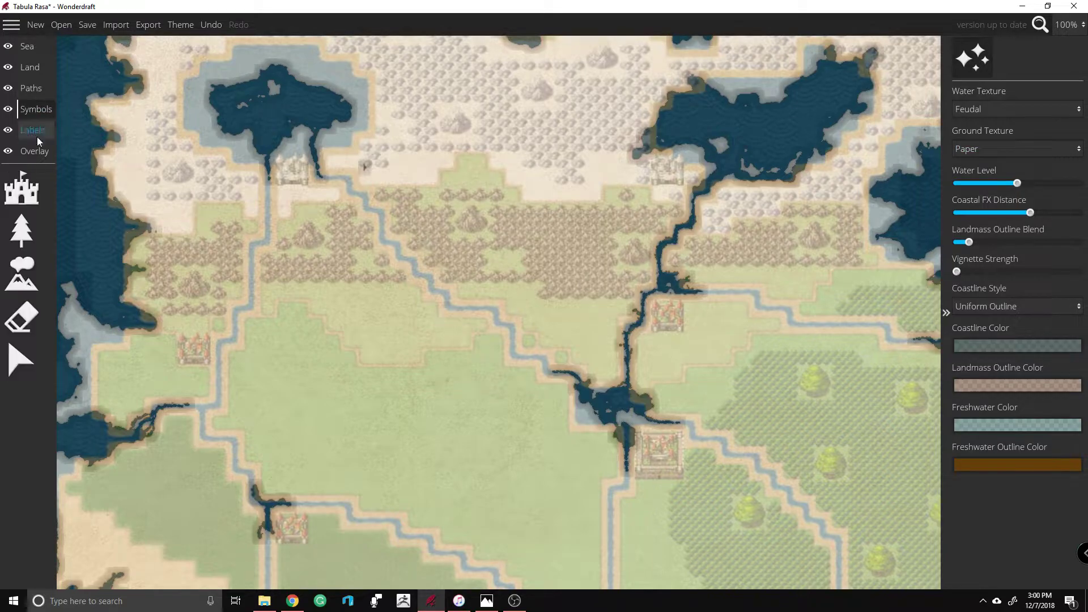
pyautogui.click(22, 229)
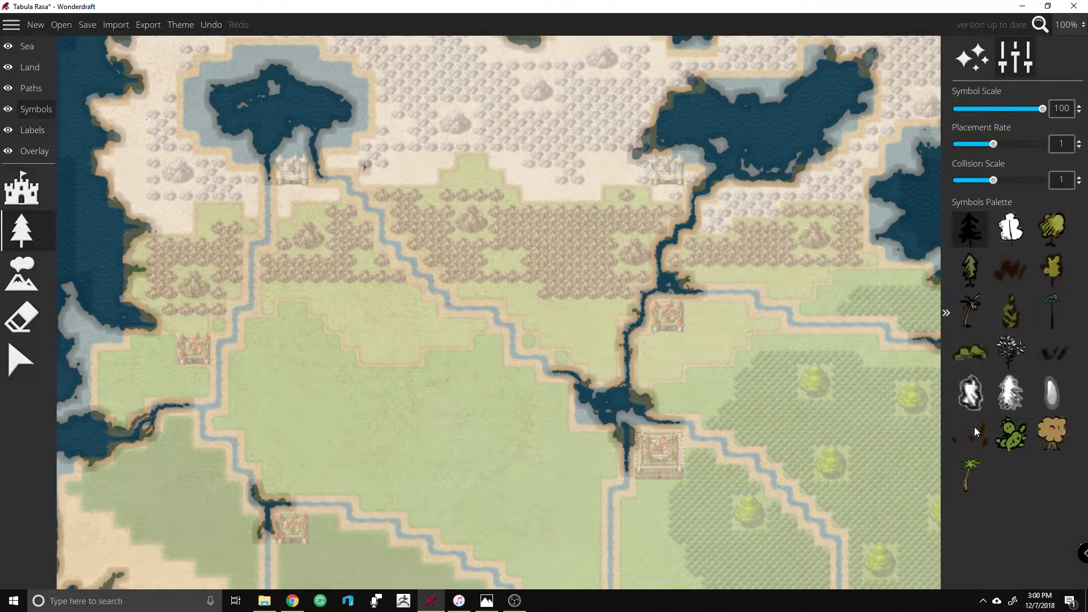
pyautogui.click(22, 275)
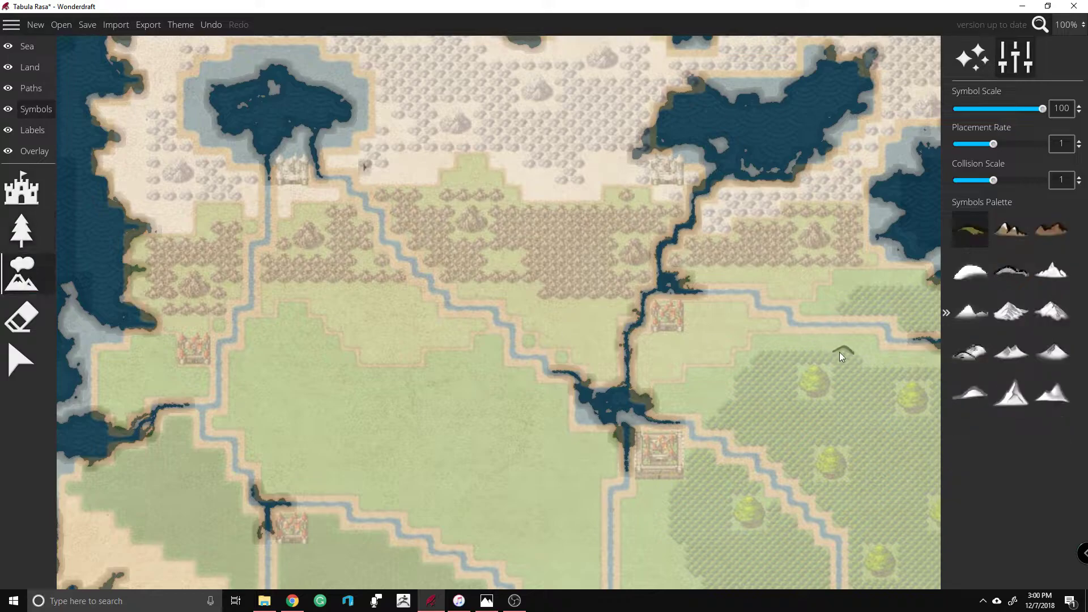
pyautogui.click(1018, 396)
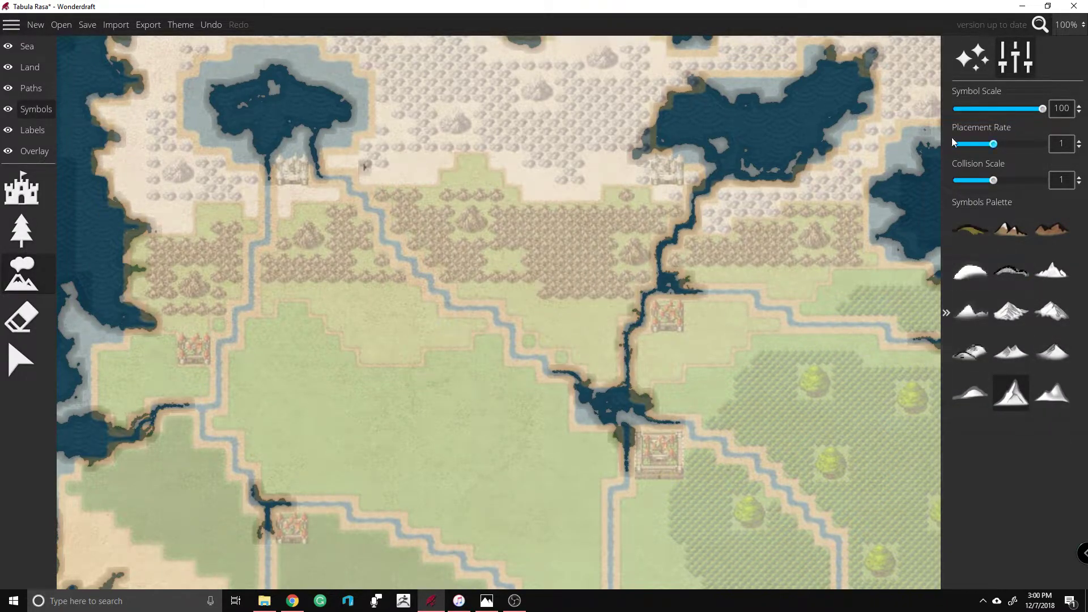
pyautogui.moveTo(1043, 109); pyautogui.dragTo(985, 108)
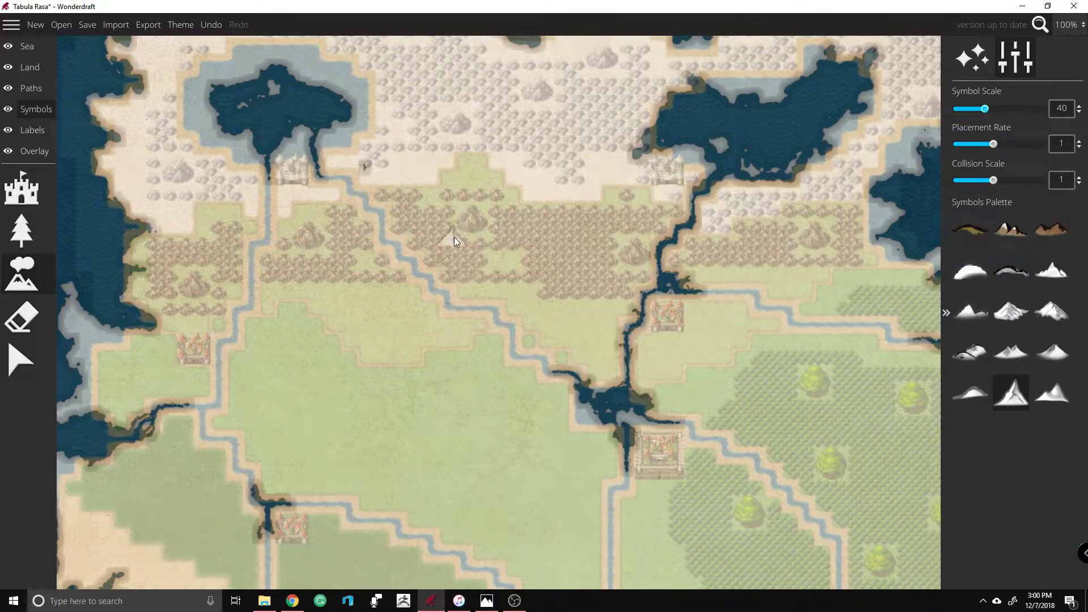
pyautogui.click(1010, 321)
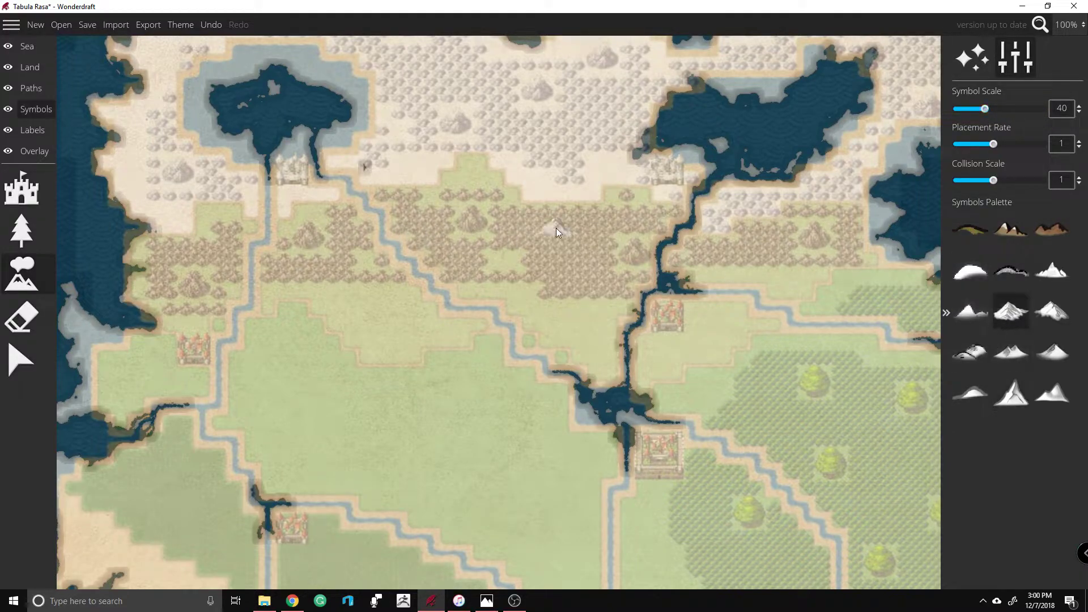
pyautogui.moveTo(983, 111); pyautogui.dragTo(976, 110)
# Step: Try a short stroke of mountains beside the river southeast of the northwestern lake, and undo it
pyautogui.press('d')
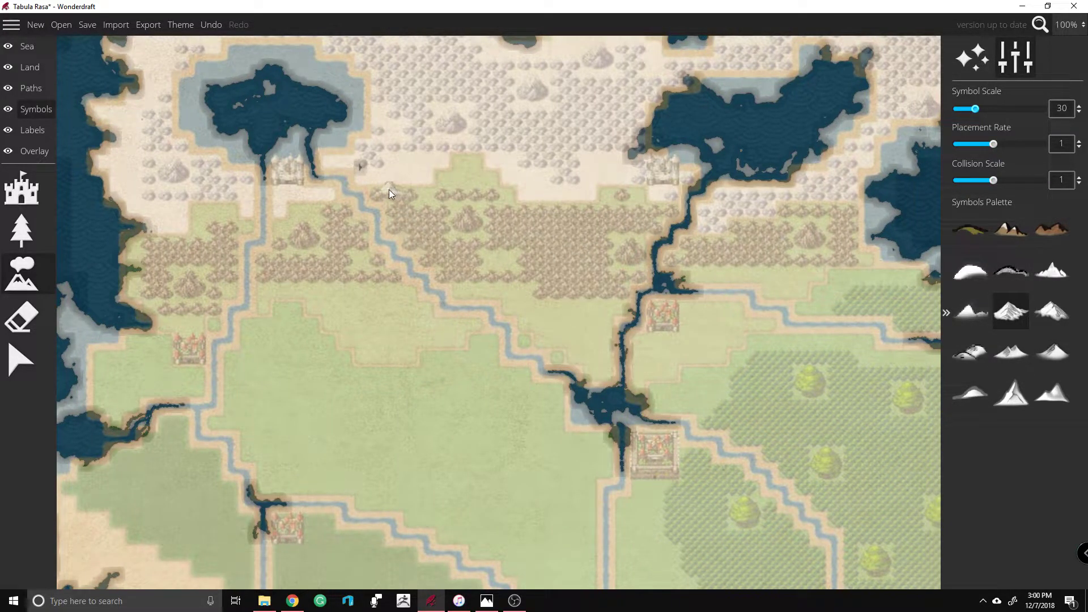
pyautogui.moveTo(387, 194); pyautogui.dragTo(399, 214)
pyautogui.hotkey('ctrl', 'z')
pyautogui.press('d')
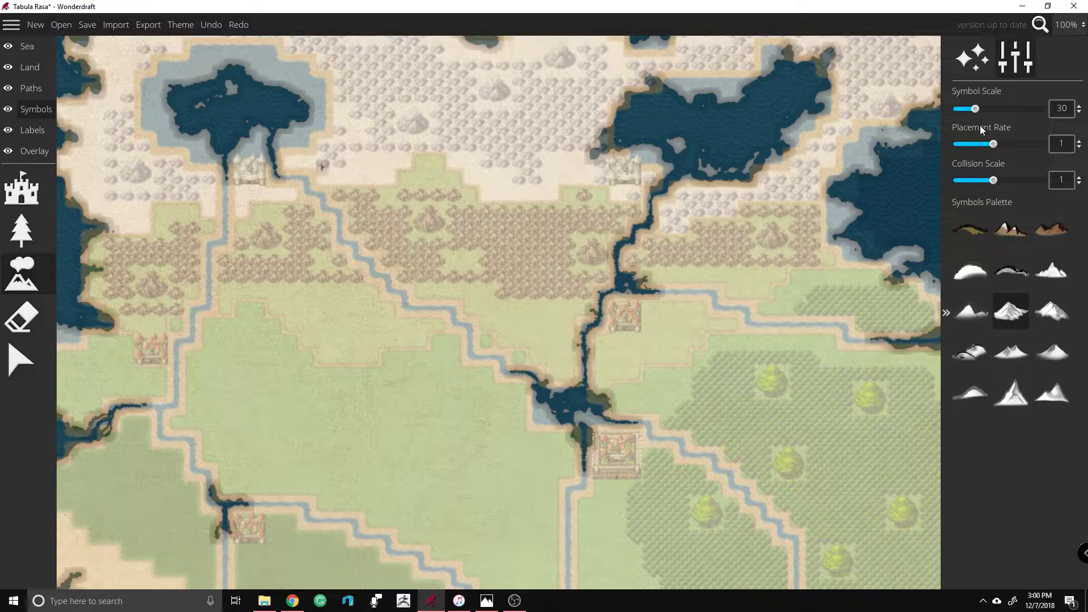
# Step: Set the symbol scale to 25 and paint a short mountain ridge beside the river south of the northwestern lake
pyautogui.scroll(-5, 973, 107)
pyautogui.scroll(3, 965, 110)
pyautogui.press('d')
pyautogui.press('d')
pyautogui.press('w')
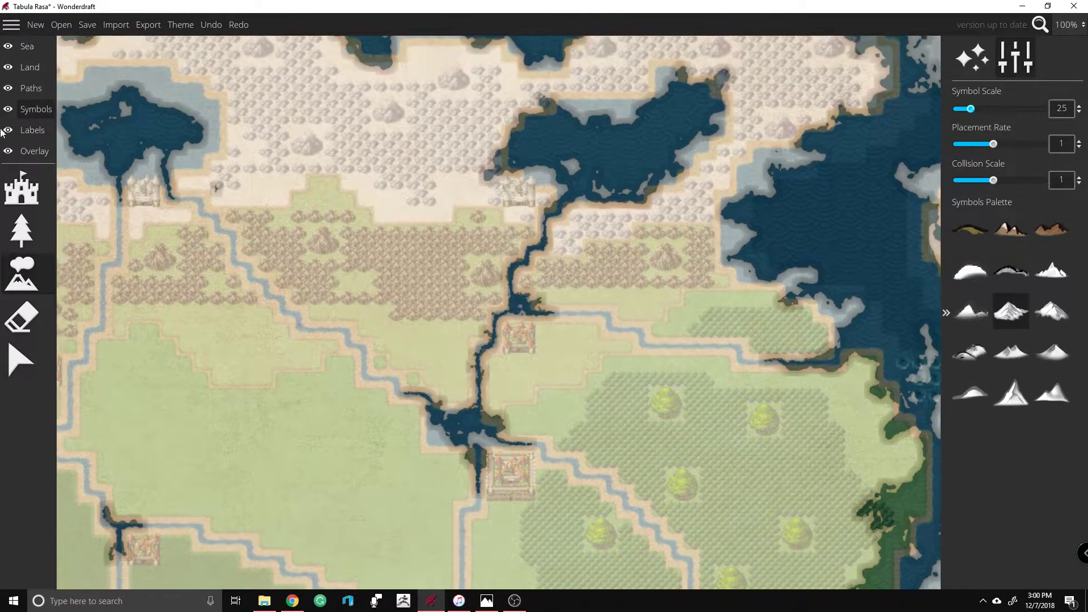
pyautogui.press('a')
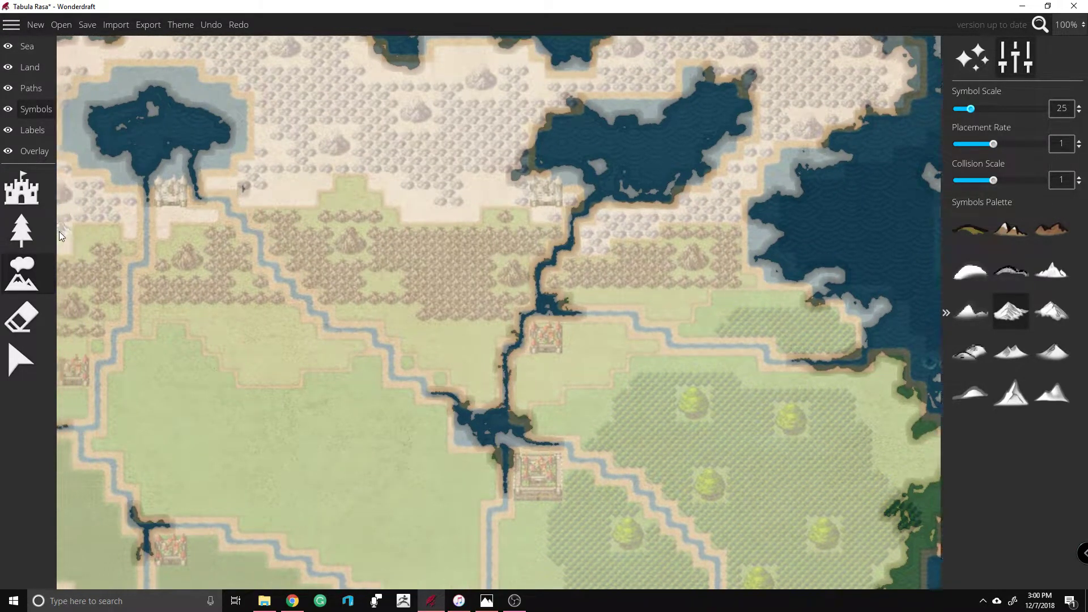
pyautogui.press('a')
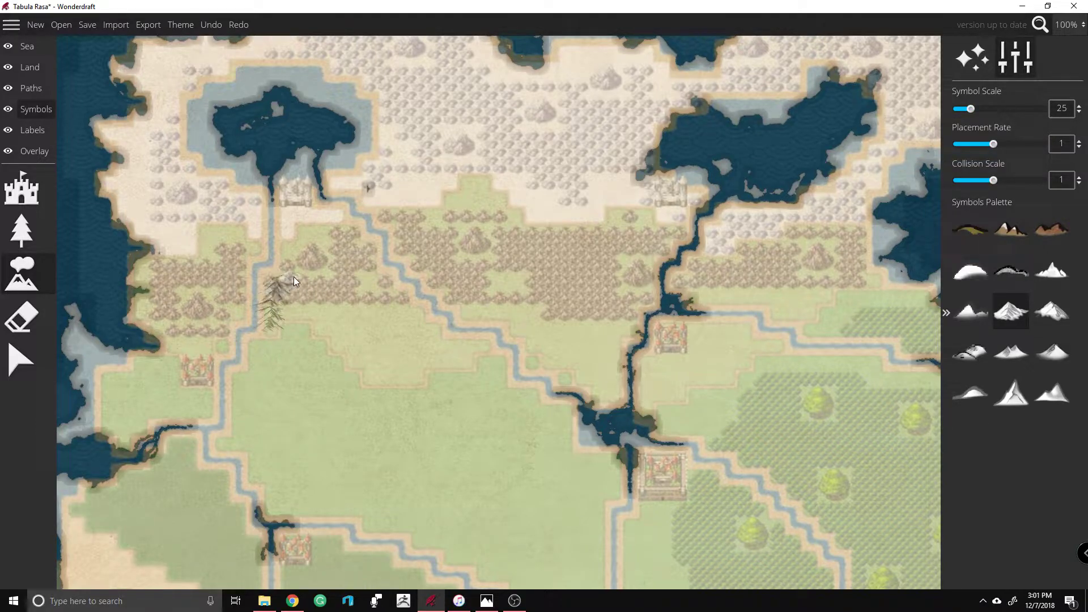
# Step: Paint mountain ranges along the traced mountain belt, up the land east of the northeastern lake, and southwest of the northwestern lake
pyautogui.click(362, 258)
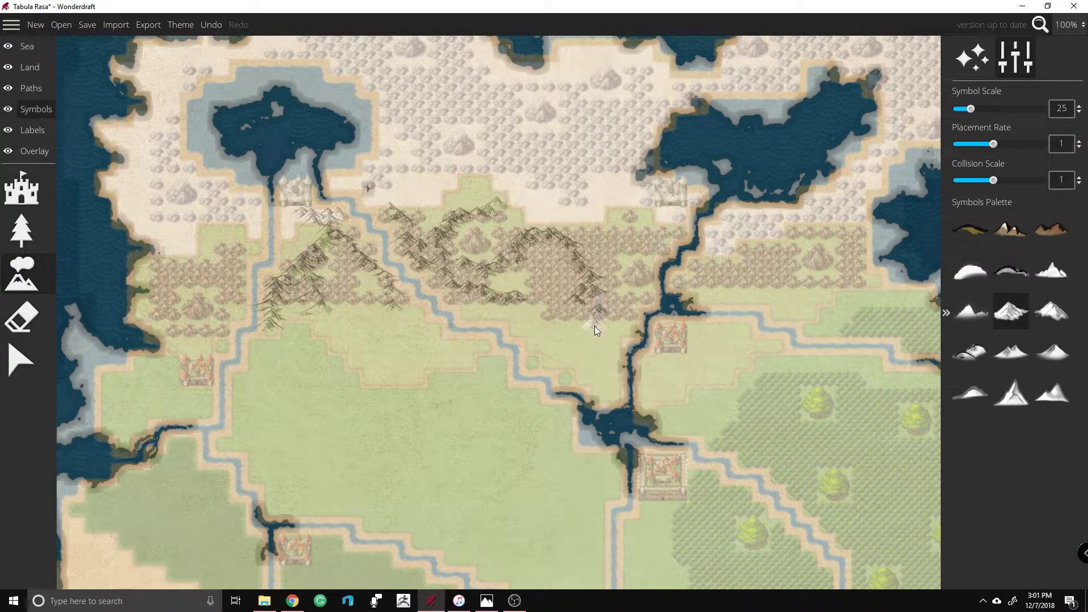
pyautogui.moveTo(599, 231); pyautogui.dragTo(622, 238)
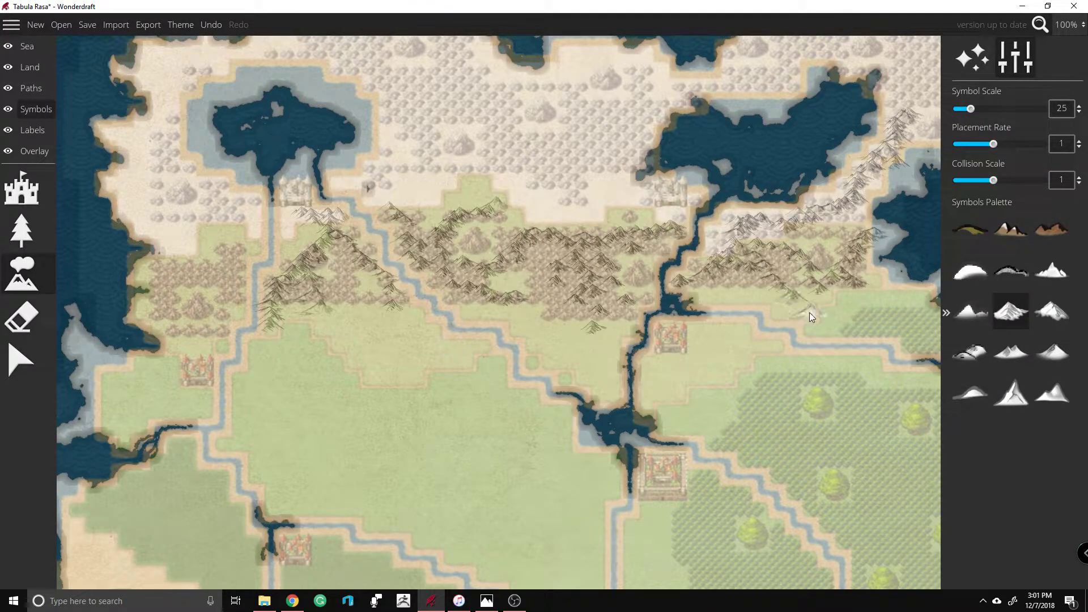
pyautogui.click(852, 310)
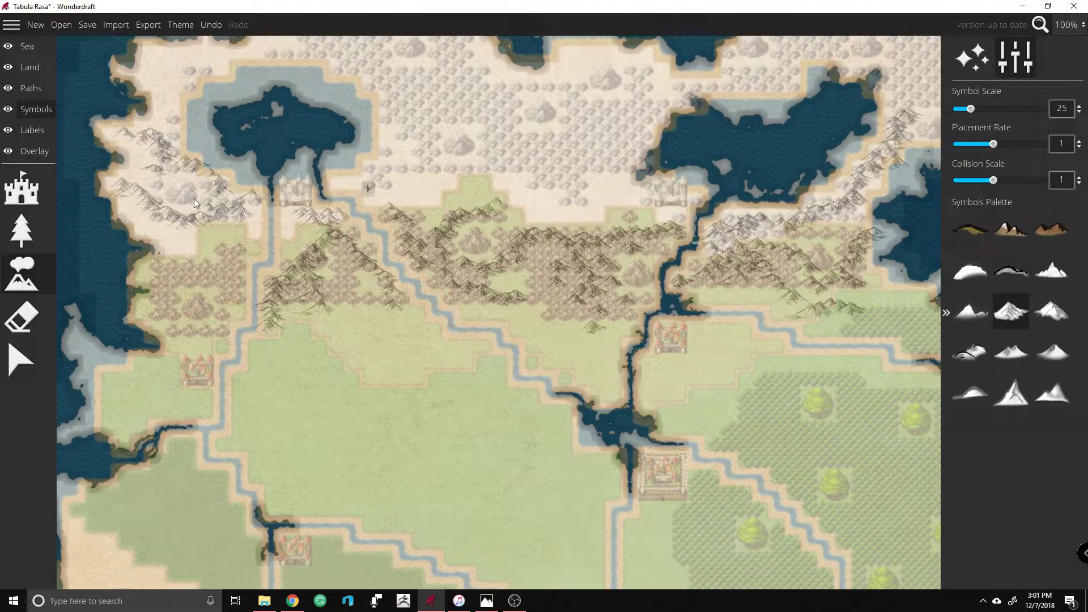
# Step: Paint mountain ranges around the northwestern lake, across the snowy northern land, and over the headland northeast of the northeastern lake
pyautogui.scroll(4, 518, 45)
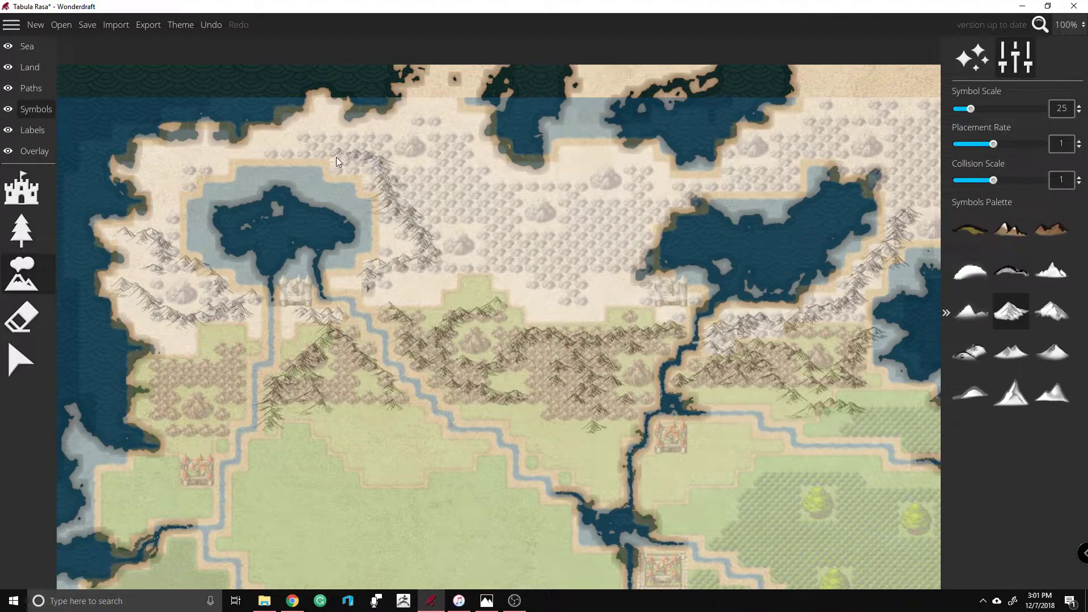
pyautogui.click(285, 148)
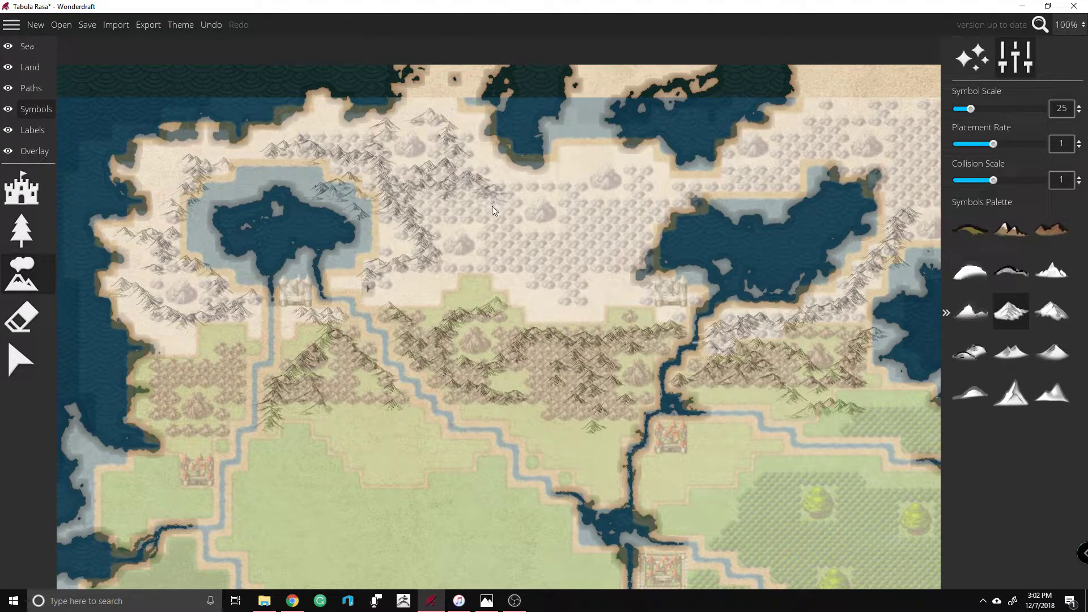
pyautogui.moveTo(506, 252); pyautogui.dragTo(535, 249)
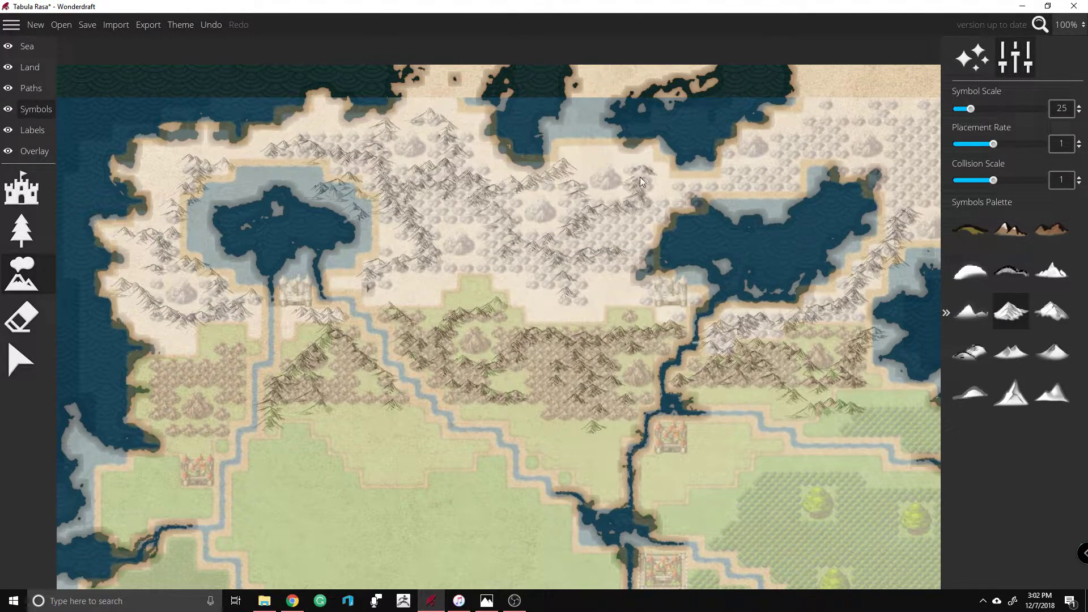
pyautogui.moveTo(657, 196)
pyautogui.mouseDown()
pyautogui.moveTo(712, 185)
pyautogui.moveTo(742, 191)
pyautogui.mouseUp()
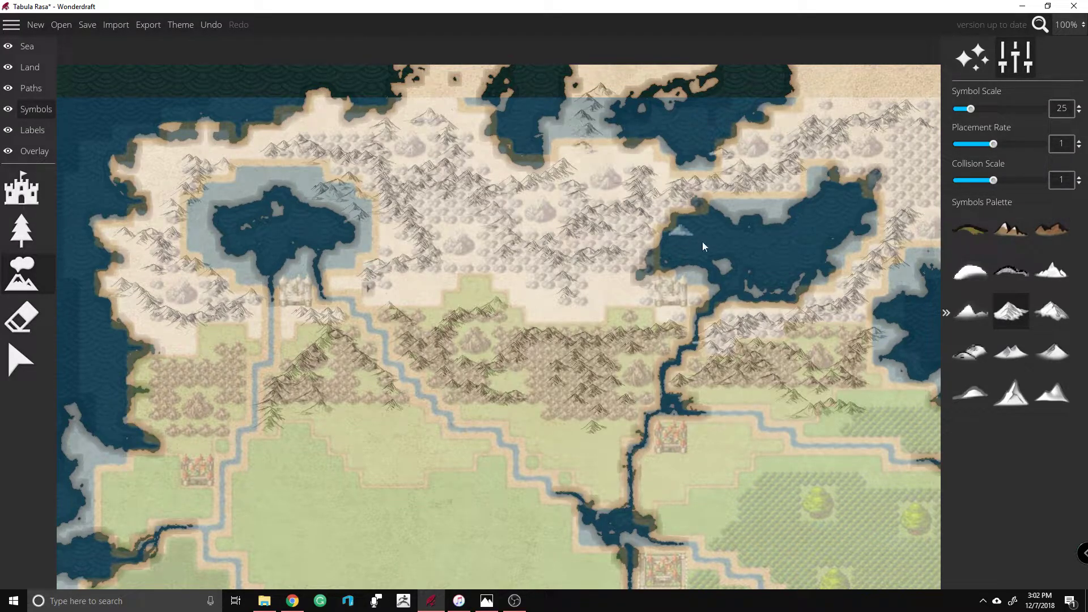
pyautogui.moveTo(938, 317)
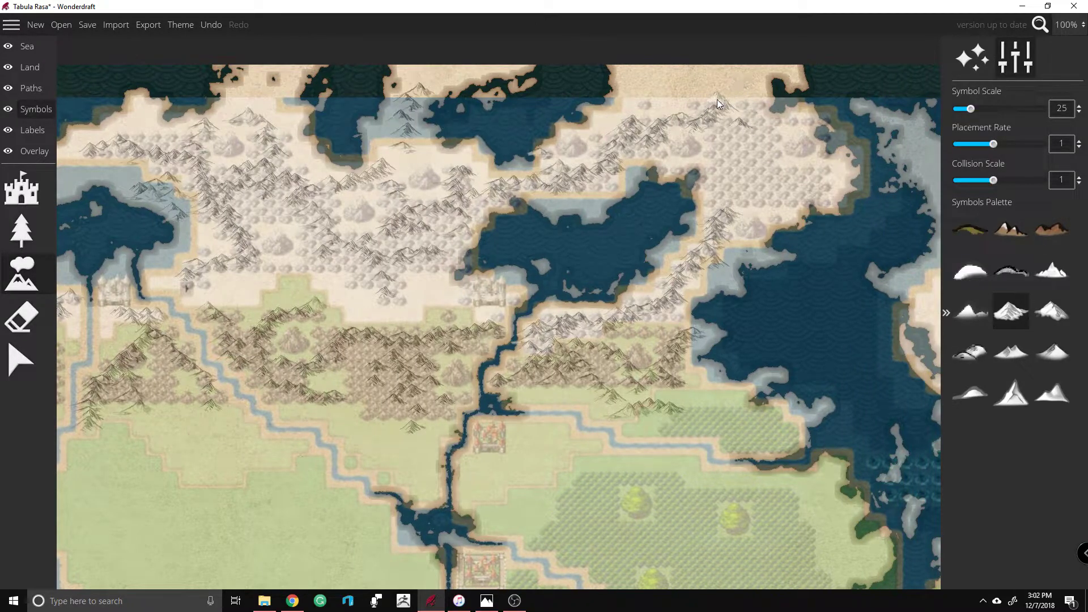
pyautogui.moveTo(740, 169); pyautogui.dragTo(719, 188)
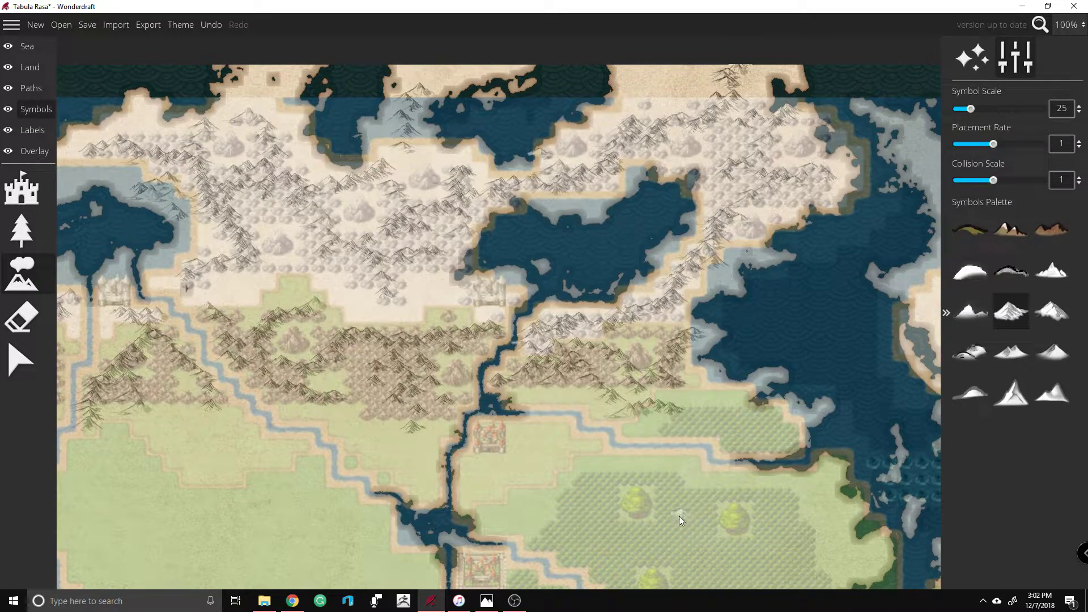
# Step: Paint mountains over the traced brown highland west of the river below the northwestern lake, plus a small group just across the river
pyautogui.scroll(-1, 847, 439)
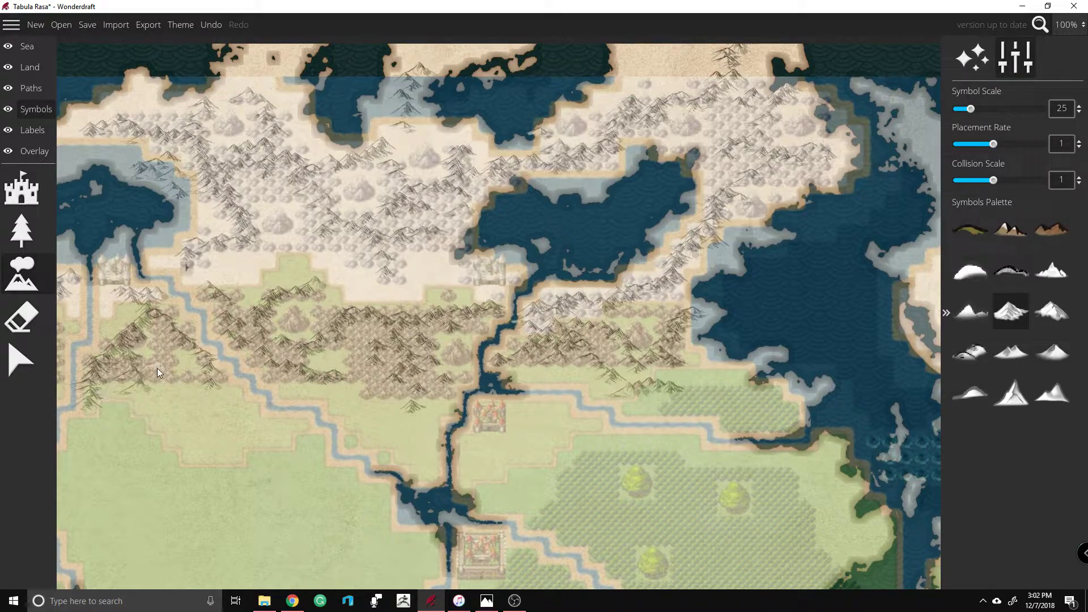
pyautogui.press('Left')
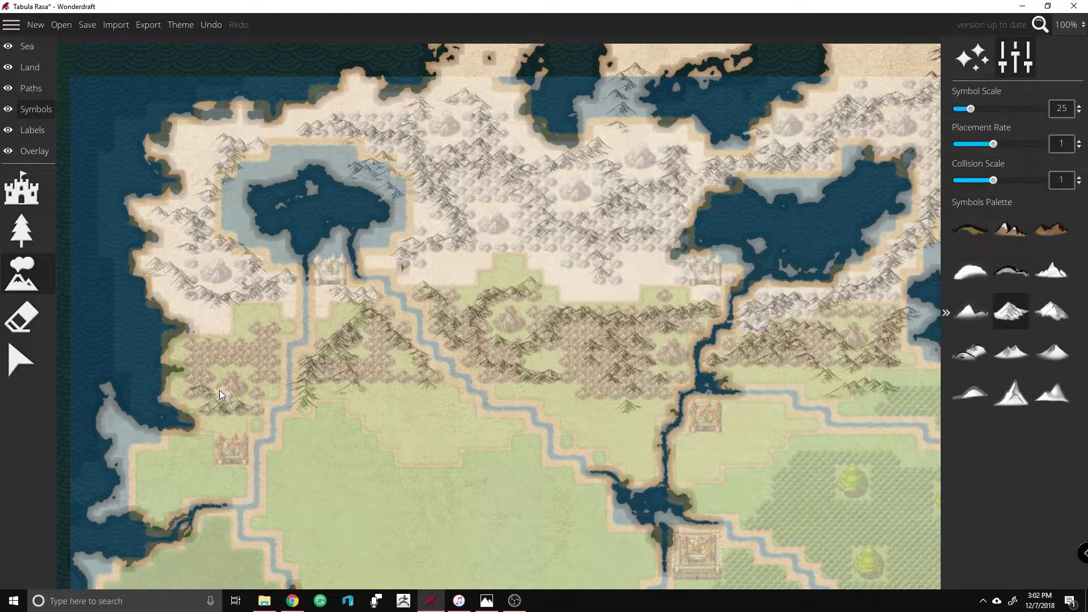
pyautogui.moveTo(203, 357); pyautogui.dragTo(270, 319)
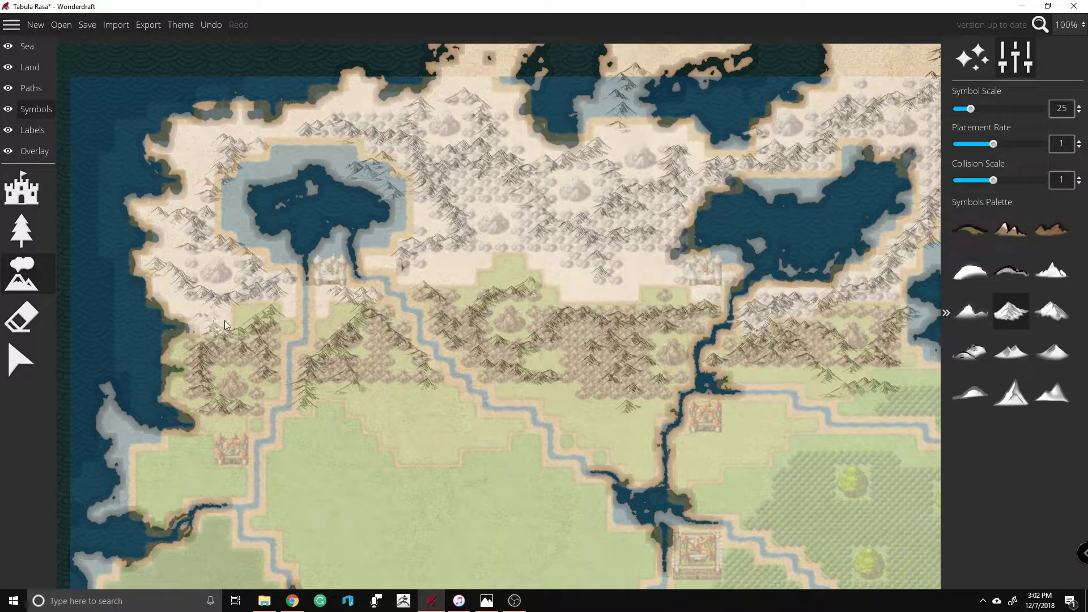
pyautogui.click(385, 396)
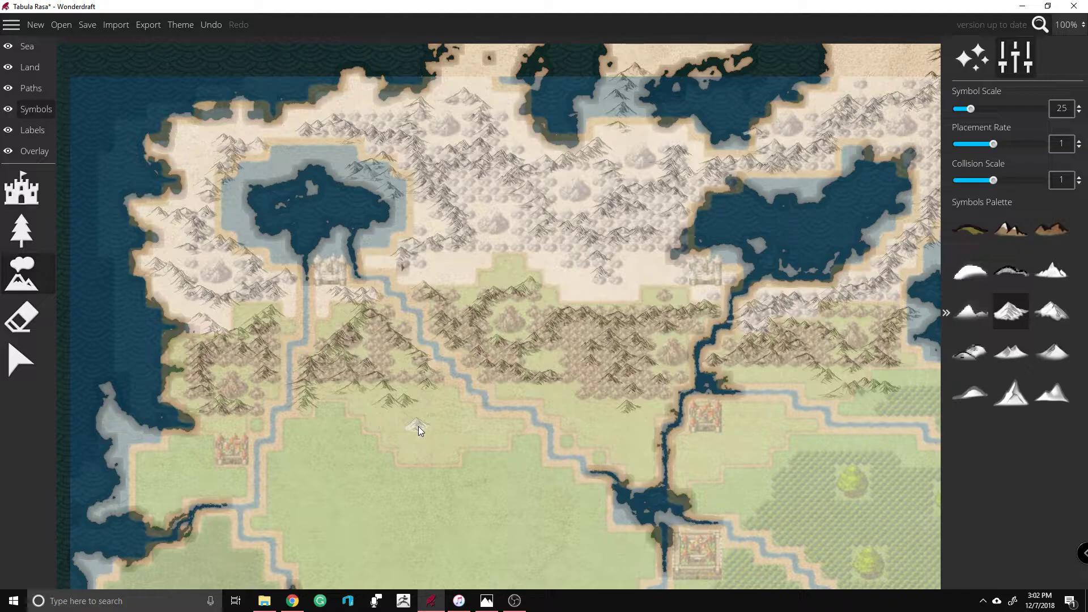
# Step: Try a single mountain on the open plain southwest of the central fortress, and undo it
pyautogui.press('Down')
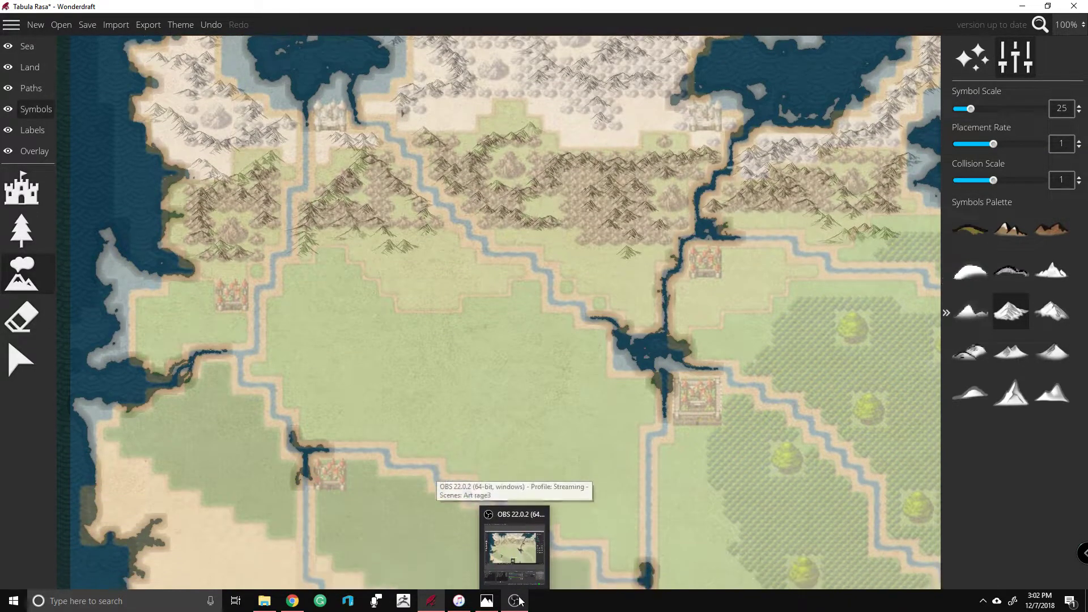
pyautogui.rightClick(519, 601)
pyautogui.press('Down')
pyautogui.click(579, 364)
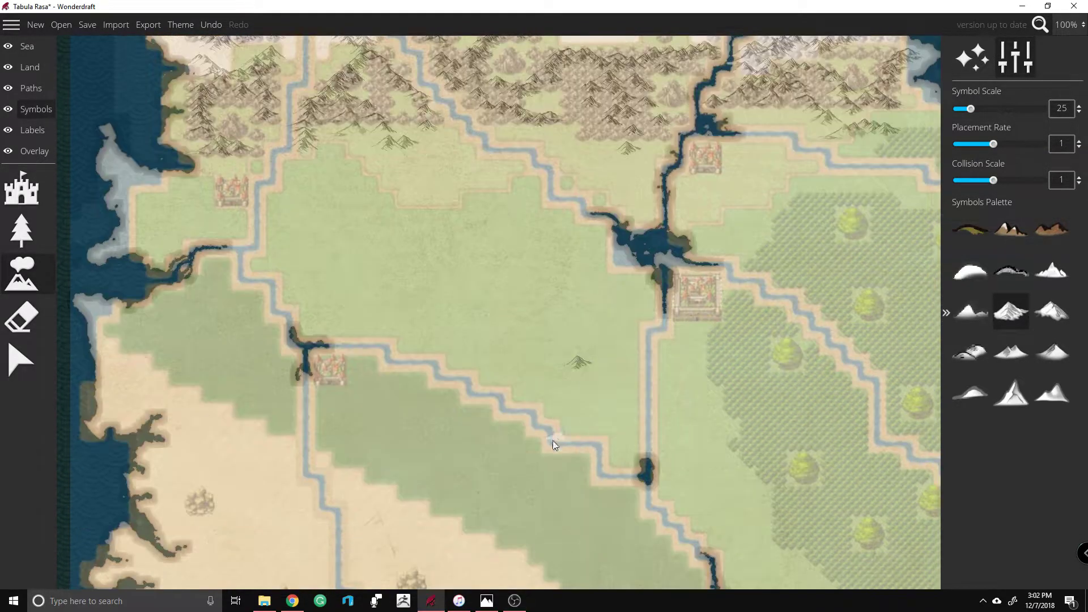
pyautogui.hotkey('ctrl', 'z')
# Step: Try scattered mountains along the northeastern edge of the southwestern desert
pyautogui.press('Down')
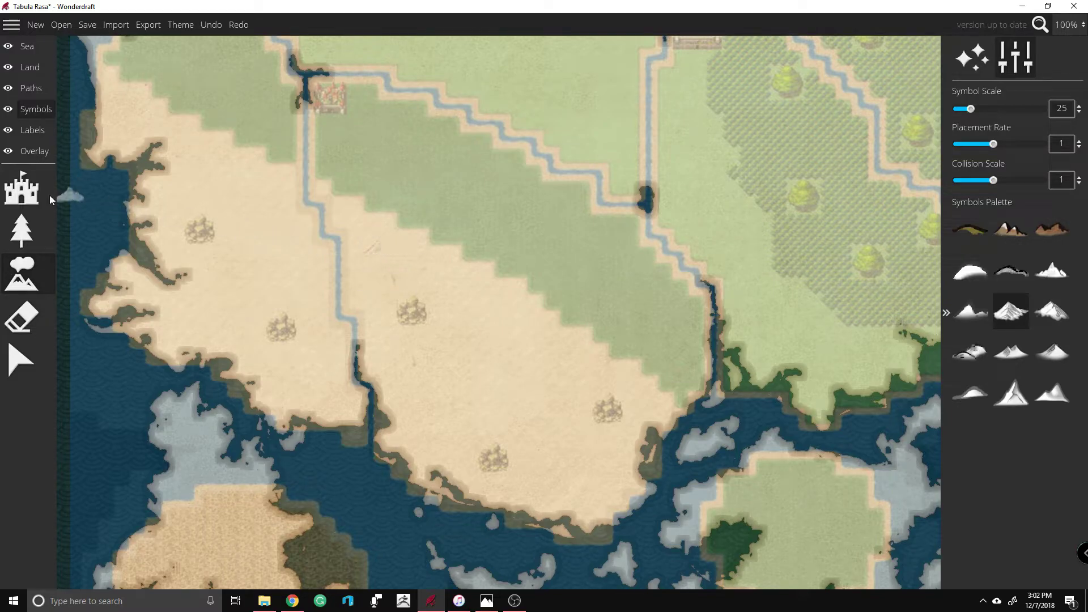
pyautogui.press('Left')
pyautogui.click(151, 91)
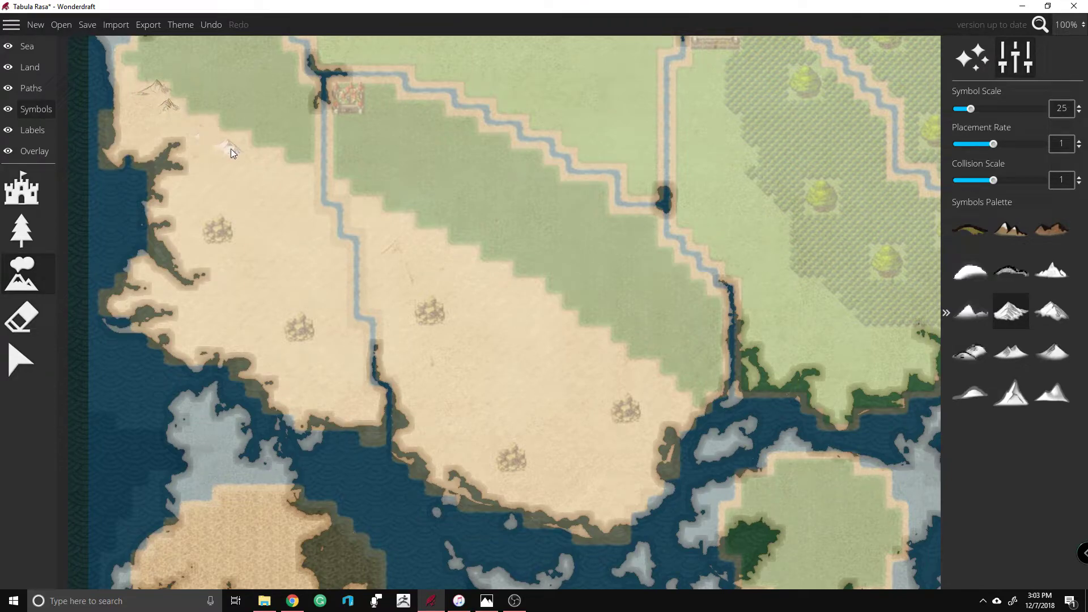
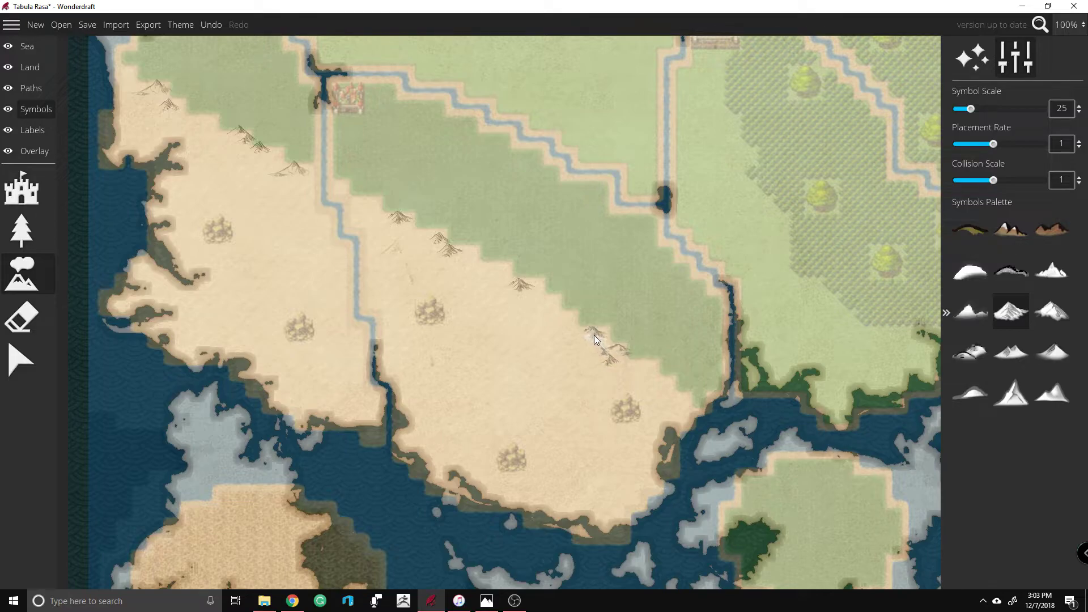
pyautogui.click(662, 383)
pyautogui.scroll(-2, 623, 481)
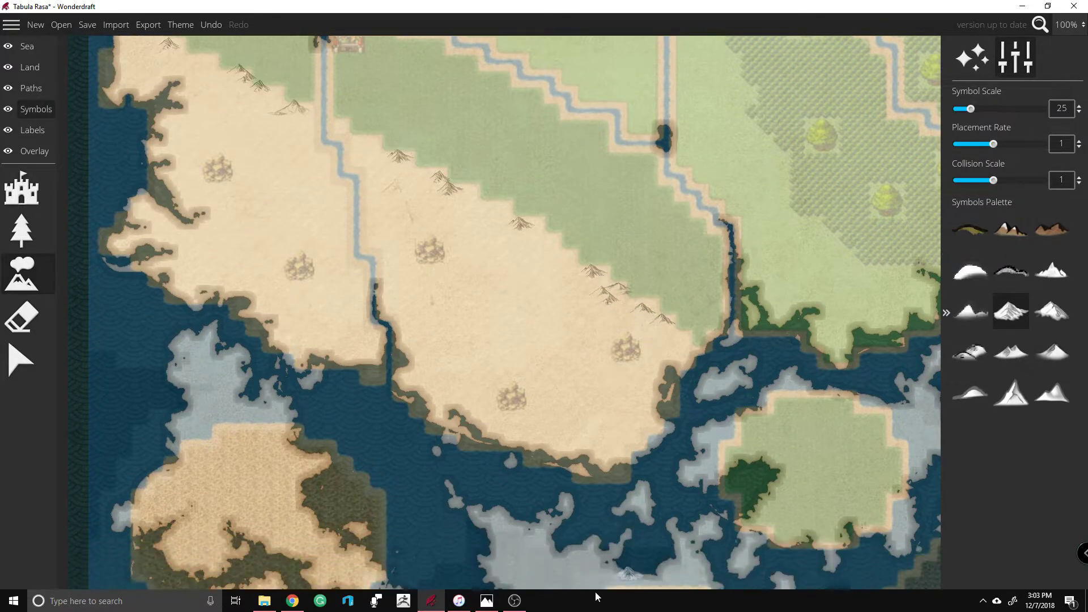
pyautogui.scroll(3, 345, 40)
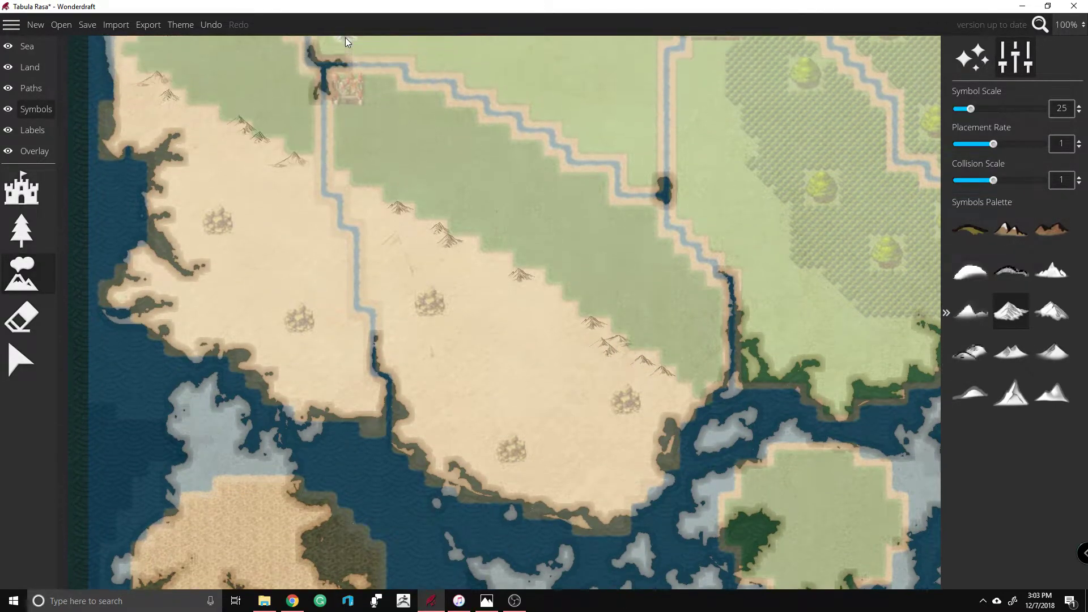
# Step: Undo all the mountains scattered along the desert's edge
pyautogui.hotkey('ctrl', 'z')
pyautogui.hotkey('ctrl', 'z')
pyautogui.hotkey('ctrl', 'z')
pyautogui.hotkey('ctrl', 'z')
pyautogui.hotkey('ctrl', 'z')
pyautogui.hotkey('ctrl', 'z')
pyautogui.hotkey('ctrl', 'z')
pyautogui.hotkey('ctrl', 'z')
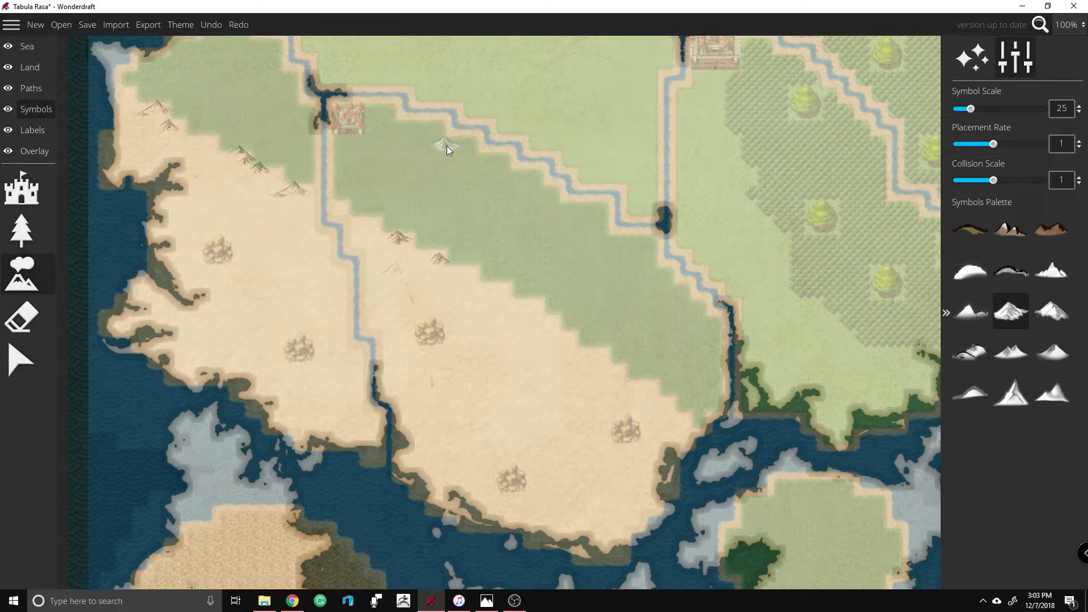
pyautogui.hotkey('ctrl', 'z')
pyautogui.hotkey('ctrl', 'z')
pyautogui.hotkey('ctrl', 'z')
pyautogui.hotkey('ctrl', 'z')
pyautogui.hotkey('ctrl', 'z')
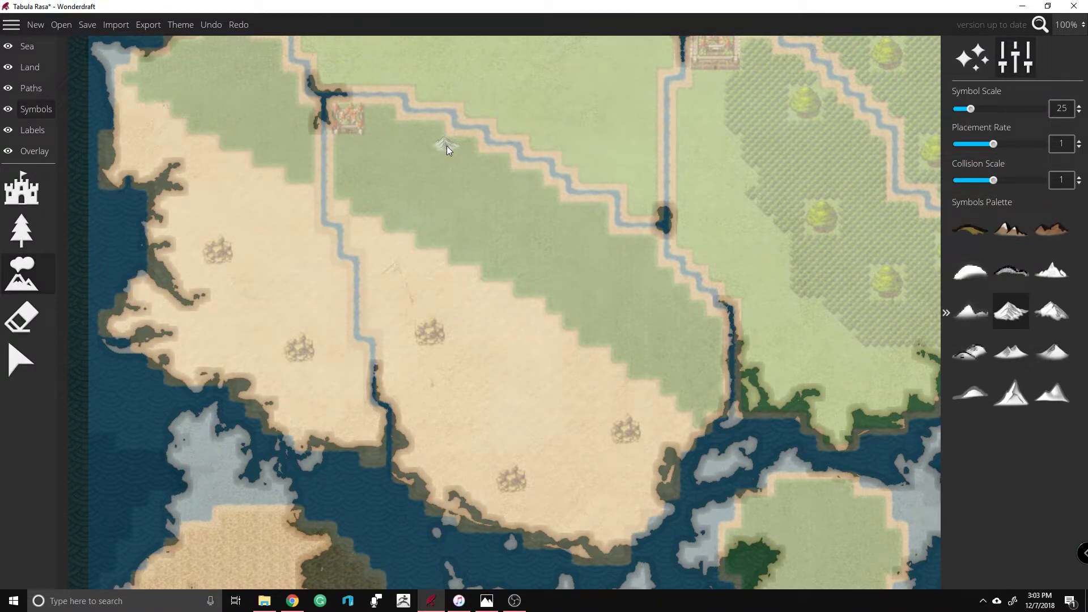
# Step: Raise the trace image's opacity to 0.67 and examine the terrain of the southern and eastern islands
pyautogui.scroll(-5, 889, 531)
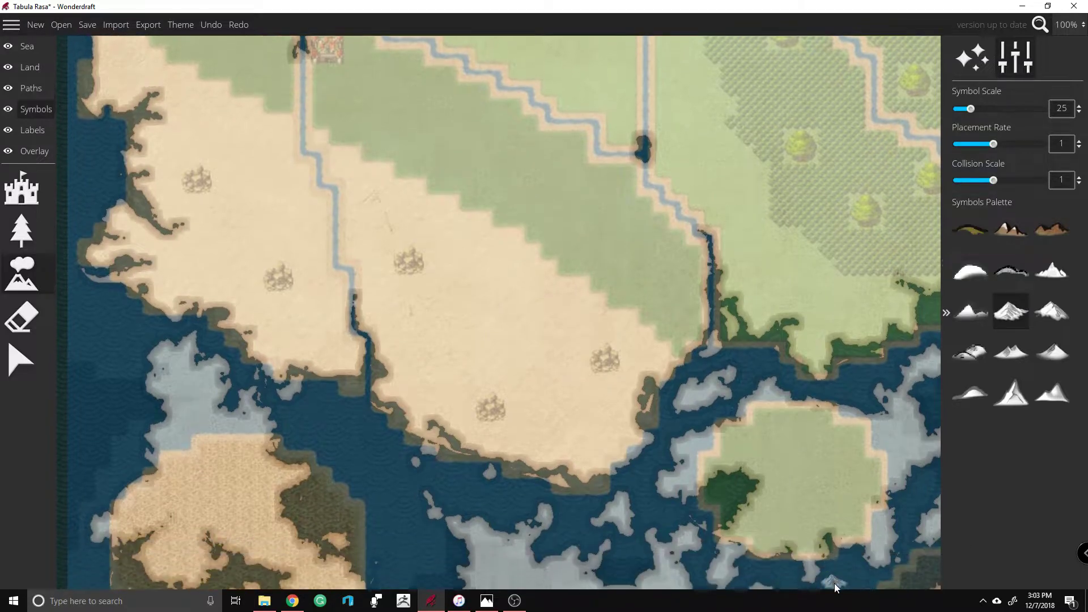
pyautogui.scroll(-3, 834, 583)
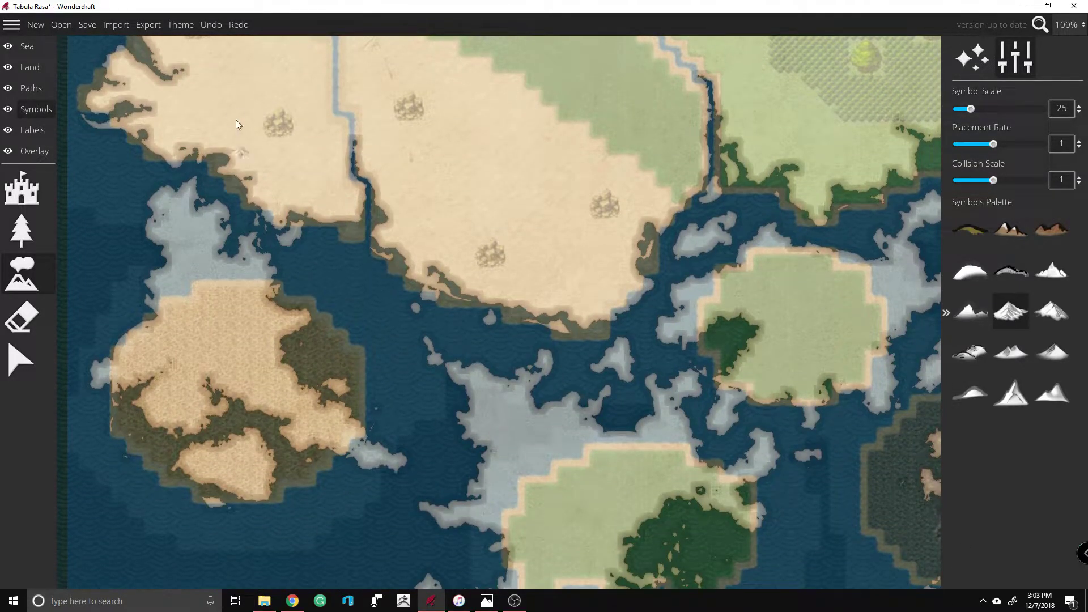
pyautogui.click(36, 153)
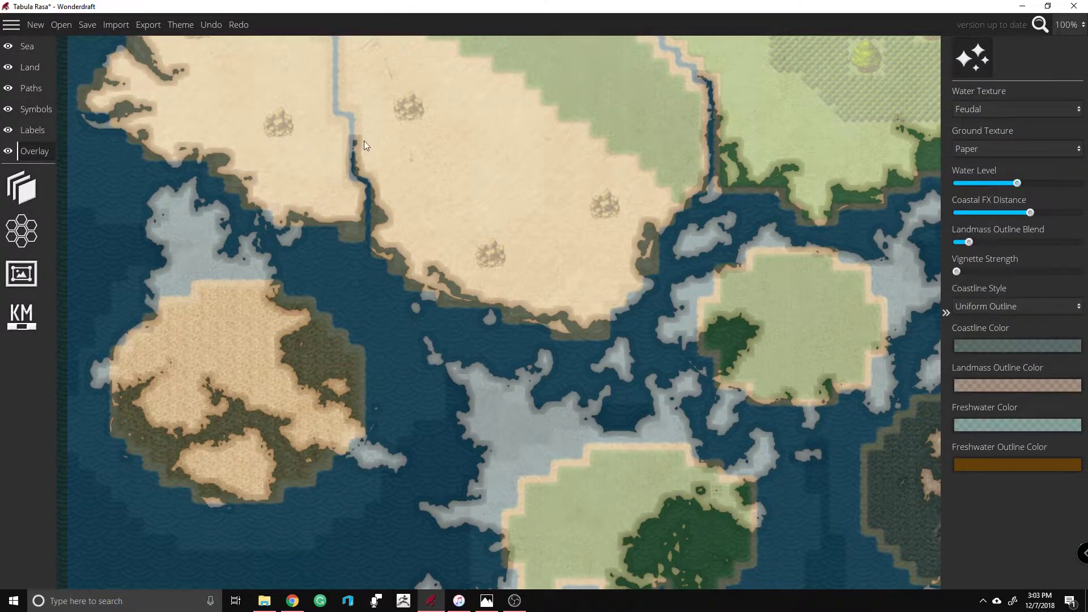
pyautogui.moveTo(990, 205)
pyautogui.mouseDown()
pyautogui.moveTo(1043, 203)
pyautogui.moveTo(944, 199)
pyautogui.moveTo(1022, 196)
pyautogui.mouseUp()
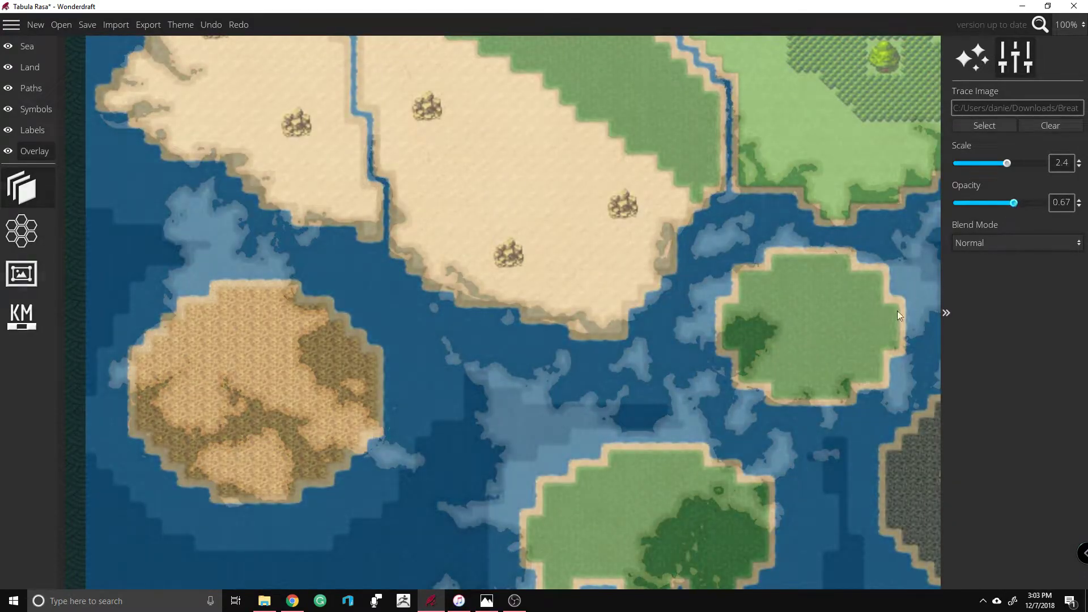
pyautogui.moveTo(935, 376)
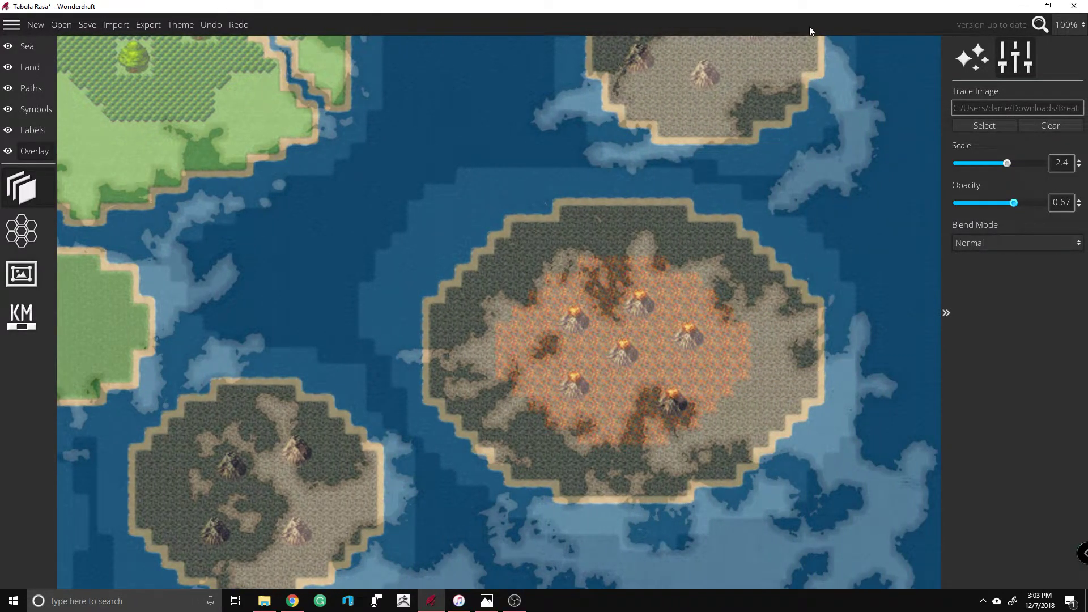
pyautogui.moveTo(816, 45)
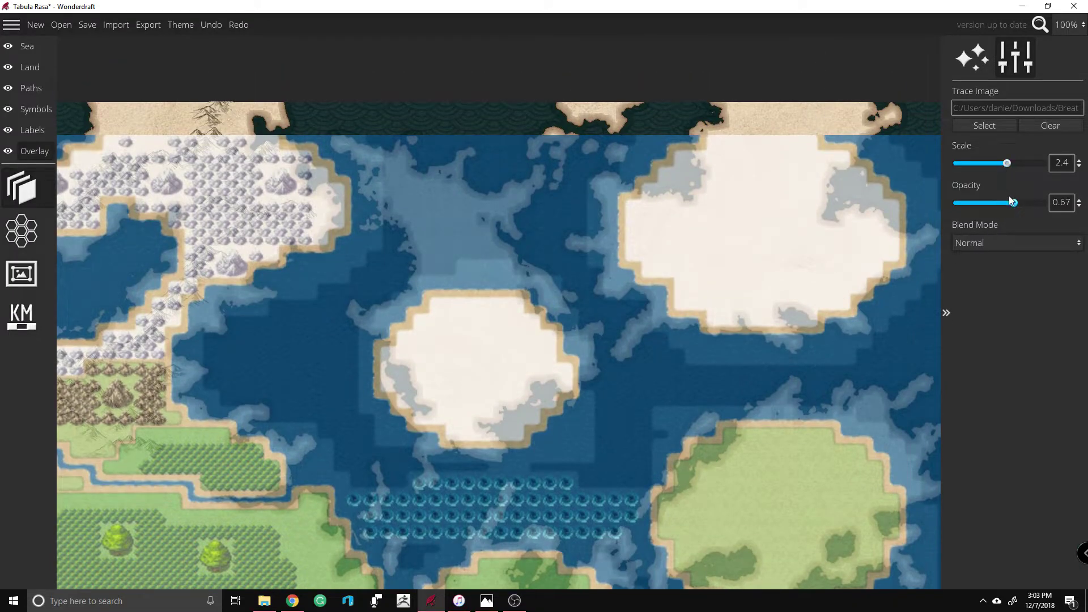
# Step: Set the trace image's opacity to 0.25 and reselect the rugged, multi-ridged white mountain symbol
pyautogui.click(1009, 203)
pyautogui.moveTo(1010, 203); pyautogui.dragTo(978, 202)
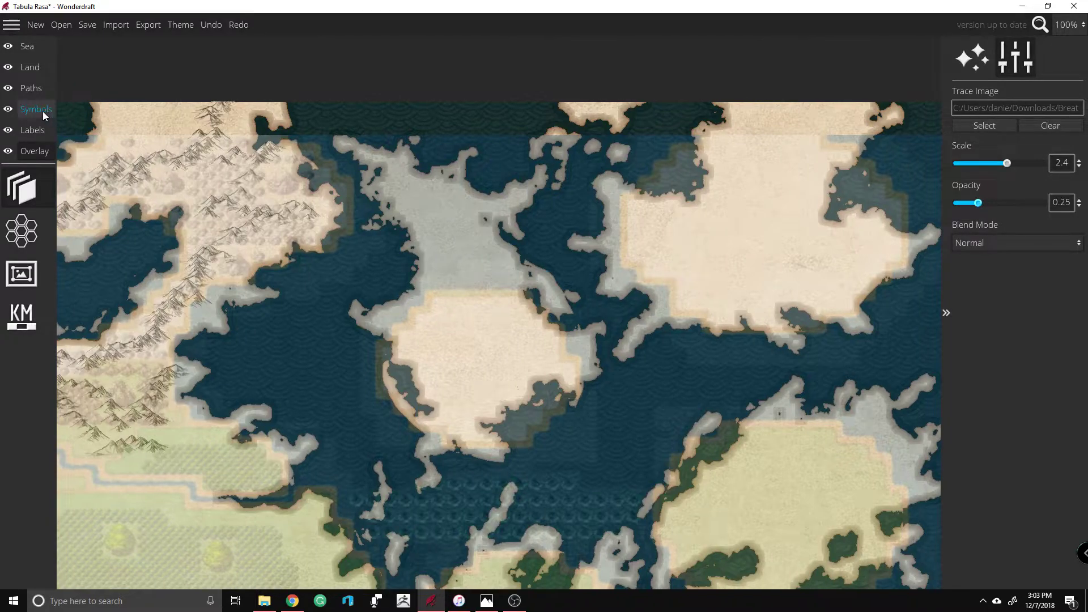
pyautogui.click(42, 111)
pyautogui.click(21, 274)
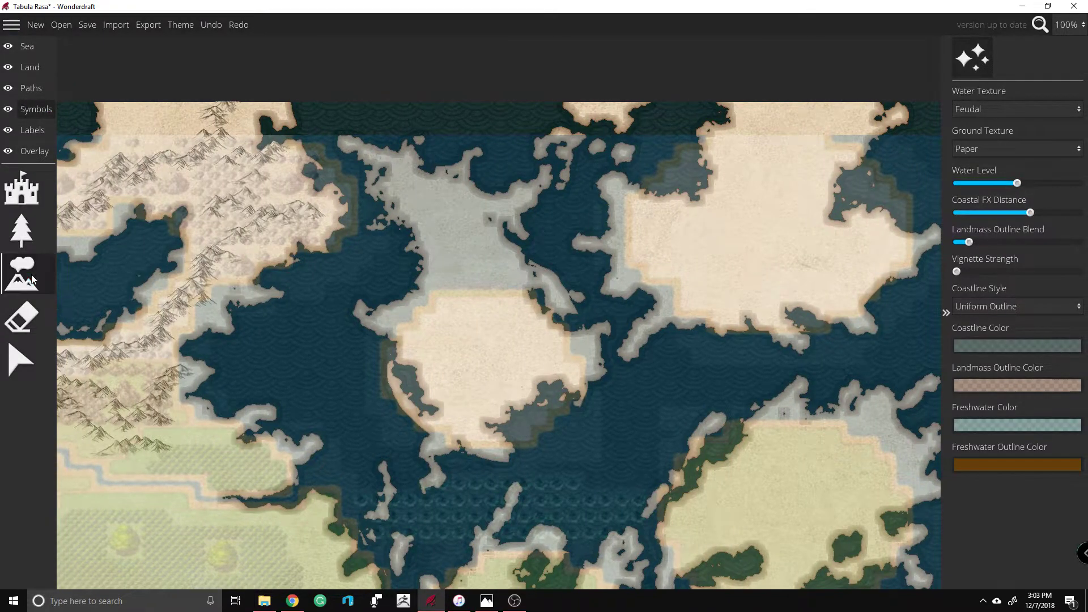
pyautogui.click(1011, 311)
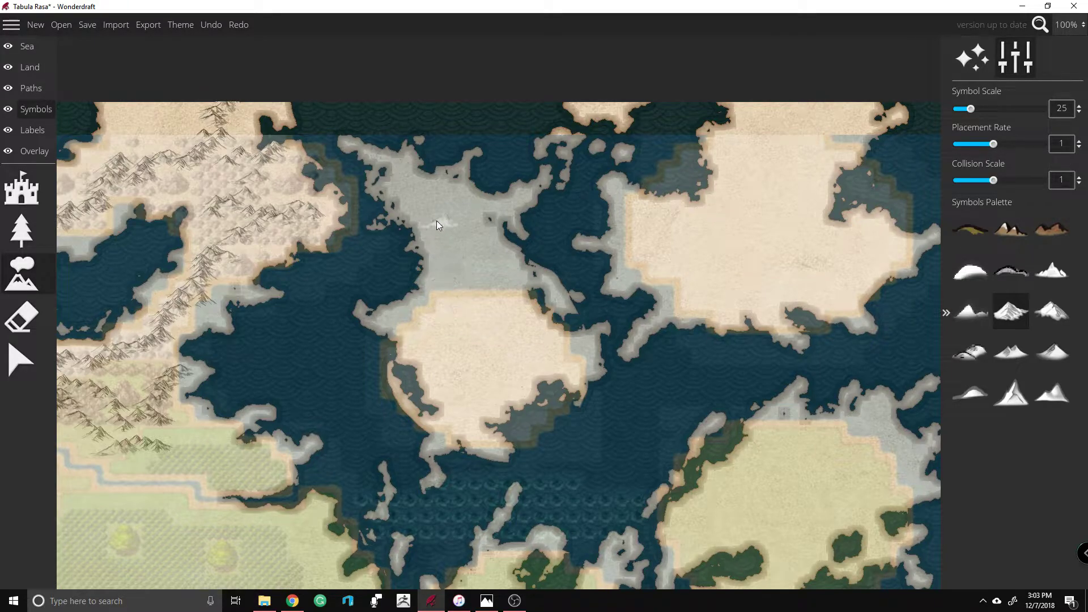
# Step: Paint mountain ridges down the two snowy northeastern landmasses, branching them across the larger one
pyautogui.moveTo(456, 232)
pyautogui.mouseDown()
pyautogui.moveTo(490, 302)
pyautogui.moveTo(481, 363)
pyautogui.moveTo(486, 343)
pyautogui.mouseUp()
pyautogui.moveTo(472, 390); pyautogui.dragTo(469, 407)
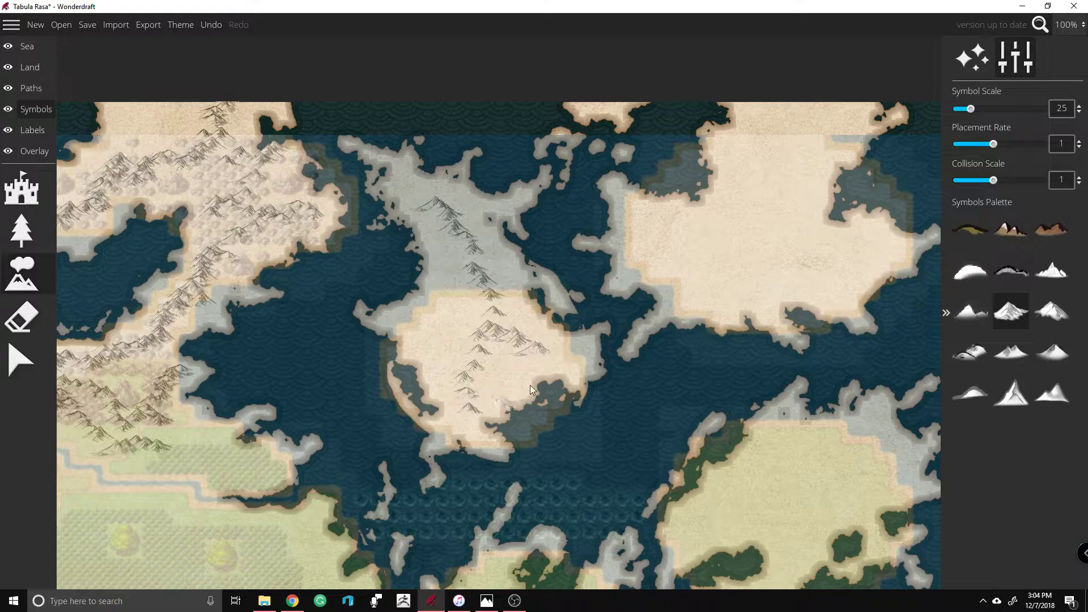
pyautogui.moveTo(827, 77)
pyautogui.mouseDown()
pyautogui.moveTo(764, 229)
pyautogui.moveTo(835, 274)
pyautogui.moveTo(774, 263)
pyautogui.mouseUp()
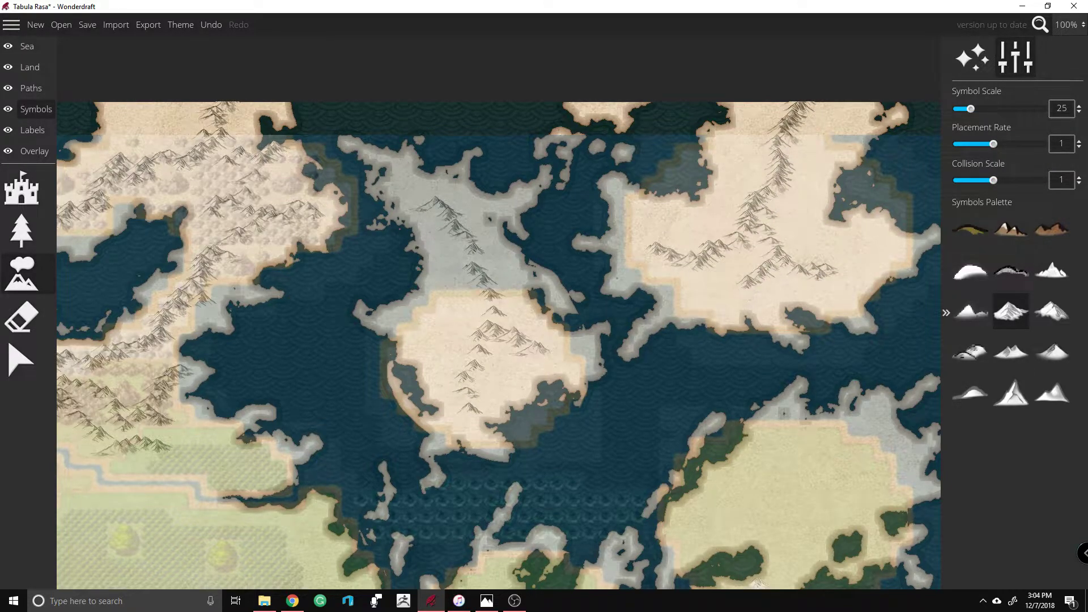
# Step: Paint long diagonal mountain ridges across the large green island south of the snowy northeastern landmass
pyautogui.press('s')
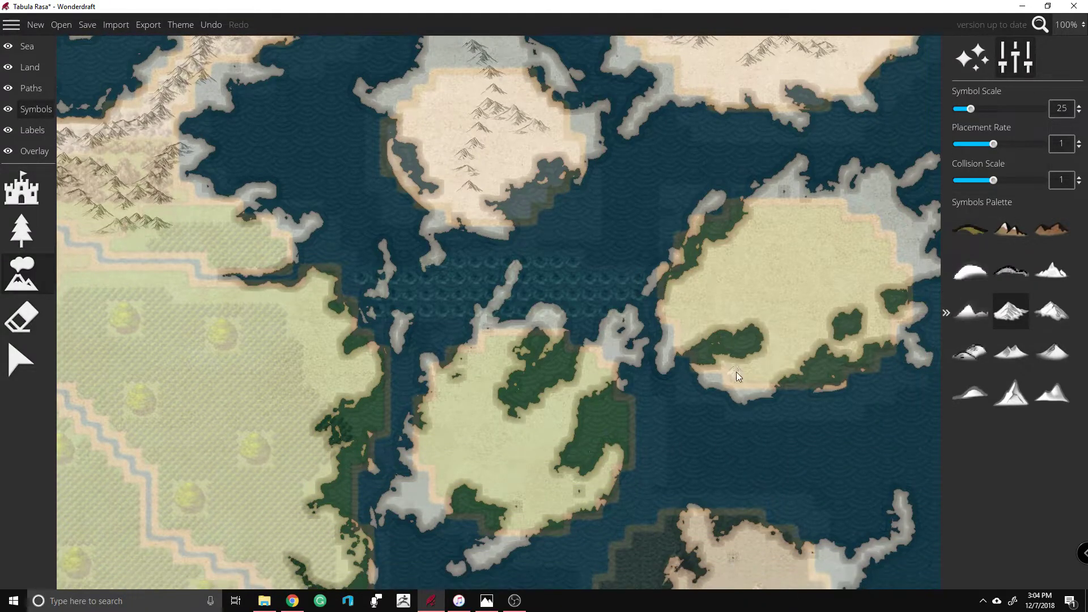
pyautogui.moveTo(736, 372)
pyautogui.mouseDown()
pyautogui.moveTo(775, 367)
pyautogui.moveTo(797, 286)
pyautogui.mouseUp()
pyautogui.moveTo(835, 229)
pyautogui.mouseDown()
pyautogui.moveTo(820, 258)
pyautogui.moveTo(851, 258)
pyautogui.mouseUp()
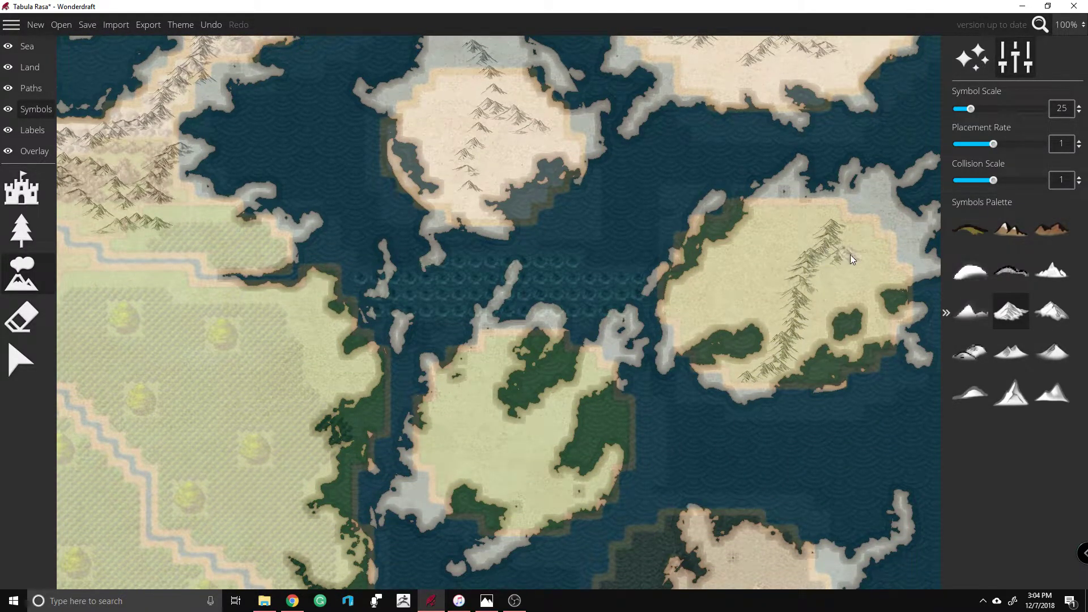
pyautogui.moveTo(733, 306)
pyautogui.mouseDown()
pyautogui.moveTo(731, 287)
pyautogui.moveTo(780, 245)
pyautogui.moveTo(842, 229)
pyautogui.moveTo(886, 200)
pyautogui.mouseUp()
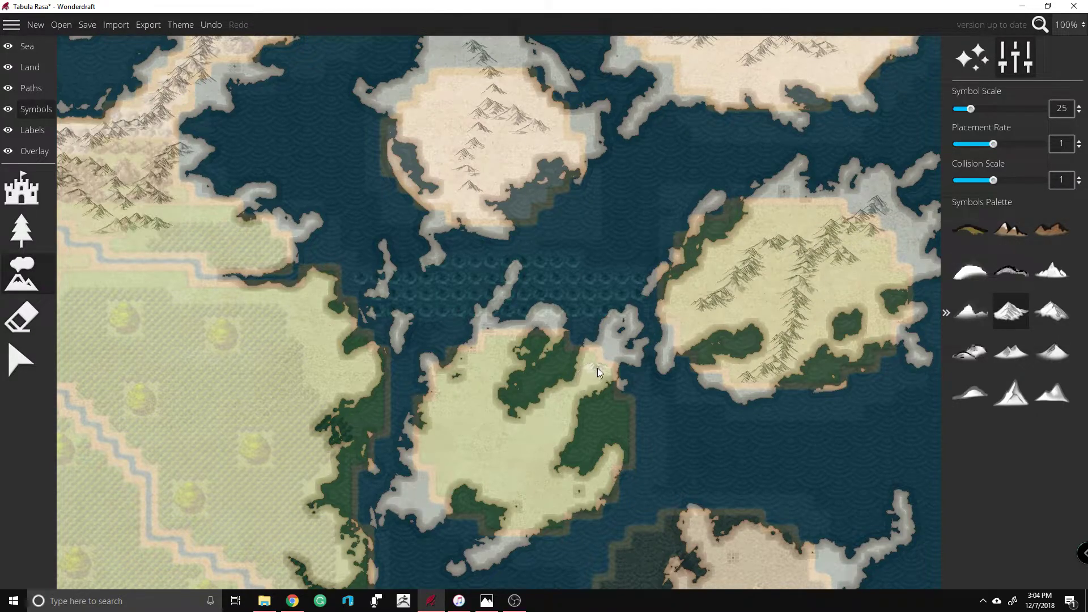
# Step: Paint mountains at the northeastern corner and branching ridges through the western half of the smaller green island off the mainland's east coast
pyautogui.click(608, 354)
pyautogui.click(542, 416)
pyautogui.moveTo(542, 416)
pyautogui.mouseDown()
pyautogui.moveTo(530, 437)
pyautogui.moveTo(452, 463)
pyautogui.moveTo(428, 489)
pyautogui.moveTo(472, 430)
pyautogui.moveTo(471, 390)
pyautogui.mouseUp()
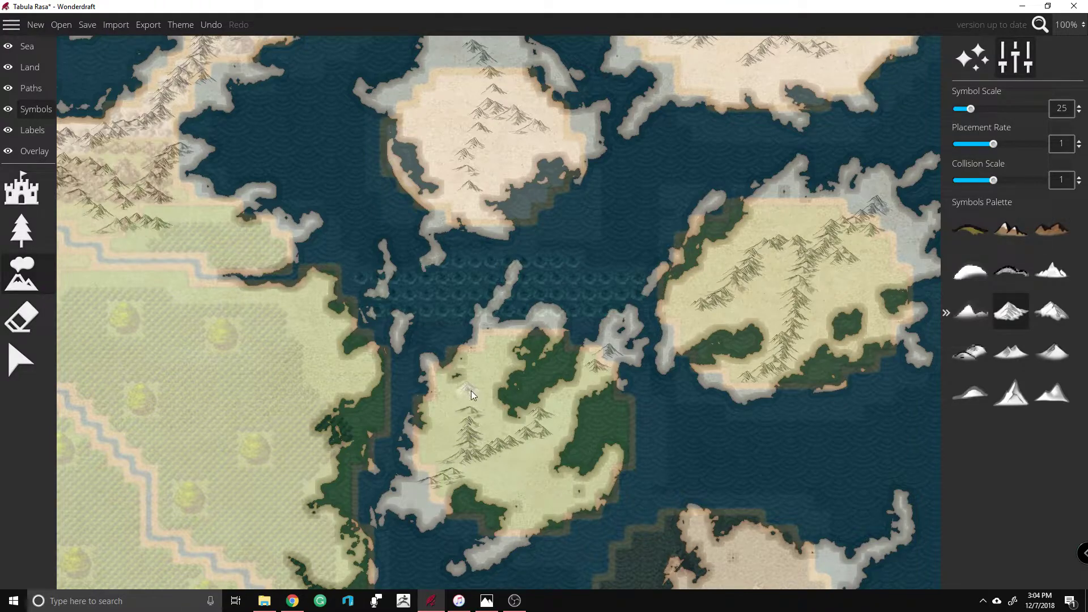
pyautogui.moveTo(493, 458); pyautogui.dragTo(496, 465)
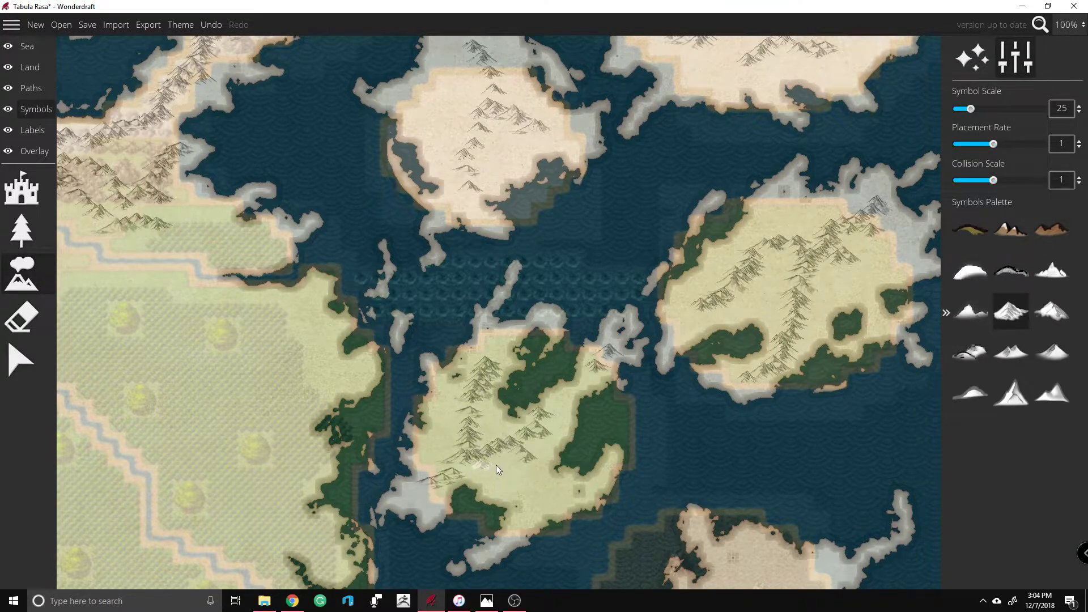
# Step: Paint a bent mountain ridge across the sandy island southeast of the mainland, with a branch near its northeastern side
pyautogui.press('Down')
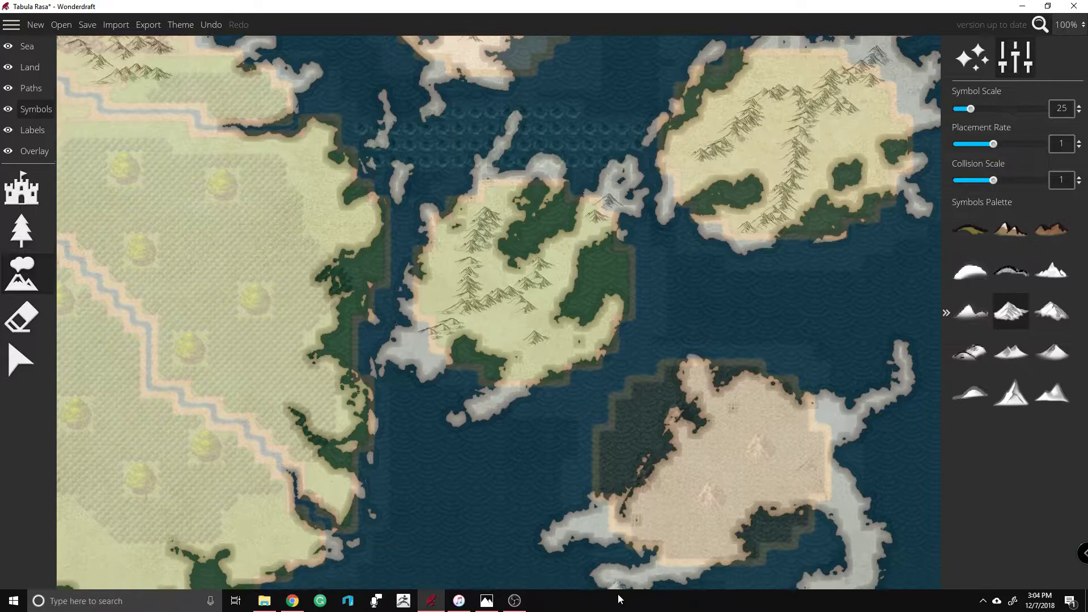
pyautogui.press('Down')
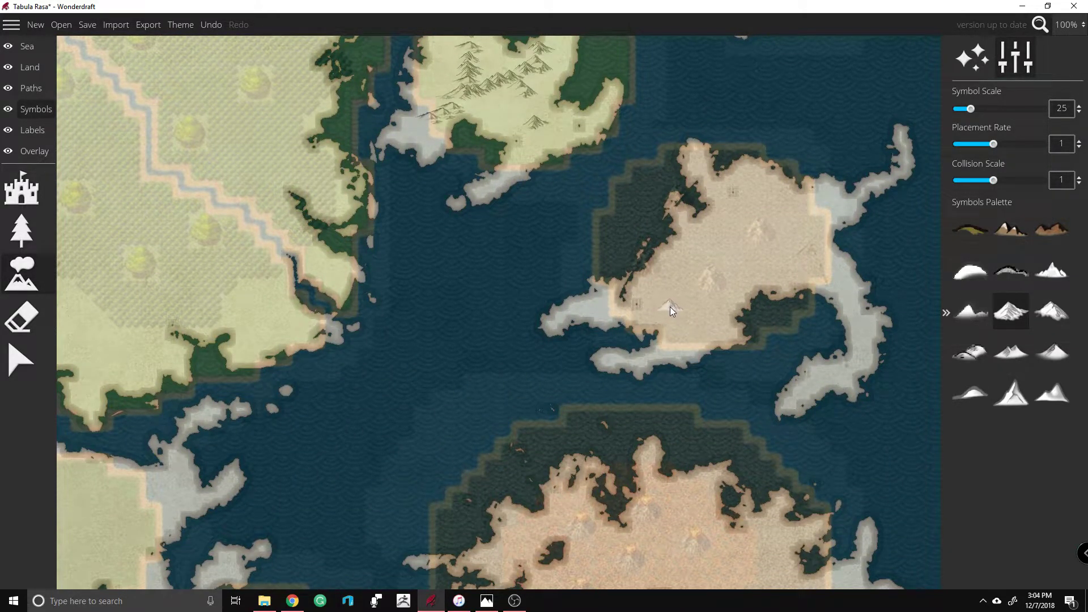
pyautogui.moveTo(672, 309); pyautogui.dragTo(706, 281)
pyautogui.moveTo(777, 239); pyautogui.dragTo(774, 250)
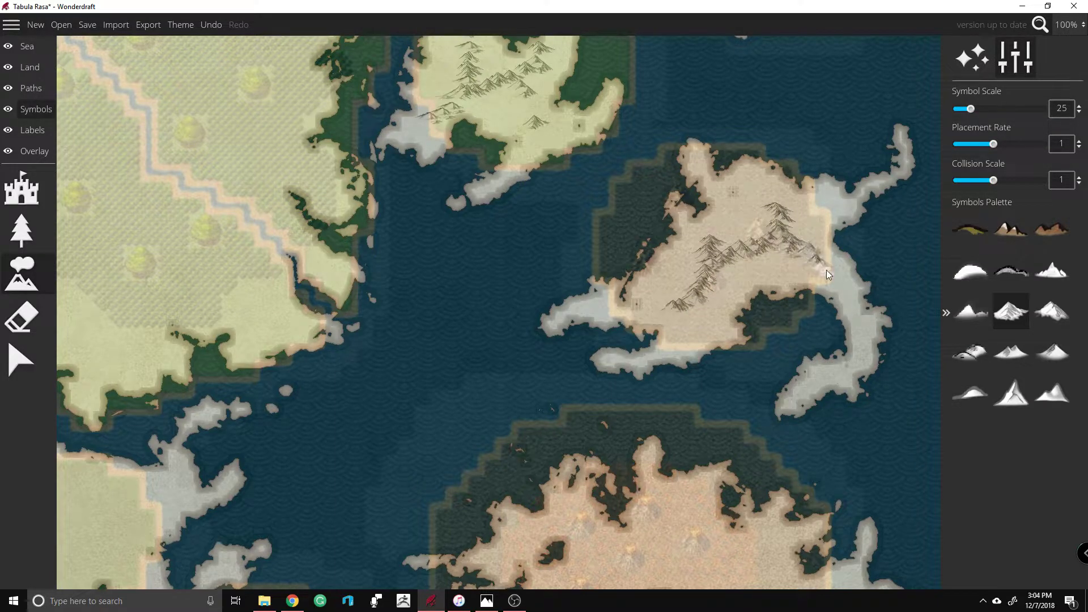
# Step: Paint a long mountain ridge up the large southern green landmass, from its sandy southern end to the grey northern part
pyautogui.press('Down')
pyautogui.press('Left')
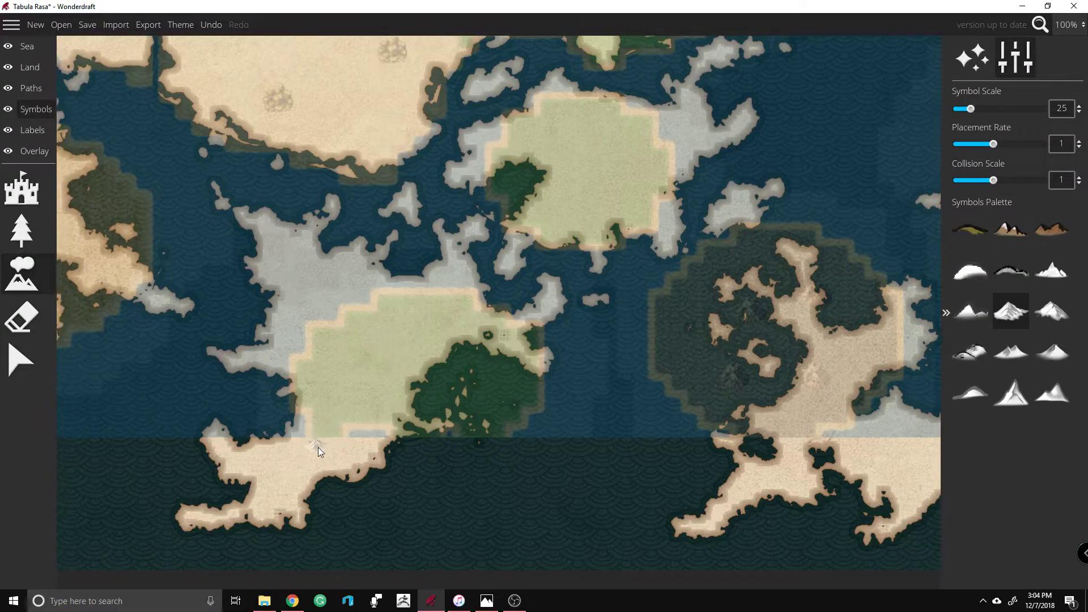
pyautogui.moveTo(318, 448)
pyautogui.mouseDown()
pyautogui.moveTo(289, 469)
pyautogui.moveTo(338, 429)
pyautogui.moveTo(360, 377)
pyautogui.moveTo(327, 286)
pyautogui.mouseUp()
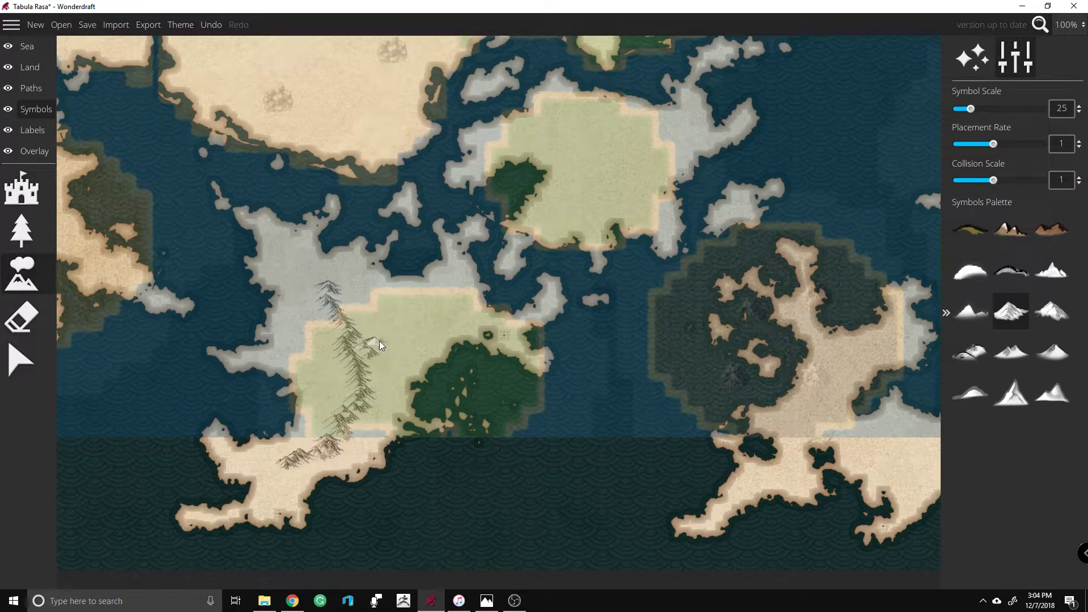
# Step: Paint mountains on the smaller green island to the northeast and across the desert island in the southwest
pyautogui.moveTo(600, 180); pyautogui.dragTo(665, 137)
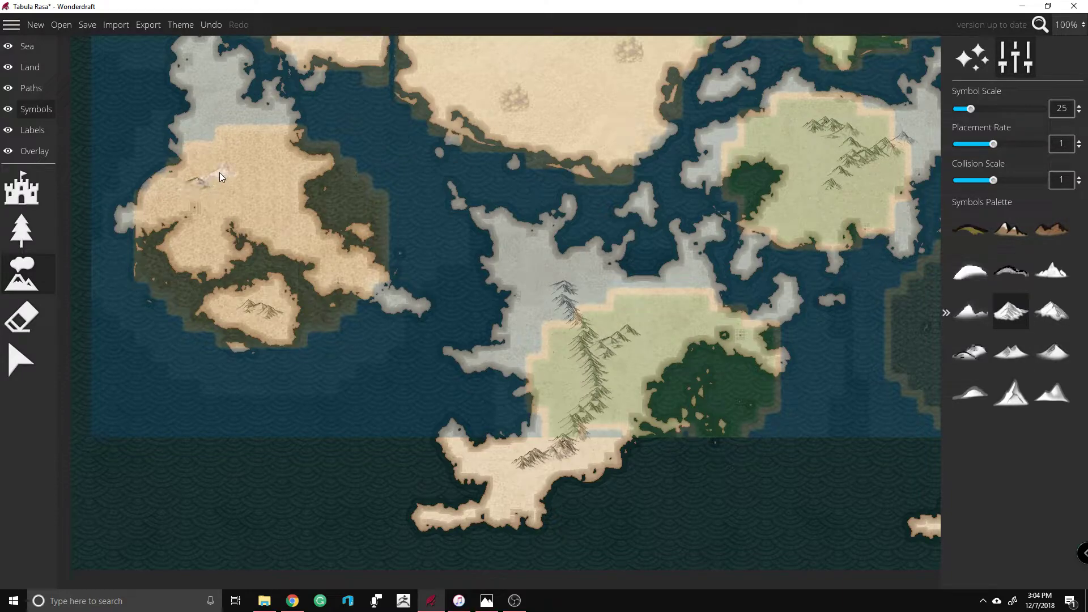
pyautogui.click(221, 117)
pyautogui.click(269, 213)
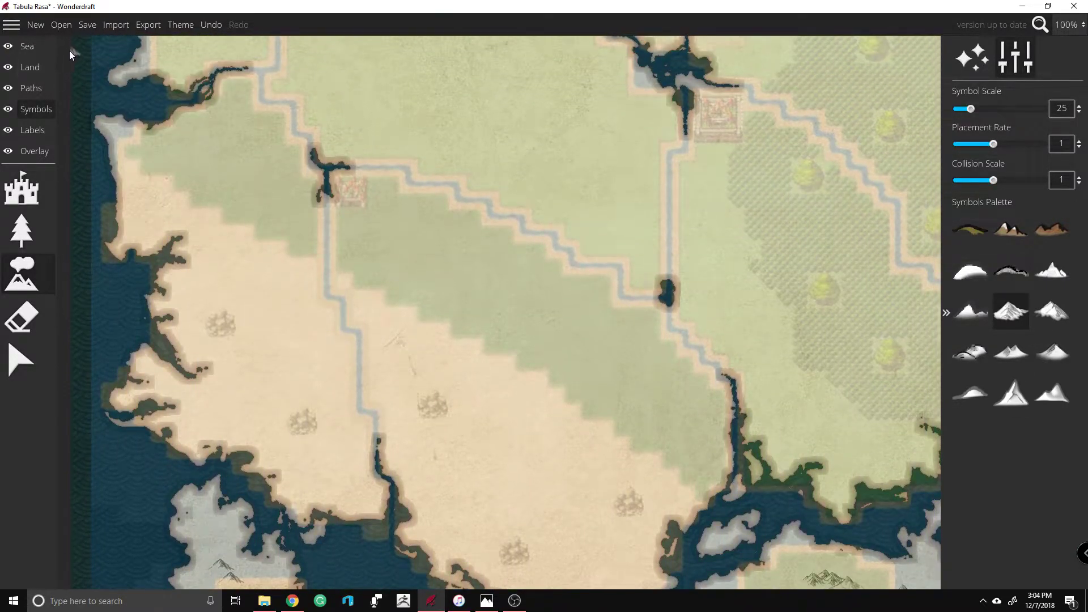
# Step: Switch to the symbol brush and try the cliff symbols over the mainland's desert border, settling on the short curled cliff
pyautogui.click(21, 229)
pyautogui.click(21, 284)
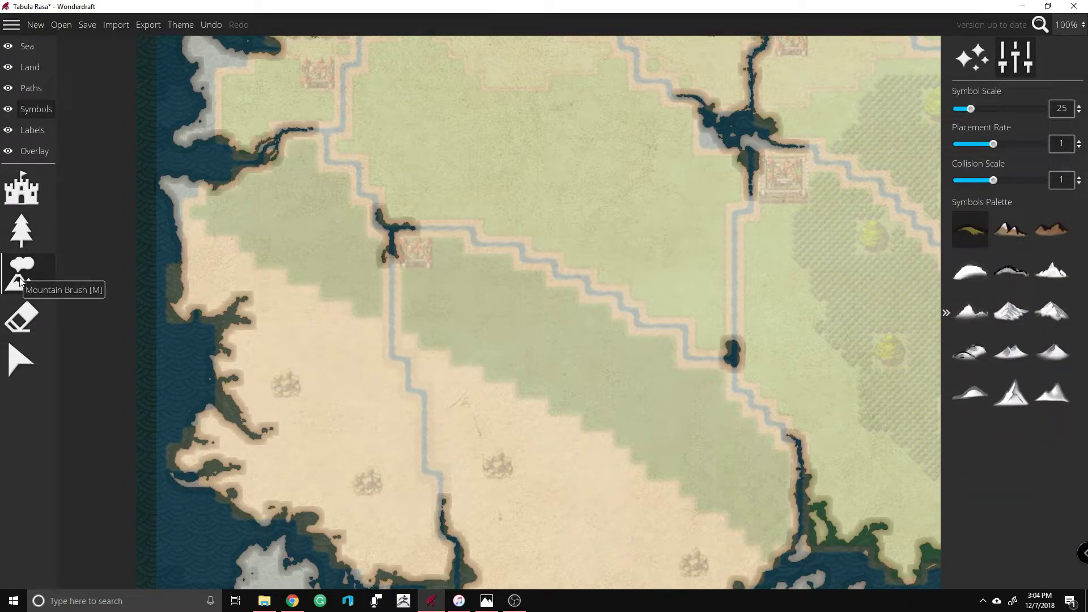
pyautogui.click(21, 193)
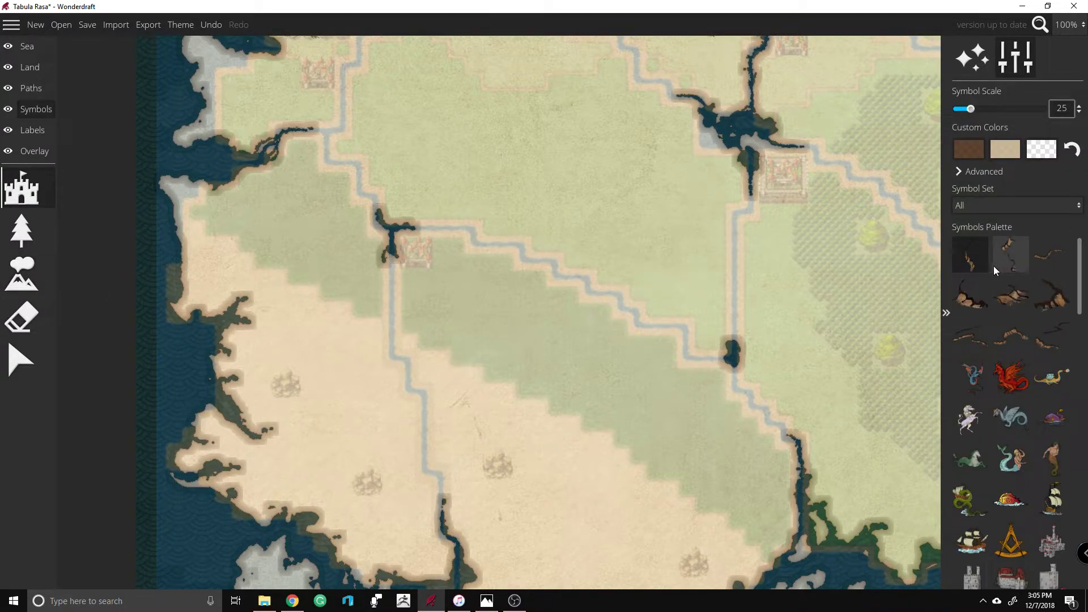
pyautogui.click(1011, 259)
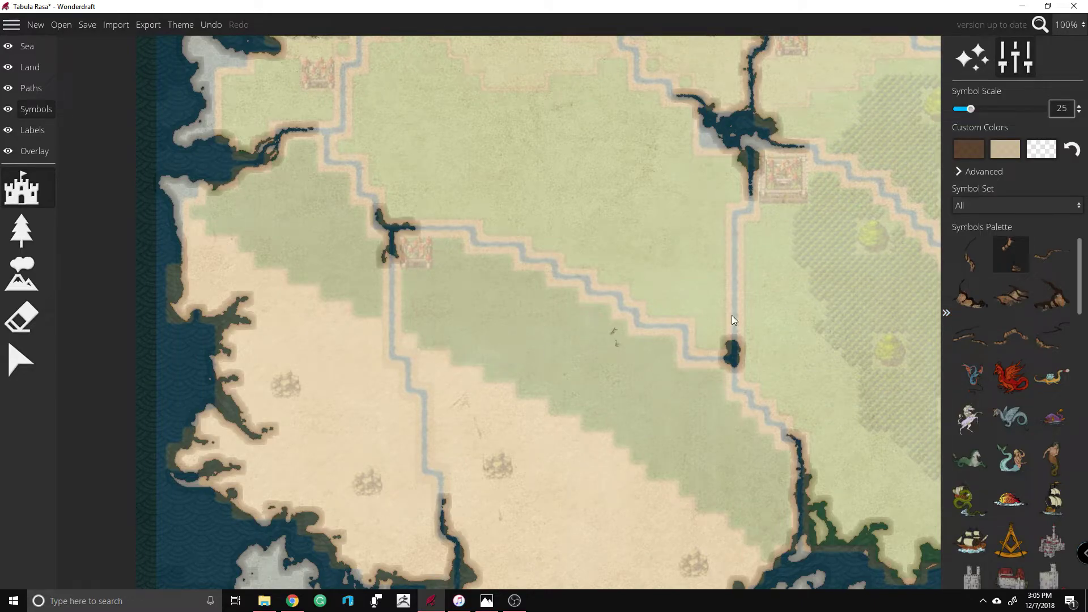
pyautogui.click(1055, 341)
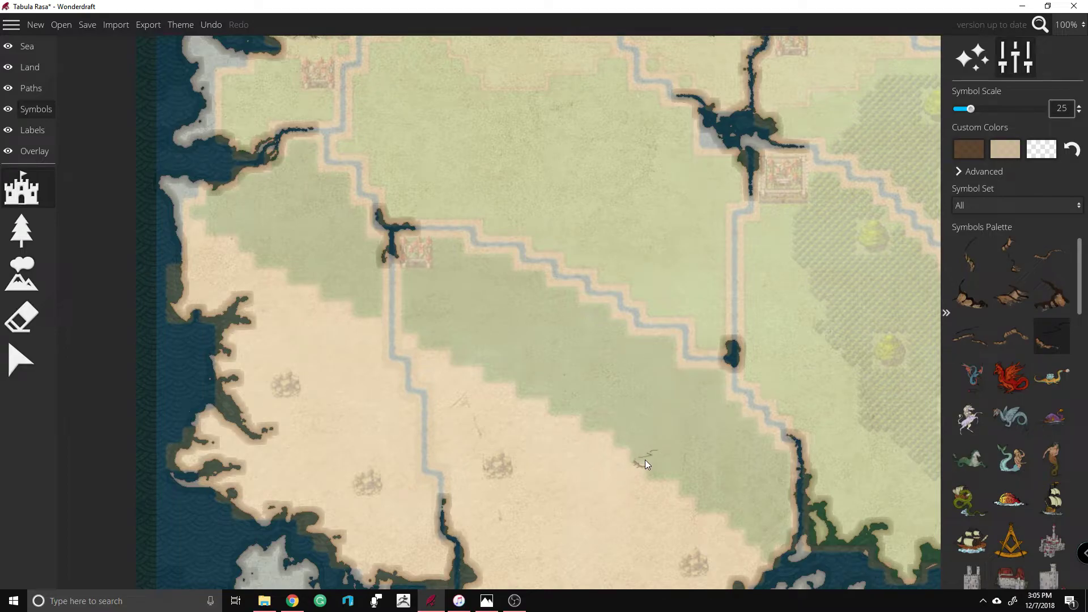
pyautogui.click(997, 339)
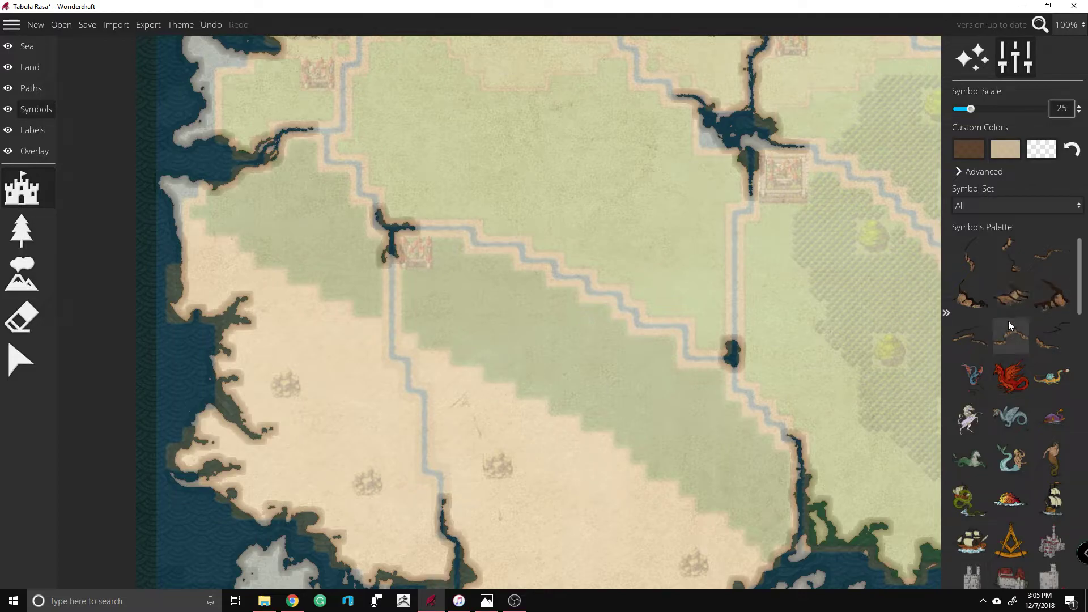
pyautogui.click(976, 302)
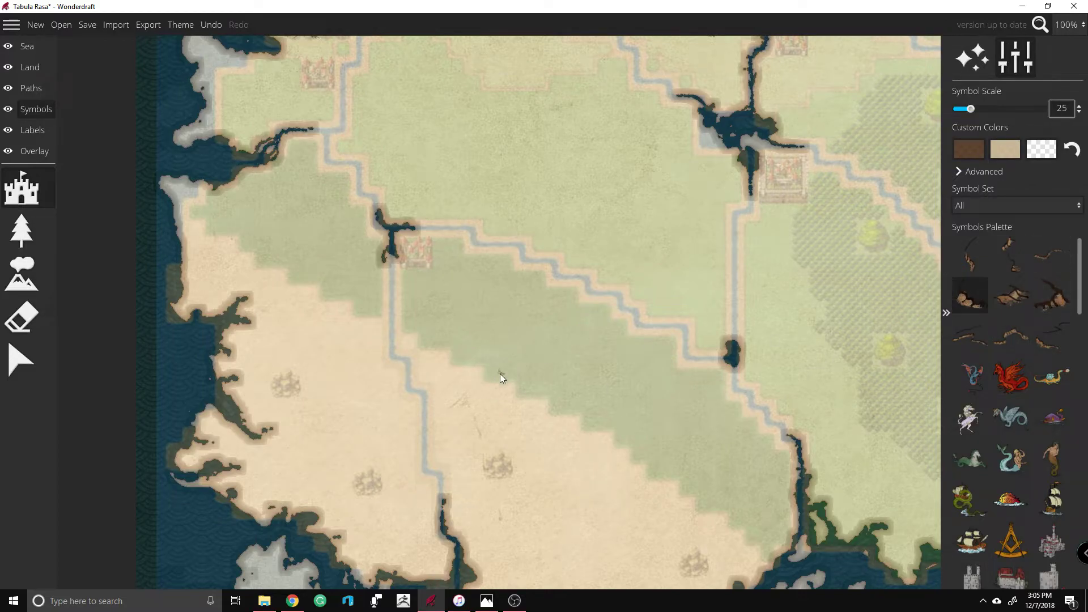
# Step: Set the symbol scale to 55 and place the short curled cliff where the southwestern desert meets the green plain
pyautogui.moveTo(969, 109); pyautogui.dragTo(991, 108)
pyautogui.keyDown('ctrl'); pyautogui.scroll(2, 484, 402); pyautogui.keyUp('ctrl')
pyautogui.scroll(6, 484, 401)
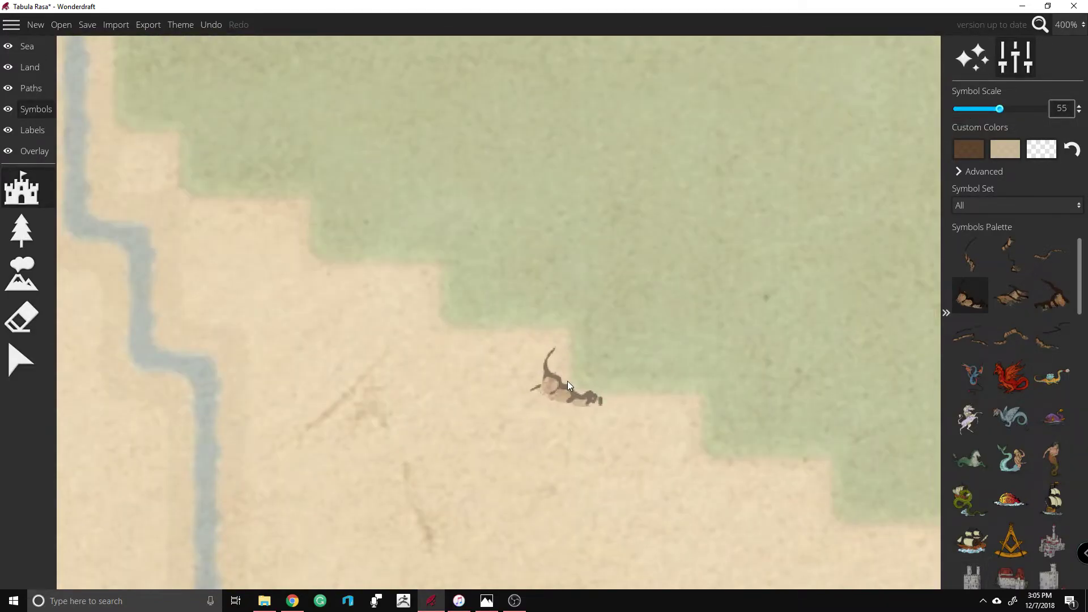
pyautogui.click(565, 374)
pyautogui.scroll(-5, 657, 349)
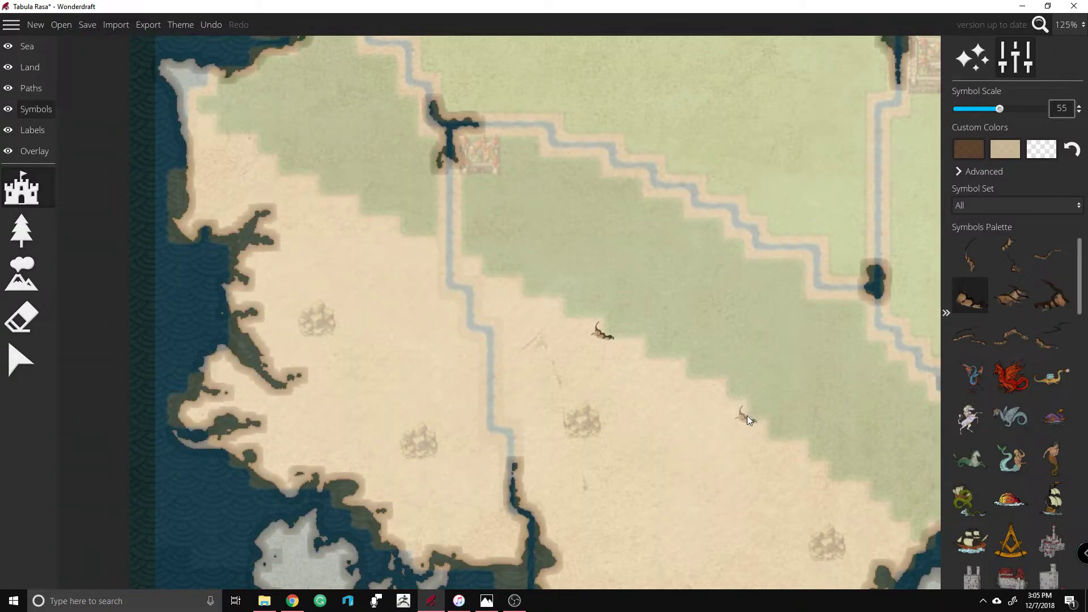
# Step: Set the symbol scale to 25 and place arched cliffs along the central desert border and in the desert's northwestern corner
pyautogui.click(1008, 341)
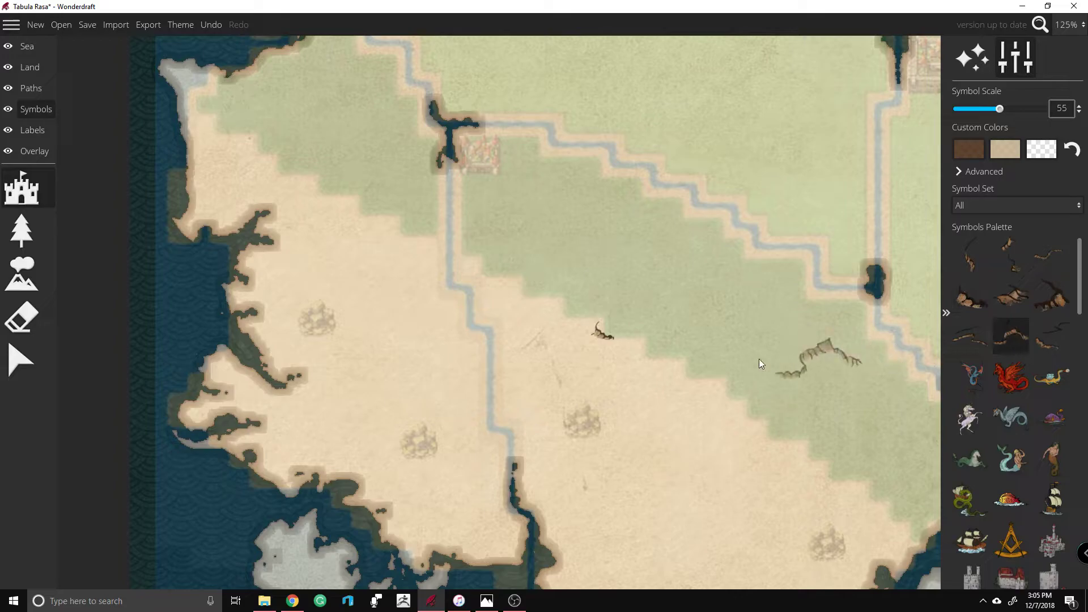
pyautogui.moveTo(1001, 110); pyautogui.dragTo(971, 109)
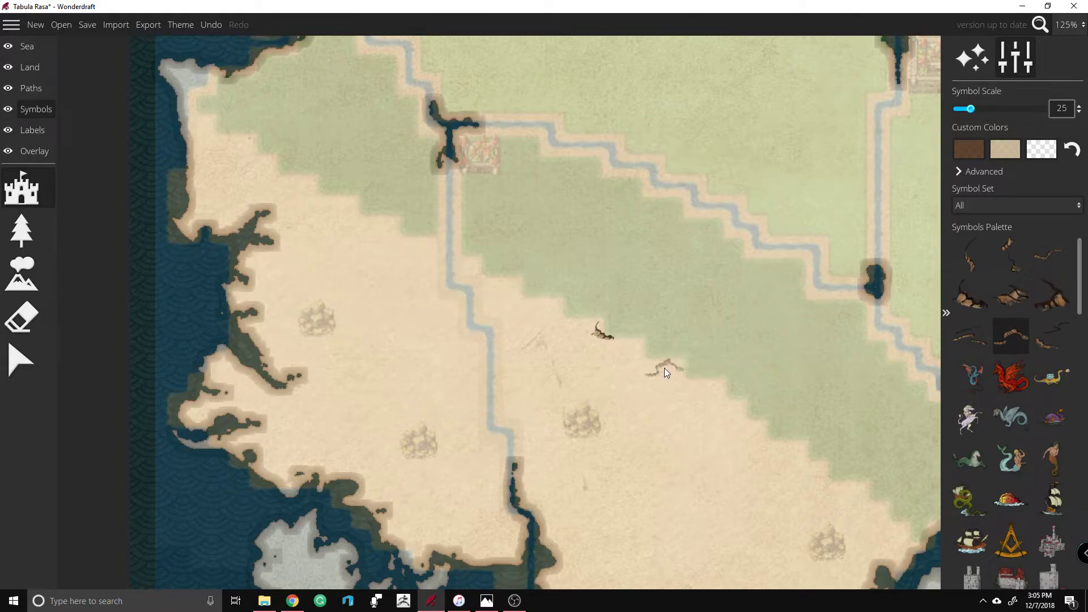
pyautogui.click(664, 369)
# Step: Place a split zigzag cliff beside the central arched cliff and a double-line cliff along the northwestern desert border
pyautogui.click(1049, 336)
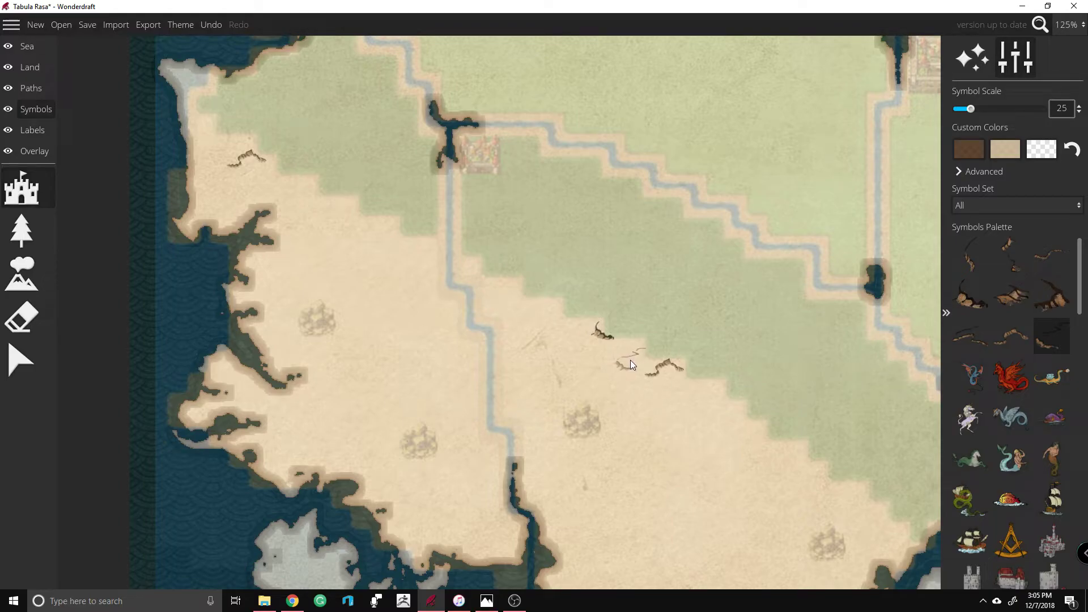
pyautogui.click(972, 338)
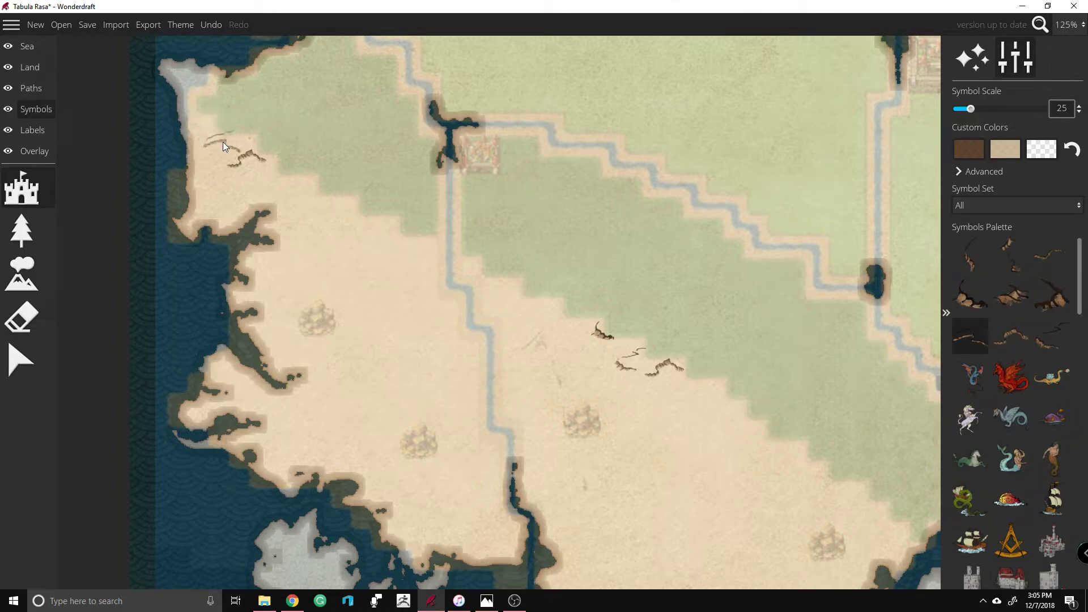
pyautogui.click(305, 193)
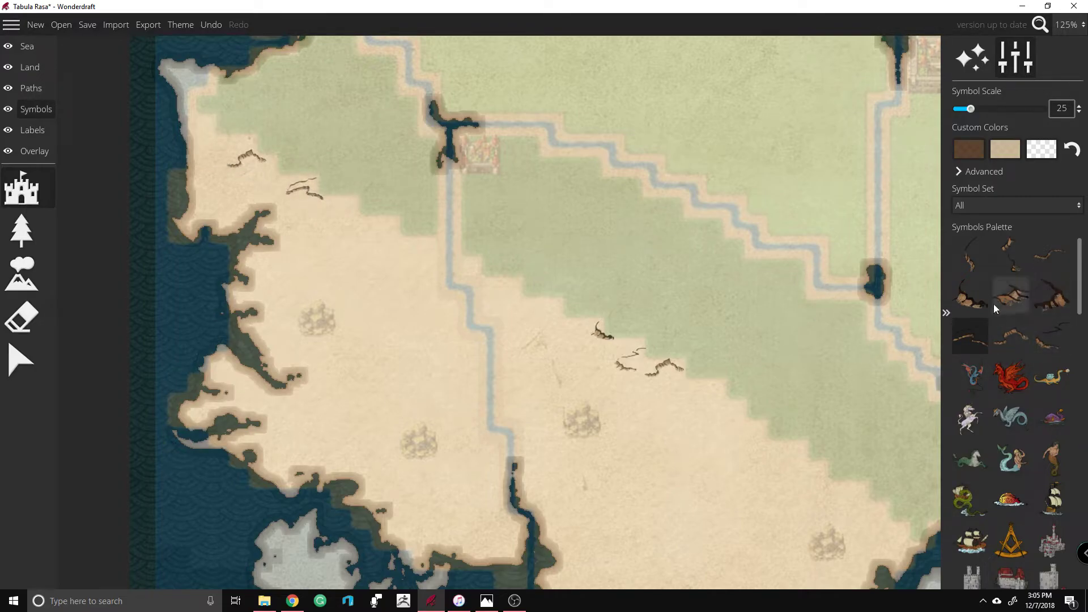
# Step: Extend the central cliff line southeast along the desert border with a short curled cliff and a long wavy cliff
pyautogui.click(978, 307)
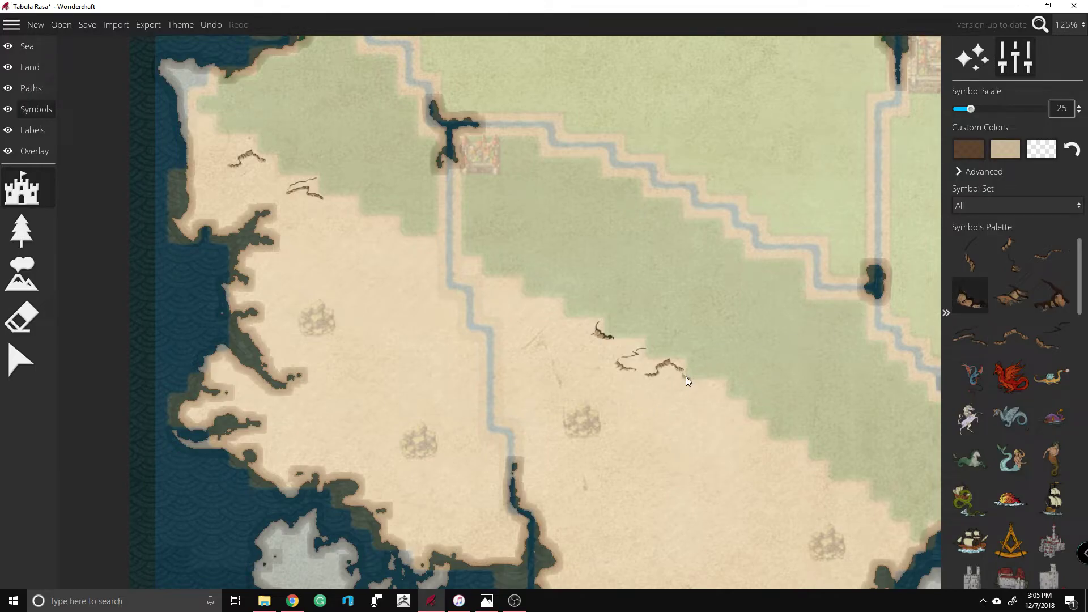
pyautogui.click(1058, 268)
pyautogui.click(721, 382)
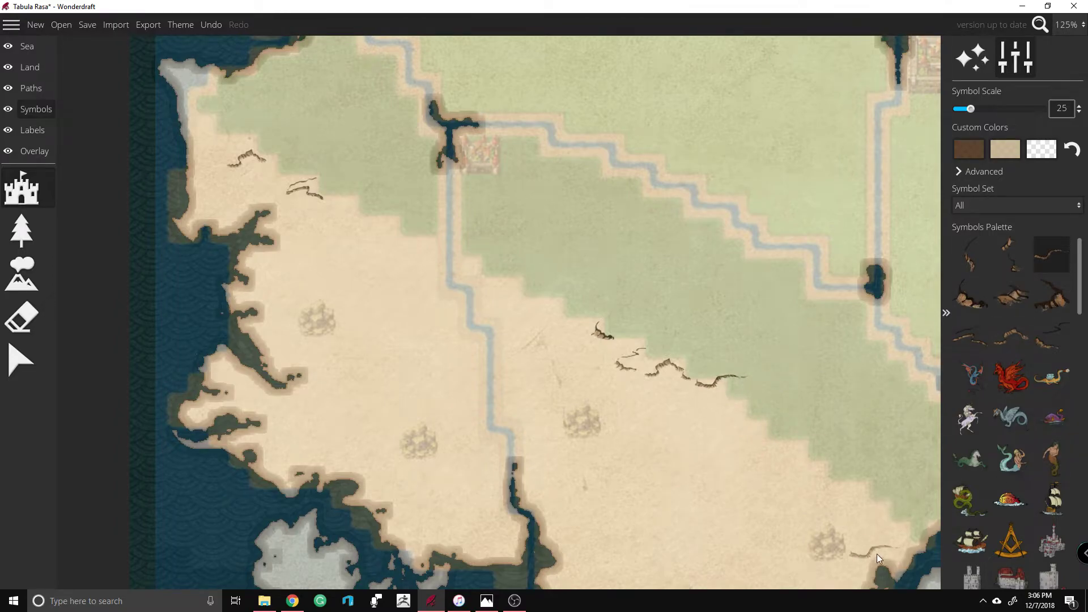
# Step: Place two upright cliffs and a wavy cliff along the southeastern stretch of the desert border
pyautogui.moveTo(919, 580)
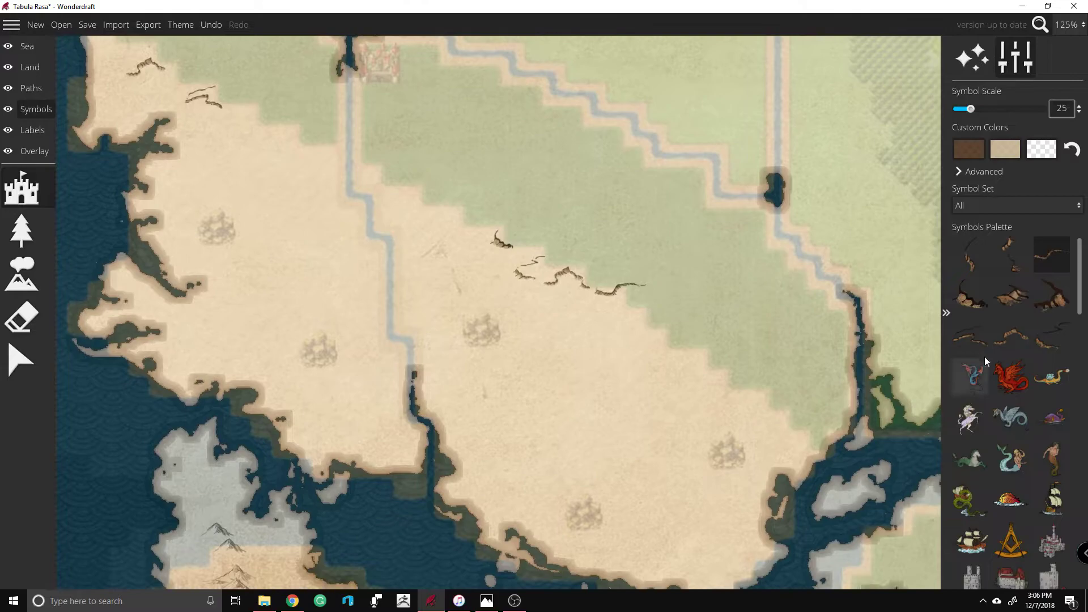
pyautogui.click(1021, 301)
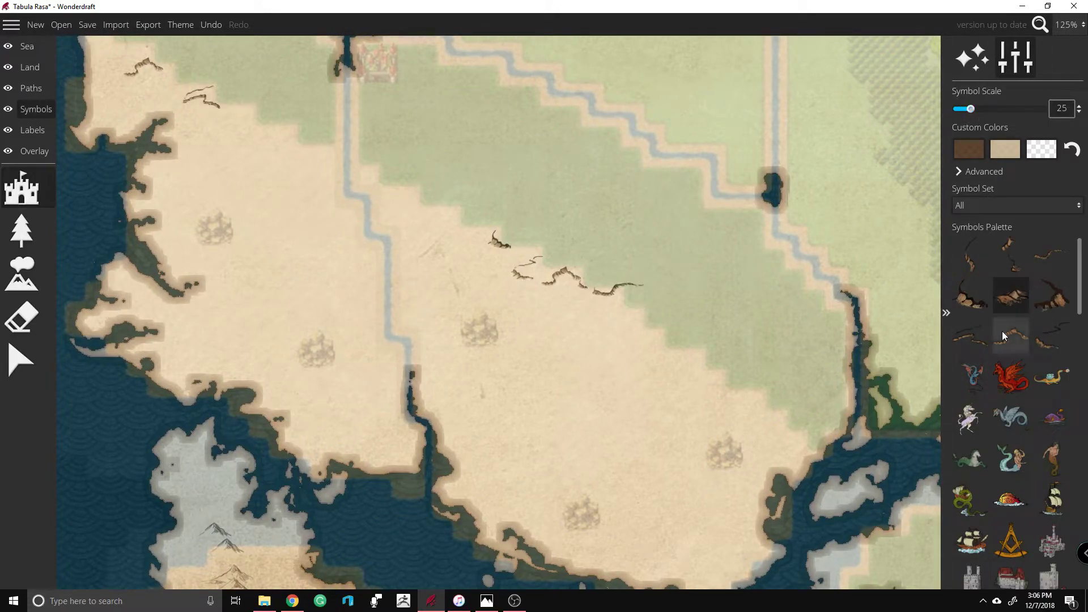
pyautogui.click(960, 264)
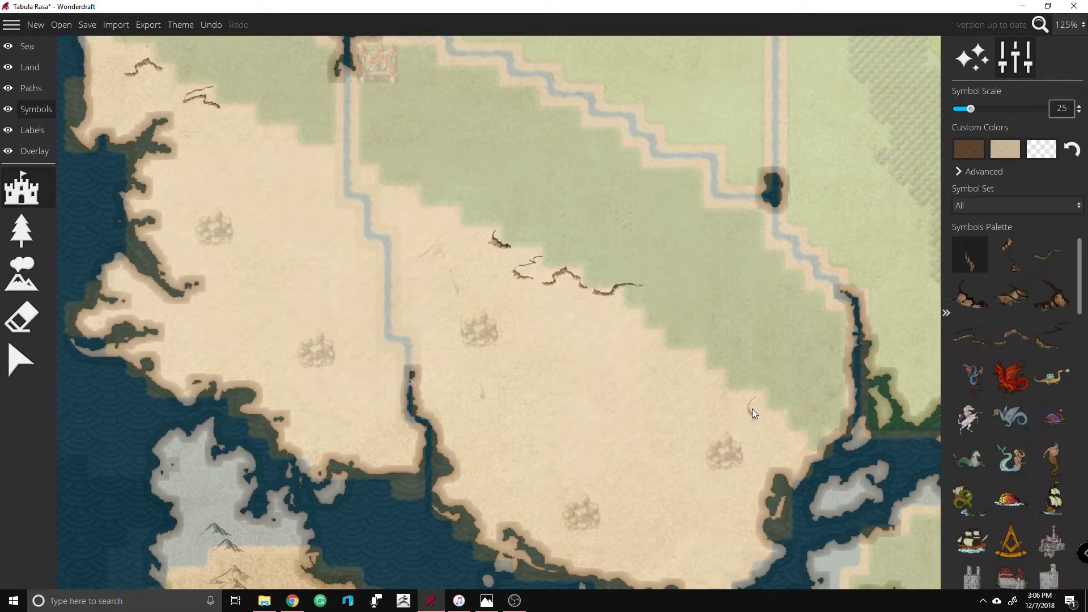
pyautogui.click(1006, 252)
pyautogui.click(741, 399)
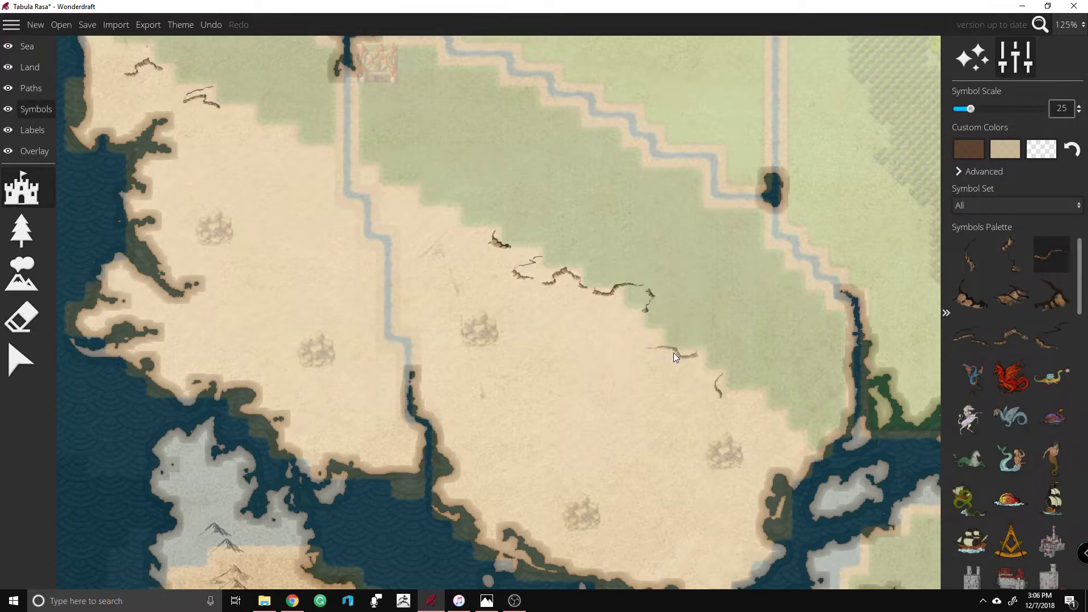
# Step: Try placing a double-line cliff on the desert border northwest of the short curled cliff
pyautogui.click(1008, 298)
pyautogui.click(957, 324)
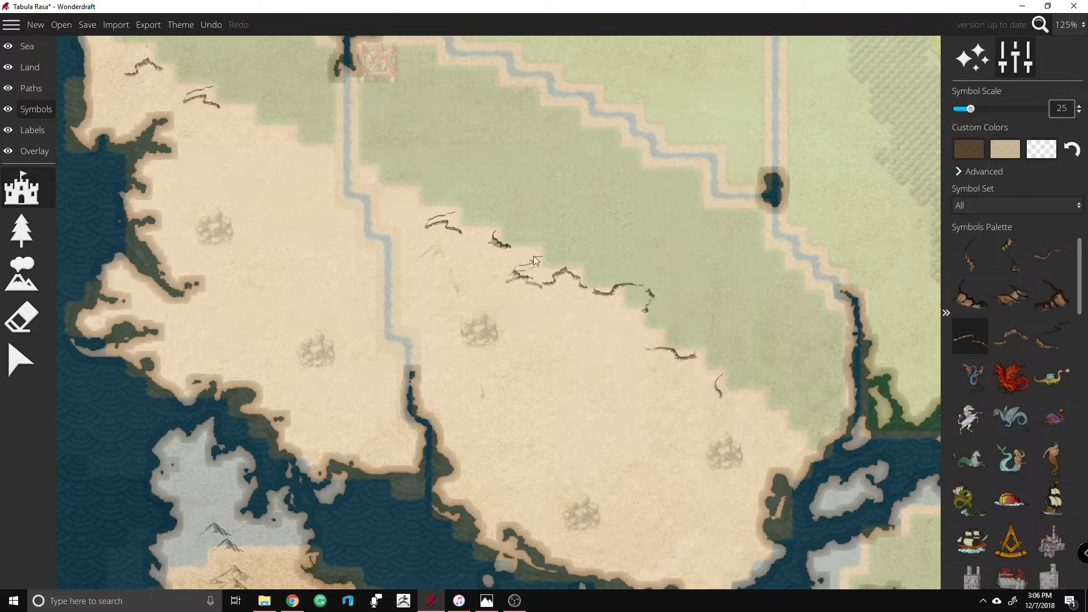
pyautogui.scroll(4, 373, 192)
pyautogui.scroll(10, 424, 197)
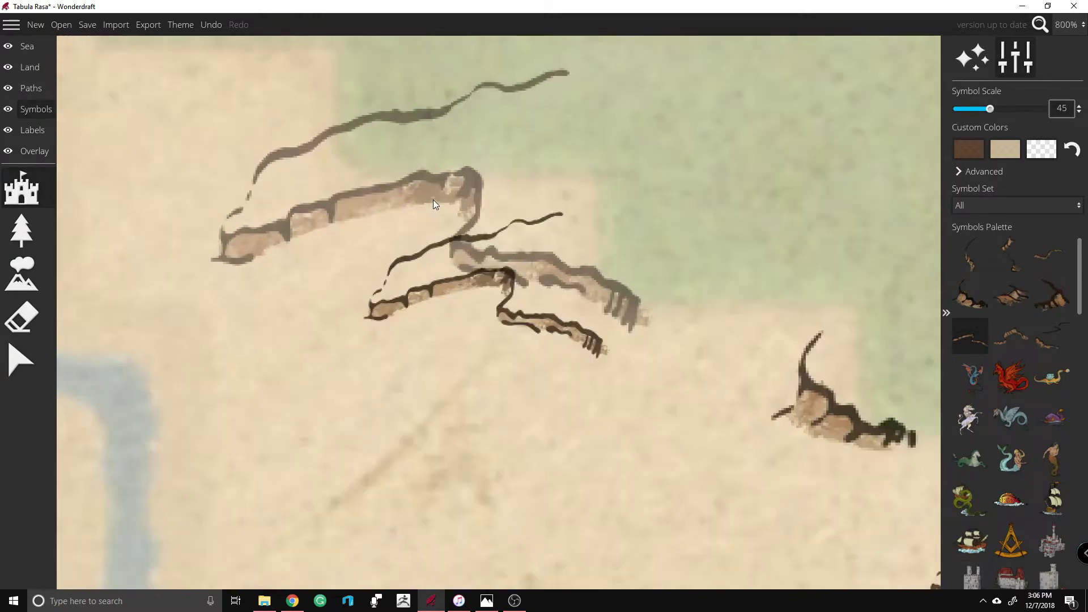
pyautogui.hotkey('ctrl', 'z')
# Step: Set the symbol scale to 20 and place an arched cliff beside the southeasternmost upright cliff on the desert border
pyautogui.scroll(-7, 506, 219)
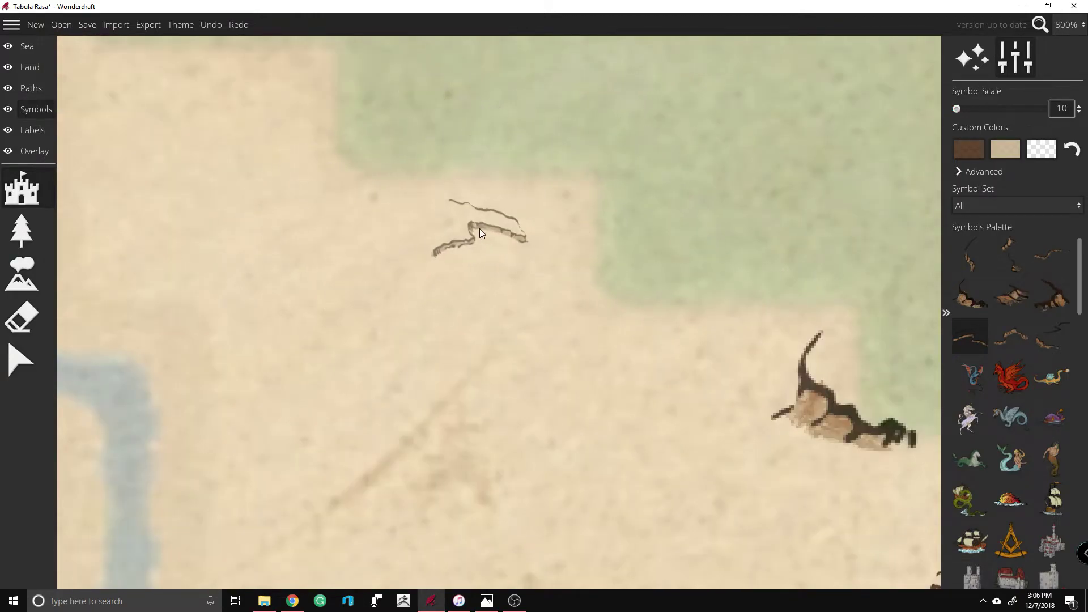
pyautogui.scroll(-10, 479, 229)
pyautogui.scroll(2, 747, 355)
pyautogui.scroll(3, 757, 375)
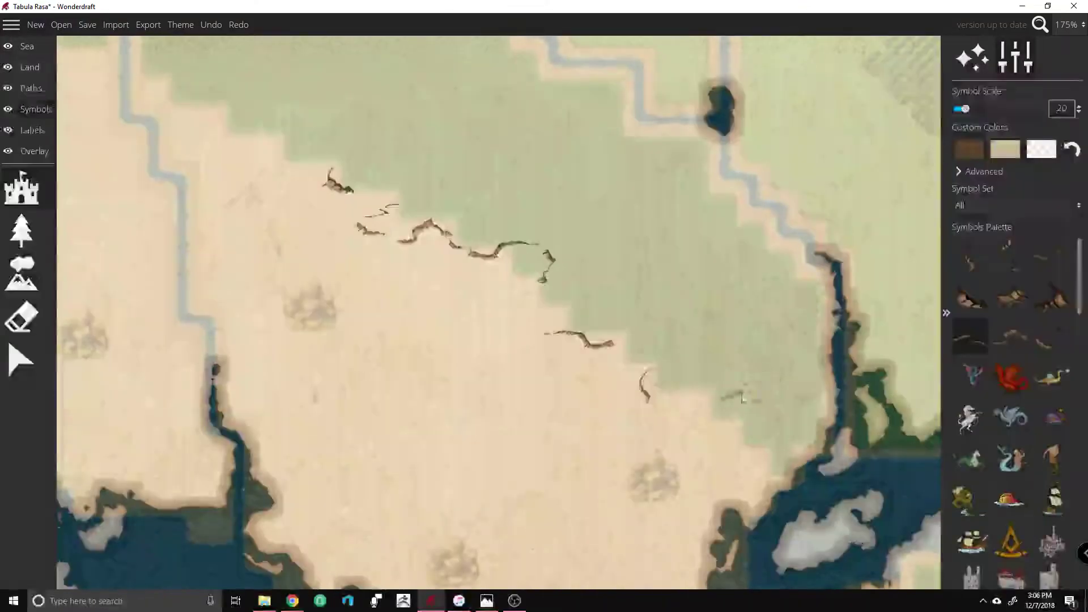
pyautogui.click(1034, 342)
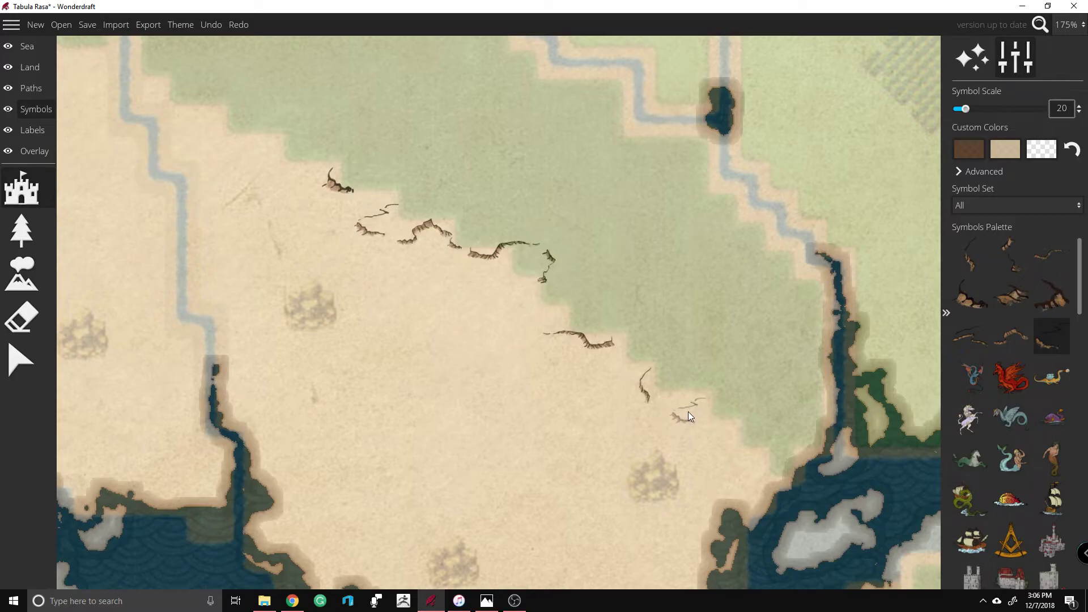
pyautogui.click(995, 336)
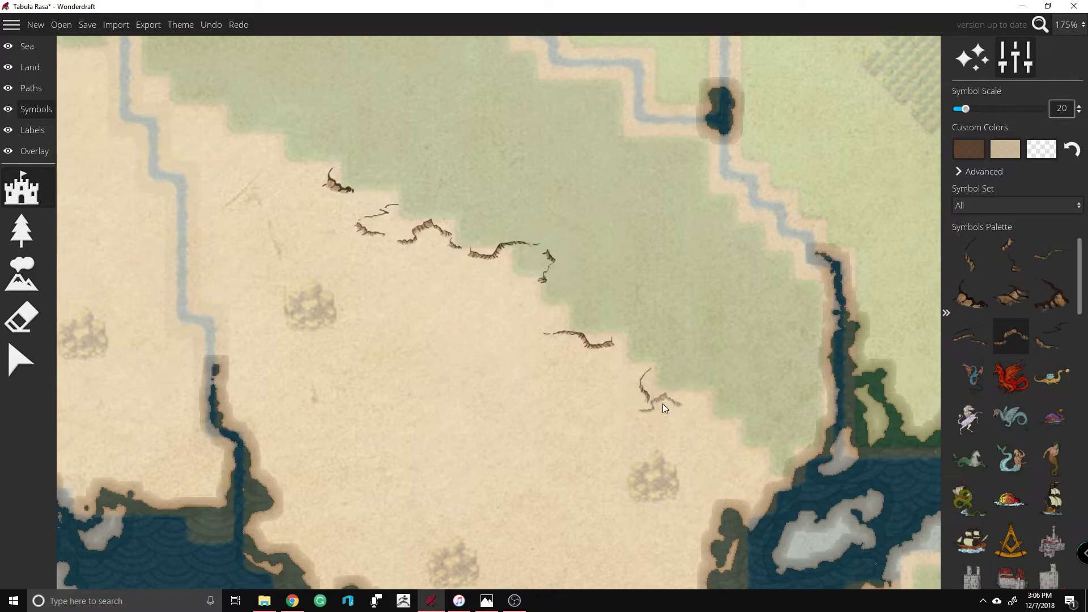
pyautogui.click(676, 403)
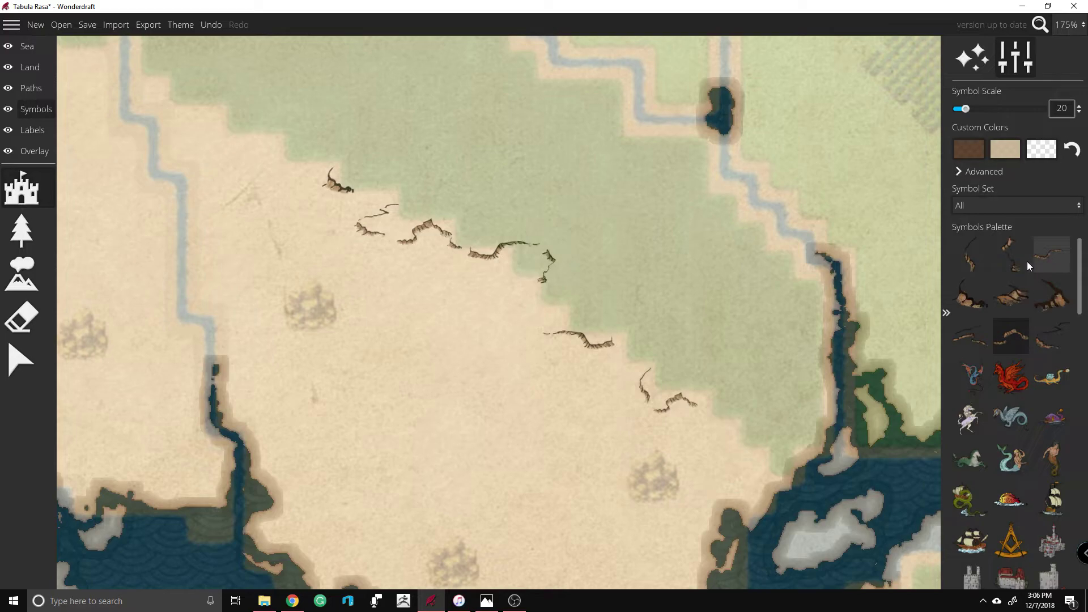
# Step: Undo all the cliff symbols placed along the desert border
pyautogui.click(979, 267)
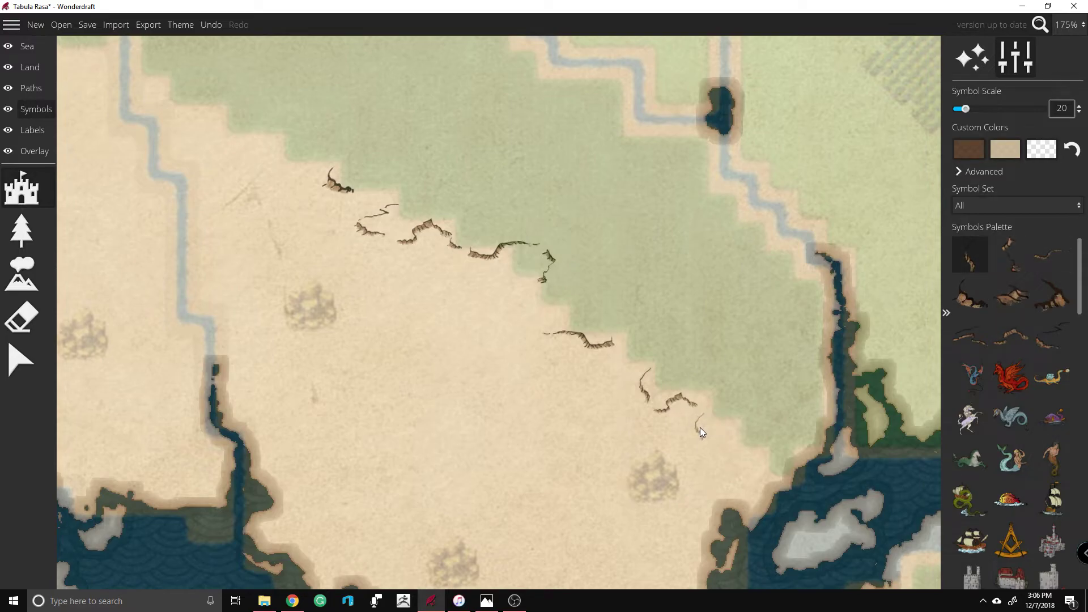
pyautogui.scroll(-1, 710, 354)
pyautogui.scroll(-1, 710, 354)
pyautogui.scroll(-4, 711, 354)
pyautogui.scroll(2, 396, 192)
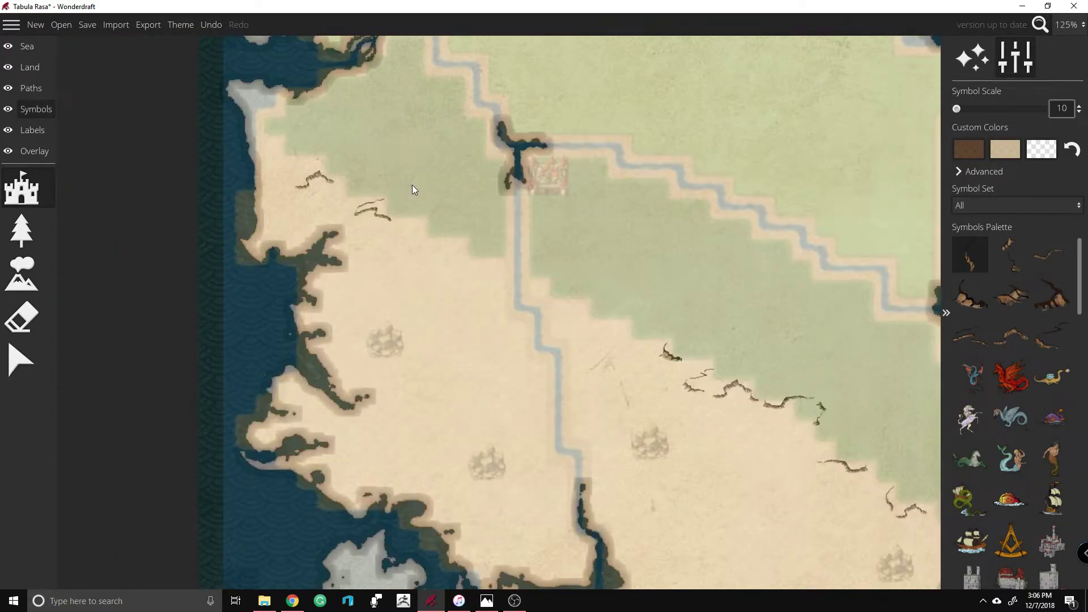
pyautogui.hotkey('ctrl', 'z')
pyautogui.hotkey('ctrl', 'z')
pyautogui.hotkey('ctrl', 'z')
pyautogui.hotkey('ctrl', 'z')
pyautogui.hotkey('ctrl', 'z')
pyautogui.hotkey('ctrl', 'z')
pyautogui.hotkey('ctrl', 'z')
pyautogui.hotkey('ctrl', 'z')
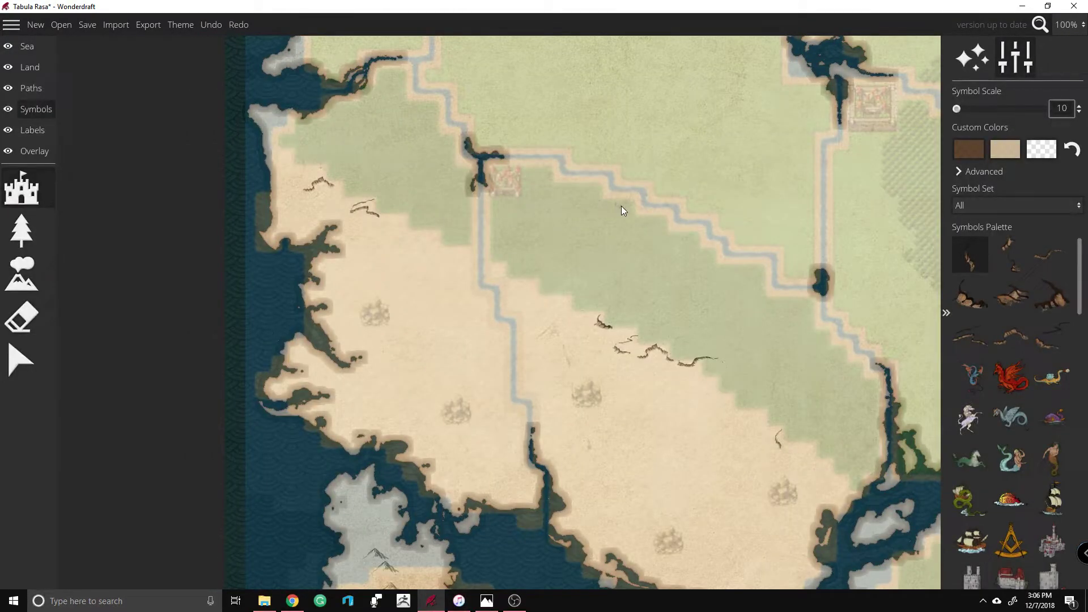
pyautogui.hotkey('ctrl', 'z')
pyautogui.hotkey('ctrl', 'z')
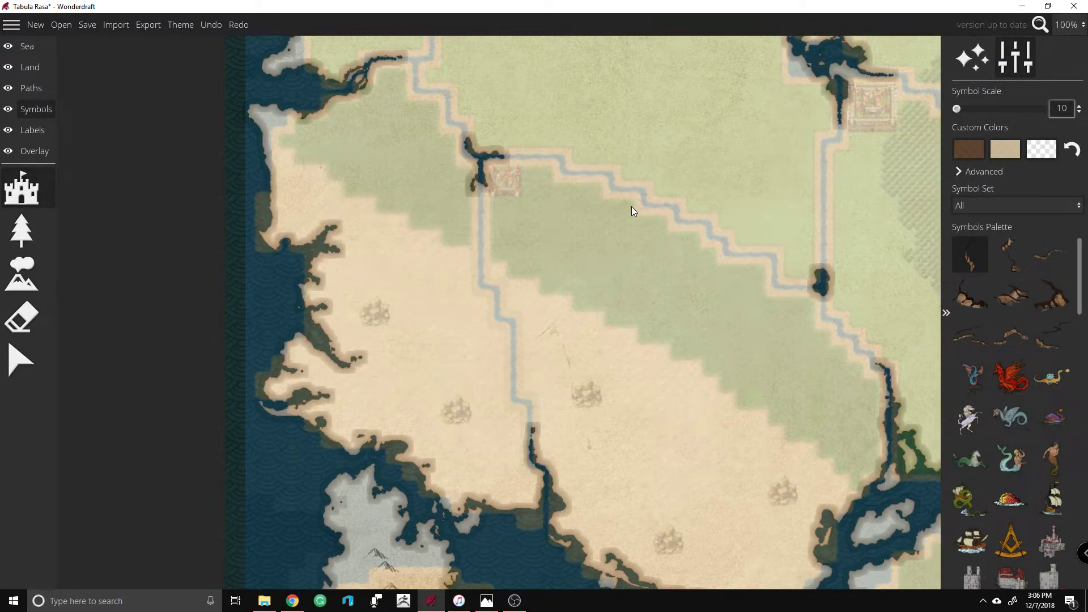
pyautogui.scroll(-2, 565, 247)
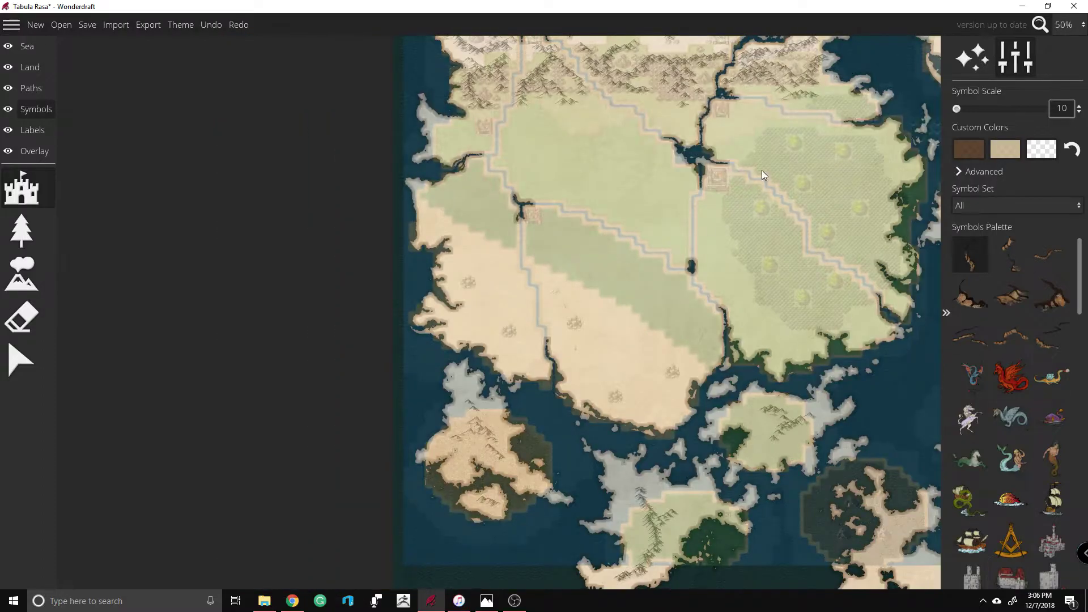
pyautogui.scroll(1, 732, 126)
pyautogui.scroll(-1, 731, 131)
pyautogui.scroll(2, 730, 150)
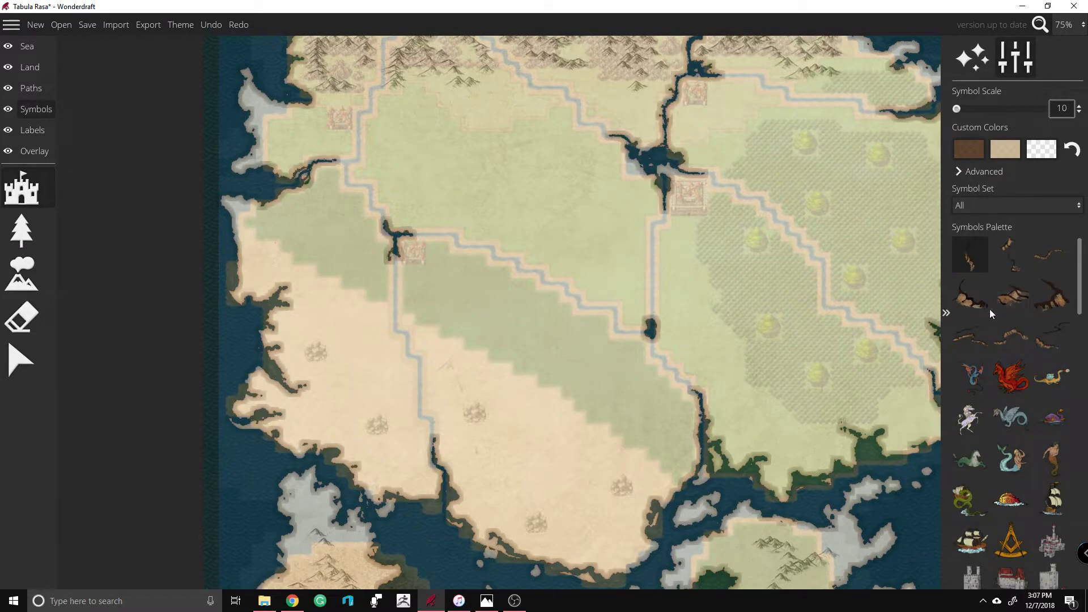
# Step: Try placing a small two-part upright cliff on the desert border east of the river, then undo it
pyautogui.scroll(-10, 1000, 387)
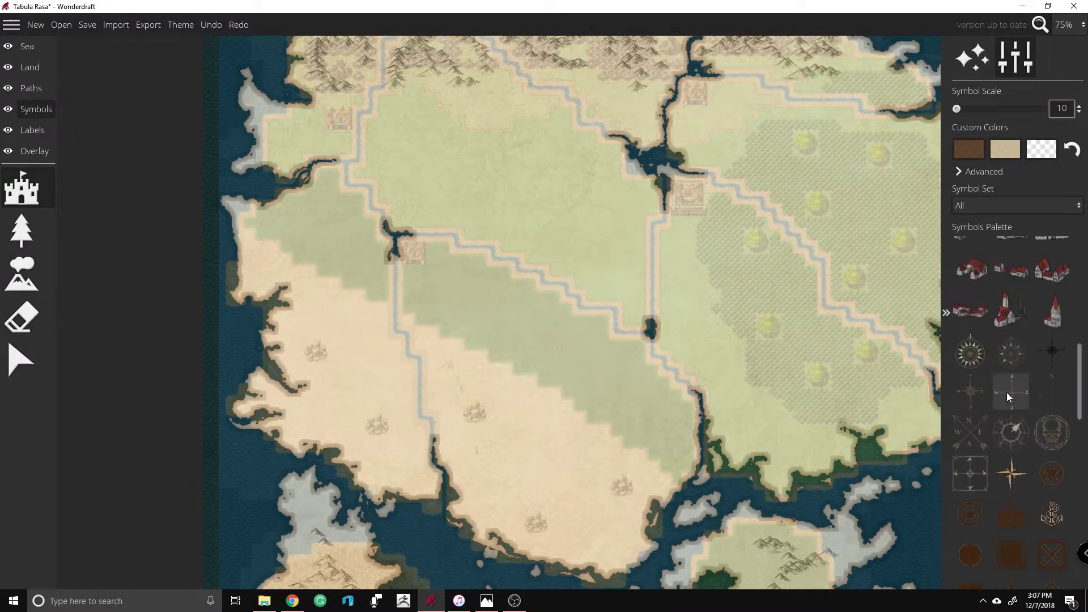
pyautogui.scroll(-5, 1077, 442)
pyautogui.scroll(15, 1084, 458)
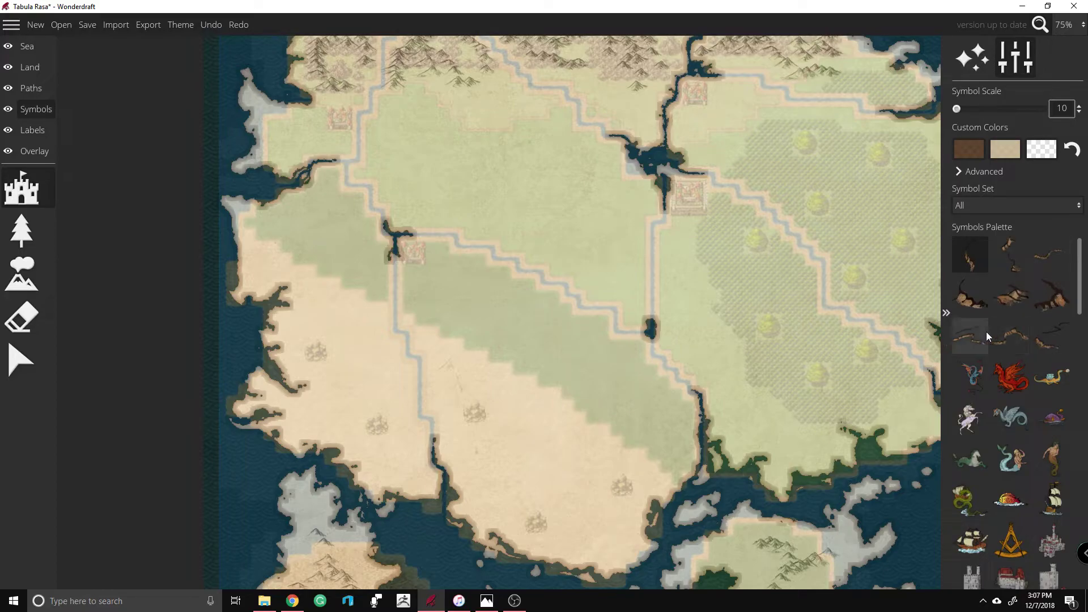
pyautogui.click(985, 337)
pyautogui.scroll(8, 456, 360)
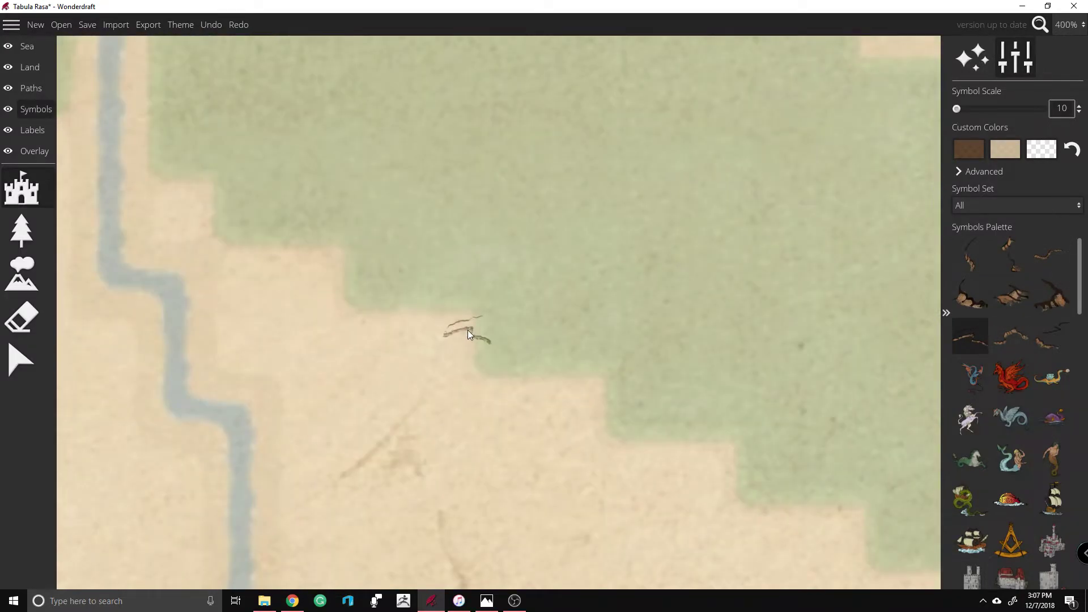
pyautogui.click(986, 256)
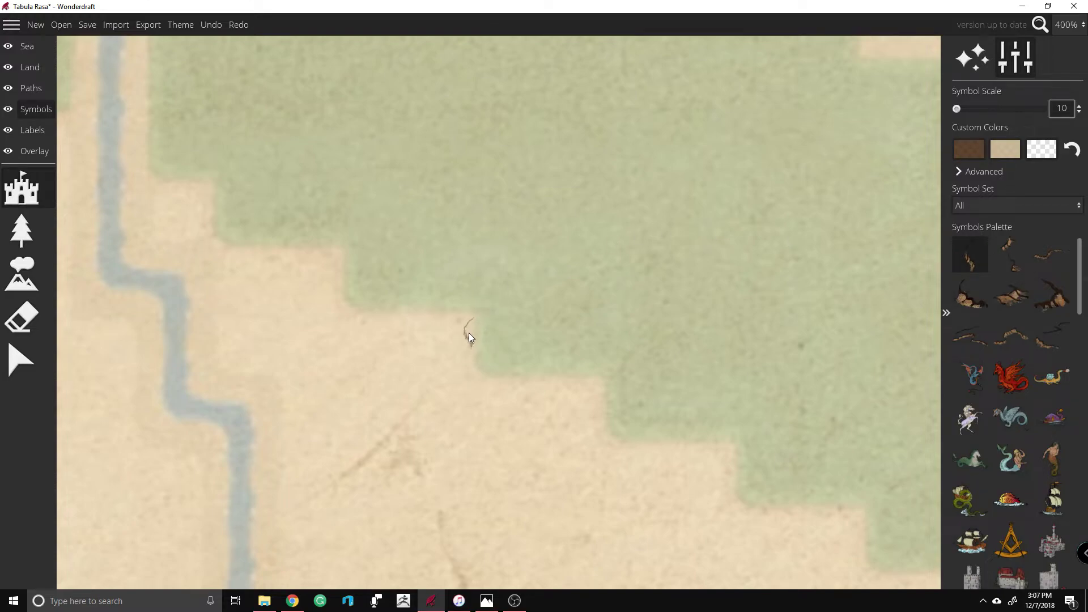
pyautogui.click(1015, 259)
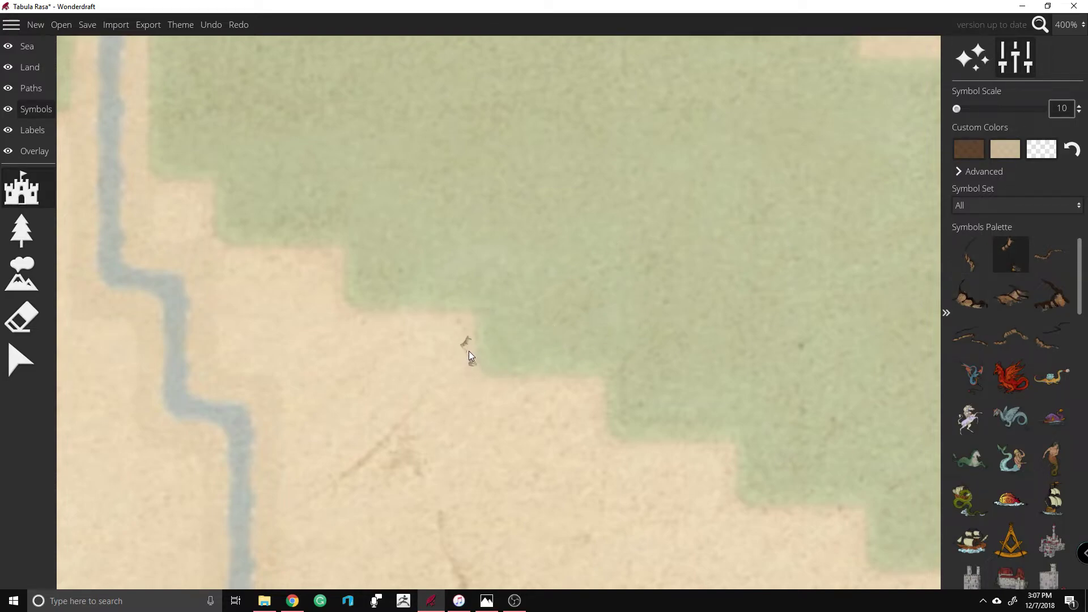
pyautogui.click(473, 339)
pyautogui.hotkey('ctrl', 'z')
pyautogui.scroll(-5, 620, 323)
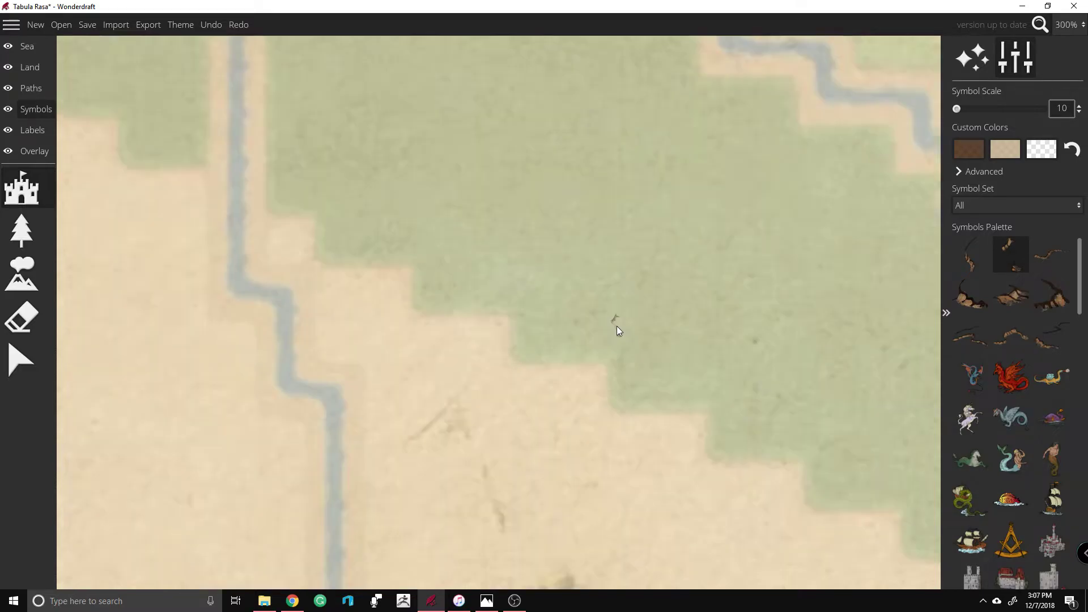
# Step: Switch to placing trees, choose the leafy green tree symbol, and set its symbol scale to 55
pyautogui.scroll(3, 766, 92)
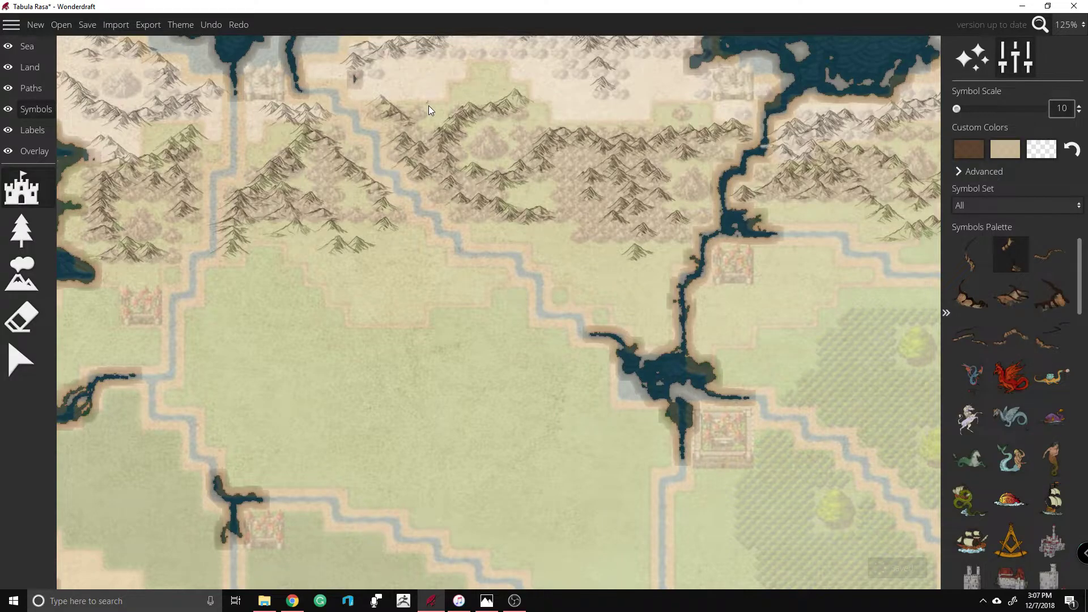
pyautogui.scroll(-3, 431, 131)
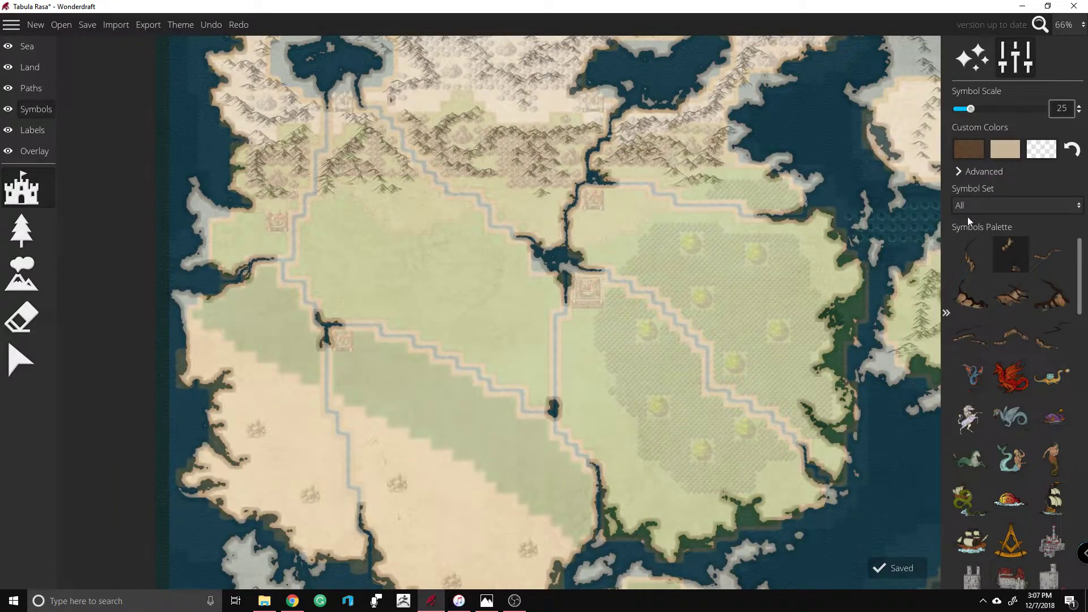
pyautogui.click(30, 232)
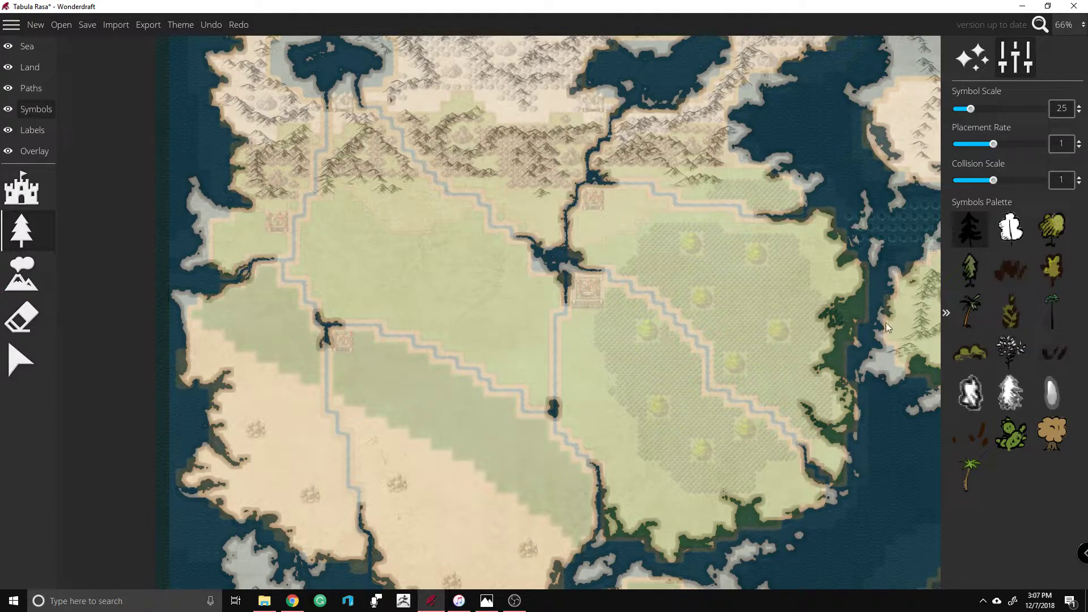
pyautogui.click(1059, 230)
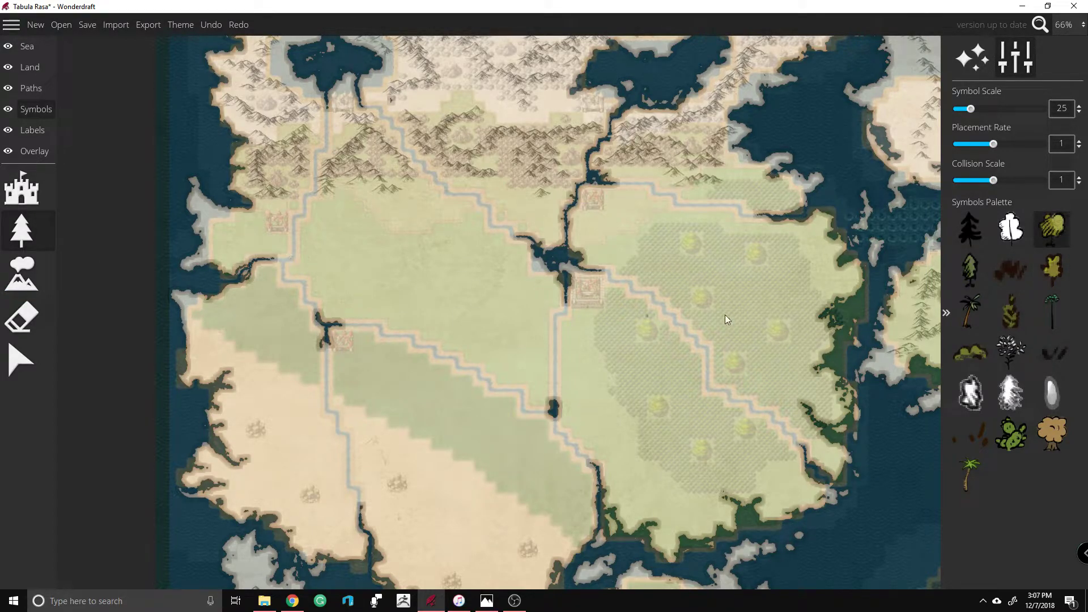
pyautogui.moveTo(975, 109); pyautogui.dragTo(994, 109)
pyautogui.scroll(1, 642, 236)
pyautogui.scroll(5, 662, 236)
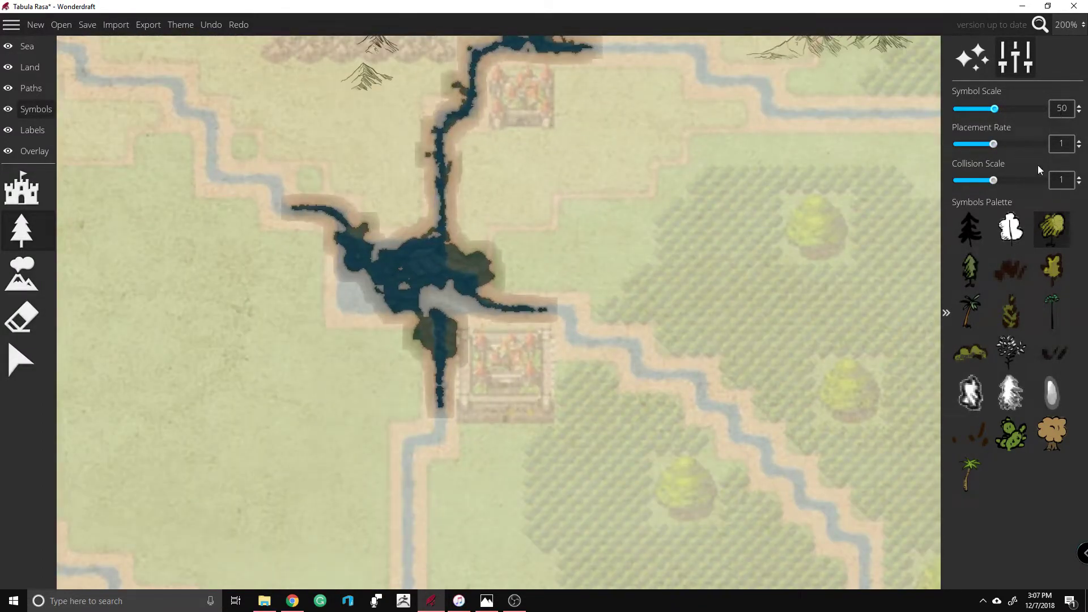
pyautogui.click(1051, 226)
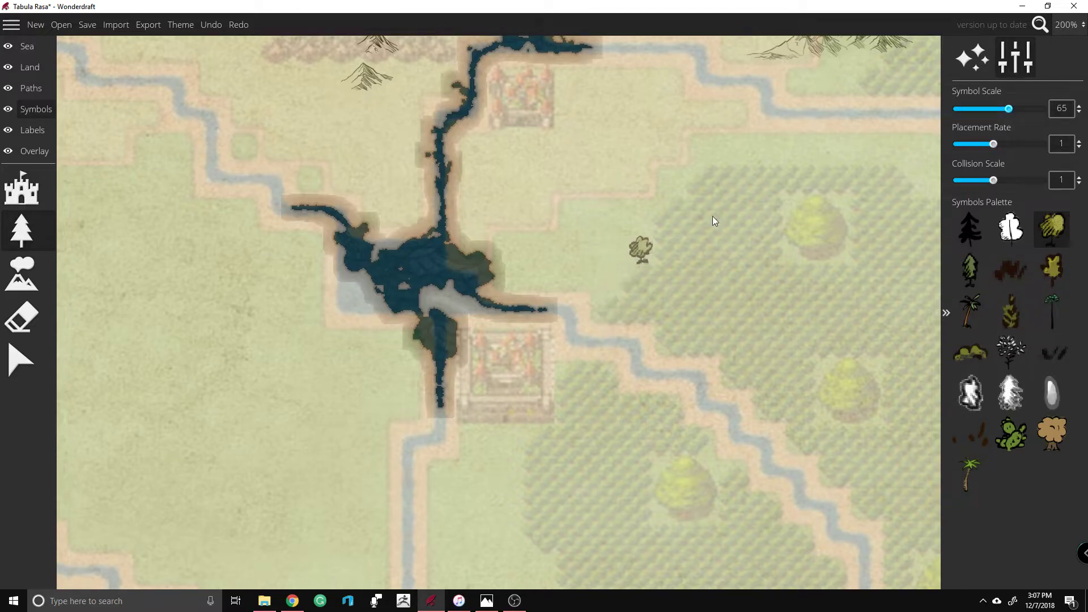
pyautogui.moveTo(1008, 110); pyautogui.dragTo(998, 109)
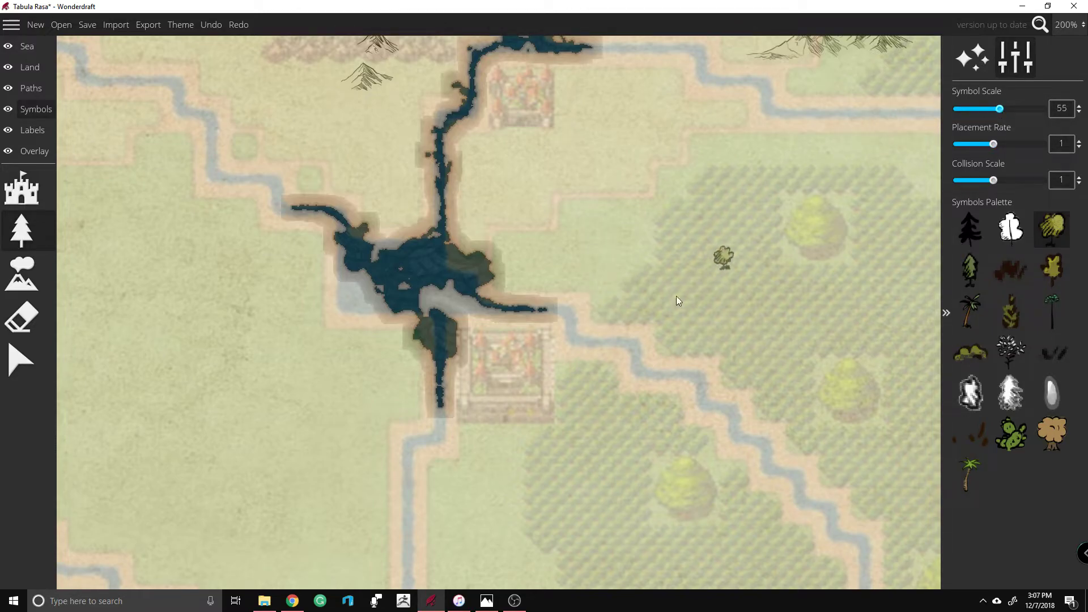
# Step: Outline the large forest area northeast of the river with trees, following its edge on the reference map
pyautogui.click(615, 310)
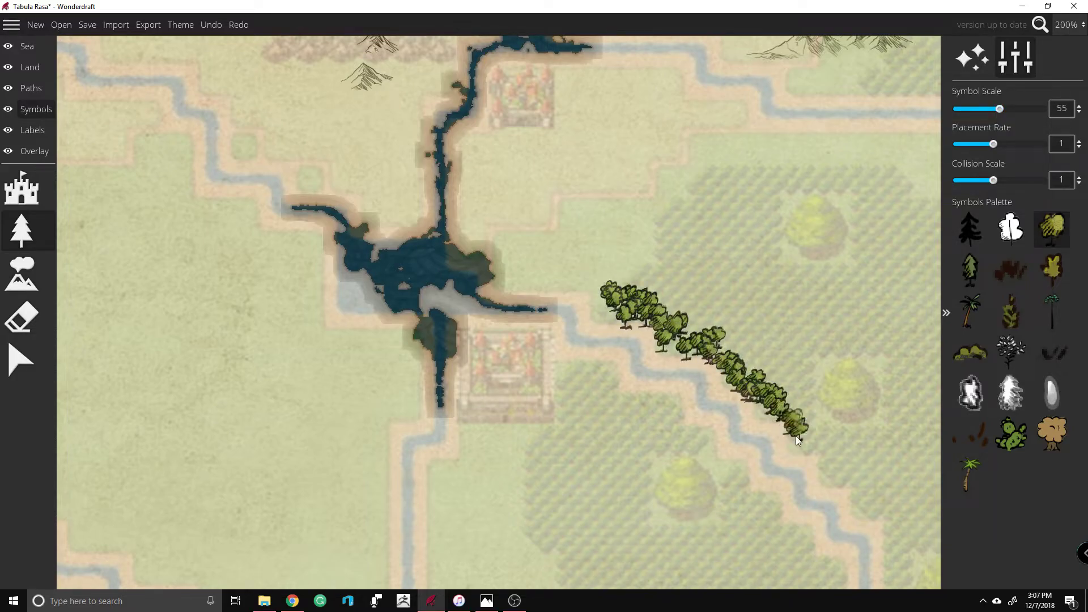
pyautogui.moveTo(841, 487); pyautogui.dragTo(884, 462)
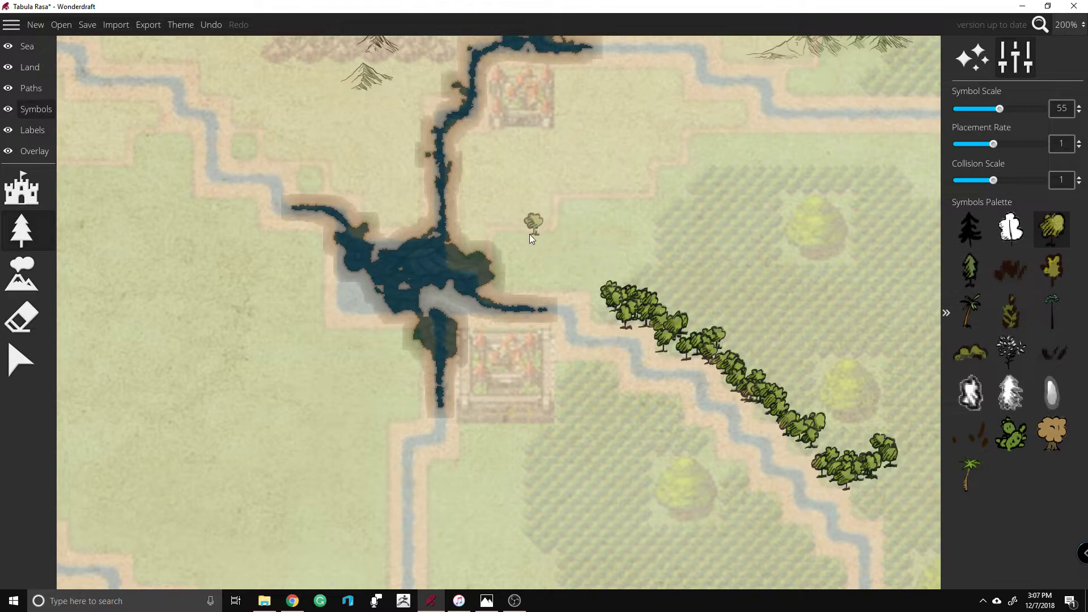
pyautogui.scroll(-5, 510, 243)
pyautogui.scroll(2, 709, 336)
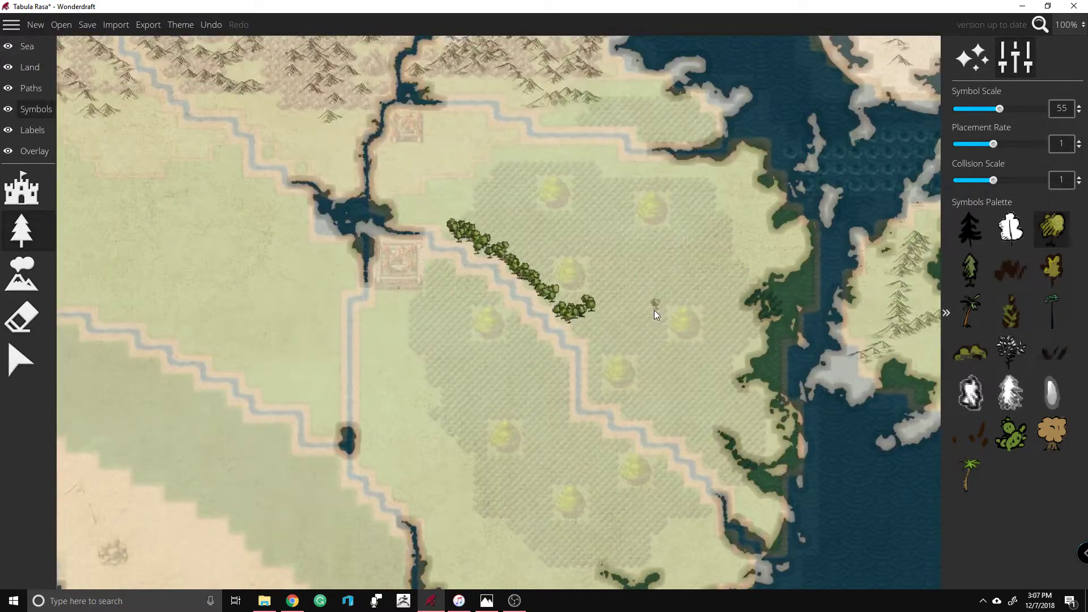
pyautogui.scroll(-1, 658, 306)
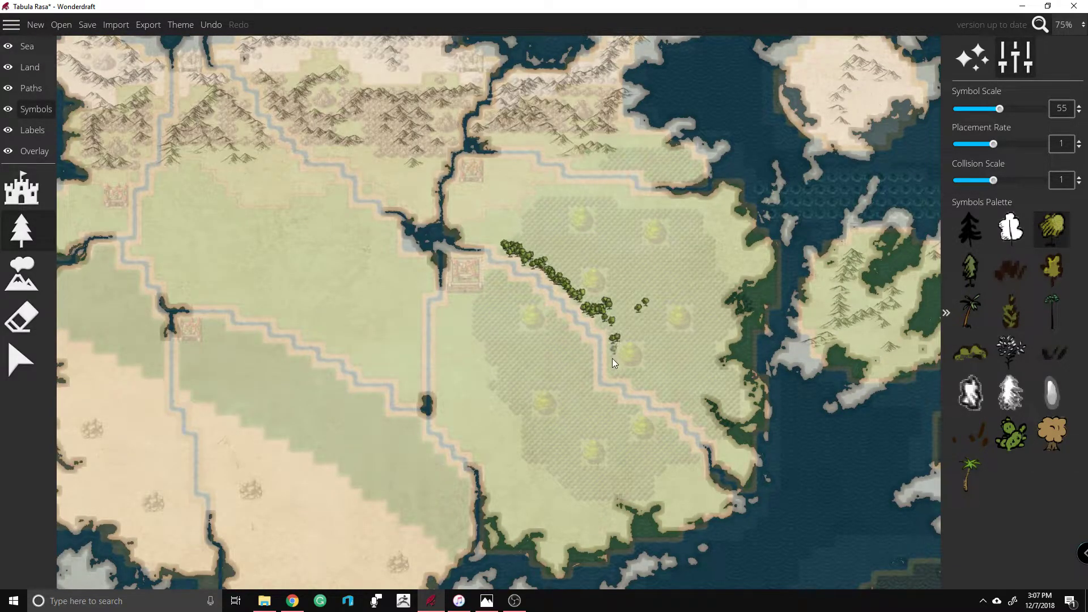
pyautogui.moveTo(675, 403)
pyautogui.mouseDown()
pyautogui.moveTo(725, 435)
pyautogui.moveTo(702, 392)
pyautogui.moveTo(723, 389)
pyautogui.moveTo(737, 409)
pyautogui.moveTo(732, 377)
pyautogui.moveTo(711, 363)
pyautogui.moveTo(730, 327)
pyautogui.moveTo(714, 296)
pyautogui.moveTo(723, 282)
pyautogui.moveTo(715, 230)
pyautogui.moveTo(623, 197)
pyautogui.mouseUp()
pyautogui.moveTo(527, 214); pyautogui.dragTo(512, 237)
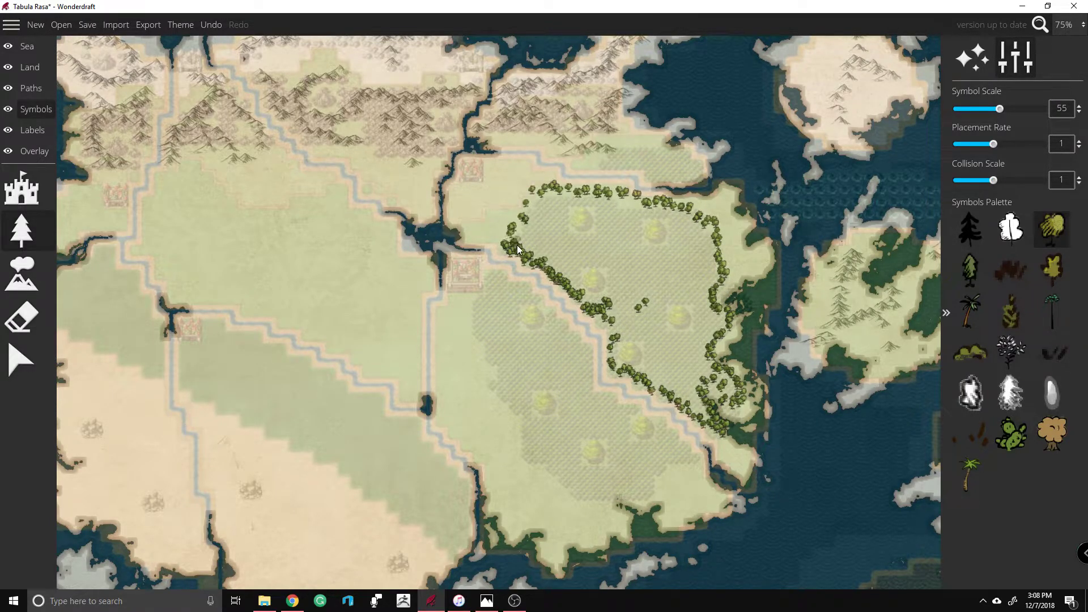
# Step: Outline the forest southwest of the river and the small forest patch on the northeastern peninsula with trees
pyautogui.moveTo(490, 282); pyautogui.dragTo(457, 275)
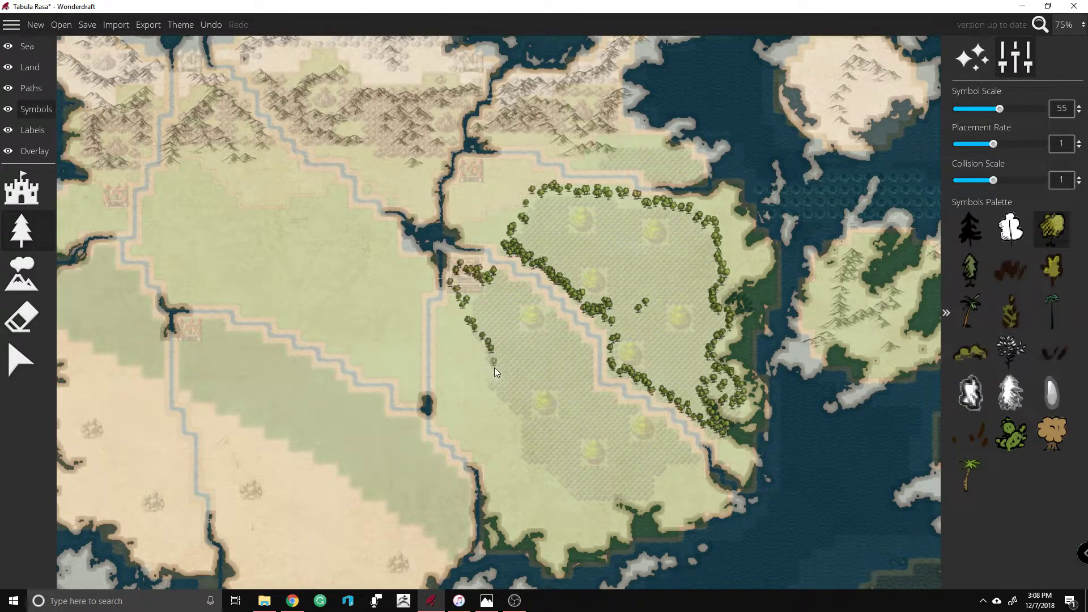
pyautogui.moveTo(521, 433)
pyautogui.mouseDown()
pyautogui.moveTo(520, 461)
pyautogui.moveTo(586, 504)
pyautogui.moveTo(613, 486)
pyautogui.moveTo(654, 496)
pyautogui.moveTo(676, 465)
pyautogui.moveTo(672, 439)
pyautogui.moveTo(625, 407)
pyautogui.moveTo(590, 328)
pyautogui.moveTo(520, 285)
pyautogui.mouseUp()
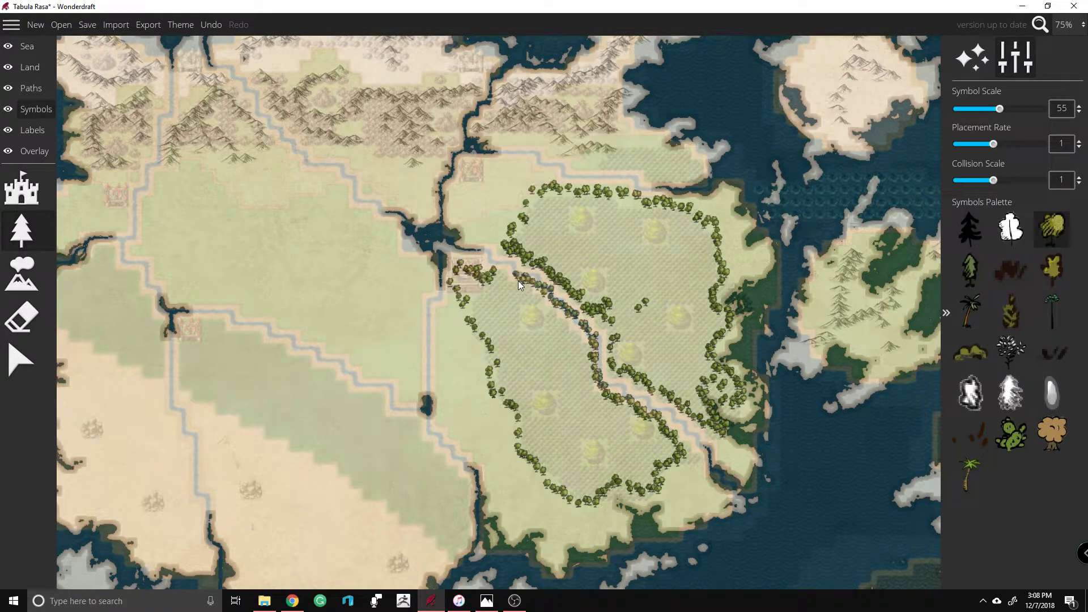
pyautogui.moveTo(628, 152)
pyautogui.mouseDown()
pyautogui.moveTo(608, 162)
pyautogui.moveTo(623, 176)
pyautogui.moveTo(679, 174)
pyautogui.mouseUp()
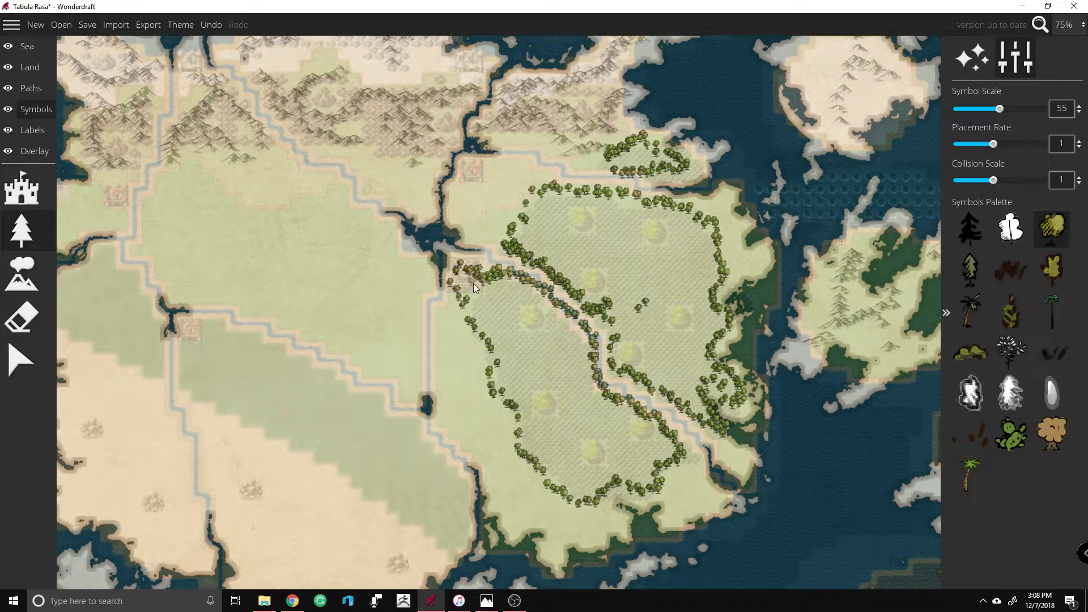
# Step: Set the placement rate to 1.8 and fill the outlined forest southwest of the river densely with trees
pyautogui.moveTo(467, 294); pyautogui.dragTo(491, 296)
pyautogui.moveTo(992, 145); pyautogui.dragTo(1033, 144)
pyautogui.moveTo(521, 335)
pyautogui.mouseDown()
pyautogui.moveTo(503, 356)
pyautogui.moveTo(513, 291)
pyautogui.moveTo(484, 288)
pyautogui.moveTo(492, 329)
pyautogui.moveTo(512, 342)
pyautogui.moveTo(547, 338)
pyautogui.moveTo(515, 358)
pyautogui.moveTo(521, 455)
pyautogui.moveTo(565, 479)
pyautogui.moveTo(591, 440)
pyautogui.mouseUp()
pyautogui.moveTo(628, 474)
pyautogui.mouseDown()
pyautogui.moveTo(668, 465)
pyautogui.moveTo(671, 446)
pyautogui.moveTo(585, 407)
pyautogui.moveTo(545, 370)
pyautogui.moveTo(542, 448)
pyautogui.moveTo(547, 433)
pyautogui.moveTo(561, 434)
pyautogui.moveTo(554, 472)
pyautogui.moveTo(574, 496)
pyautogui.moveTo(604, 483)
pyautogui.moveTo(586, 470)
pyautogui.mouseUp()
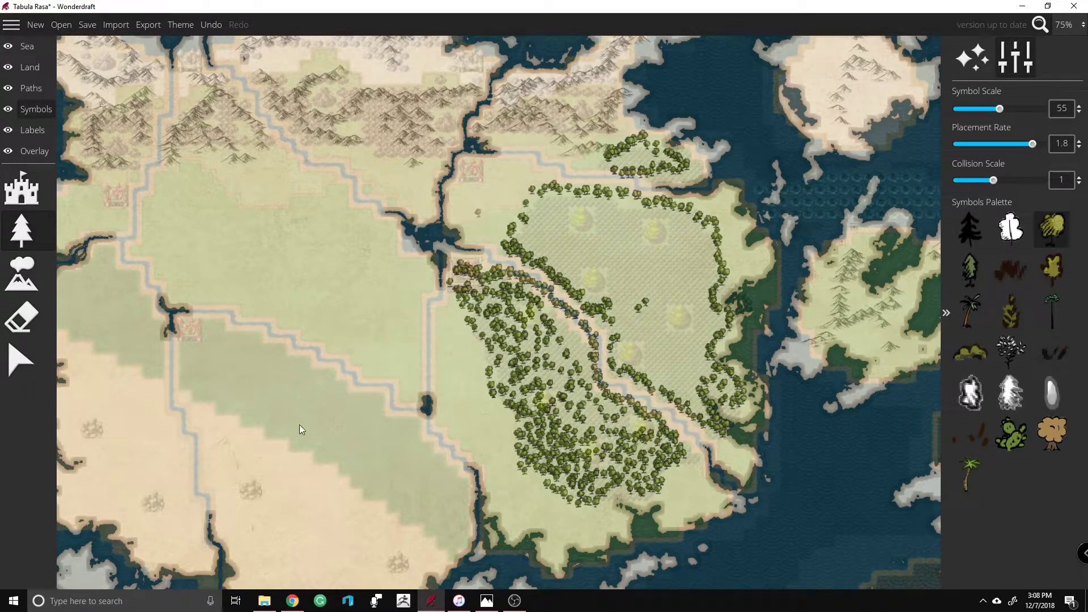
pyautogui.moveTo(508, 381)
pyautogui.mouseDown()
pyautogui.moveTo(519, 401)
pyautogui.moveTo(644, 420)
pyautogui.moveTo(638, 431)
pyautogui.moveTo(546, 380)
pyautogui.mouseUp()
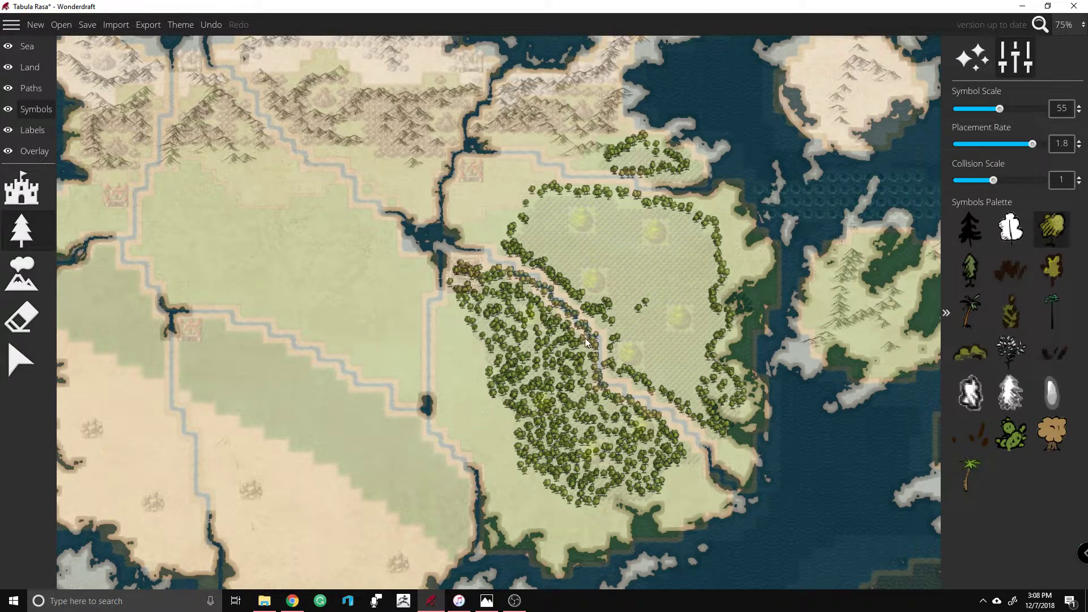
pyautogui.moveTo(533, 338)
pyautogui.mouseDown()
pyautogui.moveTo(521, 382)
pyautogui.moveTo(549, 366)
pyautogui.moveTo(528, 386)
pyautogui.moveTo(533, 401)
pyautogui.moveTo(617, 450)
pyautogui.moveTo(602, 466)
pyautogui.moveTo(614, 494)
pyautogui.moveTo(615, 481)
pyautogui.moveTo(558, 476)
pyautogui.moveTo(574, 495)
pyautogui.moveTo(553, 473)
pyautogui.moveTo(584, 458)
pyautogui.moveTo(594, 433)
pyautogui.mouseUp()
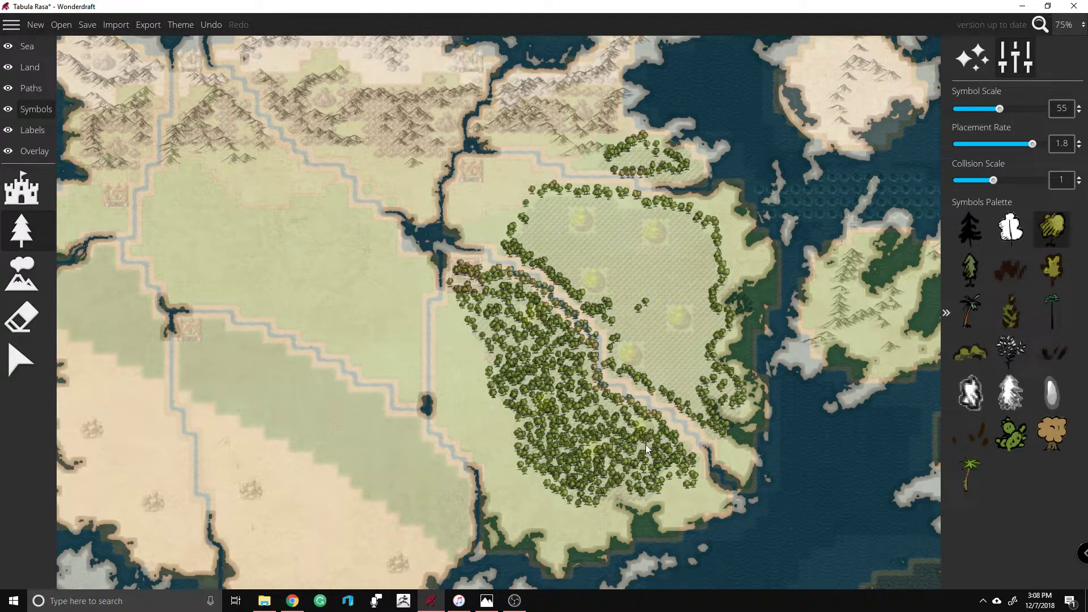
pyautogui.moveTo(609, 413); pyautogui.dragTo(580, 399)
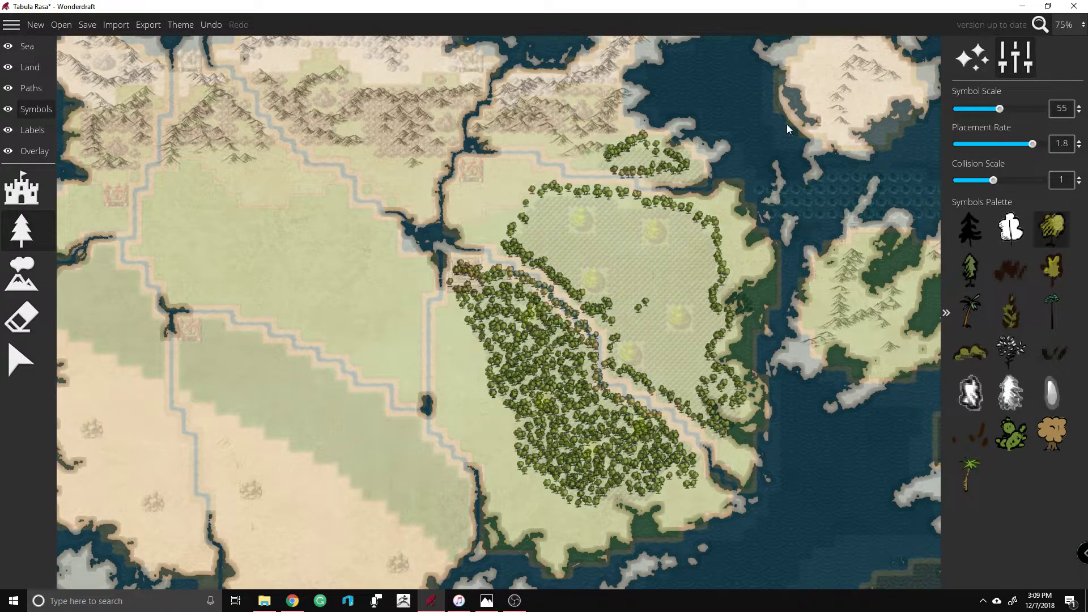
# Step: Fill the outlined forest northeast of the river and the small patch on the northeastern peninsula with trees
pyautogui.moveTo(556, 218)
pyautogui.mouseDown()
pyautogui.moveTo(593, 201)
pyautogui.moveTo(570, 197)
pyautogui.mouseUp()
pyautogui.moveTo(518, 244)
pyautogui.mouseDown()
pyautogui.moveTo(607, 209)
pyautogui.moveTo(597, 229)
pyautogui.moveTo(623, 224)
pyautogui.moveTo(616, 244)
pyautogui.moveTo(640, 215)
pyautogui.moveTo(591, 226)
pyautogui.moveTo(554, 264)
pyautogui.moveTo(614, 248)
pyautogui.moveTo(600, 275)
pyautogui.moveTo(617, 312)
pyautogui.moveTo(679, 260)
pyautogui.moveTo(704, 257)
pyautogui.moveTo(705, 358)
pyautogui.mouseUp()
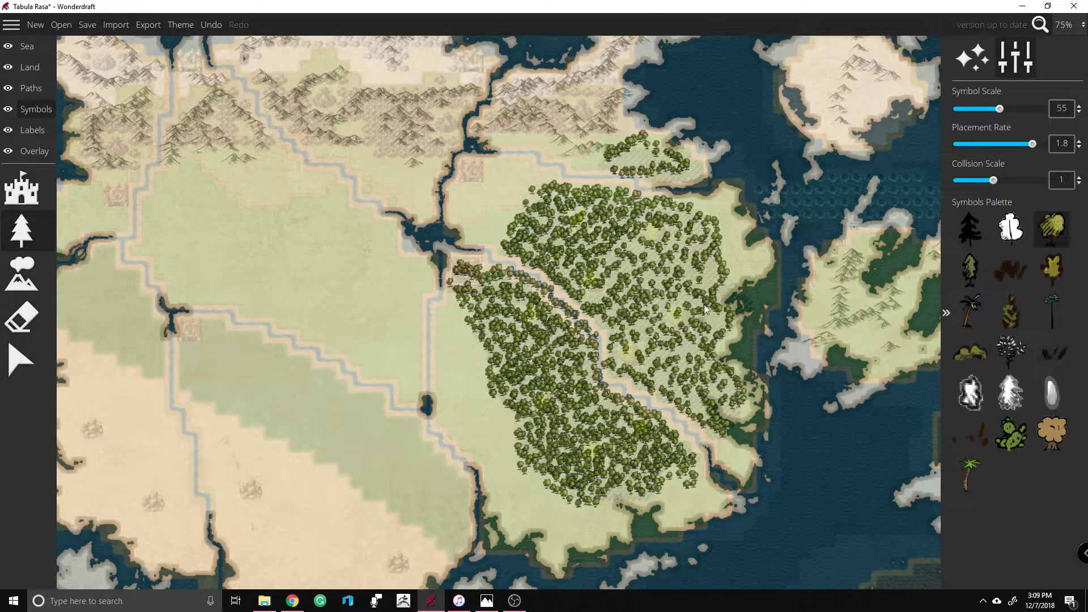
pyautogui.moveTo(640, 158); pyautogui.dragTo(611, 168)
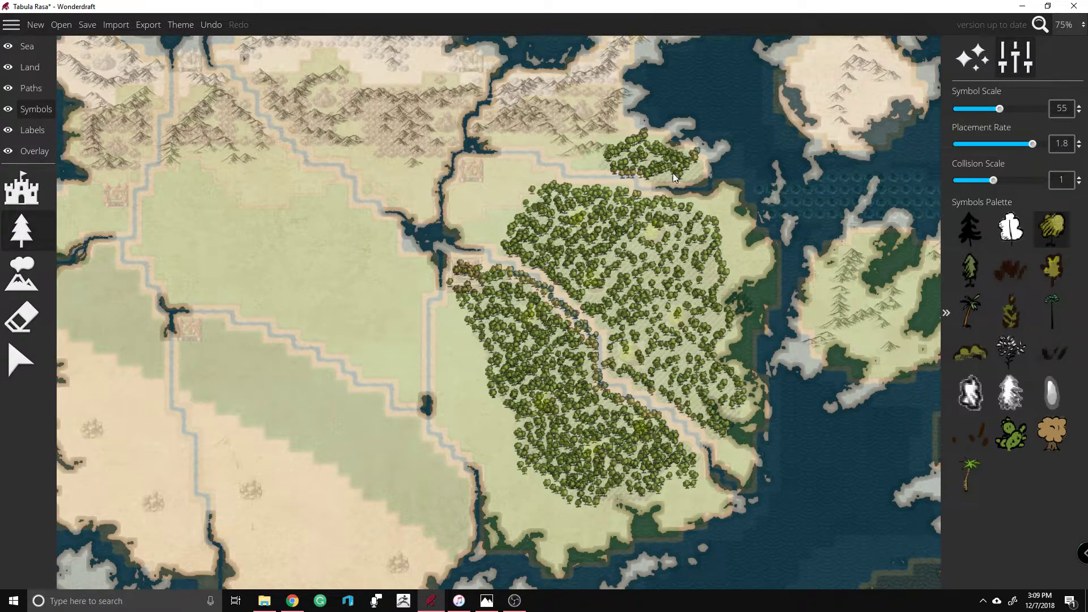
# Step: Thicken the southern part of the northeastern forest, undo the last tree stroke, and fill the gap beside the river bend
pyautogui.moveTo(586, 263)
pyautogui.mouseDown()
pyautogui.moveTo(644, 368)
pyautogui.moveTo(648, 324)
pyautogui.mouseUp()
pyautogui.moveTo(672, 384); pyautogui.dragTo(695, 416)
pyautogui.moveTo(642, 386); pyautogui.dragTo(672, 398)
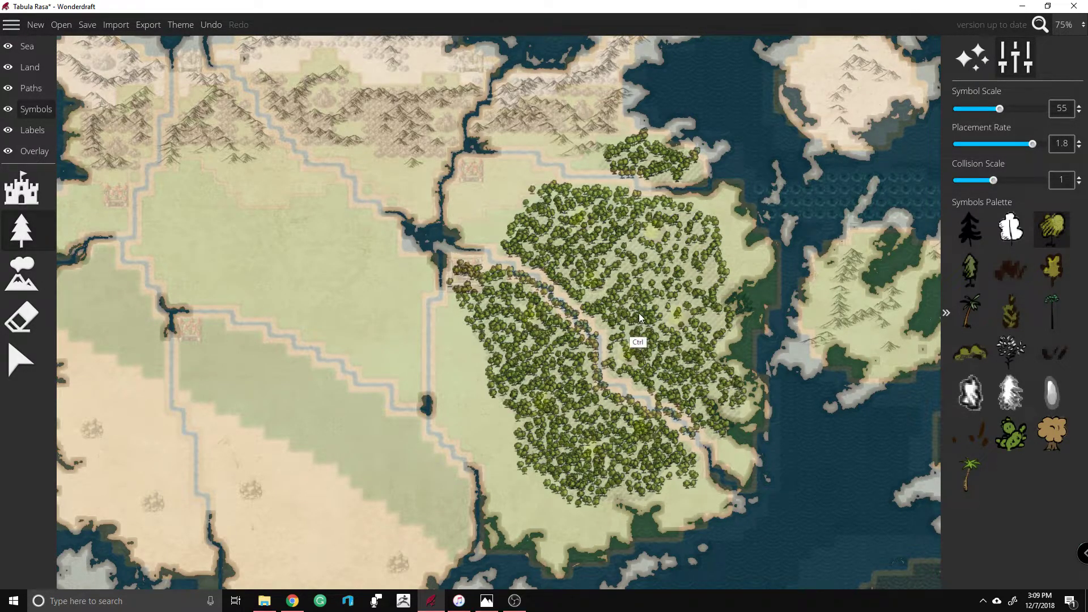
pyautogui.hotkey('ctrl', 'z')
pyautogui.moveTo(634, 344); pyautogui.dragTo(631, 372)
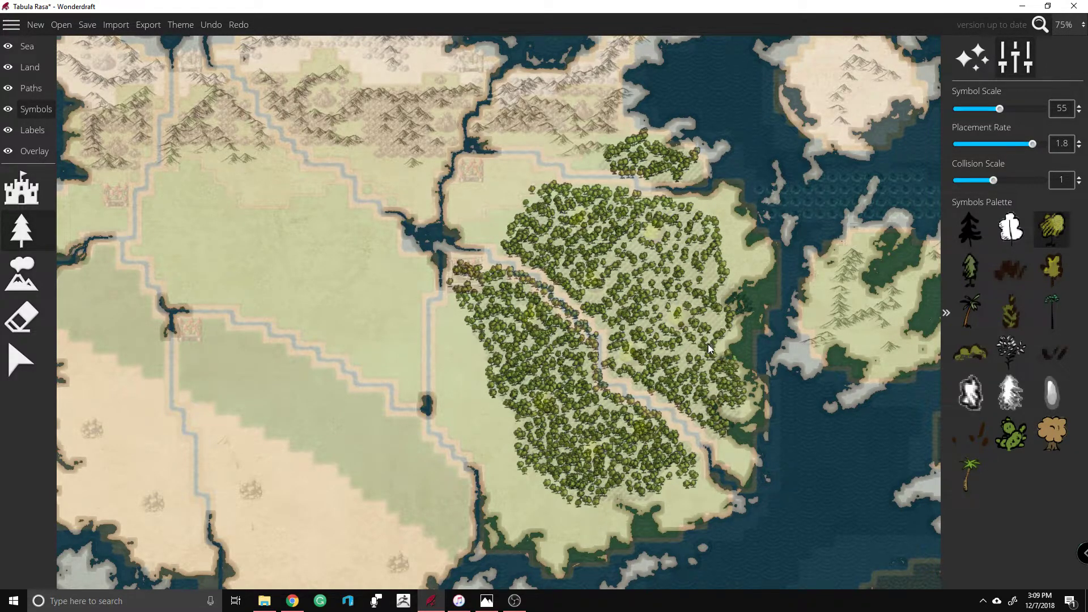
# Step: Fill the interior of the forest northeast of the river with trees and extend it towards the northern and eastern coasts
pyautogui.moveTo(682, 361)
pyautogui.mouseDown()
pyautogui.moveTo(715, 325)
pyautogui.moveTo(695, 336)
pyautogui.moveTo(681, 324)
pyautogui.moveTo(682, 276)
pyautogui.moveTo(669, 258)
pyautogui.moveTo(645, 293)
pyautogui.moveTo(626, 281)
pyautogui.moveTo(628, 234)
pyautogui.moveTo(626, 283)
pyautogui.moveTo(594, 287)
pyautogui.moveTo(622, 339)
pyautogui.moveTo(628, 300)
pyautogui.mouseUp()
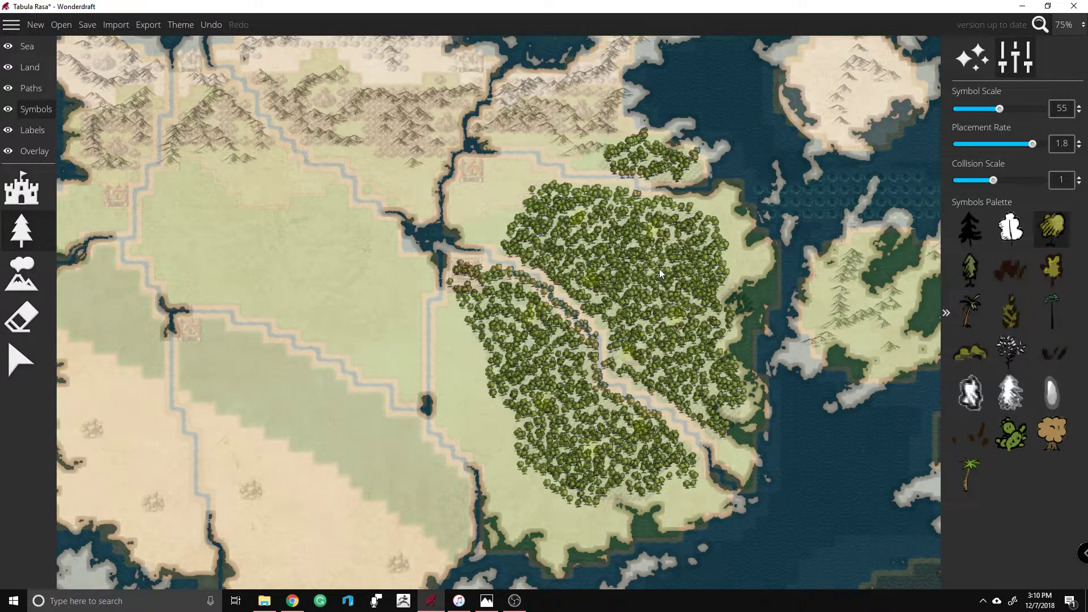
pyautogui.moveTo(570, 192); pyautogui.dragTo(599, 189)
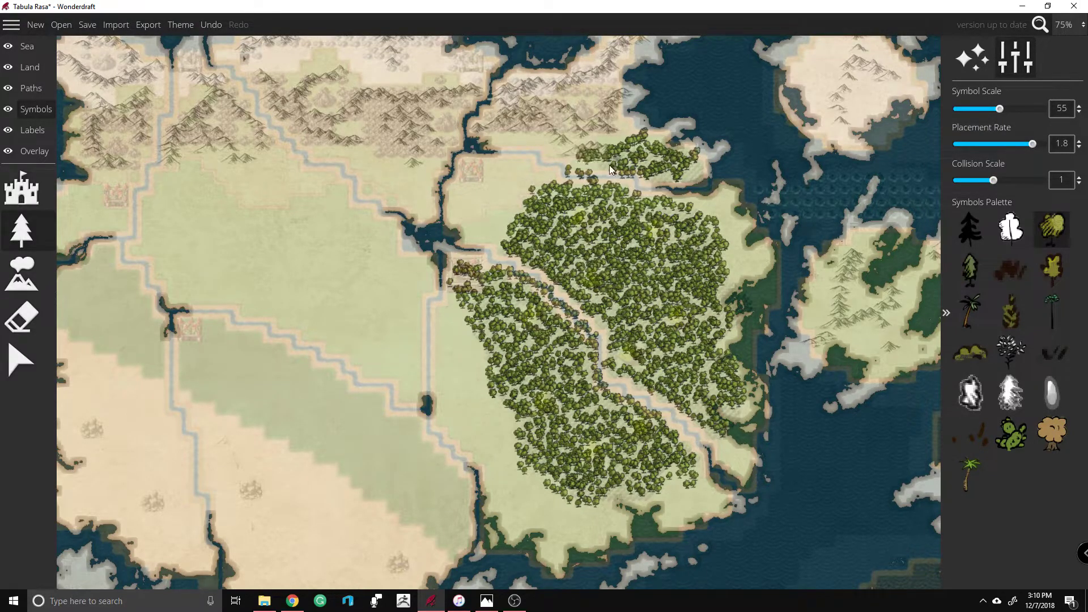
pyautogui.moveTo(702, 226); pyautogui.dragTo(722, 222)
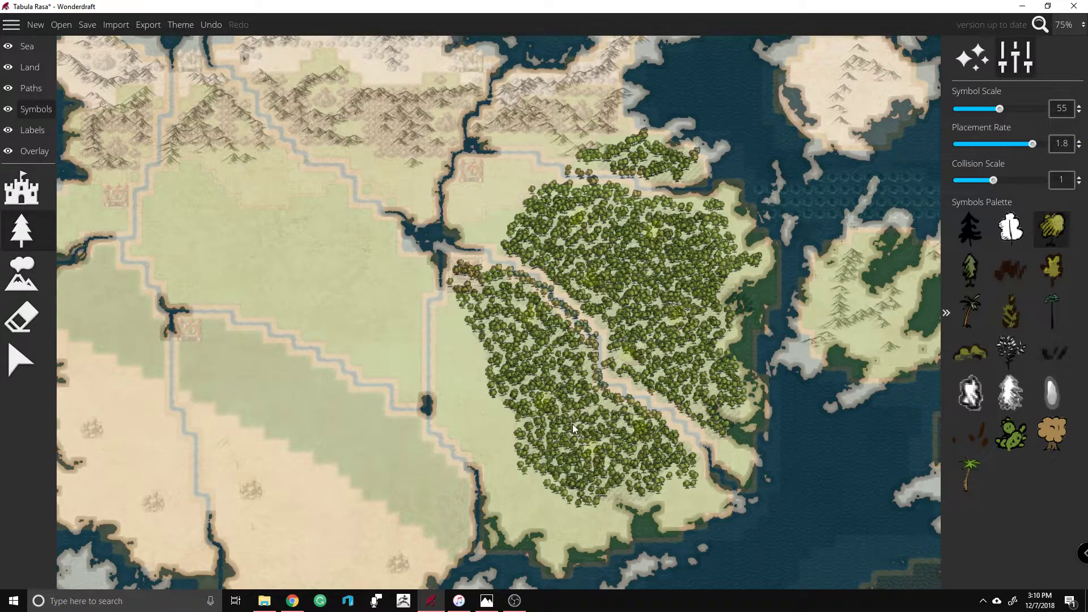
# Step: Extend the western edges of the forests on both sides of the river with more trees
pyautogui.moveTo(573, 410)
pyautogui.mouseDown()
pyautogui.moveTo(514, 399)
pyautogui.moveTo(462, 303)
pyautogui.mouseUp()
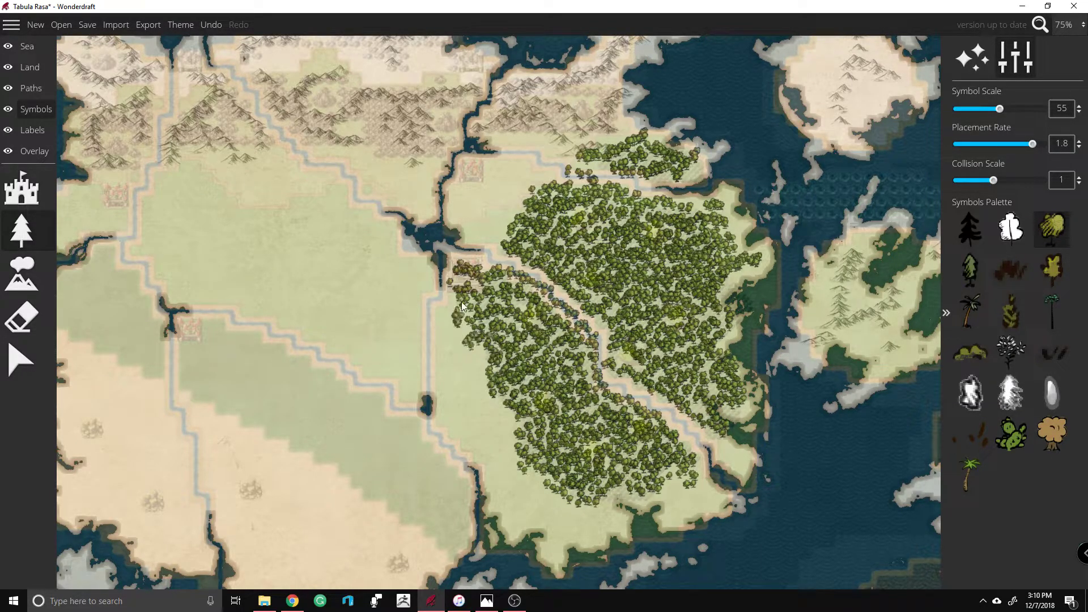
pyautogui.moveTo(495, 356); pyautogui.dragTo(510, 389)
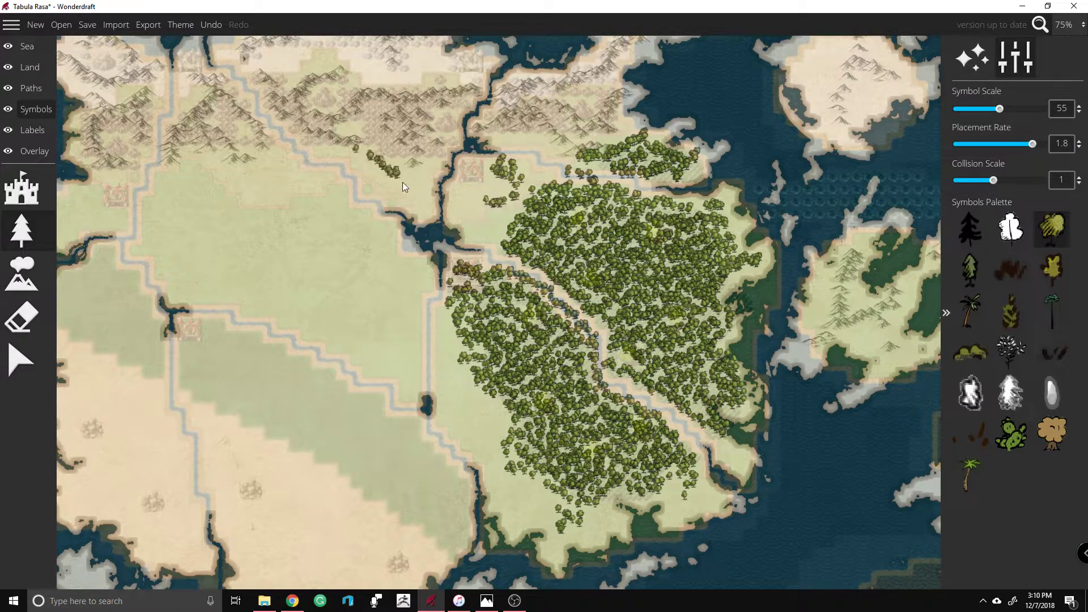
pyautogui.moveTo(556, 181)
pyautogui.mouseDown()
pyautogui.moveTo(517, 198)
pyautogui.moveTo(501, 226)
pyautogui.moveTo(521, 214)
pyautogui.moveTo(487, 222)
pyautogui.moveTo(493, 235)
pyautogui.moveTo(531, 230)
pyautogui.mouseUp()
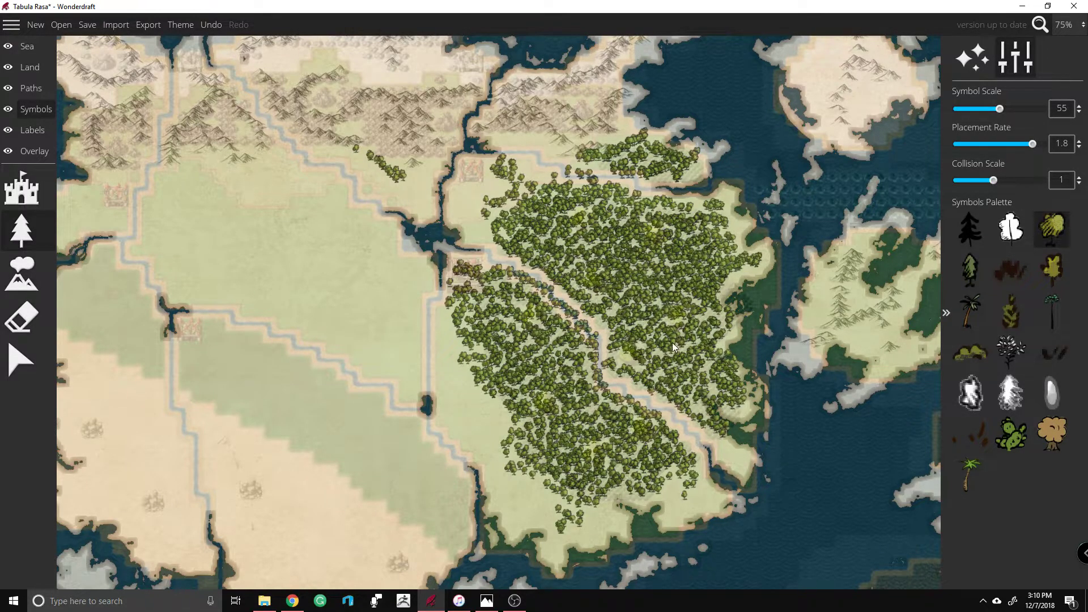
# Step: Scatter small groups of trees over the plains west of the river and the western side of the eastern island
pyautogui.moveTo(385, 257)
pyautogui.mouseDown()
pyautogui.moveTo(299, 218)
pyautogui.moveTo(379, 268)
pyautogui.mouseUp()
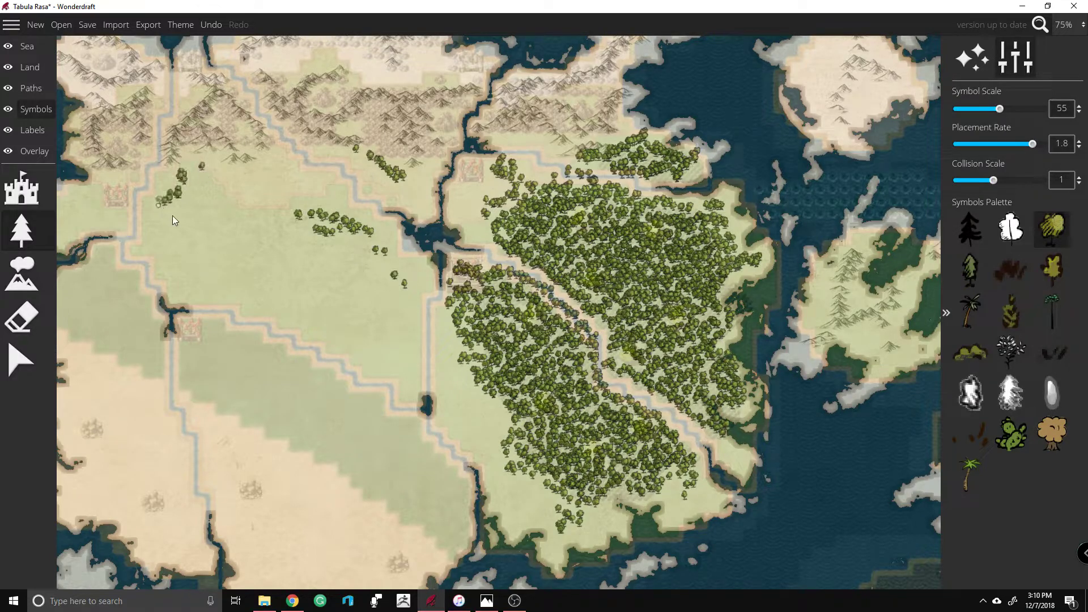
pyautogui.moveTo(236, 271)
pyautogui.mouseDown()
pyautogui.moveTo(338, 314)
pyautogui.moveTo(333, 408)
pyautogui.moveTo(416, 304)
pyautogui.moveTo(549, 208)
pyautogui.mouseUp()
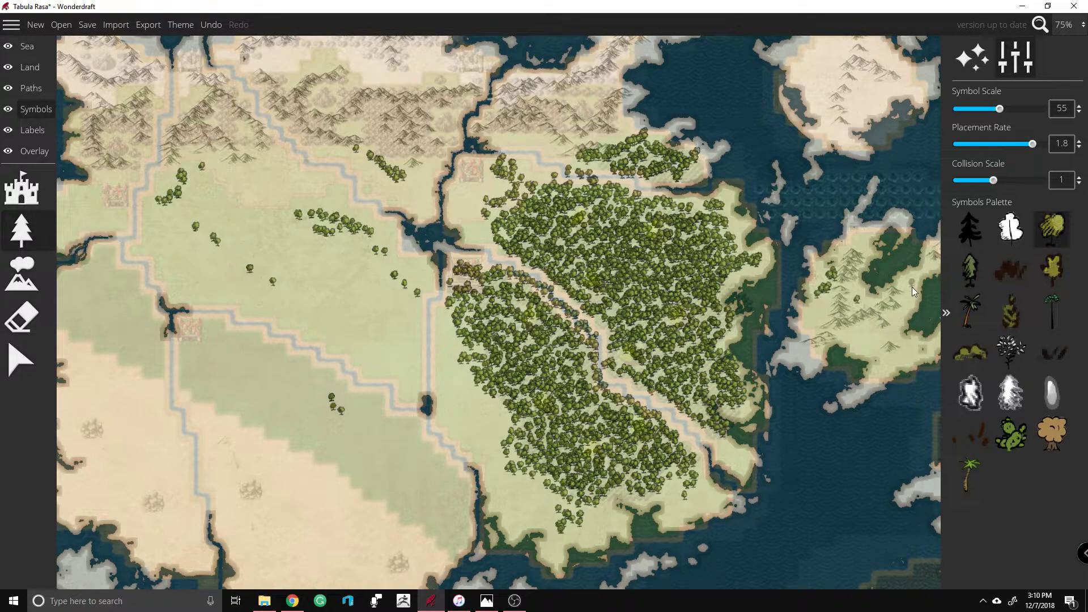
# Step: Undo the last trees on the eastern island, set the placement rate to 0.95, and scatter sparser trees there
pyautogui.moveTo(913, 287); pyautogui.dragTo(901, 291)
pyautogui.press('Right')
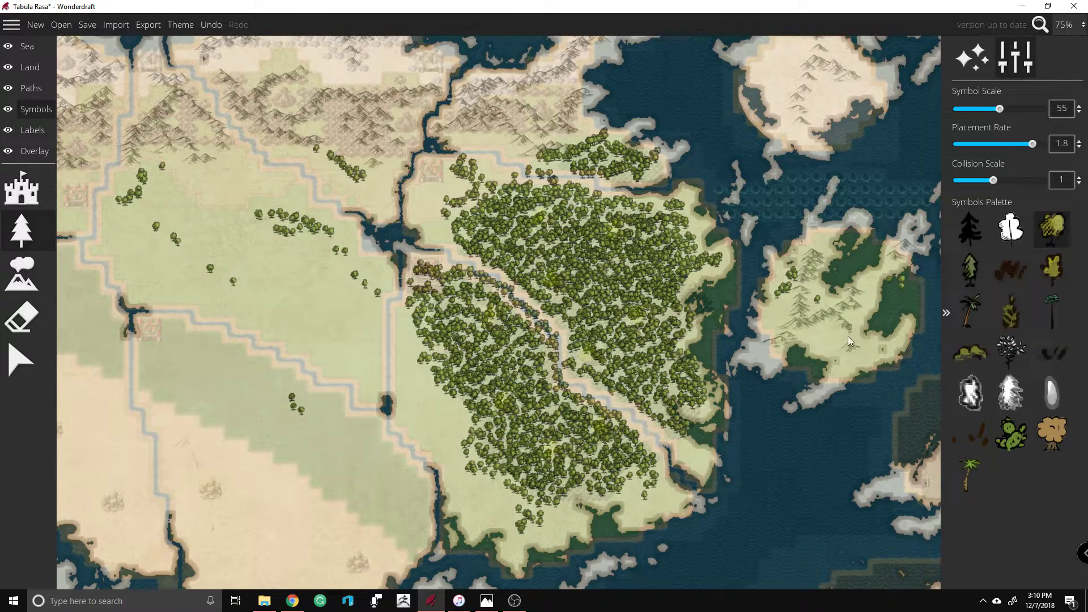
pyautogui.hotkey('ctrl', 'z')
pyautogui.click(871, 286)
pyautogui.hotkey('ctrl', 'z')
pyautogui.moveTo(1031, 147); pyautogui.dragTo(990, 145)
pyautogui.moveTo(777, 308)
pyautogui.mouseDown()
pyautogui.moveTo(835, 338)
pyautogui.moveTo(832, 351)
pyautogui.moveTo(851, 363)
pyautogui.mouseUp()
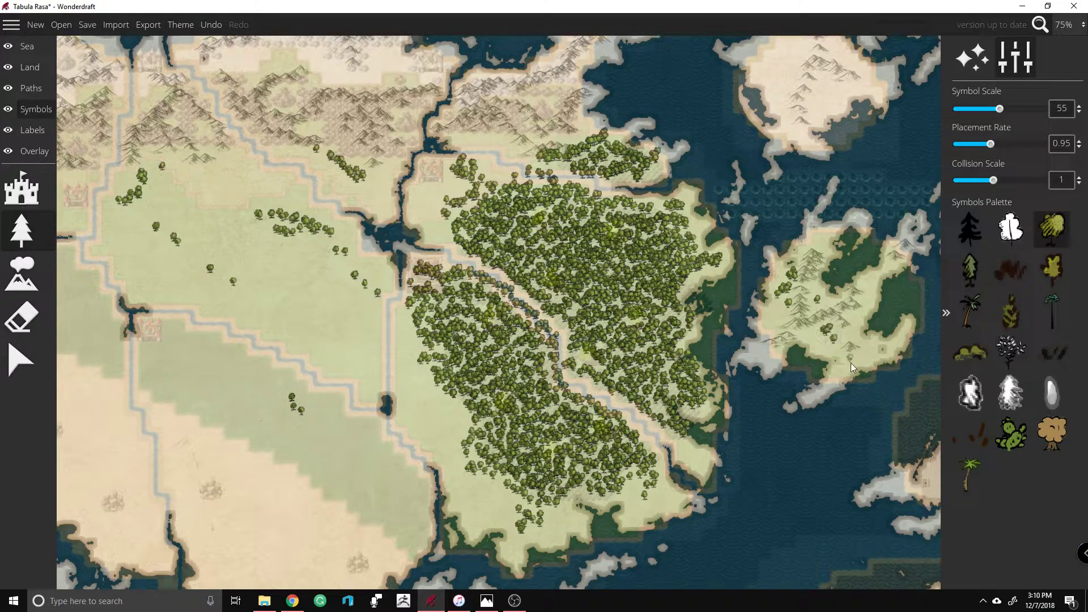
# Step: Scatter sparse trees around the mountains of the green island in the northeast
pyautogui.scroll(-5, 555, 373)
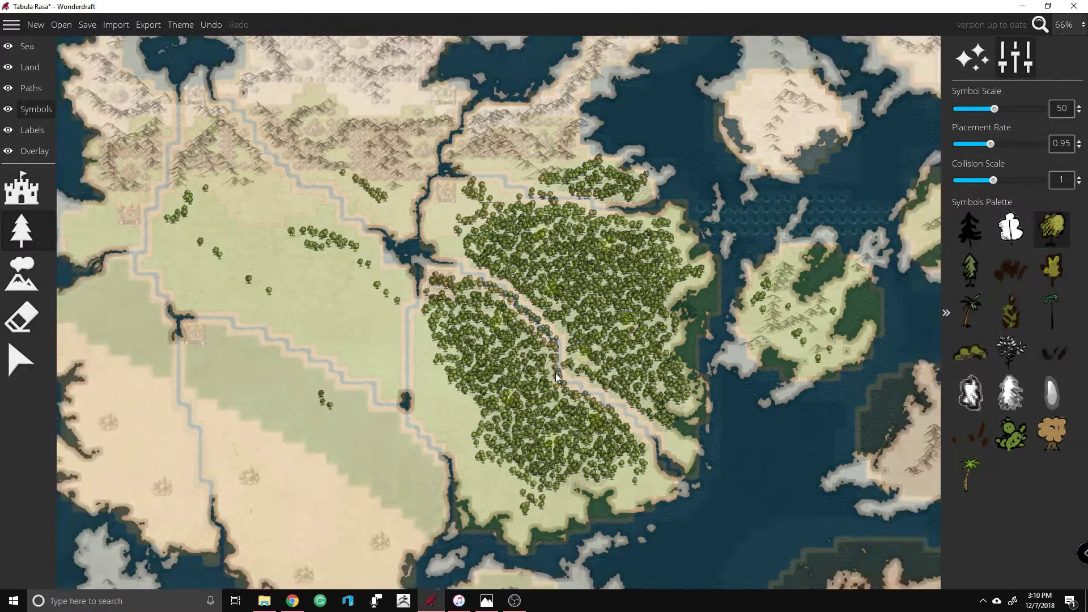
pyautogui.scroll(3, 722, 274)
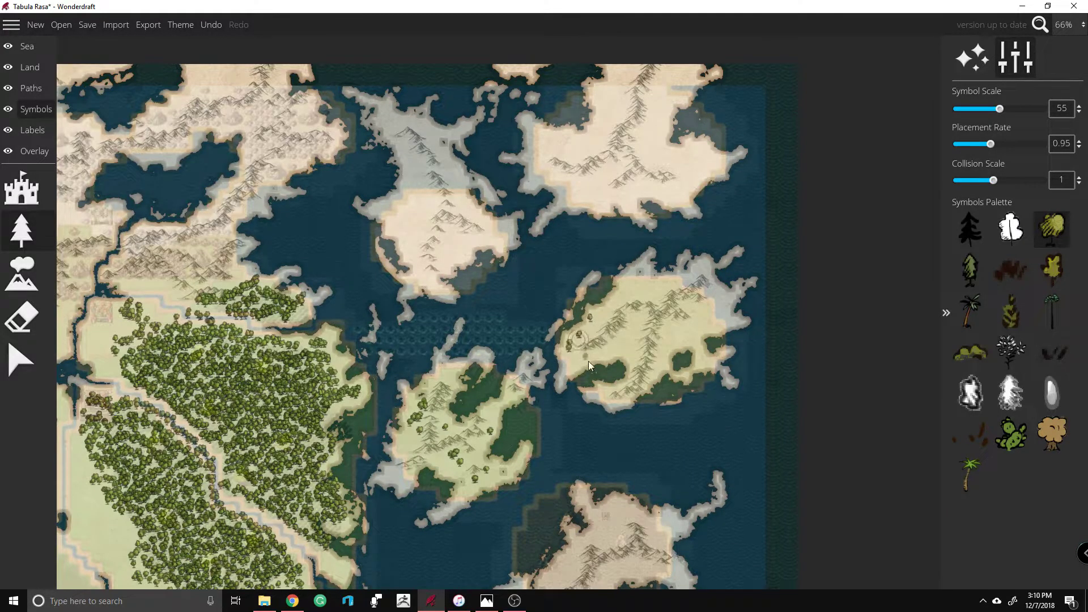
pyautogui.moveTo(631, 339); pyautogui.dragTo(645, 282)
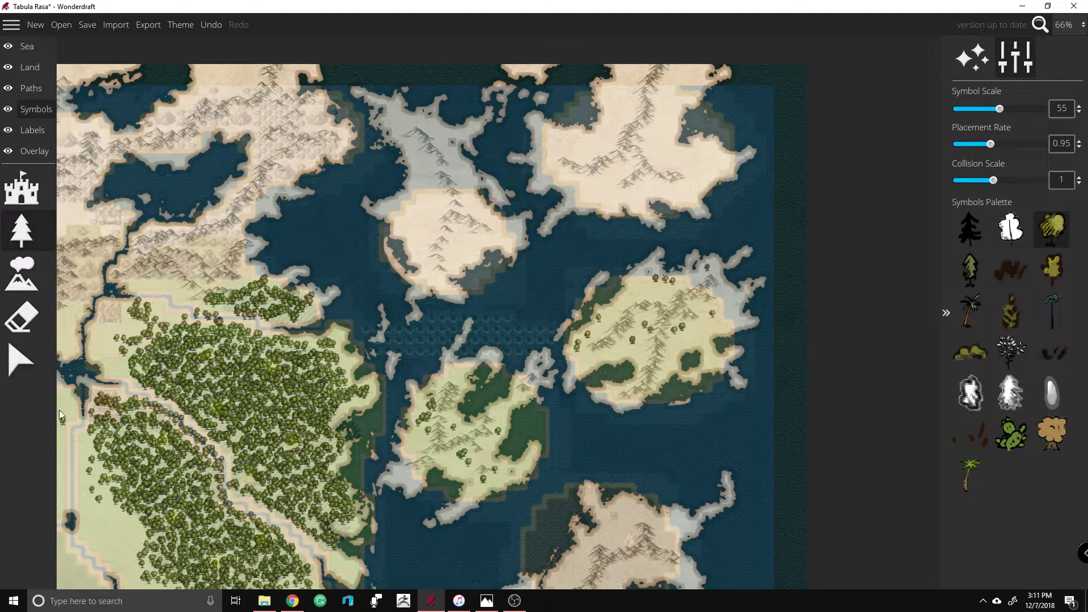
# Step: Scatter single trees along the northern plains of the main continent, from the west coast to the river below the mountains
pyautogui.press('Left')
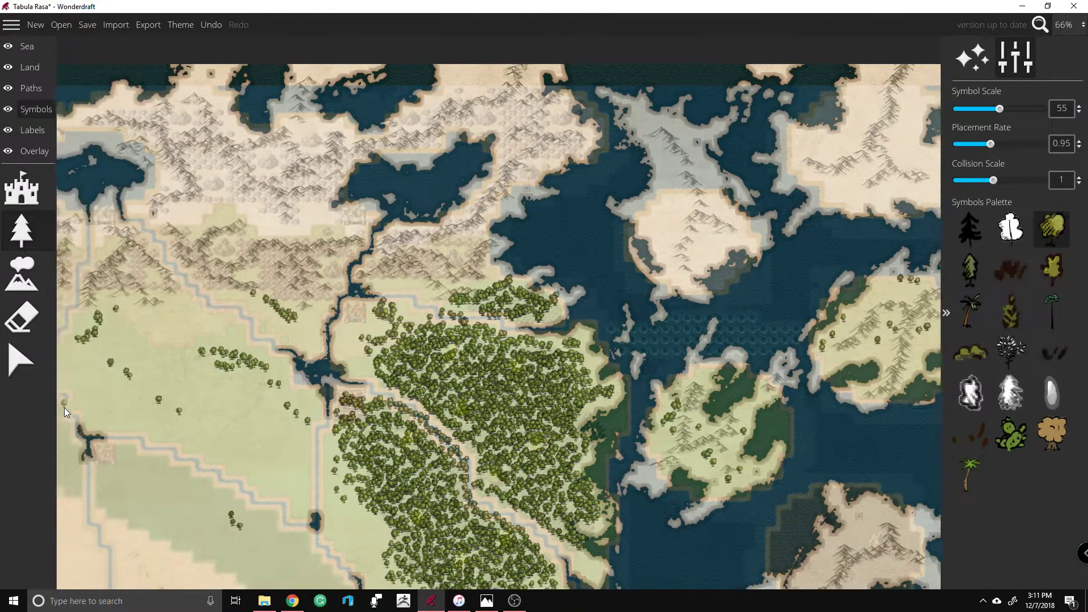
pyautogui.press('Left')
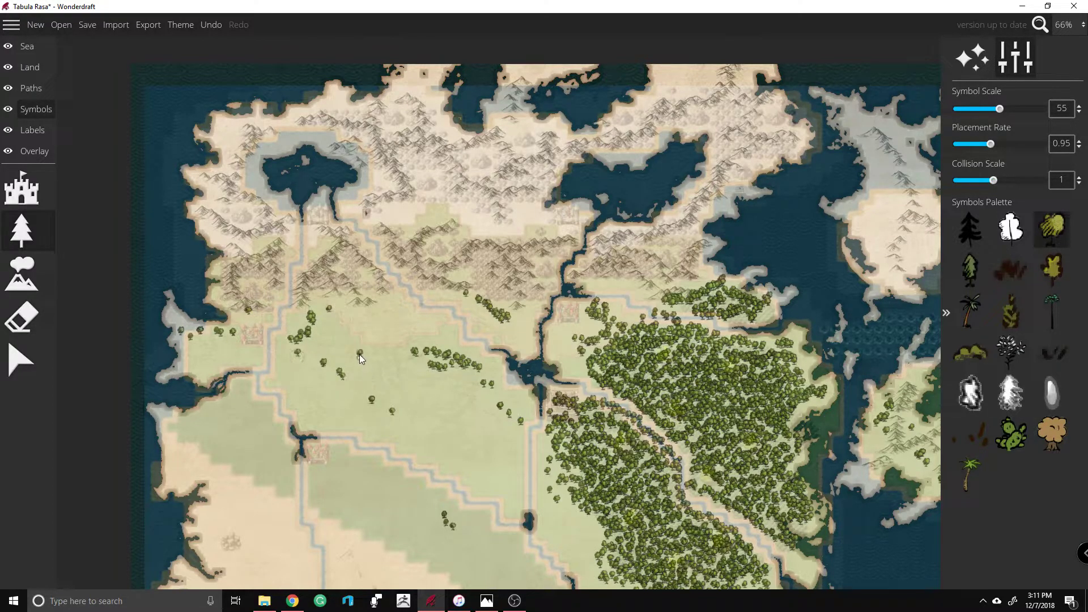
pyautogui.click(518, 332)
pyautogui.click(381, 331)
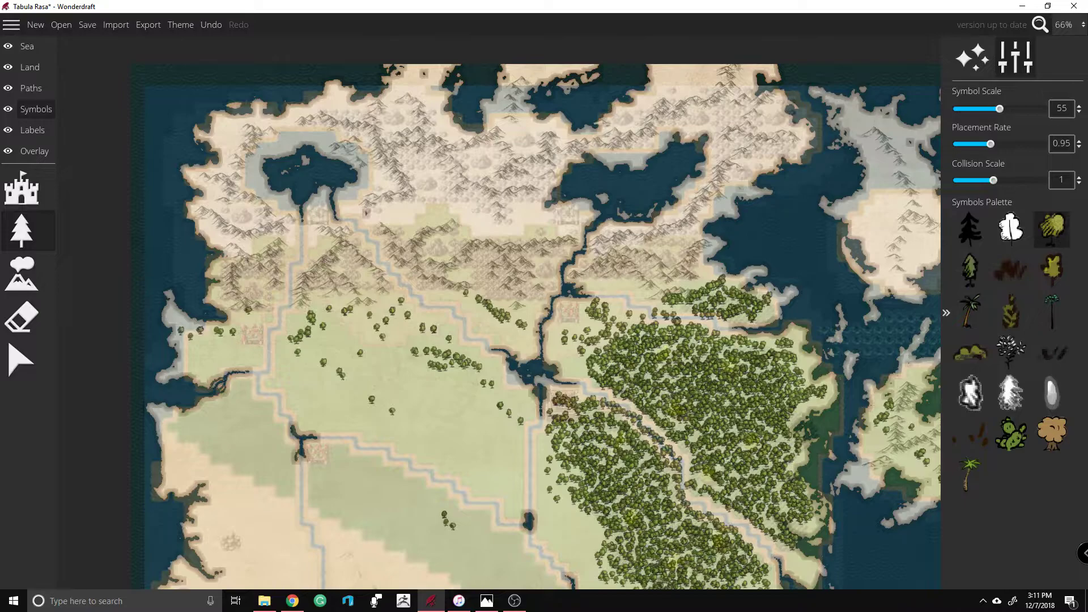
# Step: Scatter trees around the mountains on the green island just south of the main continent
pyautogui.moveTo(651, 592)
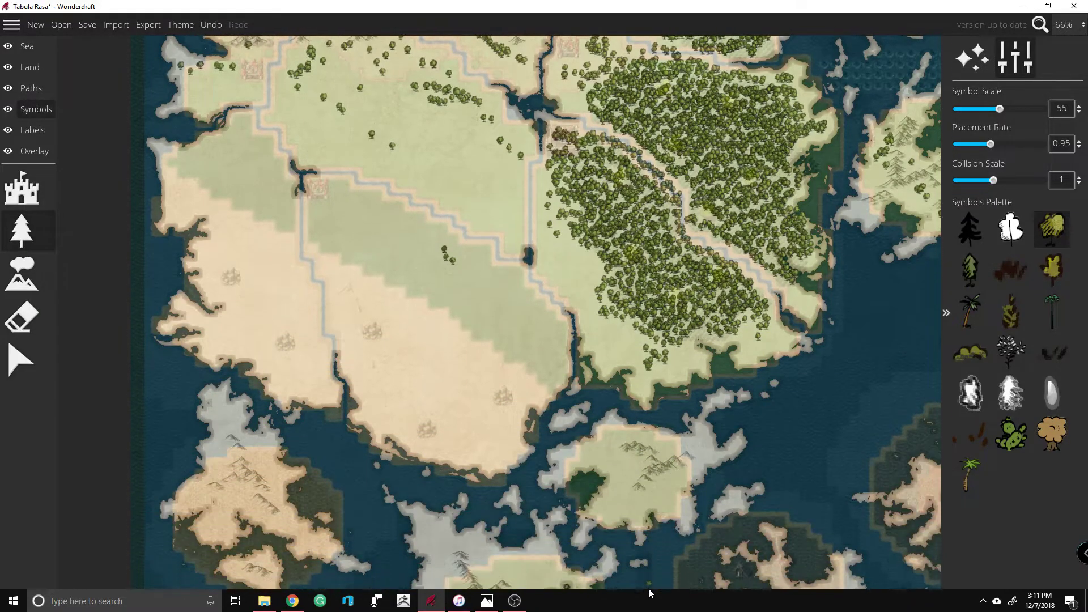
pyautogui.click(630, 466)
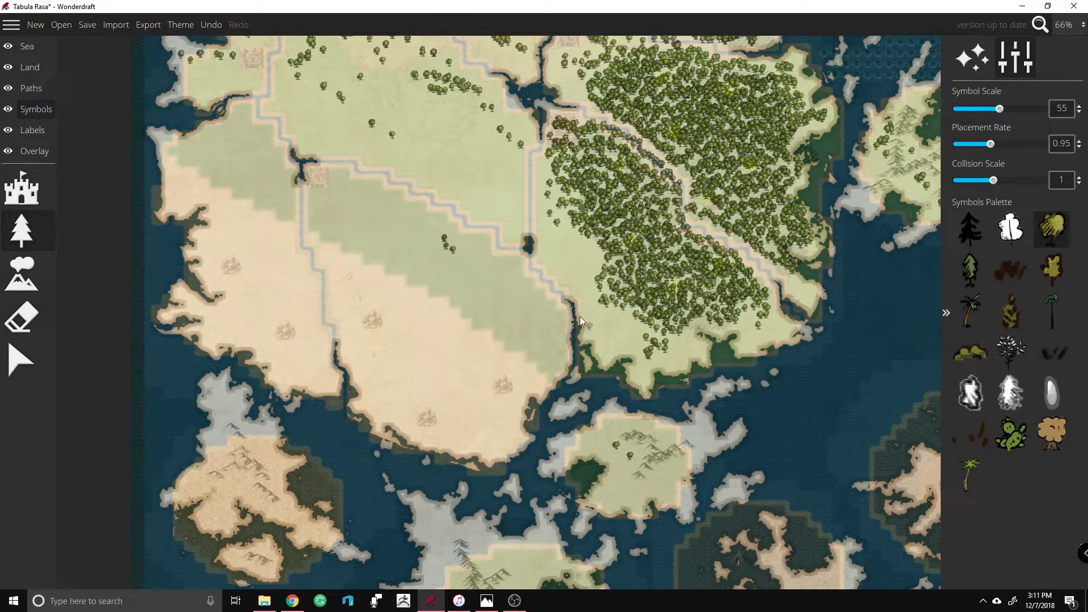
pyautogui.moveTo(595, 441)
pyautogui.mouseDown()
pyautogui.moveTo(668, 438)
pyautogui.moveTo(675, 464)
pyautogui.moveTo(706, 437)
pyautogui.mouseUp()
pyautogui.click(722, 389)
pyautogui.click(631, 498)
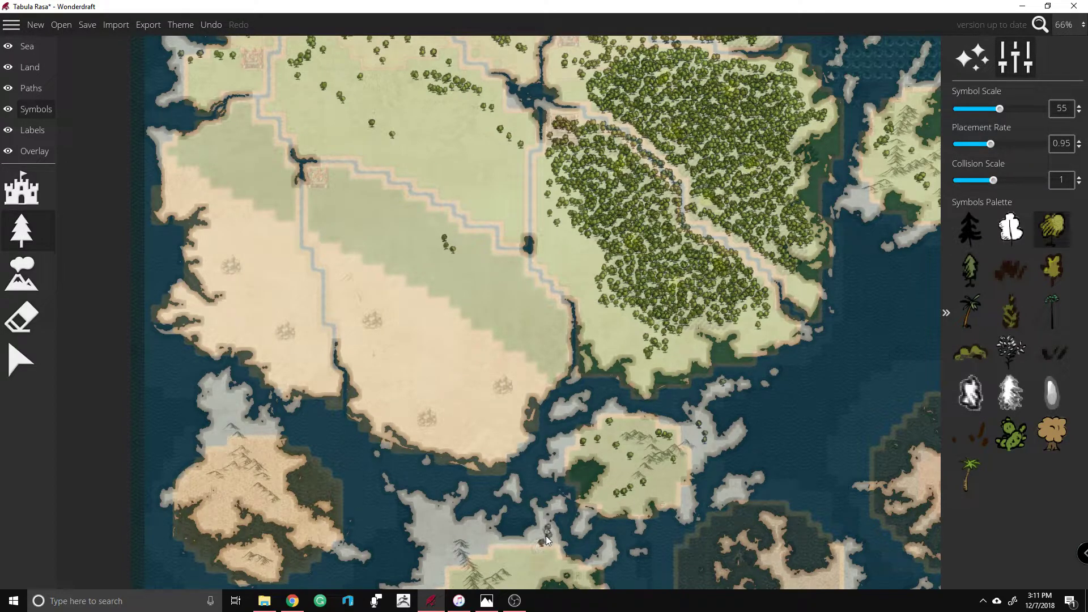
# Step: Scatter trees on the grey islets and across the mountainous green island farther southwest
pyautogui.scroll(-1, 549, 556)
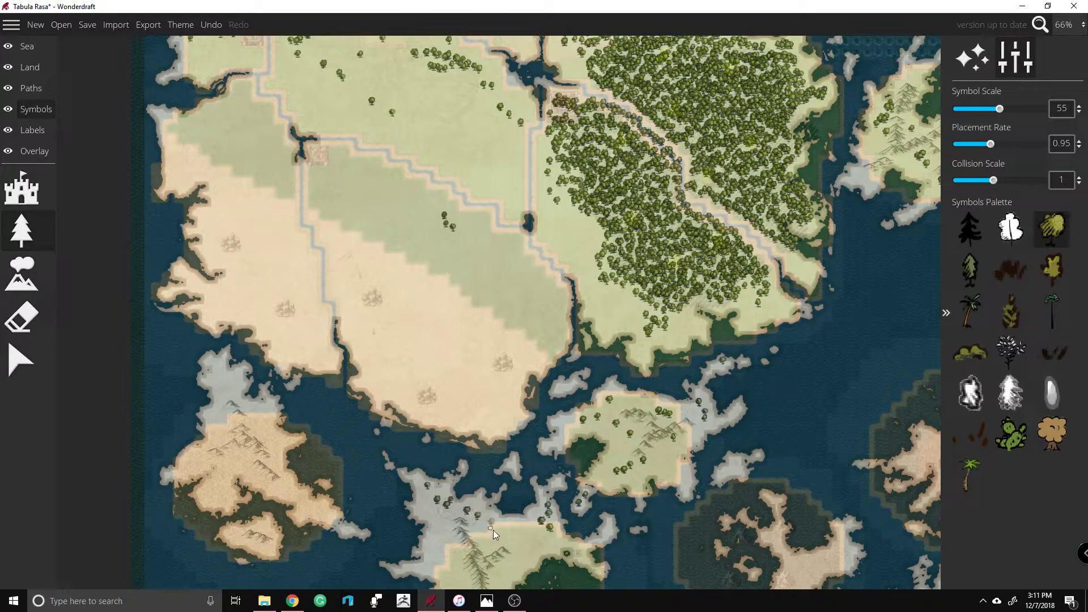
pyautogui.click(729, 469)
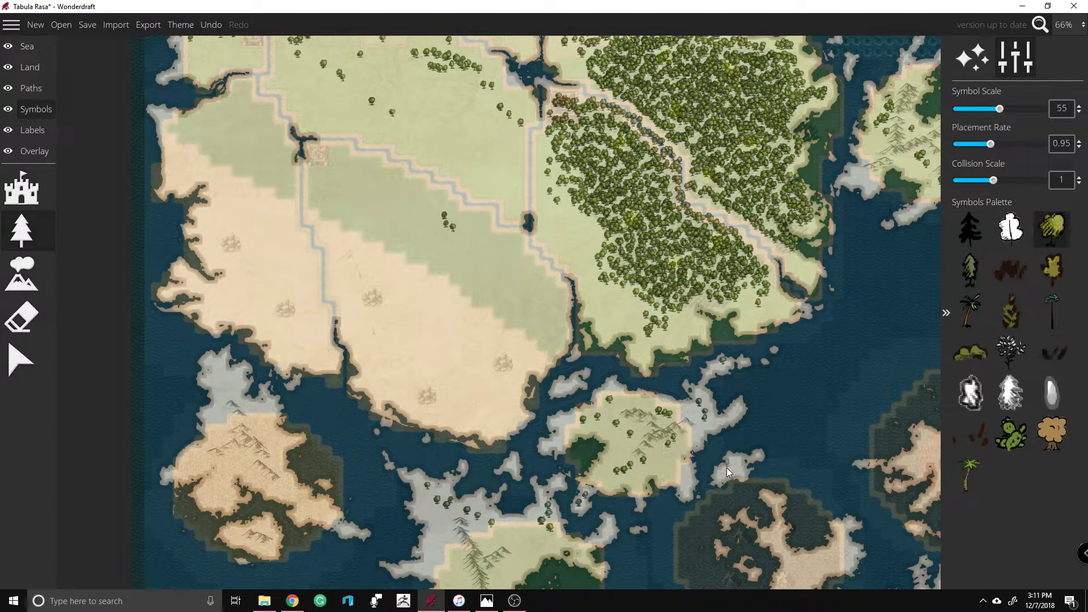
pyautogui.click(736, 414)
pyautogui.scroll(-4, 513, 564)
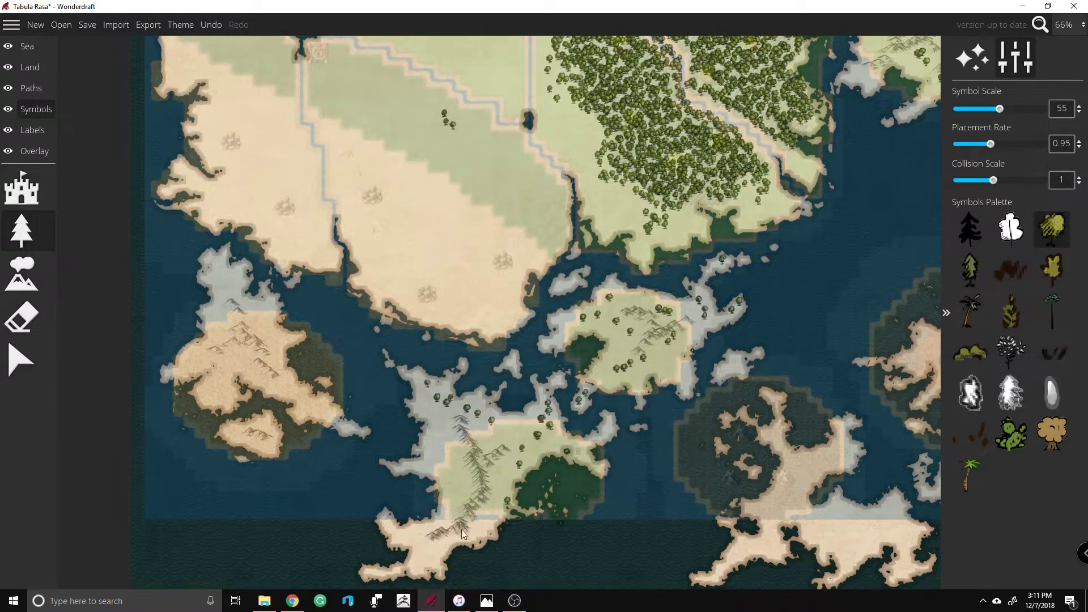
pyautogui.click(492, 492)
pyautogui.hscroll(3, 924, 188)
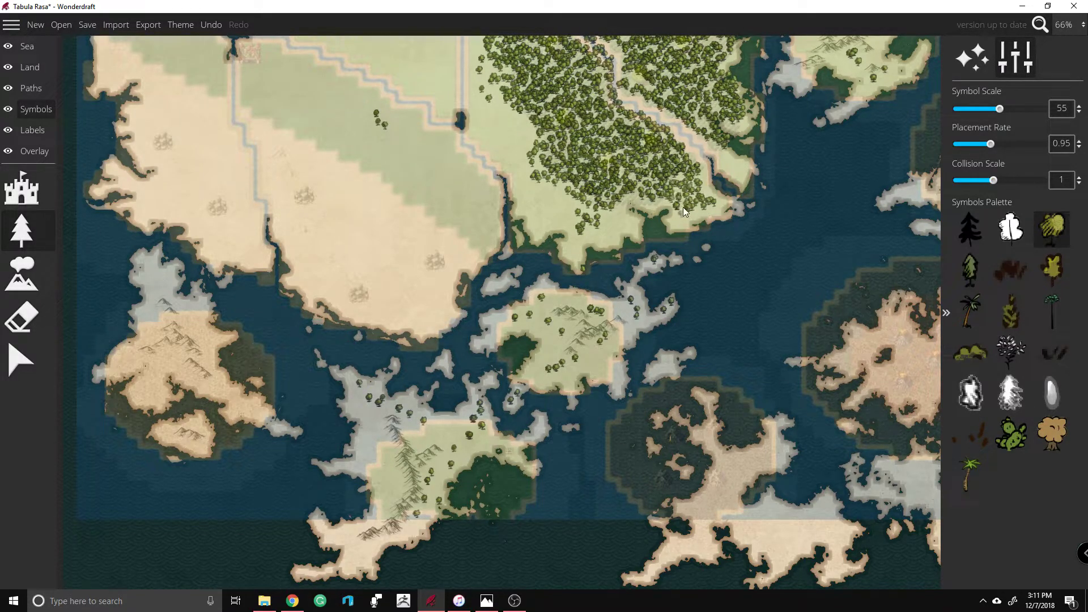
# Step: Extend the southern forest down to the coast and scatter more trees on the plains west of the river junction
pyautogui.click(646, 195)
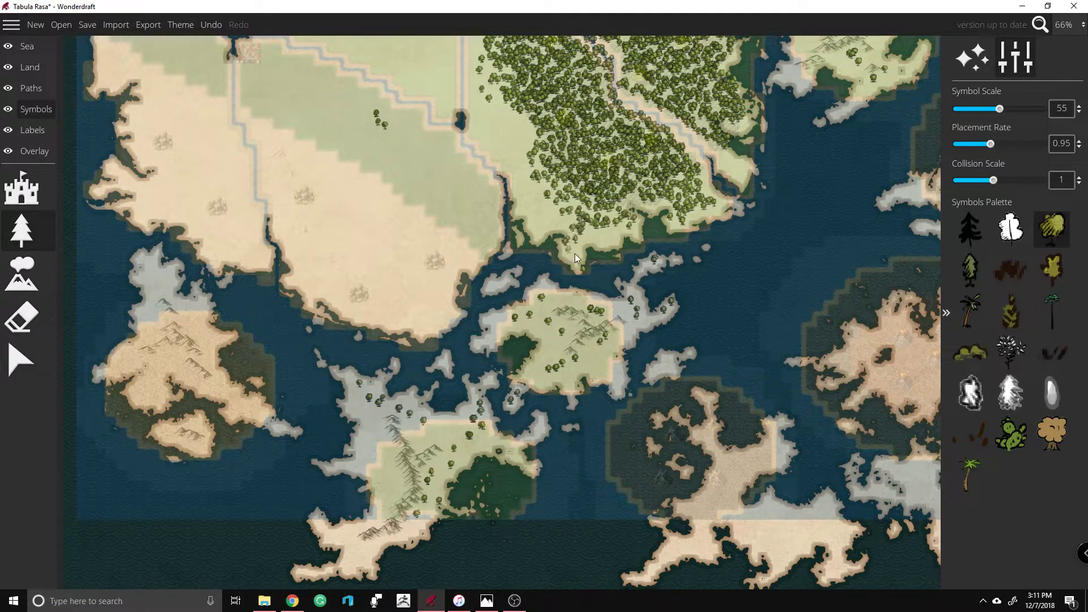
pyautogui.moveTo(563, 193)
pyautogui.mouseDown()
pyautogui.moveTo(527, 170)
pyautogui.moveTo(541, 178)
pyautogui.mouseUp()
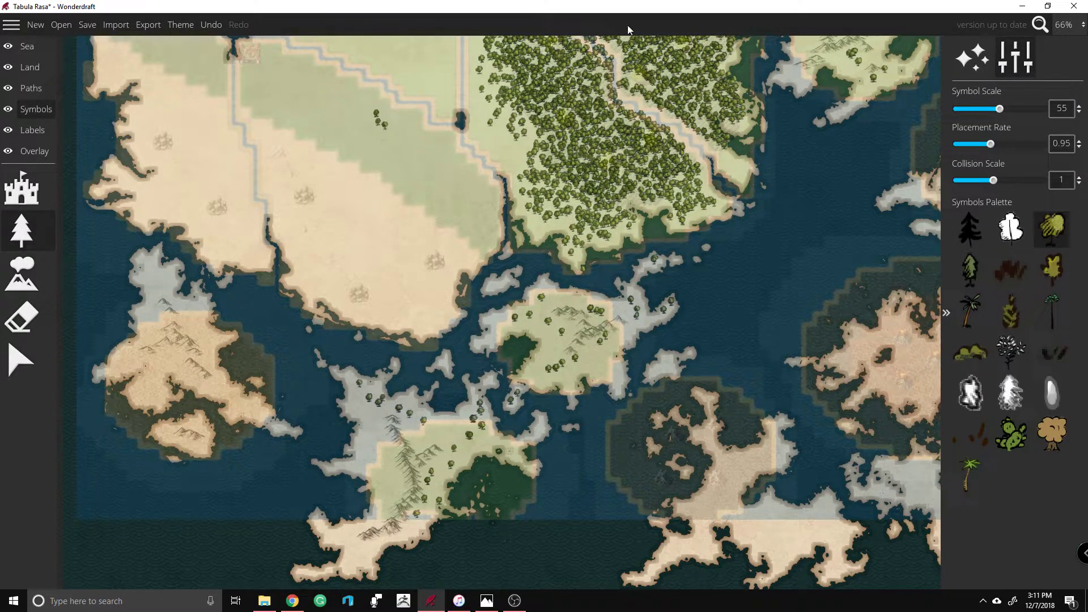
pyautogui.press('Up')
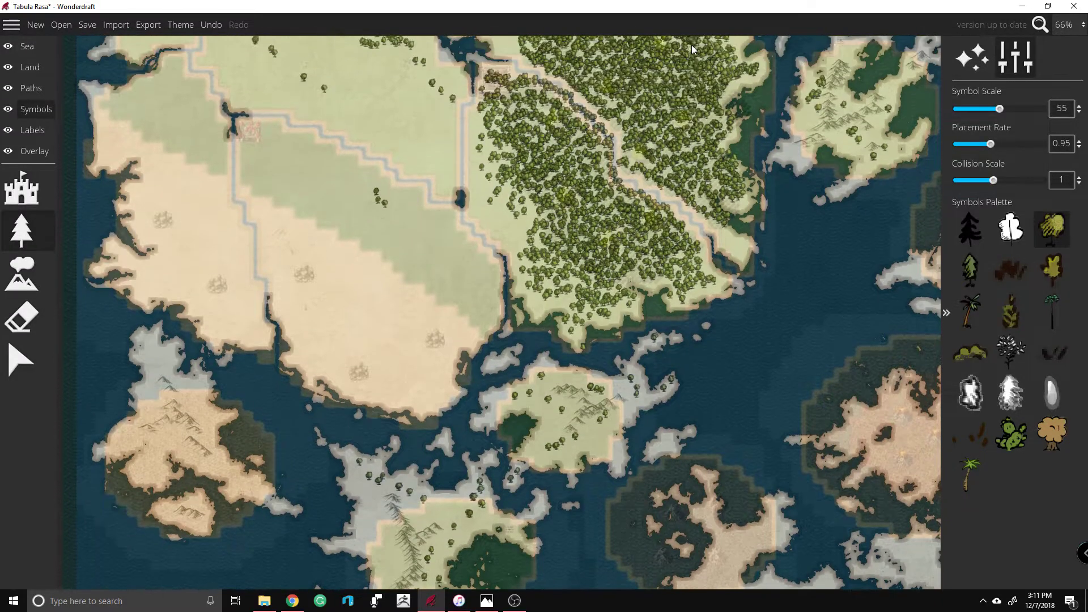
pyautogui.press('Up')
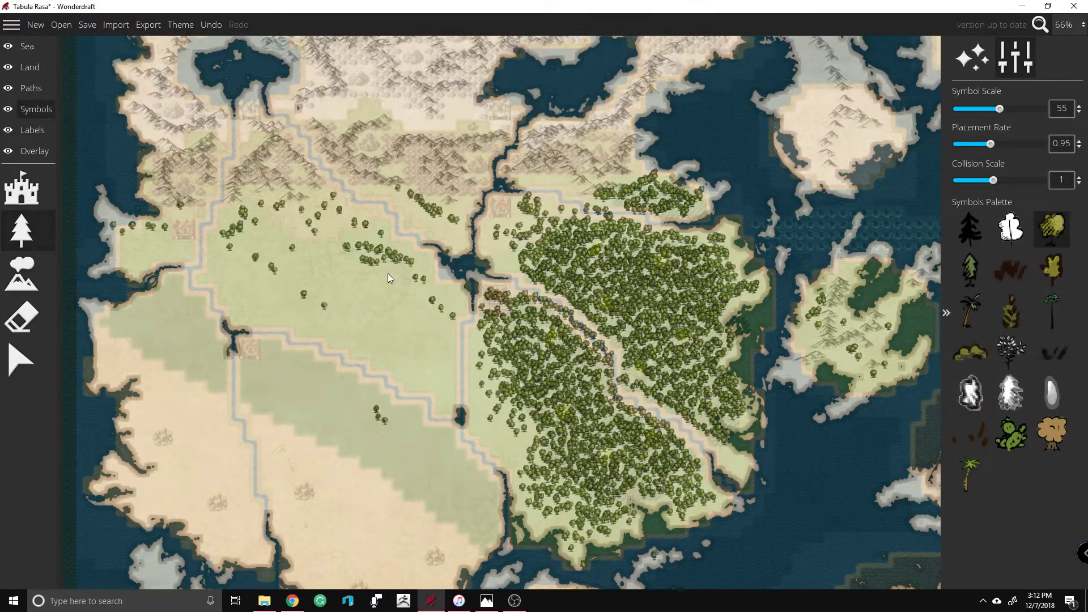
pyautogui.moveTo(379, 275)
pyautogui.mouseDown()
pyautogui.moveTo(387, 323)
pyautogui.moveTo(404, 314)
pyautogui.moveTo(438, 320)
pyautogui.mouseUp()
# Step: Erase the clumped trees on the plains west of the forest and the stray trees in the darker green band
pyautogui.click(21, 317)
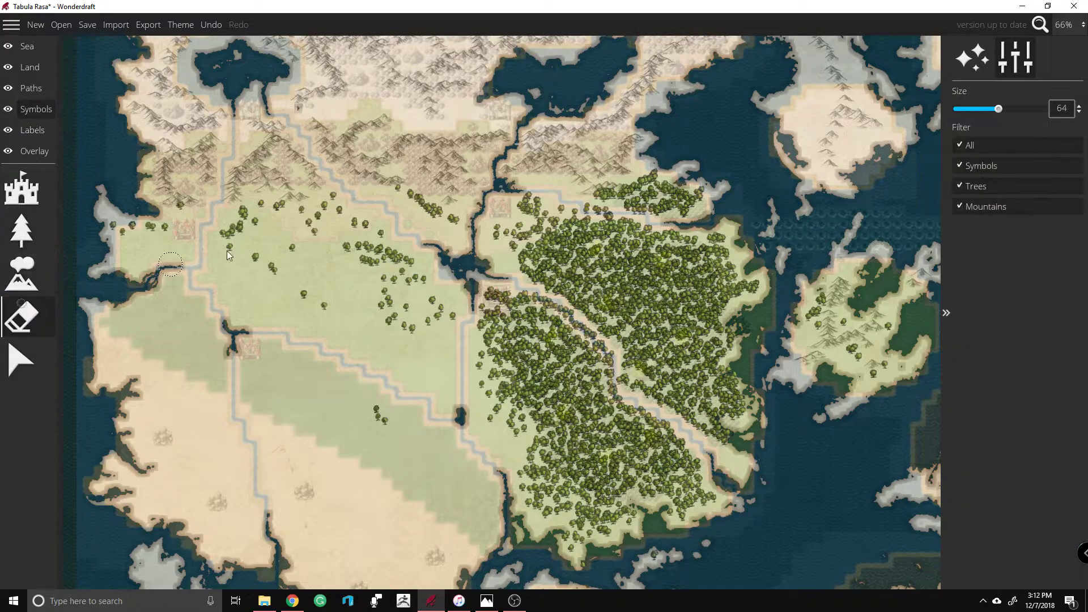
pyautogui.moveTo(385, 257)
pyautogui.mouseDown()
pyautogui.moveTo(400, 258)
pyautogui.moveTo(374, 294)
pyautogui.moveTo(420, 210)
pyautogui.moveTo(433, 222)
pyautogui.mouseUp()
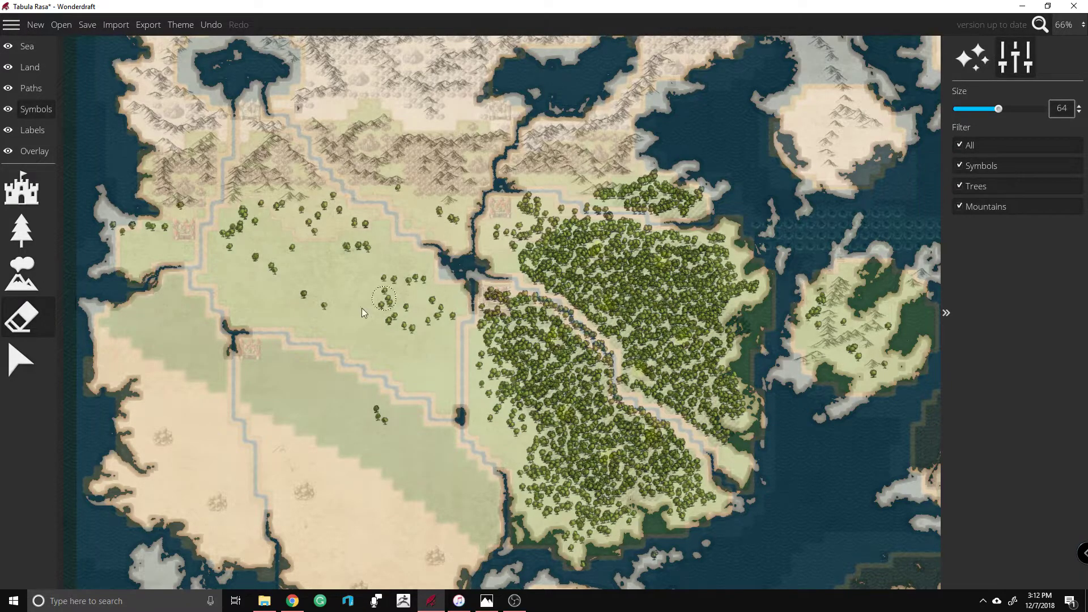
pyautogui.moveTo(294, 275)
pyautogui.mouseDown()
pyautogui.moveTo(281, 208)
pyautogui.moveTo(348, 274)
pyautogui.mouseUp()
pyautogui.moveTo(365, 413); pyautogui.dragTo(409, 397)
pyautogui.moveTo(391, 448); pyautogui.dragTo(381, 417)
pyautogui.scroll(1, 283, 149)
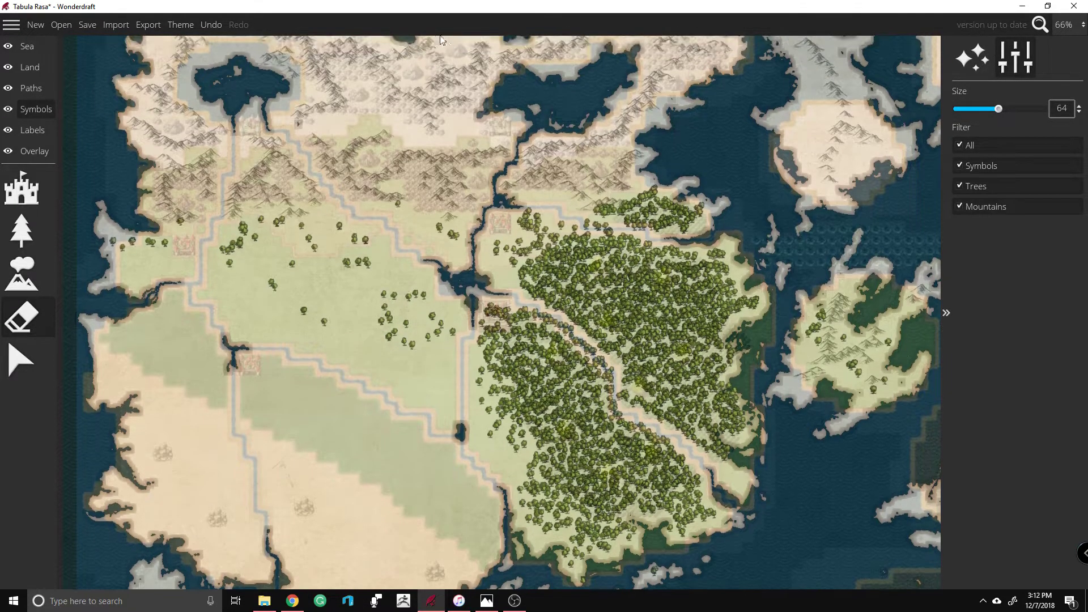
# Step: Set the trace image's opacity to 0 and inspect the whole map without the reference
pyautogui.click(48, 157)
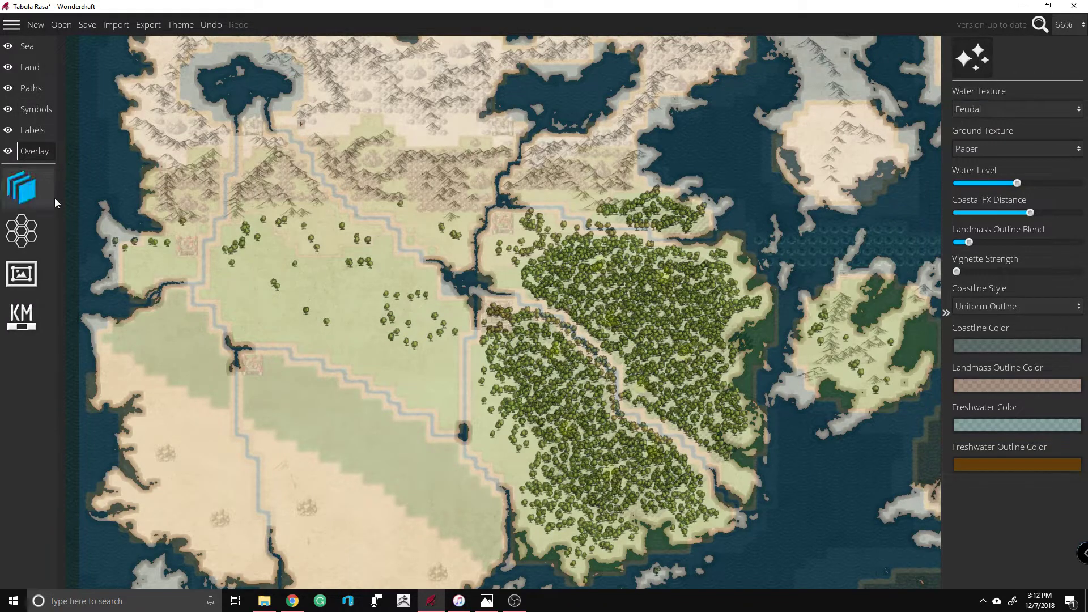
pyautogui.click(22, 187)
pyautogui.moveTo(977, 203); pyautogui.dragTo(957, 203)
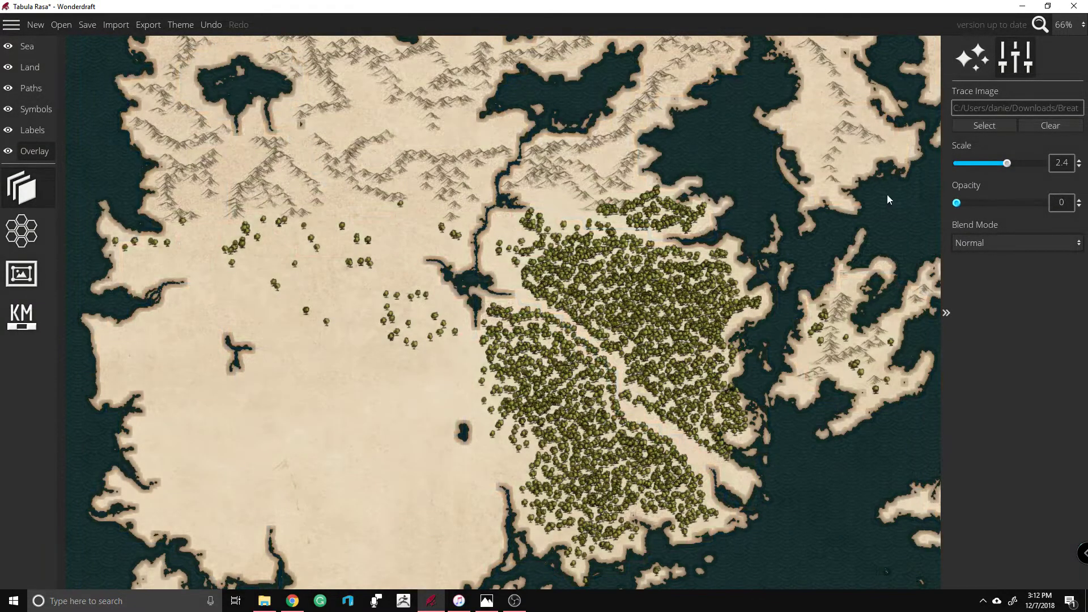
pyautogui.scroll(-1, 416, 311)
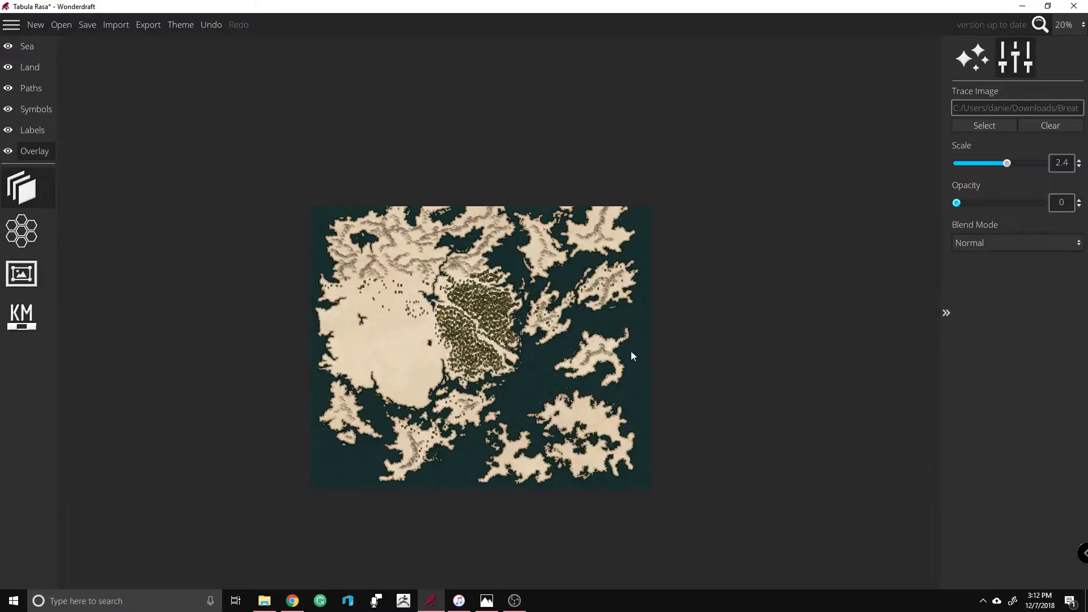
pyautogui.scroll(3, 631, 356)
pyautogui.scroll(-2, 606, 319)
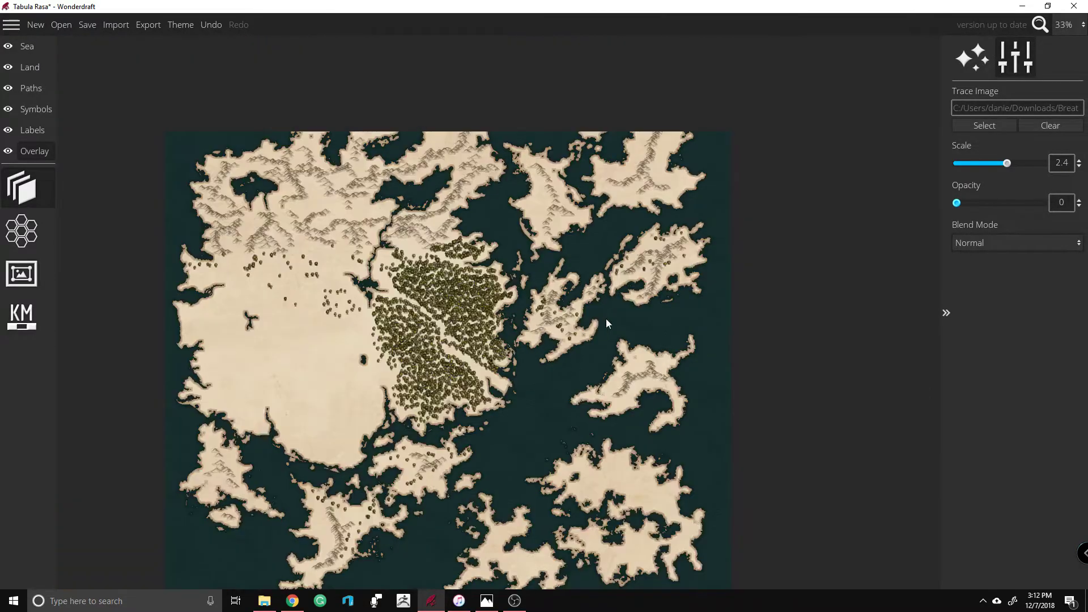
pyautogui.scroll(3, 385, 276)
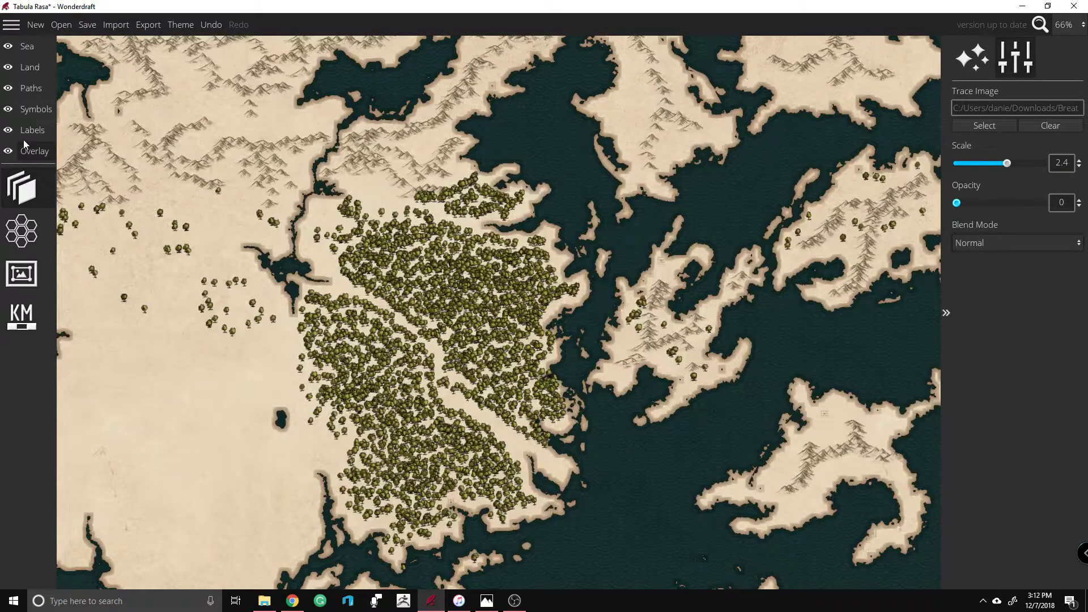
# Step: Fill the diagonal clearings inside the large eastern forest with more trees of the selected leafy type
pyautogui.click(36, 109)
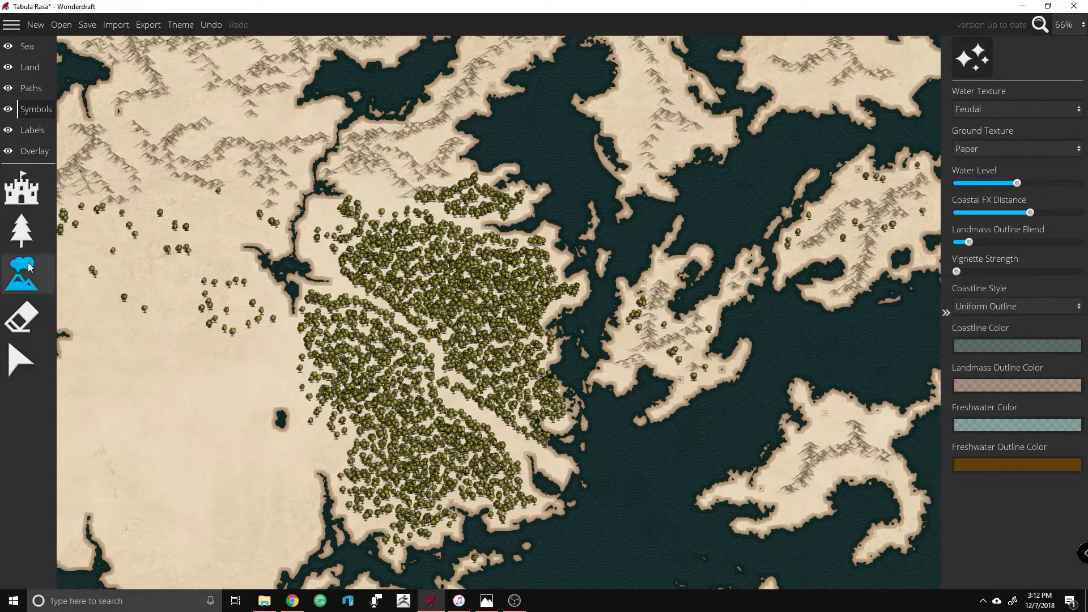
pyautogui.click(32, 233)
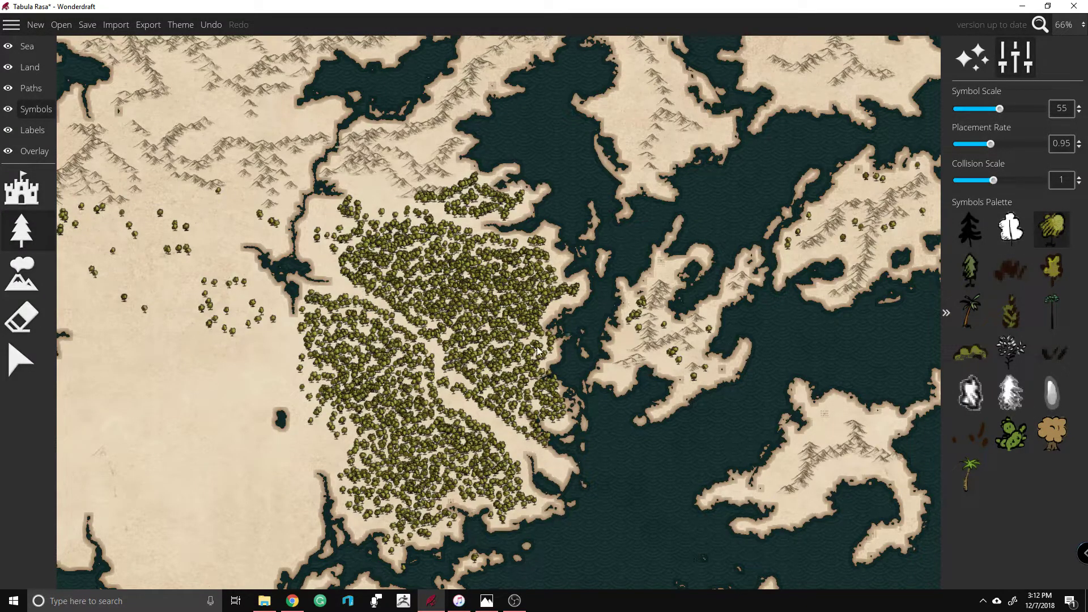
pyautogui.scroll(5, 411, 311)
pyautogui.moveTo(504, 296)
pyautogui.mouseDown()
pyautogui.moveTo(535, 305)
pyautogui.moveTo(529, 328)
pyautogui.moveTo(551, 338)
pyautogui.moveTo(615, 335)
pyautogui.moveTo(642, 347)
pyautogui.moveTo(609, 372)
pyautogui.moveTo(604, 395)
pyautogui.moveTo(648, 444)
pyautogui.moveTo(638, 424)
pyautogui.moveTo(685, 404)
pyautogui.moveTo(711, 414)
pyautogui.moveTo(648, 404)
pyautogui.moveTo(626, 339)
pyautogui.moveTo(590, 336)
pyautogui.moveTo(584, 283)
pyautogui.moveTo(486, 317)
pyautogui.moveTo(458, 186)
pyautogui.moveTo(482, 277)
pyautogui.moveTo(577, 221)
pyautogui.moveTo(545, 263)
pyautogui.moveTo(528, 251)
pyautogui.moveTo(544, 263)
pyautogui.moveTo(527, 269)
pyautogui.moveTo(610, 216)
pyautogui.moveTo(534, 233)
pyautogui.moveTo(475, 215)
pyautogui.moveTo(468, 199)
pyautogui.moveTo(436, 213)
pyautogui.moveTo(433, 230)
pyautogui.moveTo(458, 251)
pyautogui.moveTo(508, 248)
pyautogui.moveTo(513, 276)
pyautogui.moveTo(531, 245)
pyautogui.moveTo(484, 152)
pyautogui.moveTo(497, 130)
pyautogui.moveTo(377, 92)
pyautogui.moveTo(295, 57)
pyautogui.mouseUp()
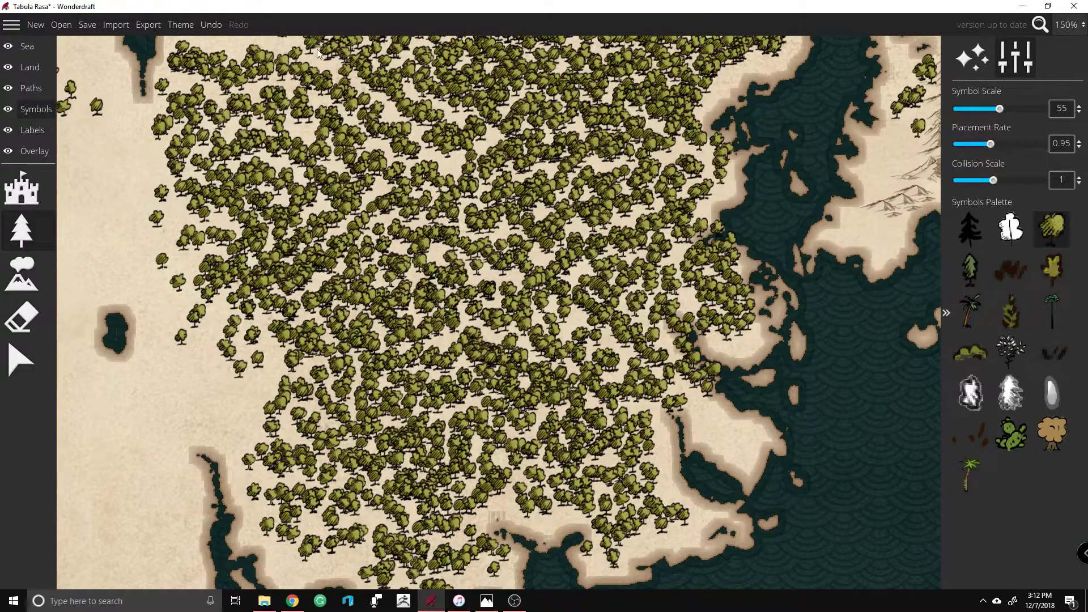
pyautogui.scroll(3, 272, 73)
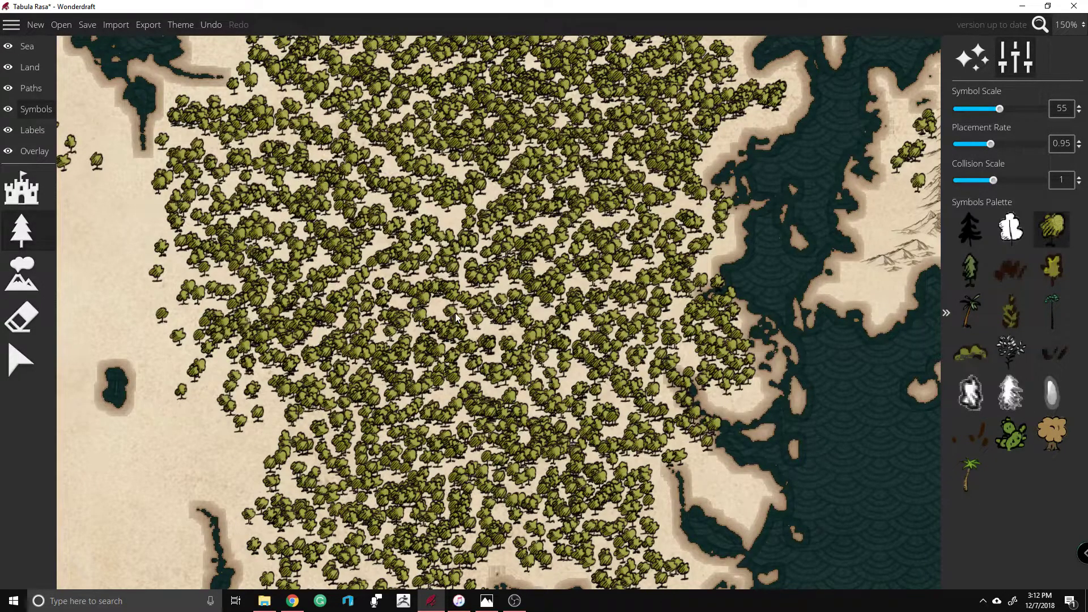
# Step: Add trees along the forest's southern coast and extend its western edge toward the small lake
pyautogui.scroll(-1, 538, 544)
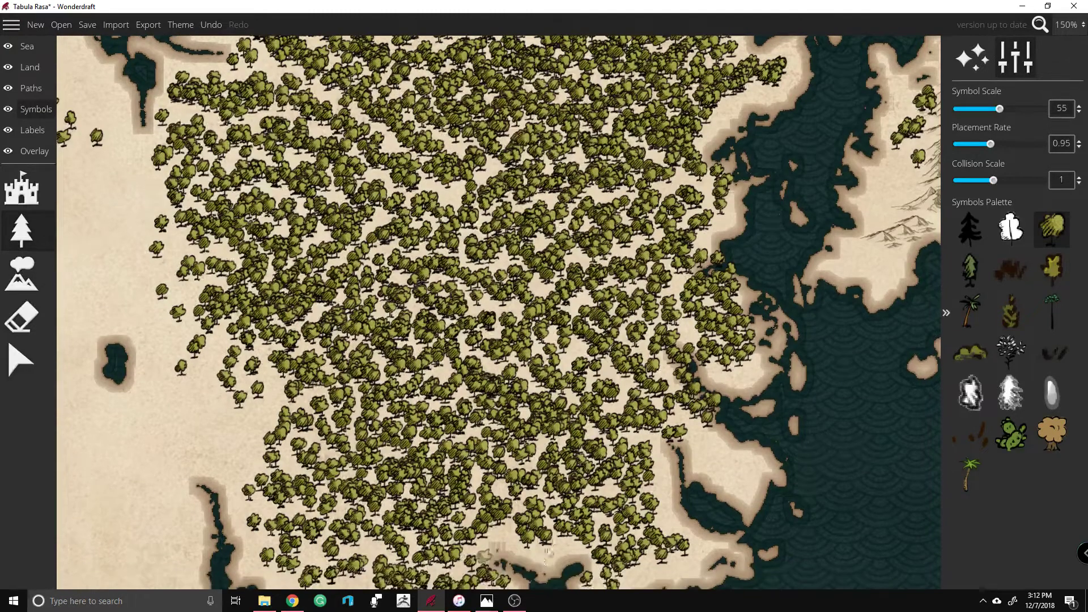
pyautogui.scroll(-2, 637, 573)
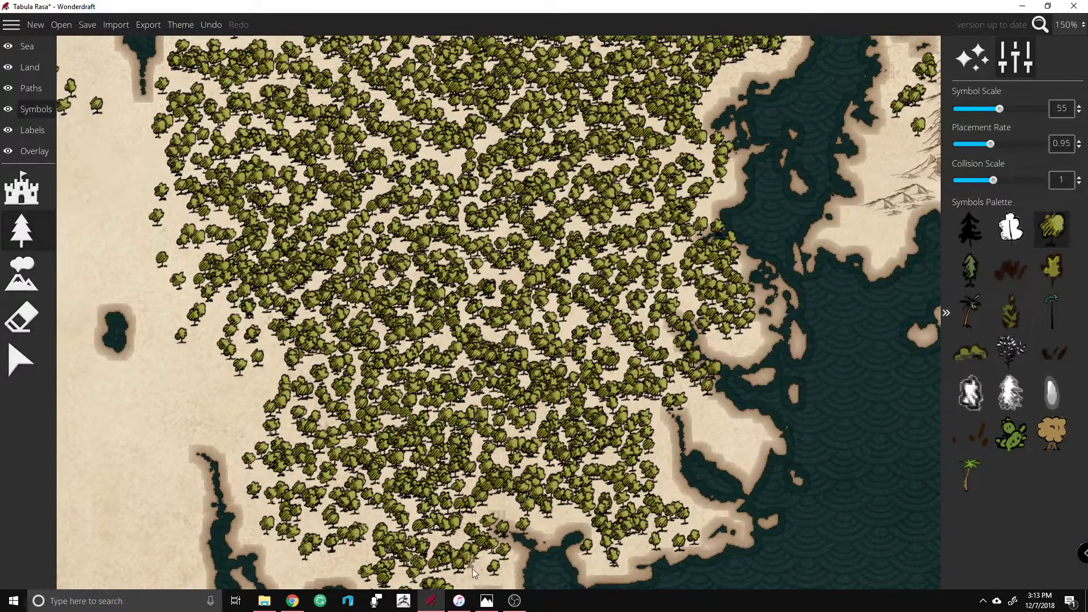
pyautogui.scroll(-1, 476, 561)
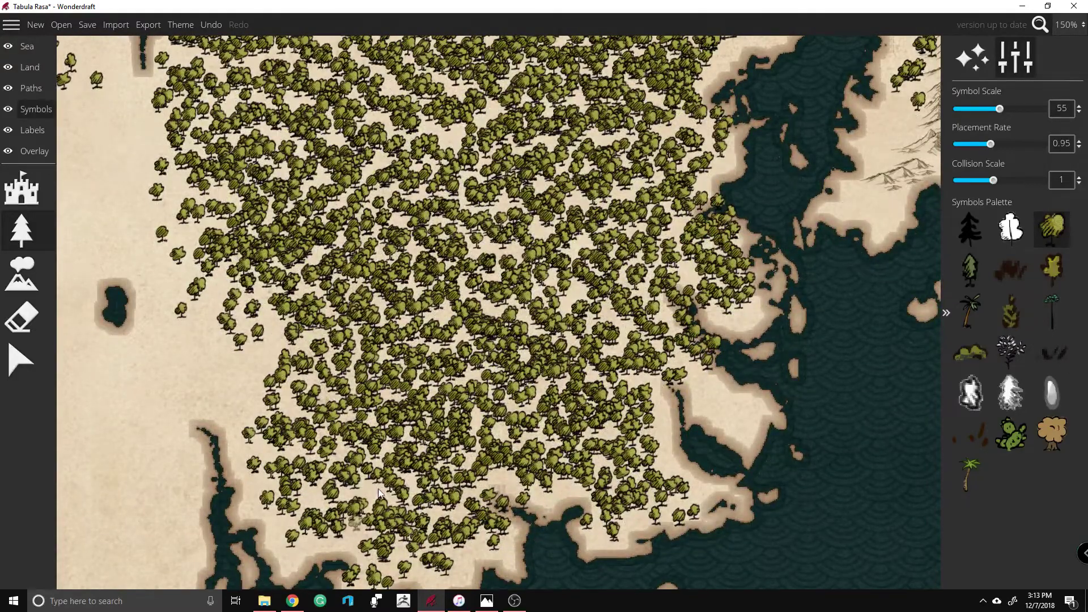
pyautogui.moveTo(301, 335)
pyautogui.mouseDown()
pyautogui.moveTo(144, 386)
pyautogui.moveTo(245, 347)
pyautogui.moveTo(256, 386)
pyautogui.moveTo(274, 347)
pyautogui.moveTo(259, 304)
pyautogui.mouseUp()
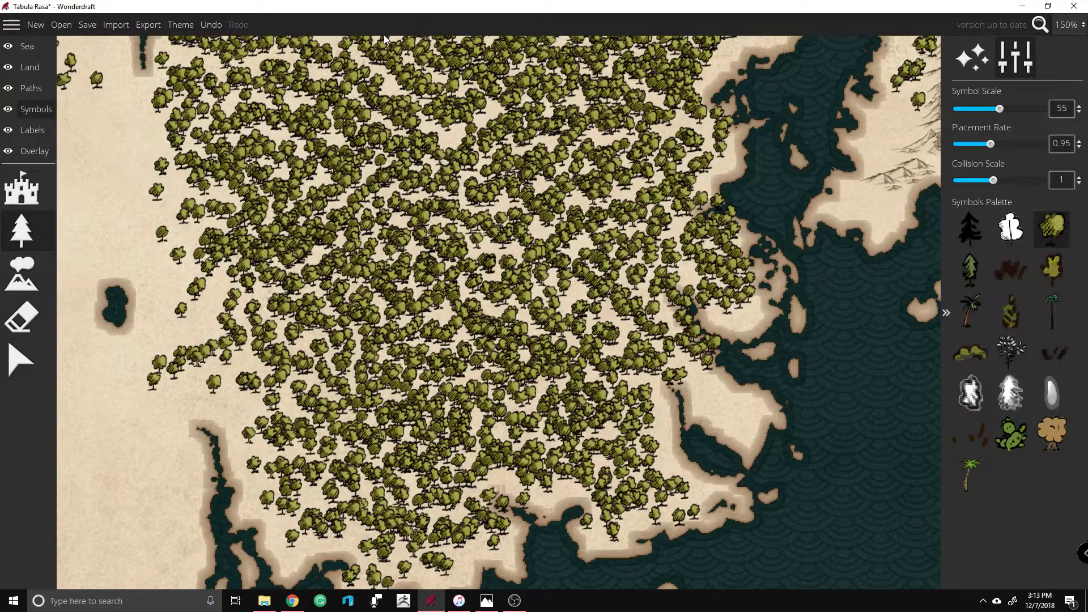
pyautogui.press('Up')
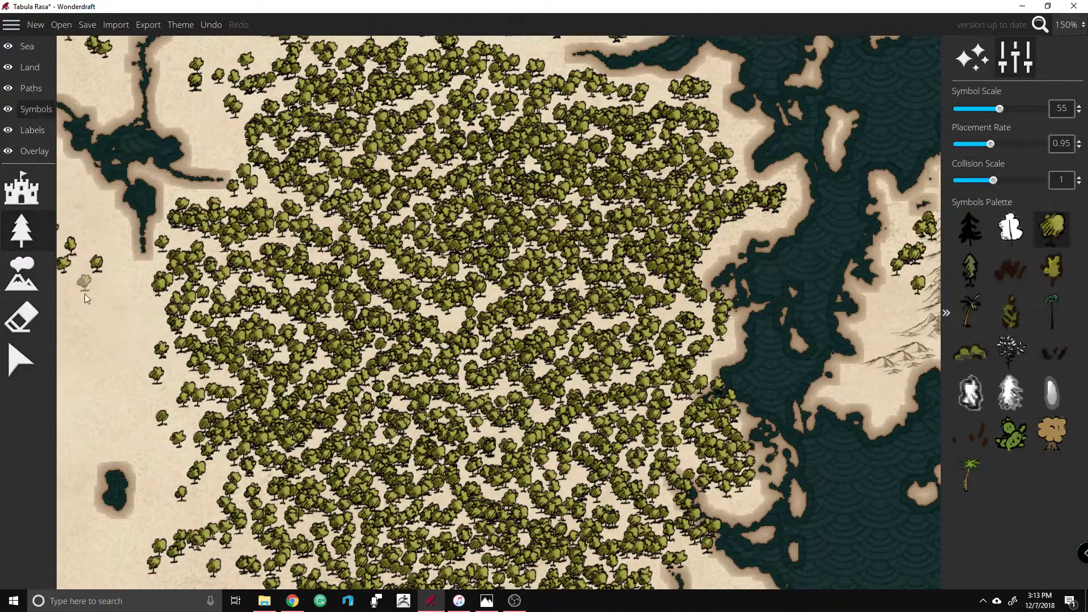
# Step: Set the trace image's opacity to 0.39 and realign it with the map around the forest river
pyautogui.click(43, 304)
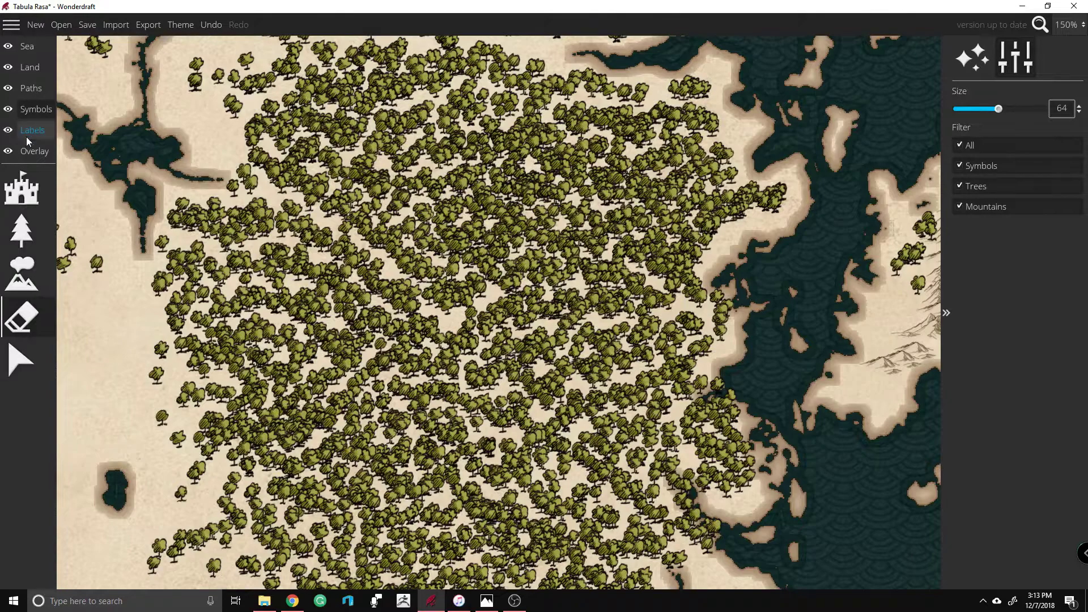
pyautogui.click(35, 151)
pyautogui.click(21, 187)
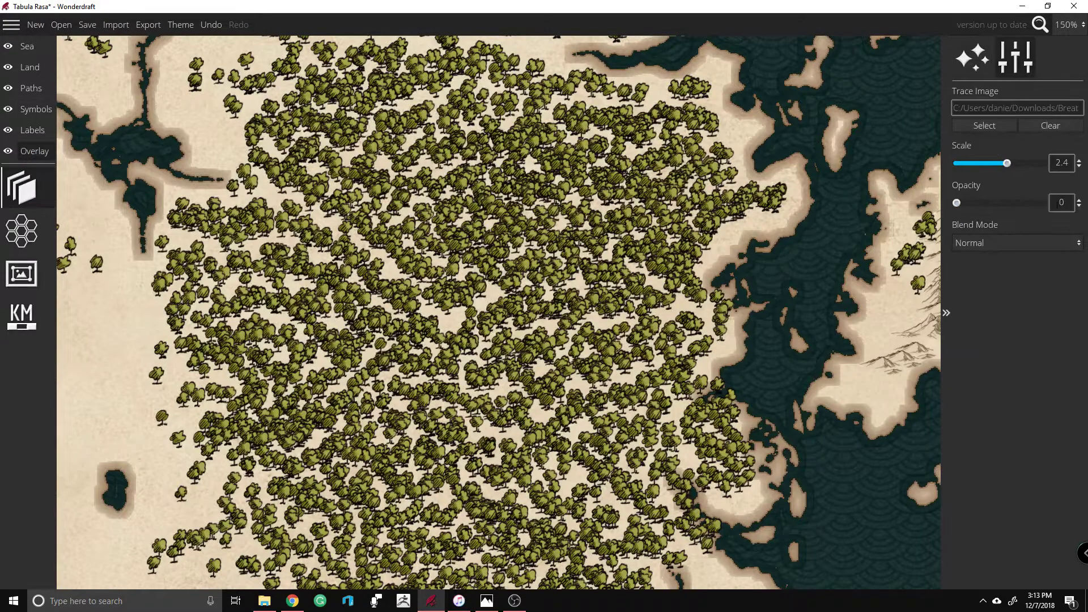
pyautogui.moveTo(957, 203); pyautogui.dragTo(990, 201)
pyautogui.moveTo(676, 553)
pyautogui.mouseDown()
pyautogui.moveTo(677, 453)
pyautogui.moveTo(671, 464)
pyautogui.mouseUp()
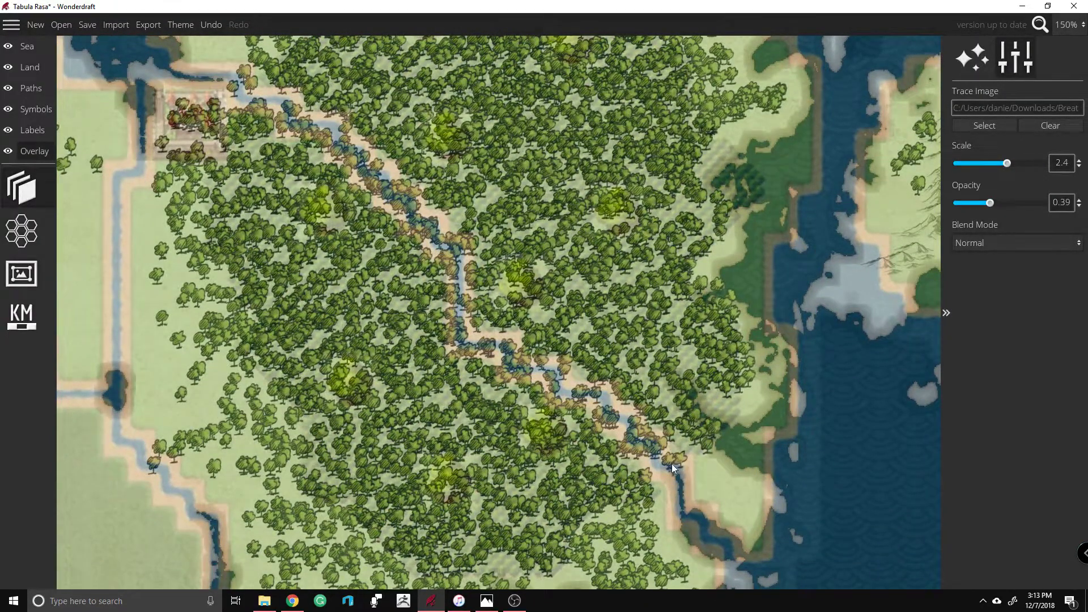
pyautogui.hotkey('ctrl', 'z')
pyautogui.moveTo(706, 475); pyautogui.dragTo(709, 483)
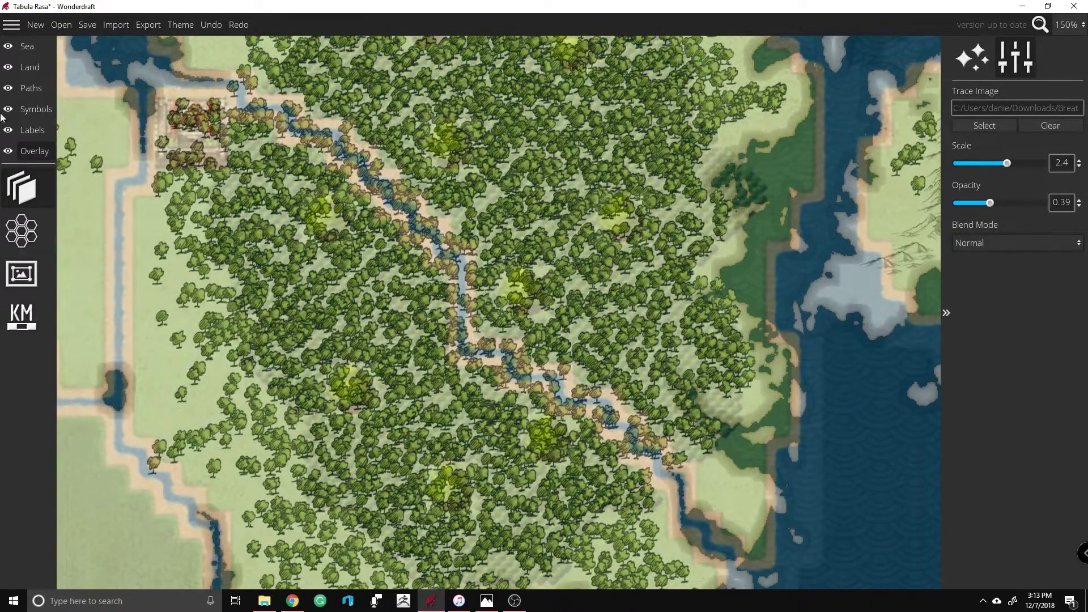
# Step: Erase the trees covering the traced river through the forest, reducing the symbol eraser size to 6
pyautogui.click(35, 109)
pyautogui.click(22, 317)
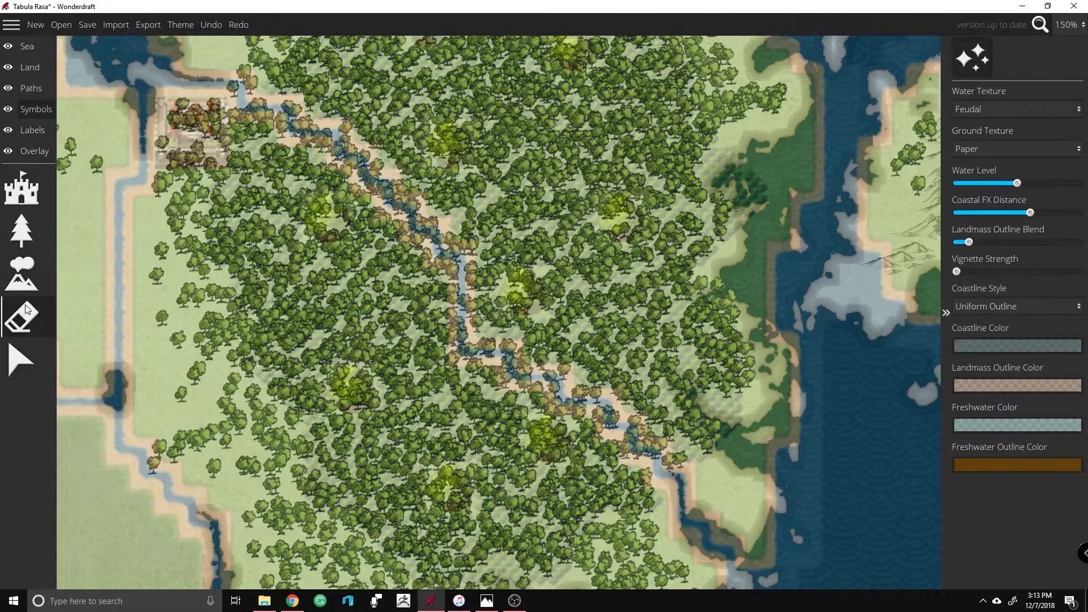
pyautogui.moveTo(999, 117); pyautogui.dragTo(962, 116)
pyautogui.click(970, 187)
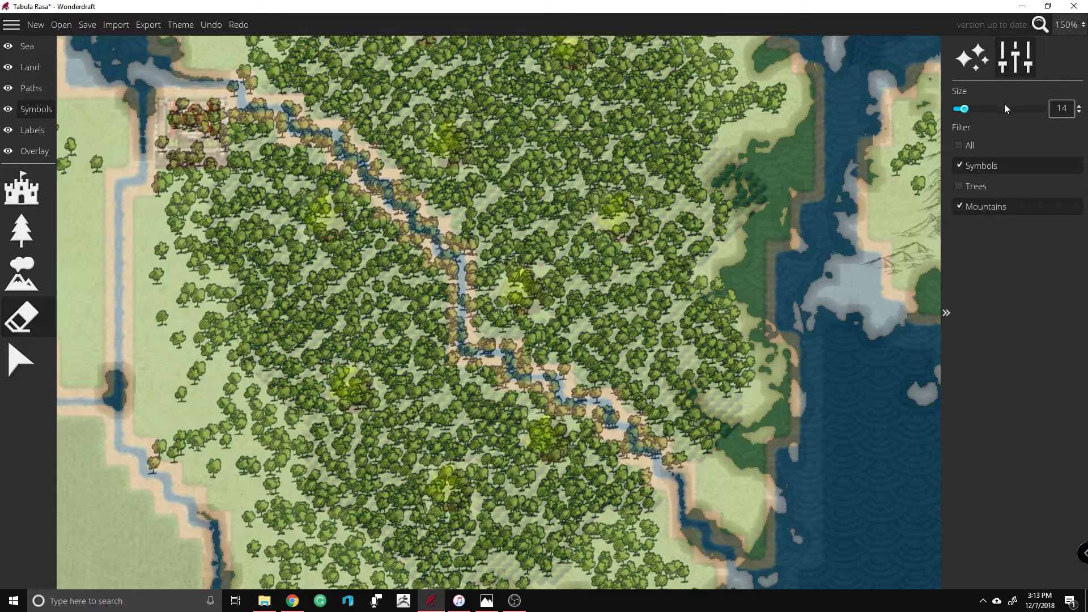
pyautogui.moveTo(969, 111); pyautogui.dragTo(981, 110)
pyautogui.click(966, 187)
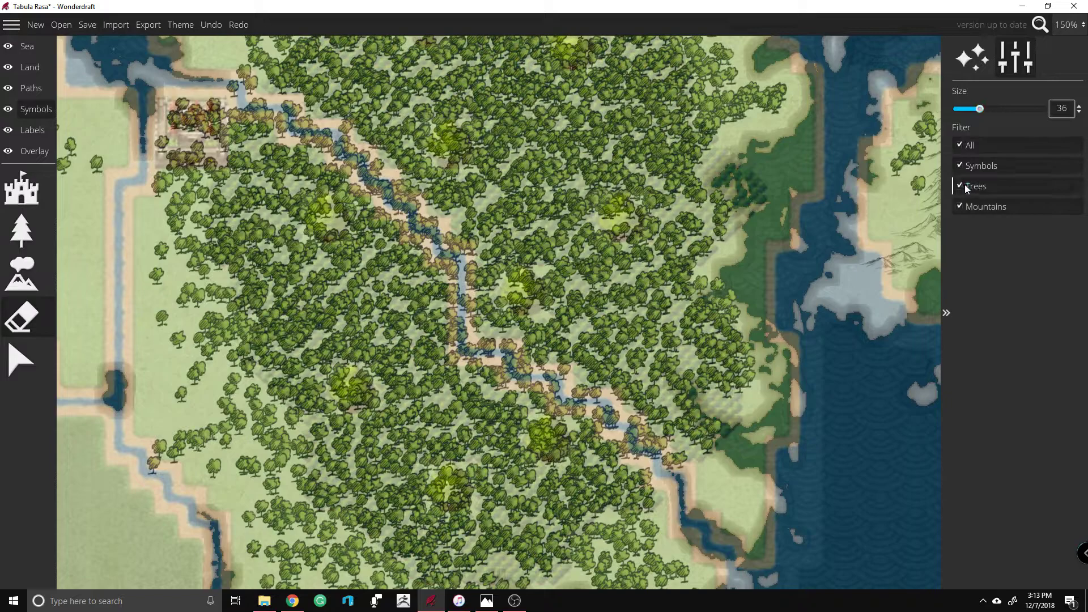
pyautogui.hscroll(1, 660, 481)
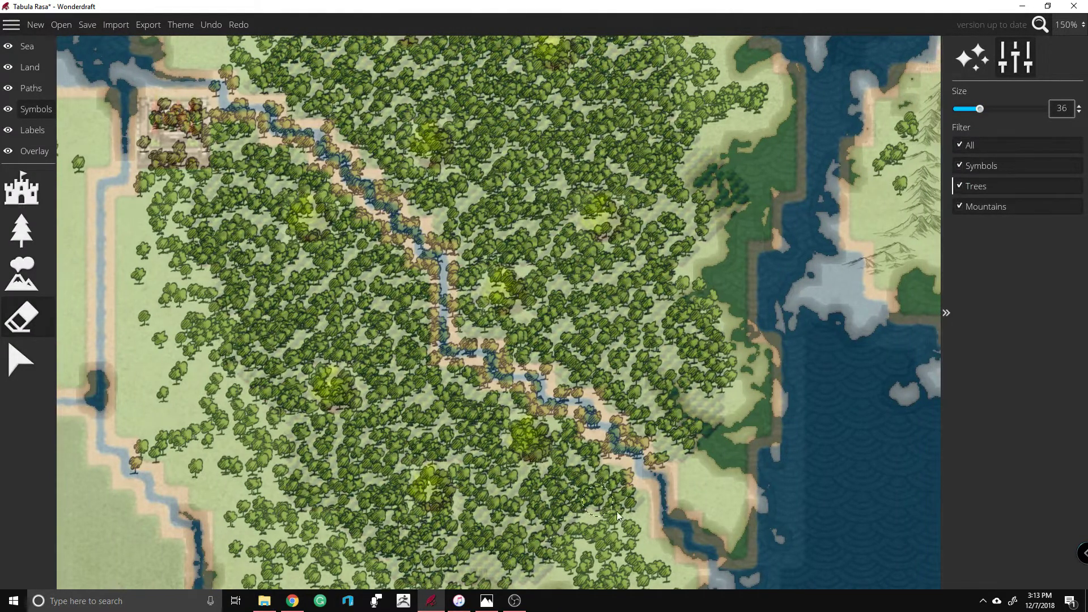
pyautogui.moveTo(978, 111); pyautogui.dragTo(965, 110)
pyautogui.moveTo(659, 478); pyautogui.dragTo(614, 430)
pyautogui.moveTo(965, 109); pyautogui.dragTo(958, 109)
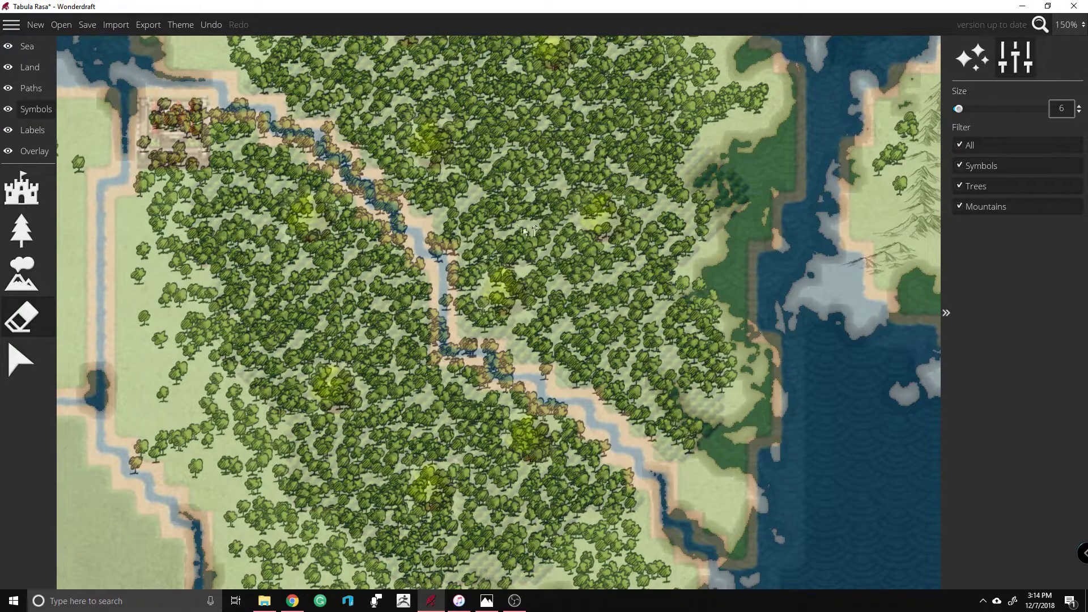
# Step: Lower the trace image's opacity to 0.02 and check the whole map without the reference
pyautogui.scroll(-5, 533, 230)
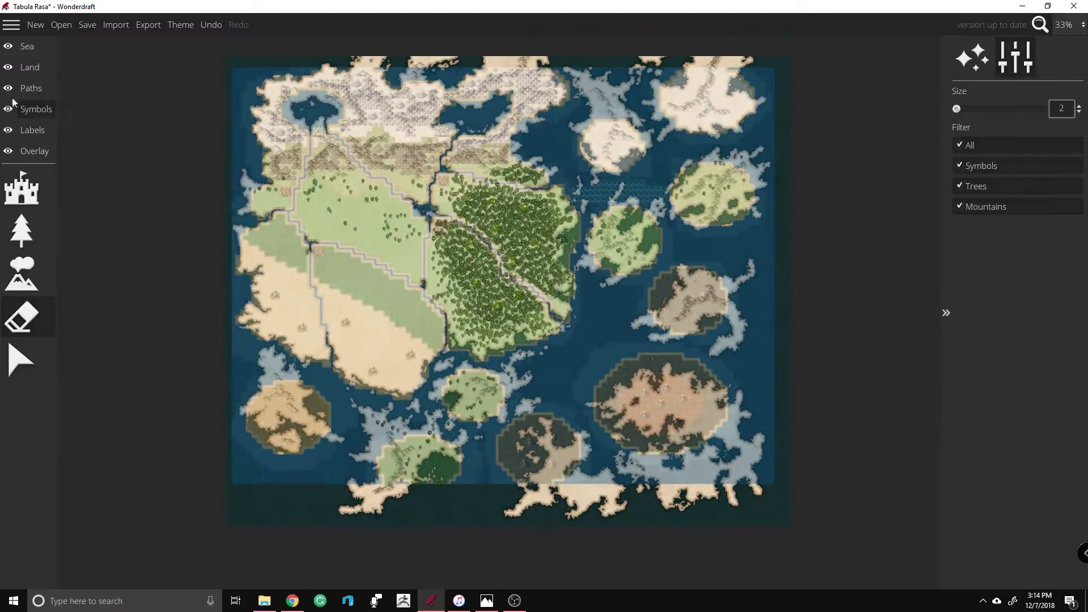
pyautogui.click(34, 150)
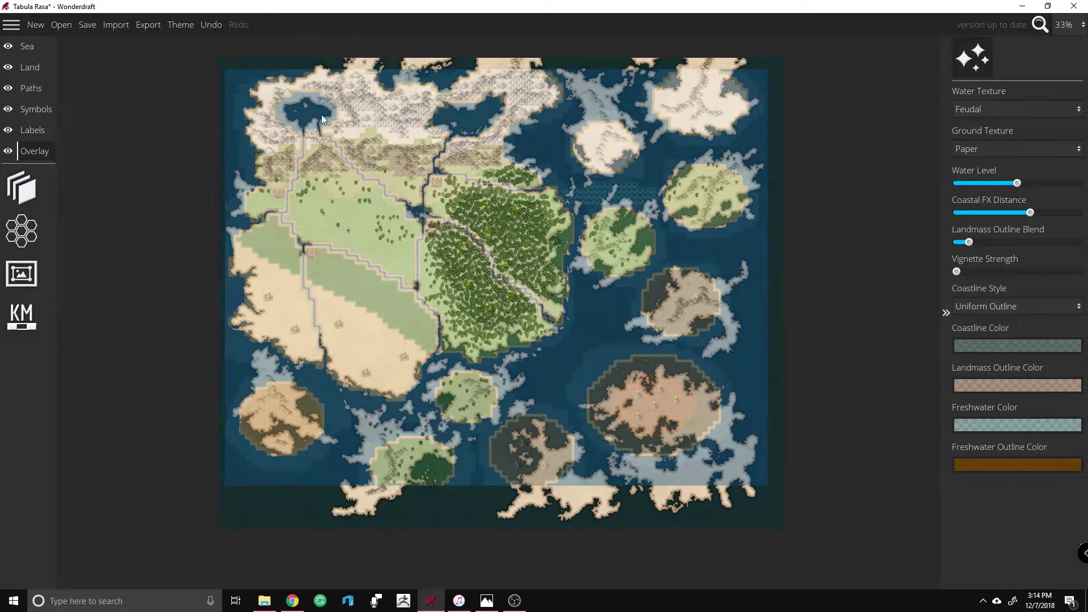
pyautogui.click(21, 188)
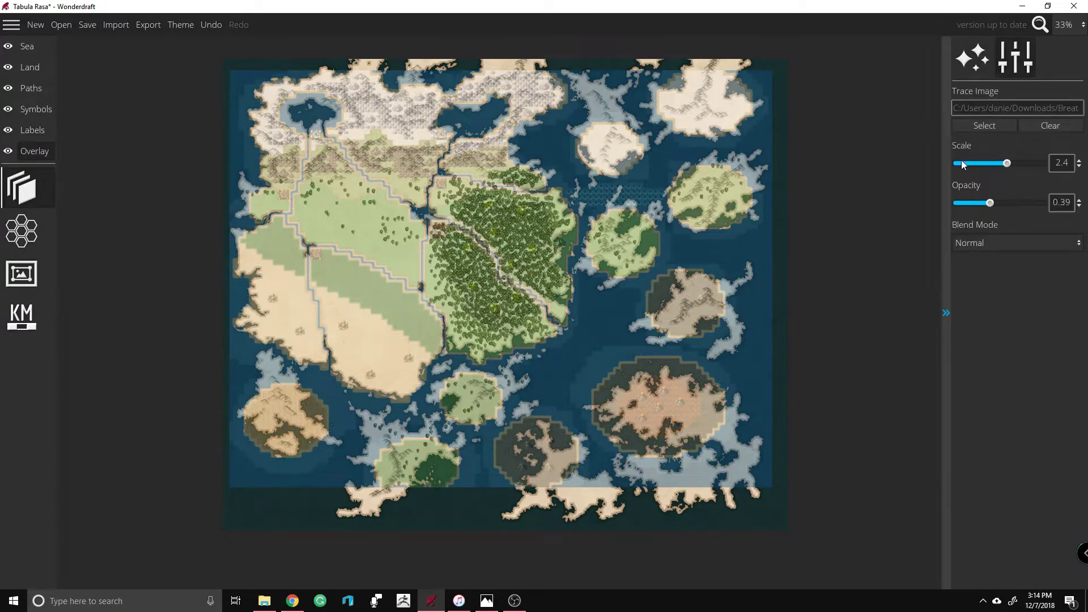
pyautogui.moveTo(997, 205); pyautogui.dragTo(923, 207)
pyautogui.click(962, 203)
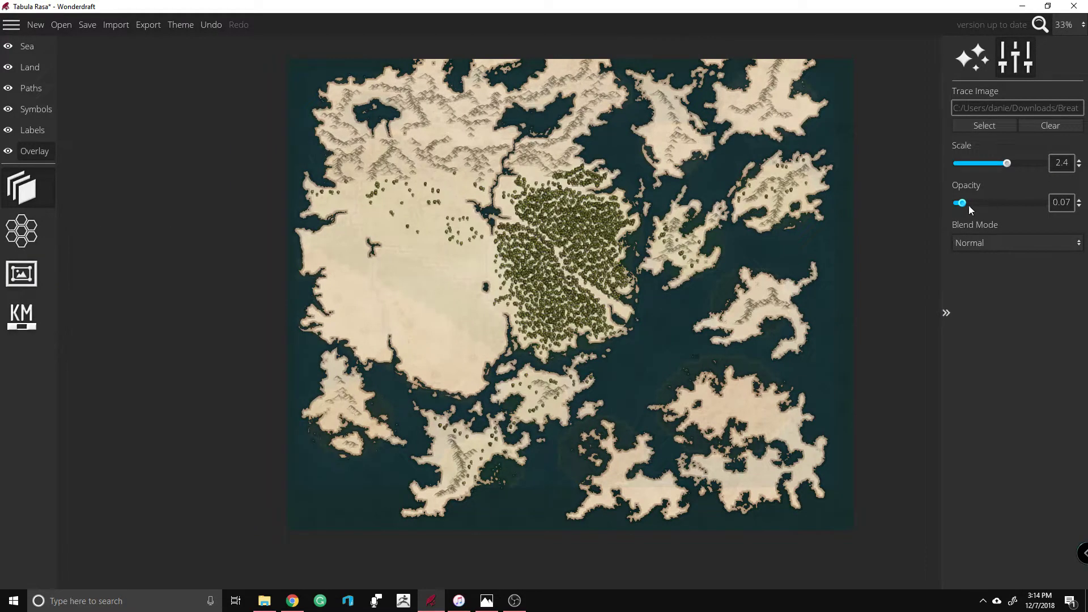
pyautogui.moveTo(962, 202)
pyautogui.mouseDown()
pyautogui.moveTo(1029, 206)
pyautogui.moveTo(957, 204)
pyautogui.mouseUp()
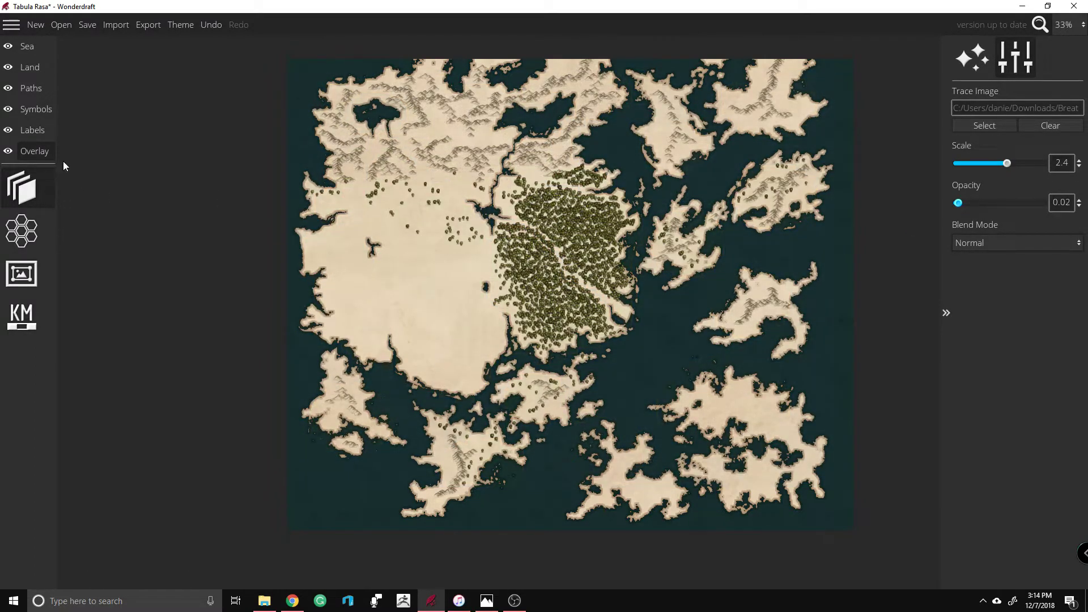
pyautogui.click(24, 49)
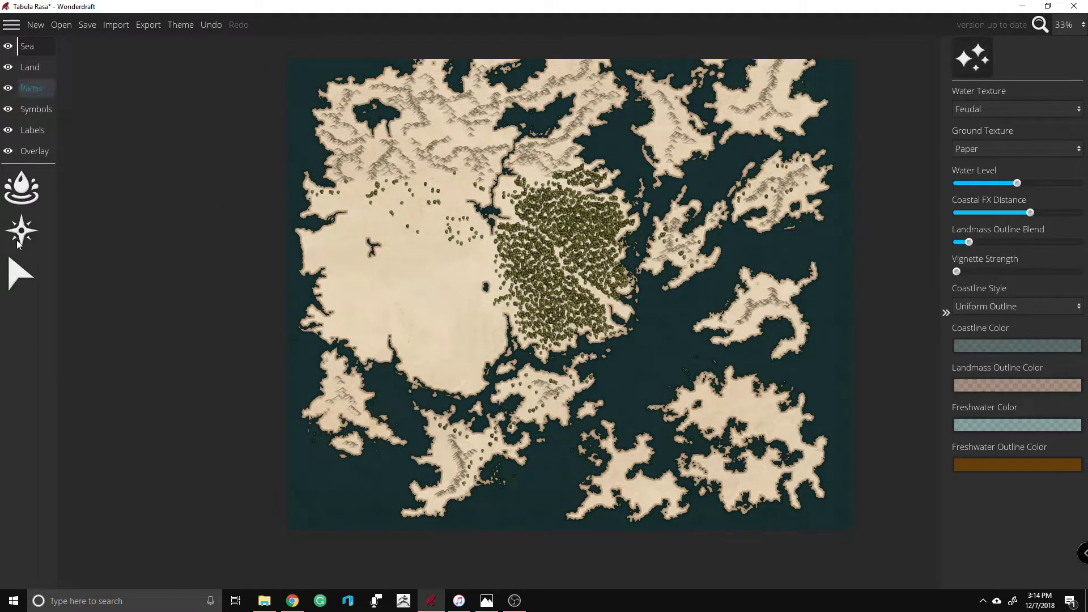
pyautogui.click(35, 71)
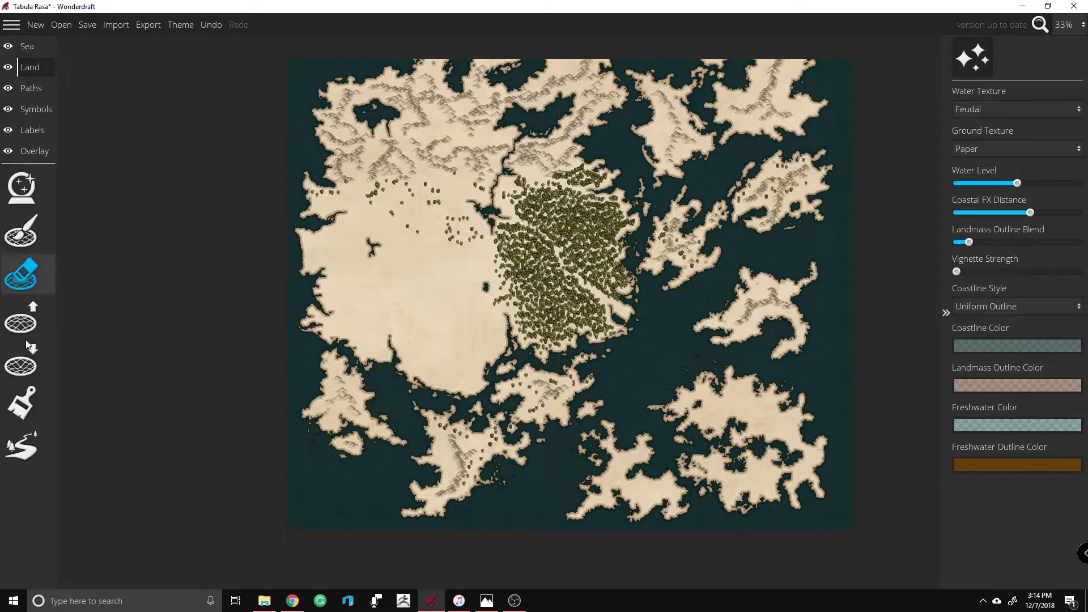
pyautogui.click(24, 447)
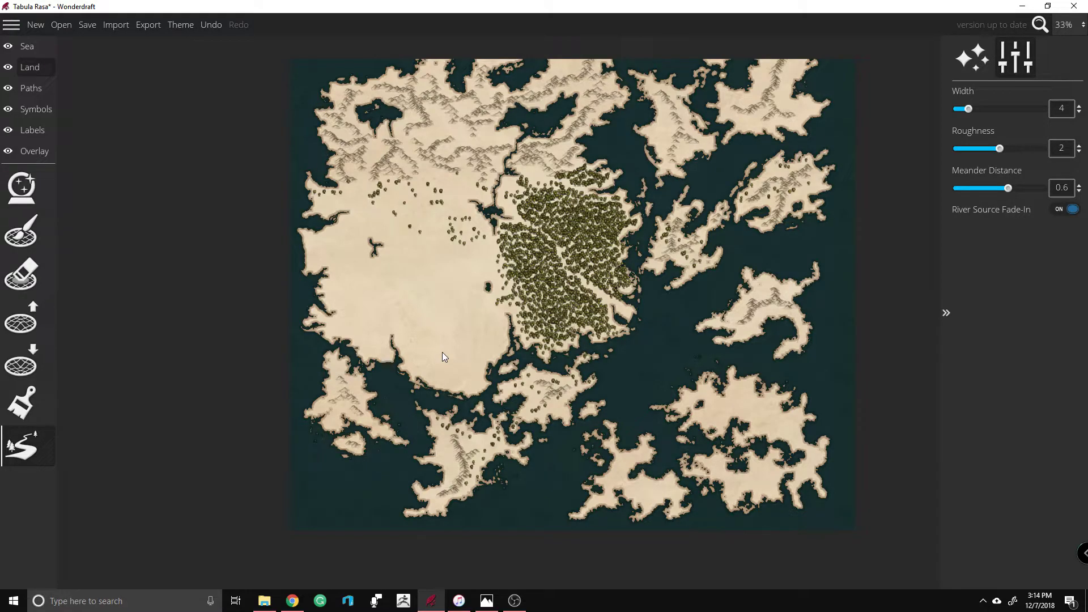
# Step: Set the trace image's opacity to 0.2 so the traced rivers around the plains and forest can be followed
pyautogui.scroll(4, 505, 301)
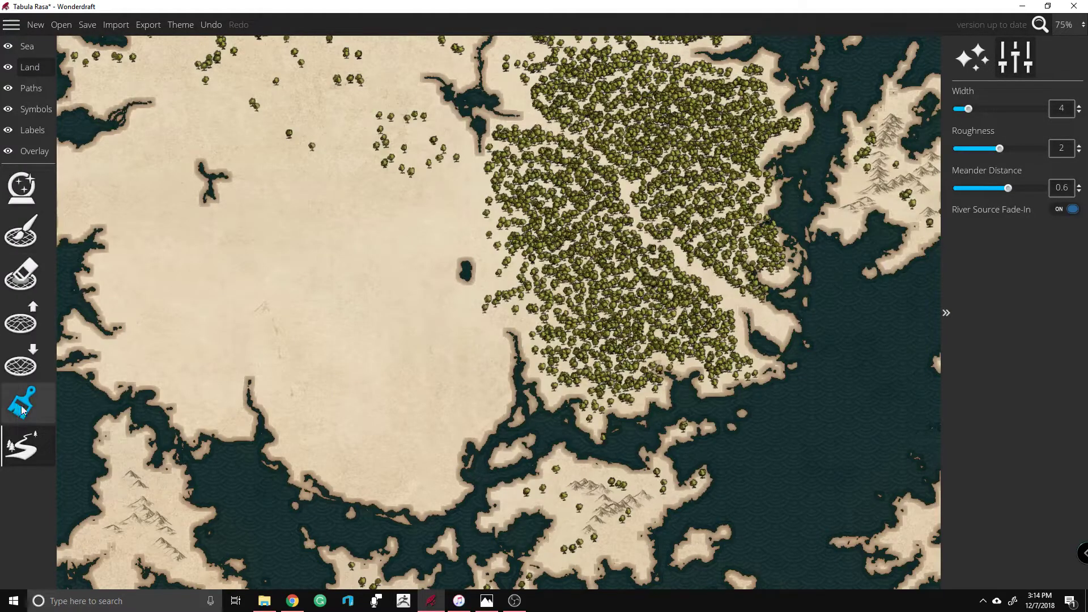
pyautogui.click(34, 150)
pyautogui.click(17, 187)
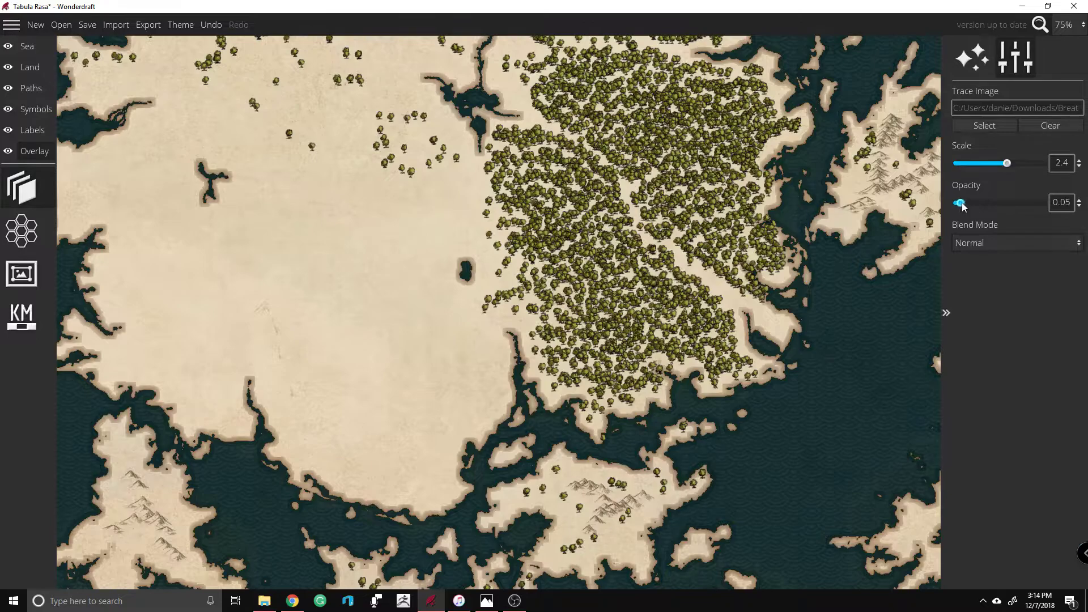
pyautogui.moveTo(957, 203); pyautogui.dragTo(975, 208)
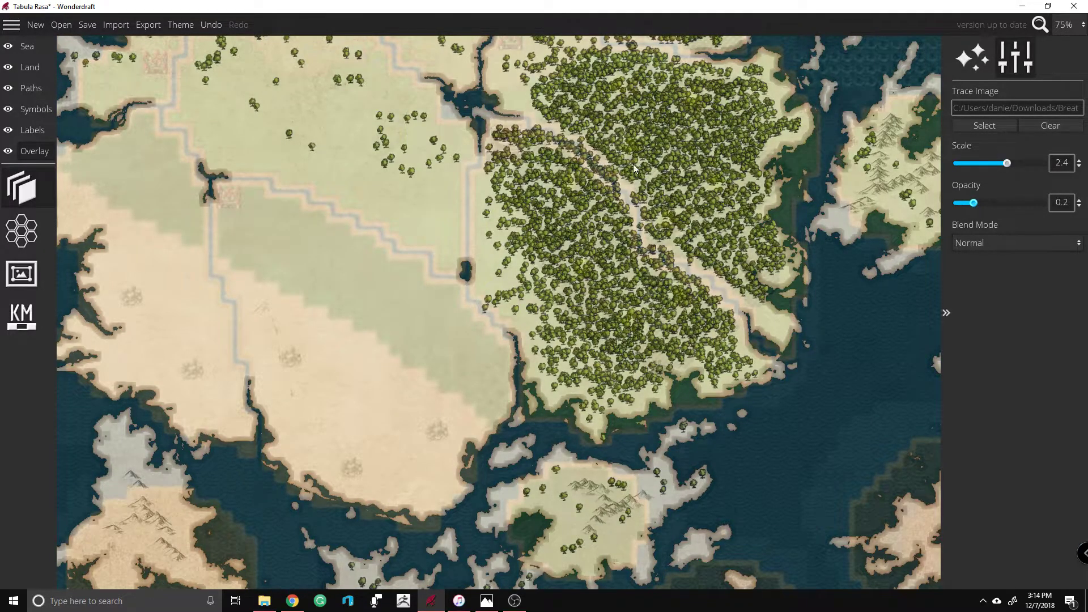
pyautogui.scroll(1, 657, 128)
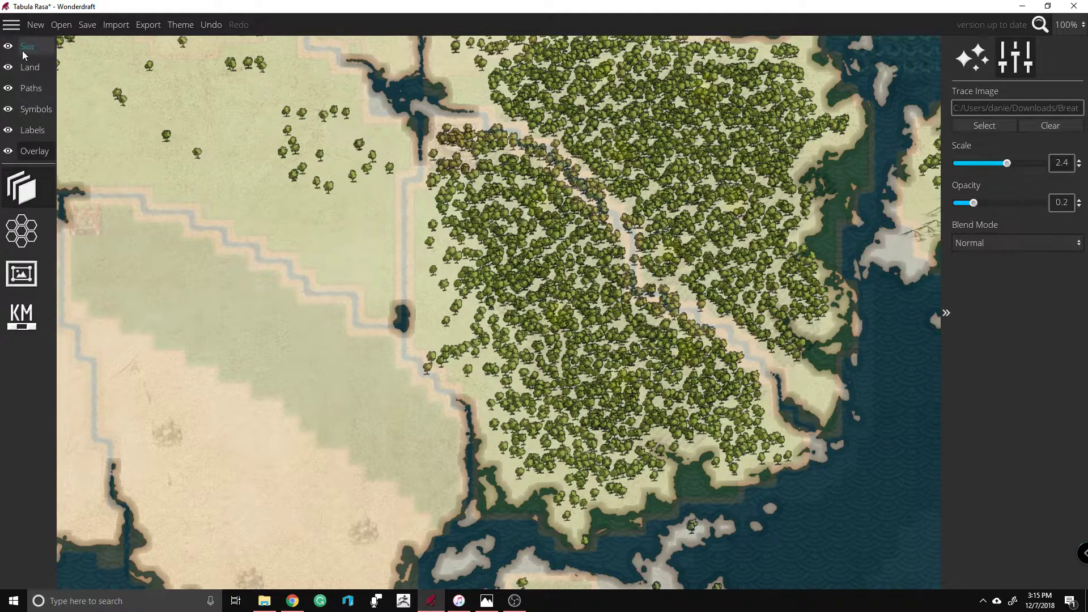
# Step: Draw a river of width 4 along the traced course from the western river junction through the forest to the southeastern inlet
pyautogui.click(29, 67)
pyautogui.click(19, 448)
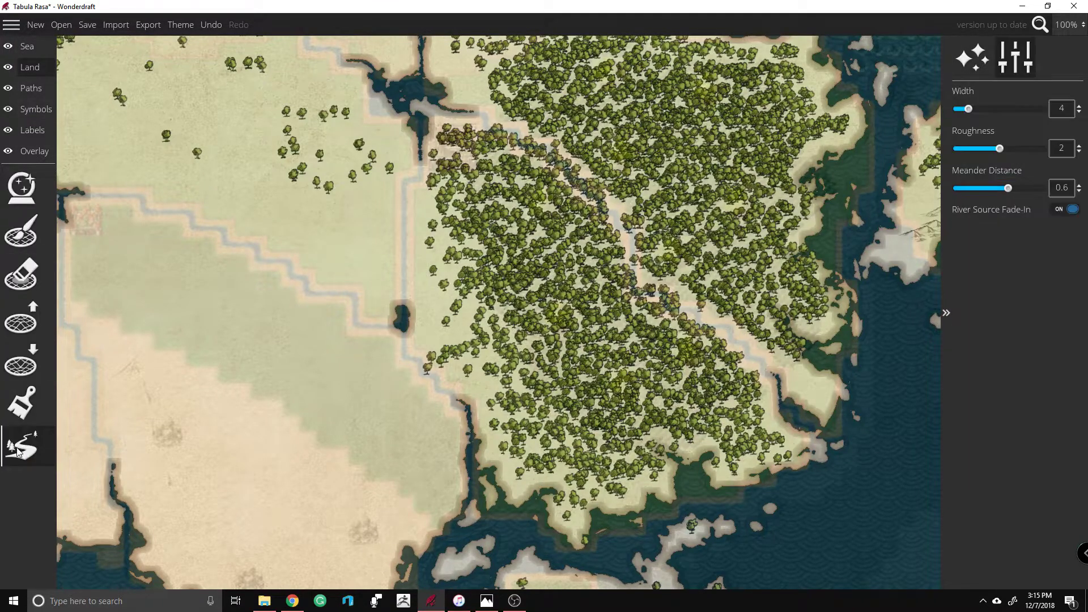
pyautogui.moveTo(518, 62); pyautogui.dragTo(495, 179)
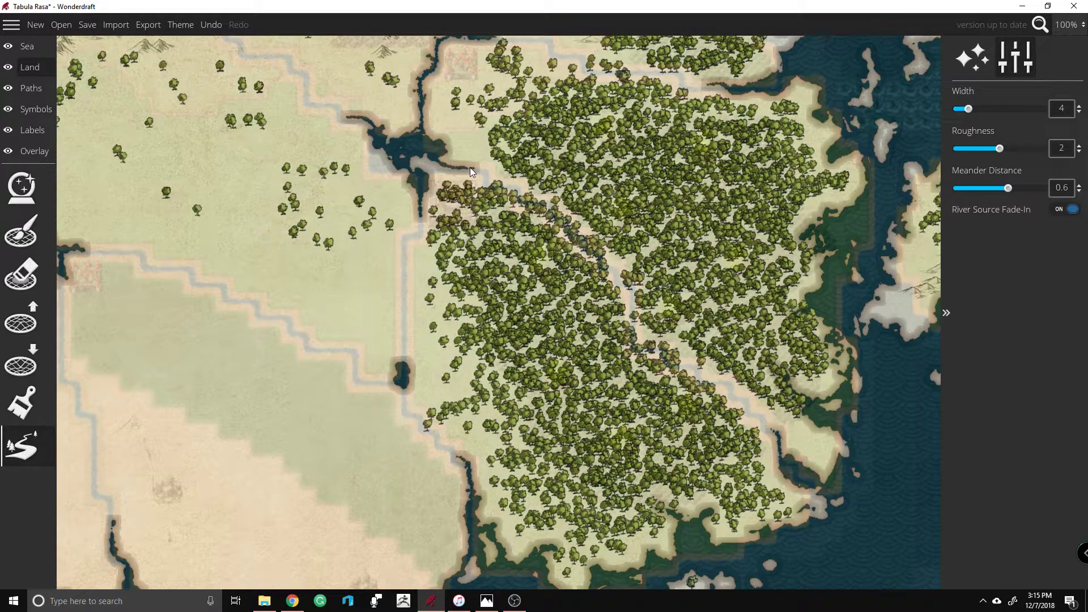
pyautogui.moveTo(232, 283)
pyautogui.mouseDown()
pyautogui.moveTo(264, 363)
pyautogui.moveTo(273, 378)
pyautogui.moveTo(297, 365)
pyautogui.mouseUp()
pyautogui.hotkey('ctrl', 'z')
pyautogui.moveTo(507, 177); pyautogui.dragTo(534, 195)
pyautogui.moveTo(560, 203); pyautogui.dragTo(602, 242)
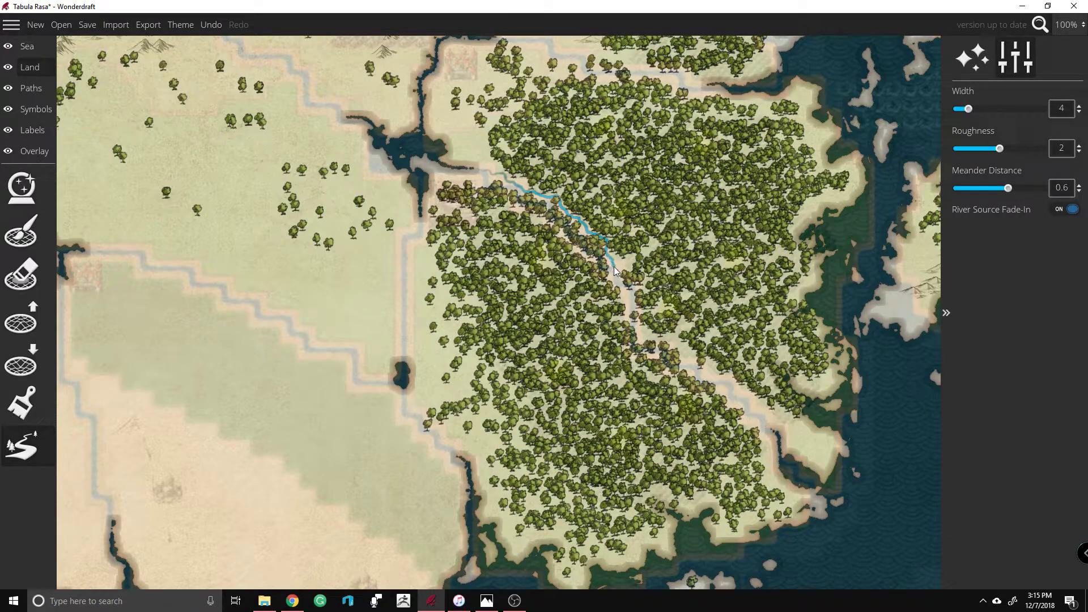
pyautogui.moveTo(622, 288)
pyautogui.mouseDown()
pyautogui.moveTo(640, 331)
pyautogui.moveTo(684, 351)
pyautogui.moveTo(694, 372)
pyautogui.moveTo(738, 393)
pyautogui.moveTo(780, 439)
pyautogui.mouseUp()
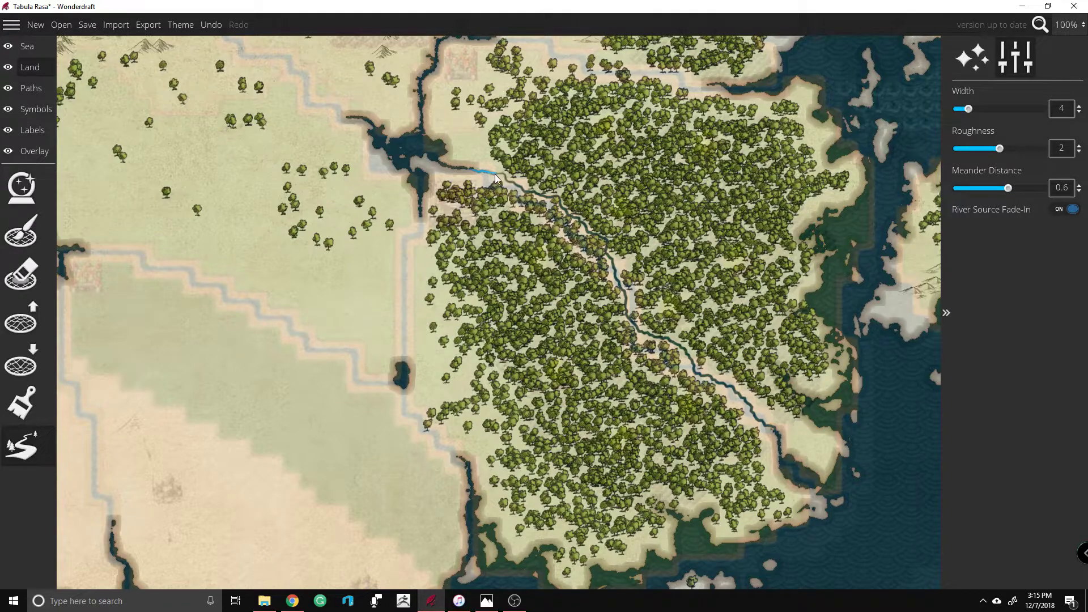
pyautogui.moveTo(501, 172); pyautogui.dragTo(501, 173)
pyautogui.press('Up')
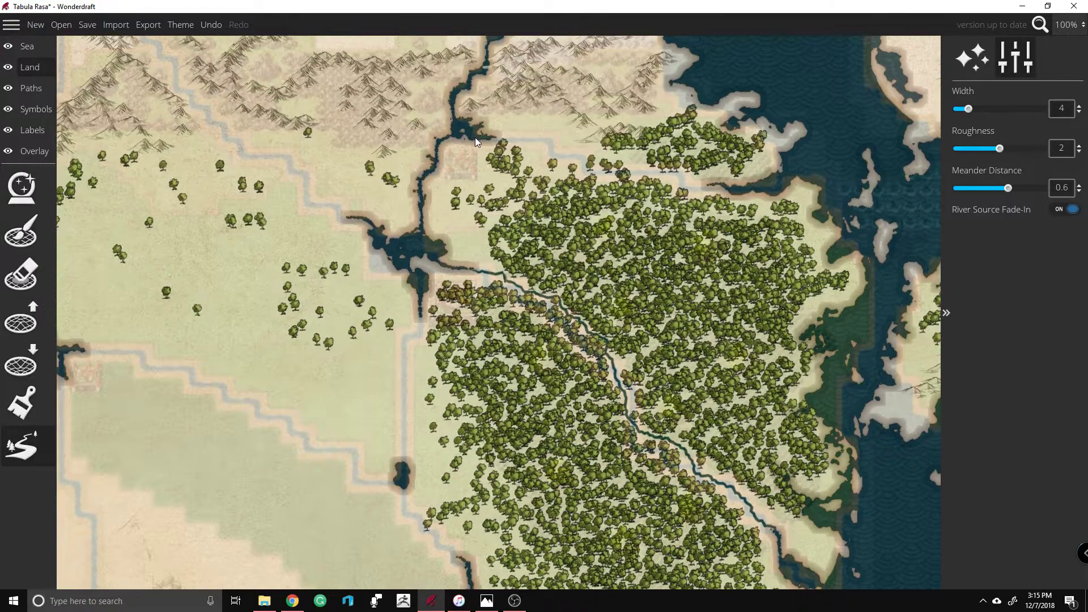
# Step: Draw a river of width 4 along the traced course between the northern mountains and forest, east to the northeastern coastal inlet
pyautogui.moveTo(487, 138)
pyautogui.mouseDown()
pyautogui.moveTo(539, 134)
pyautogui.moveTo(594, 178)
pyautogui.mouseUp()
pyautogui.moveTo(639, 172)
pyautogui.mouseDown()
pyautogui.moveTo(680, 178)
pyautogui.moveTo(656, 174)
pyautogui.mouseUp()
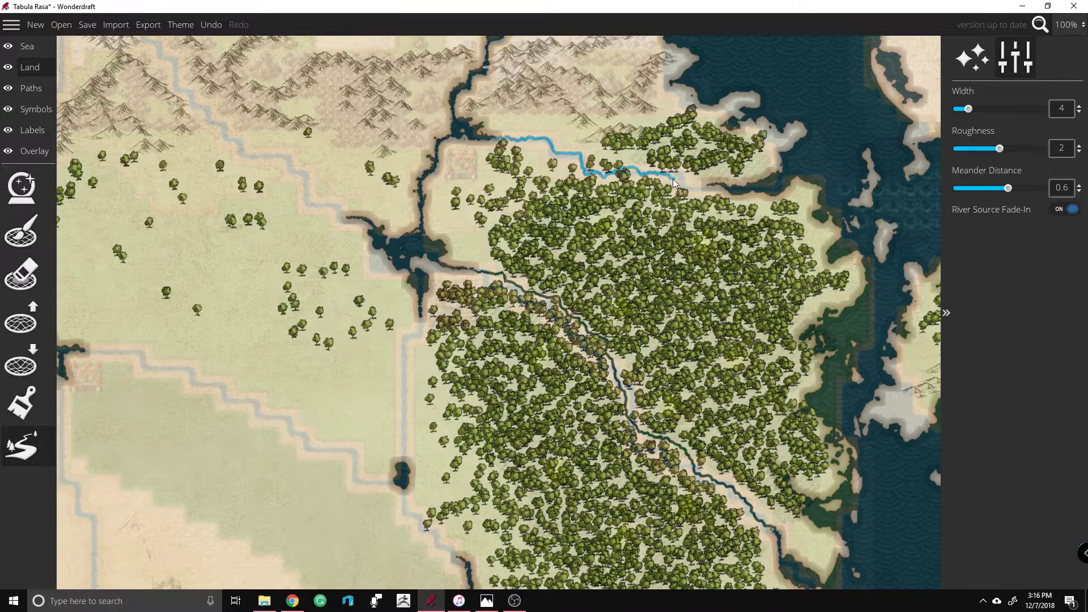
pyautogui.moveTo(709, 186); pyautogui.dragTo(715, 181)
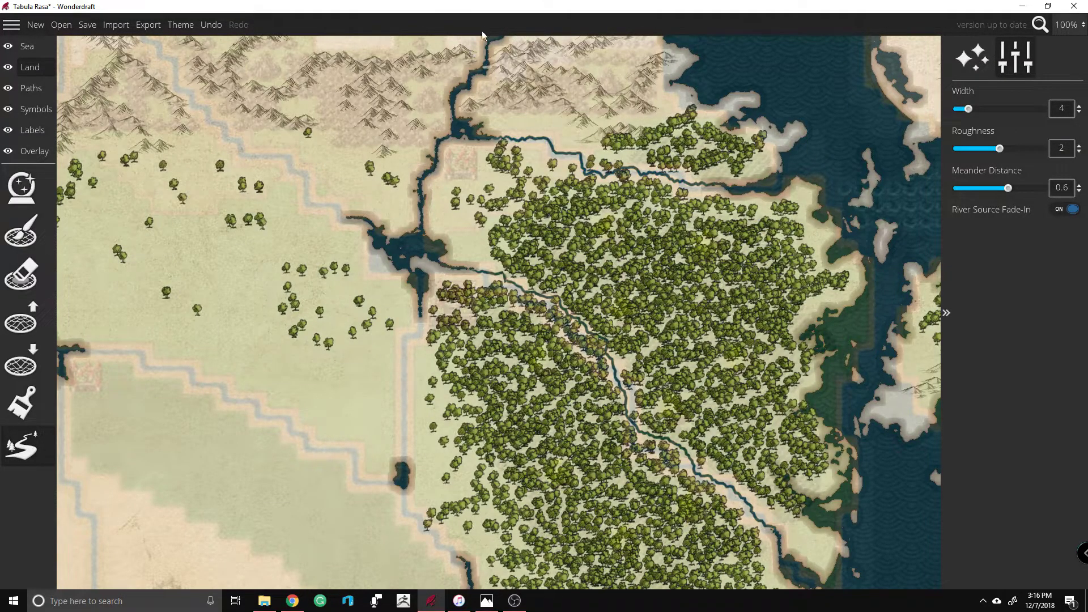
# Step: Look over the continent and surrounding islands to locate the traced rivers that remain undrawn
pyautogui.scroll(-2, 601, 169)
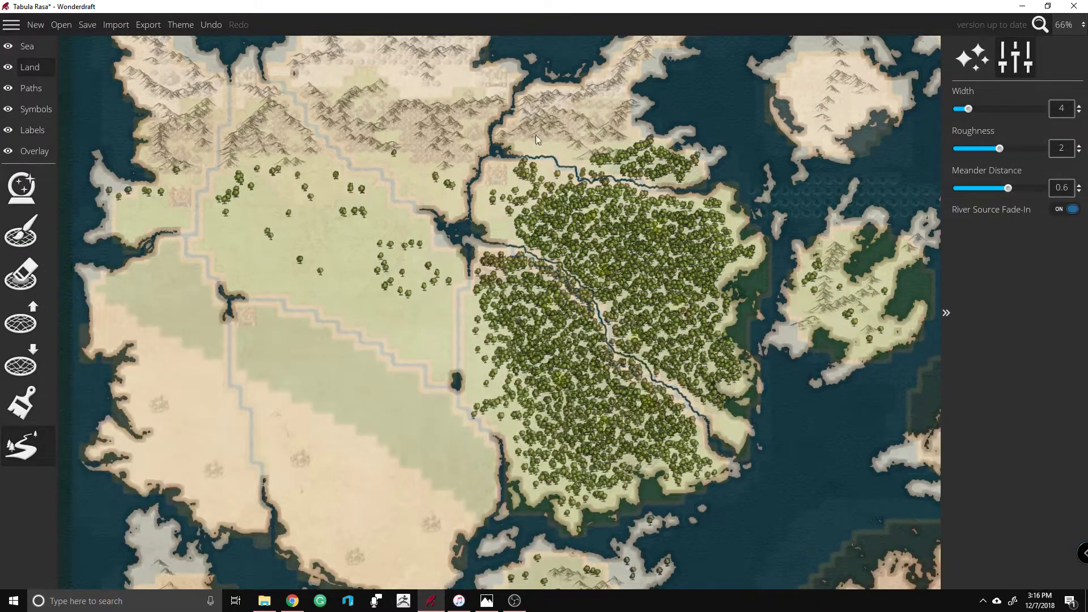
pyautogui.scroll(-1, 533, 128)
pyautogui.scroll(2, 412, 197)
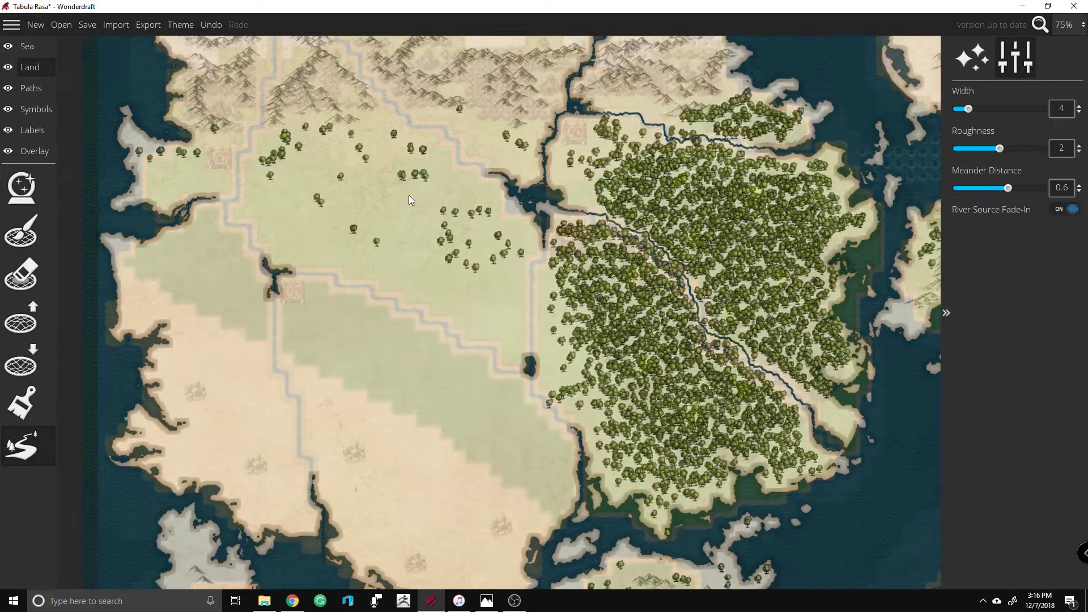
pyautogui.scroll(3, 449, 183)
pyautogui.scroll(-5, 446, 181)
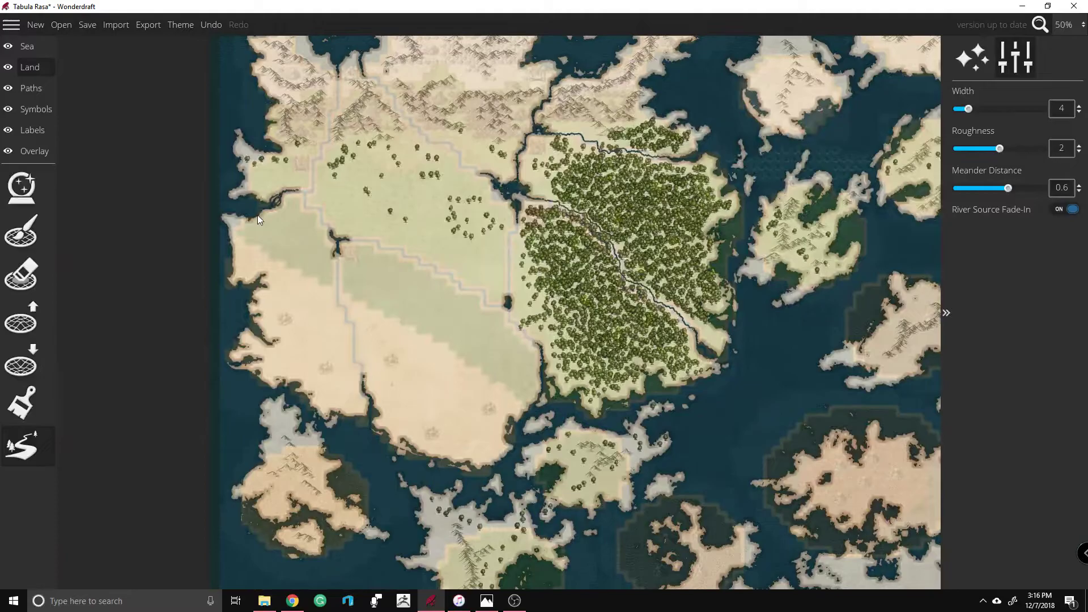
pyautogui.scroll(4, 259, 199)
pyautogui.scroll(-5, 297, 166)
pyautogui.scroll(3, 558, 236)
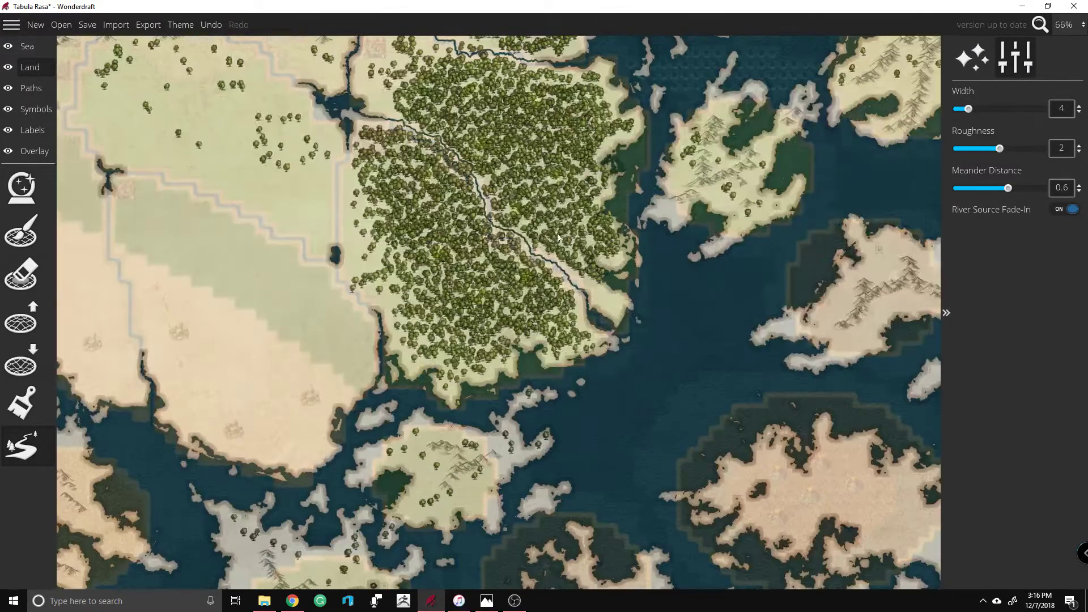
pyautogui.scroll(-4, 682, 270)
pyautogui.scroll(3, 493, 202)
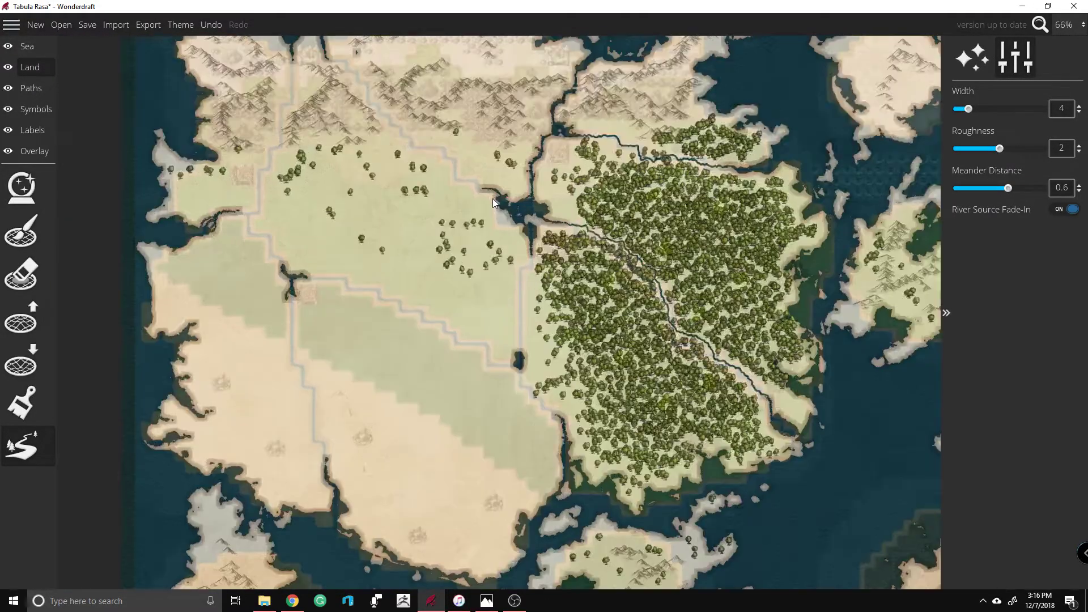
# Step: Draw width-4 rivers from the northern lake's two outlets, one southeast to the central junction and one south to the western inlet
pyautogui.scroll(-3, 527, 205)
pyautogui.scroll(5, 440, 131)
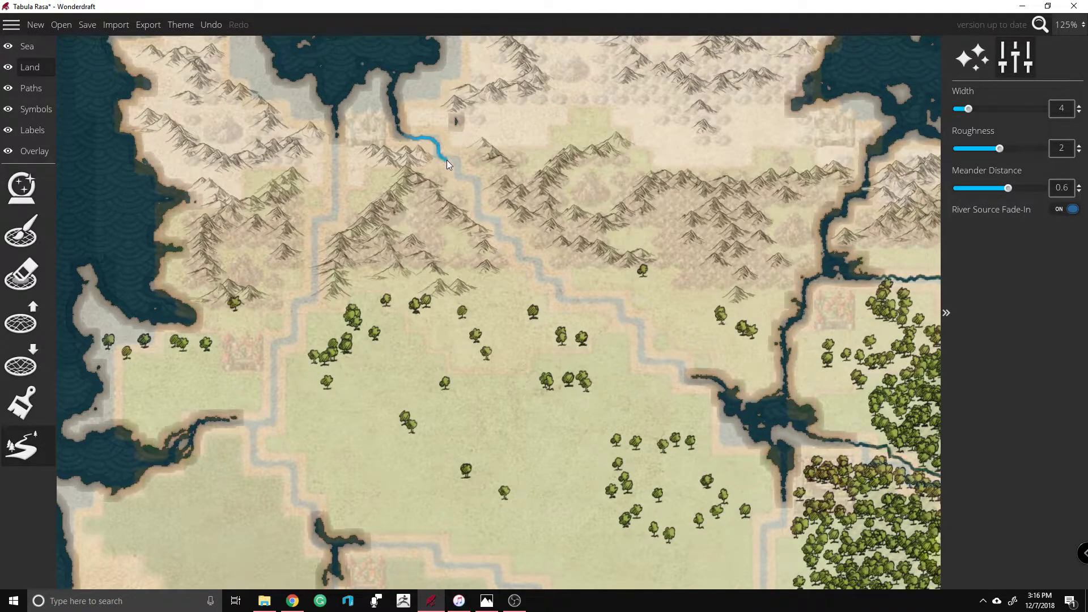
pyautogui.moveTo(454, 161); pyautogui.dragTo(465, 178)
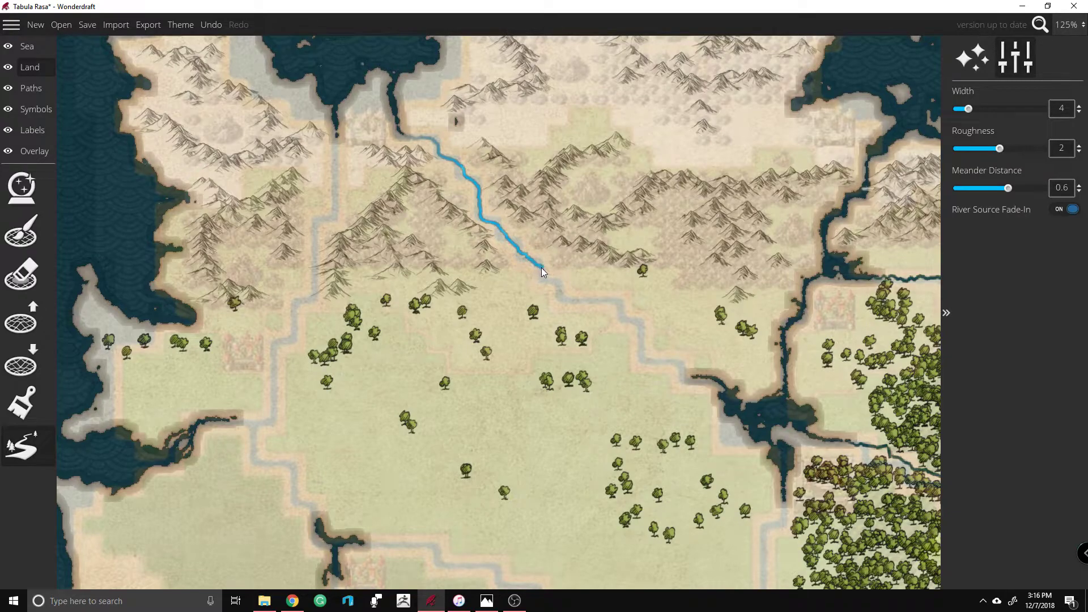
pyautogui.moveTo(586, 301); pyautogui.dragTo(602, 295)
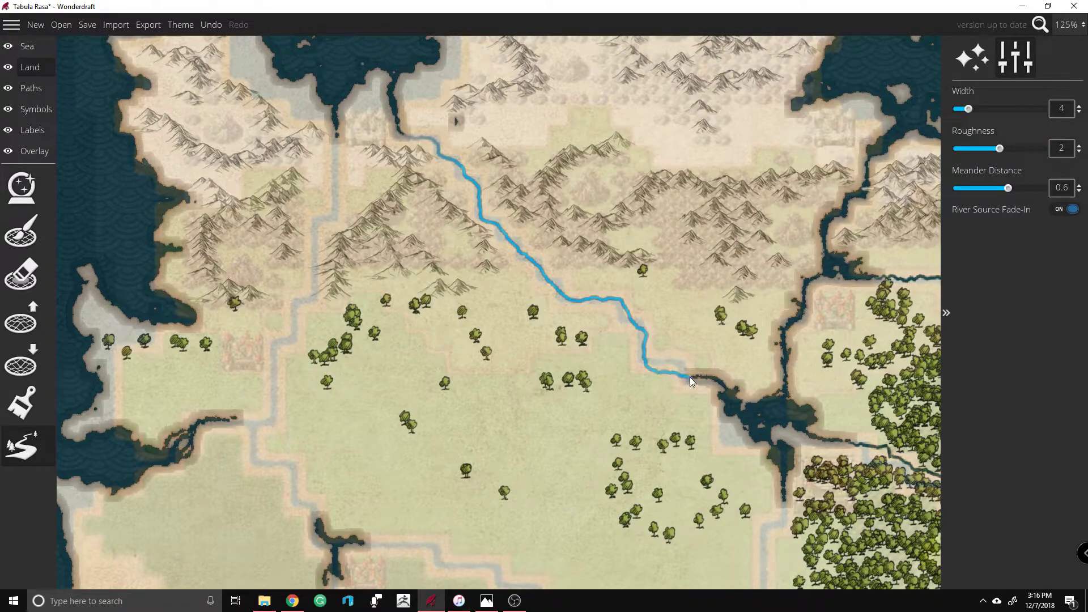
pyautogui.moveTo(691, 377); pyautogui.dragTo(691, 377)
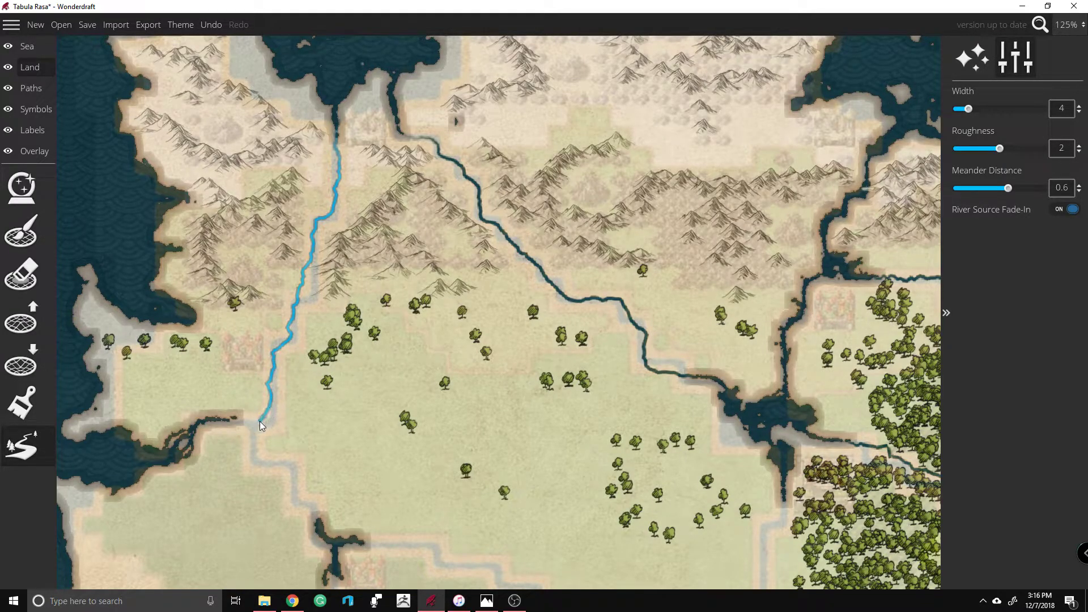
pyautogui.rightClick(223, 418)
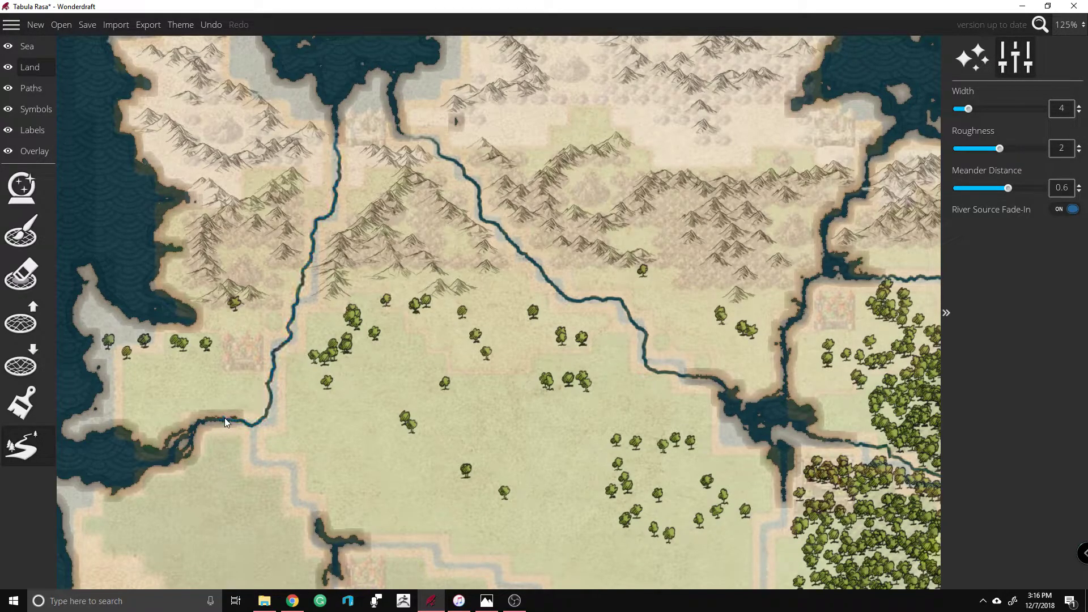
# Step: Draw the traced river from the western inlet to the small branching lake, and continue it southeast across the plains to the small eastern lake
pyautogui.scroll(-5, 423, 189)
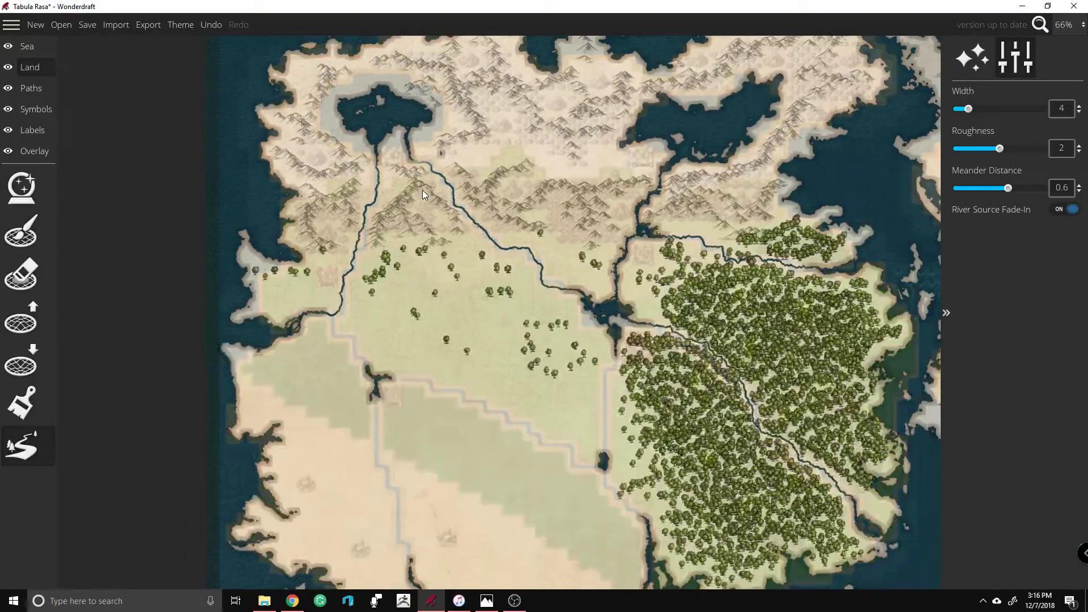
pyautogui.scroll(3, 288, 246)
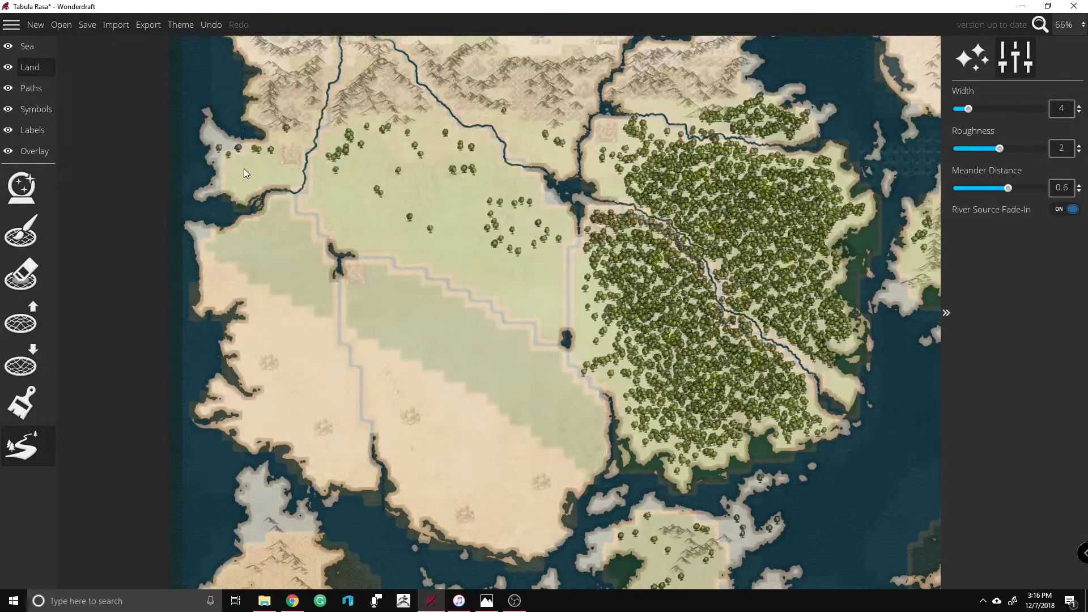
pyautogui.scroll(2, 288, 246)
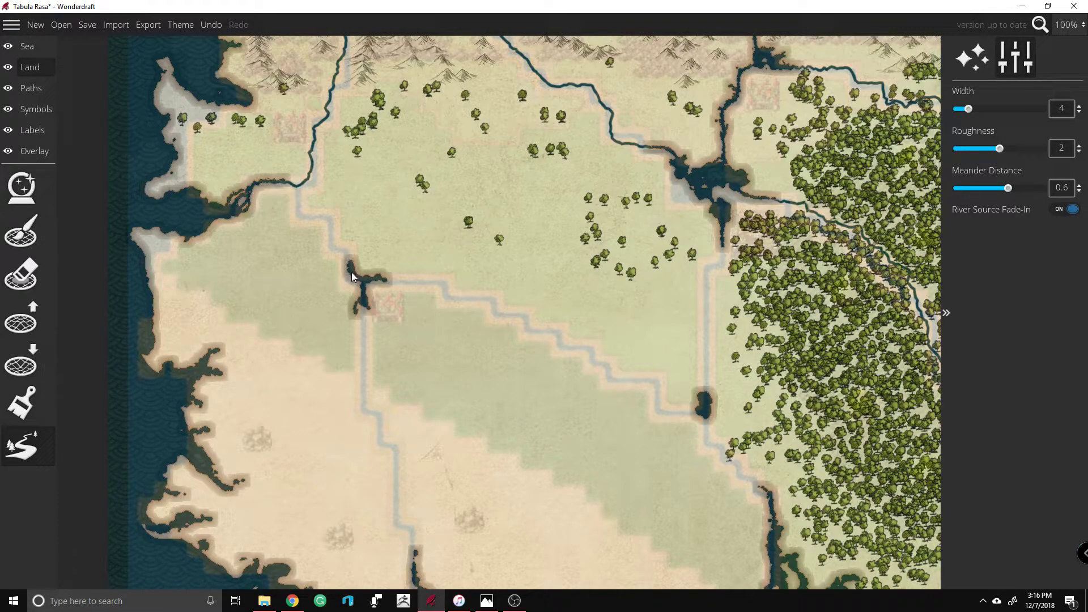
pyautogui.moveTo(341, 266)
pyautogui.mouseDown()
pyautogui.moveTo(330, 243)
pyautogui.moveTo(330, 225)
pyautogui.moveTo(295, 188)
pyautogui.mouseUp()
pyautogui.moveTo(430, 289)
pyautogui.mouseDown()
pyautogui.moveTo(490, 296)
pyautogui.moveTo(518, 332)
pyautogui.mouseUp()
pyautogui.moveTo(631, 389); pyautogui.dragTo(696, 410)
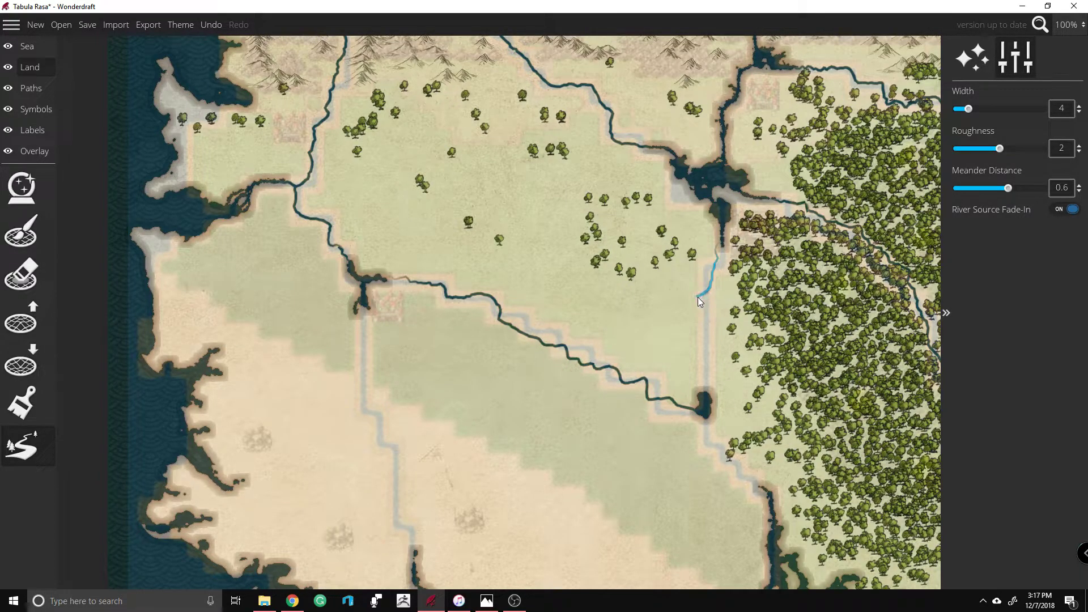
# Step: Try to draw the river from the central junction south through the small eastern lake to the southern inlet beside the forest
pyautogui.moveTo(698, 332); pyautogui.dragTo(715, 346)
pyautogui.moveTo(709, 387); pyautogui.dragTo(707, 398)
pyautogui.moveTo(763, 486); pyautogui.dragTo(767, 491)
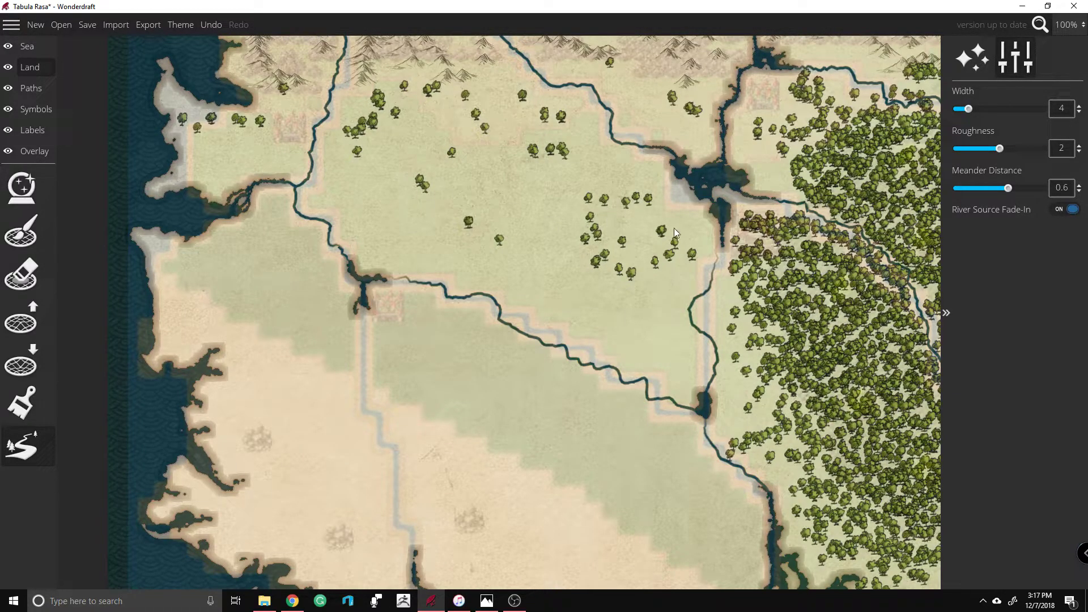
pyautogui.moveTo(717, 233); pyautogui.dragTo(708, 391)
pyautogui.hotkey('ctrl', 'z')
pyautogui.hotkey('ctrl', 'z')
pyautogui.hotkey('ctrl', 'z')
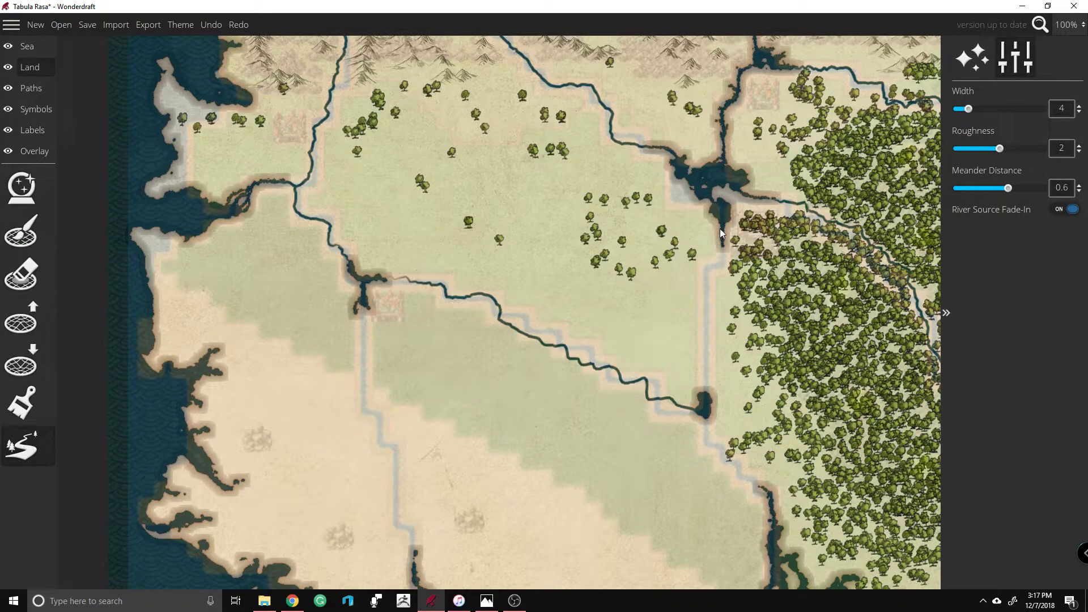
# Step: Draw the width-4 river from inside the central junction's southern arm to the small eastern lake, and from there to the southern inlet
pyautogui.moveTo(722, 231)
pyautogui.mouseDown()
pyautogui.moveTo(720, 270)
pyautogui.moveTo(700, 301)
pyautogui.mouseUp()
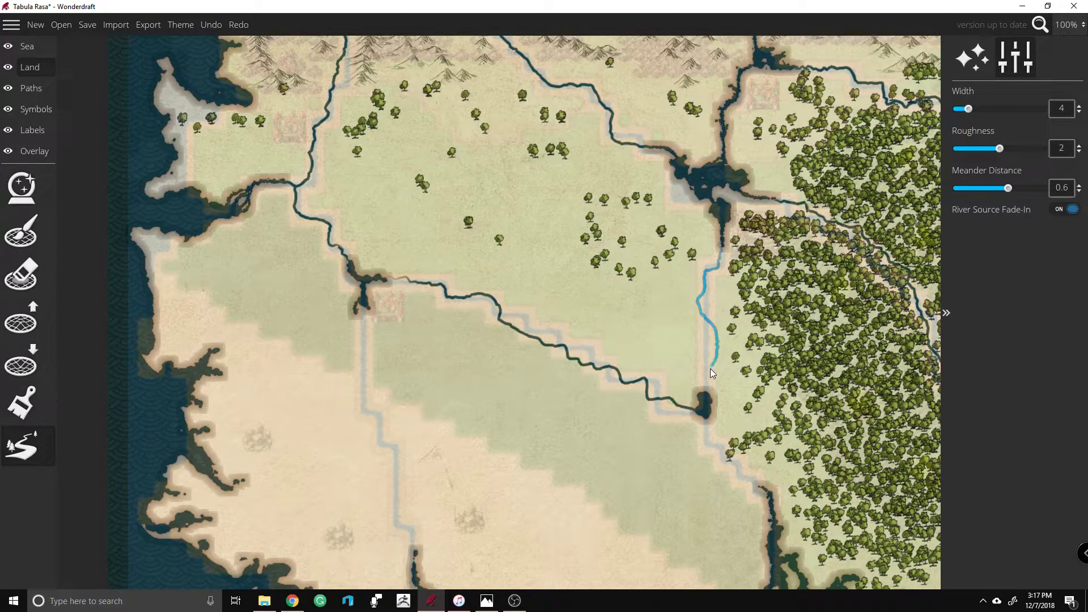
pyautogui.moveTo(704, 395); pyautogui.dragTo(702, 394)
pyautogui.moveTo(708, 409); pyautogui.dragTo(706, 410)
pyautogui.moveTo(707, 424)
pyautogui.mouseDown()
pyautogui.moveTo(706, 439)
pyautogui.moveTo(766, 493)
pyautogui.mouseUp()
# Step: Draw a river of width 3 along the traced course from the small branching lake south through the desert toward the southern inlet
pyautogui.scroll(-2, 617, 212)
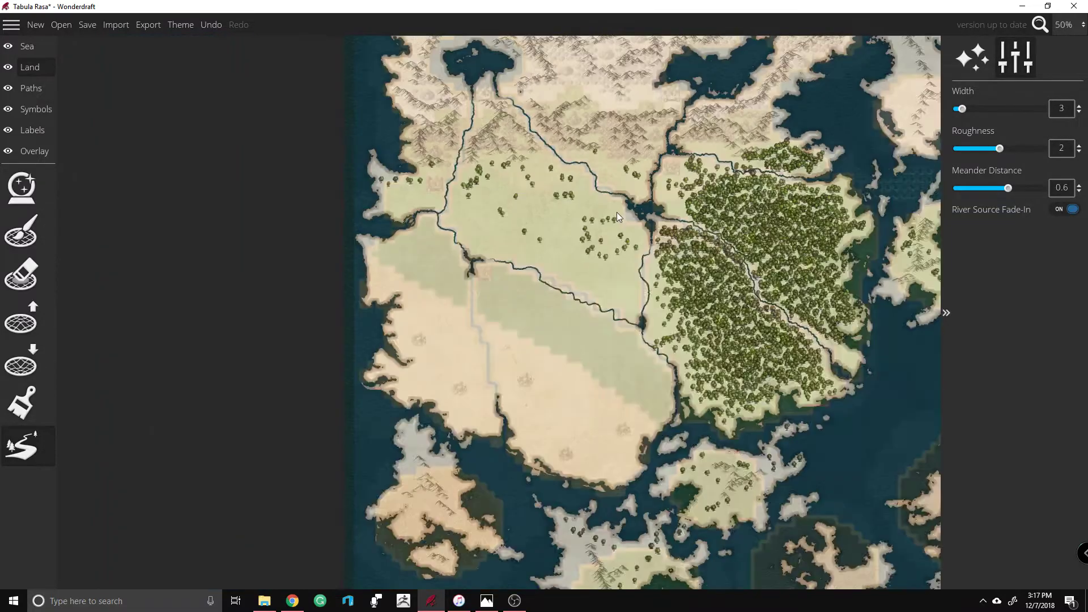
pyautogui.scroll(-2, 616, 212)
pyautogui.scroll(3, 528, 267)
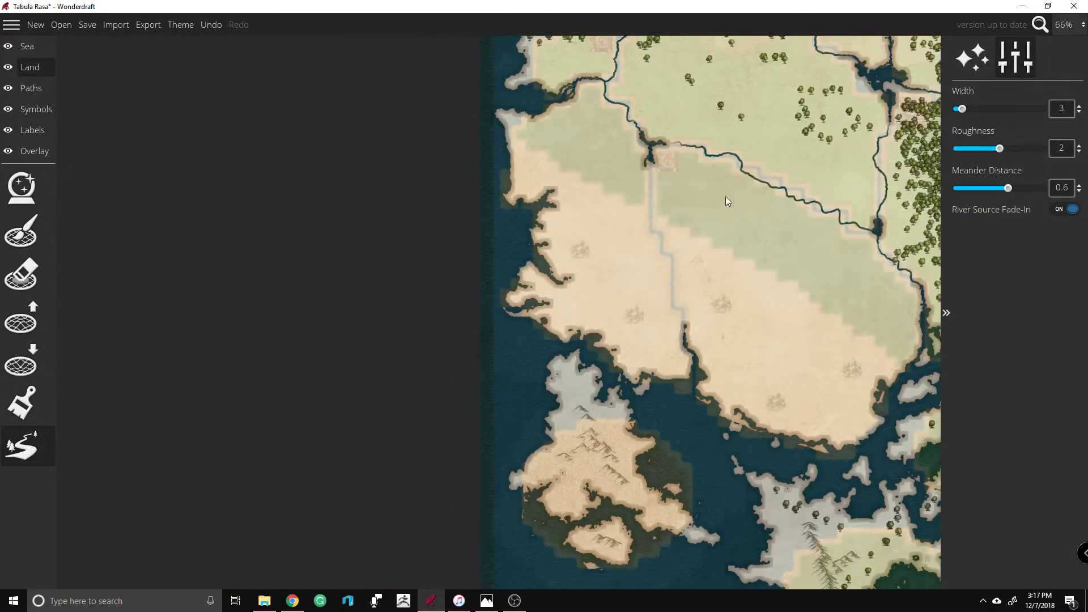
pyautogui.press('Right')
pyautogui.scroll(3, 570, 173)
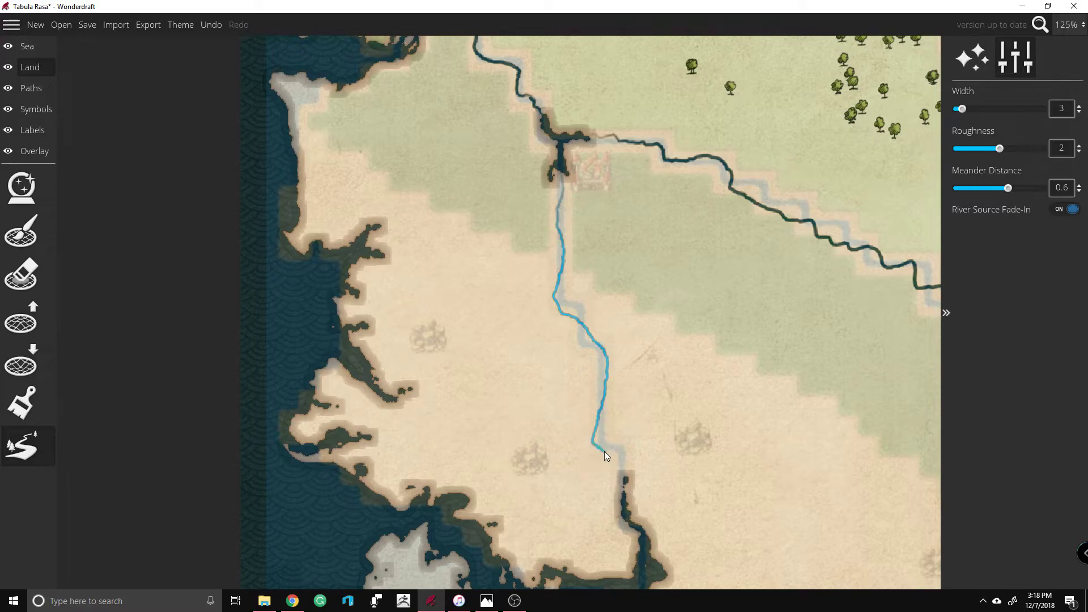
# Step: Draw a width 3 river from the junction beside the castle south to the coast, closing the gap just below the junction
pyautogui.rightClick(628, 501)
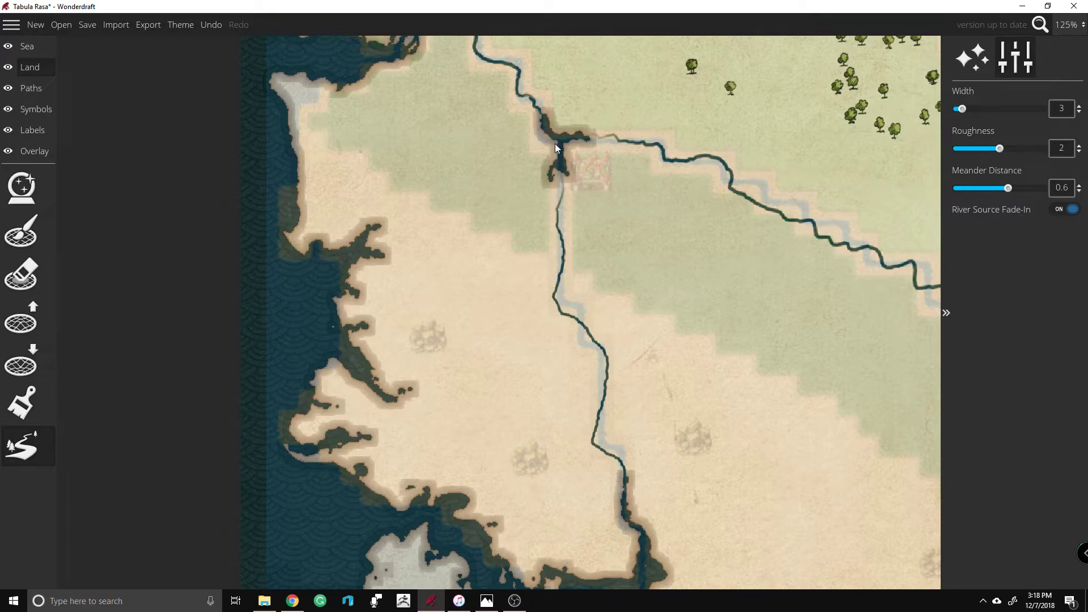
pyautogui.rightClick(559, 210)
pyautogui.scroll(-5, 535, 121)
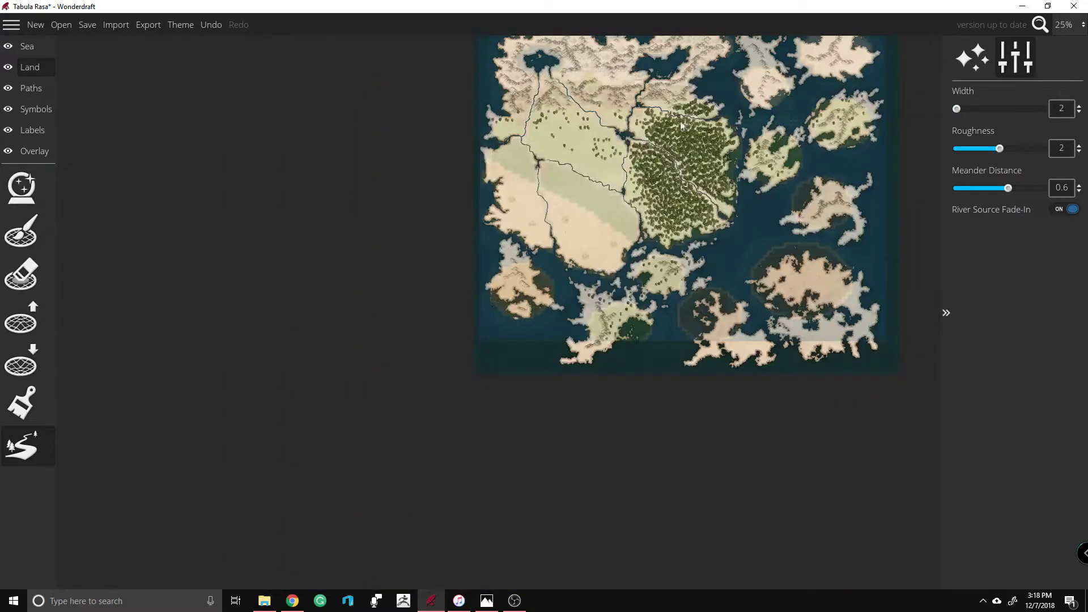
pyautogui.scroll(10, 674, 129)
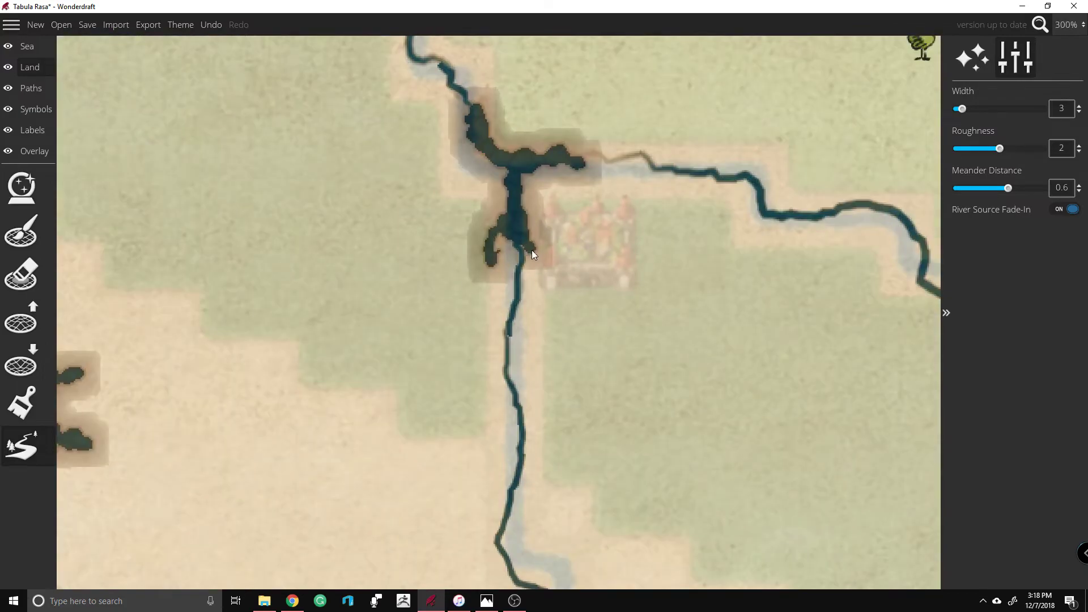
pyautogui.rightClick(521, 274)
pyautogui.scroll(-10, 522, 142)
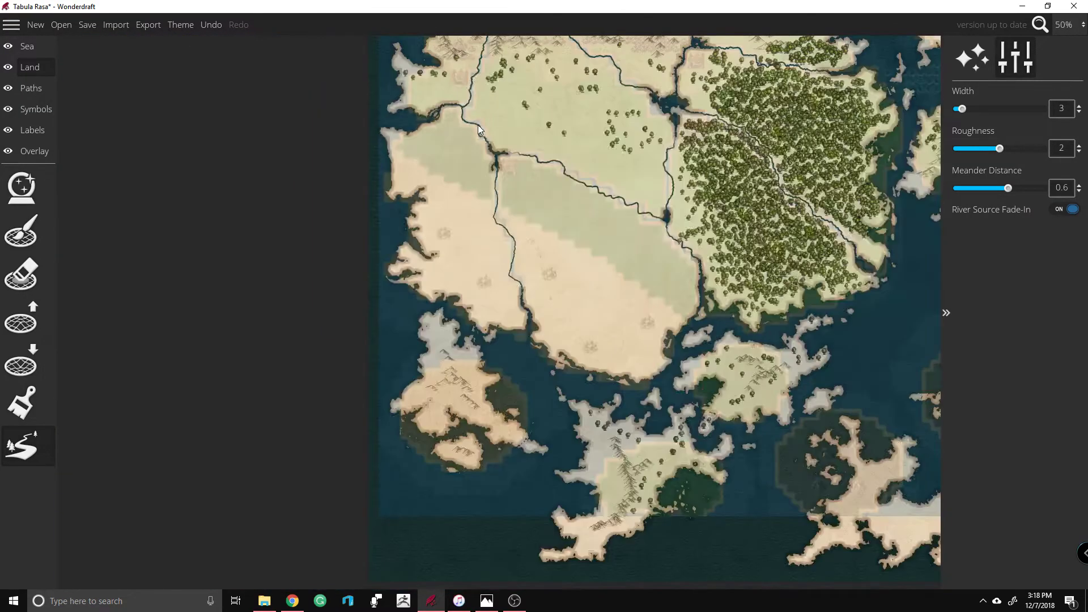
# Step: Set the river width to 2 and draw a tributary from the central mountains south into the diagonal river
pyautogui.scroll(5, 491, 178)
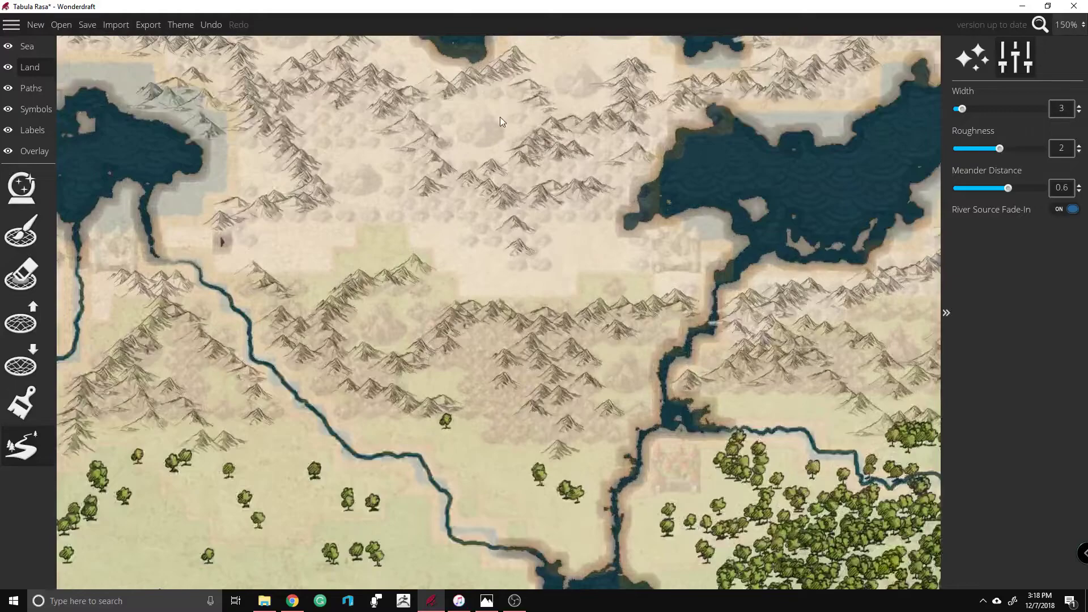
pyautogui.scroll(3, 490, 178)
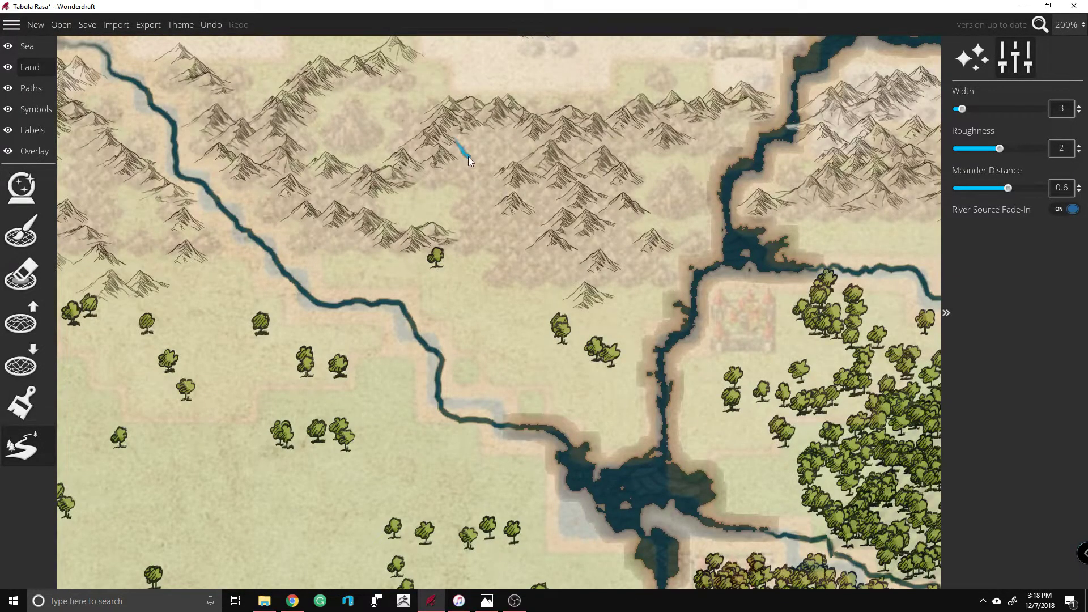
pyautogui.moveTo(484, 182)
pyautogui.mouseDown()
pyautogui.moveTo(483, 230)
pyautogui.moveTo(421, 333)
pyautogui.moveTo(616, 145)
pyautogui.mouseUp()
pyautogui.click(1079, 113)
pyautogui.moveTo(457, 280); pyautogui.dragTo(436, 353)
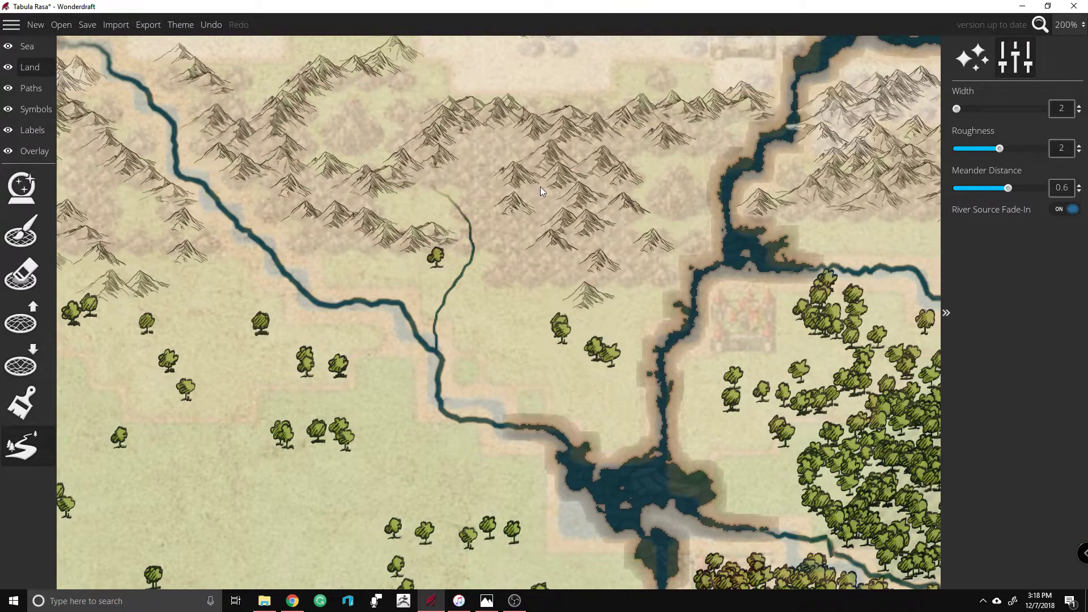
# Step: Draw a second mountain branch into the new tributary, plus short streams into the wide river and small lake to the east
pyautogui.moveTo(519, 240)
pyautogui.mouseDown()
pyautogui.moveTo(502, 278)
pyautogui.moveTo(548, 245)
pyautogui.moveTo(543, 183)
pyautogui.mouseUp()
pyautogui.moveTo(457, 284); pyautogui.dragTo(454, 285)
pyautogui.moveTo(631, 151)
pyautogui.mouseDown()
pyautogui.moveTo(668, 207)
pyautogui.moveTo(726, 214)
pyautogui.mouseUp()
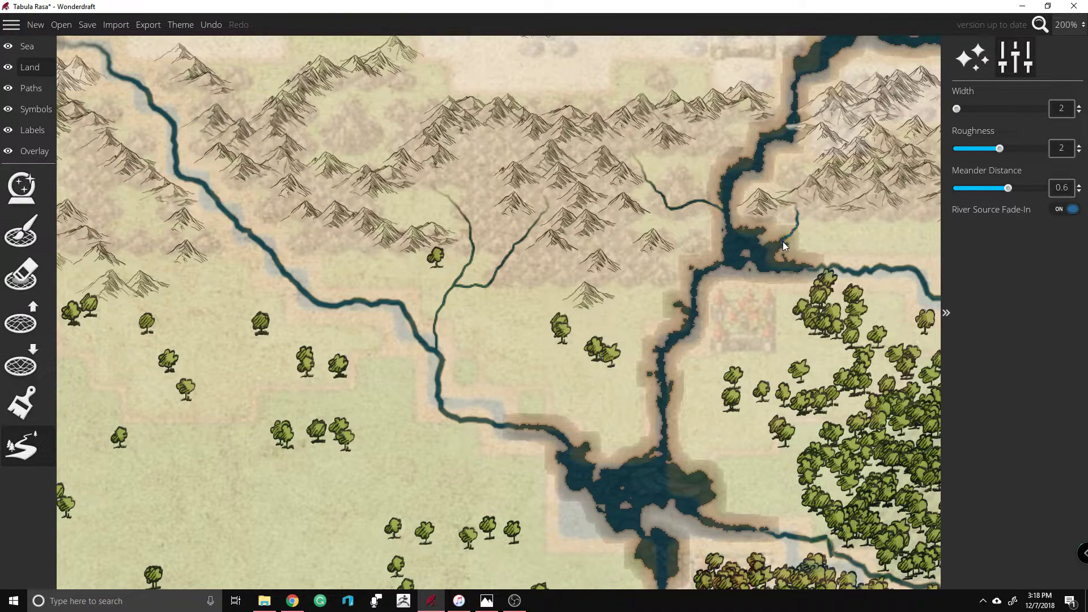
# Step: Draw two tributaries from the mountains into the western river, one from each side, just north of the castle
pyautogui.scroll(-2, 886, 199)
pyautogui.scroll(4, 505, 82)
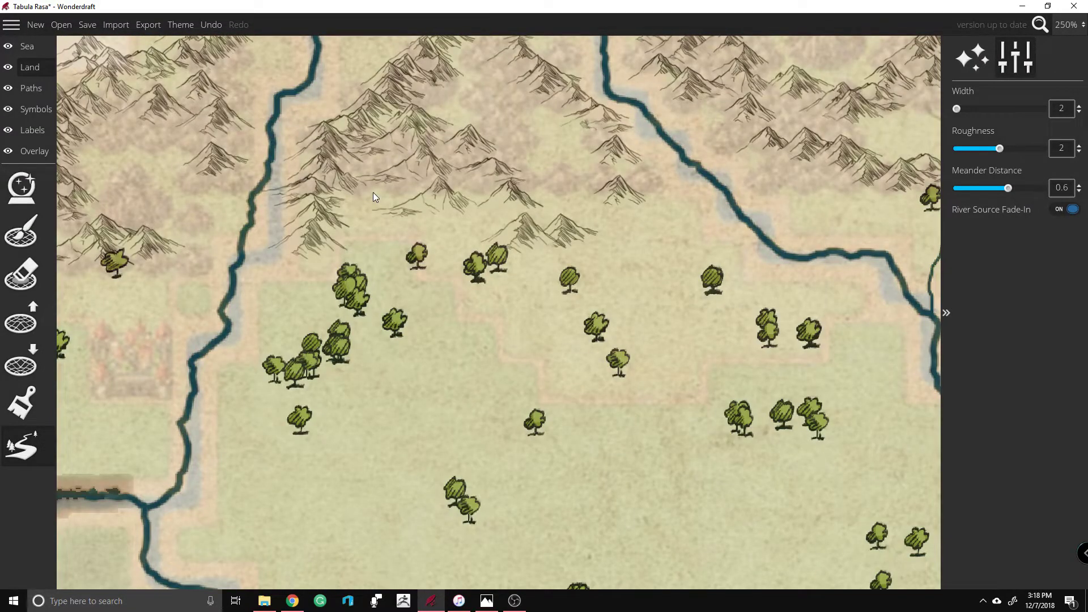
pyautogui.moveTo(365, 262); pyautogui.dragTo(321, 290)
pyautogui.moveTo(230, 329); pyautogui.dragTo(230, 329)
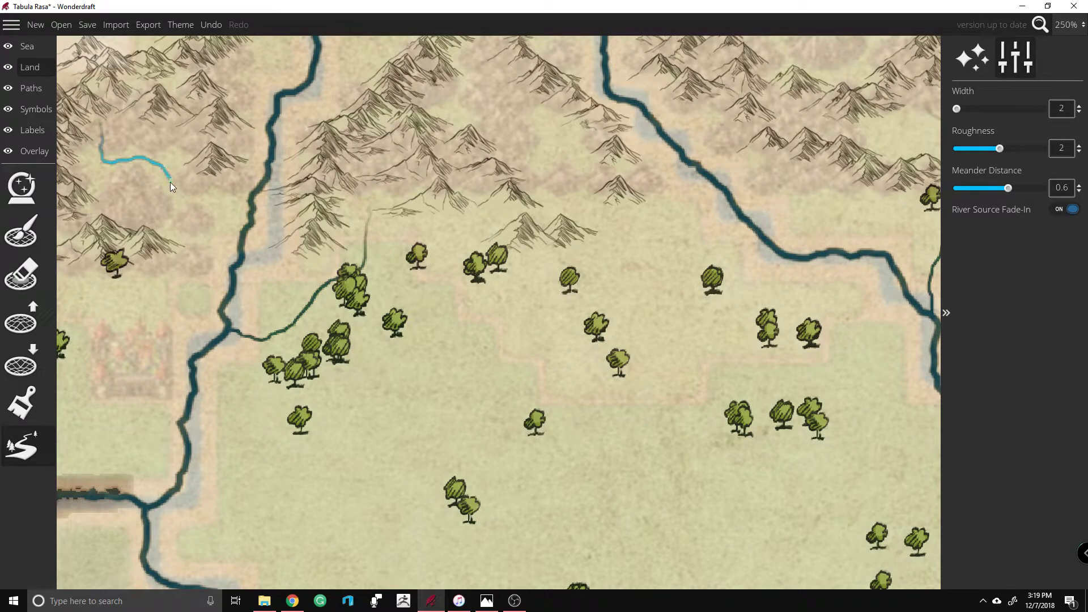
pyautogui.moveTo(243, 237); pyautogui.dragTo(243, 237)
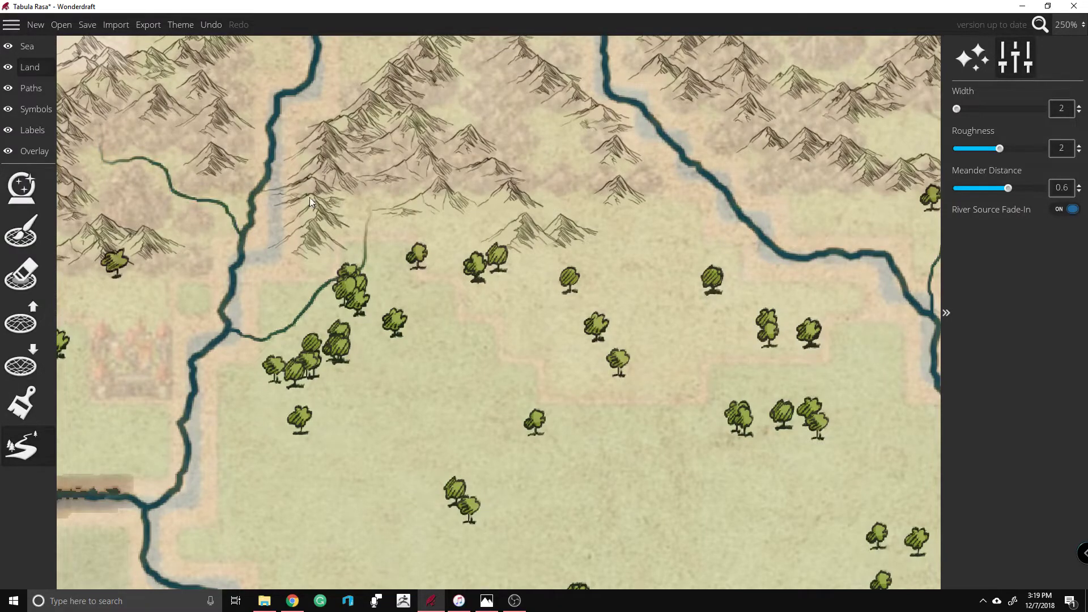
# Step: Draw a forked tributary from the central grassland south into the diagonal river crossing the plains
pyautogui.scroll(-3, 552, 148)
pyautogui.scroll(2, 271, 189)
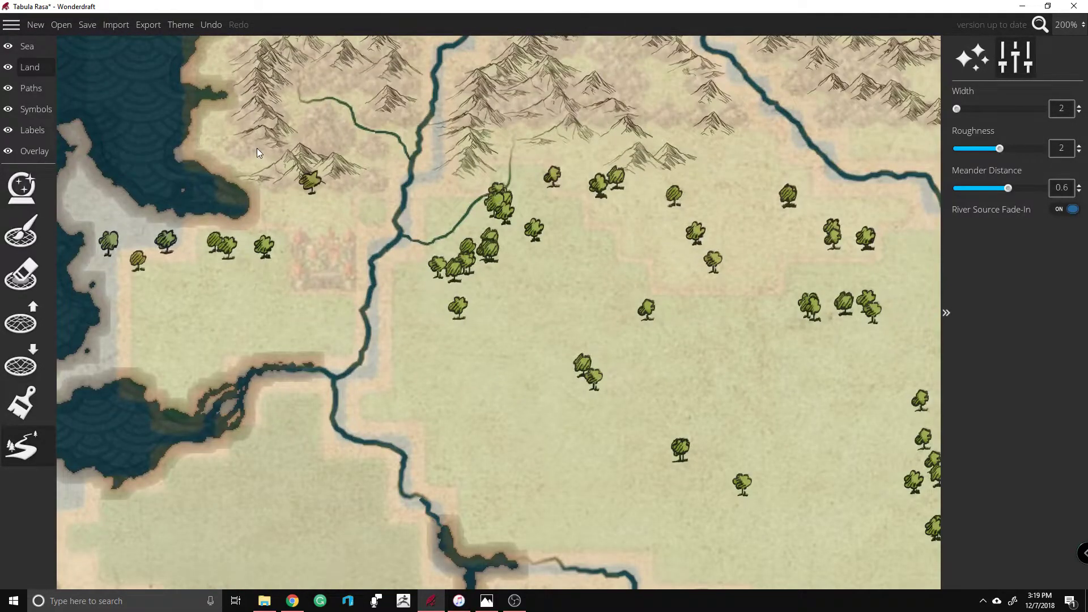
pyautogui.scroll(-3, 447, 141)
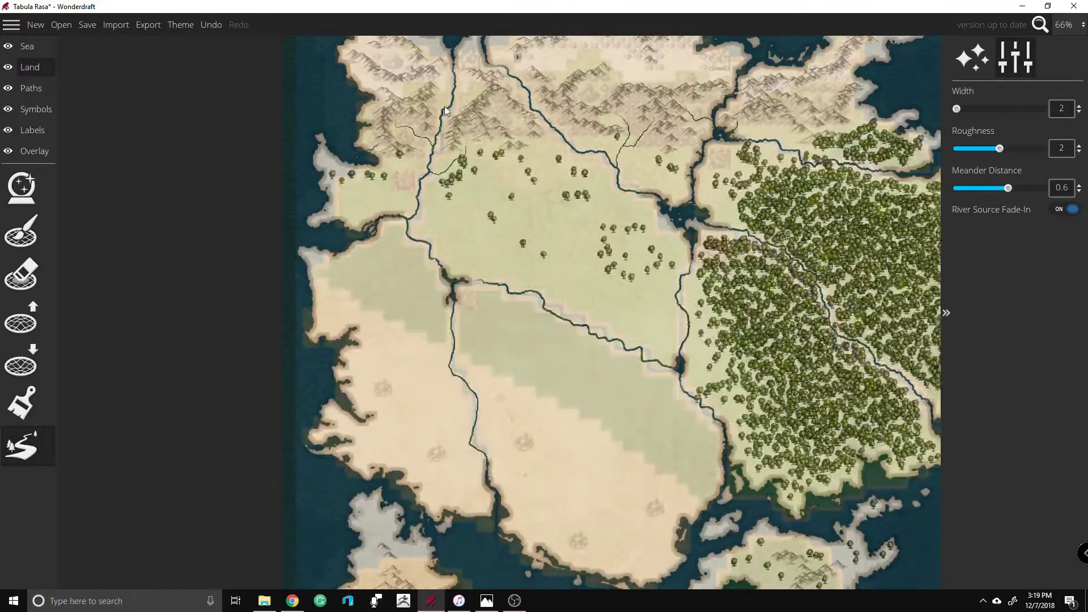
pyautogui.scroll(1, 563, 243)
pyautogui.scroll(1, 564, 244)
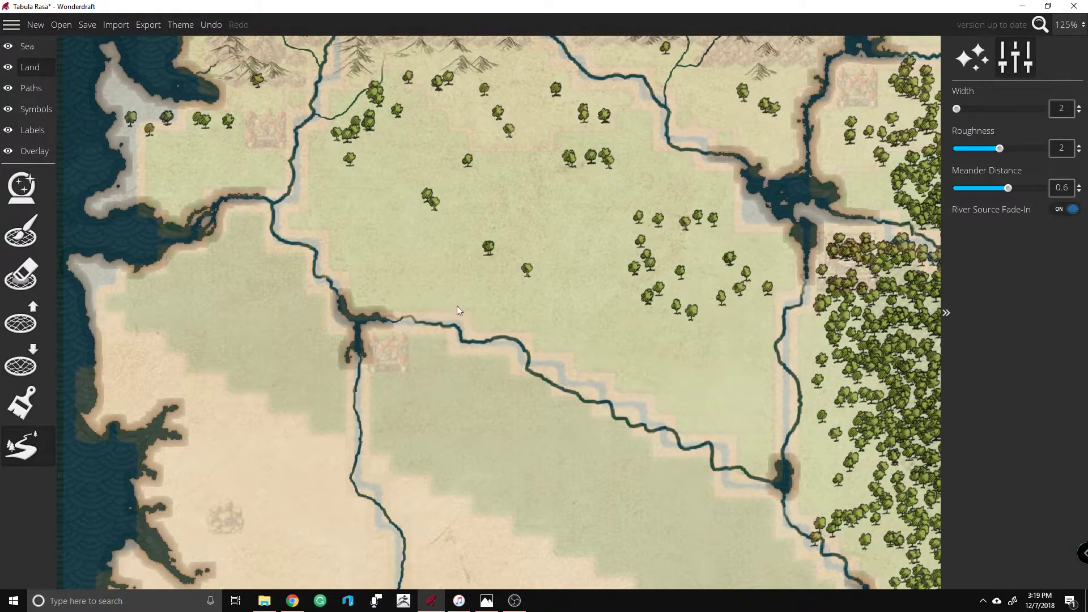
pyautogui.scroll(-3, 437, 267)
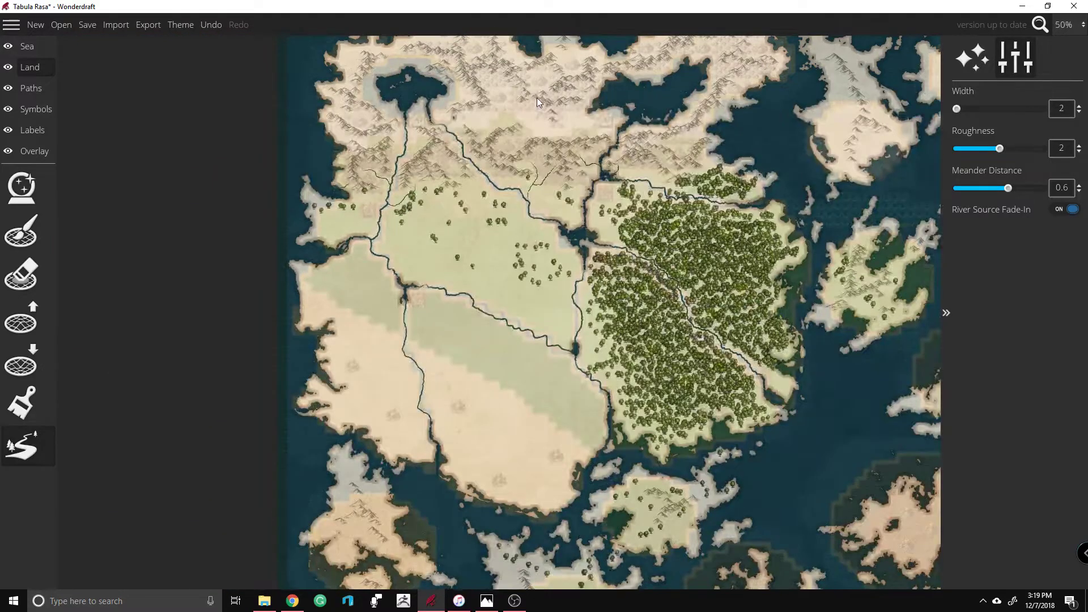
pyautogui.scroll(1, 414, 252)
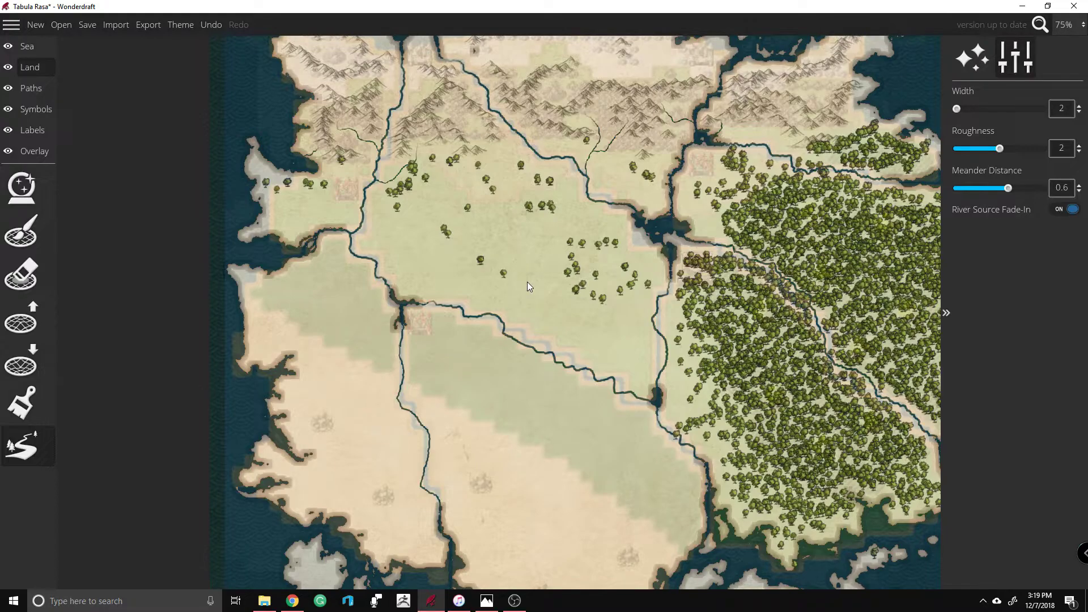
pyautogui.moveTo(546, 356); pyautogui.dragTo(551, 351)
pyautogui.scroll(2, 558, 322)
pyautogui.scroll(1, 561, 318)
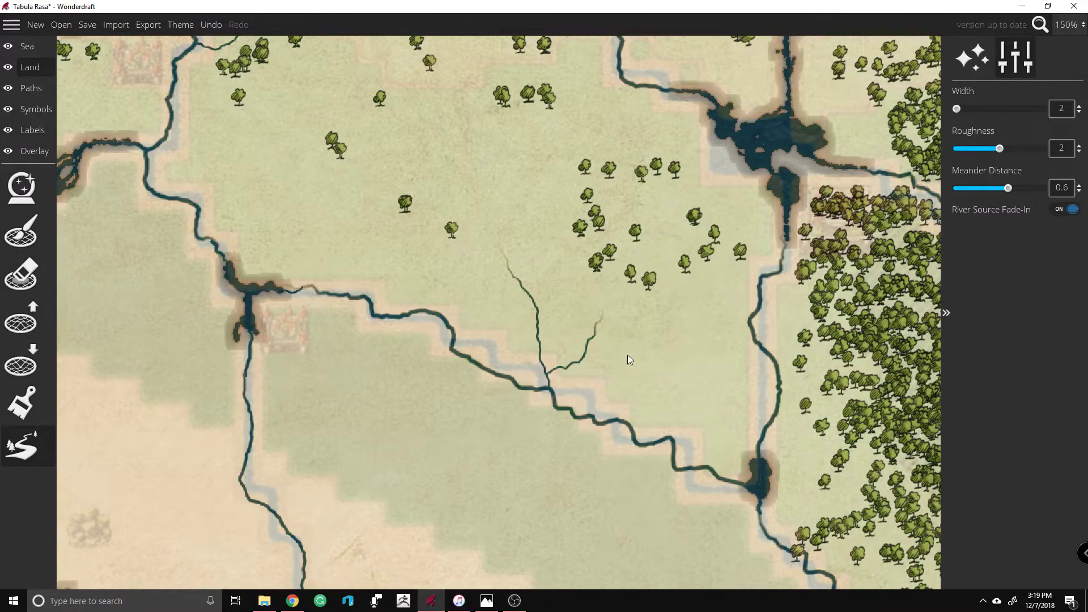
# Step: Draw tributaries from the grassland into the rivers northwest and east of the junction, and one into the southern river below the castle
pyautogui.scroll(-3, 585, 185)
pyautogui.scroll(3, 371, 352)
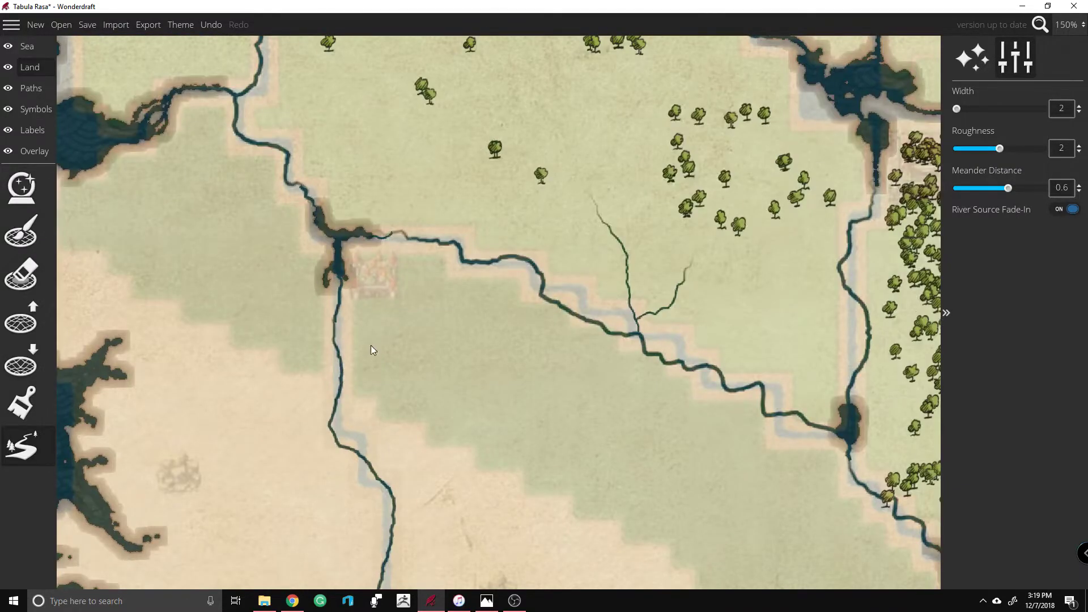
pyautogui.scroll(-3, 600, 346)
pyautogui.scroll(2, 530, 163)
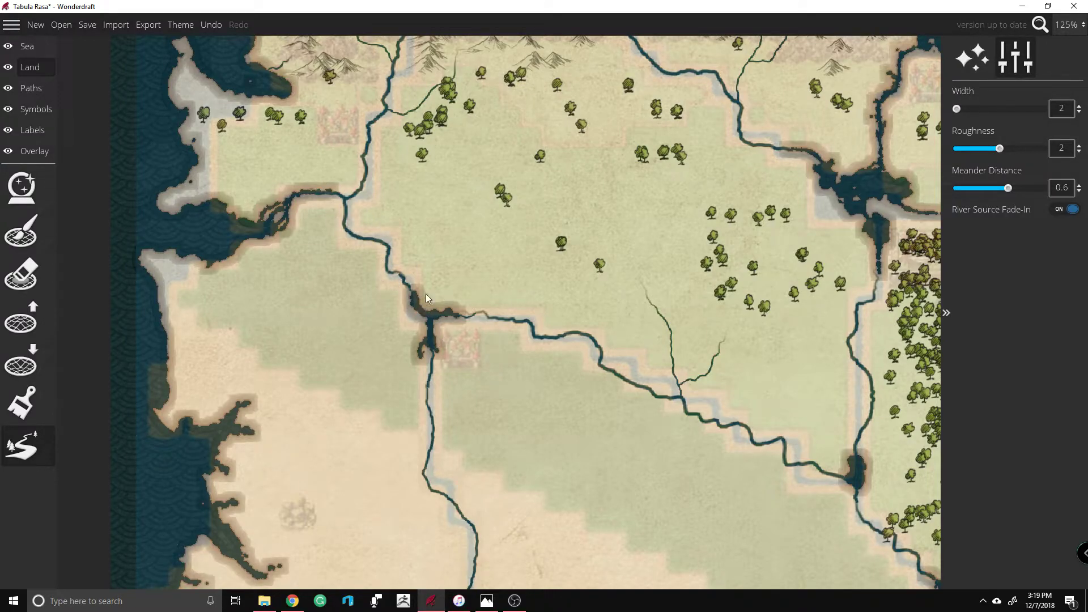
pyautogui.moveTo(420, 234); pyautogui.dragTo(391, 252)
pyautogui.moveTo(432, 447); pyautogui.dragTo(432, 447)
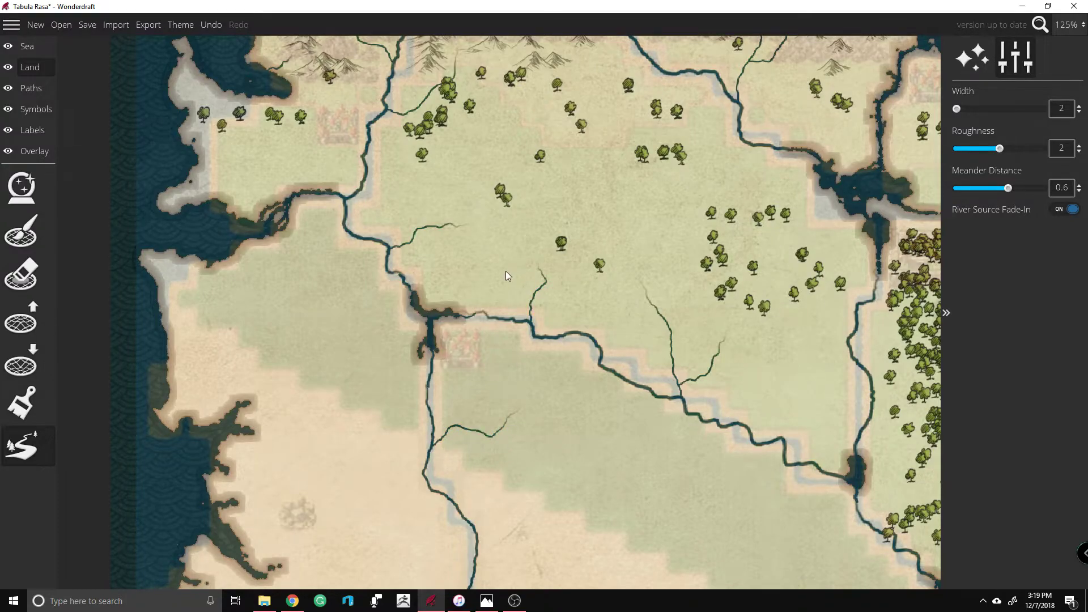
# Step: Draw two desert tributaries into the southern river, one from the east and one from the west
pyautogui.scroll(-3, 390, 257)
pyautogui.scroll(5, 505, 492)
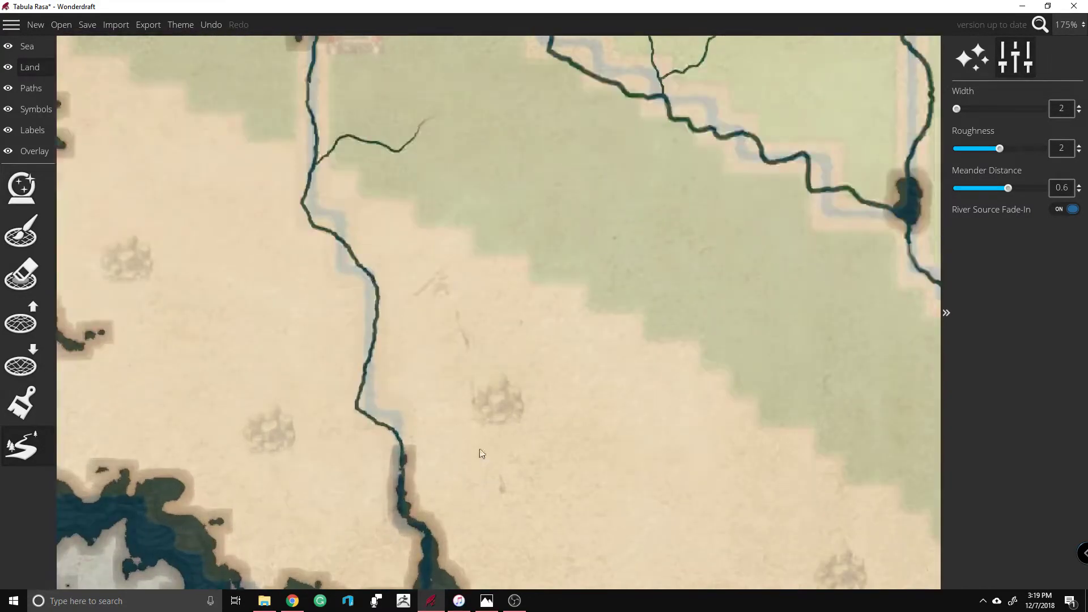
pyautogui.moveTo(441, 288); pyautogui.dragTo(417, 291)
pyautogui.moveTo(378, 322); pyautogui.dragTo(376, 322)
pyautogui.moveTo(291, 335); pyautogui.dragTo(308, 342)
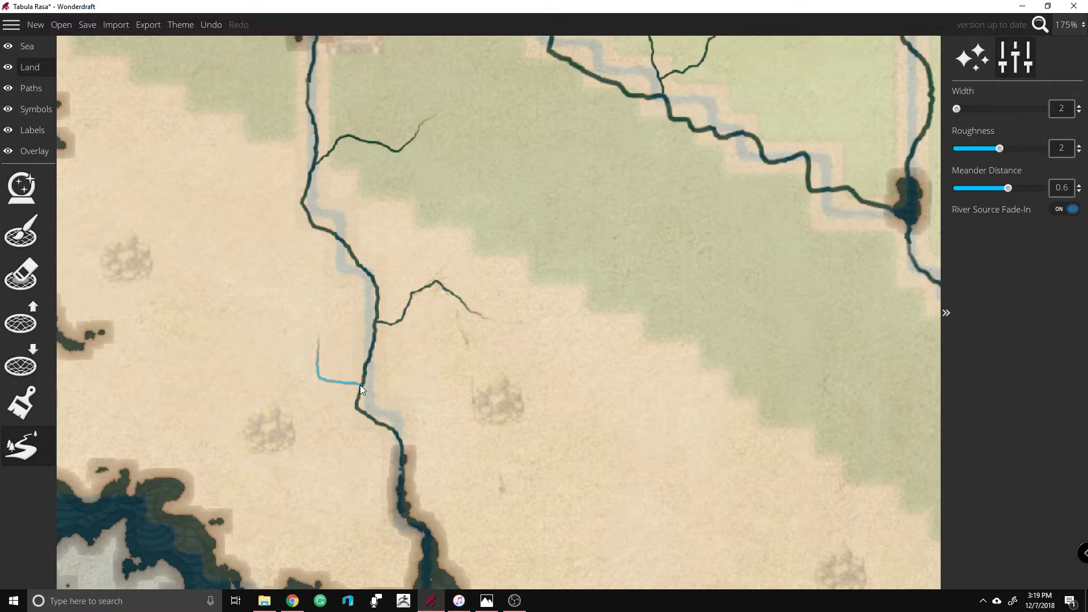
pyautogui.moveTo(360, 392); pyautogui.dragTo(359, 392)
# Step: Draw a tributary from the northeastern mountains south into the river along the forest's northern edge
pyautogui.scroll(-8, 407, 271)
pyautogui.scroll(10, 542, 54)
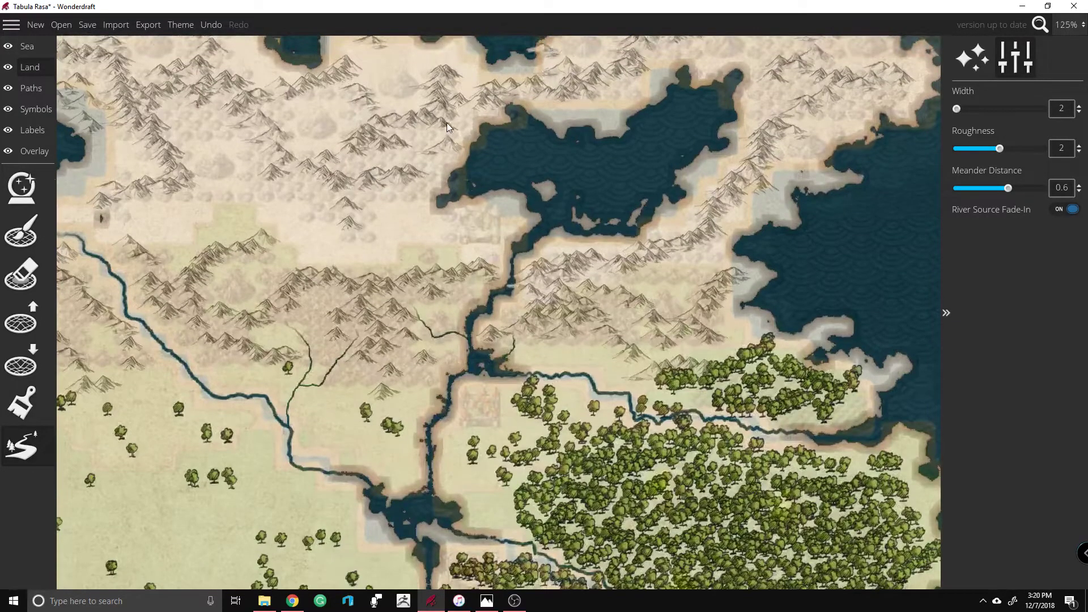
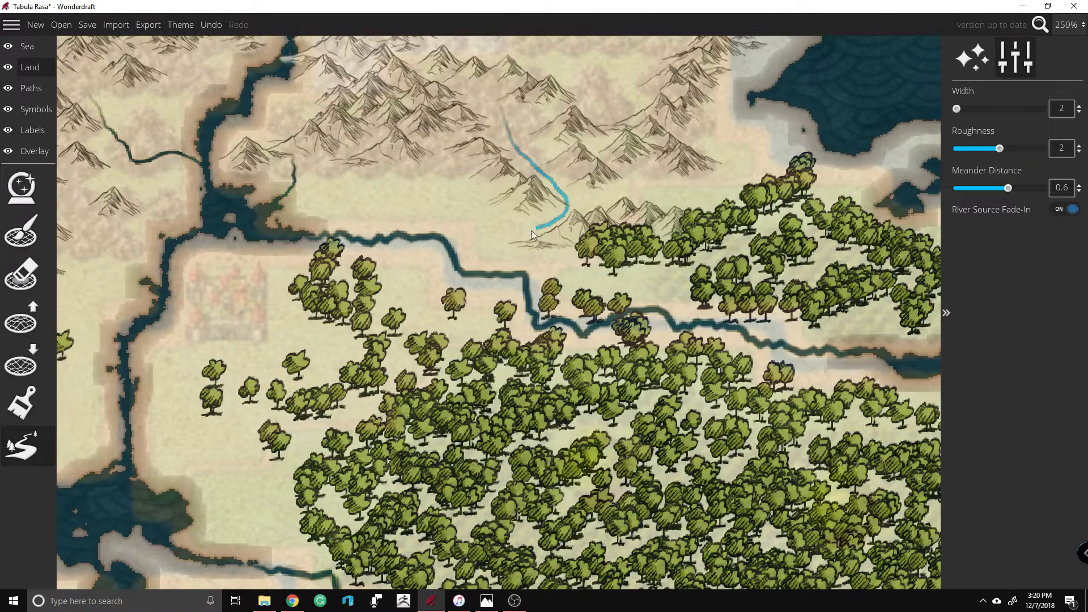
pyautogui.moveTo(474, 269); pyautogui.dragTo(472, 270)
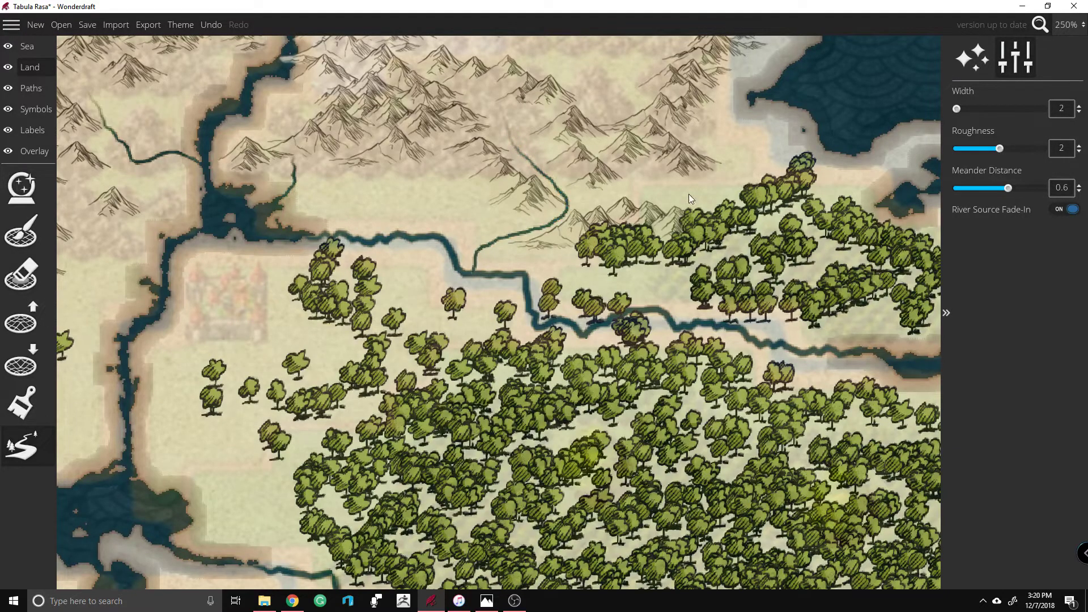
# Step: Set the river width to 3 and draw a stream from the forest's western edge into the river below the small lake
pyautogui.scroll(-5, 689, 194)
pyautogui.scroll(-1, 606, 99)
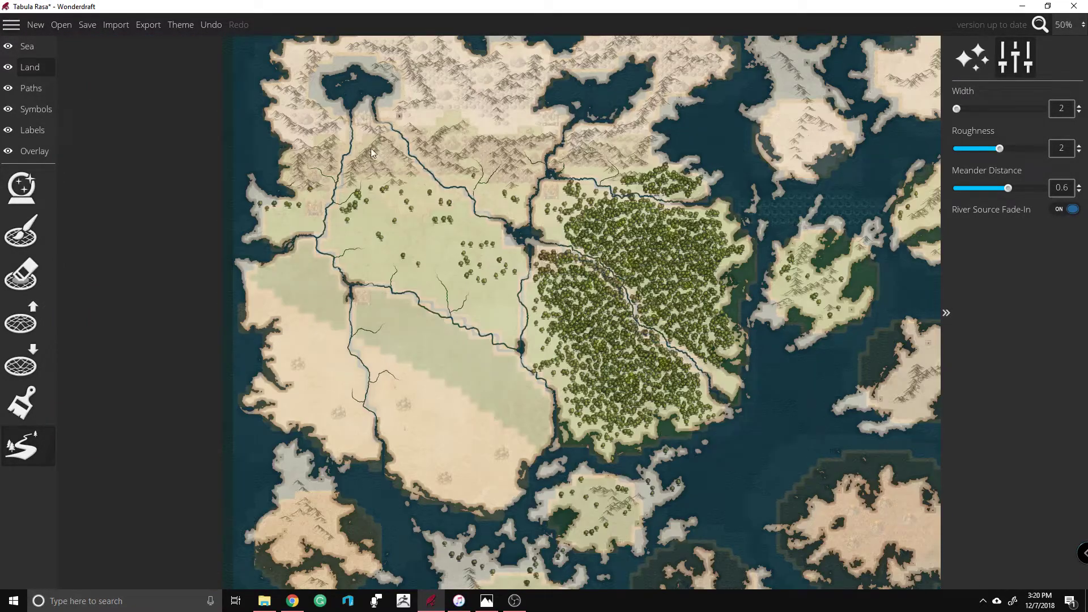
pyautogui.press(']')
pyautogui.scroll(2, 505, 423)
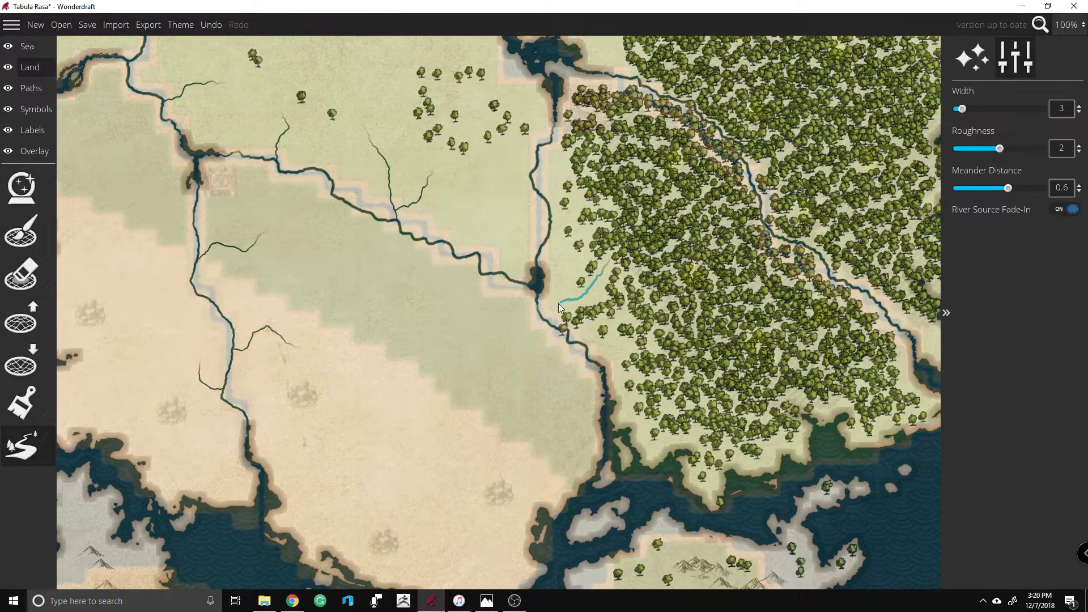
pyautogui.click(543, 318)
# Step: Draw a stream from the western plains into the west coast bay and set the river width to 2
pyautogui.scroll(-4, 517, 152)
pyautogui.scroll(4, 338, 79)
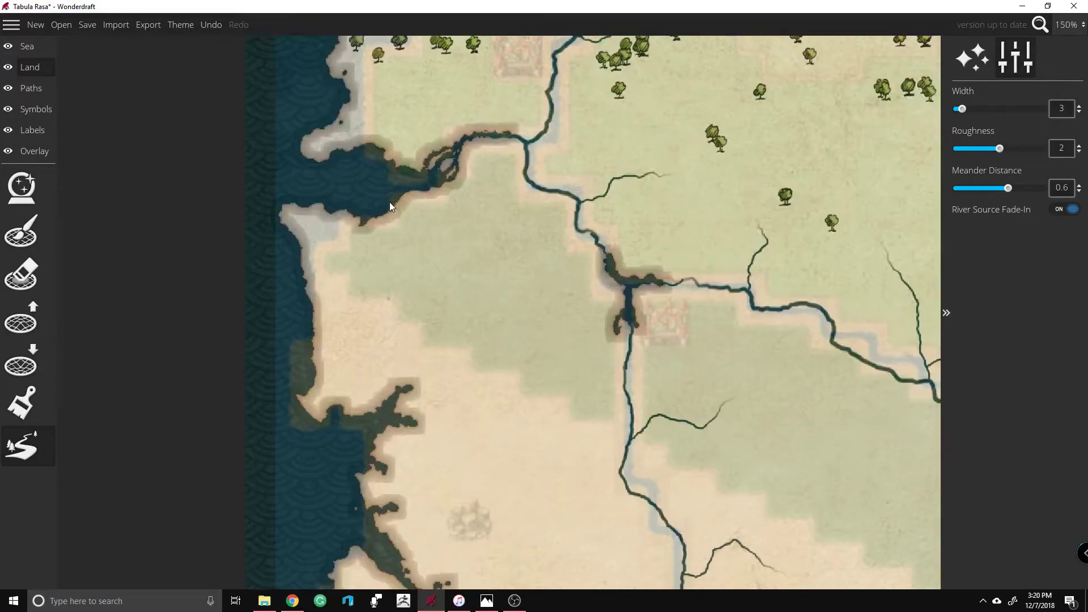
pyautogui.click(383, 196)
pyautogui.press('[')
pyautogui.scroll(-2, 507, 208)
pyautogui.scroll(2, 477, 111)
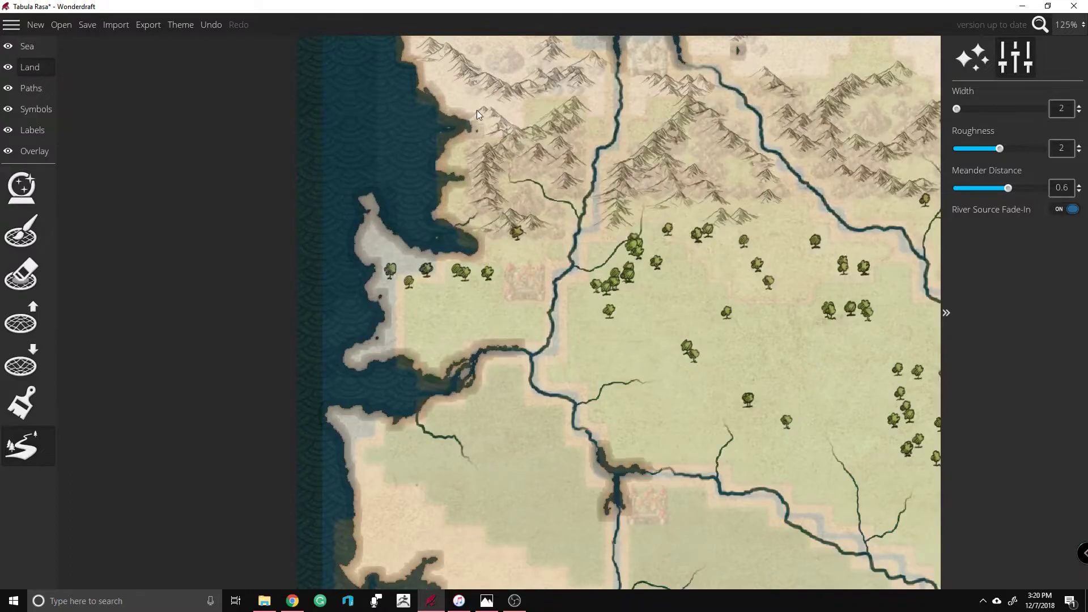
# Step: Draw short mountain streams to the west coast and into the northern and eastern shores of the northwestern lake
pyautogui.scroll(-4, 419, 110)
pyautogui.scroll(4, 540, 110)
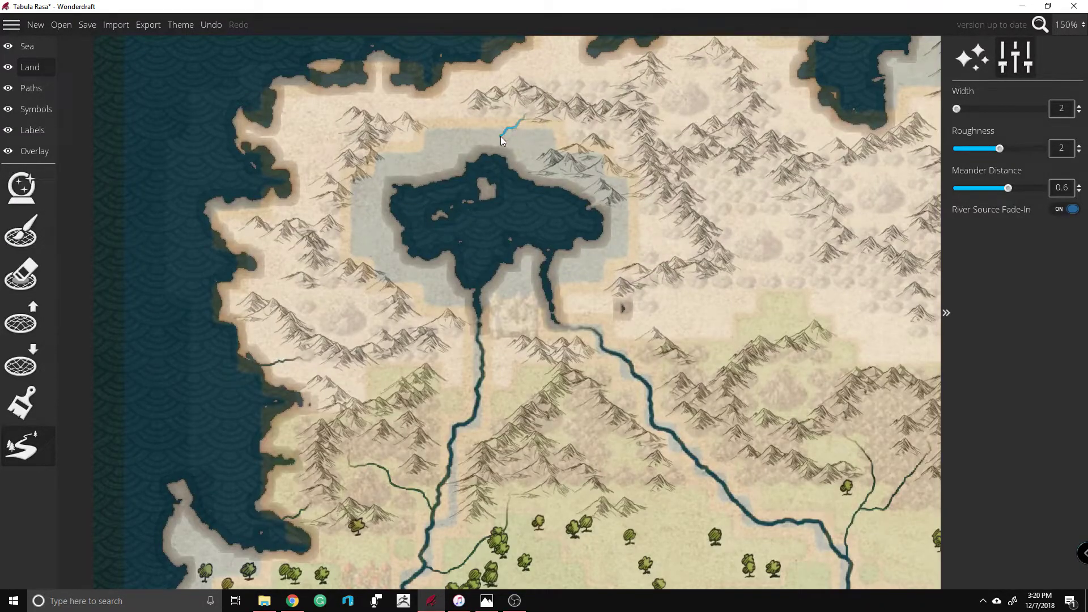
pyautogui.click(497, 162)
pyautogui.click(584, 227)
# Step: Draw two short streams into the narrow northern bay, one from the mountains southwest of it and one from the east
pyautogui.scroll(-4, 240, 267)
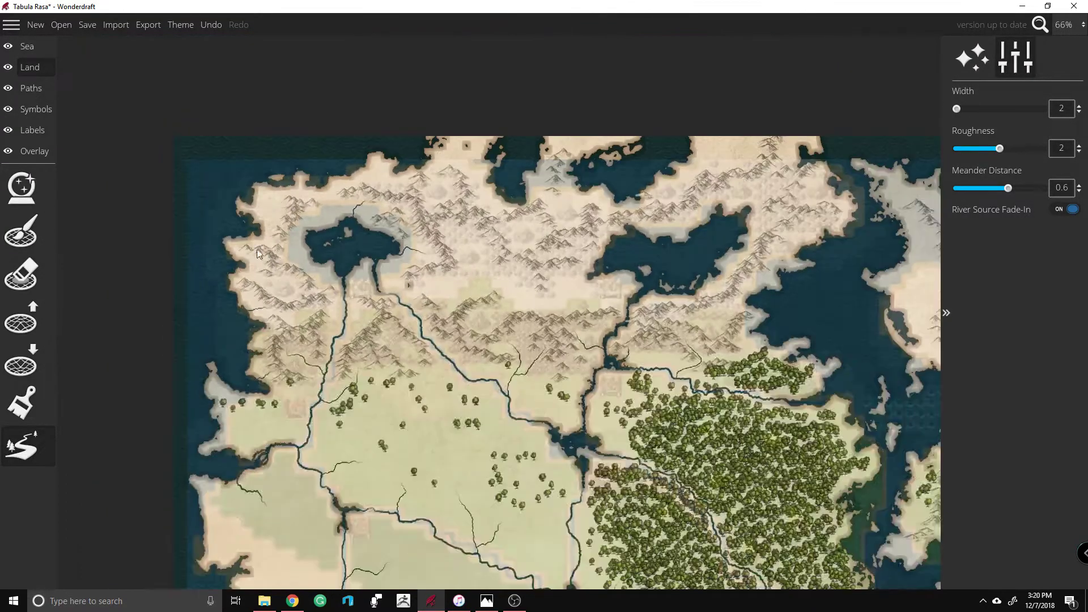
pyautogui.scroll(3, 485, 195)
pyautogui.scroll(3, 486, 198)
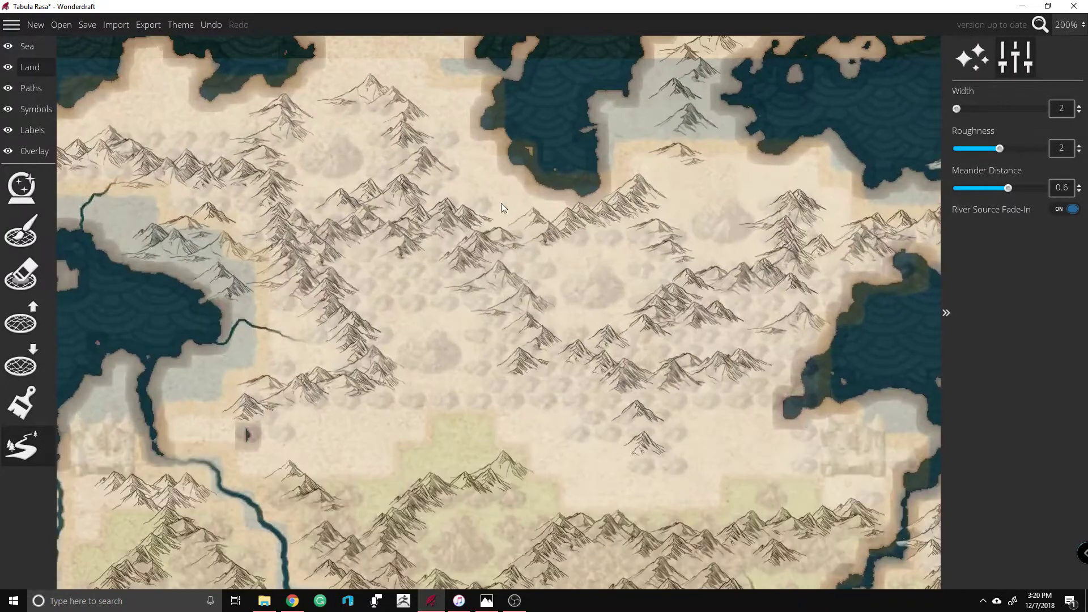
pyautogui.click(549, 168)
pyautogui.click(580, 162)
# Step: Draw a stream from the continent's northeastern mountains southeast into the eastern sea
pyautogui.scroll(-5, 376, 271)
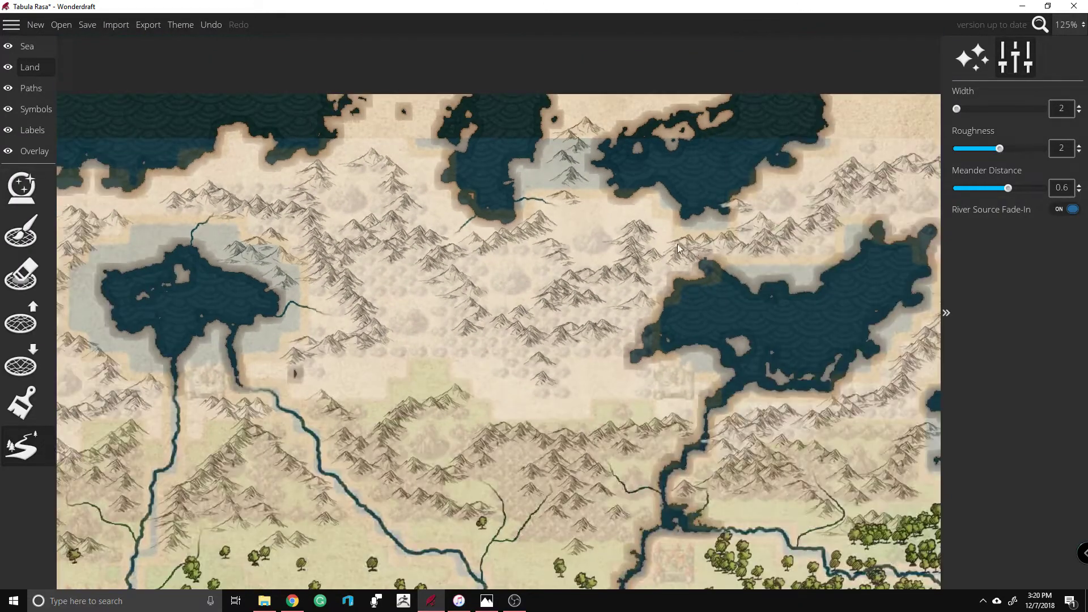
pyautogui.scroll(5, 783, 253)
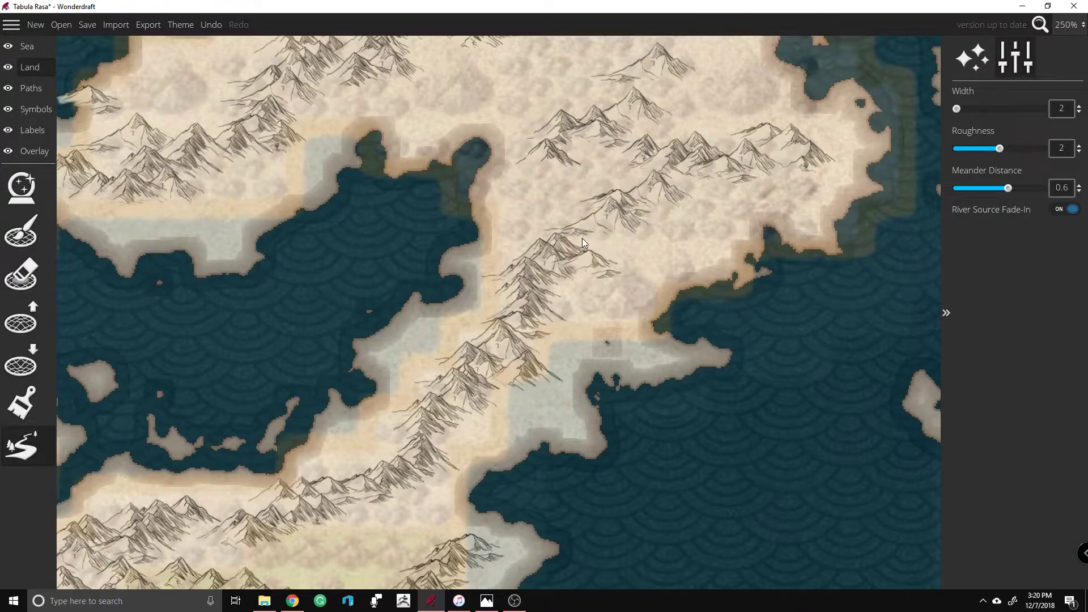
pyautogui.moveTo(627, 235); pyautogui.dragTo(665, 276)
pyautogui.moveTo(694, 315)
pyautogui.mouseDown()
pyautogui.moveTo(612, 308)
pyautogui.moveTo(637, 330)
pyautogui.moveTo(696, 317)
pyautogui.mouseUp()
pyautogui.scroll(-2, 654, 314)
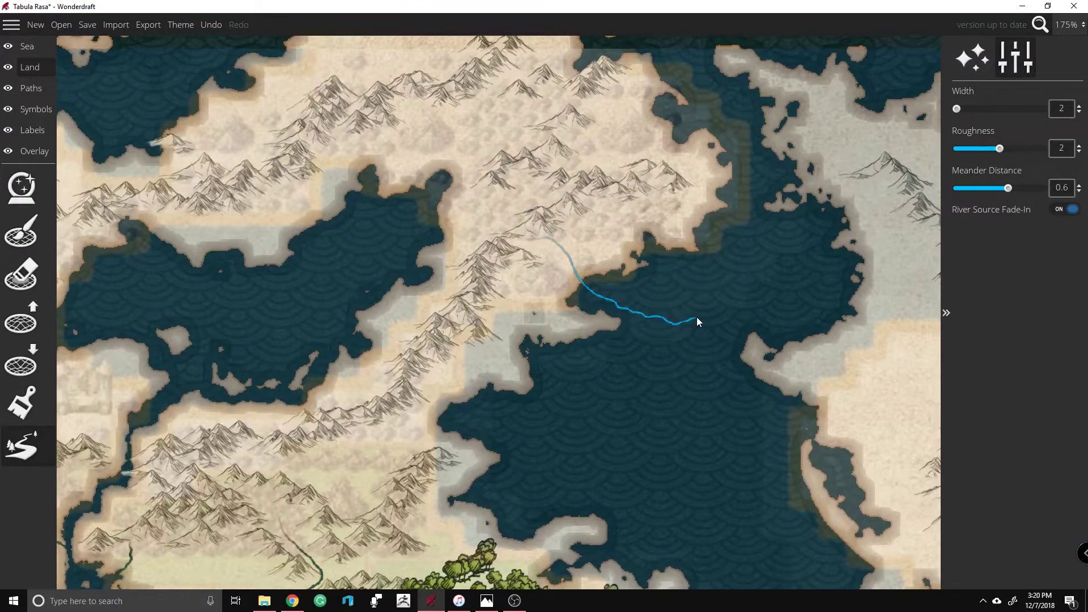
# Step: Draw short streams on the northeastern island to its west coast, its southwestern lagoon and its southeastern bay
pyautogui.press('super')
pyautogui.press('Escape')
pyautogui.moveTo(646, 259)
pyautogui.mouseDown()
pyautogui.moveTo(847, 323)
pyautogui.moveTo(722, 267)
pyautogui.mouseUp()
pyautogui.moveTo(811, 267)
pyautogui.mouseDown()
pyautogui.moveTo(758, 273)
pyautogui.moveTo(683, 250)
pyautogui.mouseUp()
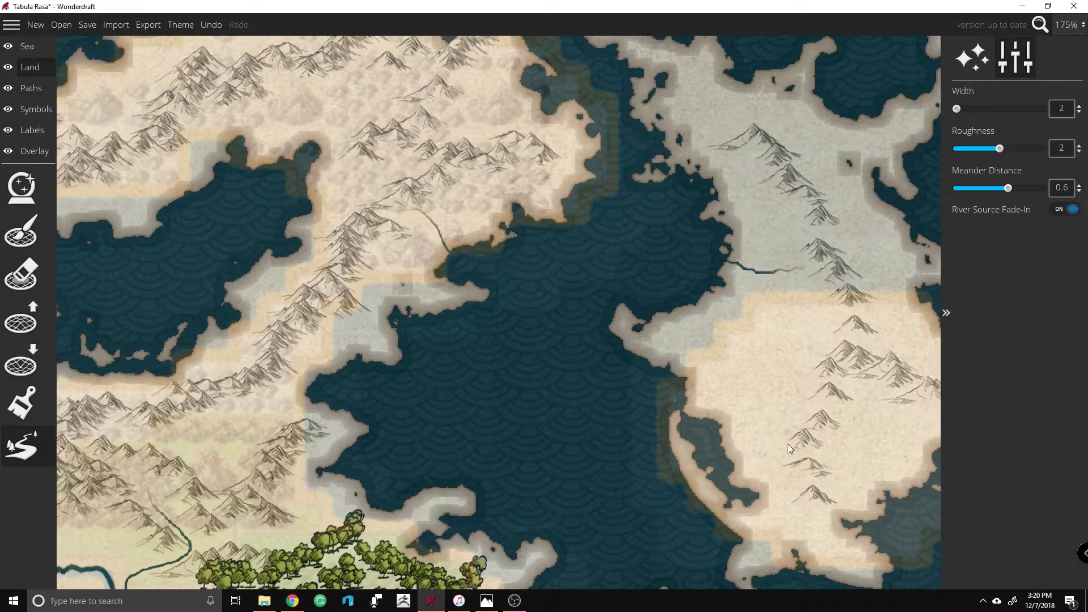
pyautogui.press('Right')
pyautogui.press('Down')
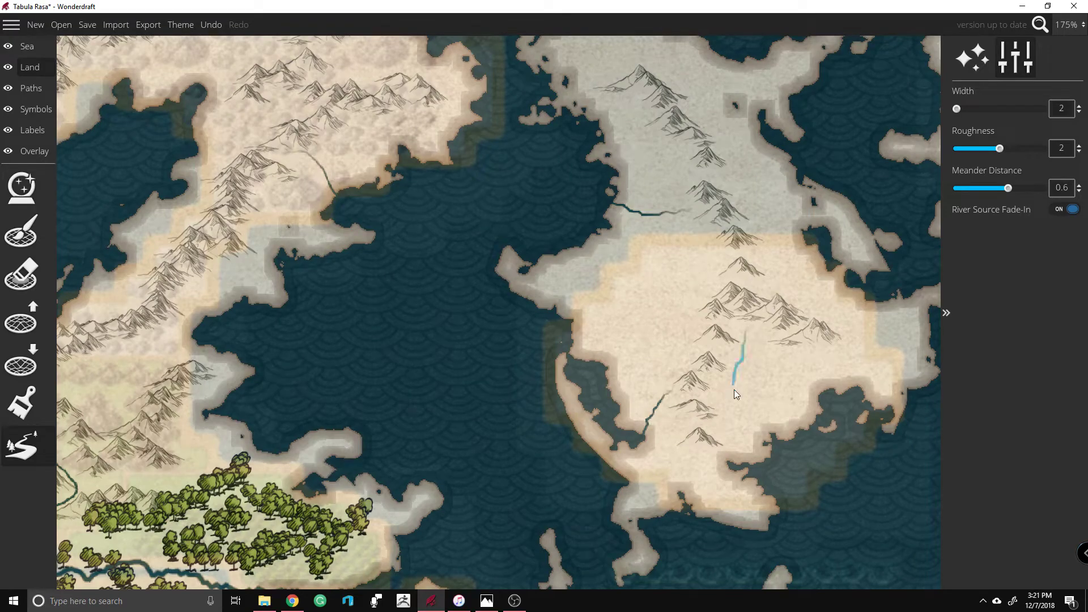
pyautogui.moveTo(772, 434); pyautogui.dragTo(772, 434)
# Step: Draw three streams from the mountains of the far northeastern landmass down to its southern coast
pyautogui.scroll(-4, 373, 264)
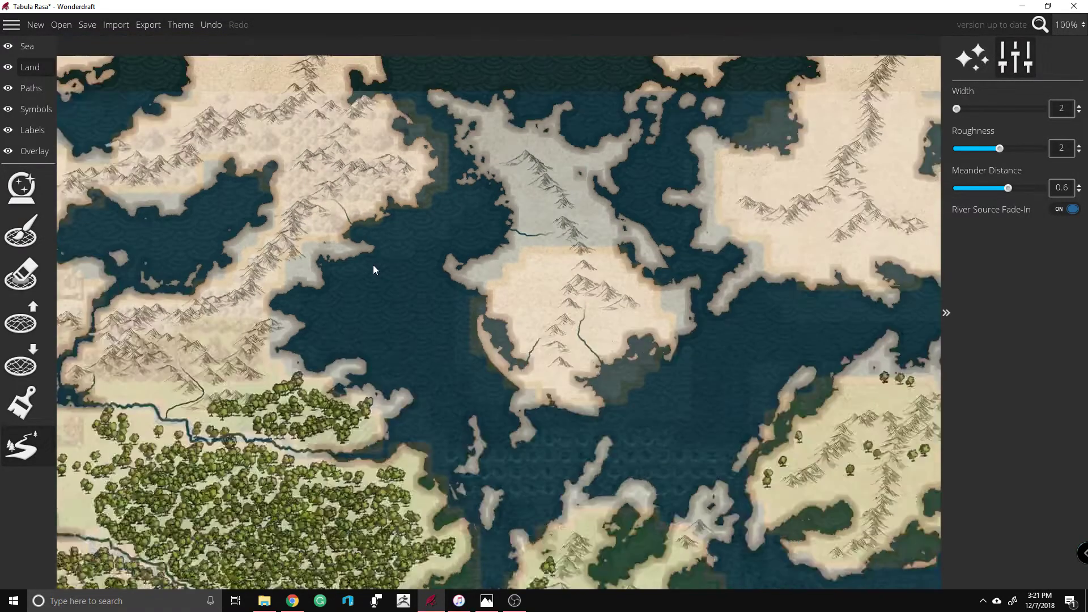
pyautogui.scroll(3, 743, 262)
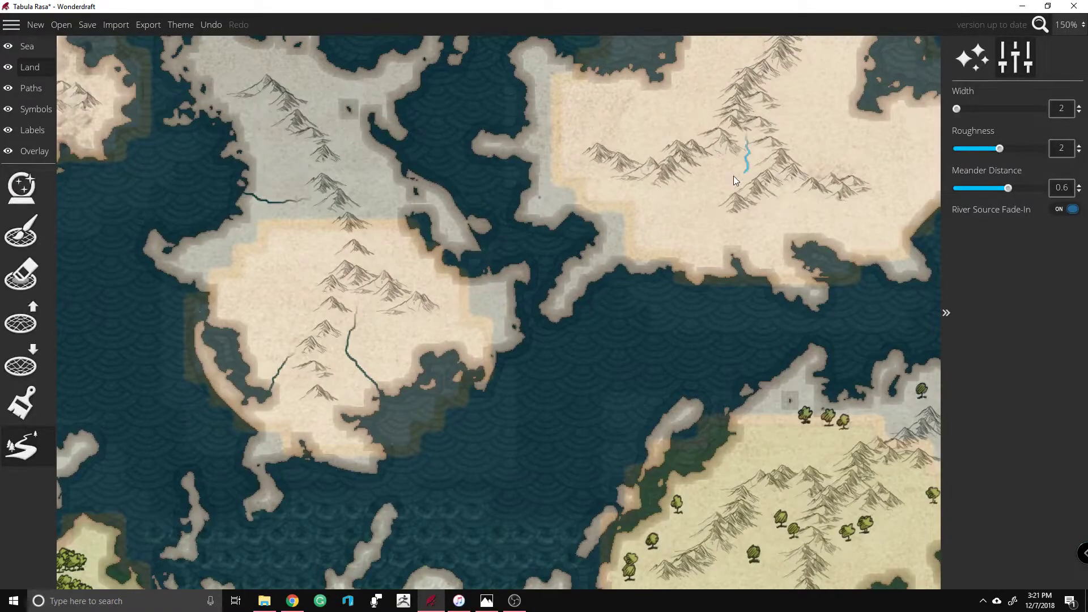
pyautogui.moveTo(664, 270); pyautogui.dragTo(664, 269)
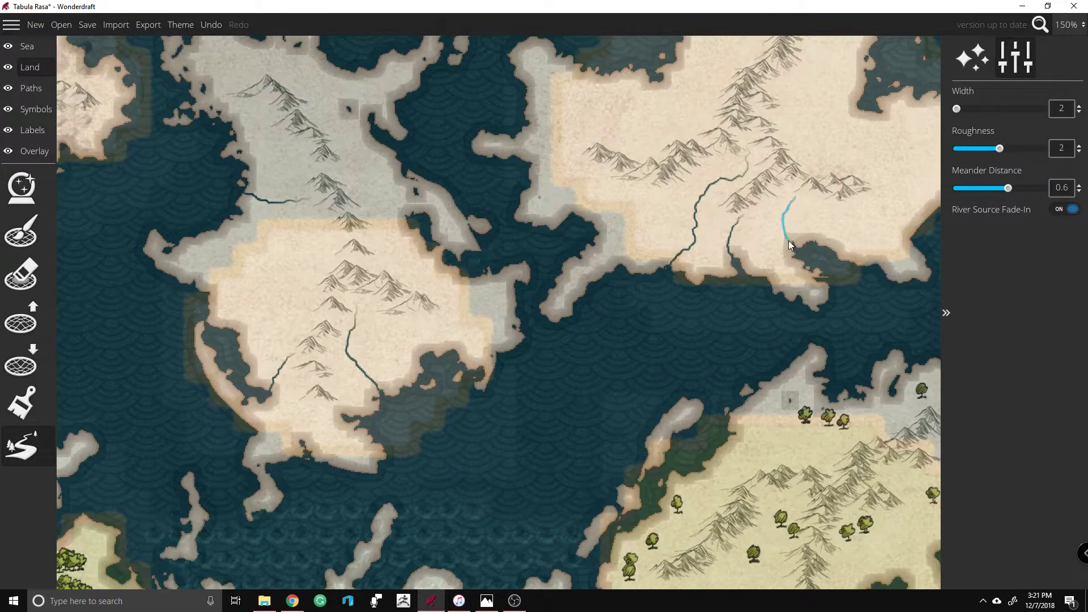
# Step: Draw streams from the eastern island's mountains to its northern coast and into its southern bays
pyautogui.scroll(-3, 623, 138)
pyautogui.scroll(4, 710, 282)
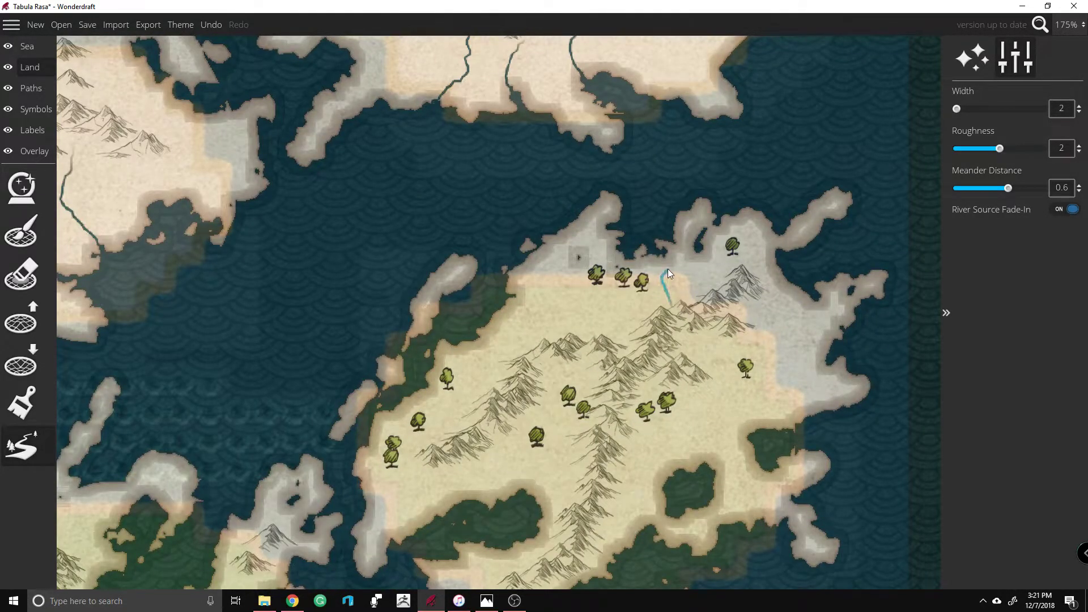
pyautogui.moveTo(651, 250); pyautogui.dragTo(651, 251)
pyautogui.moveTo(563, 417)
pyautogui.mouseDown()
pyautogui.moveTo(567, 451)
pyautogui.moveTo(542, 468)
pyautogui.moveTo(529, 497)
pyautogui.moveTo(509, 470)
pyautogui.moveTo(510, 502)
pyautogui.mouseUp()
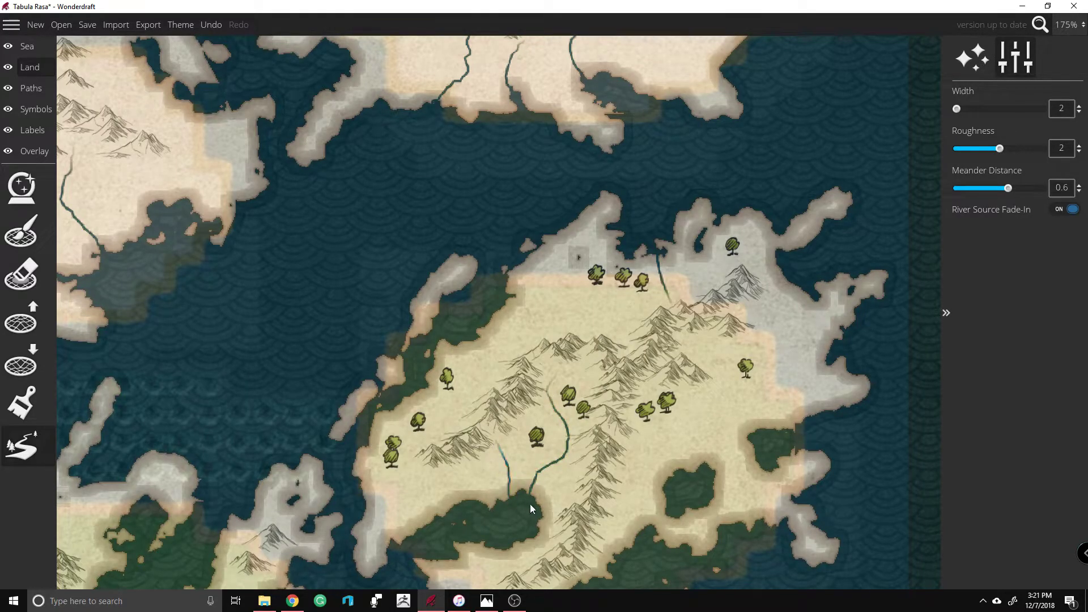
pyautogui.moveTo(611, 521)
pyautogui.mouseDown()
pyautogui.moveTo(643, 565)
pyautogui.moveTo(636, 536)
pyautogui.moveTo(648, 515)
pyautogui.mouseUp()
# Step: Draw streams from the mountains of the neighbouring smaller island to the southwest out to its coasts
pyautogui.scroll(-5, 722, 392)
pyautogui.scroll(6, 525, 455)
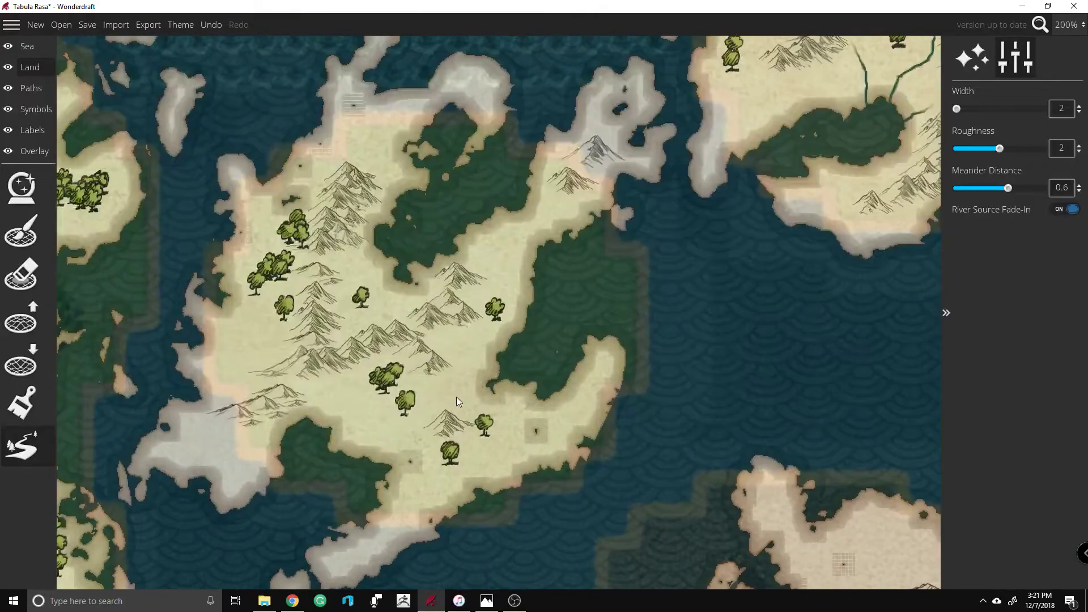
pyautogui.moveTo(521, 353); pyautogui.dragTo(520, 354)
pyautogui.moveTo(202, 339)
pyautogui.mouseDown()
pyautogui.moveTo(293, 346)
pyautogui.moveTo(288, 336)
pyautogui.moveTo(201, 341)
pyautogui.mouseUp()
# Step: Draw a winding stream from the southern island's mountains north into its northern bay
pyautogui.scroll(-5, 448, 116)
pyautogui.scroll(-2, 457, 122)
pyautogui.scroll(4, 563, 295)
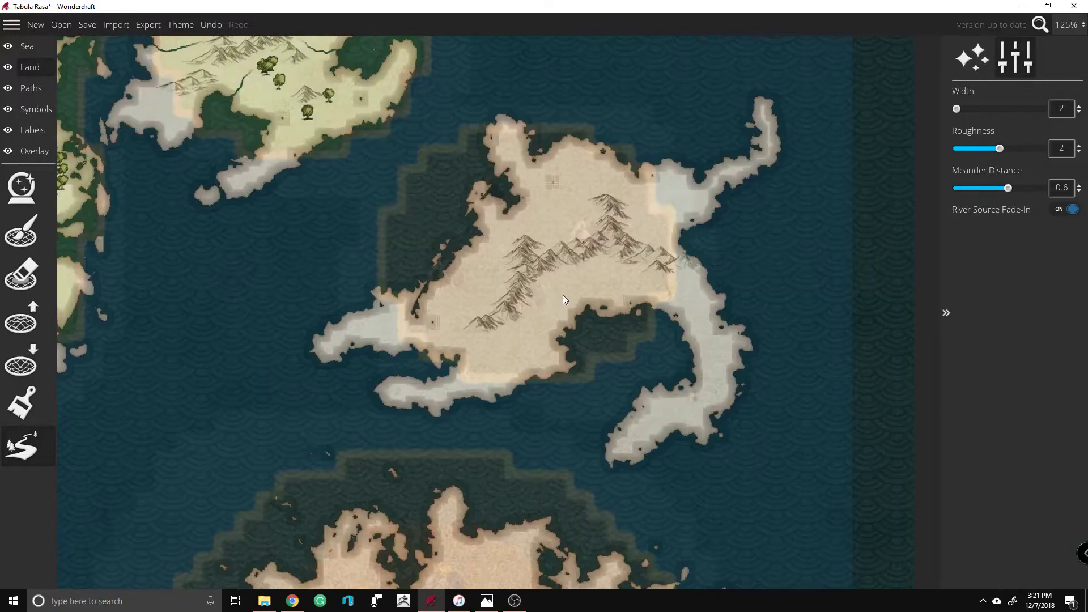
pyautogui.scroll(-5, 634, 239)
pyautogui.scroll(6, 297, 379)
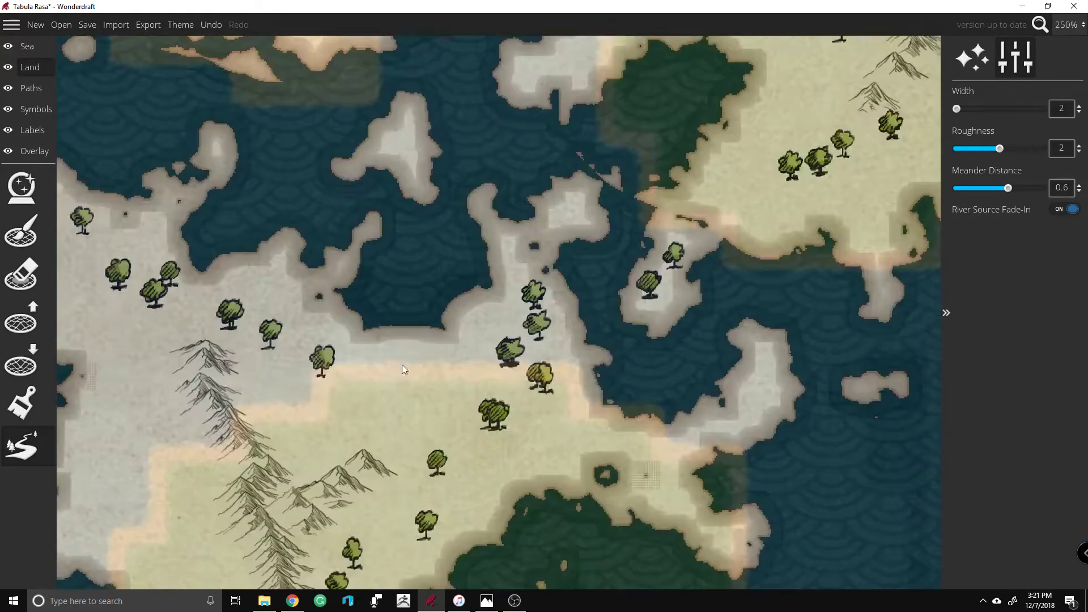
pyautogui.moveTo(352, 363); pyautogui.dragTo(352, 362)
pyautogui.moveTo(329, 465); pyautogui.dragTo(321, 417)
pyautogui.moveTo(399, 308); pyautogui.dragTo(399, 307)
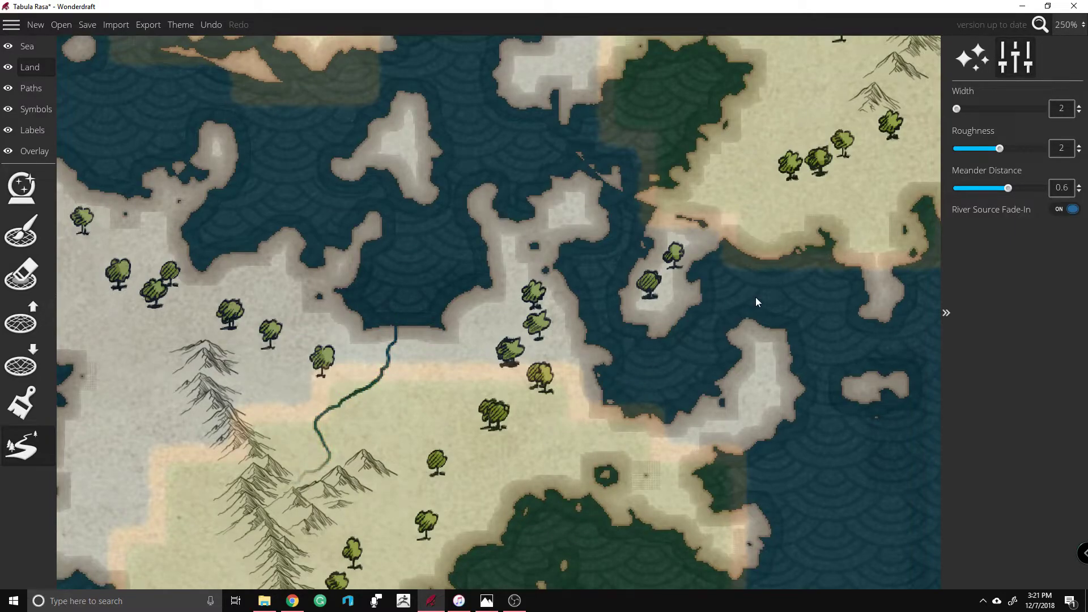
# Step: Save the map under the file name frined
pyautogui.scroll(-4, 611, 312)
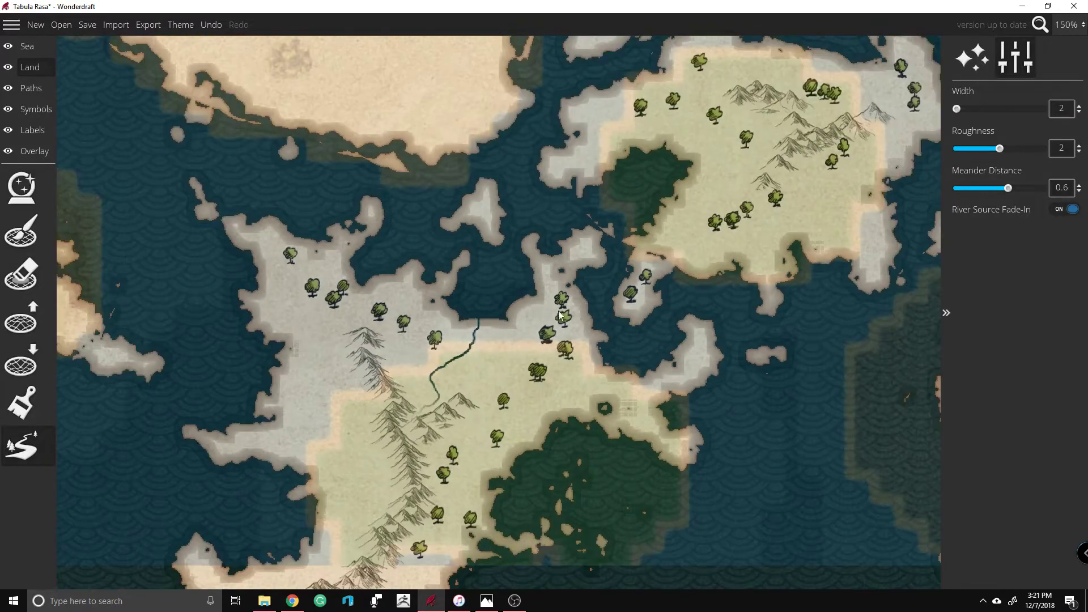
pyautogui.click(88, 25)
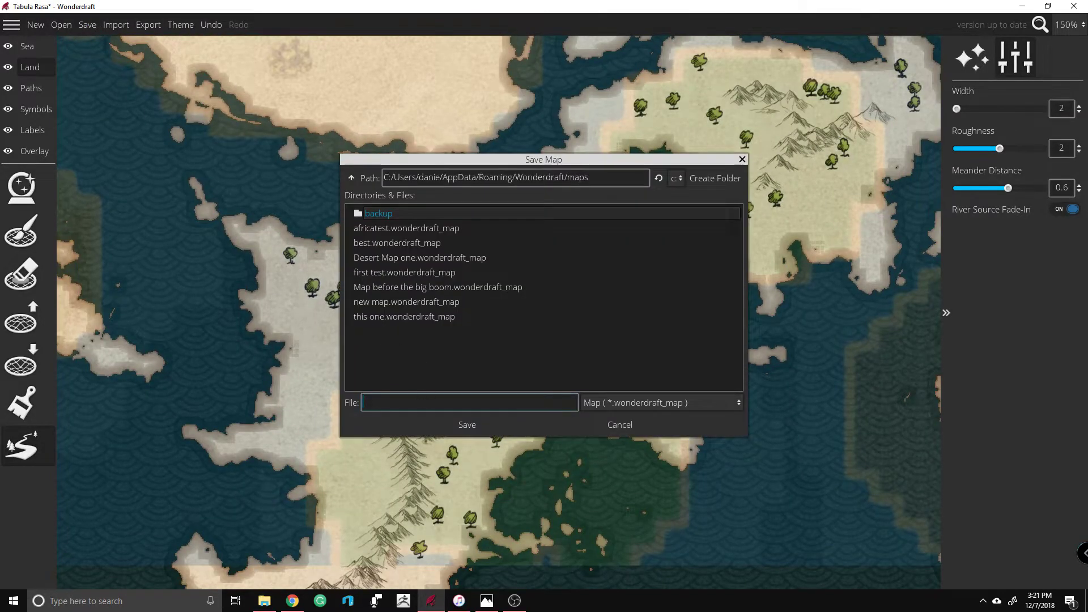
pyautogui.write('frined')
pyautogui.press('Return')
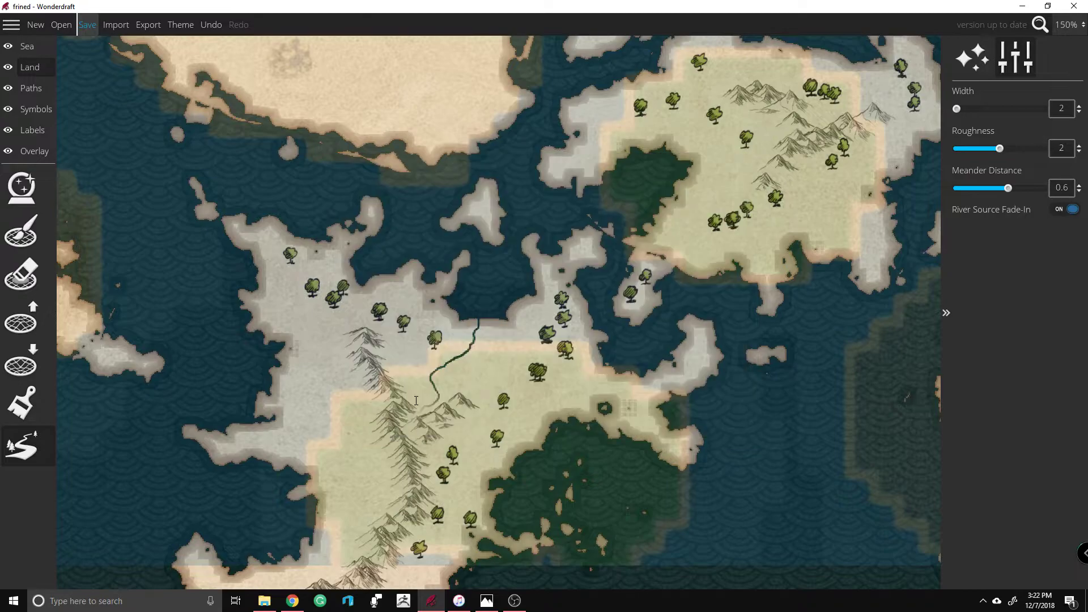
# Step: Draw three streams from the southern island's mountains to its west coast and one into its eastern bay
pyautogui.moveTo(371, 403); pyautogui.dragTo(272, 420)
pyautogui.moveTo(349, 353); pyautogui.dragTo(278, 348)
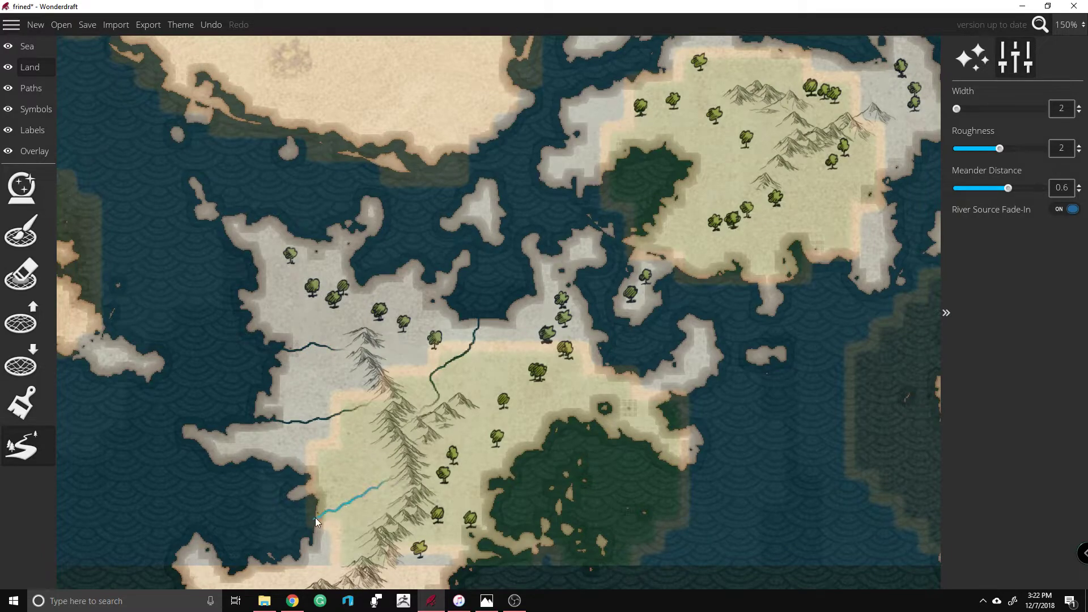
pyautogui.moveTo(298, 515); pyautogui.dragTo(298, 515)
pyautogui.moveTo(511, 480); pyautogui.dragTo(526, 461)
pyautogui.scroll(-5, 526, 460)
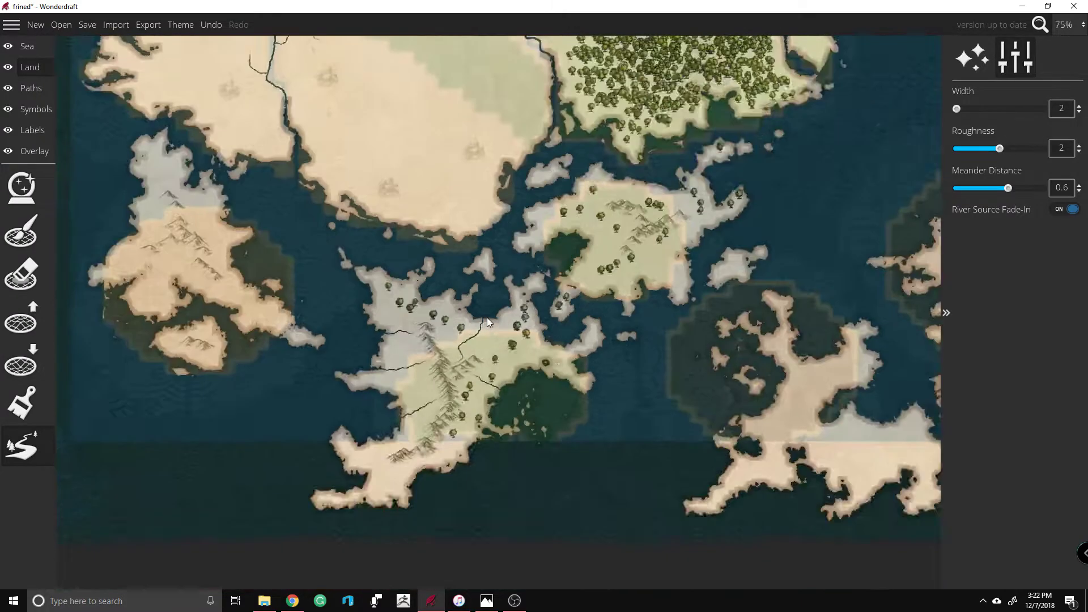
# Step: Draw a stream from the small isolated peaks in the northern highlands east to the large lake's southwestern tip
pyautogui.scroll(-3, 566, 452)
pyautogui.scroll(3, 472, 275)
pyautogui.scroll(-3, 554, 294)
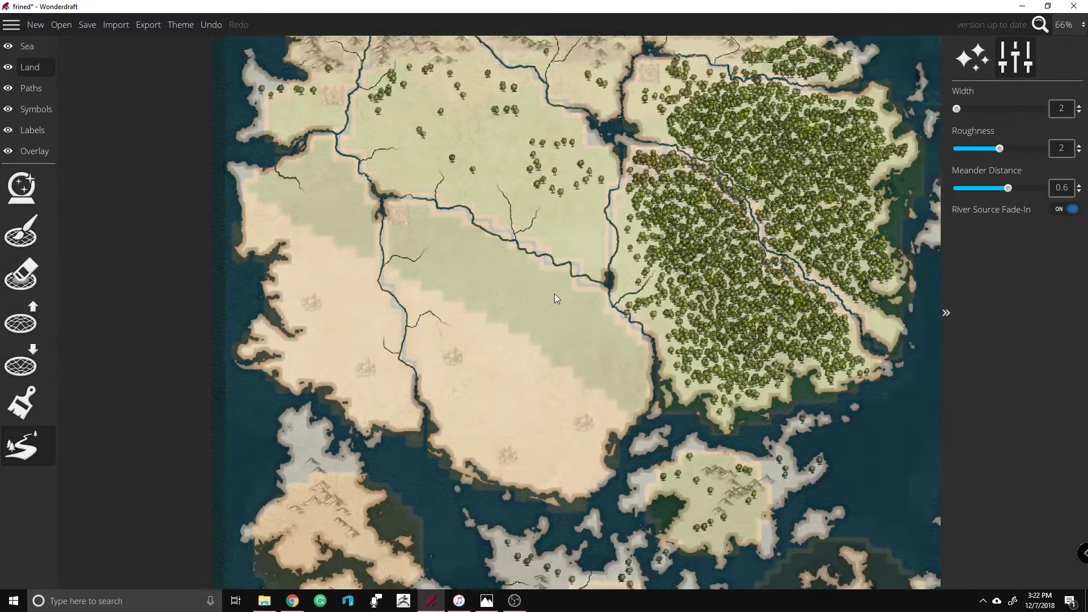
pyautogui.scroll(8, 601, 256)
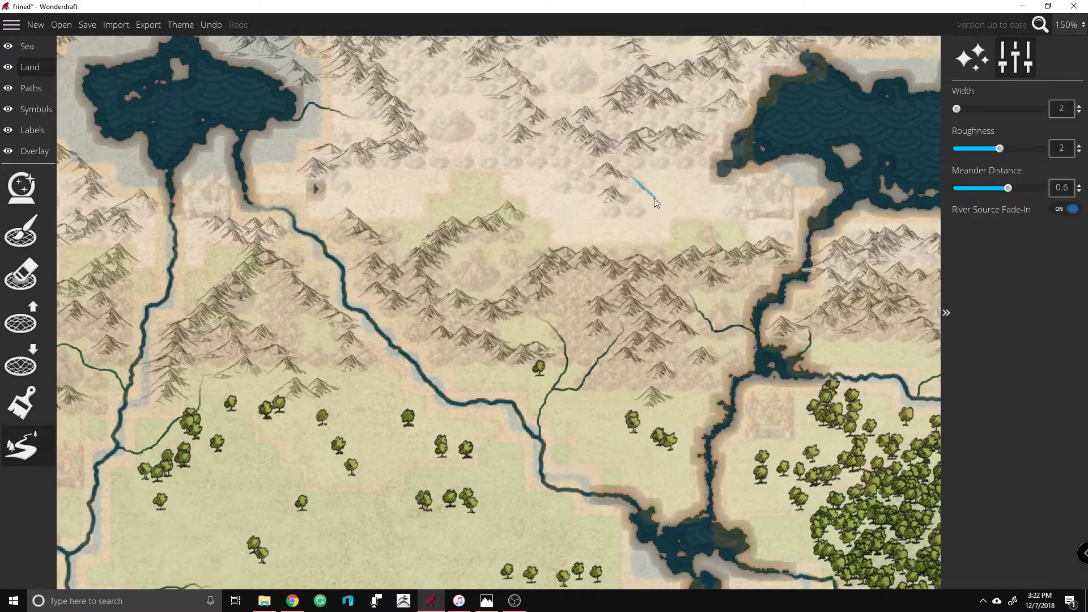
pyautogui.moveTo(719, 180); pyautogui.dragTo(728, 172)
pyautogui.scroll(-5, 733, 192)
pyautogui.scroll(1, 502, 151)
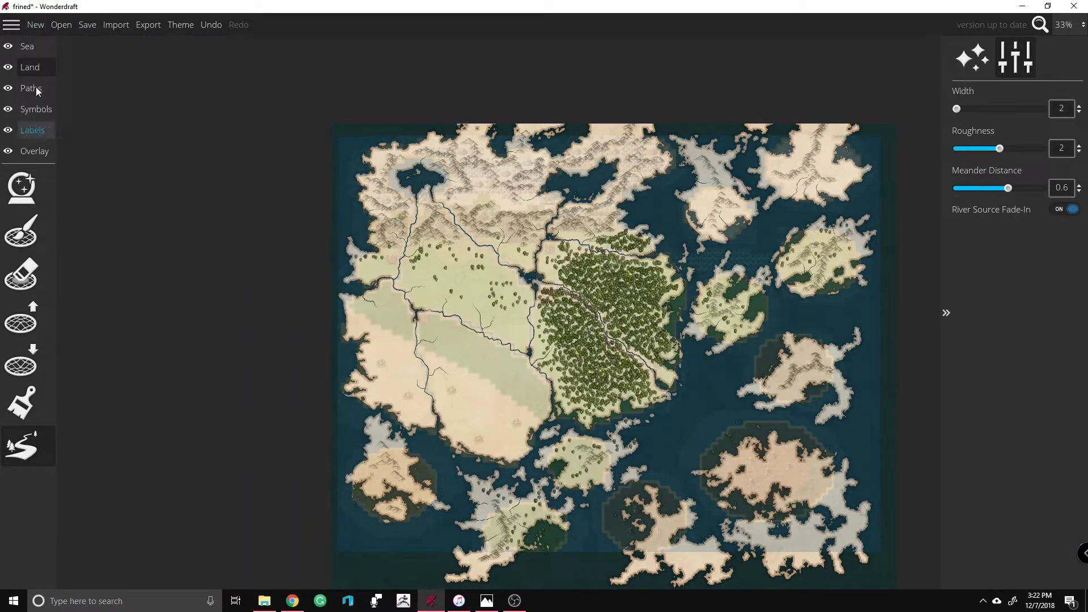
# Step: Check the map without the trace image by setting its opacity to 0, and restore the opacity to 0.19
pyautogui.click(26, 151)
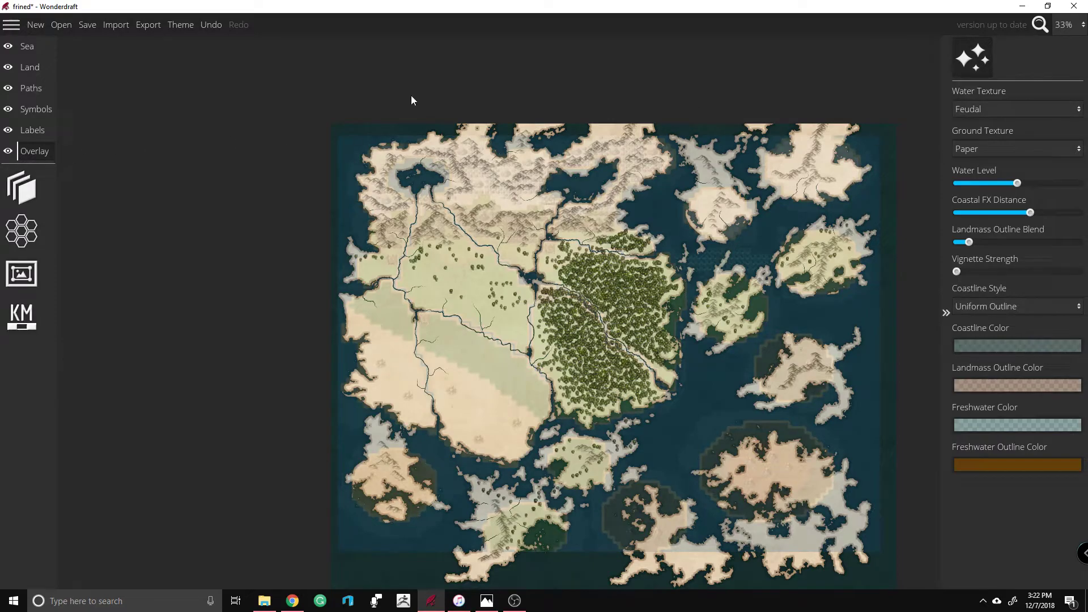
pyautogui.click(21, 187)
pyautogui.moveTo(973, 203); pyautogui.dragTo(957, 203)
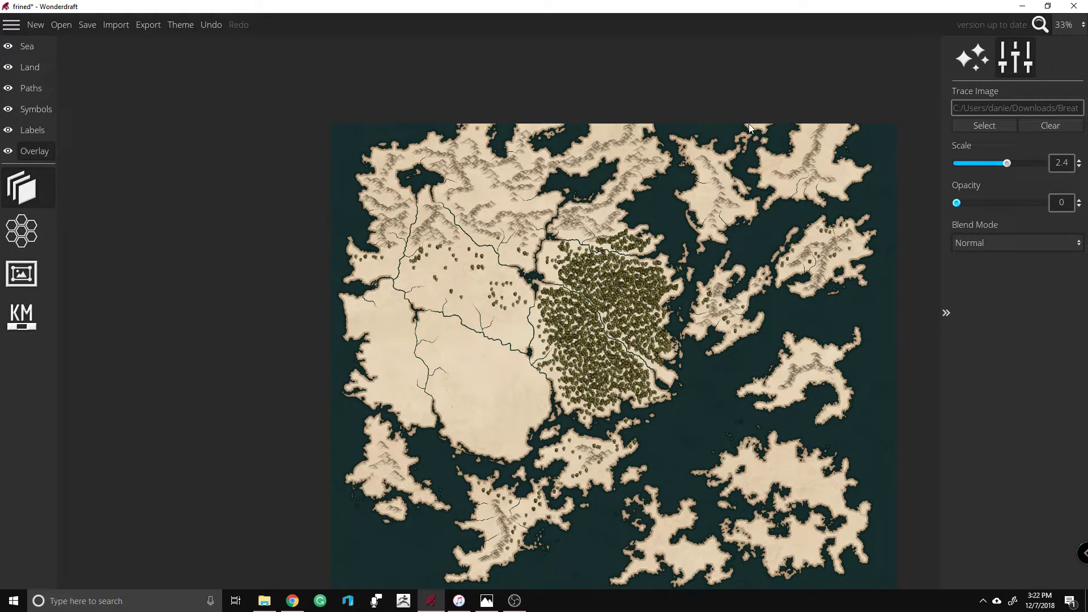
pyautogui.moveTo(956, 203)
pyautogui.mouseDown()
pyautogui.moveTo(989, 204)
pyautogui.moveTo(964, 209)
pyautogui.moveTo(972, 204)
pyautogui.mouseUp()
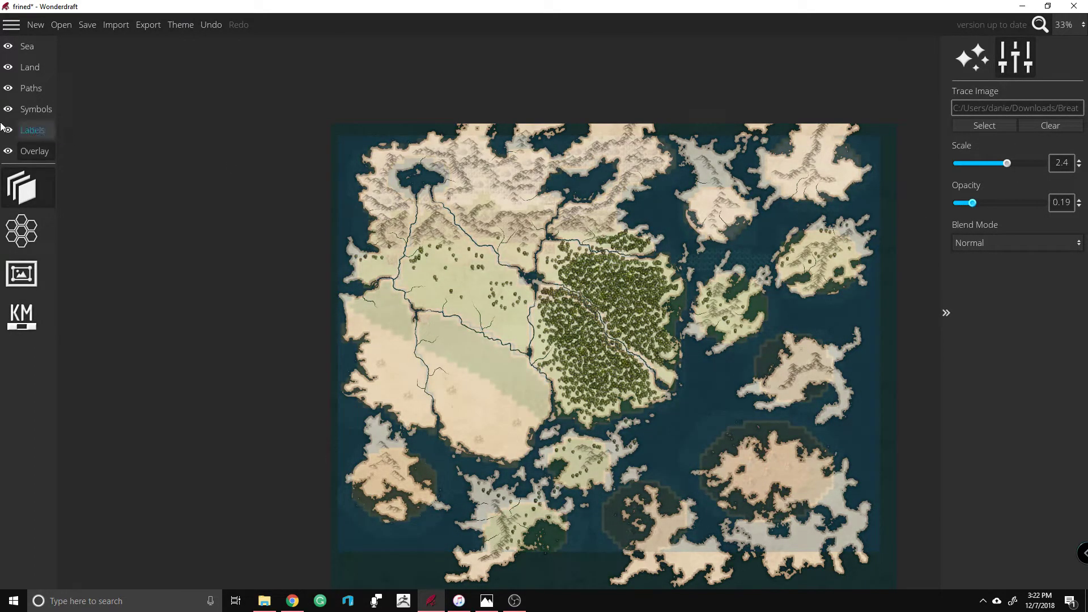
# Step: Choose the rugged white mountain symbol for placement and set the symbol scale to 20
pyautogui.click(38, 69)
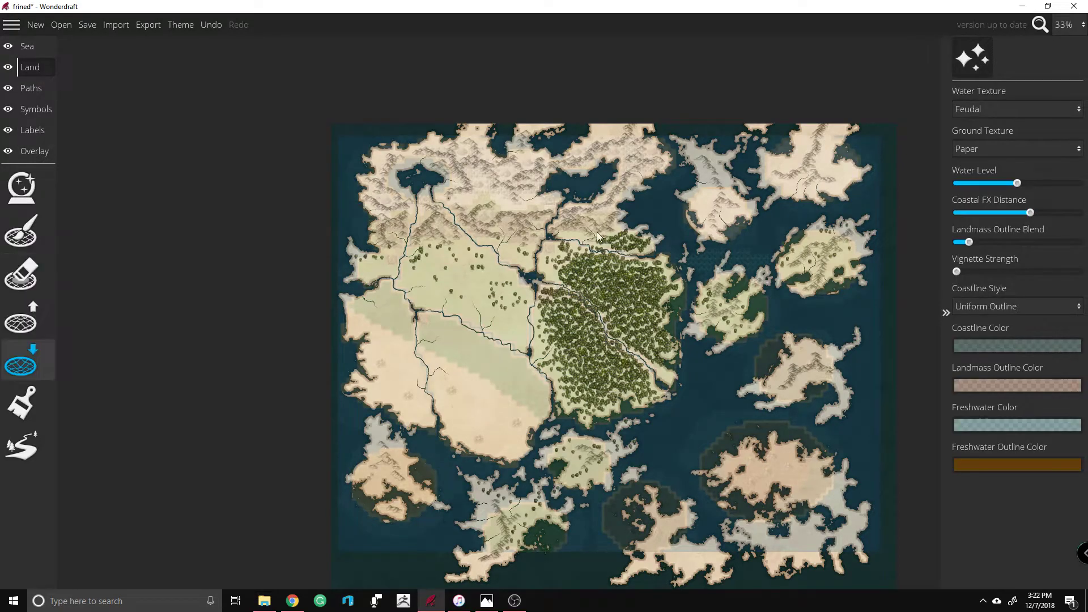
pyautogui.click(31, 110)
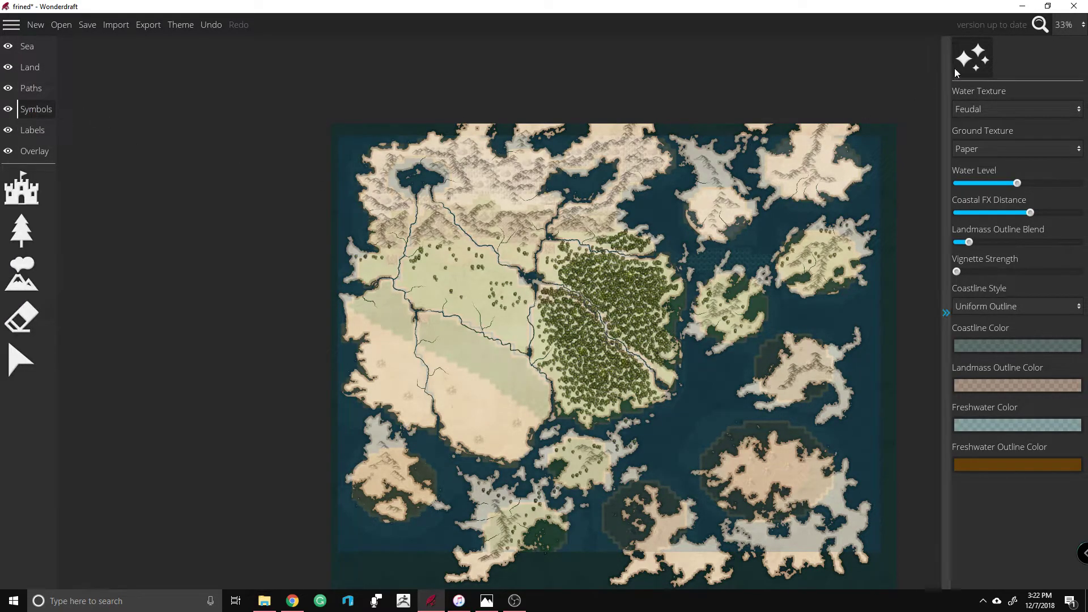
pyautogui.click(21, 279)
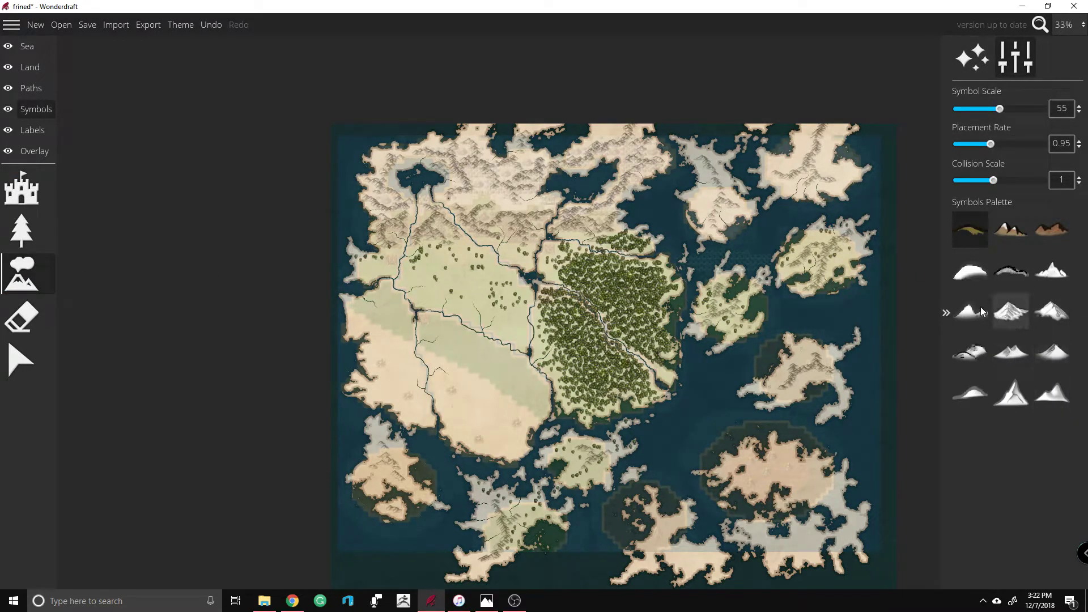
pyautogui.click(1049, 311)
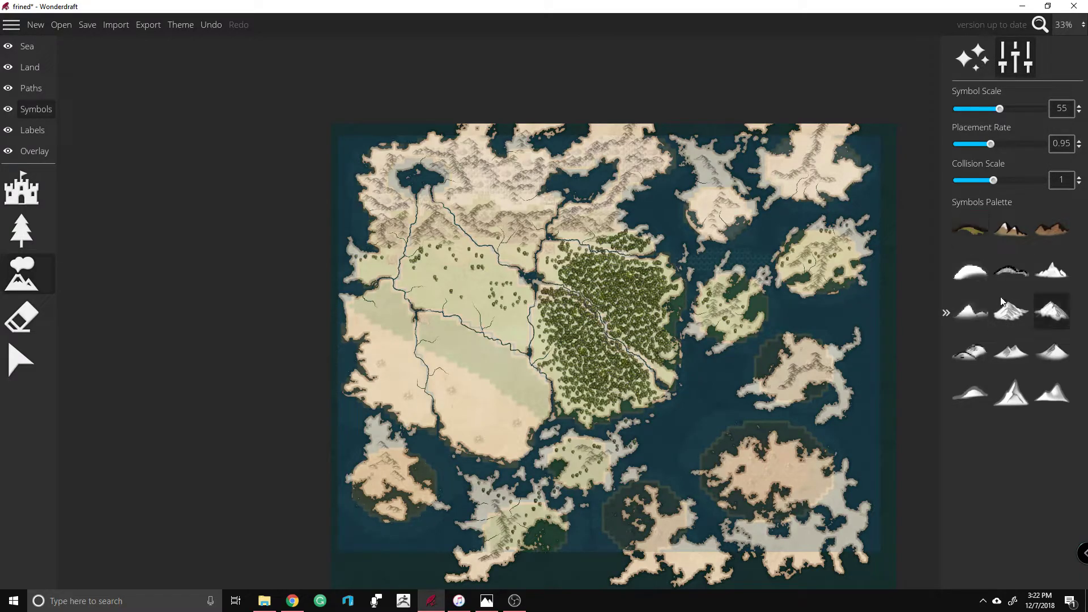
pyautogui.scroll(8, 559, 141)
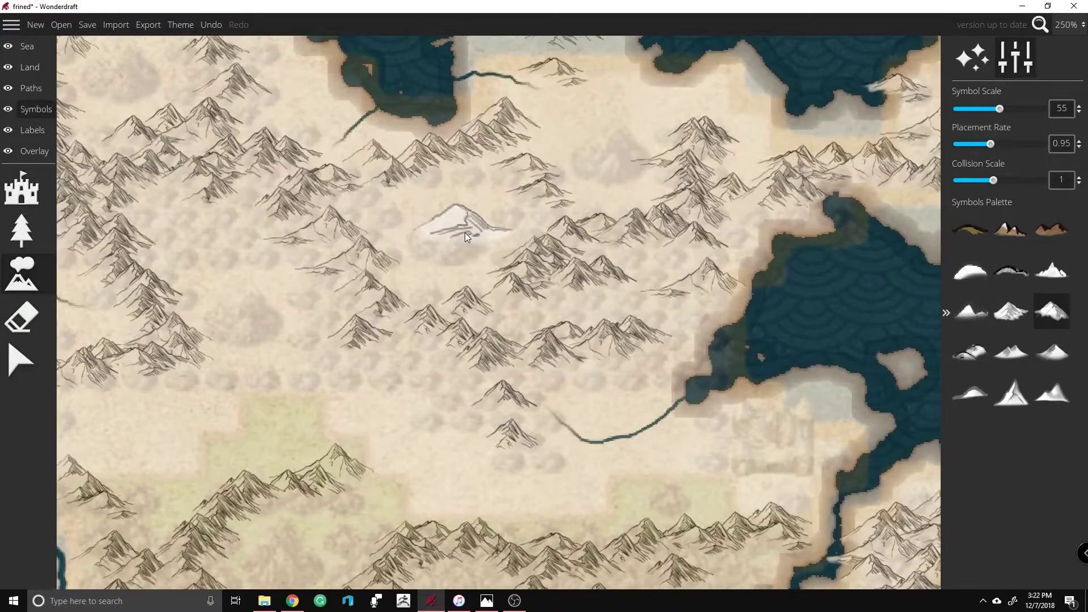
pyautogui.moveTo(999, 108); pyautogui.dragTo(965, 108)
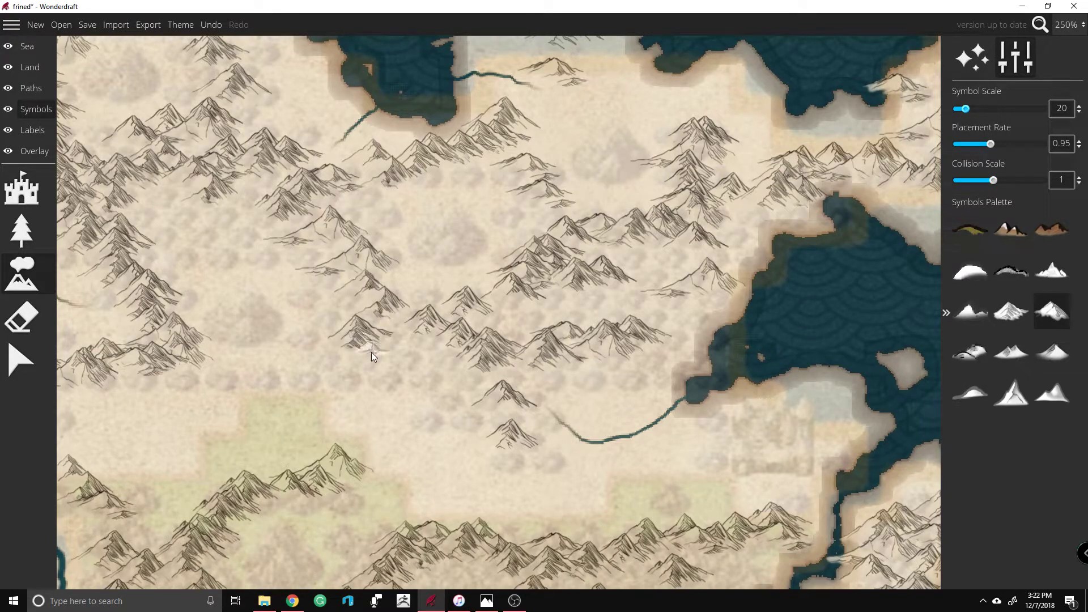
# Step: Place small mountains around the northern highland ranges, filling the hill areas west of the large lake
pyautogui.click(385, 357)
pyautogui.click(258, 403)
pyautogui.click(417, 404)
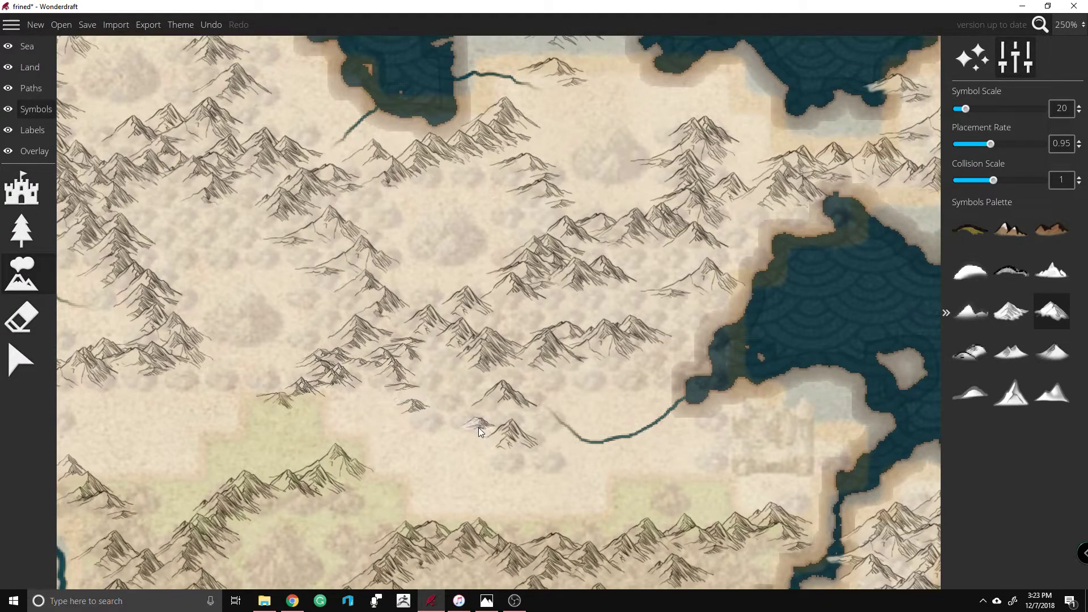
pyautogui.click(535, 436)
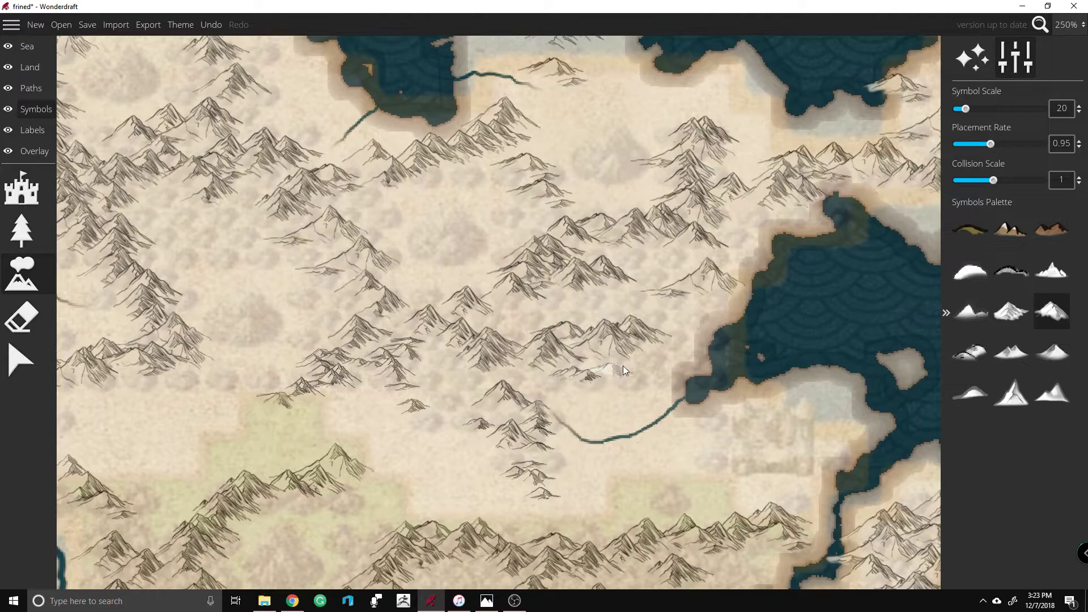
pyautogui.click(596, 413)
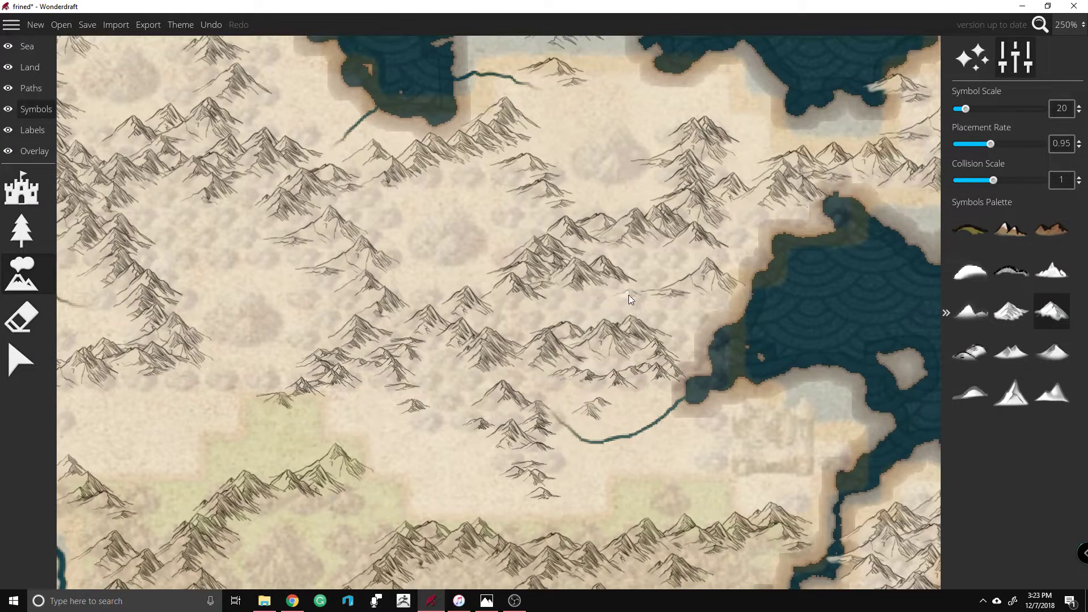
pyautogui.moveTo(386, 248)
pyautogui.mouseDown()
pyautogui.moveTo(237, 264)
pyautogui.moveTo(270, 194)
pyautogui.moveTo(288, 206)
pyautogui.moveTo(317, 284)
pyautogui.moveTo(309, 337)
pyautogui.moveTo(284, 378)
pyautogui.moveTo(232, 402)
pyautogui.mouseUp()
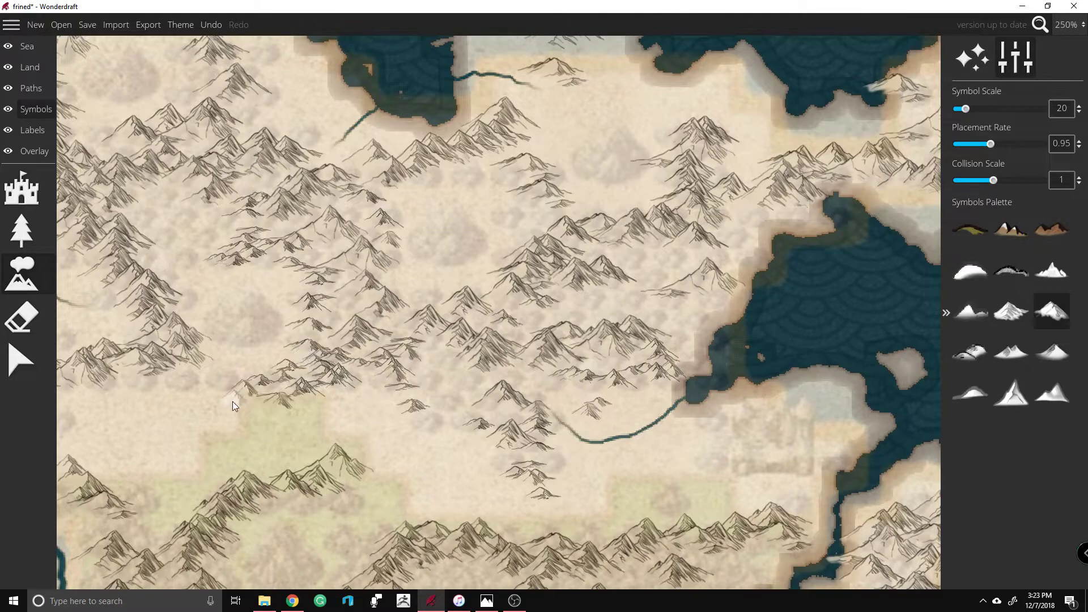
# Step: Place small mountains along the southern foothills of the northern highlands and set the symbol scale to 15
pyautogui.scroll(-5, 613, 328)
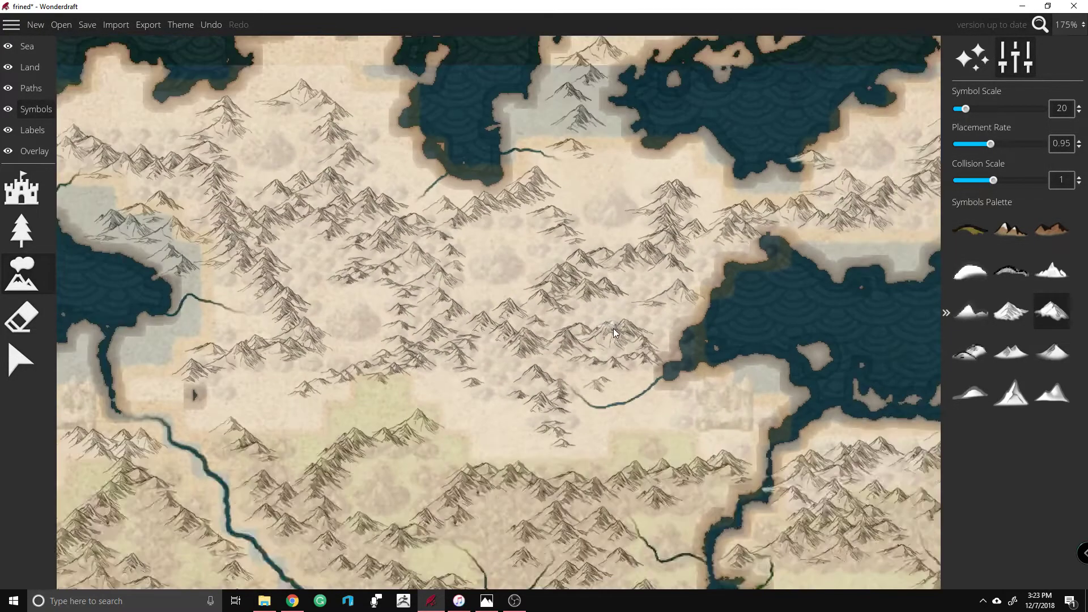
pyautogui.scroll(3, 379, 205)
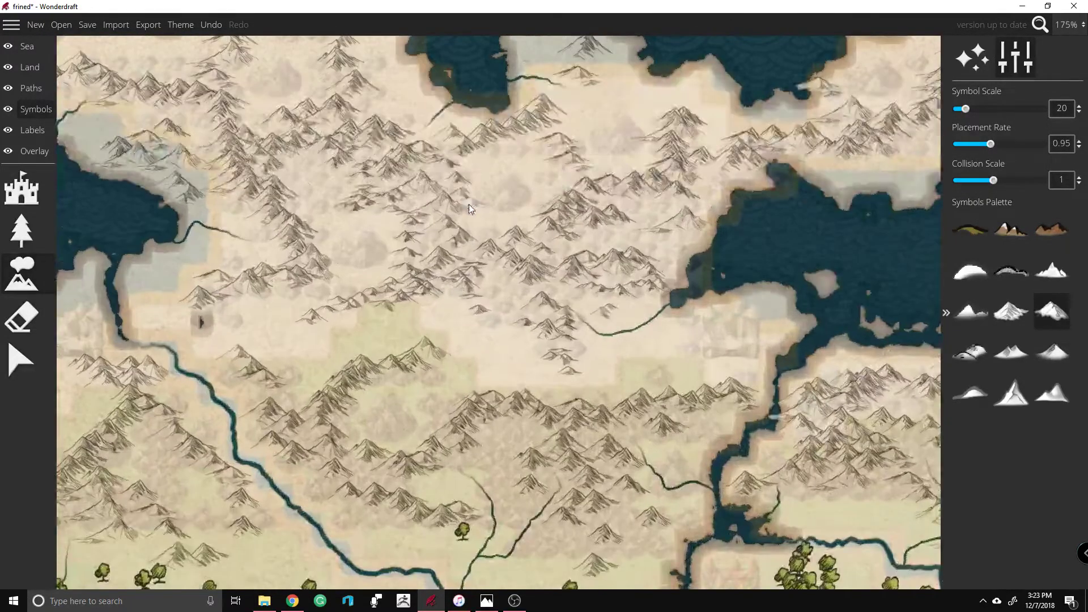
pyautogui.moveTo(478, 435)
pyautogui.mouseDown()
pyautogui.moveTo(509, 440)
pyautogui.moveTo(513, 507)
pyautogui.moveTo(554, 526)
pyautogui.moveTo(609, 483)
pyautogui.moveTo(629, 431)
pyautogui.moveTo(644, 427)
pyautogui.moveTo(690, 470)
pyautogui.moveTo(791, 444)
pyautogui.moveTo(773, 460)
pyautogui.mouseUp()
pyautogui.scroll(-1, 650, 283)
pyautogui.scroll(3, 195, 329)
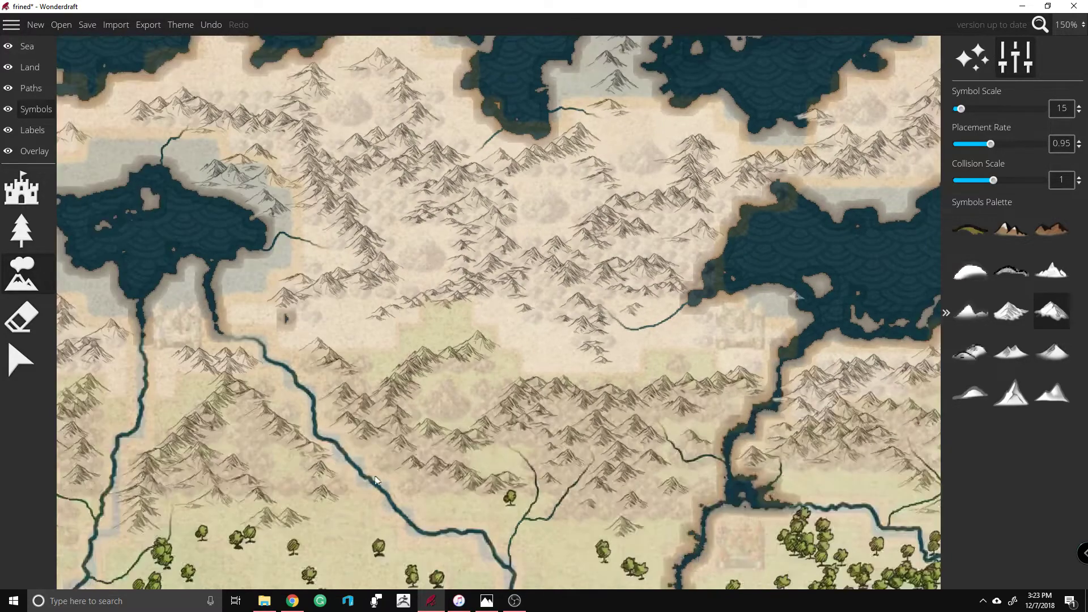
# Step: Place small mountains on the lower slopes between the two rivers south of the western lake, and save the map
pyautogui.scroll(-5, 195, 330)
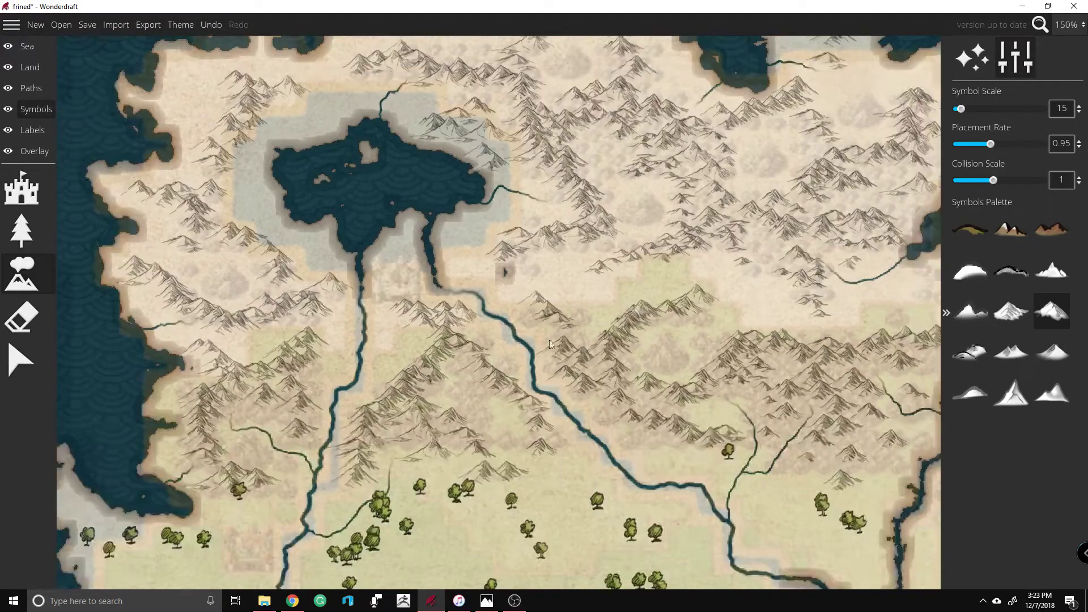
pyautogui.scroll(3, 230, 306)
pyautogui.click(142, 182)
pyautogui.moveTo(503, 344)
pyautogui.mouseDown()
pyautogui.moveTo(538, 369)
pyautogui.moveTo(598, 459)
pyautogui.moveTo(683, 523)
pyautogui.moveTo(700, 564)
pyautogui.moveTo(675, 460)
pyautogui.mouseUp()
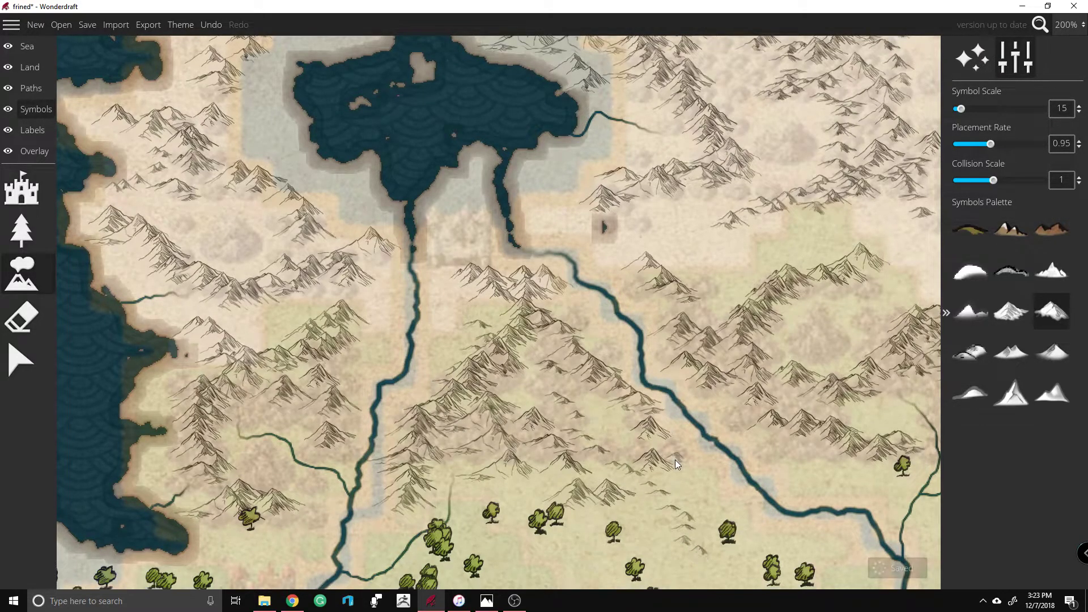
pyautogui.scroll(-3, 416, 183)
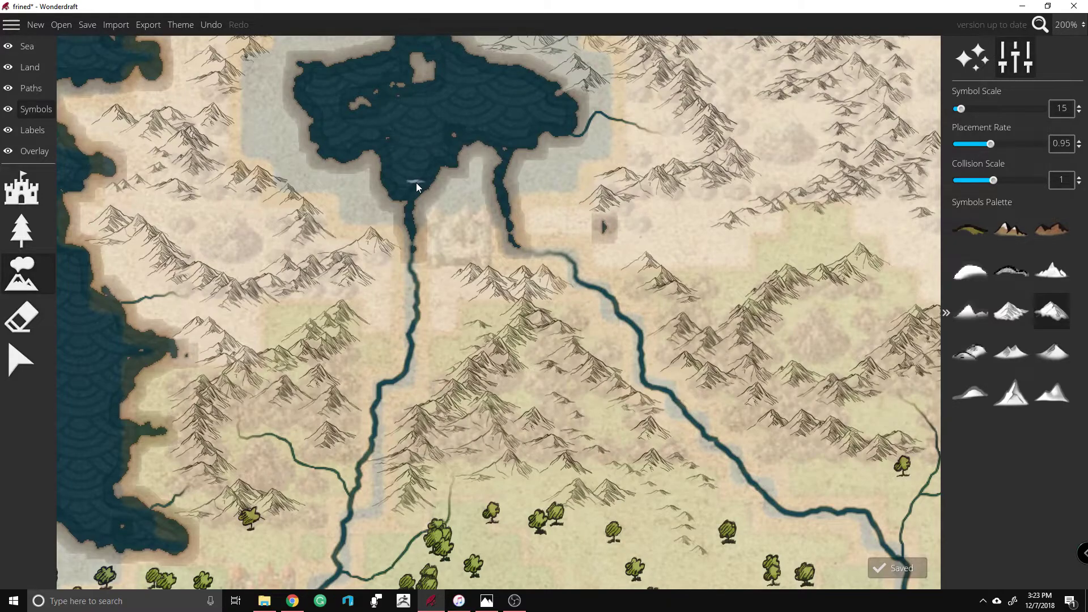
# Step: Fill the gaps between the northern highland ranges, from the western lake toward the northern inlet, with small mountains
pyautogui.scroll(-2, 430, 114)
pyautogui.scroll(5, 430, 114)
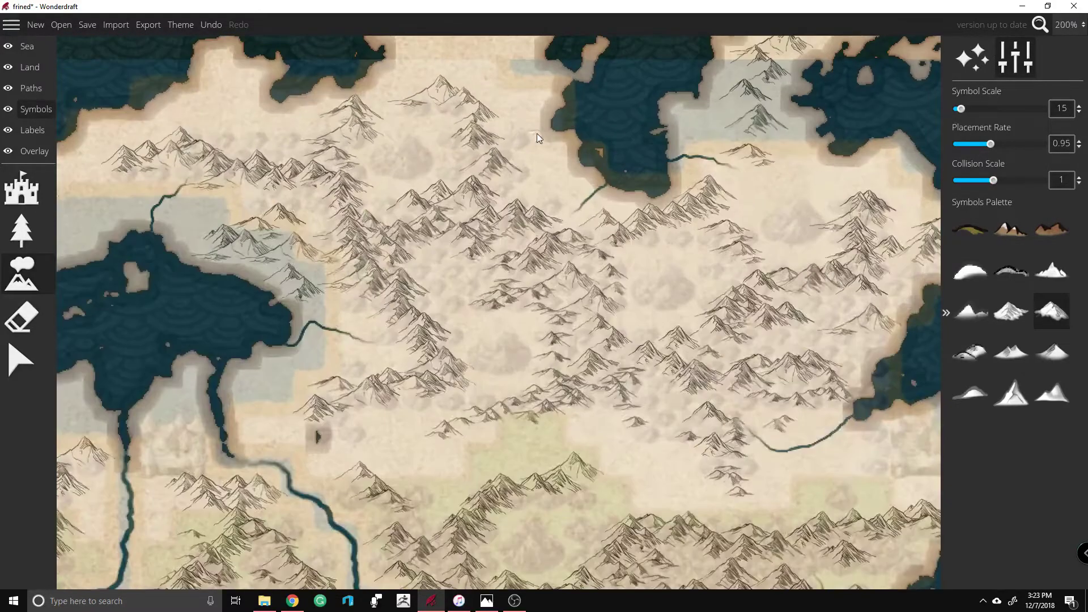
pyautogui.moveTo(449, 296)
pyautogui.mouseDown()
pyautogui.moveTo(485, 279)
pyautogui.moveTo(462, 295)
pyautogui.moveTo(474, 319)
pyautogui.mouseUp()
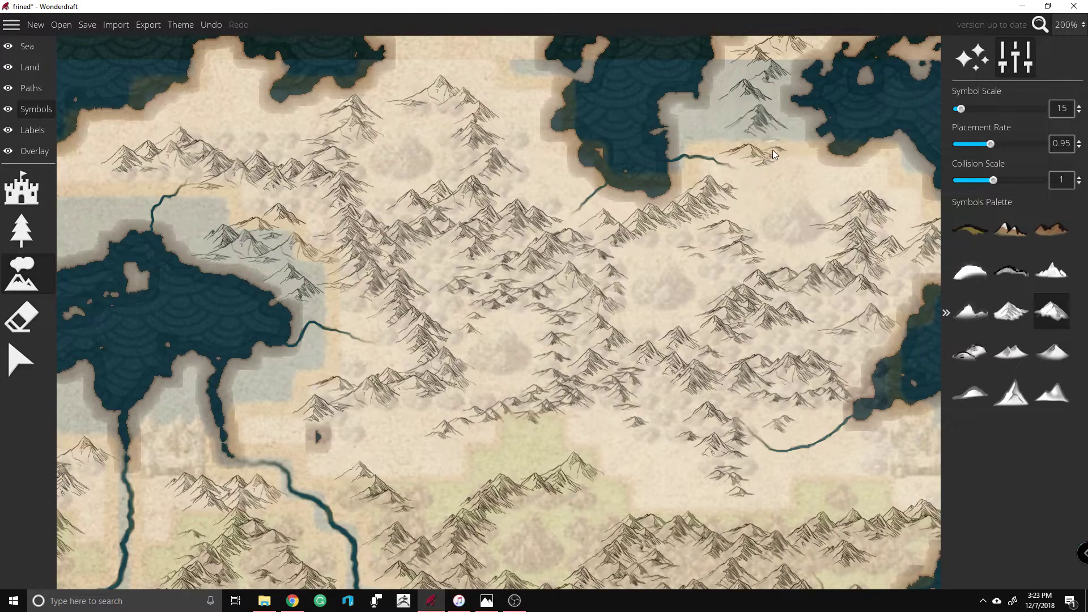
# Step: Place small mountains around the ranges on the northeastern peninsula and along the ridge southeast of the large lake
pyautogui.scroll(-5, 508, 158)
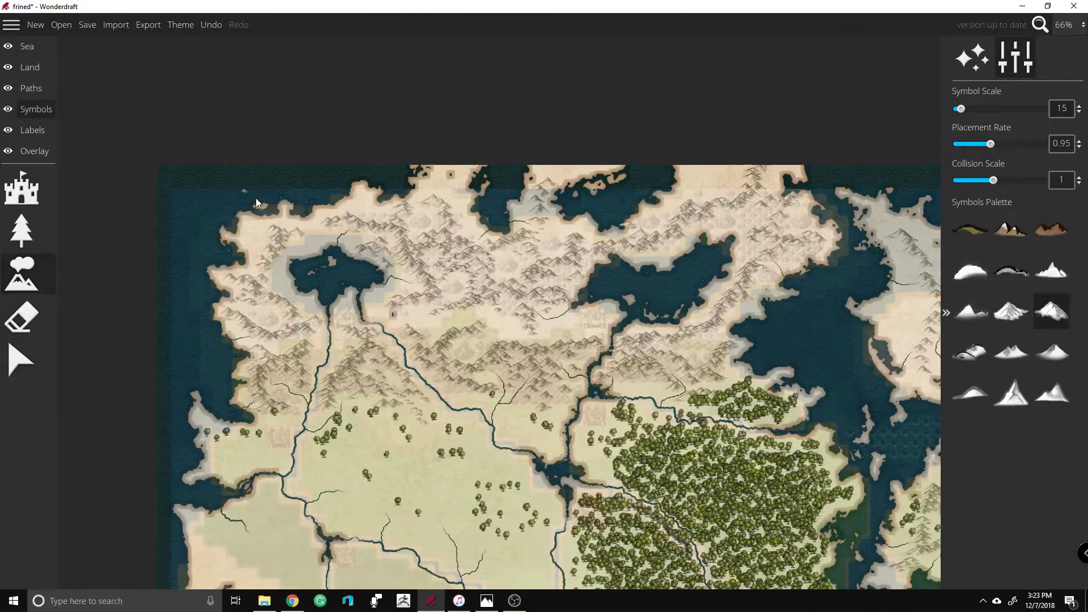
pyautogui.scroll(3, 314, 203)
pyautogui.scroll(3, 667, 204)
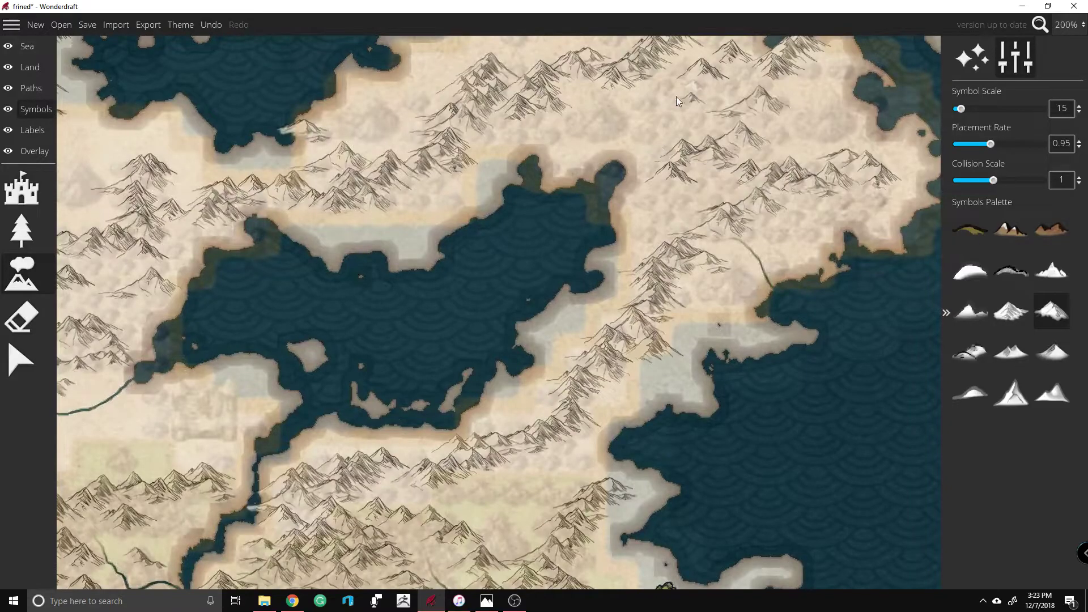
pyautogui.moveTo(706, 192)
pyautogui.mouseDown()
pyautogui.moveTo(721, 167)
pyautogui.moveTo(770, 203)
pyautogui.moveTo(773, 237)
pyautogui.moveTo(791, 210)
pyautogui.moveTo(892, 195)
pyautogui.mouseUp()
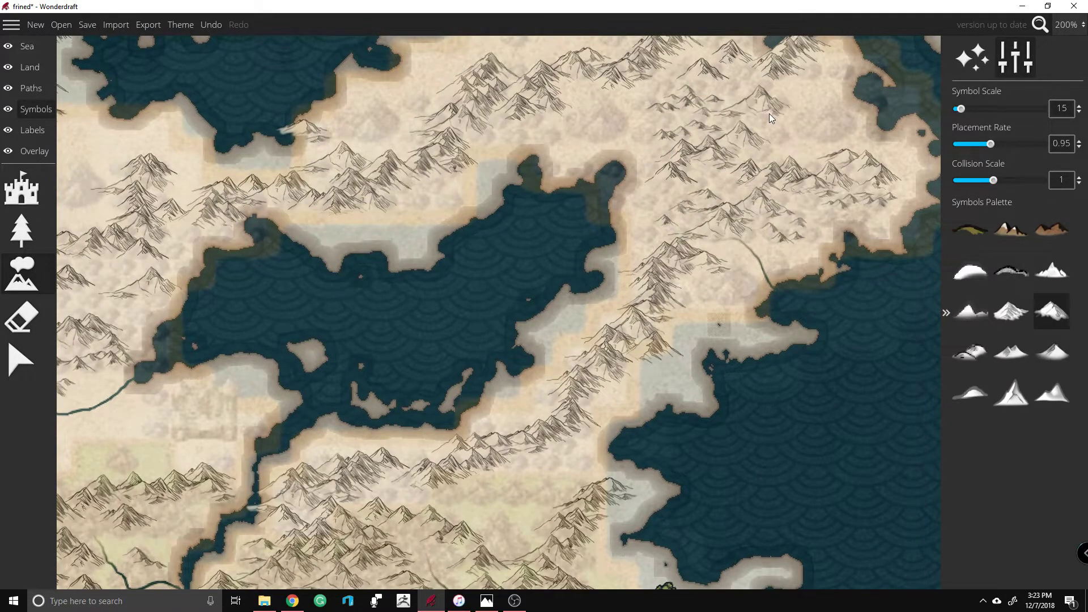
pyautogui.moveTo(689, 317); pyautogui.dragTo(652, 400)
pyautogui.moveTo(519, 495); pyautogui.dragTo(526, 501)
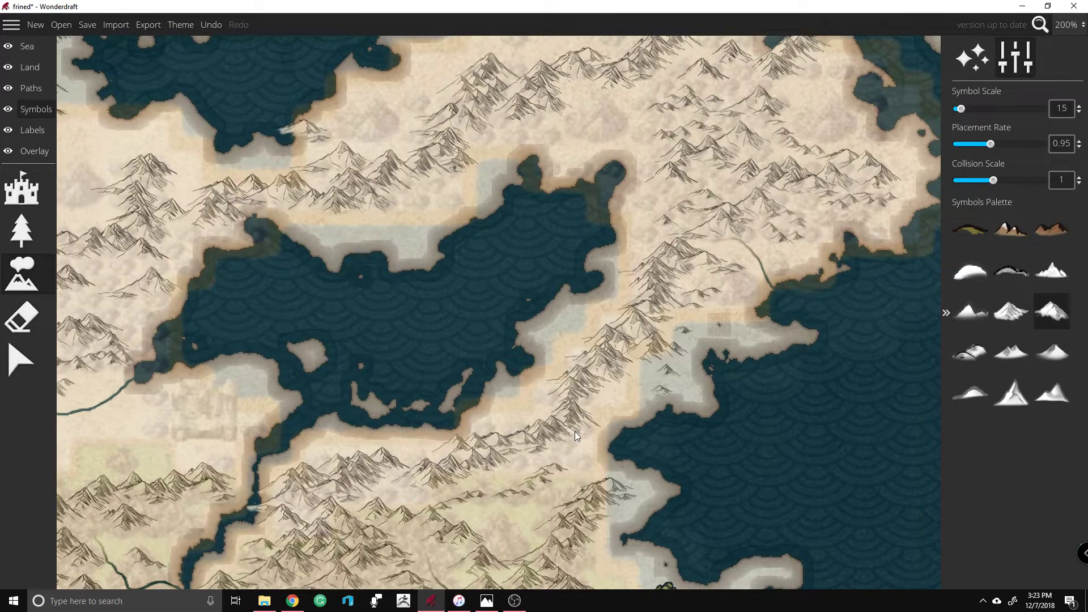
# Step: Place small mountains around the southern peaks of the island east of the continent's northeastern peninsula
pyautogui.scroll(-6, 569, 492)
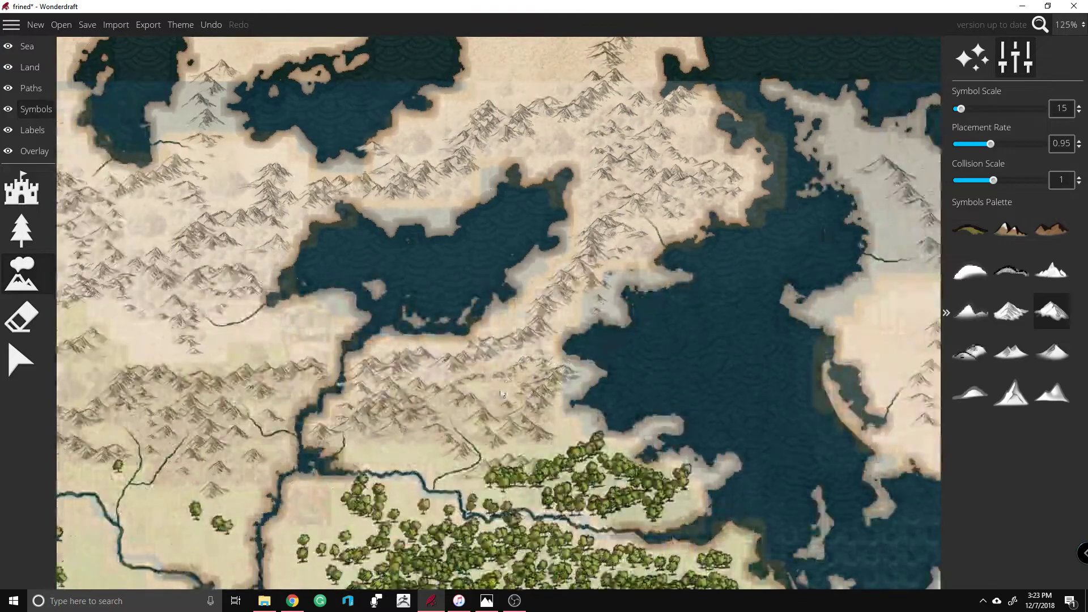
pyautogui.scroll(-1, 387, 334)
pyautogui.scroll(6, 390, 351)
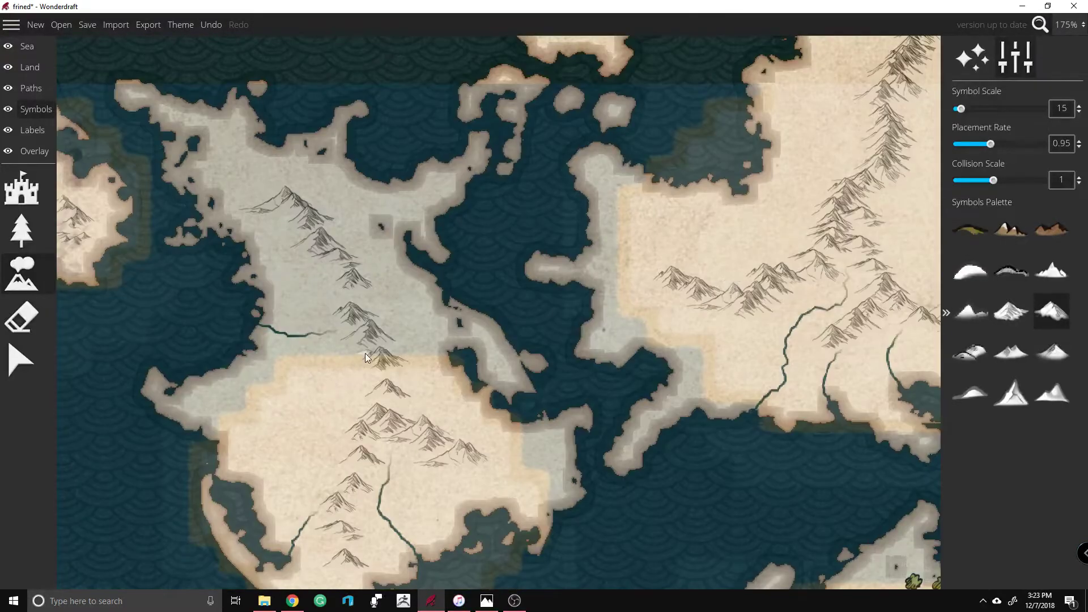
pyautogui.moveTo(317, 450)
pyautogui.mouseDown()
pyautogui.moveTo(294, 461)
pyautogui.moveTo(314, 469)
pyautogui.moveTo(339, 448)
pyautogui.moveTo(350, 469)
pyautogui.moveTo(307, 444)
pyautogui.moveTo(463, 474)
pyautogui.moveTo(318, 526)
pyautogui.mouseUp()
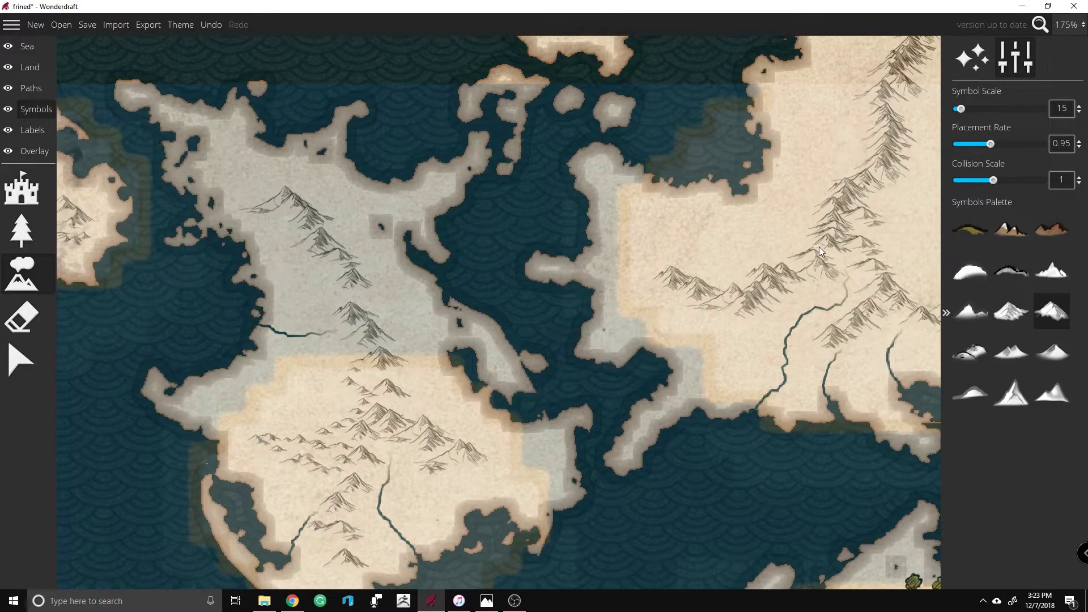
# Step: Place small mountains around the ranges of the far northeastern landmass, undoing misplaced strokes
pyautogui.moveTo(787, 230)
pyautogui.mouseDown()
pyautogui.moveTo(896, 224)
pyautogui.moveTo(874, 180)
pyautogui.moveTo(918, 67)
pyautogui.moveTo(912, 170)
pyautogui.moveTo(885, 200)
pyautogui.moveTo(938, 193)
pyautogui.moveTo(779, 328)
pyautogui.moveTo(687, 339)
pyautogui.moveTo(884, 329)
pyautogui.mouseUp()
pyautogui.hotkey('ctrl', 'z')
pyautogui.hotkey('ctrl', 'z')
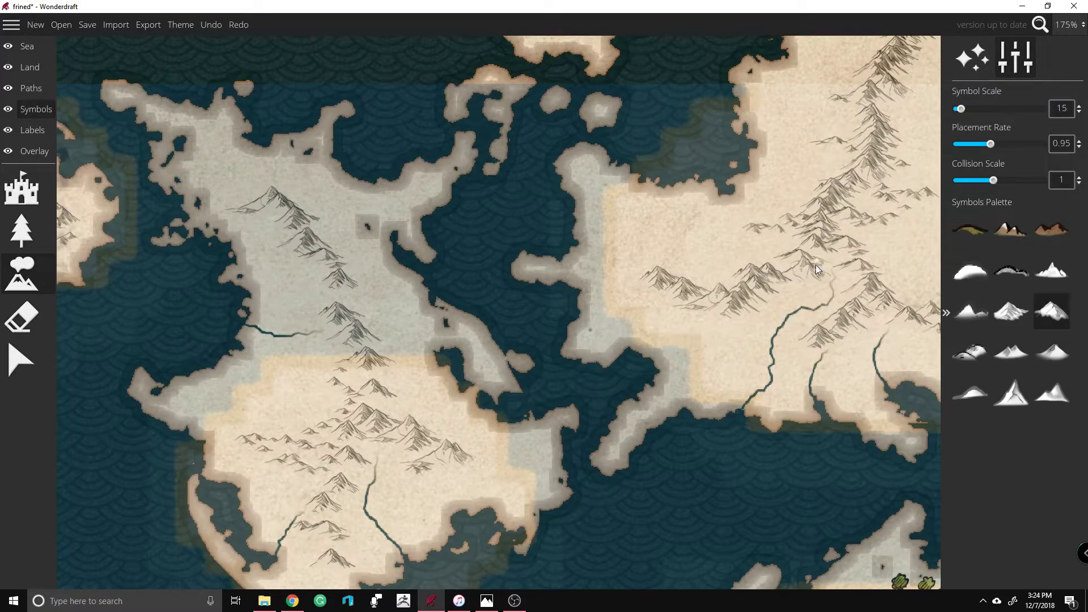
pyautogui.moveTo(804, 326); pyautogui.dragTo(764, 332)
pyautogui.click(688, 330)
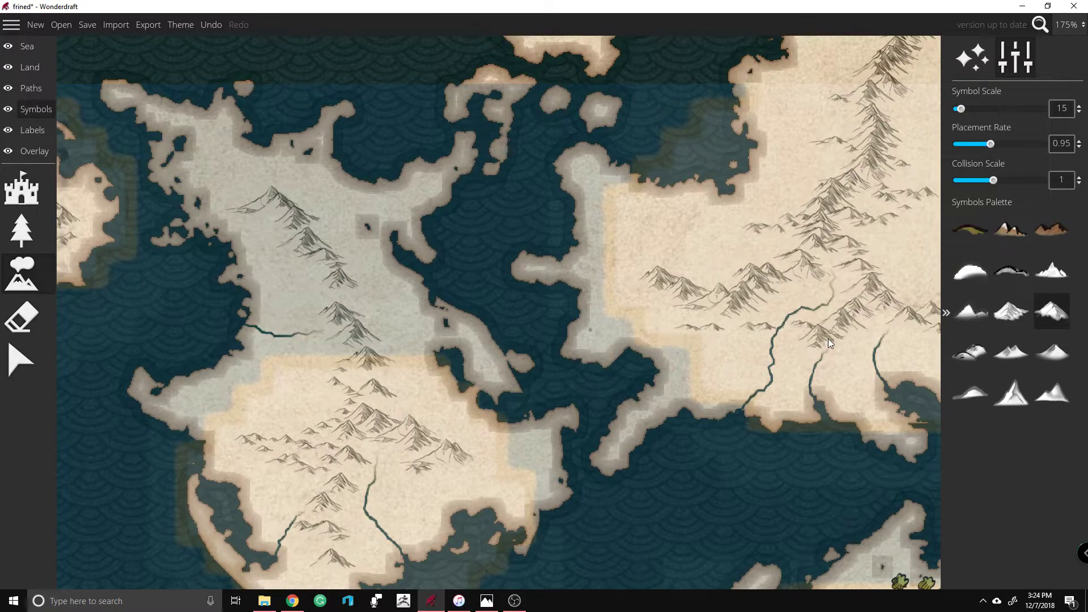
# Step: Place small mountains beside the ranges on the two green islands east of the forest
pyautogui.scroll(-3, 530, 219)
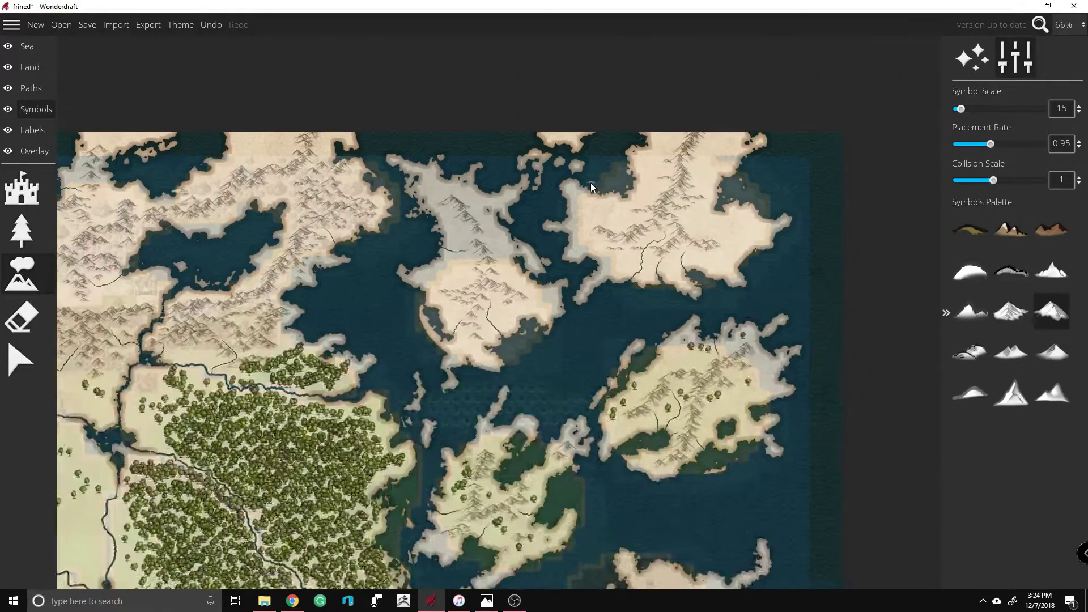
pyautogui.scroll(3, 746, 431)
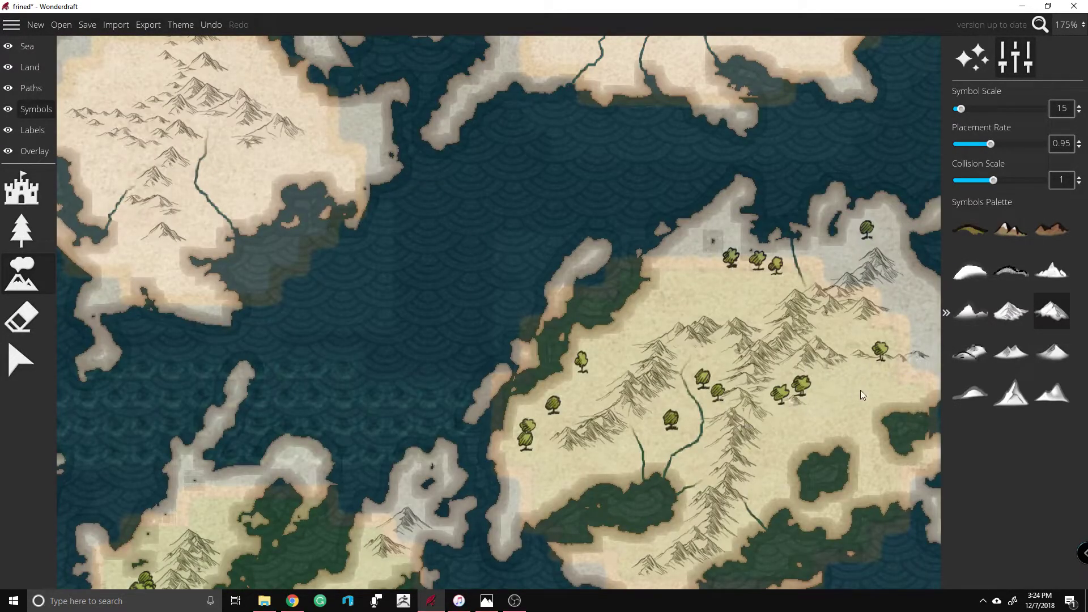
pyautogui.scroll(-4, 732, 162)
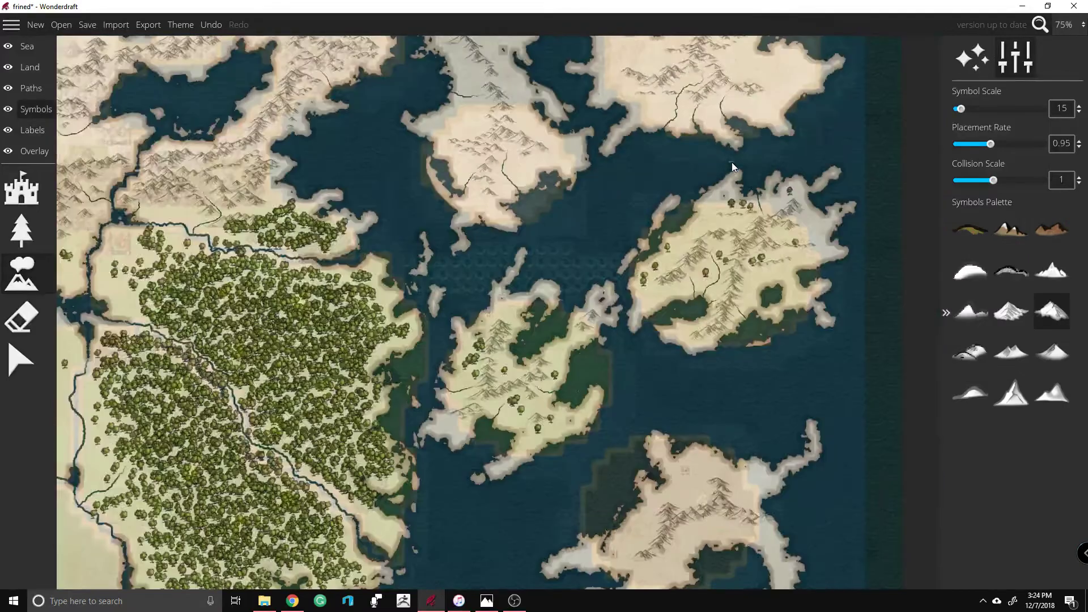
pyautogui.scroll(4, 721, 472)
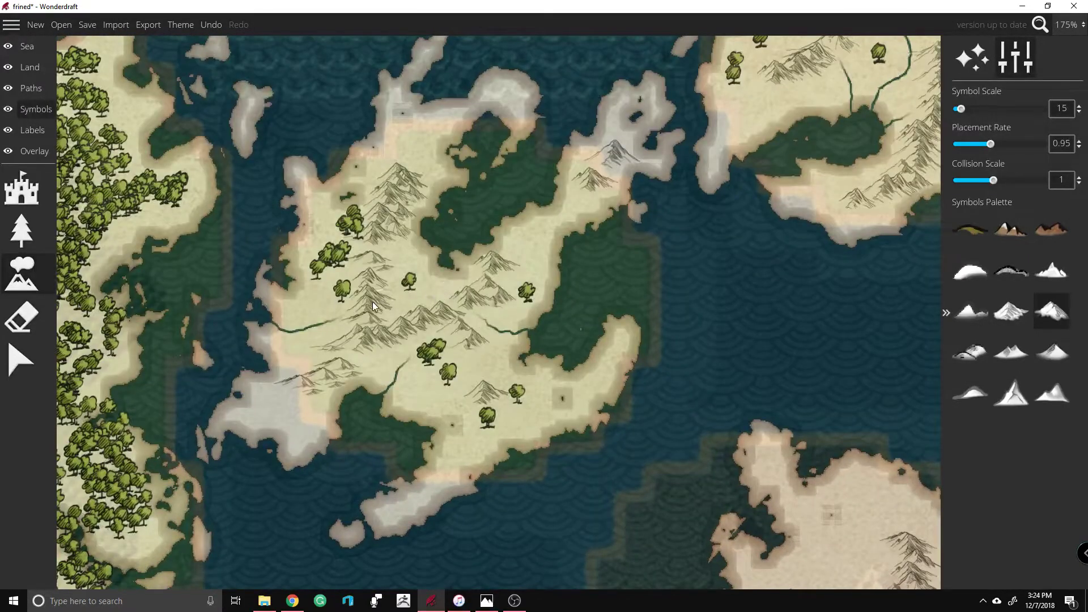
pyautogui.moveTo(325, 311)
pyautogui.mouseDown()
pyautogui.moveTo(401, 302)
pyautogui.moveTo(419, 277)
pyautogui.moveTo(398, 177)
pyautogui.moveTo(419, 109)
pyautogui.mouseUp()
pyautogui.scroll(-6, 651, 149)
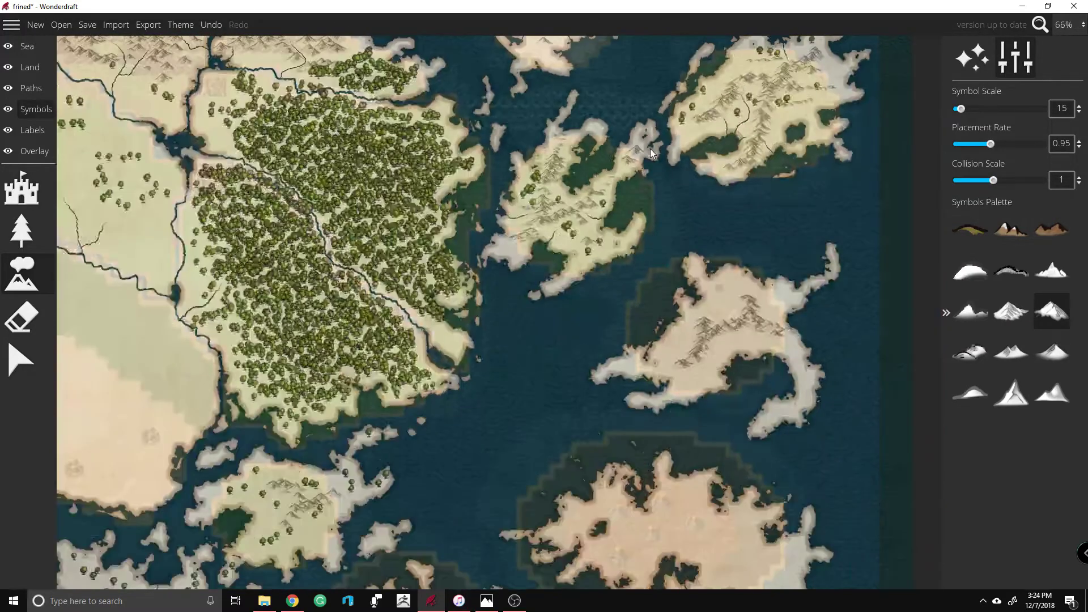
# Step: Set the symbol scale to 10 and place small mountains around the peaks on the green island south of the forest
pyautogui.keyDown('ctrl'); pyautogui.scroll(-1, 756, 280); pyautogui.keyUp('ctrl')
pyautogui.scroll(-2, 756, 280)
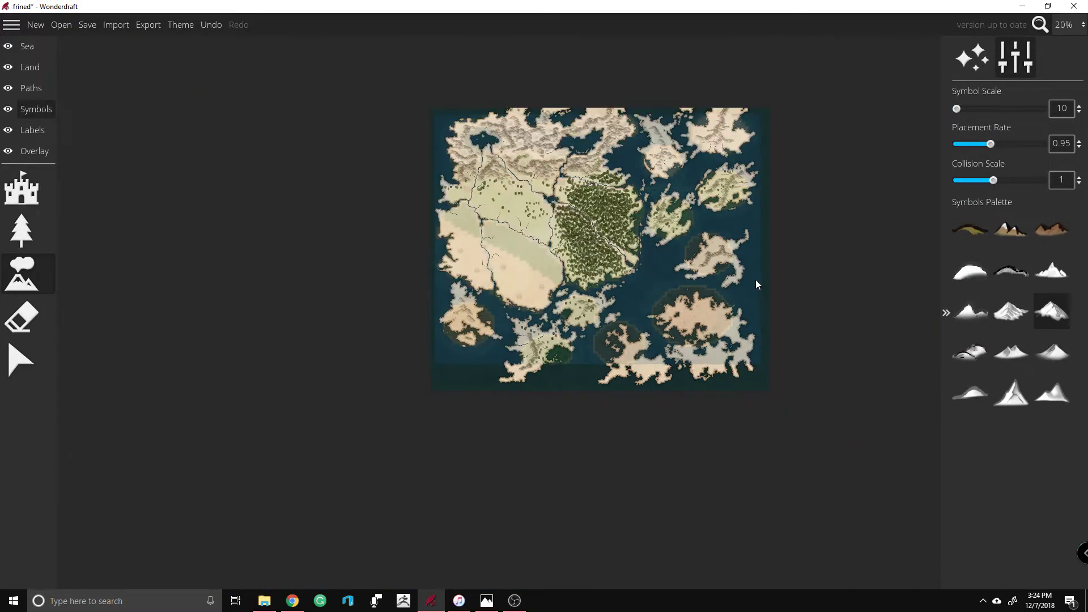
pyautogui.scroll(2, 609, 187)
pyautogui.scroll(1, 533, 187)
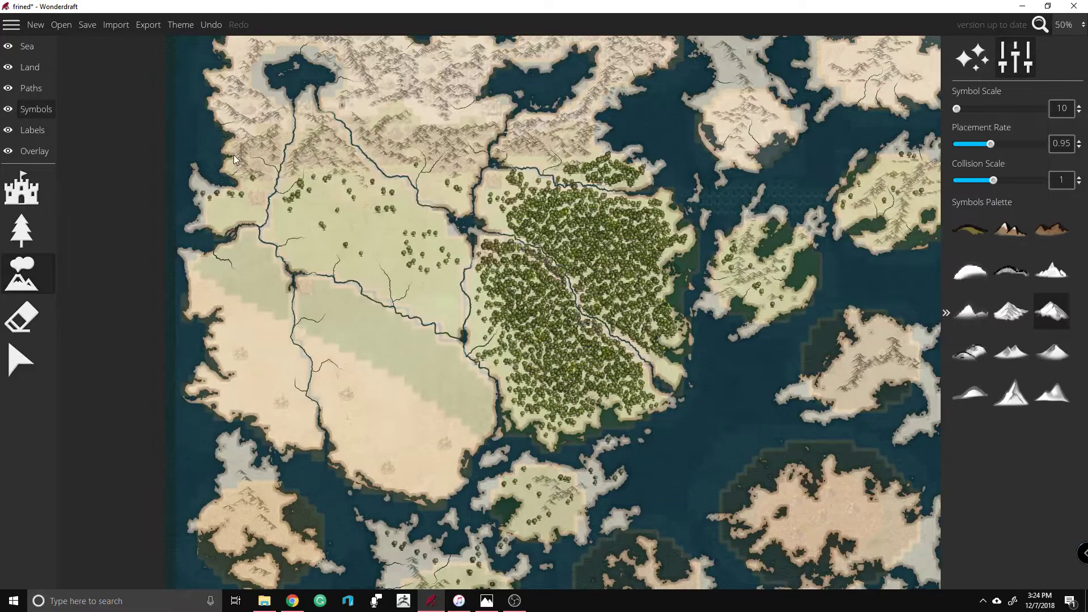
pyautogui.scroll(-1, 234, 155)
pyautogui.scroll(3, 437, 223)
pyautogui.scroll(3, 455, 393)
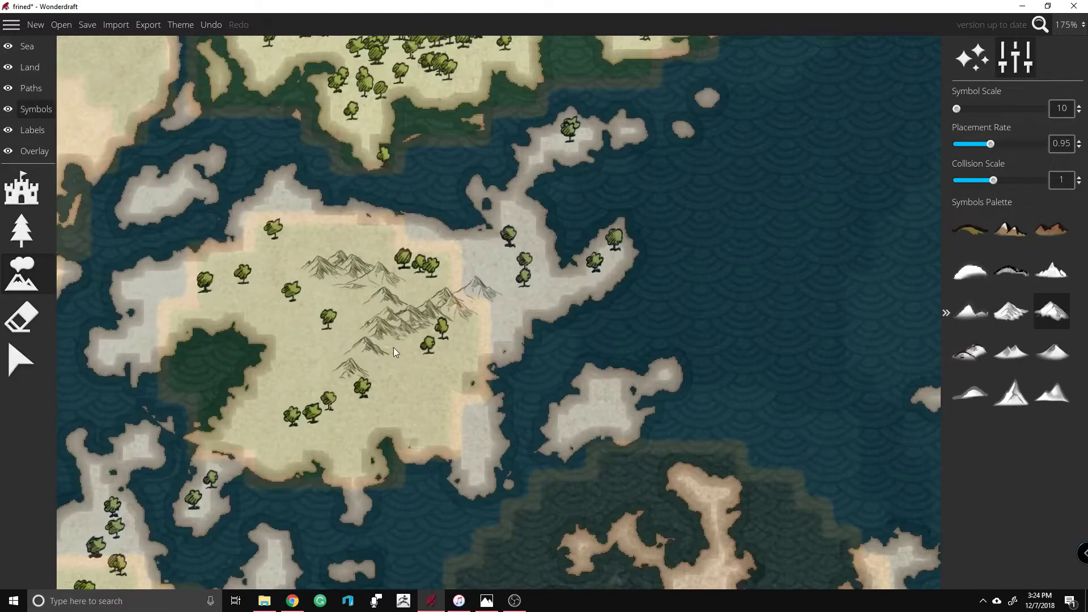
pyautogui.moveTo(417, 363); pyautogui.dragTo(421, 367)
pyautogui.scroll(-2, 507, 235)
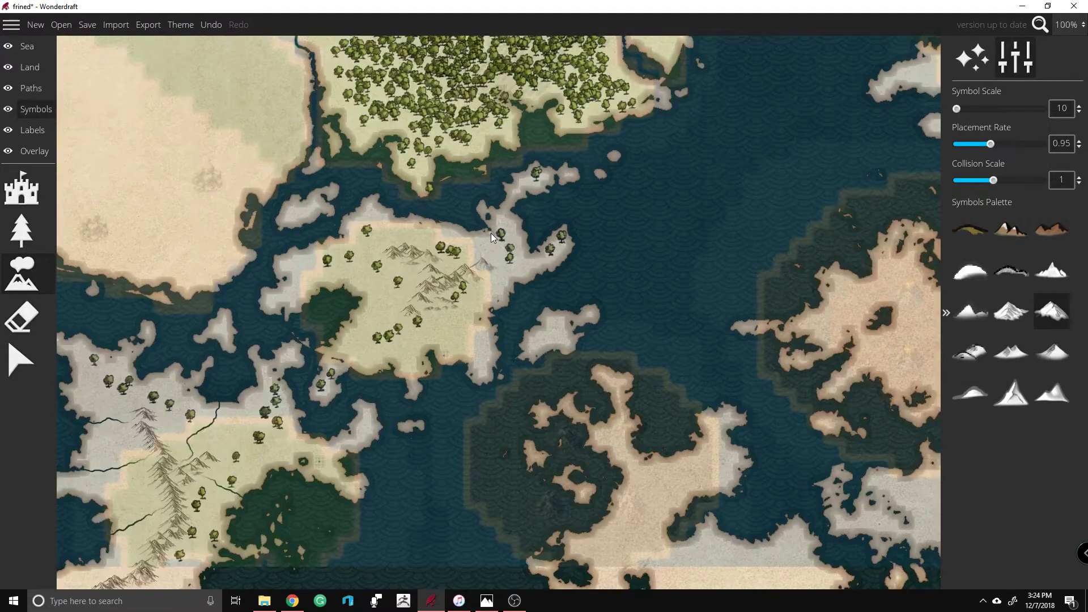
pyautogui.scroll(-2, 686, 272)
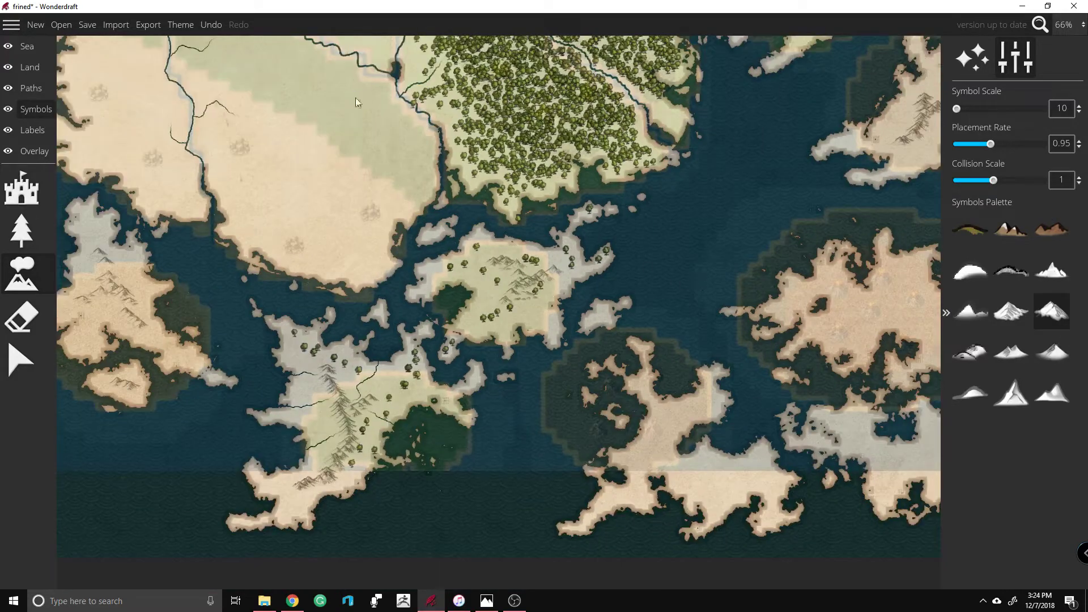
# Step: Try placing large mountains at symbol scale 50 over the traced hill areas in the northern highlands
pyautogui.scroll(-3, 654, 215)
pyautogui.scroll(5, 623, 148)
pyautogui.scroll(2, 624, 291)
pyautogui.click(1000, 406)
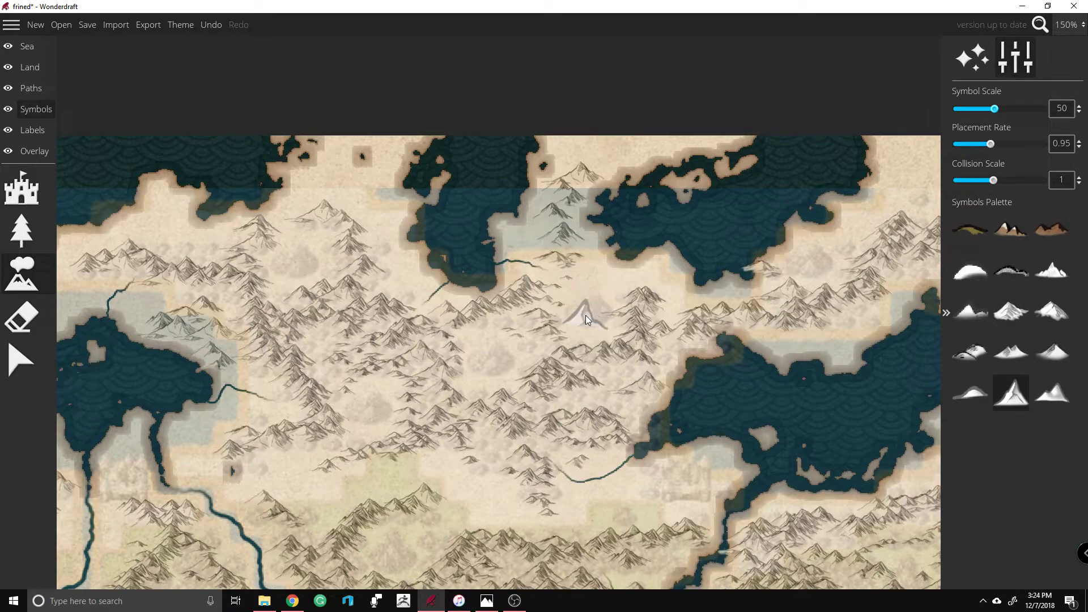
pyautogui.click(1017, 319)
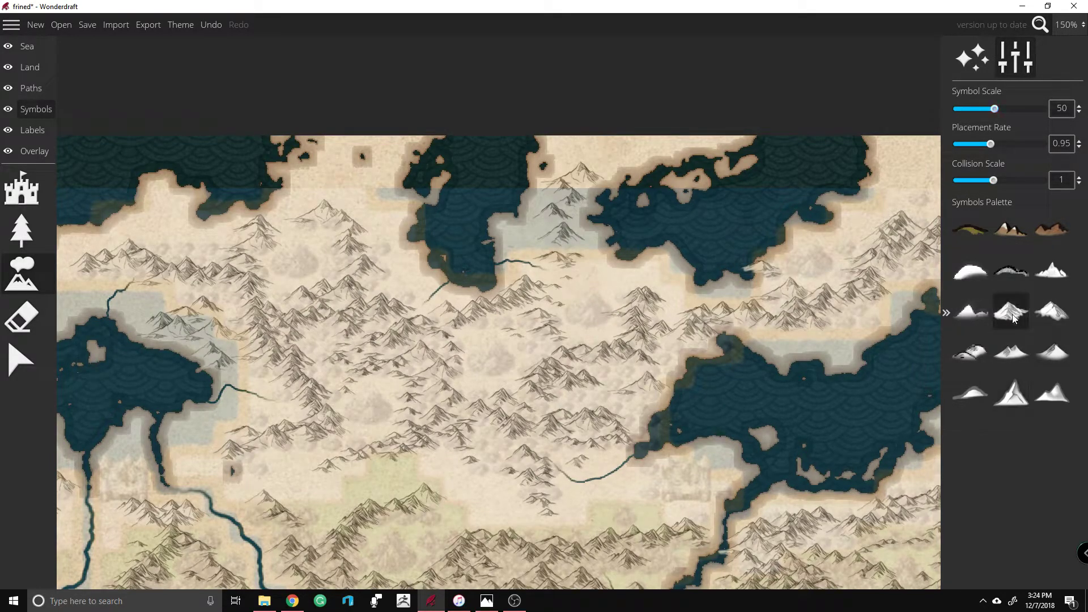
pyautogui.click(593, 314)
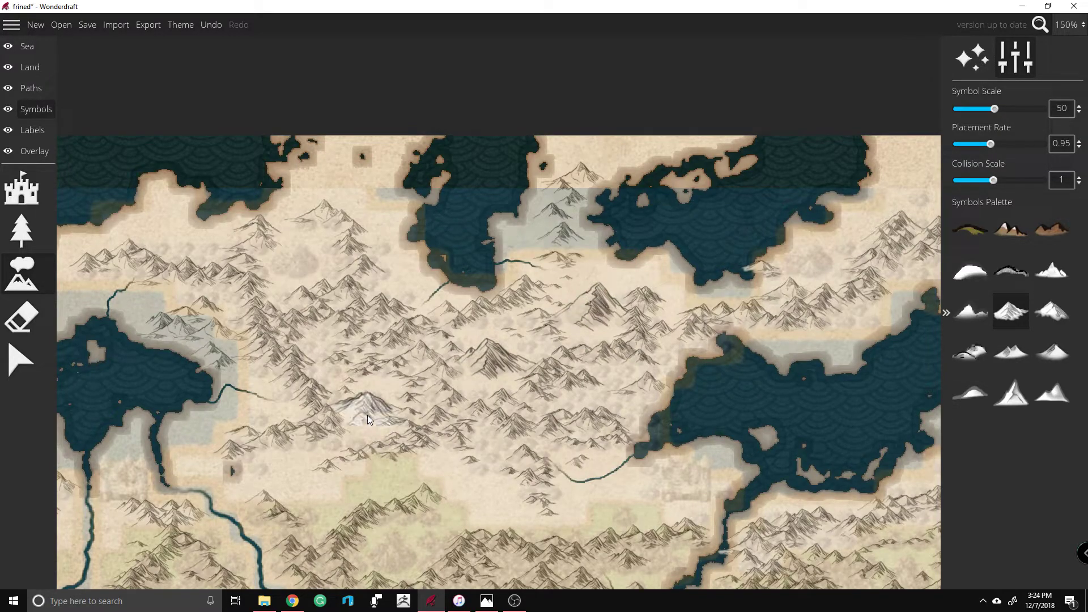
pyautogui.click(272, 235)
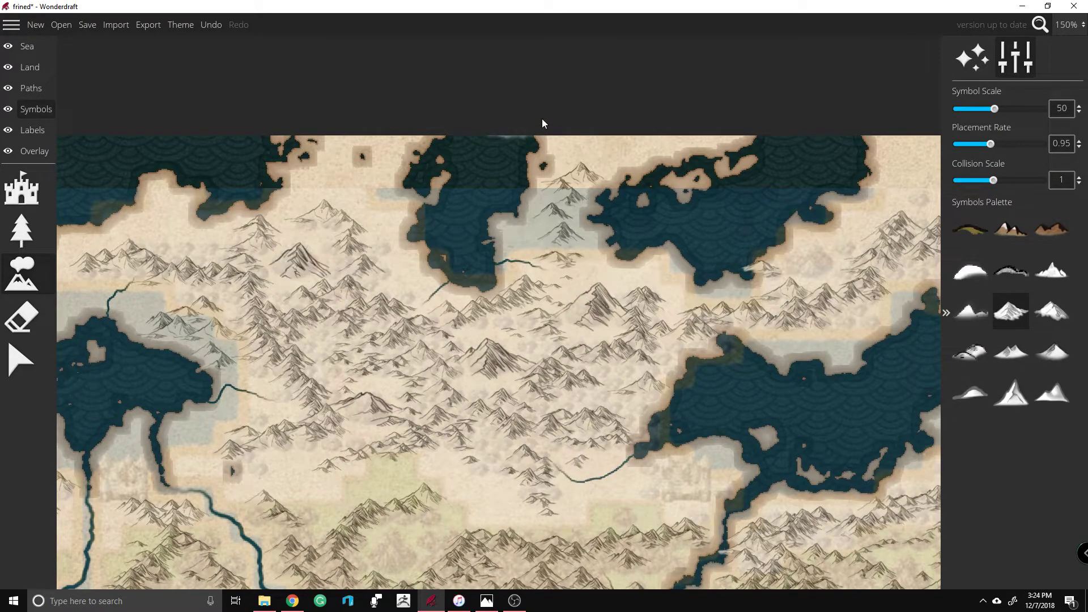
pyautogui.scroll(-2, 542, 118)
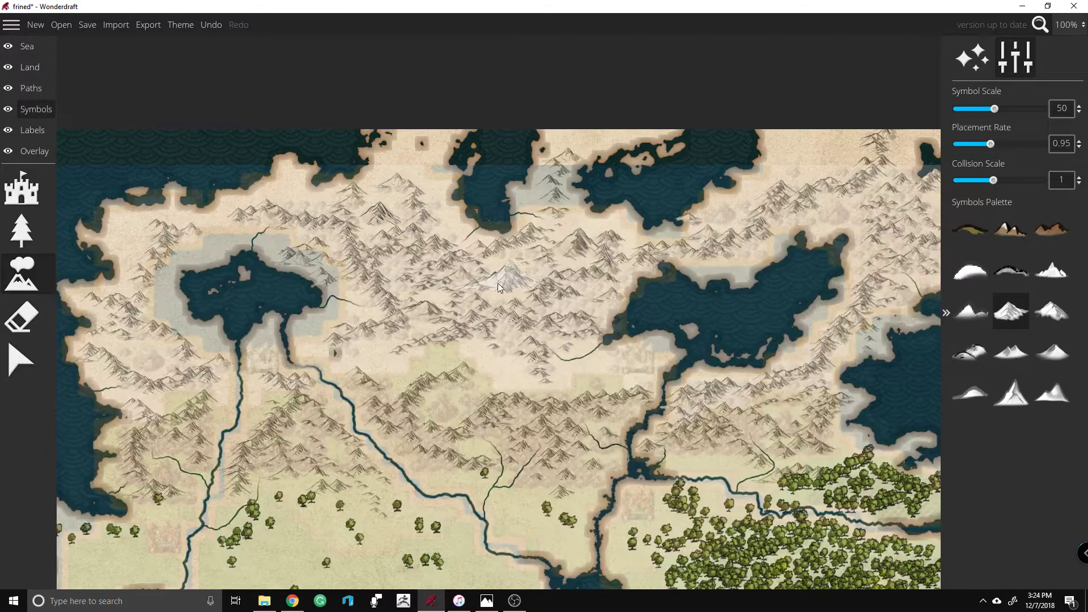
# Step: Undo the large mountains placed in the northern highlands
pyautogui.hotkey('ctrl', 'z')
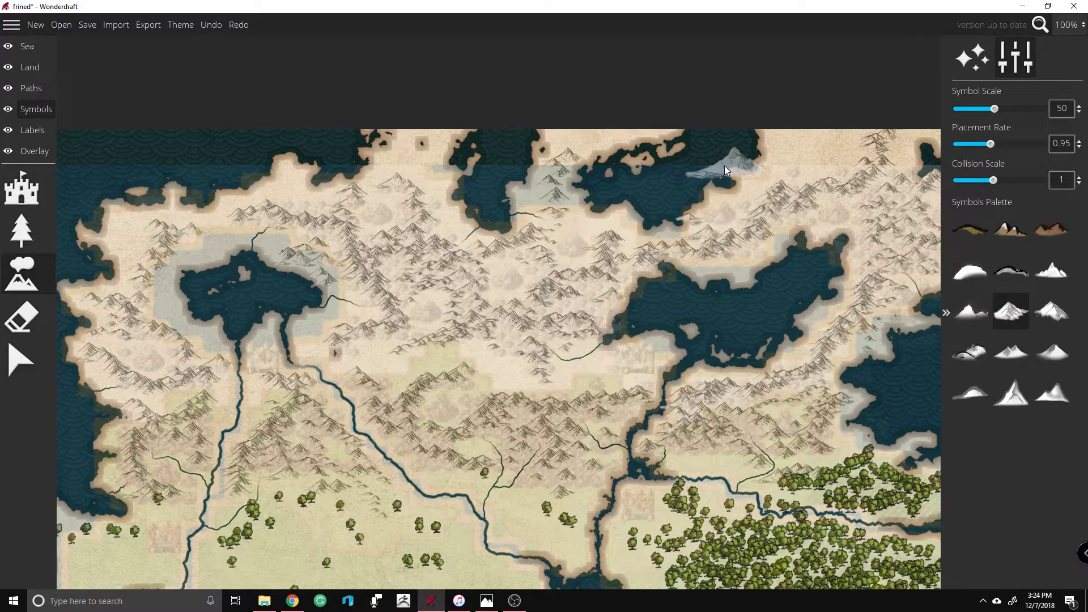
pyautogui.hotkey('ctrl', 'z')
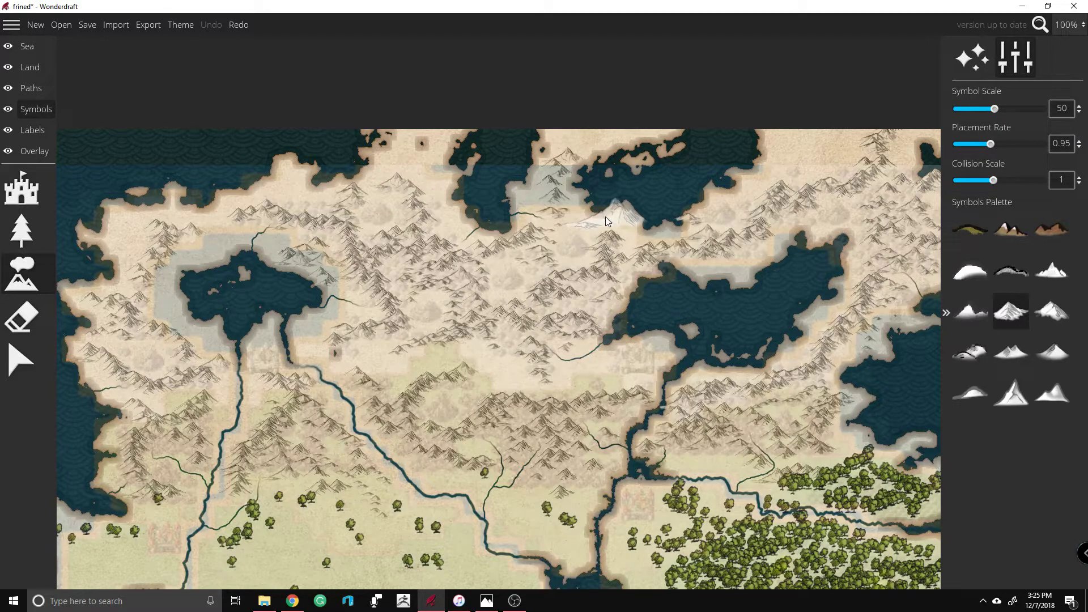
pyautogui.scroll(-5, 476, 283)
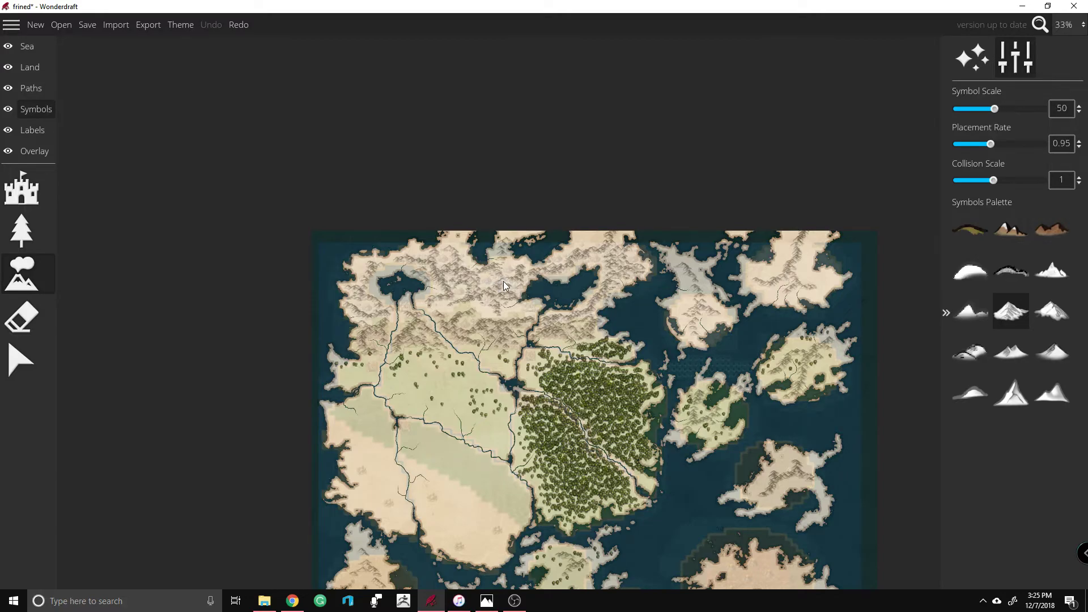
# Step: Set the symbol scale to 40 and place a larger mountain in the middle of the northern highlands
pyautogui.scroll(6, 503, 281)
pyautogui.moveTo(995, 108); pyautogui.dragTo(981, 108)
pyautogui.click(587, 224)
pyautogui.moveTo(980, 109); pyautogui.dragTo(988, 109)
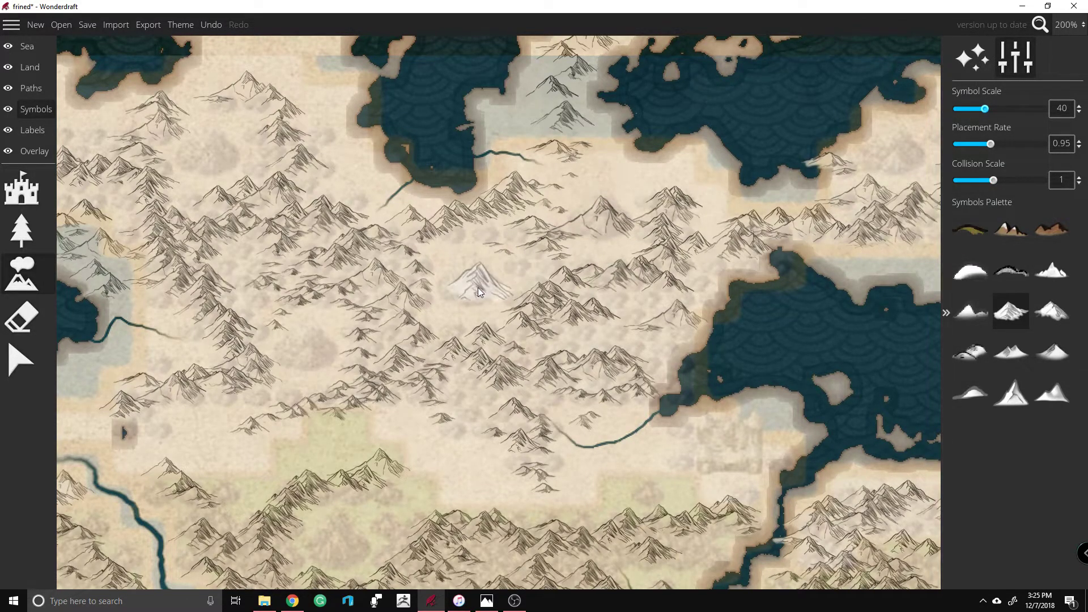
pyautogui.click(465, 291)
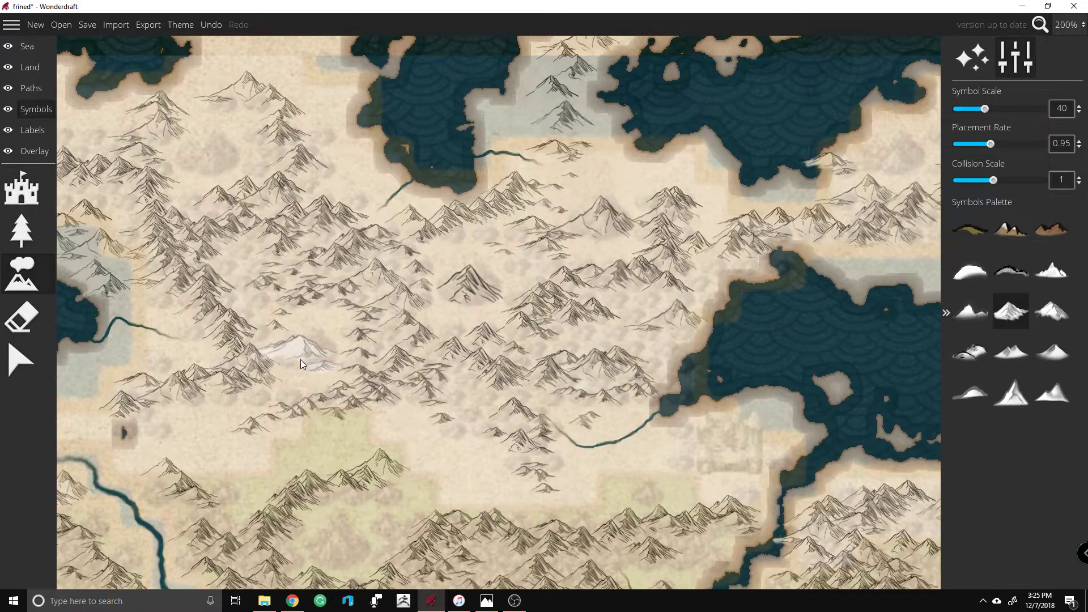
# Step: Set the symbol scale to 50 and place a large mountain among the green hills south of the highlands, between the rivers
pyautogui.scroll(-2, 680, 156)
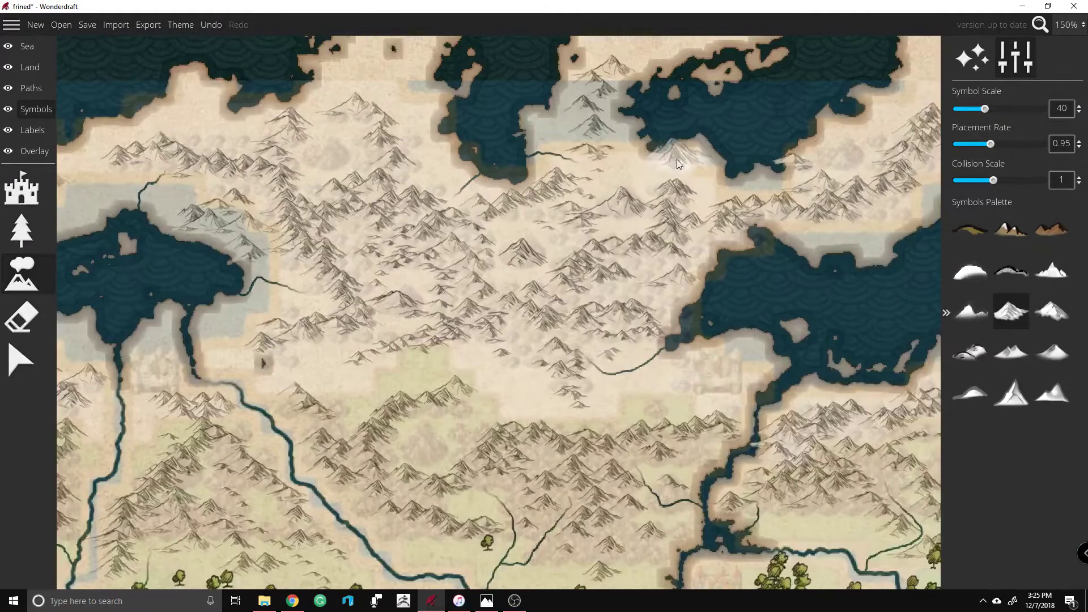
pyautogui.keyDown('ctrl'); pyautogui.scroll(-1, 760, 109); pyautogui.keyUp('ctrl')
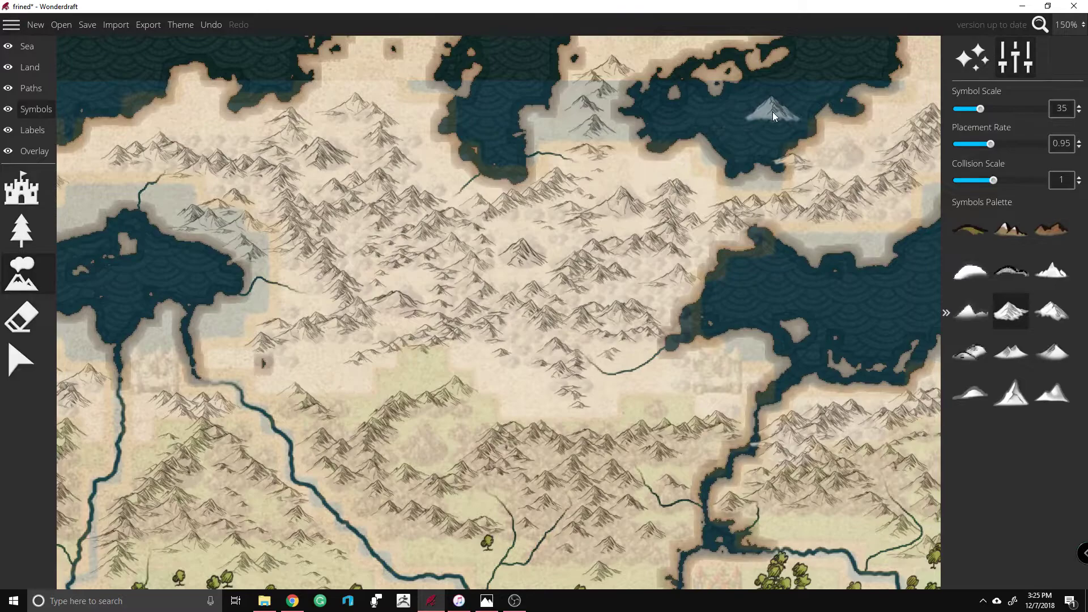
pyautogui.scroll(-1, 768, 110)
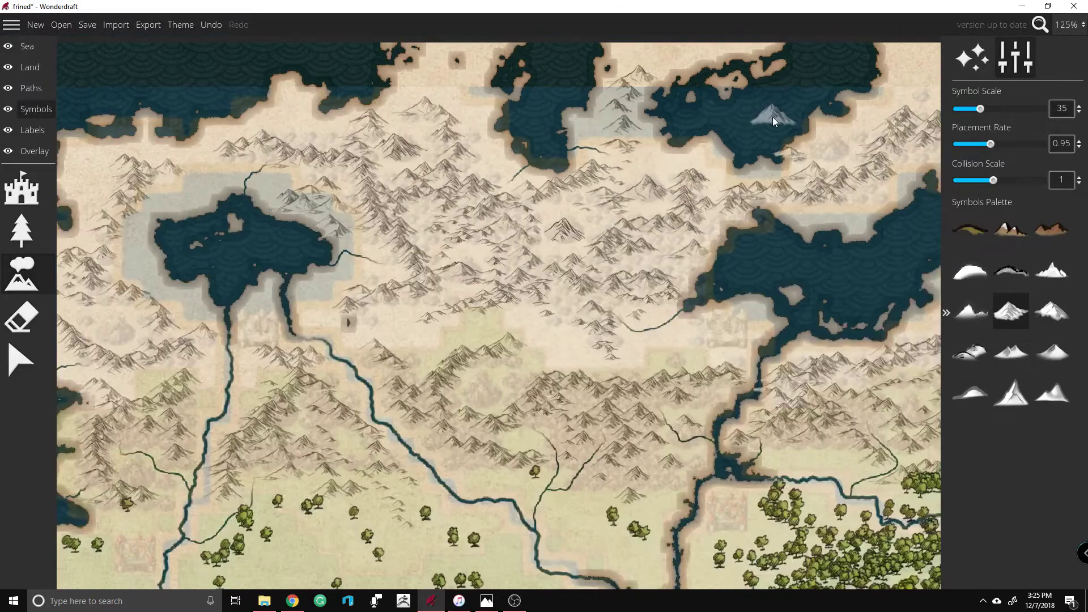
pyautogui.scroll(1, 477, 391)
pyautogui.keyDown('ctrl'); pyautogui.scroll(2, 475, 390); pyautogui.keyUp('ctrl')
pyautogui.keyDown('ctrl'); pyautogui.scroll(1, 478, 392); pyautogui.keyUp('ctrl')
pyautogui.click(478, 392)
pyautogui.scroll(-1, 676, 306)
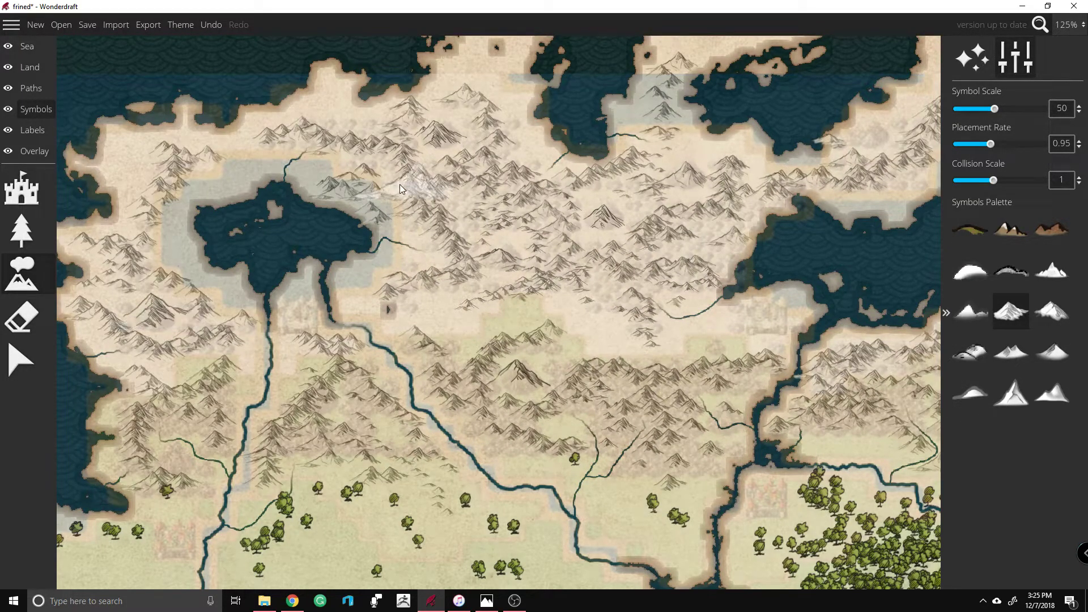
pyautogui.scroll(-1, 209, 175)
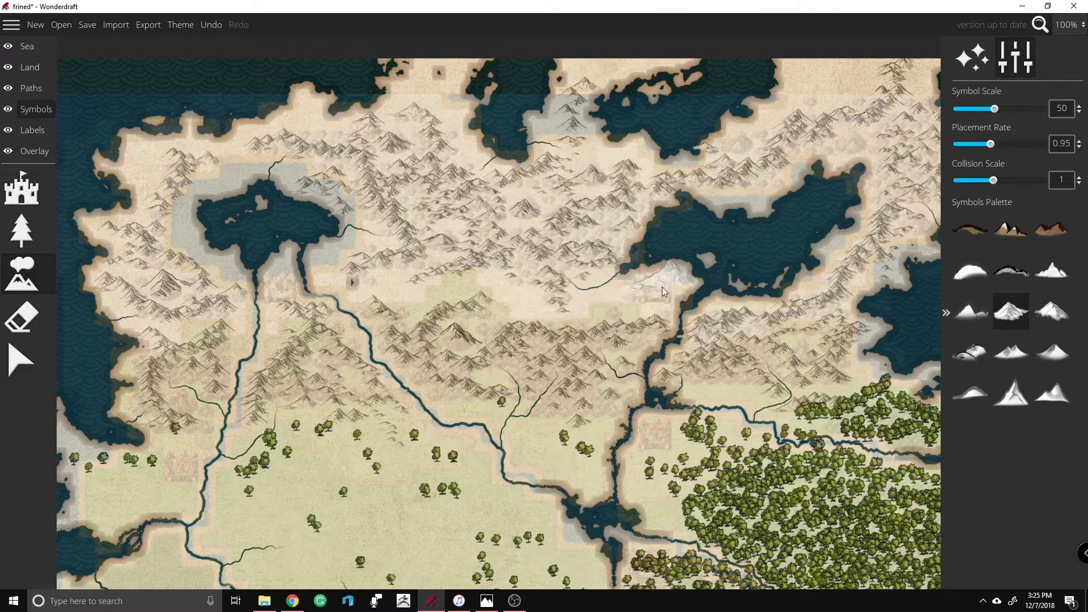
pyautogui.scroll(-1, 718, 290)
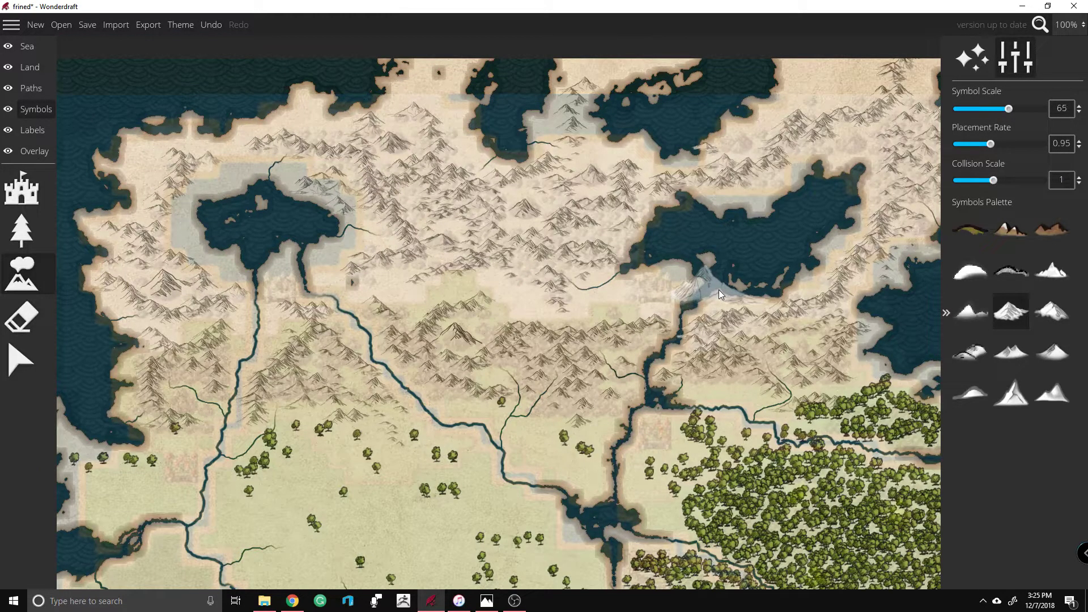
pyautogui.scroll(4, 727, 291)
pyautogui.scroll(-4, 726, 290)
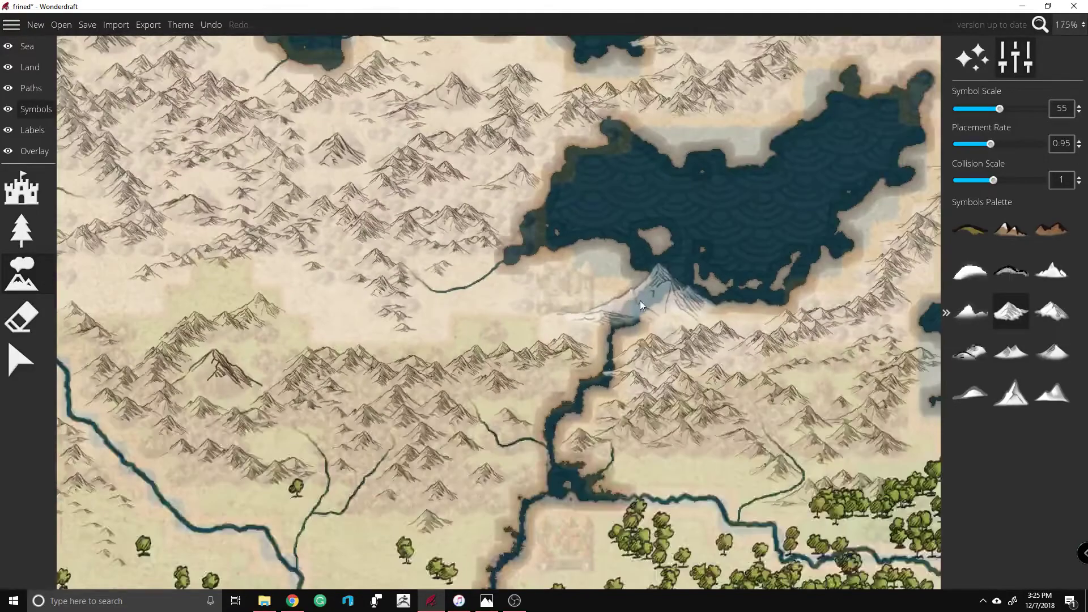
pyautogui.scroll(1, 766, 154)
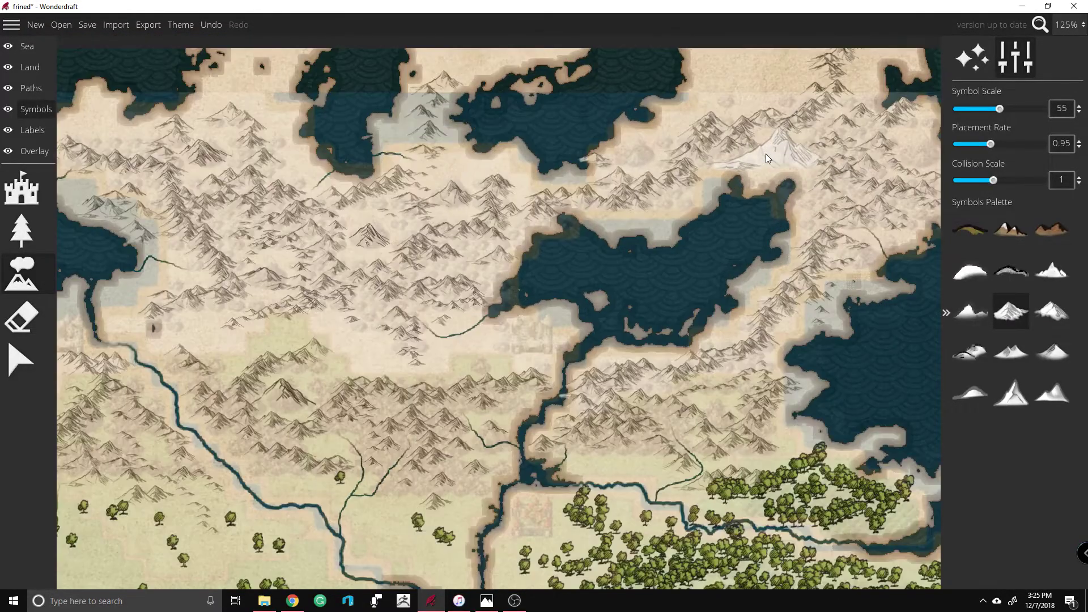
pyautogui.scroll(-1, 768, 157)
pyautogui.scroll(-2, 768, 160)
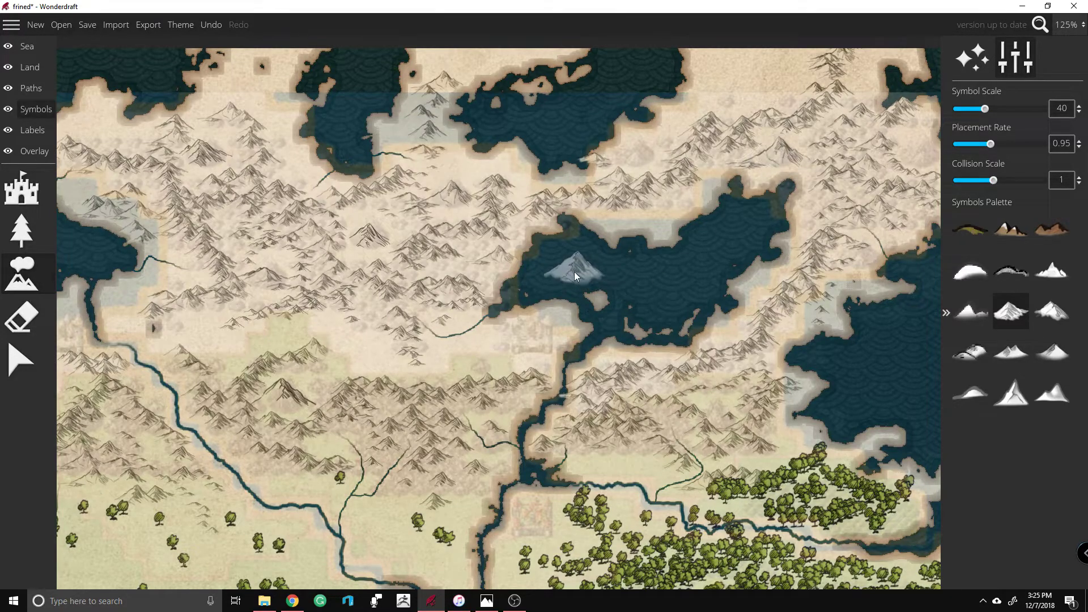
pyautogui.scroll(-2, 612, 176)
pyautogui.scroll(-2, 613, 179)
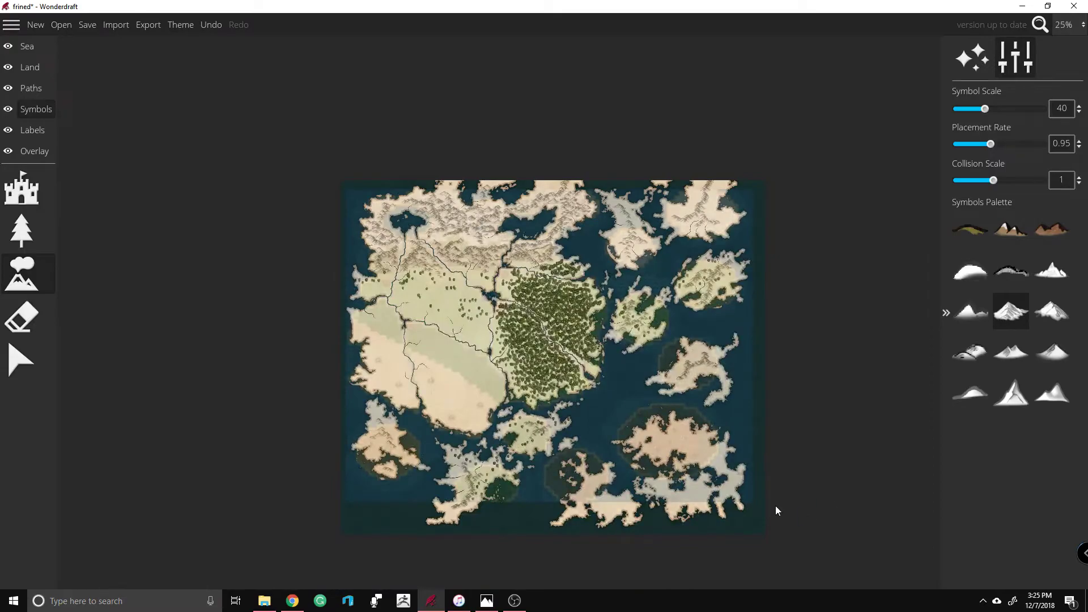
# Step: Browse the castle and town symbols palette and the list of symbol sets for symbols to use on the southeastern islands
pyautogui.scroll(1, 777, 501)
pyautogui.scroll(2, 776, 499)
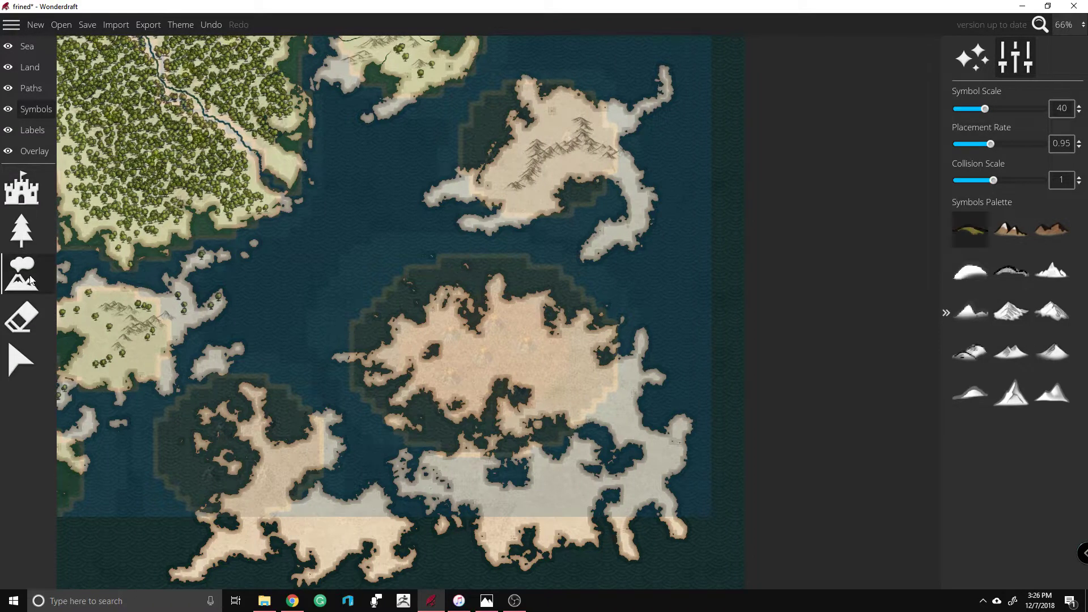
pyautogui.click(21, 317)
pyautogui.click(21, 188)
pyautogui.scroll(-10, 1059, 349)
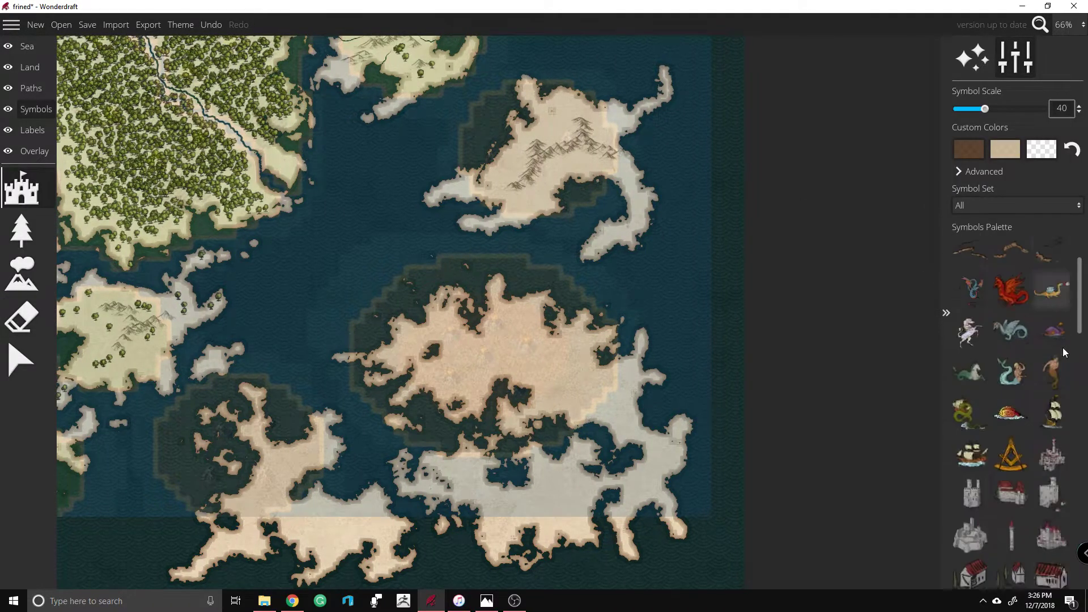
pyautogui.scroll(-5, 1054, 351)
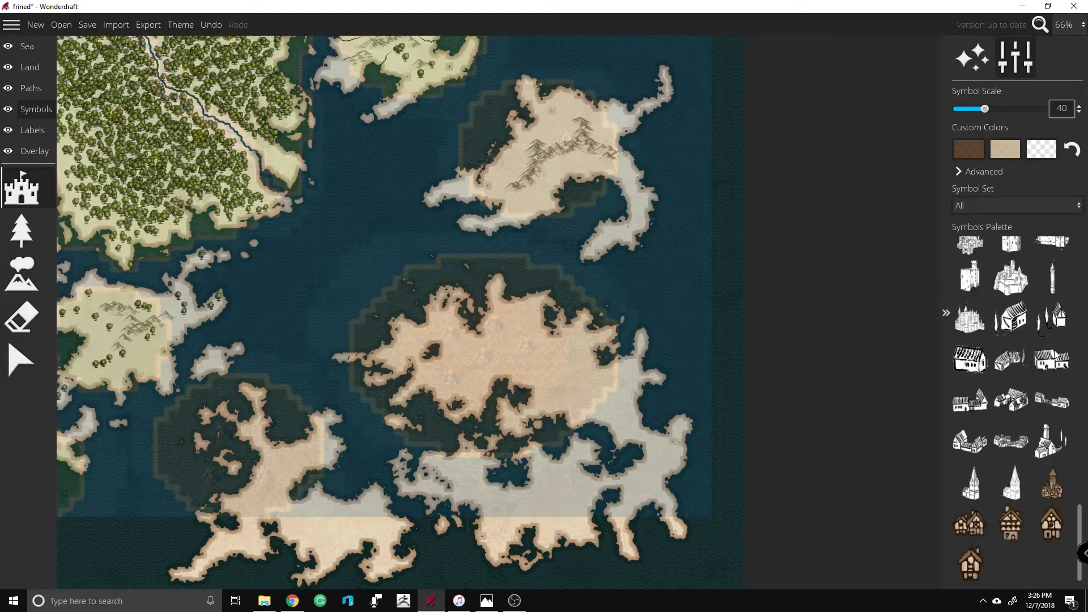
pyautogui.scroll(12, 1054, 349)
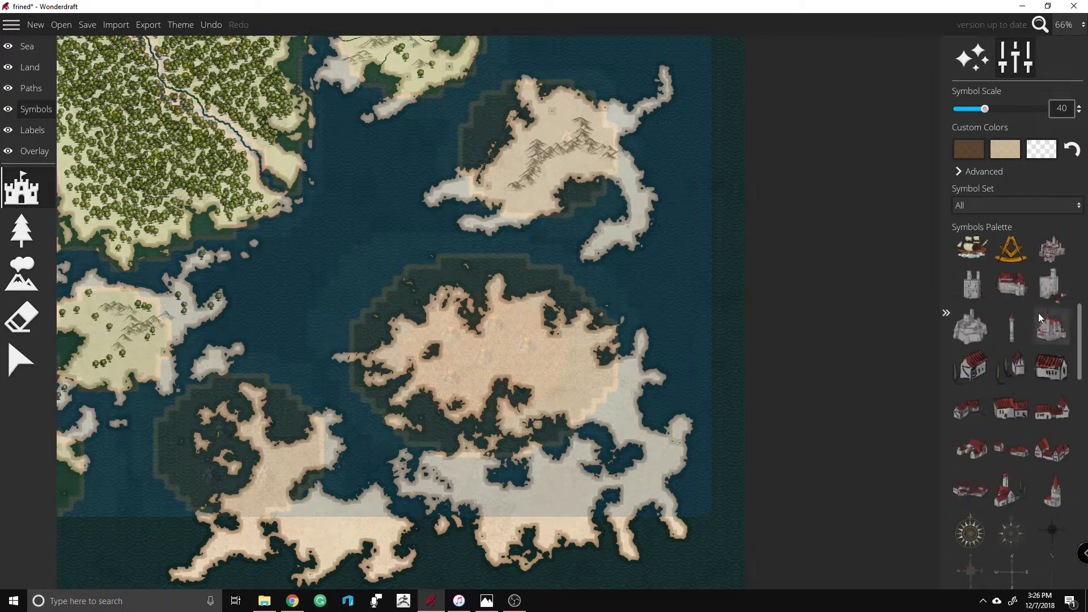
pyautogui.click(1016, 205)
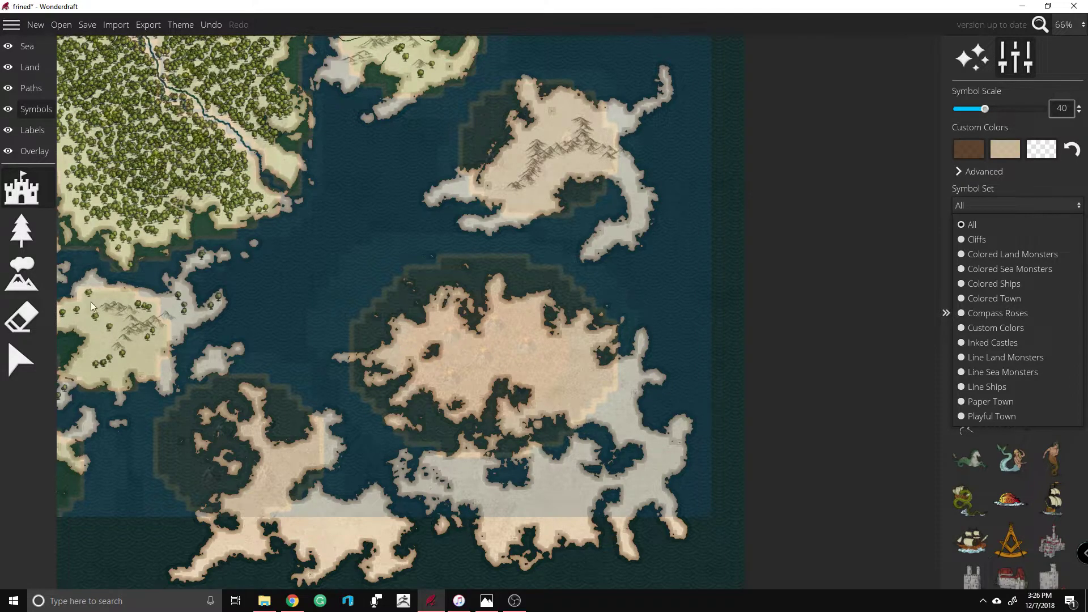
pyautogui.moveTo(464, 423); pyautogui.dragTo(494, 422)
# Step: Try the colored snow-capped and brown mountain symbols at symbol scale 90 on the large southeastern island
pyautogui.scroll(5, 555, 358)
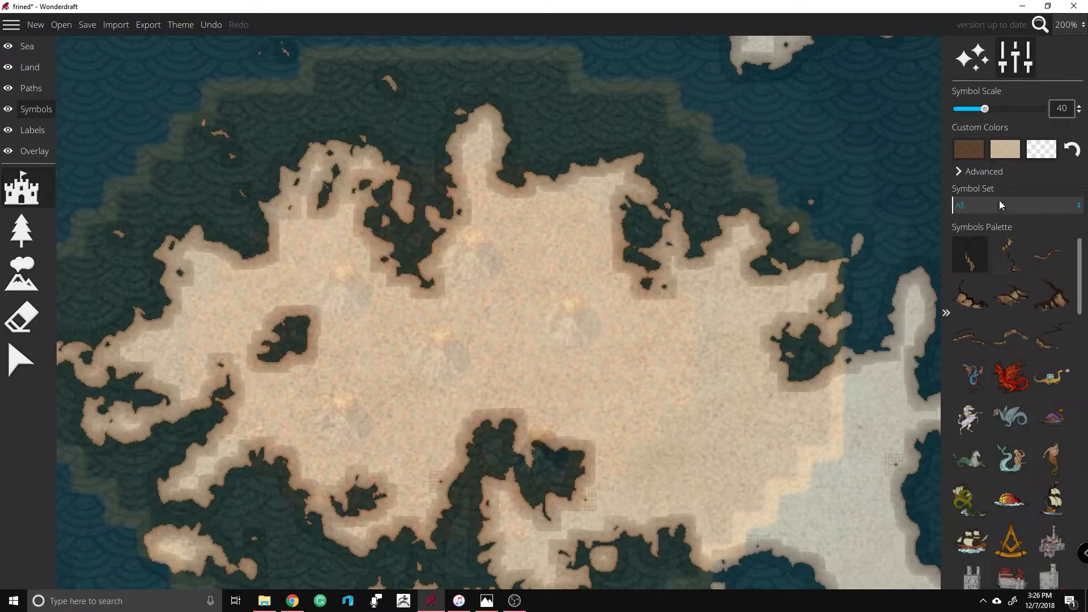
pyautogui.click(21, 275)
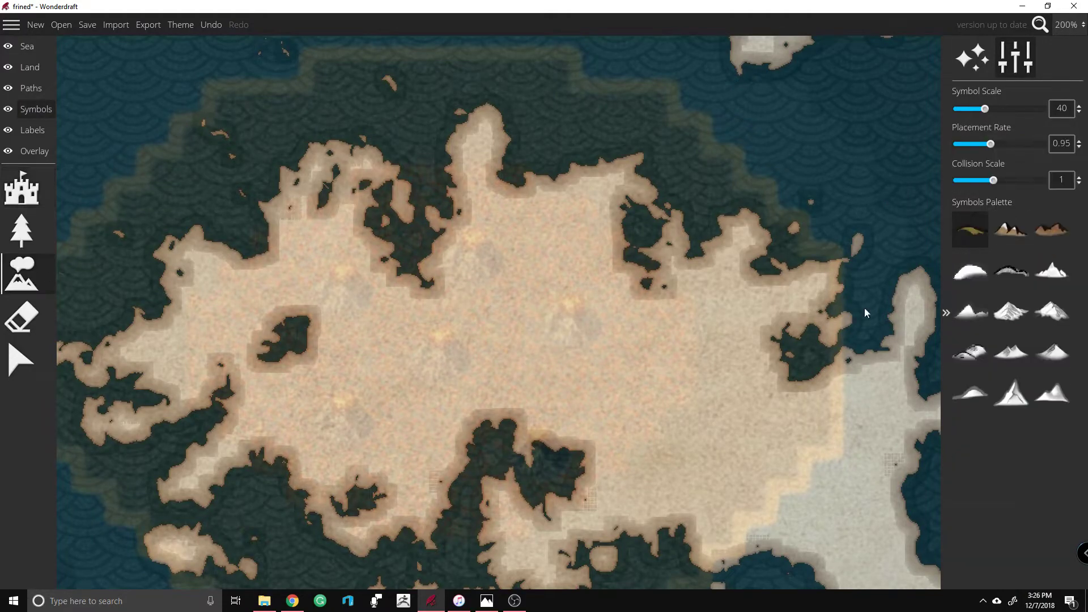
pyautogui.click(1010, 230)
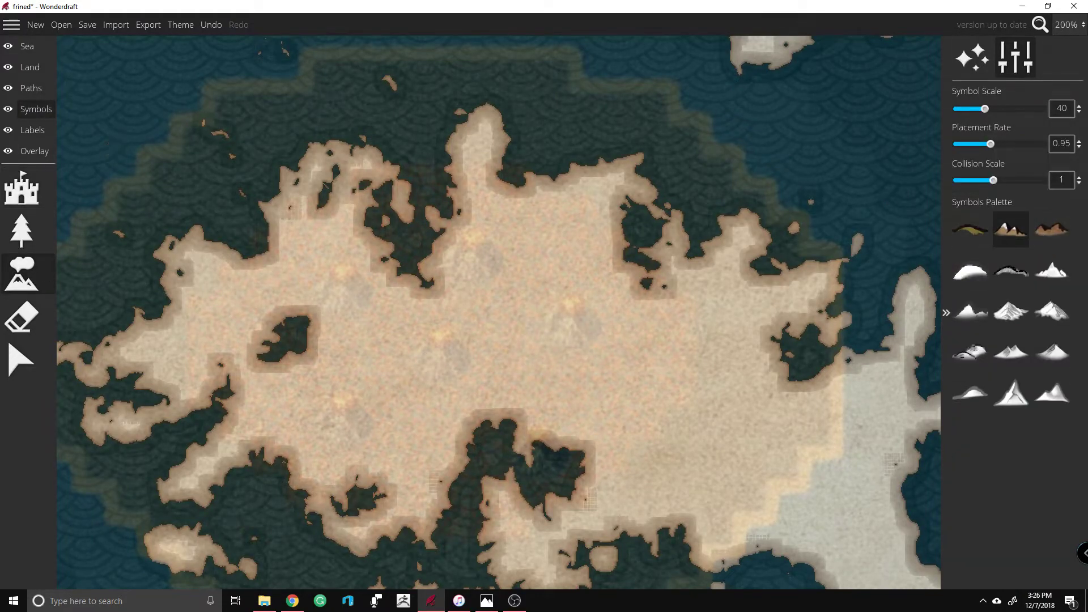
pyautogui.moveTo(985, 109); pyautogui.dragTo(1023, 109)
pyautogui.click(1032, 108)
pyautogui.click(1052, 229)
pyautogui.click(554, 334)
pyautogui.click(1006, 228)
# Step: Place a steep pointed mountain at symbol scale 70 in the centre of the large southeastern island
pyautogui.click(1008, 395)
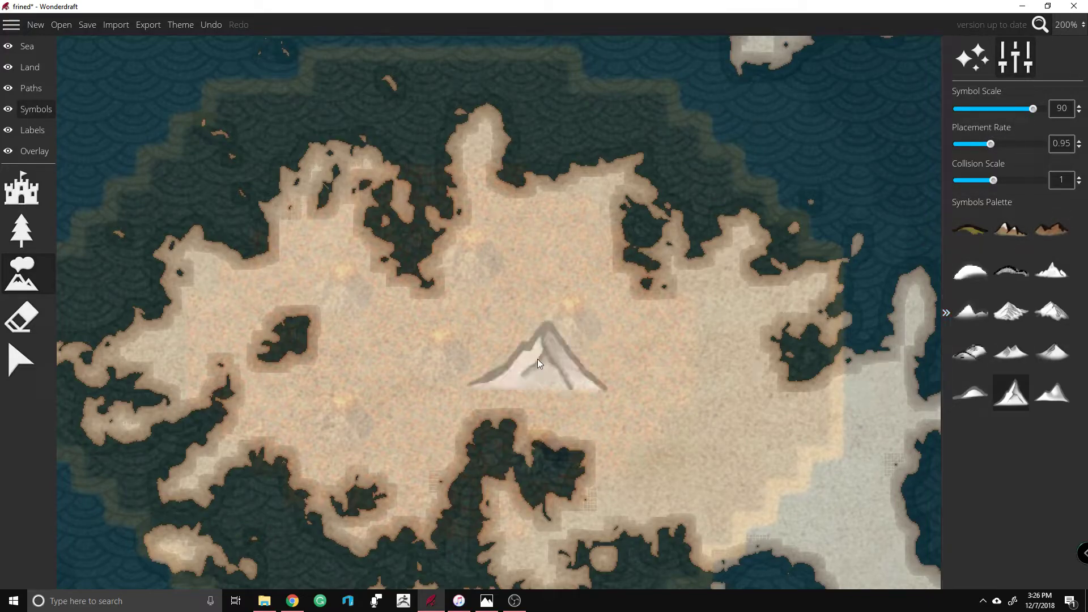
pyautogui.moveTo(1032, 113); pyautogui.dragTo(1016, 113)
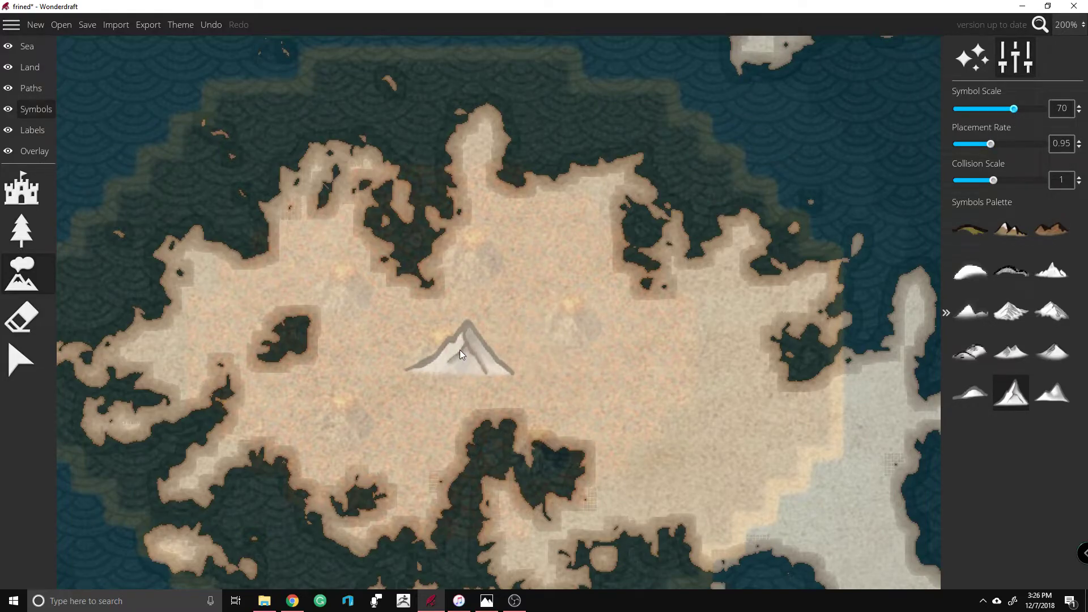
pyautogui.hotkey('ctrl', 'z')
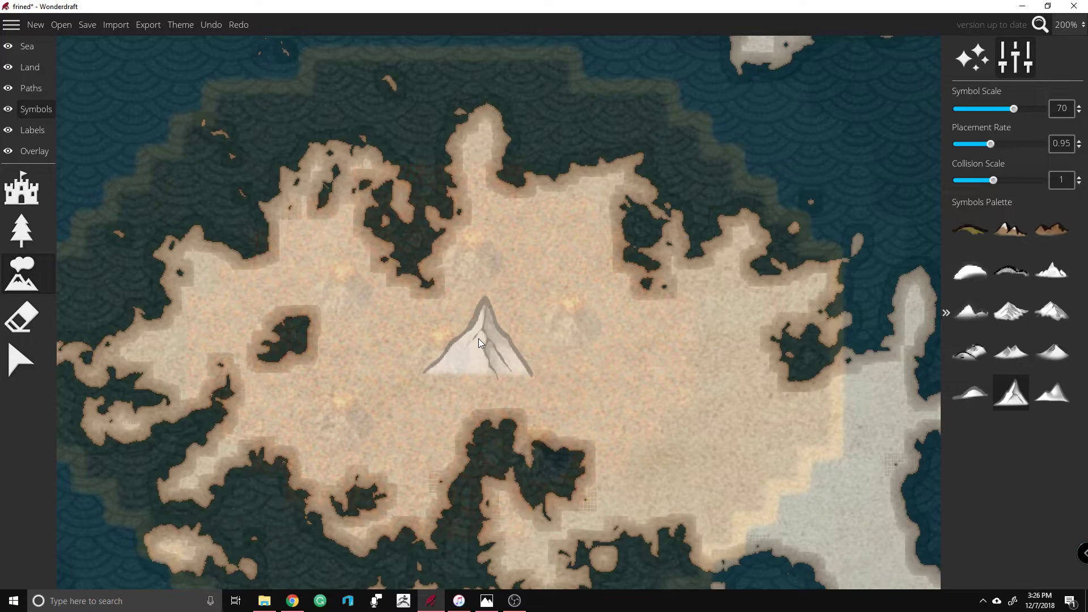
pyautogui.click(460, 338)
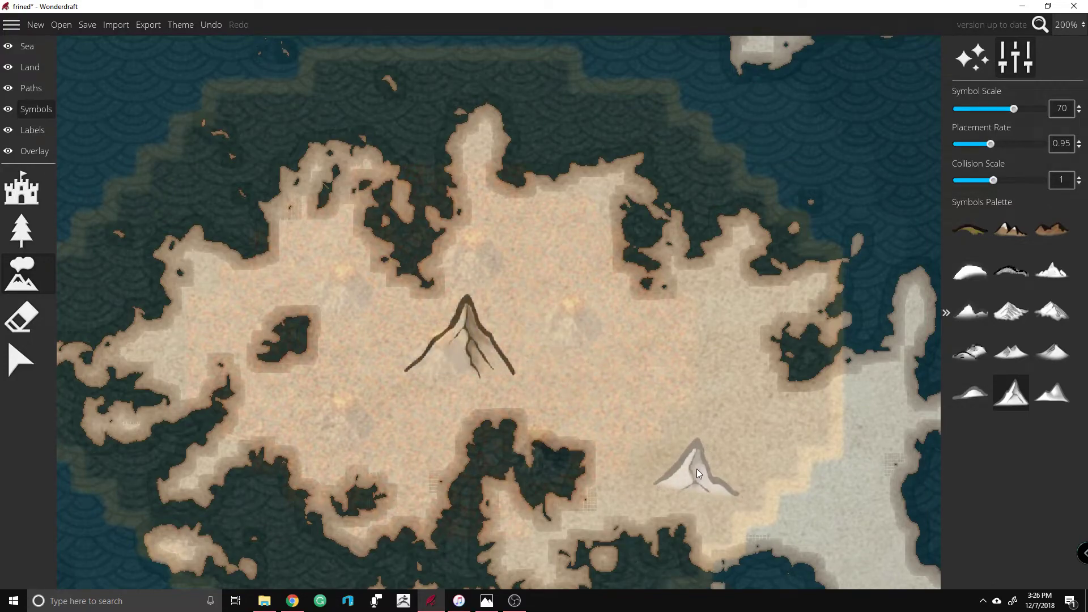
# Step: Place three more pointed mountains on the large southeastern island: one in the southeast, one in the north and one in the southwest
pyautogui.click(693, 457)
pyautogui.hotkey('ctrl', 'z')
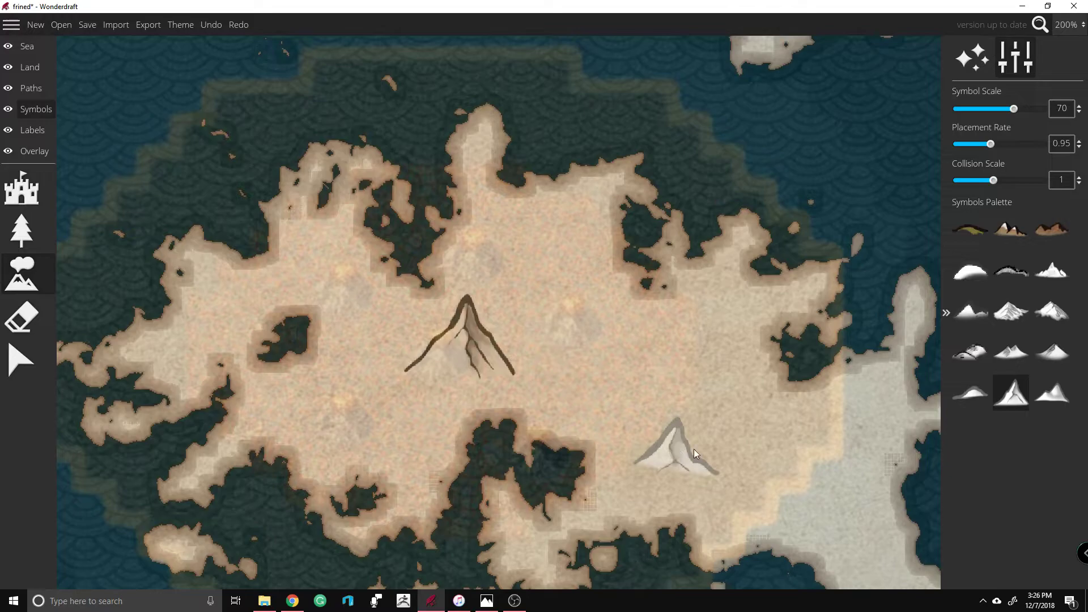
pyautogui.click(680, 444)
pyautogui.hotkey('ctrl', 'z')
pyautogui.click(684, 444)
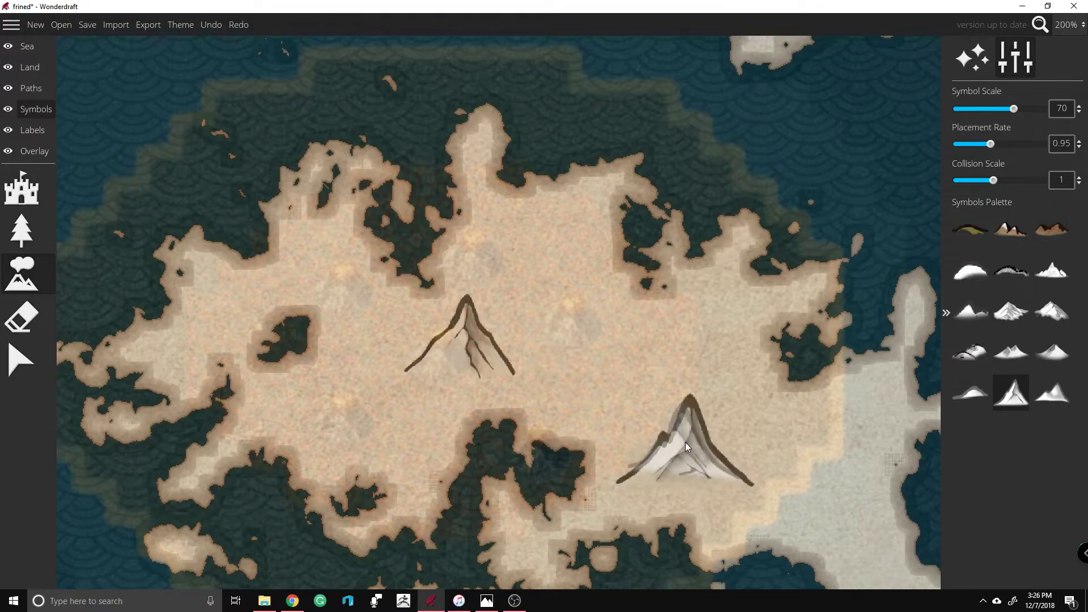
pyautogui.click(576, 284)
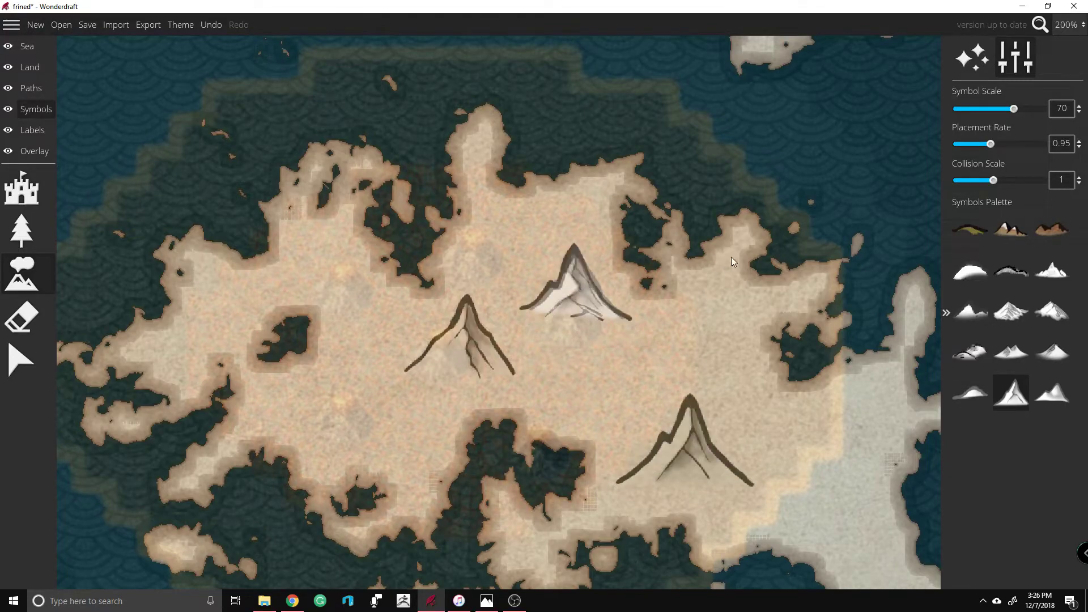
pyautogui.click(338, 408)
# Step: Set the symbol scale to 80 and place three pointed mountains on the neighbouring island to the southwest
pyautogui.scroll(-5, 680, 168)
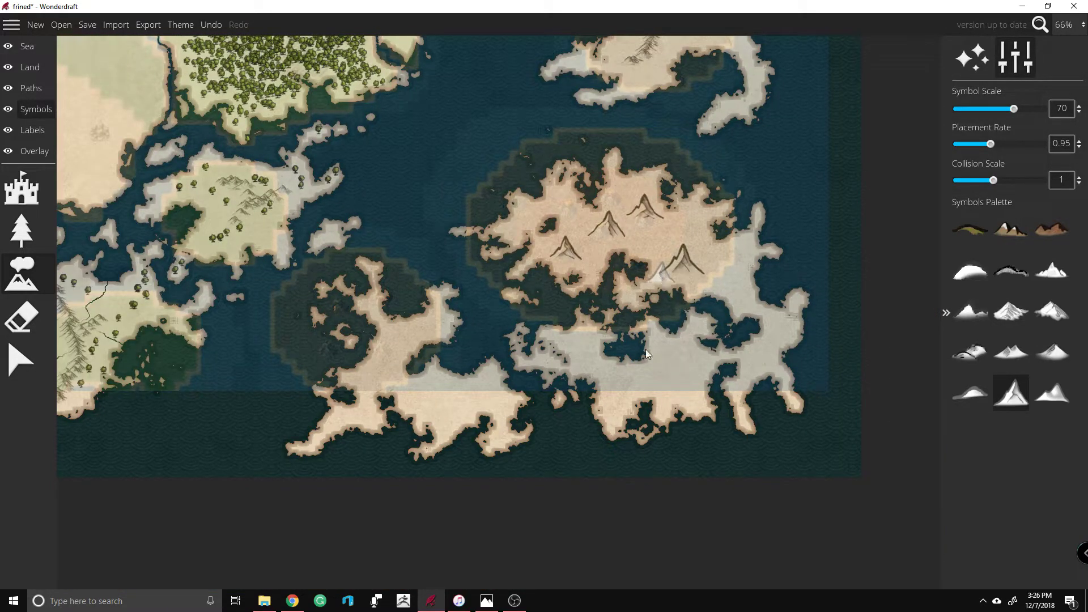
pyautogui.scroll(2, 369, 378)
pyautogui.scroll(6, 432, 404)
pyautogui.click(448, 403)
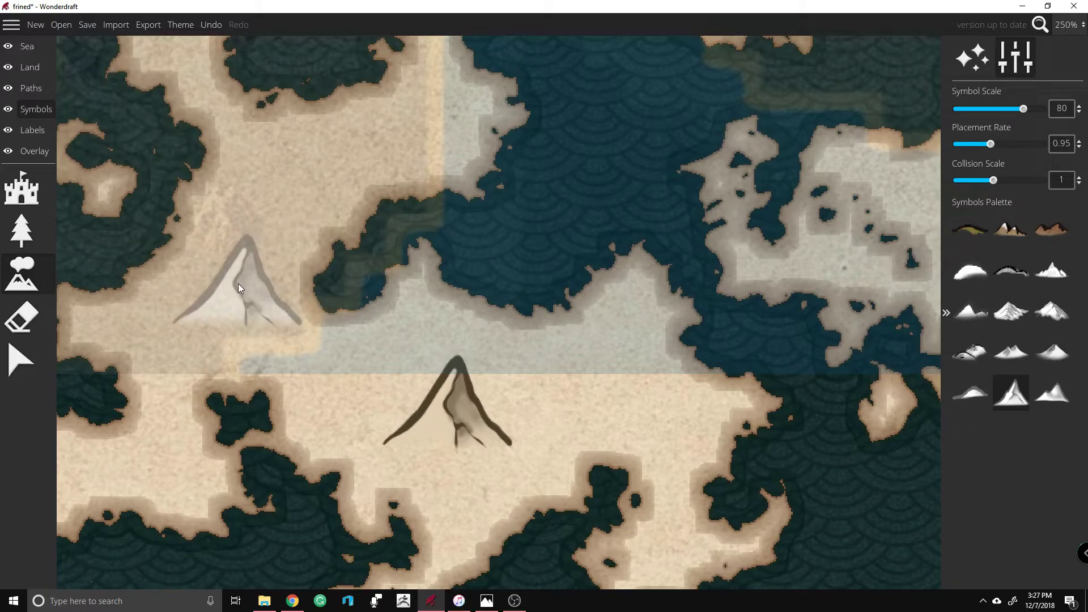
pyautogui.click(211, 304)
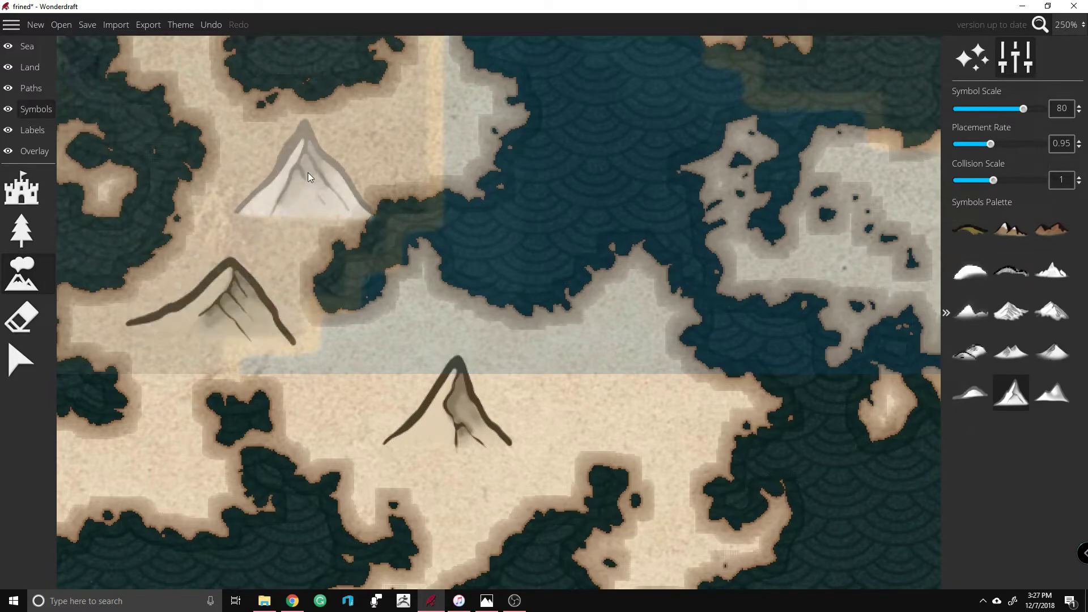
pyautogui.click(291, 165)
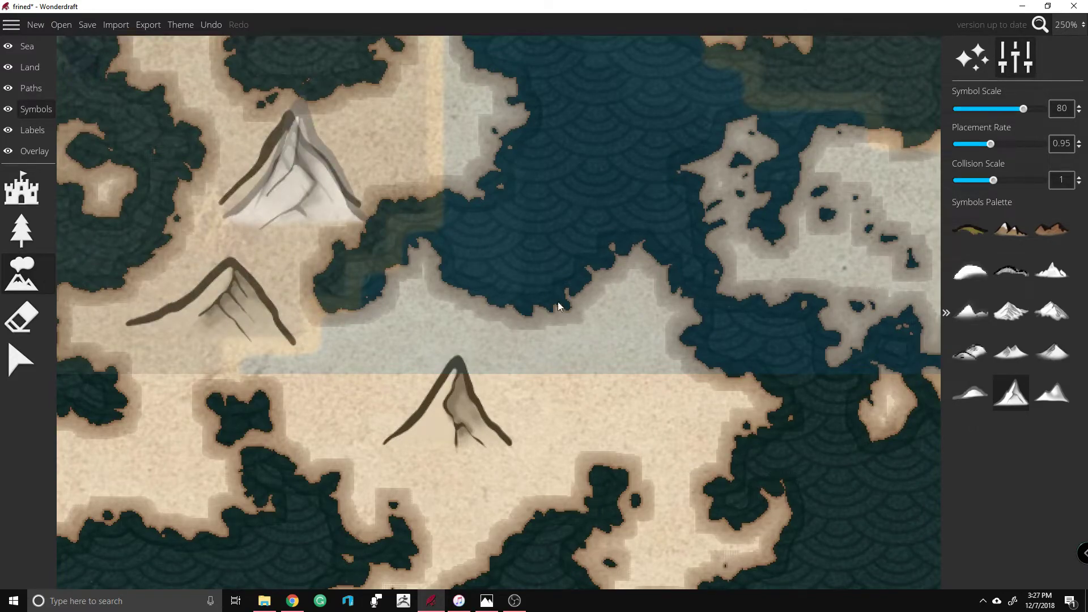
# Step: Place a pointed mountain at symbol scale 65 on the eastern part of the island southwest of the large island
pyautogui.keyDown('ctrl'); pyautogui.scroll(-3, 564, 348); pyautogui.keyUp('ctrl')
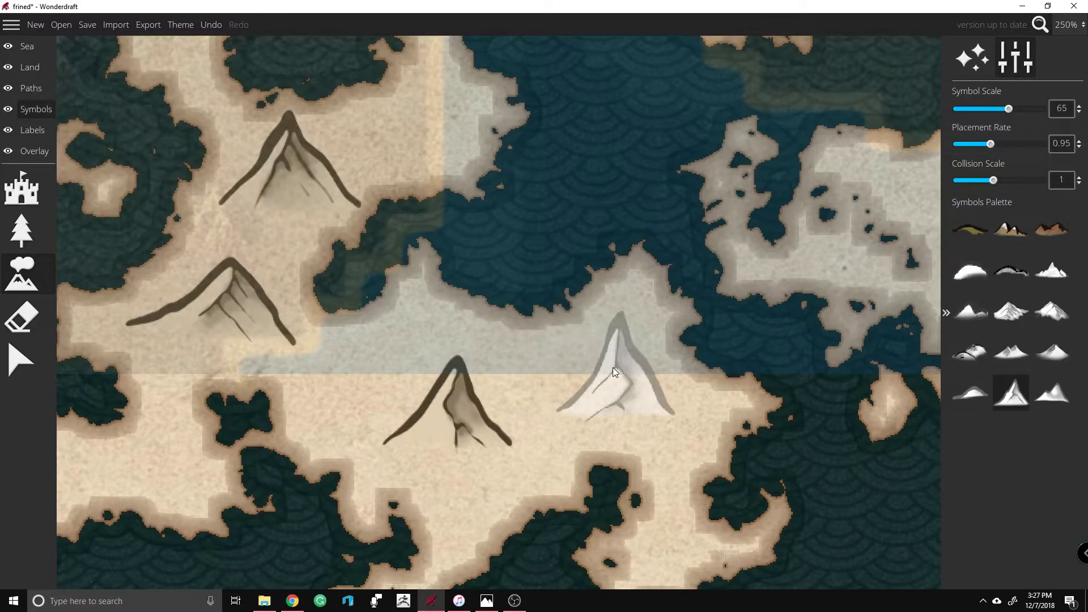
pyautogui.click(613, 367)
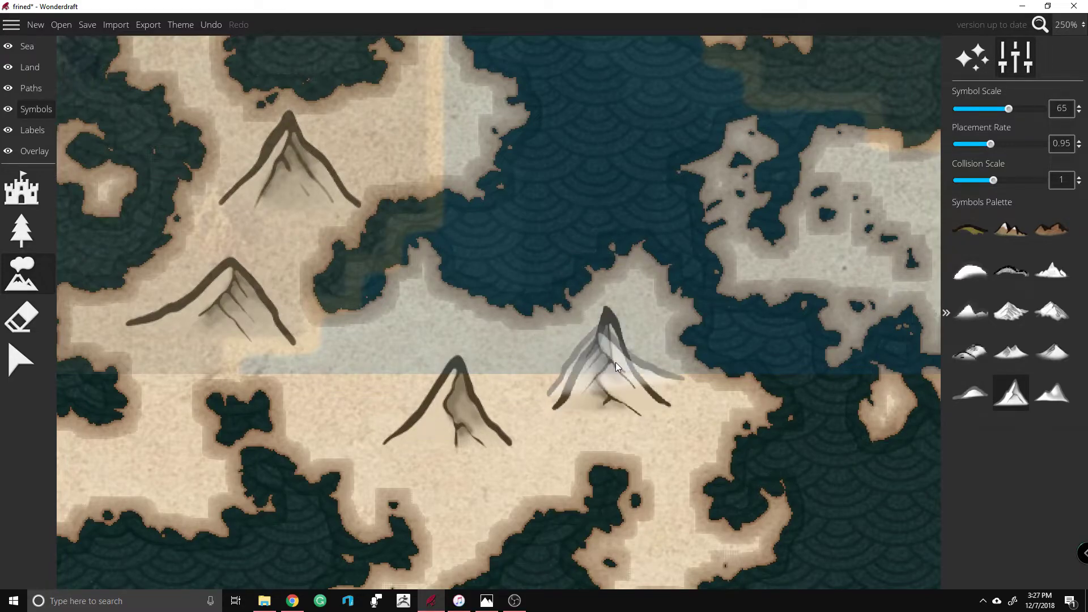
pyautogui.hotkey('ctrl', 'z')
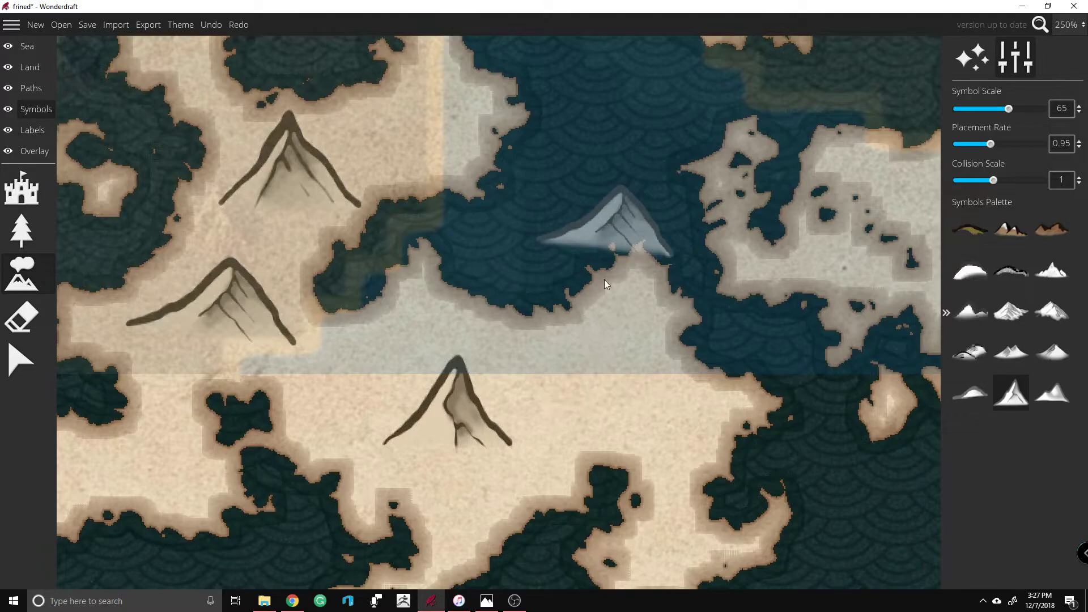
pyautogui.click(611, 376)
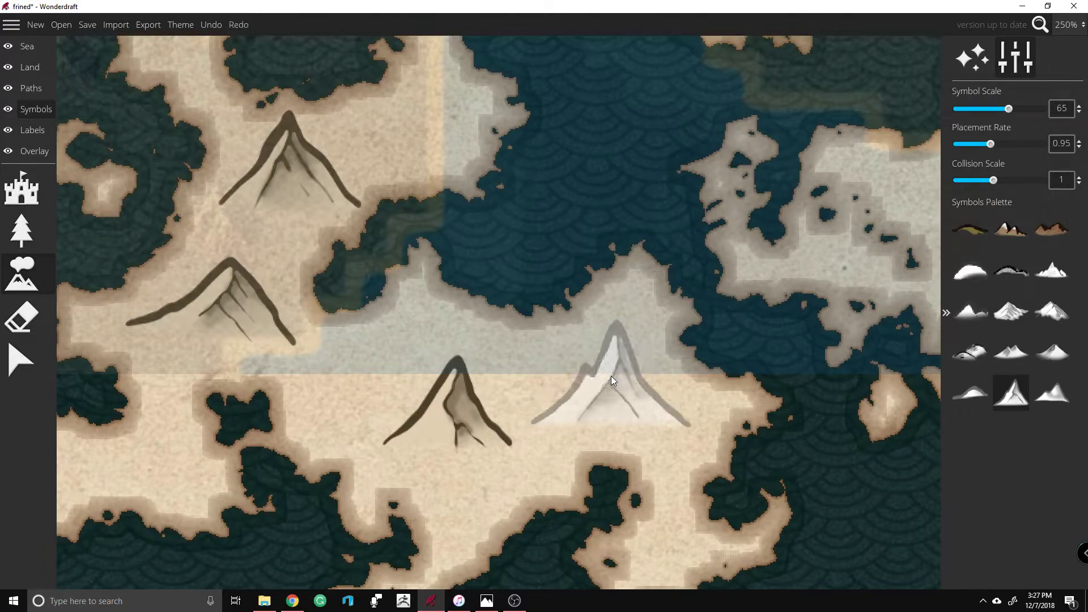
pyautogui.click(614, 363)
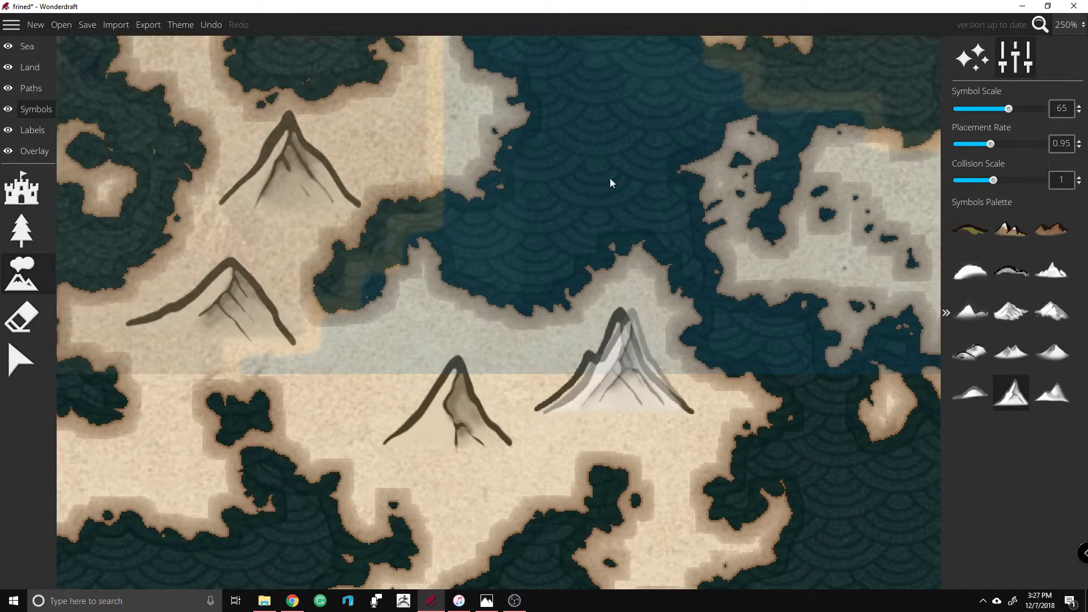
# Step: Place a pointed mountain at symbol scale 65 in the centre of the landmass directly south of the large southeastern island
pyautogui.scroll(-5, 608, 175)
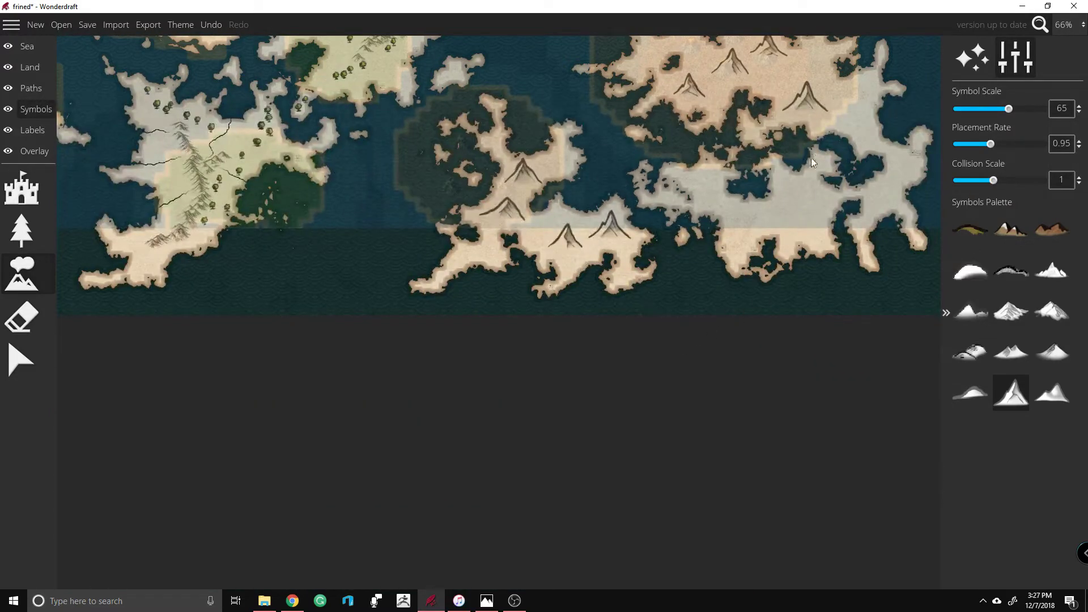
pyautogui.press('Up')
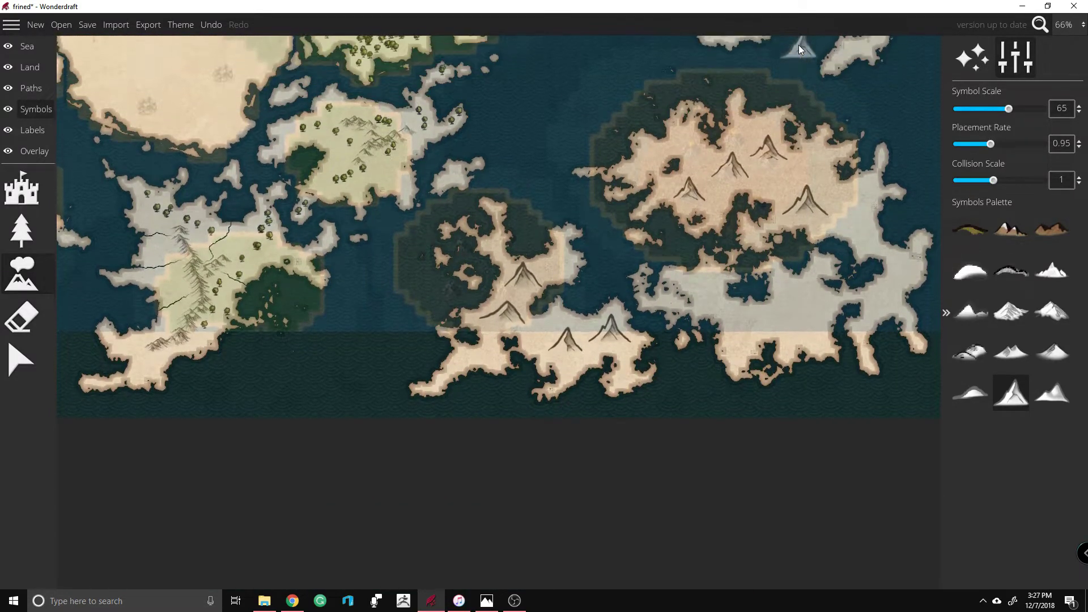
pyautogui.press('Up')
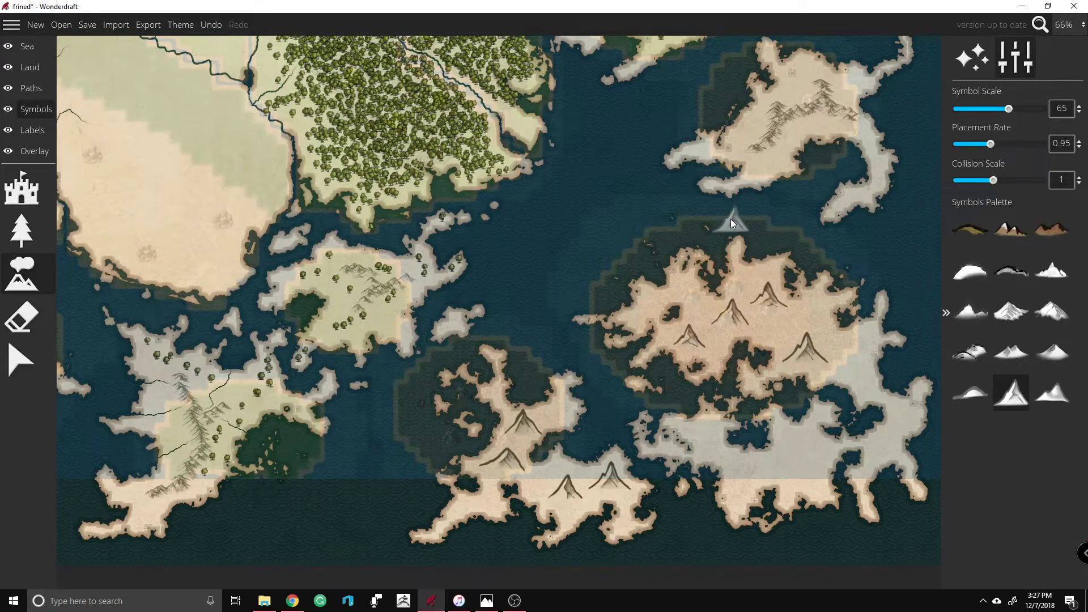
pyautogui.click(786, 458)
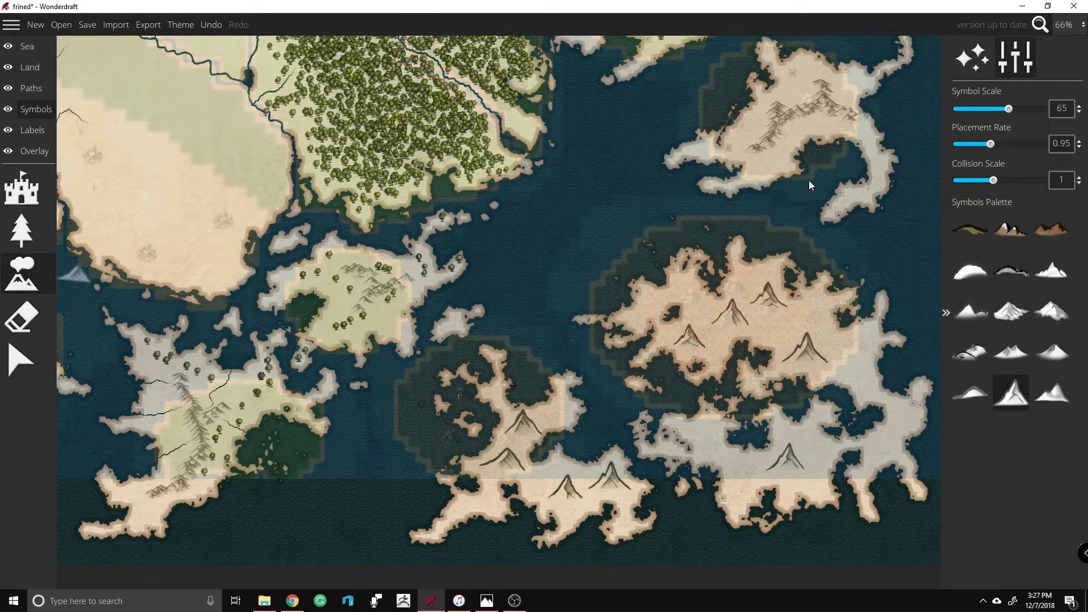
# Step: Place the first narrow cliff symbol at symbol scale 45 at the eastern foot of the southwestern island's westernmost mountain
pyautogui.click(22, 188)
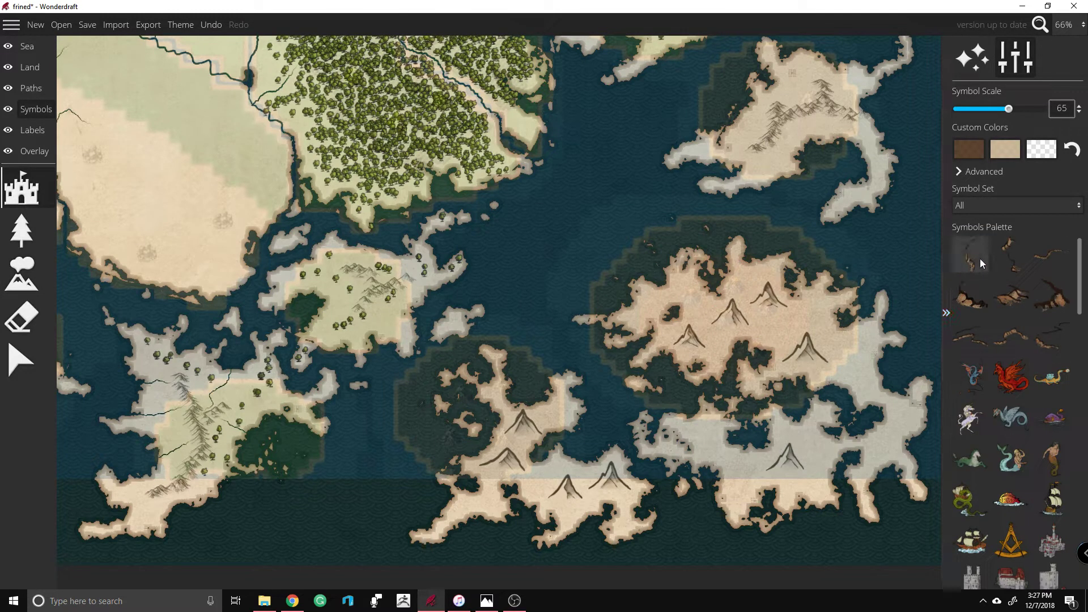
pyautogui.scroll(2, 533, 463)
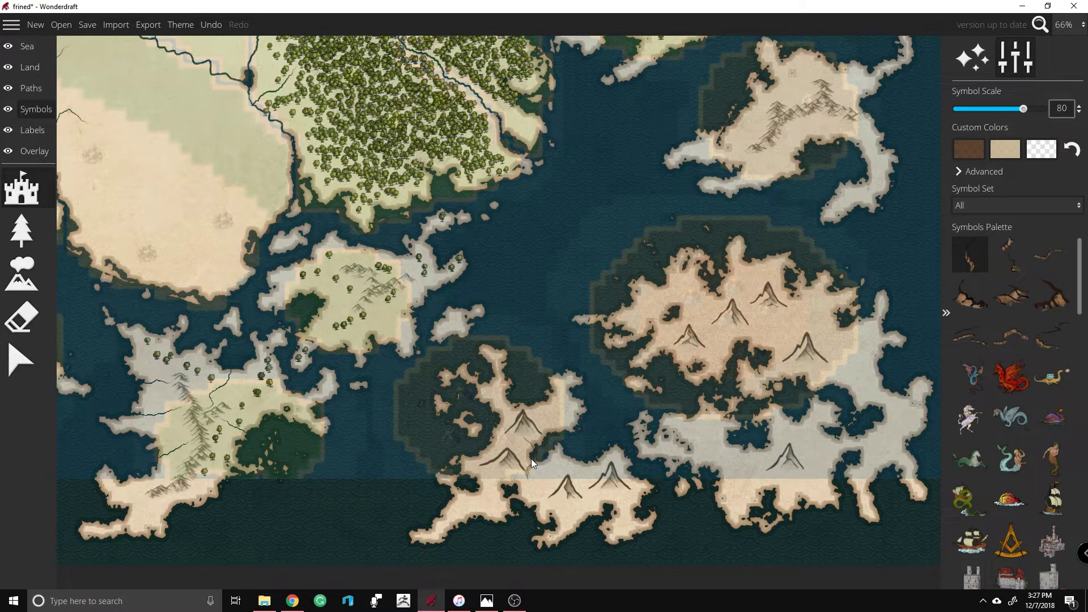
pyautogui.scroll(5, 549, 498)
pyautogui.scroll(1, 549, 498)
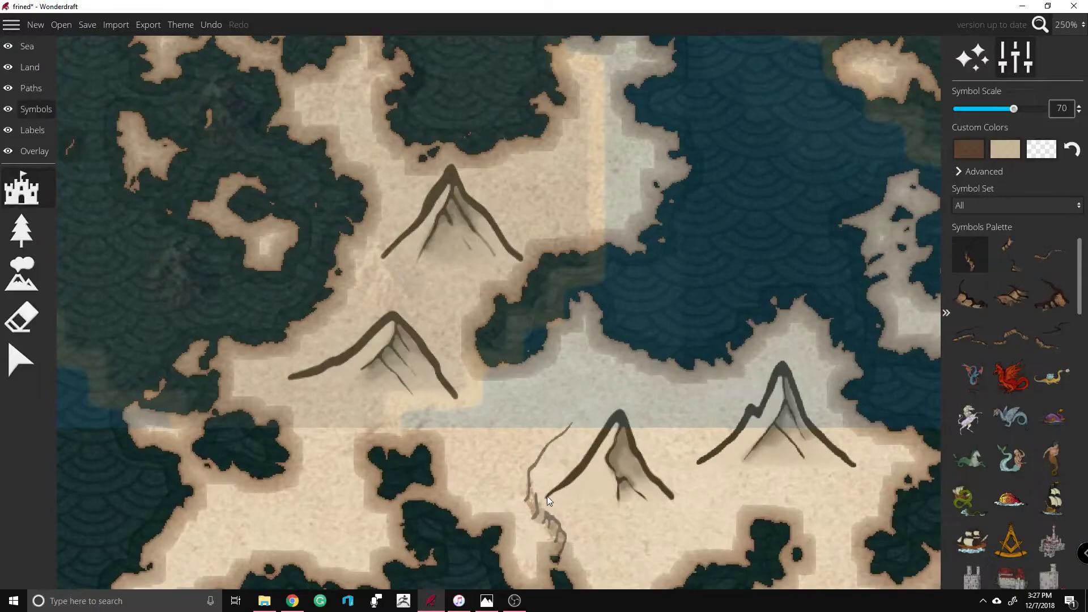
pyautogui.scroll(-5, 539, 527)
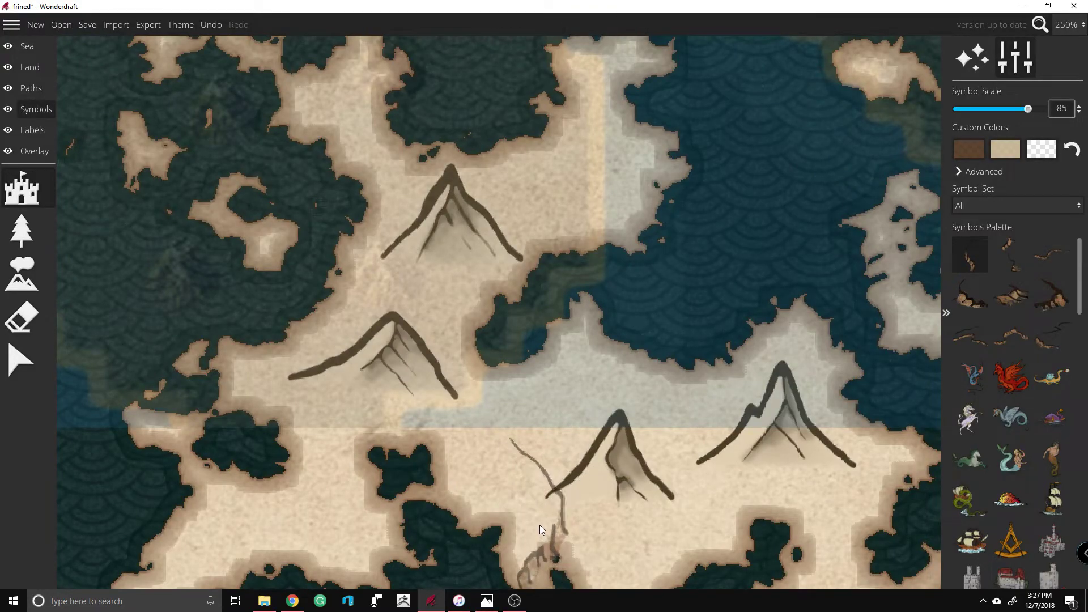
pyautogui.press('Down')
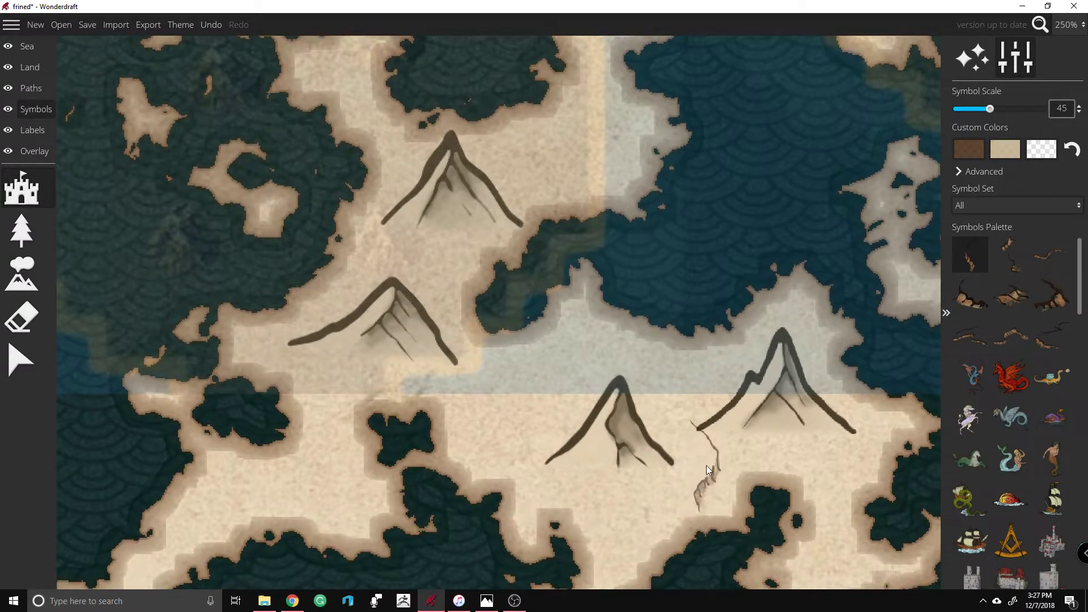
pyautogui.click(473, 409)
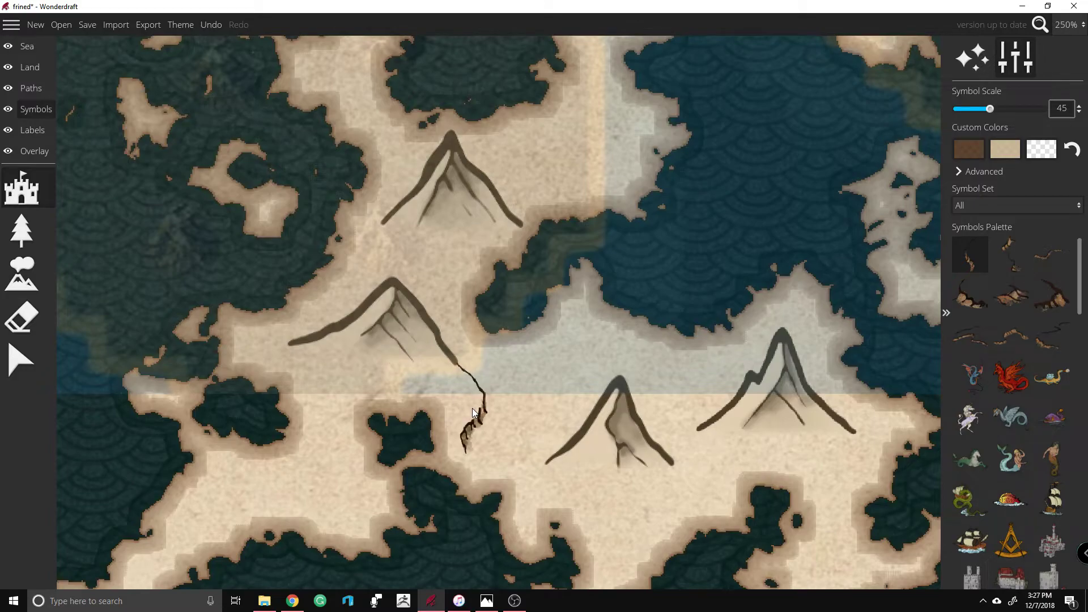
# Step: Place a short rocky cliff symbol at symbol scale 85 at the western foot of the southwestern island's south-central mountain
pyautogui.click(1040, 305)
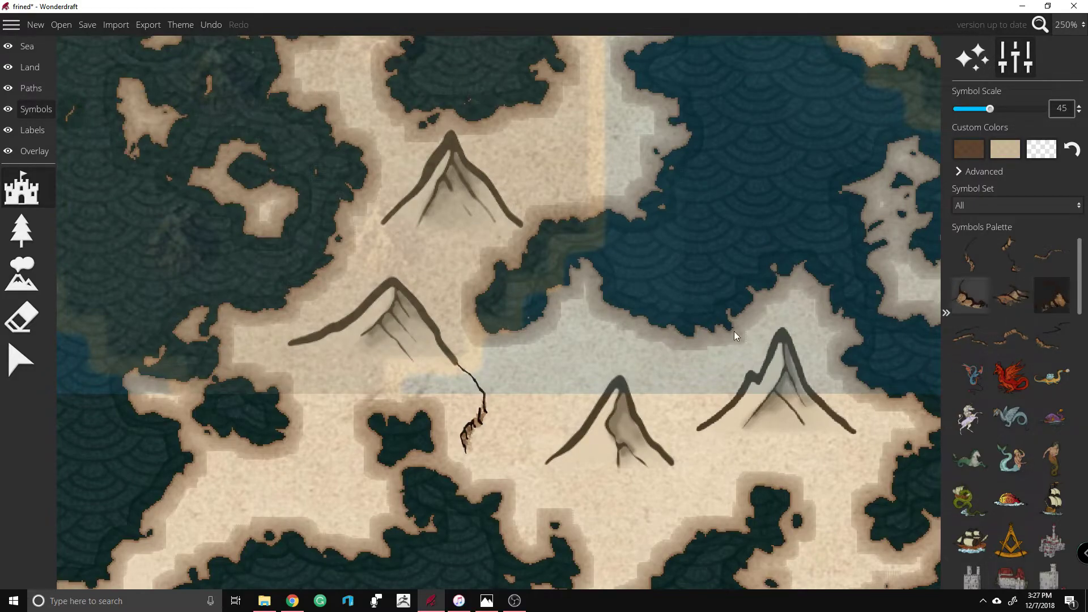
pyautogui.scroll(8, 320, 373)
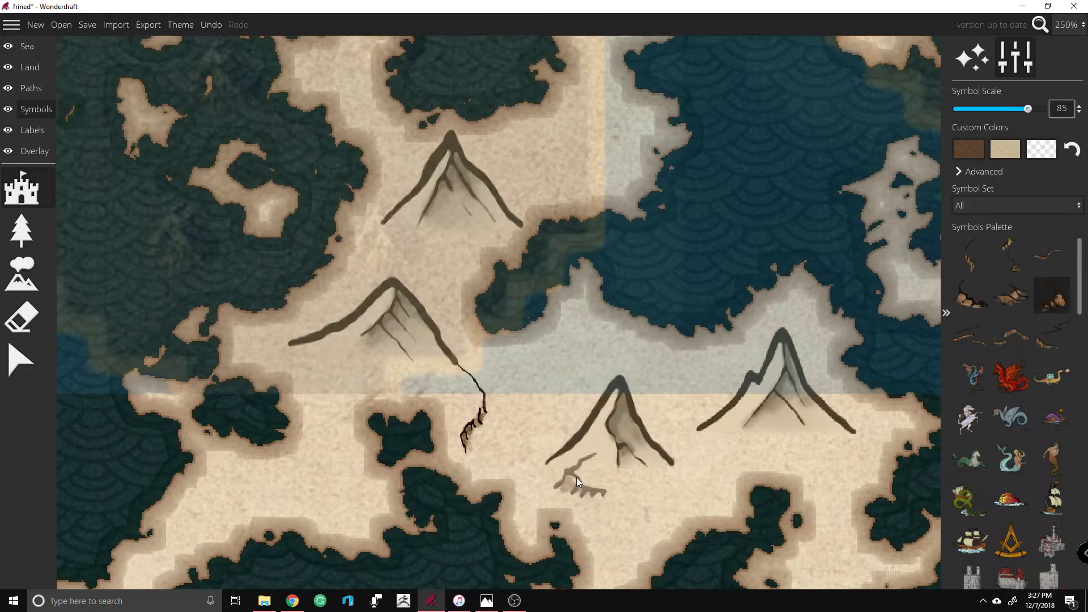
pyautogui.click(542, 481)
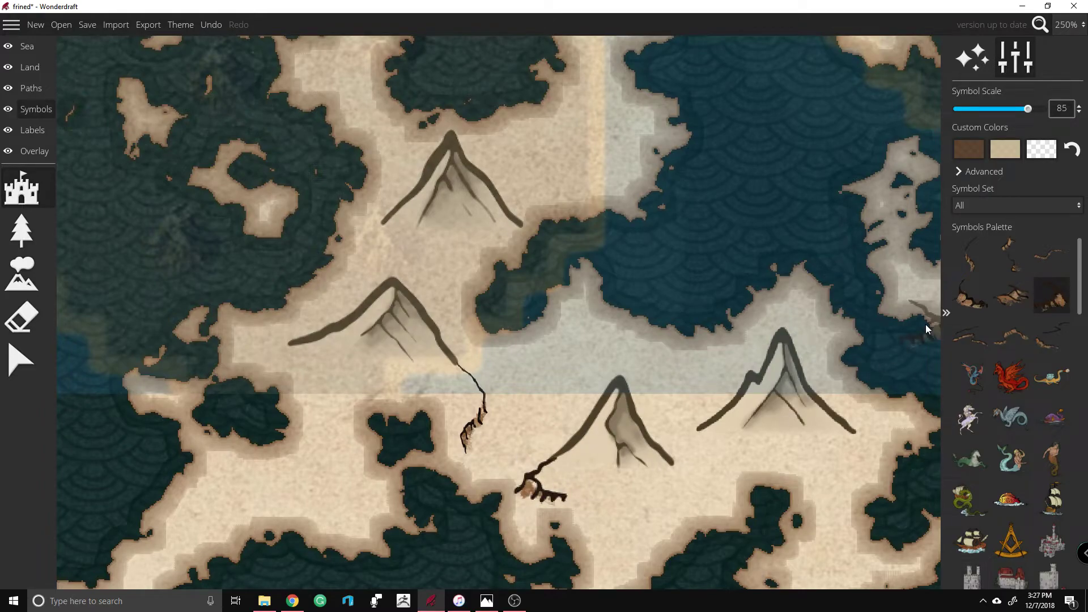
# Step: Try the arched cliff ridge at symbol scale 30 on the southwestern island, undo it, and place it at scale 60 below the southern landmass's mountain
pyautogui.click(1021, 335)
pyautogui.scroll(1, 688, 441)
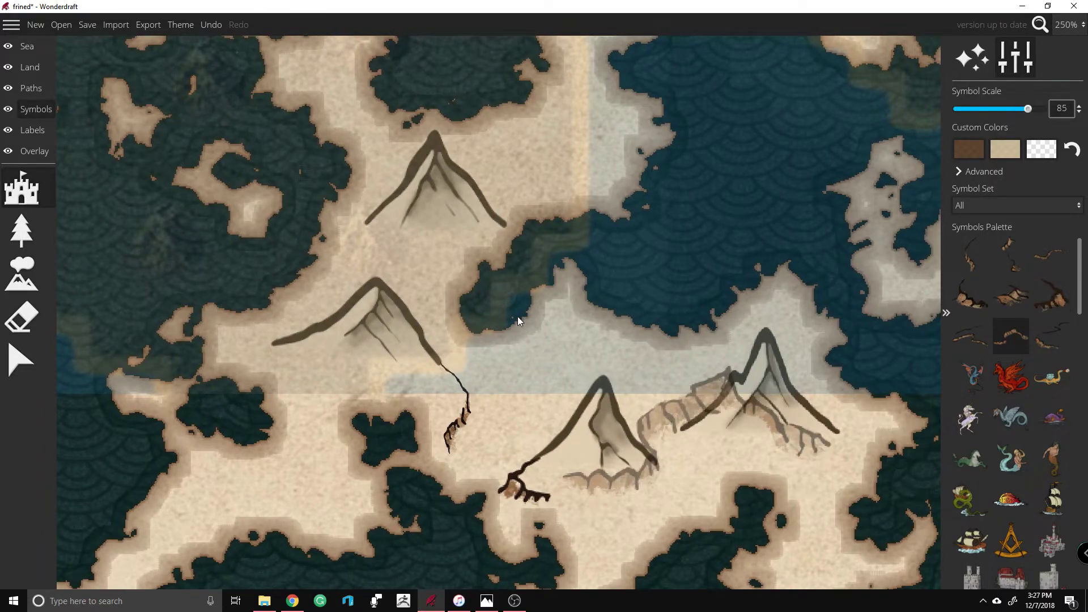
pyautogui.scroll(-12, 317, 378)
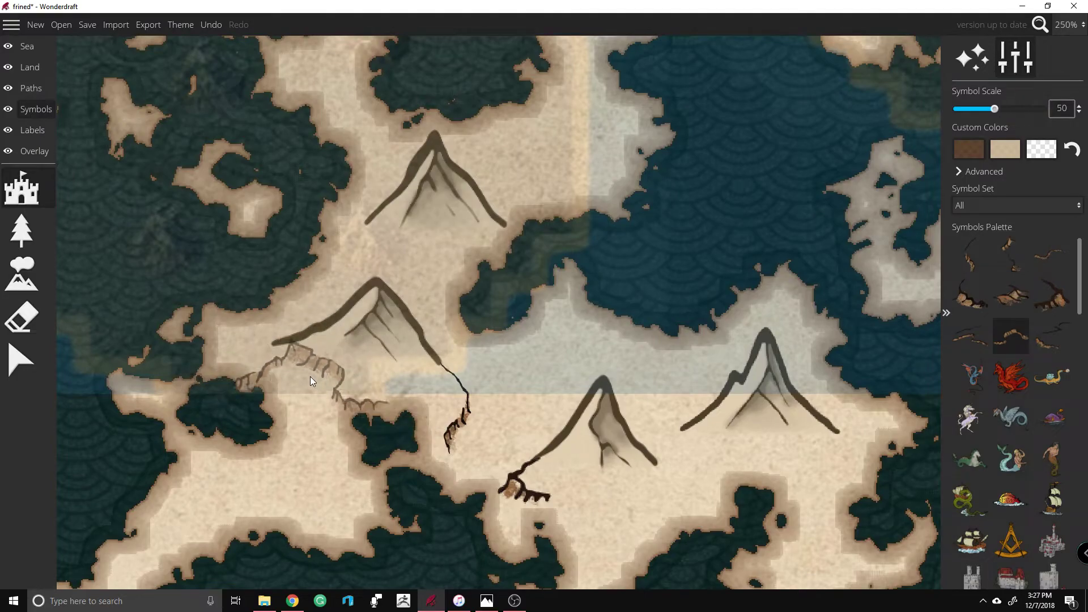
pyautogui.click(281, 364)
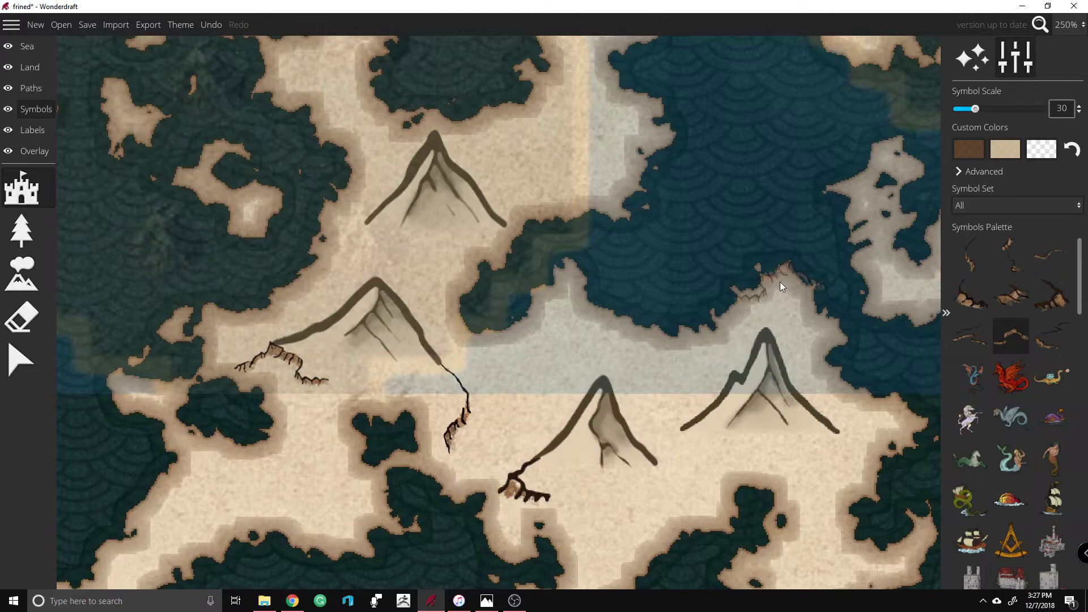
pyautogui.hotkey('ctrl', 'z')
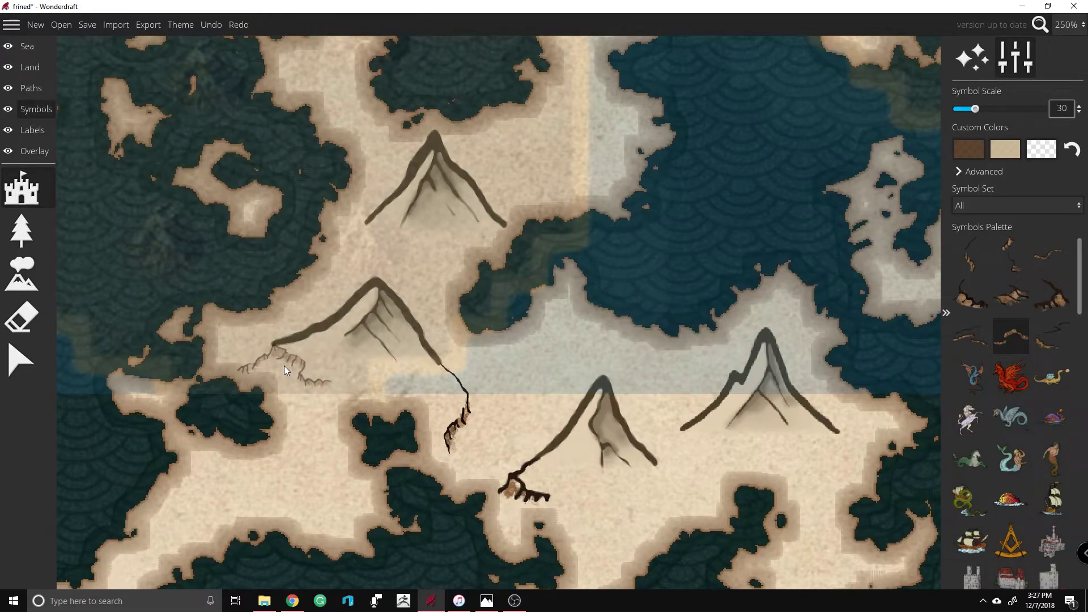
pyautogui.scroll(-5, 321, 330)
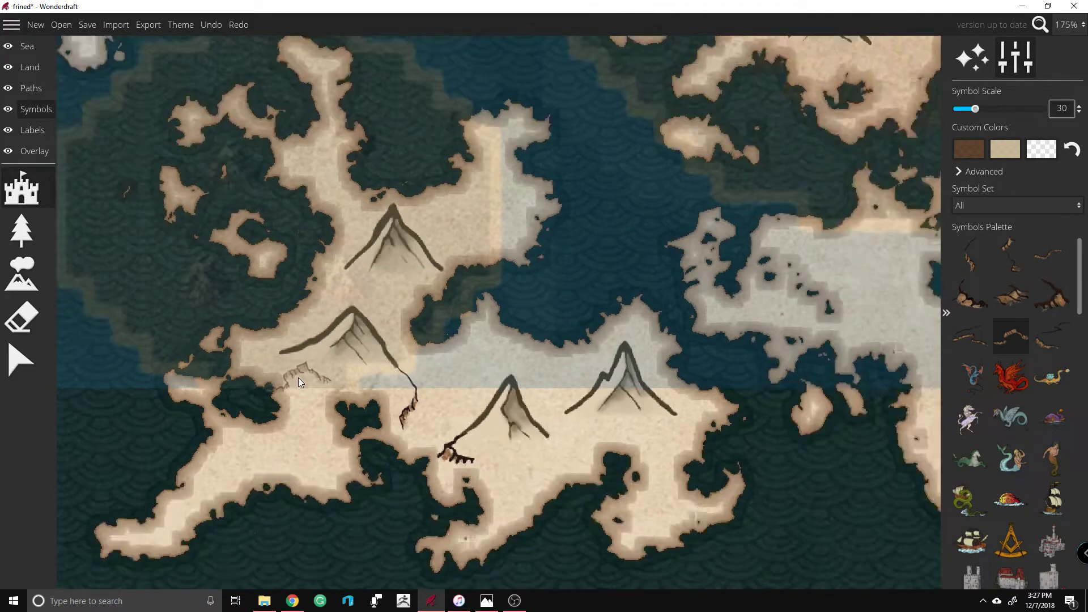
pyautogui.scroll(5, 632, 342)
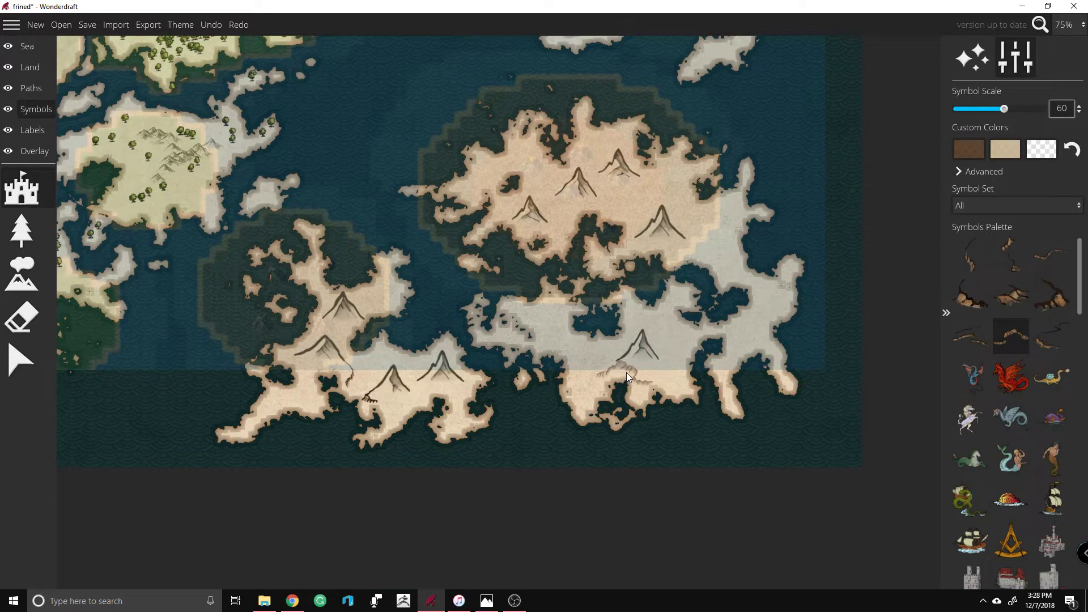
pyautogui.click(626, 379)
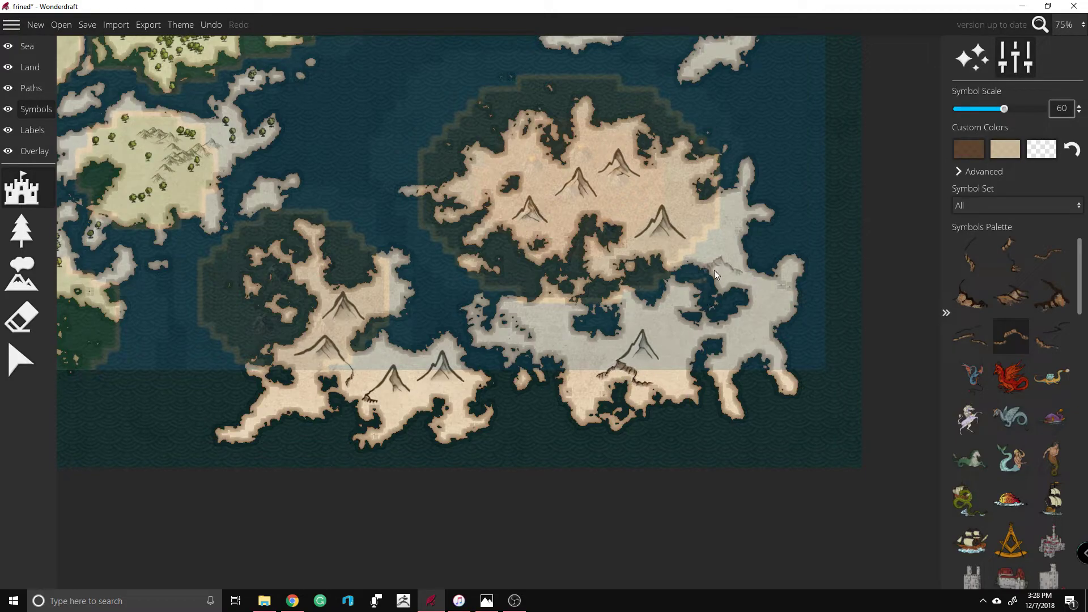
# Step: Place the short rocky cliff symbol at symbol scale 100 at the eastern foot of the large island's northernmost mountain
pyautogui.click(1052, 294)
pyautogui.scroll(8, 689, 243)
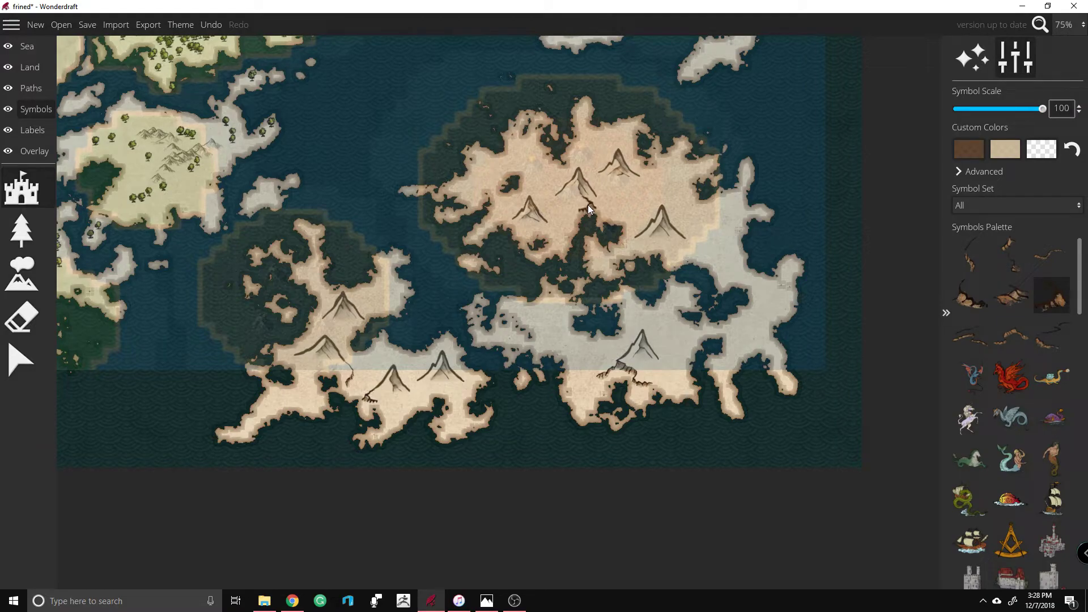
pyautogui.hotkey('ctrl', 'z')
pyautogui.click(642, 183)
# Step: Place the thin cliff ledge symbol at a reduced symbol scale at the western foot of the large island's central mountain
pyautogui.click(1038, 260)
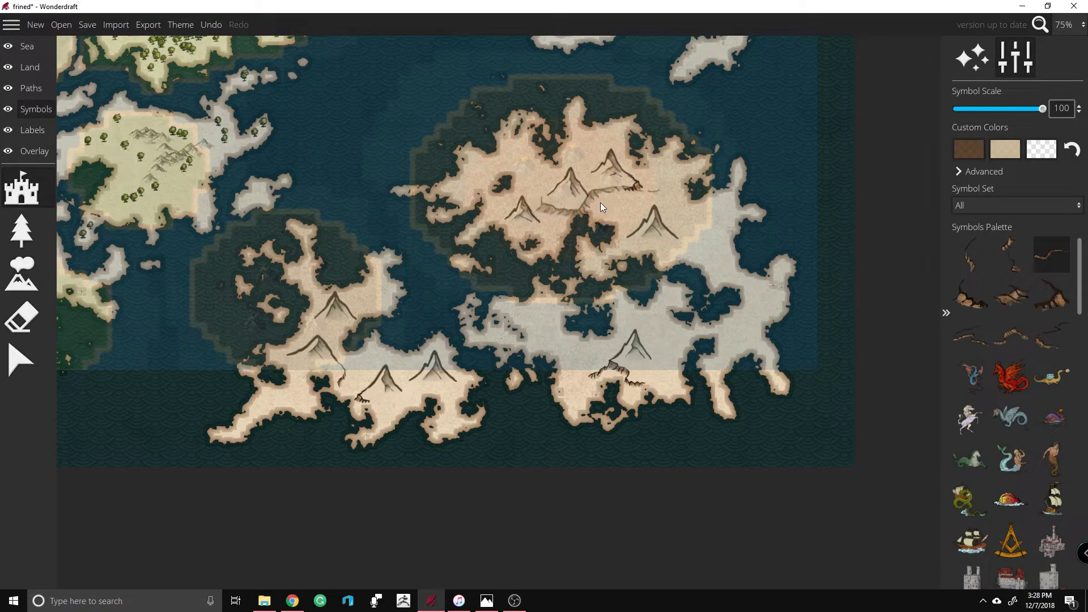
pyautogui.scroll(-10, 659, 271)
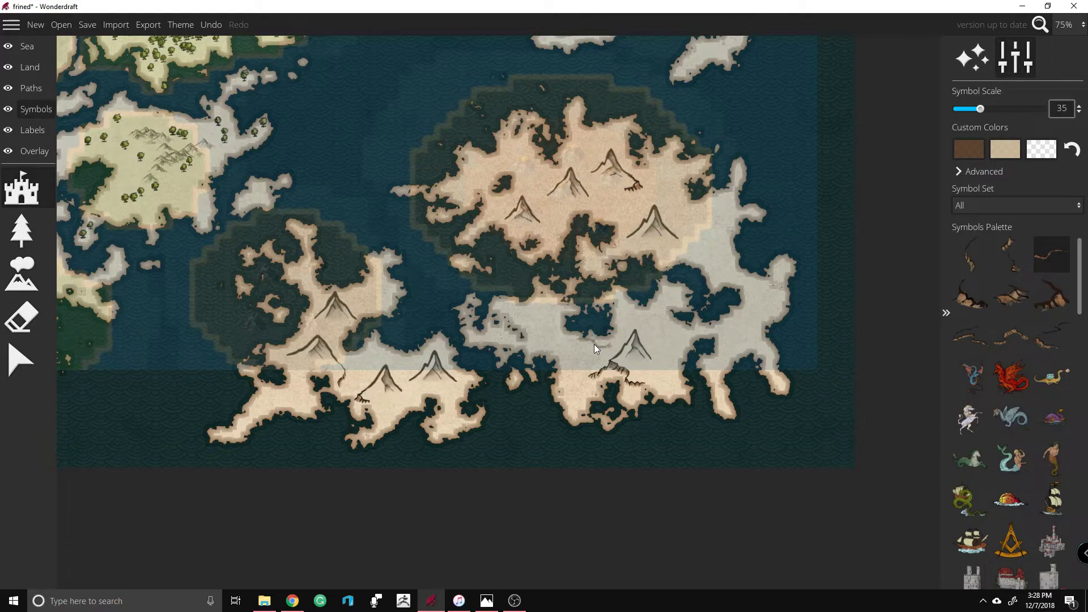
pyautogui.click(301, 361)
pyautogui.scroll(-5, 536, 192)
pyautogui.scroll(-5, 533, 199)
# Step: Place short cliff symbols at symbol scale 100 at the eastern feet of the large island's central mountain and the southern landmass's mountain
pyautogui.click(1021, 298)
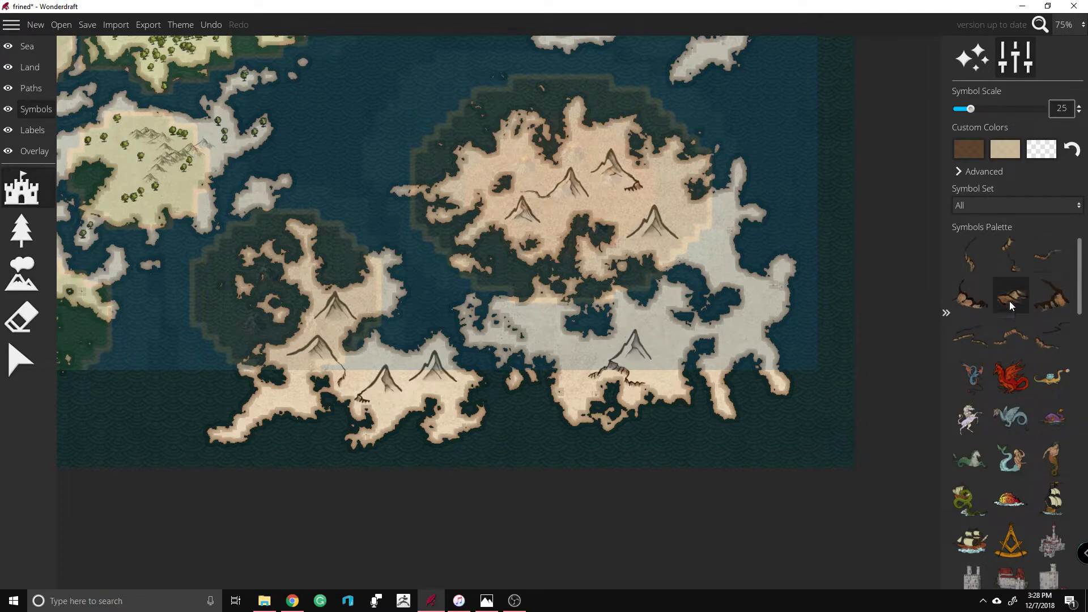
pyautogui.scroll(15, 592, 209)
pyautogui.click(590, 208)
pyautogui.click(1056, 300)
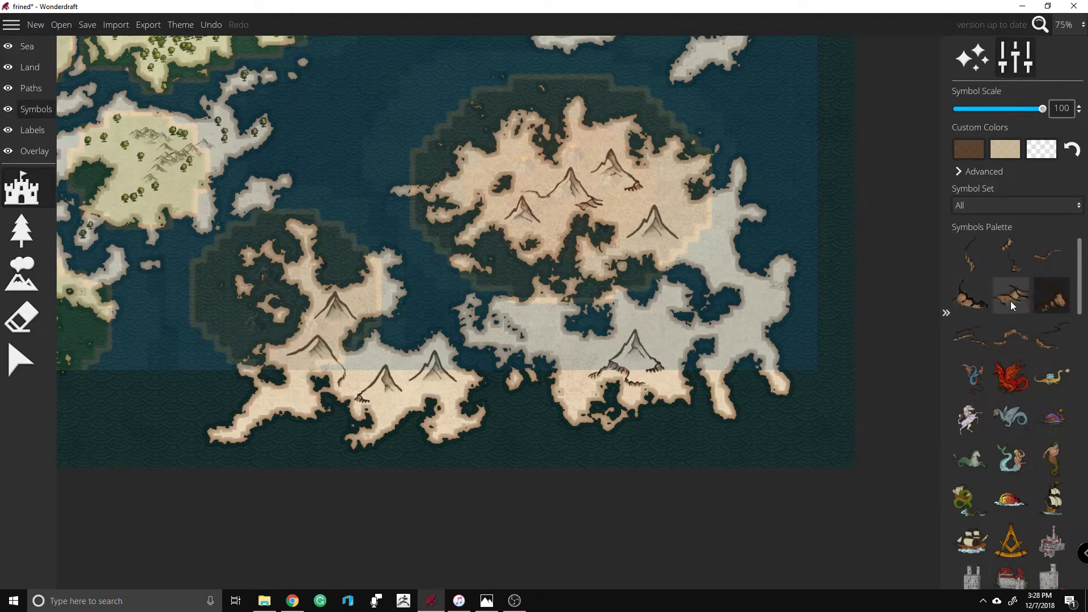
# Step: Place the long sloping cliff symbol at symbol scale 45 at the eastern foot of the large island's southeastern mountain
pyautogui.click(971, 337)
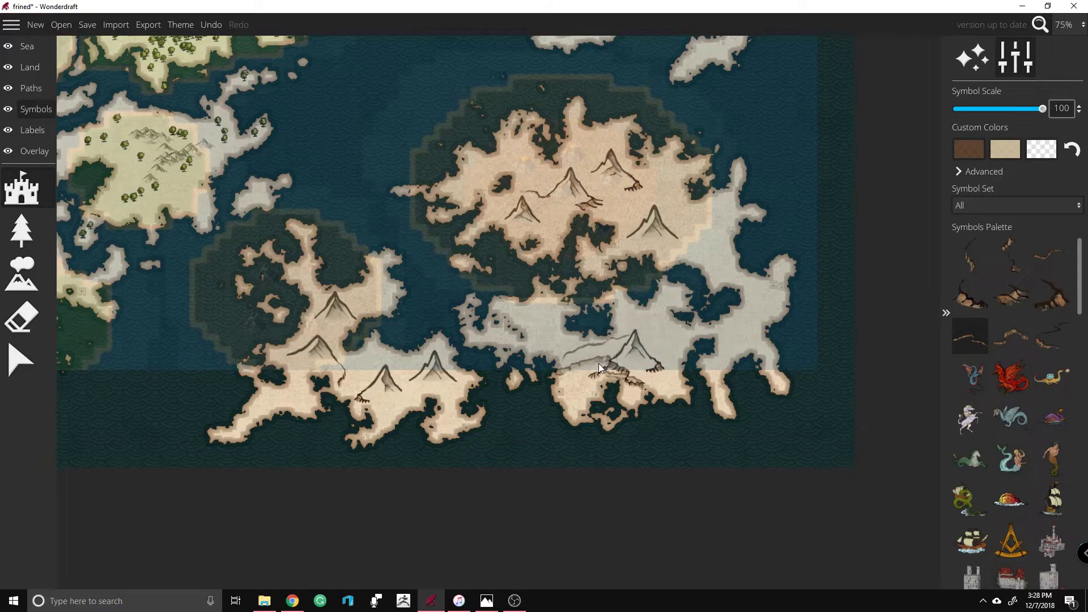
pyautogui.scroll(-11, 631, 324)
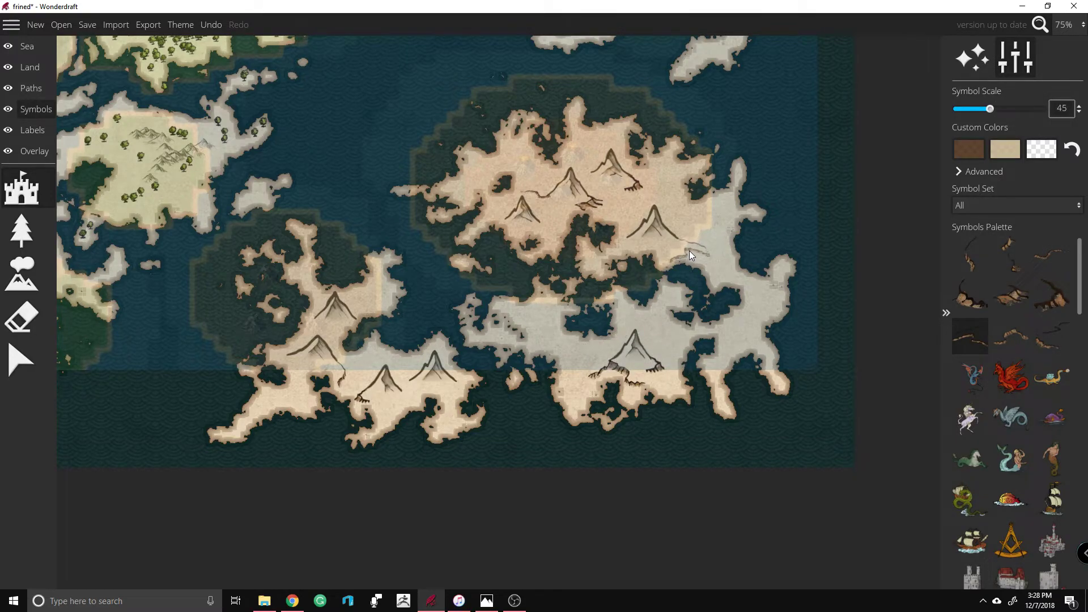
pyautogui.click(688, 251)
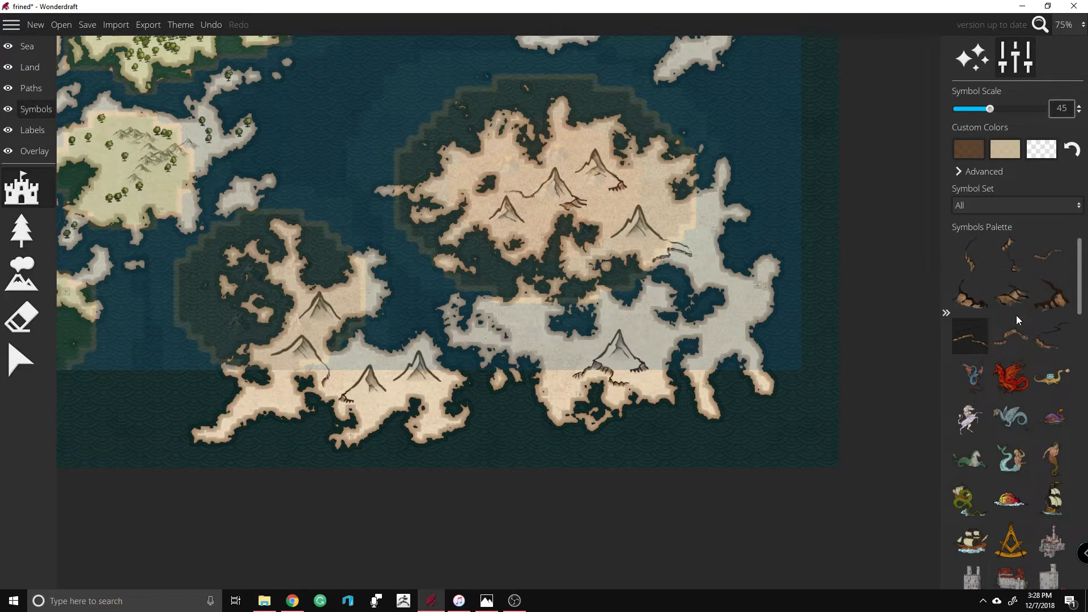
# Step: Place rocky cliff symbols at symbol scale 100 at the western feet of the southwestern island's northernmost mountain and the large island's southeastern mountain
pyautogui.scroll(11, 374, 402)
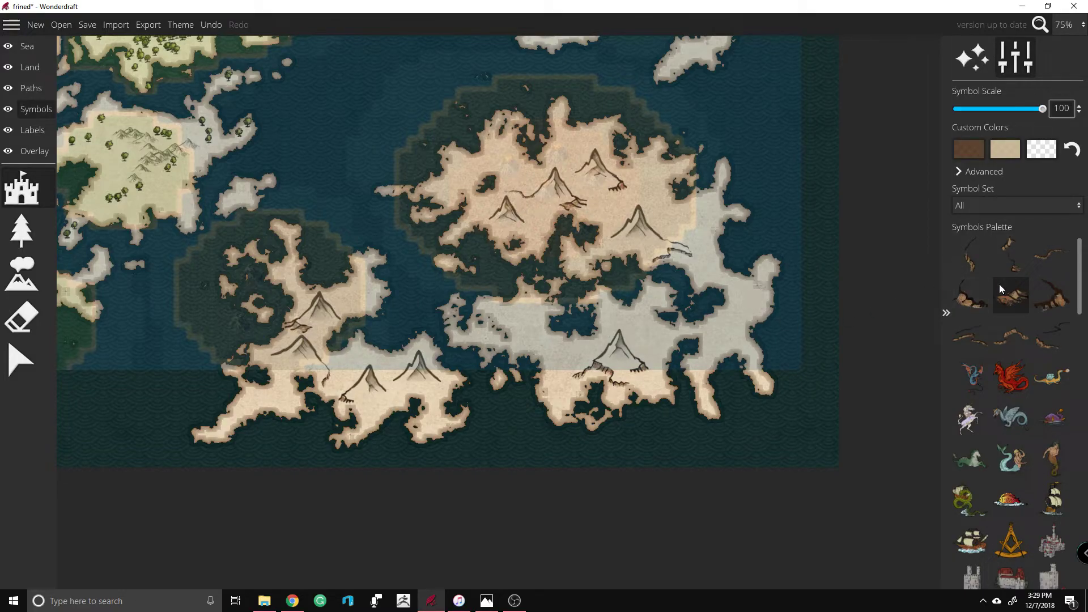
pyautogui.click(980, 307)
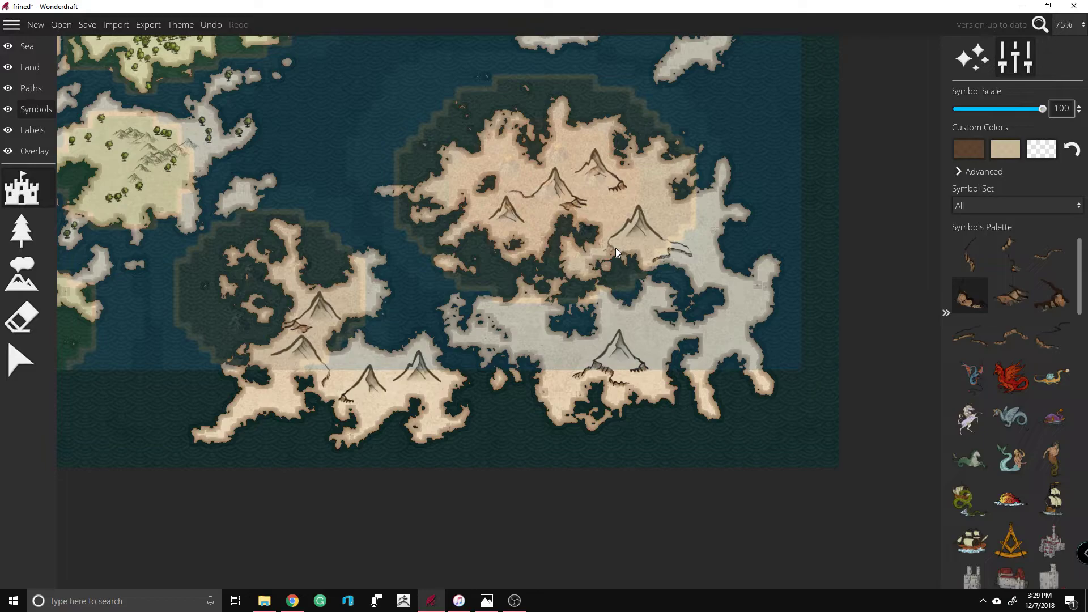
# Step: Place the jagged ledge-and-cliff symbol at symbol scale 40 at the eastern foot of the large island's southwestern mountain
pyautogui.click(1050, 305)
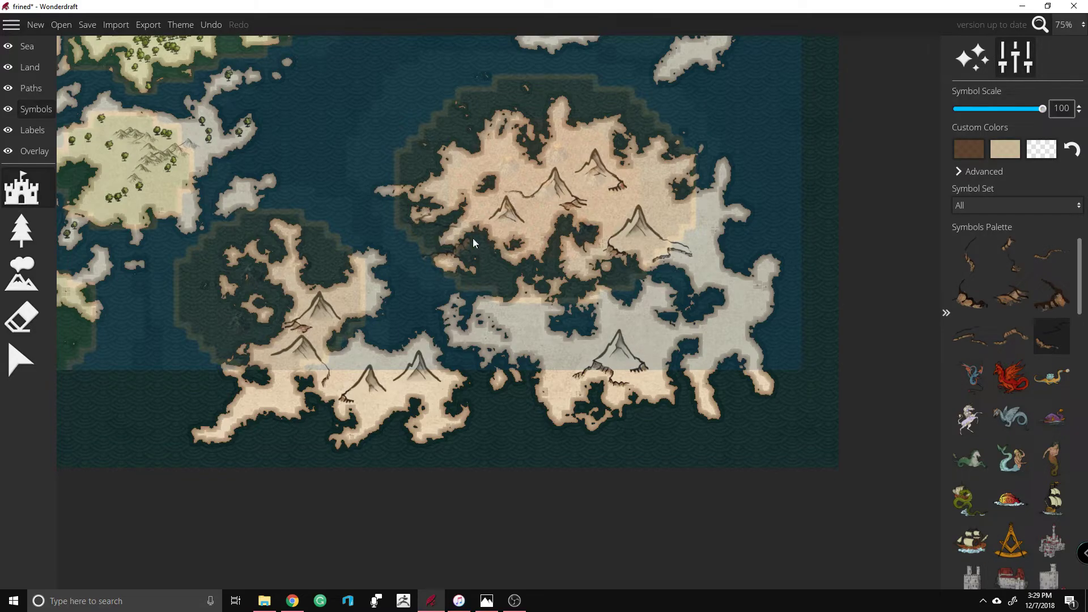
pyautogui.scroll(5, 465, 237)
pyautogui.scroll(-7, 547, 232)
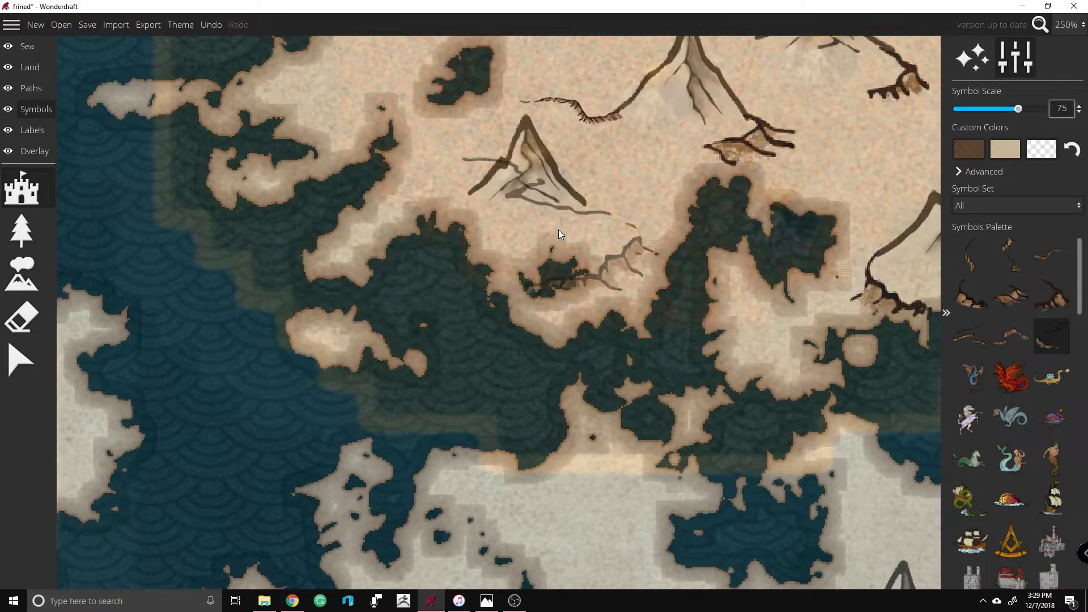
pyautogui.scroll(1, 607, 227)
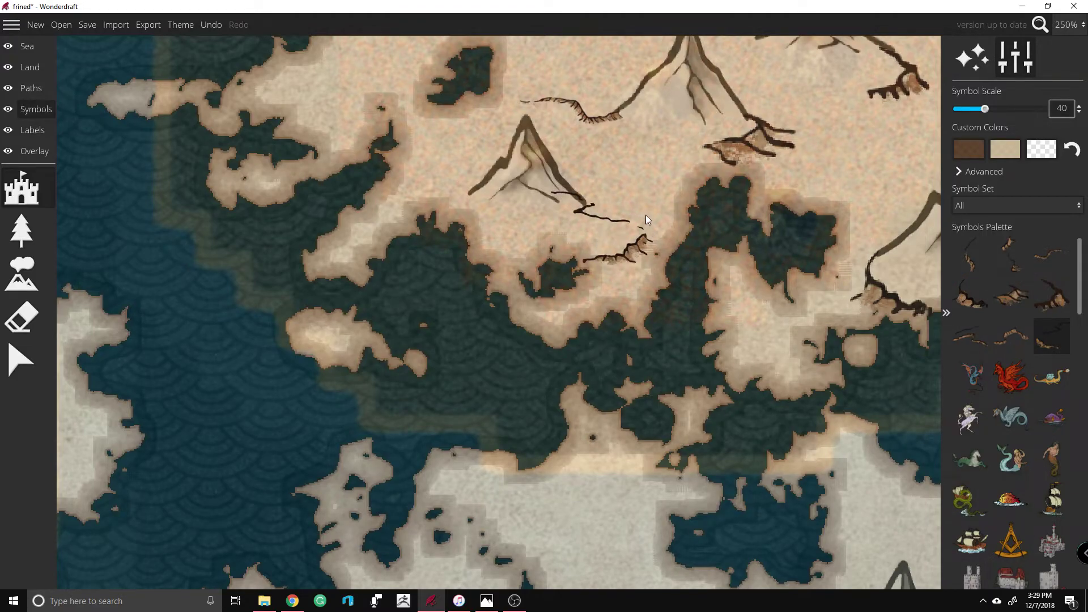
# Step: Place the same jagged cliff symbol at symbol scale 35 at the southern foot of the large island's northernmost mountain
pyautogui.scroll(-5, 645, 214)
pyautogui.click(685, 193)
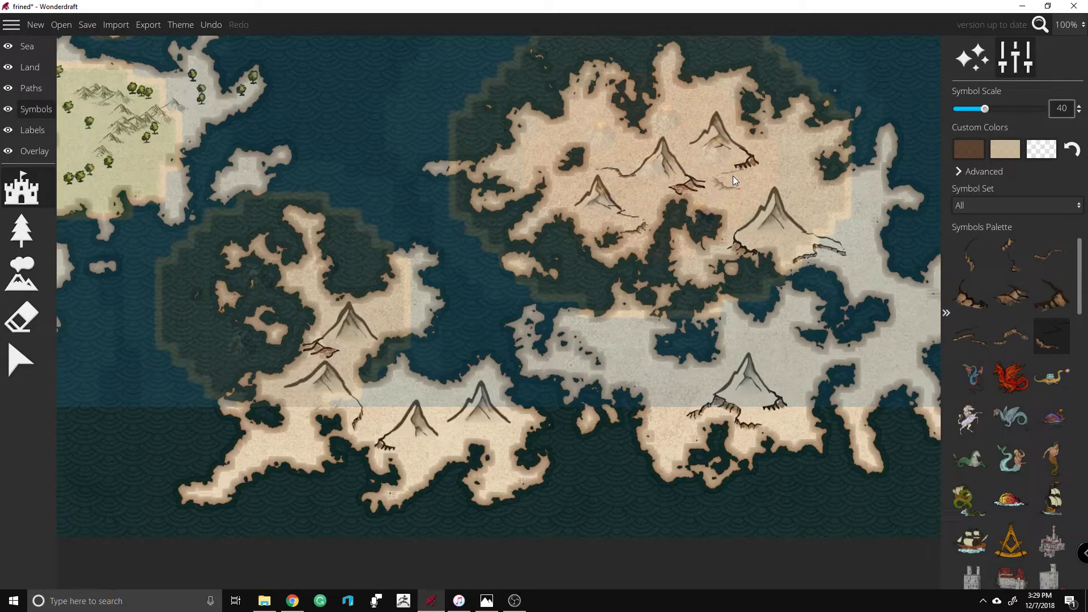
pyautogui.scroll(-1, 729, 172)
pyautogui.scroll(2, 724, 176)
pyautogui.scroll(2, 724, 176)
pyautogui.scroll(-4, 725, 174)
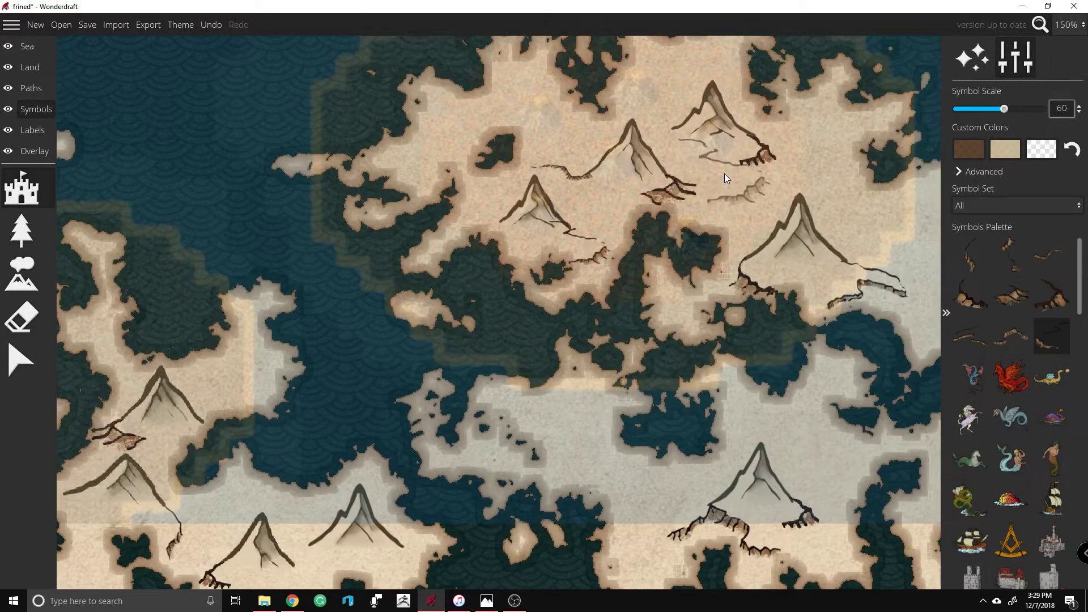
pyautogui.scroll(2, 731, 171)
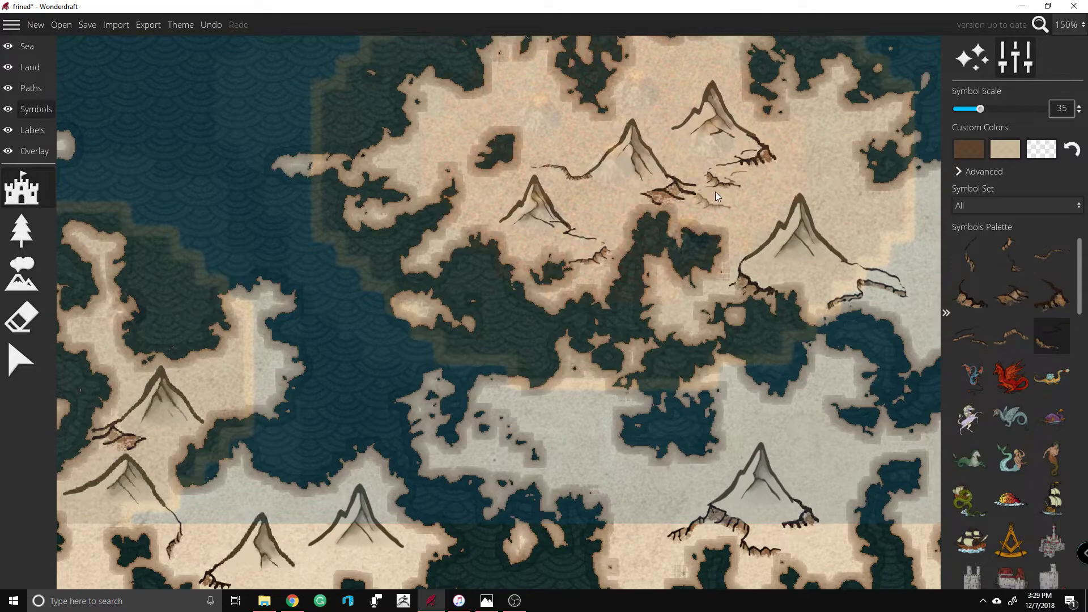
# Step: Place the short rocky cliff symbol at symbol scale 100 at the western foot of the large island's northernmost mountain
pyautogui.scroll(-4, 715, 192)
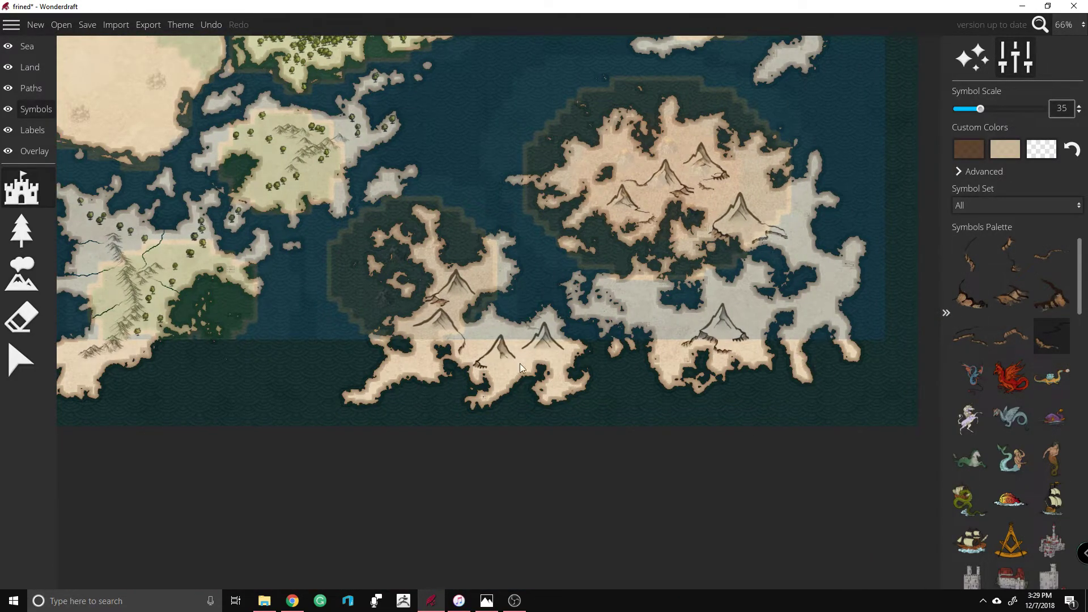
pyautogui.scroll(-5, 1001, 490)
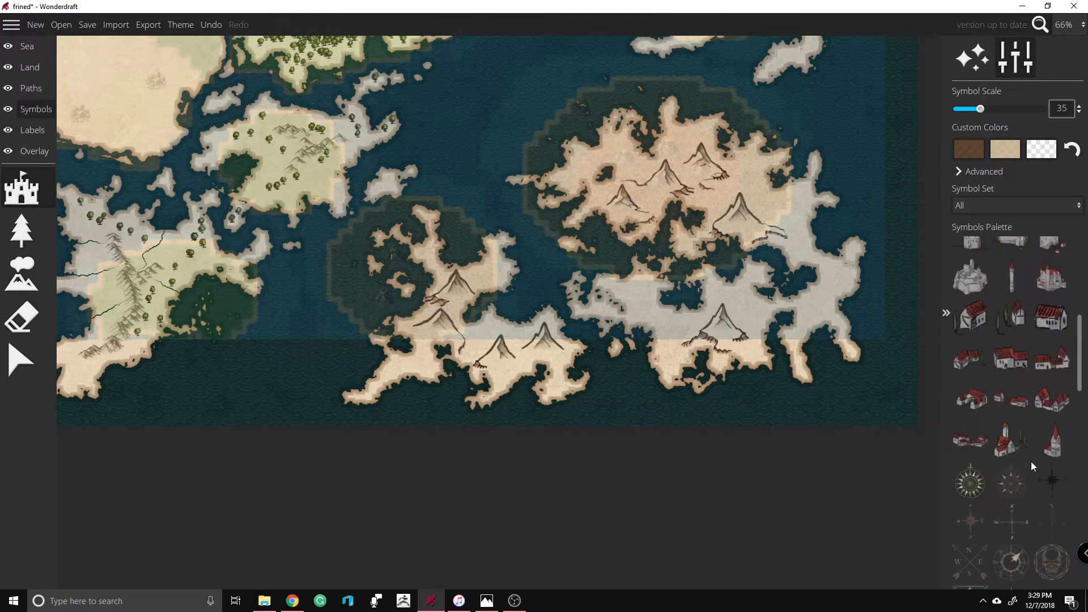
pyautogui.scroll(-10, 1030, 444)
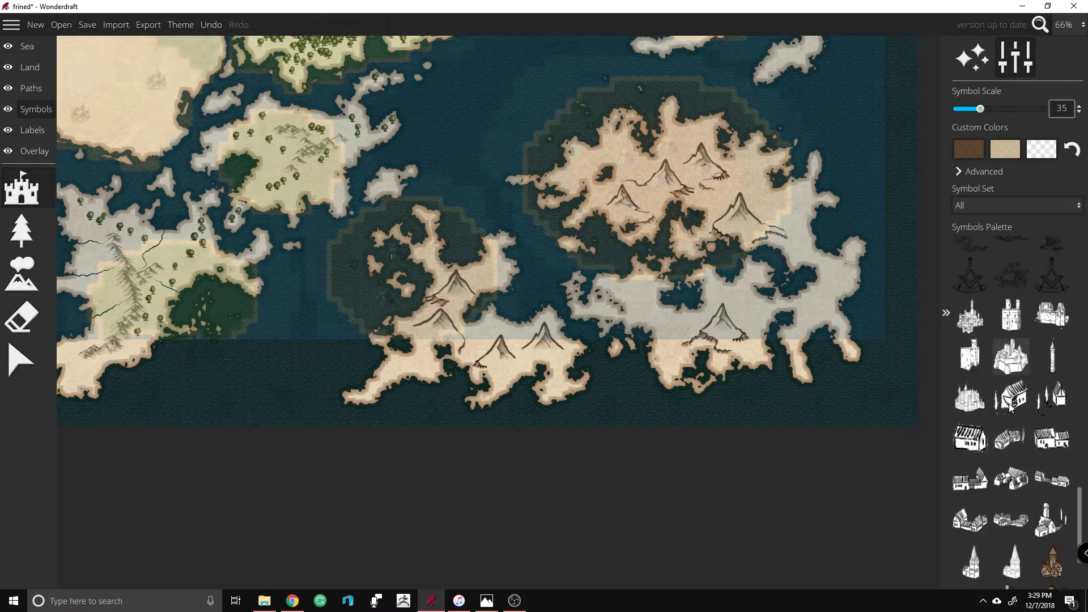
pyautogui.scroll(8, 1020, 385)
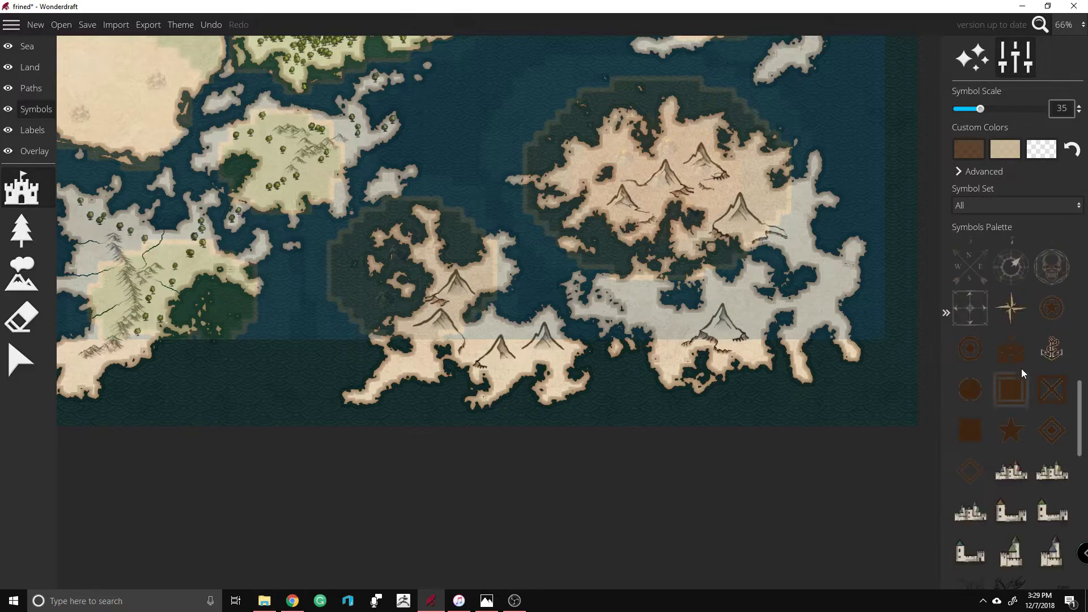
pyautogui.scroll(10, 1025, 366)
pyautogui.click(1011, 294)
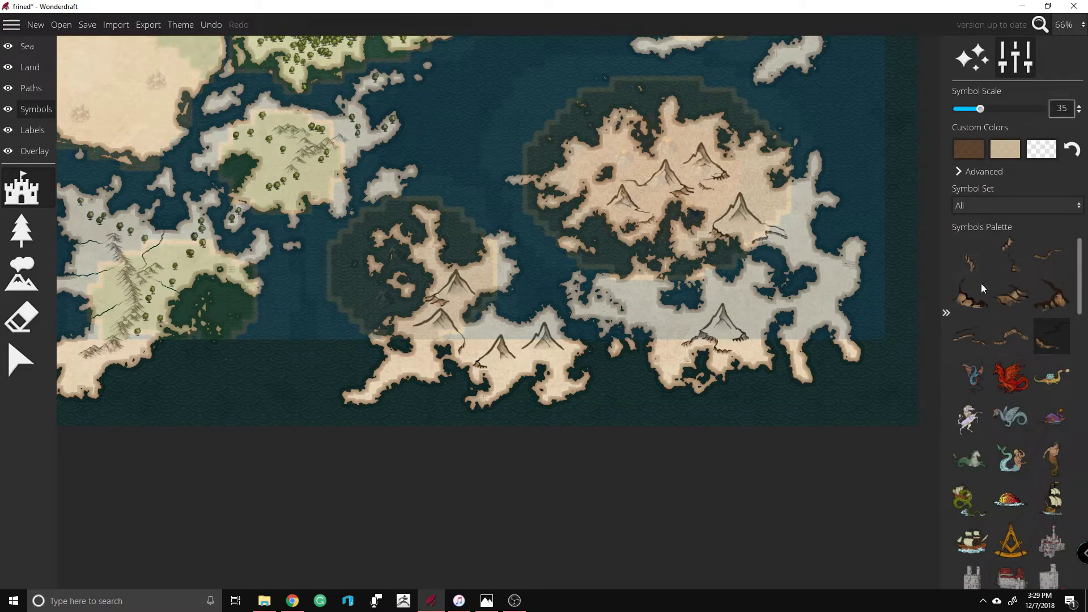
pyautogui.scroll(5, 688, 178)
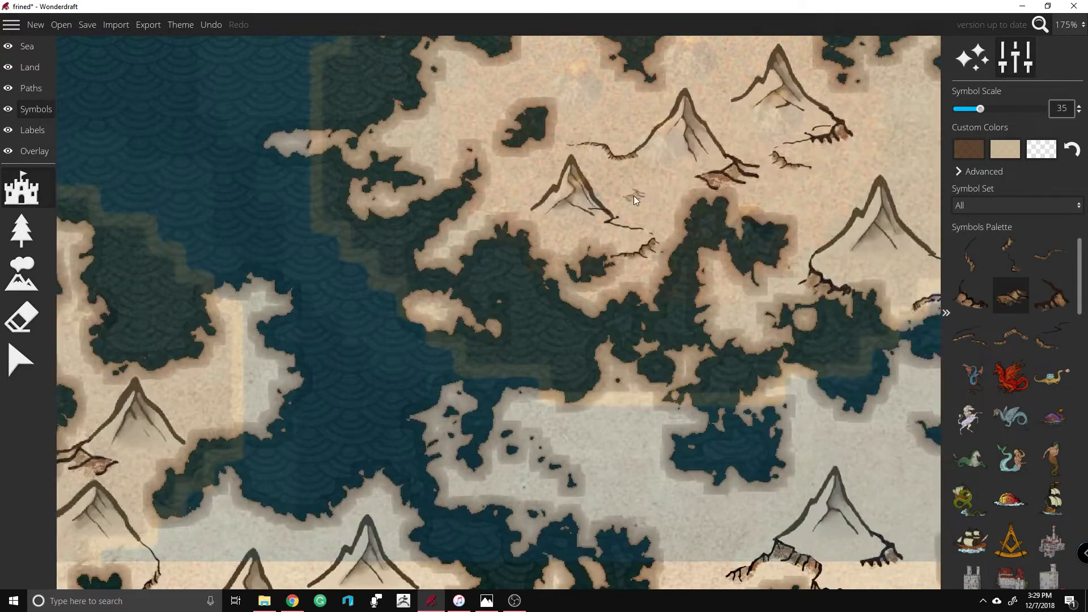
pyautogui.scroll(13, 634, 195)
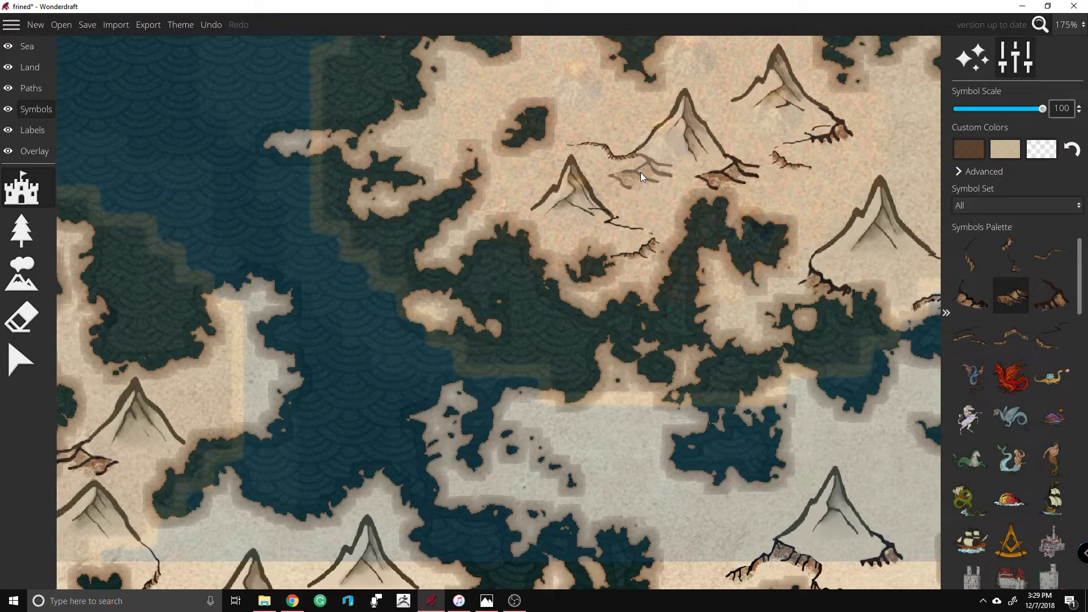
pyautogui.click(640, 173)
pyautogui.hotkey('ctrl', 'z')
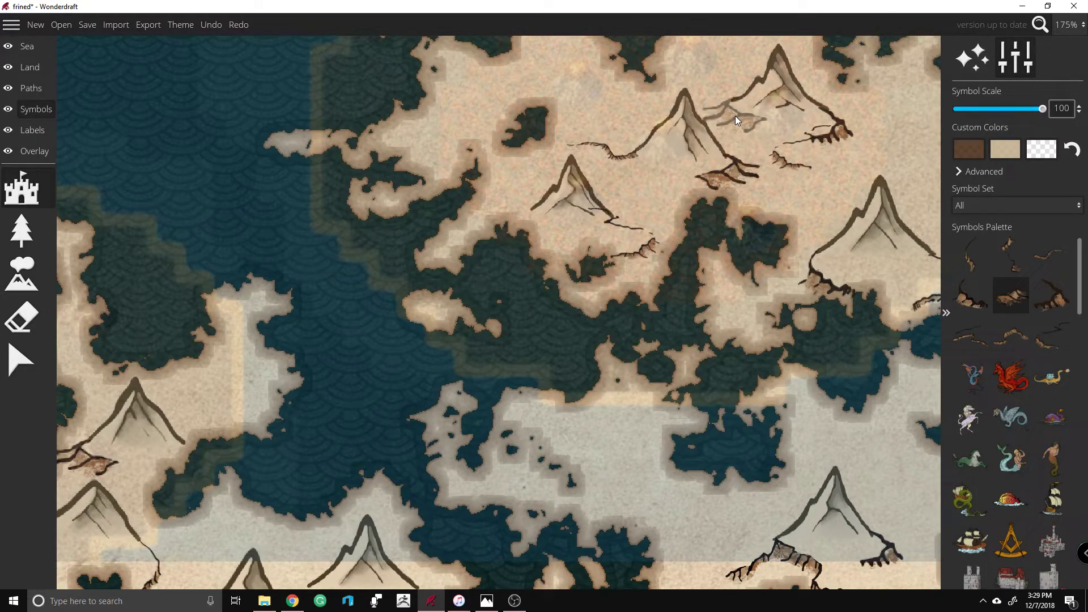
pyautogui.click(735, 116)
pyautogui.press('Right')
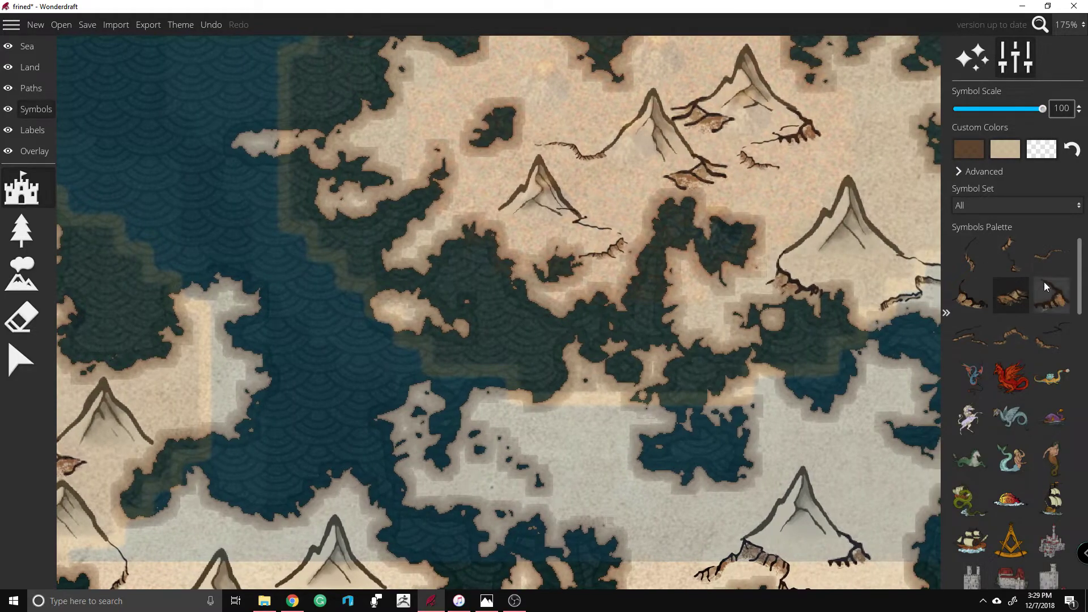
# Step: Place the thin cliff ledge symbol at symbol scale 50 below the large island's southwestern mountain
pyautogui.click(1050, 257)
pyautogui.rightClick(888, 247)
pyautogui.scroll(-5, 880, 244)
pyautogui.scroll(-5, 880, 243)
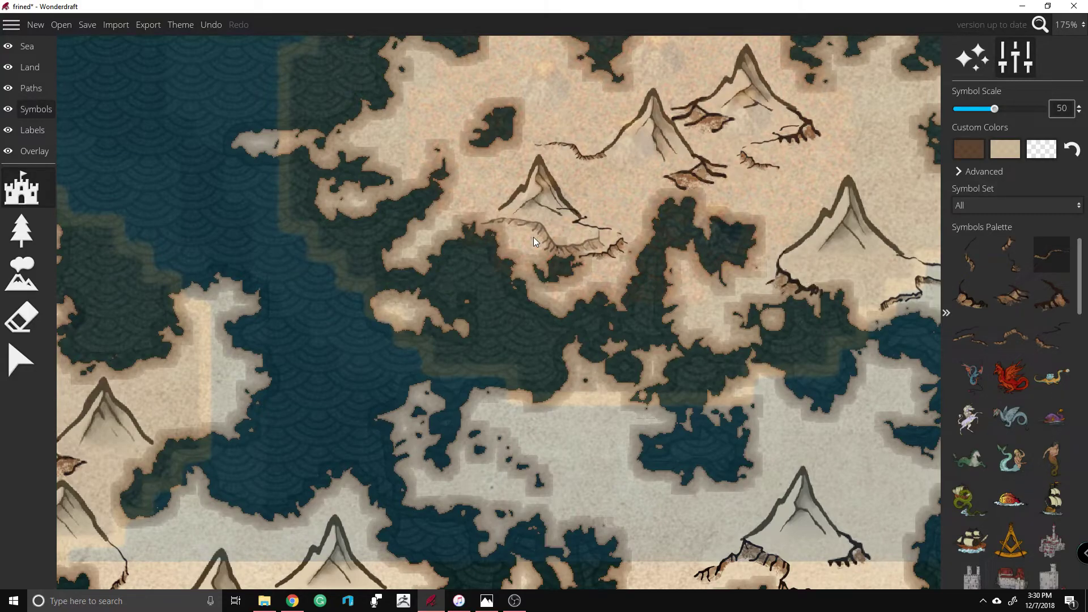
# Step: Place the thin cliff ledge symbol at symbol scale 50 at the western foot of the southern landmass's mountain
pyautogui.scroll(-5, 736, 131)
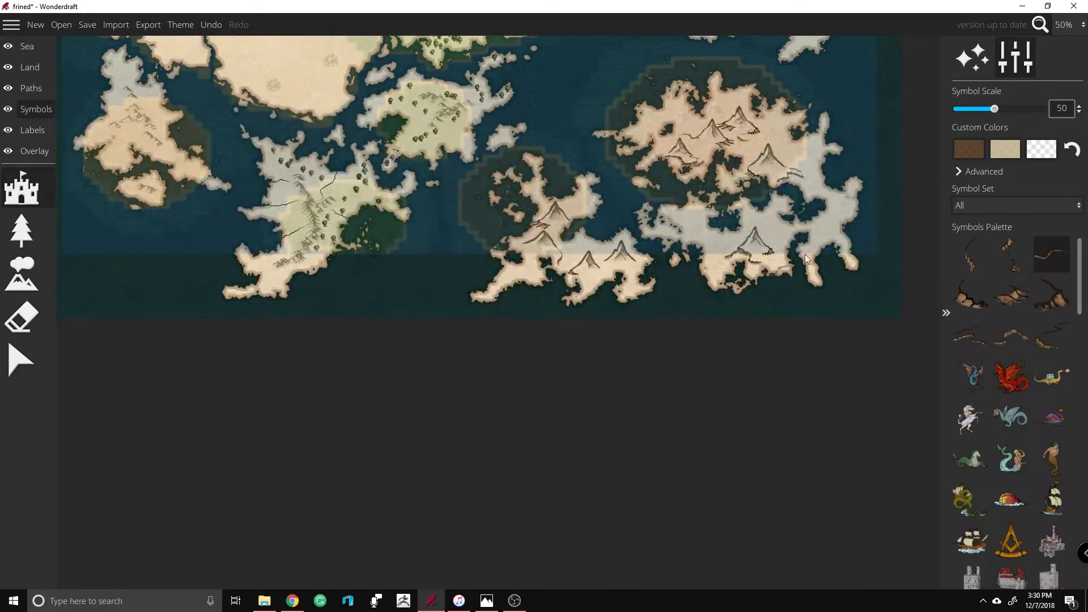
pyautogui.scroll(4, 742, 233)
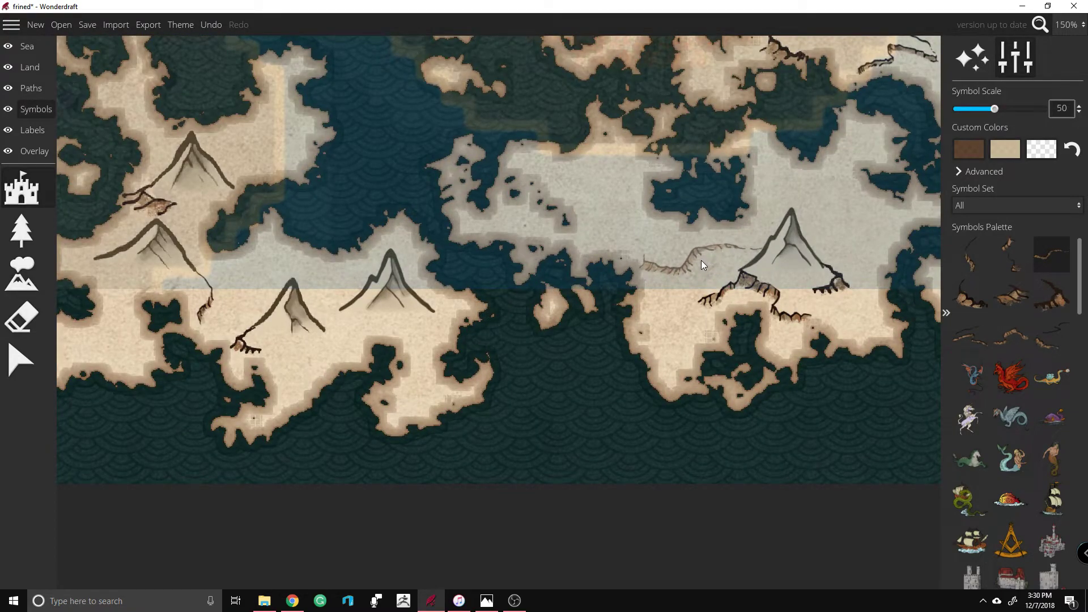
pyautogui.click(702, 260)
# Step: Place the arched cliff symbol at symbol scale 25 below the southwestern slope of the southwestern island's easternmost mountain
pyautogui.scroll(-5, 720, 175)
pyautogui.scroll(-3, 570, 303)
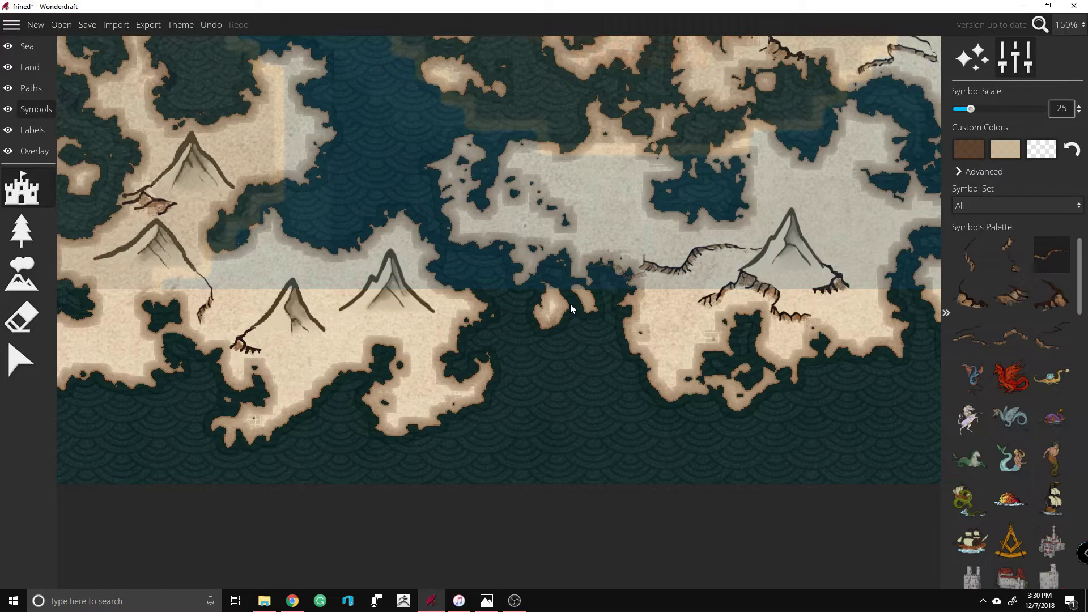
pyautogui.scroll(4, 474, 331)
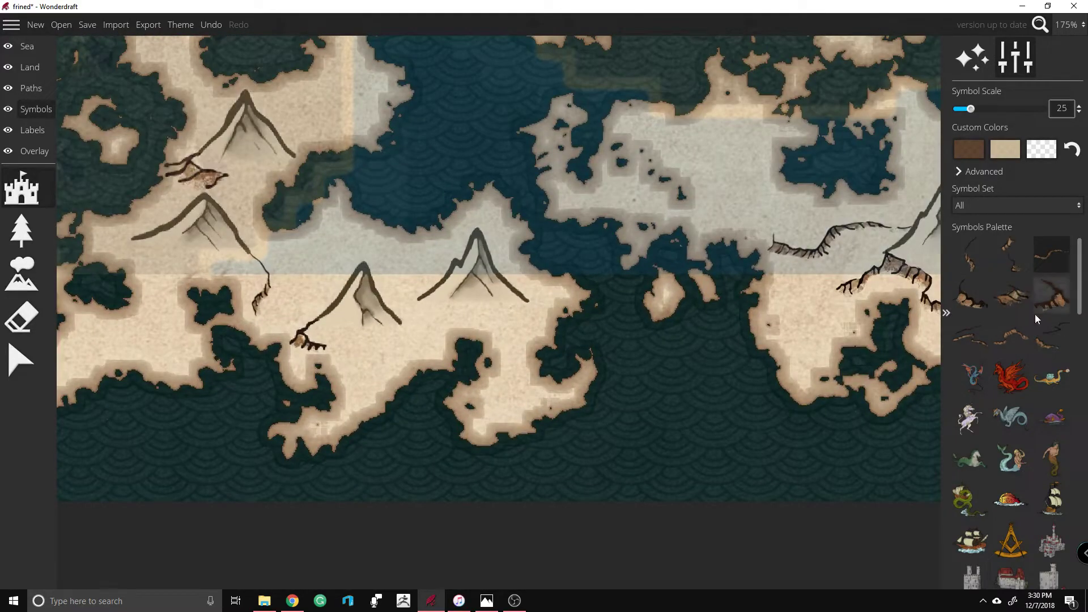
pyautogui.click(1007, 337)
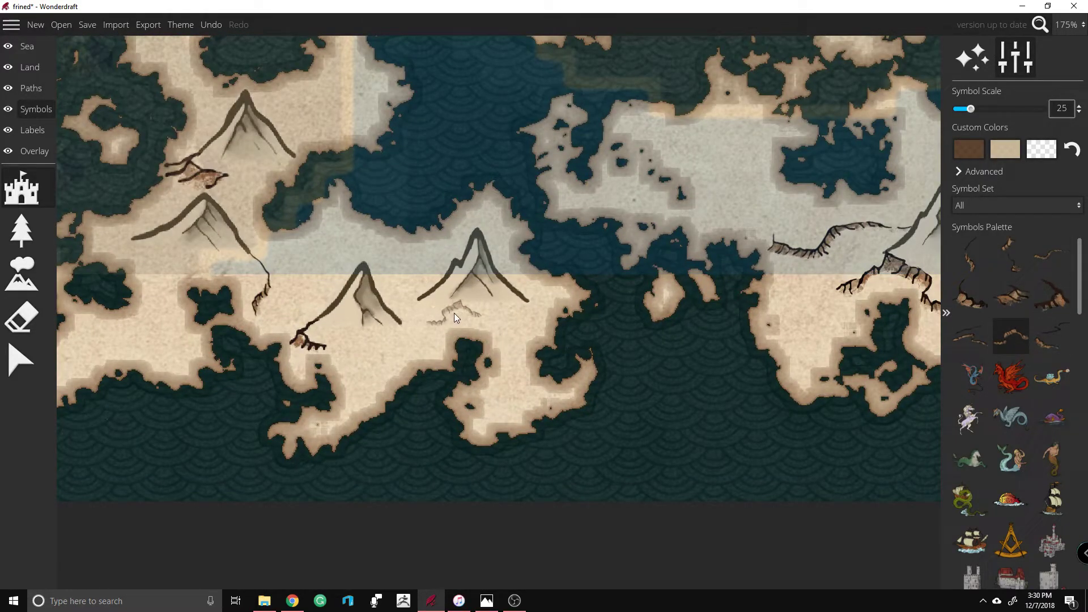
pyautogui.click(446, 309)
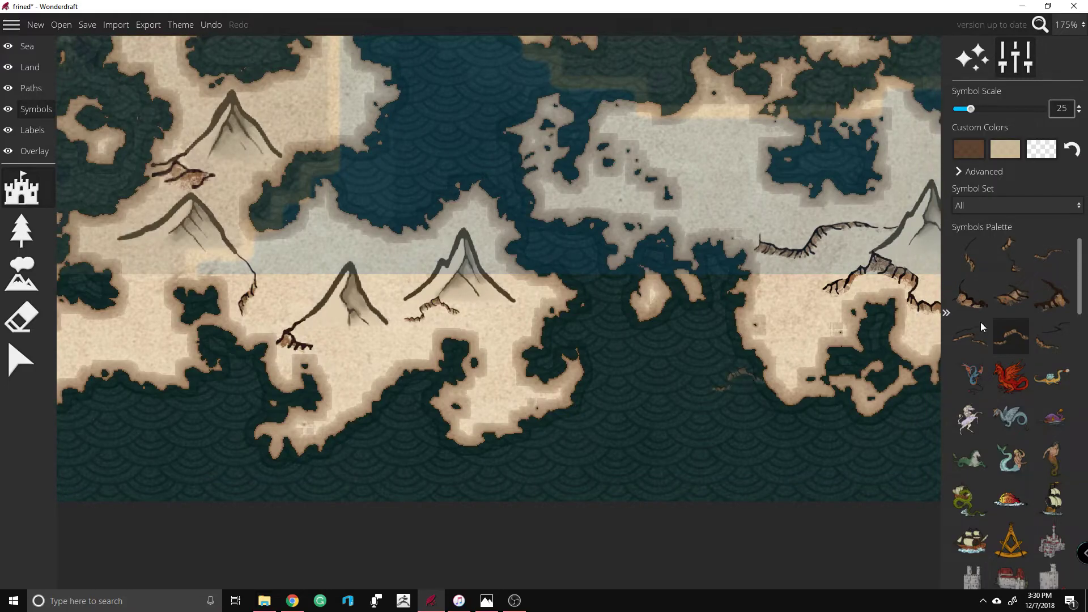
# Step: Add the long sloping cliff at the eastern foot and the jagged cliff at the western foot of the southwestern island's easternmost mountain
pyautogui.click(968, 345)
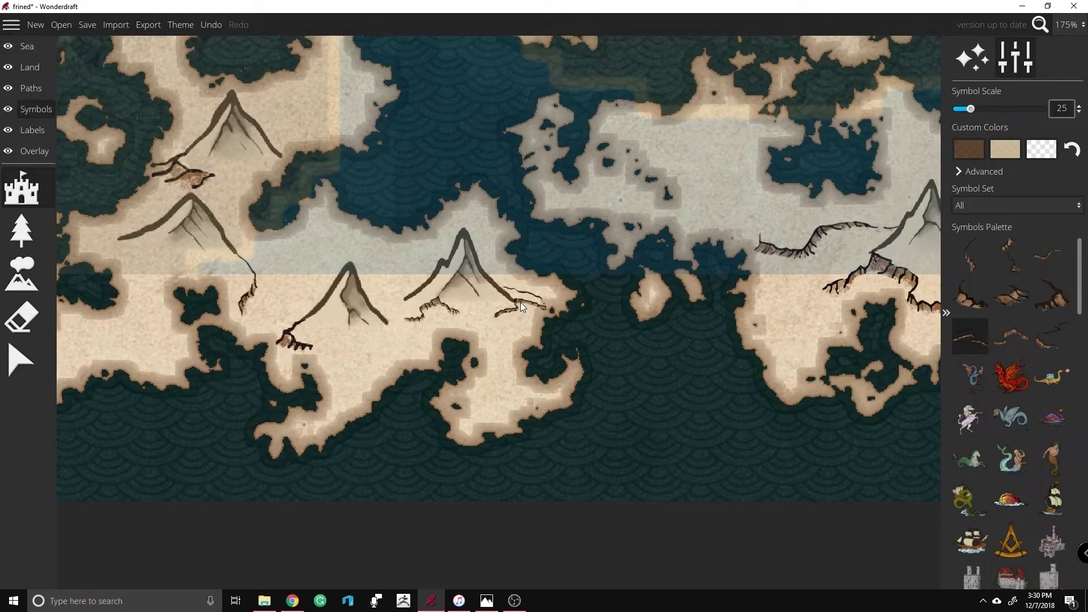
pyautogui.click(1051, 336)
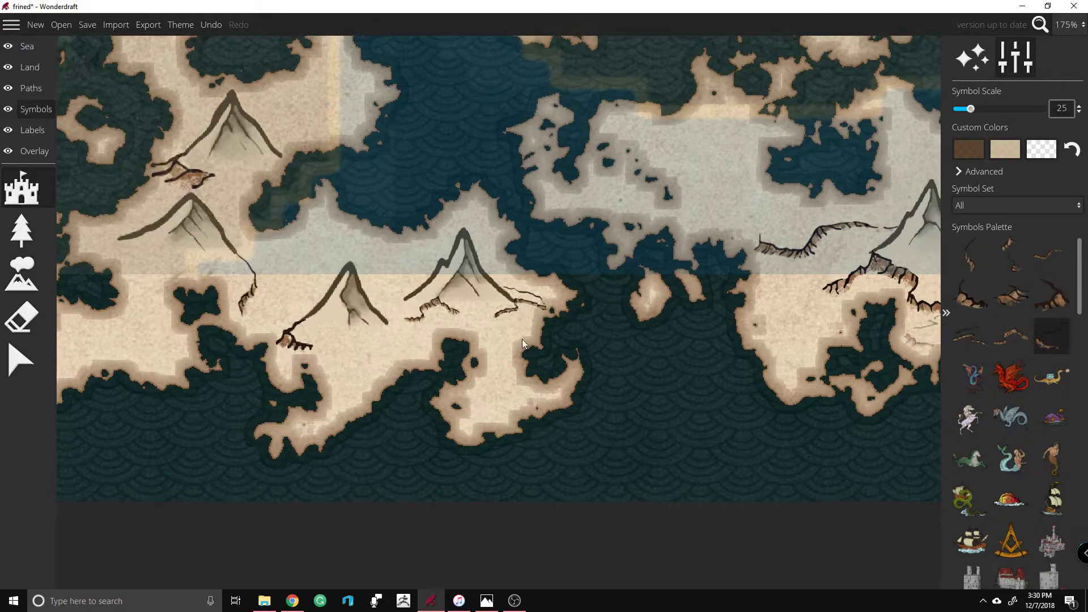
pyautogui.click(400, 287)
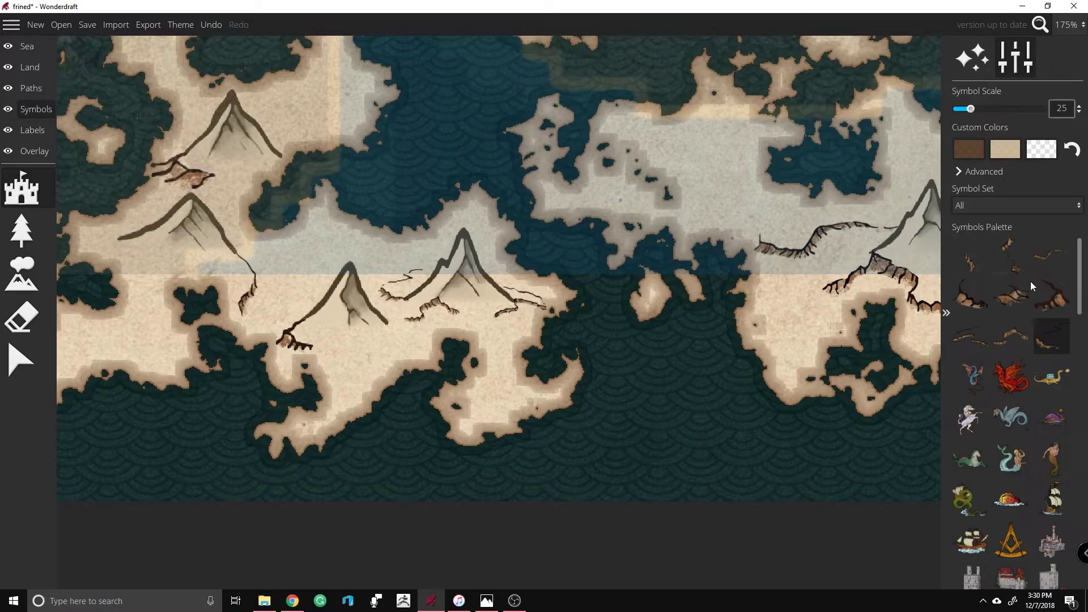
# Step: Below the southwestern island's south-central mountain, place the thin cliff ledge at symbol scale 25 and the short rocky cliff at scale 60
pyautogui.click(1051, 254)
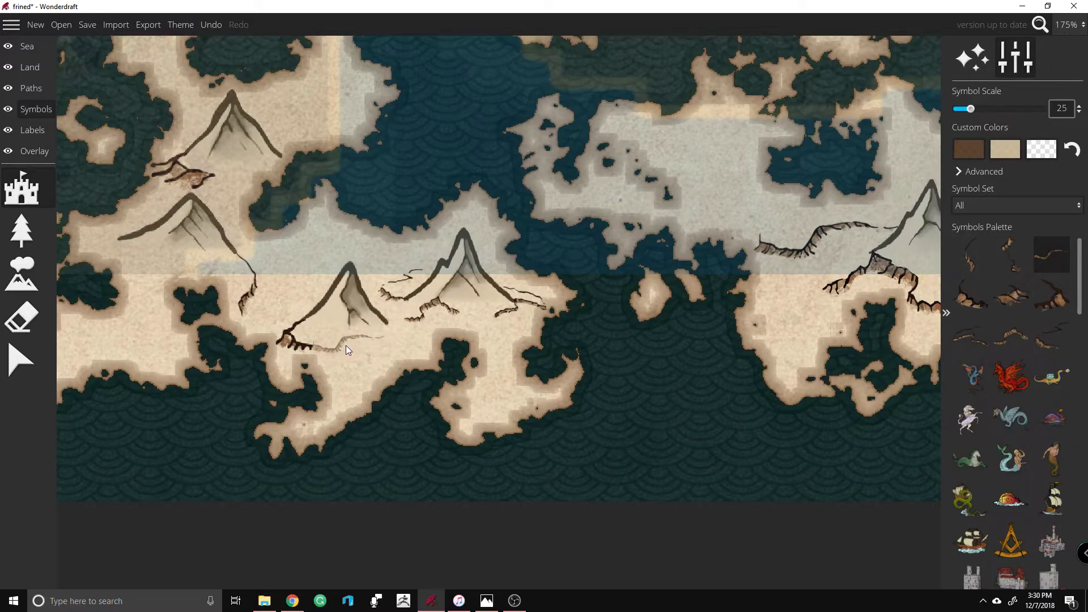
pyautogui.click(347, 352)
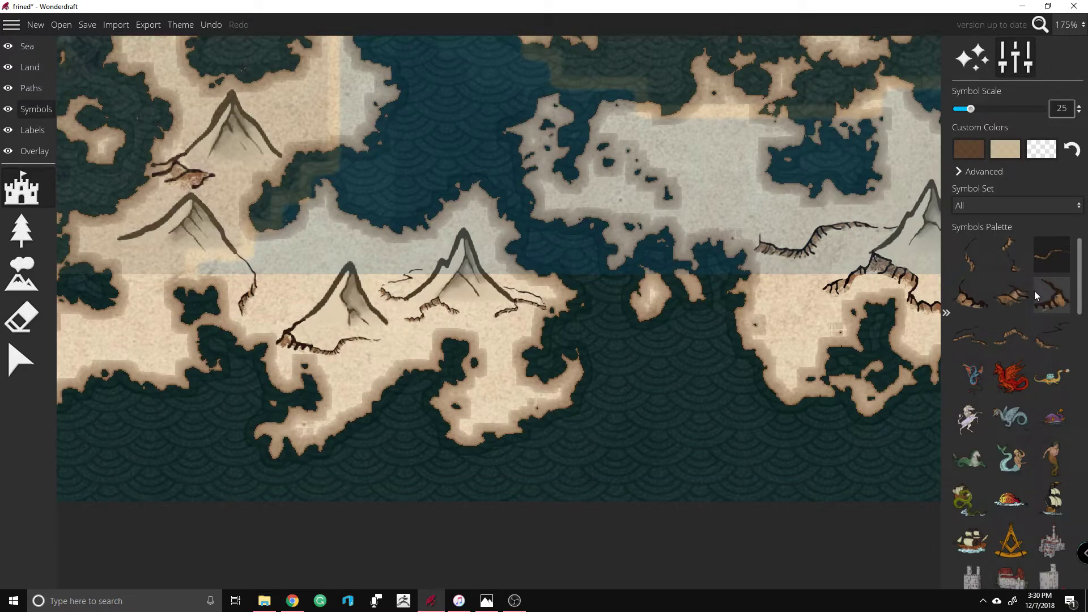
pyautogui.click(1011, 296)
pyautogui.keyDown('ctrl'); pyautogui.scroll(11, 340, 368); pyautogui.keyUp('ctrl')
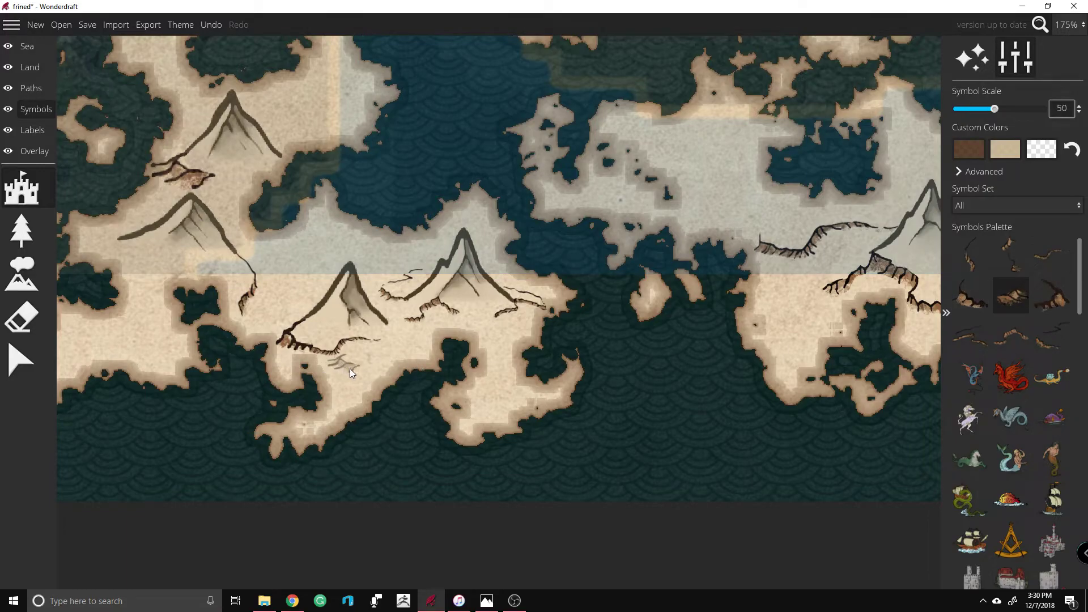
pyautogui.keyDown('ctrl'); pyautogui.scroll(-4, 341, 371); pyautogui.keyUp('ctrl')
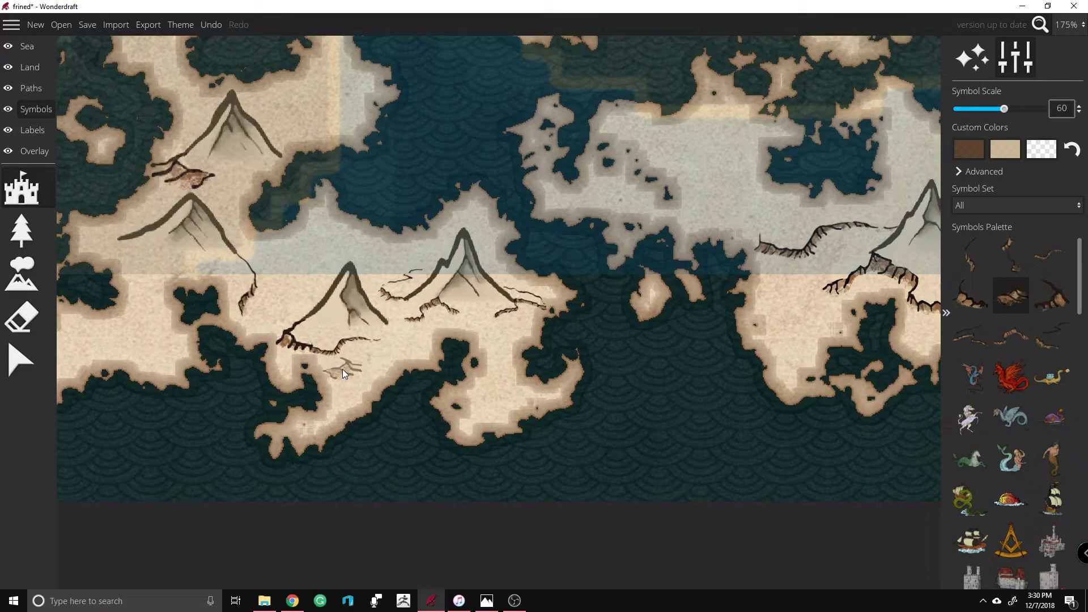
pyautogui.click(340, 369)
# Step: Set the trace image overlay's opacity to 0
pyautogui.scroll(-8, 731, 291)
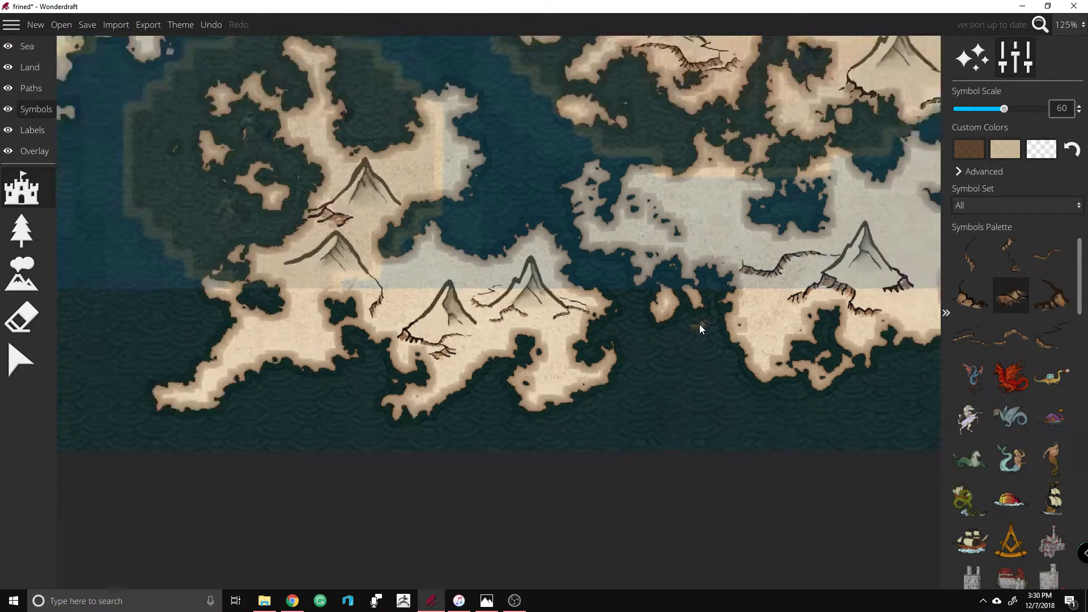
pyautogui.scroll(-1, 697, 332)
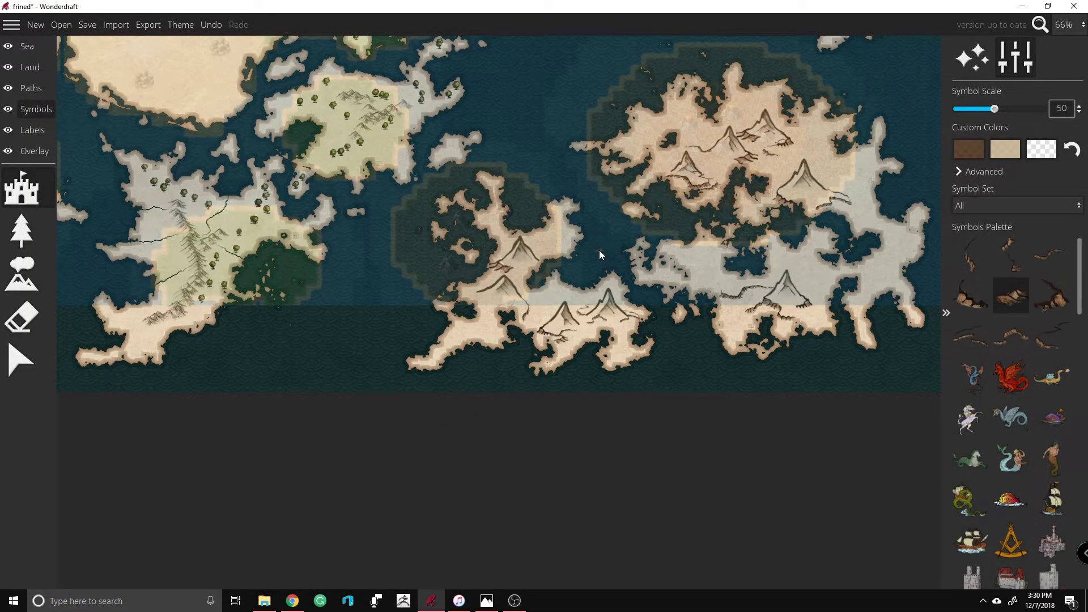
pyautogui.scroll(-4, 600, 249)
pyautogui.scroll(3, 683, 76)
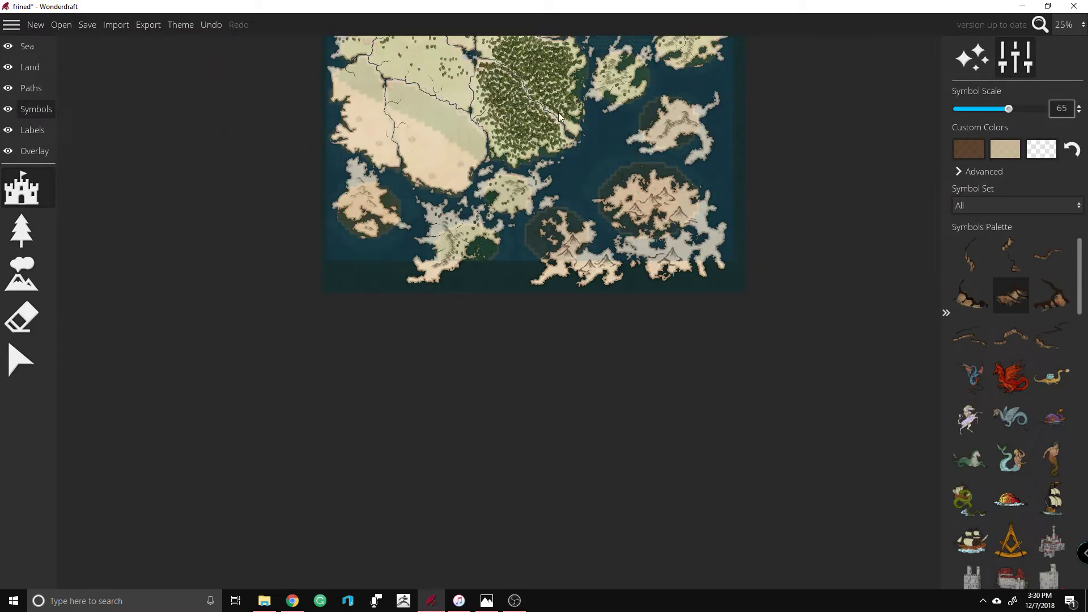
pyautogui.click(30, 156)
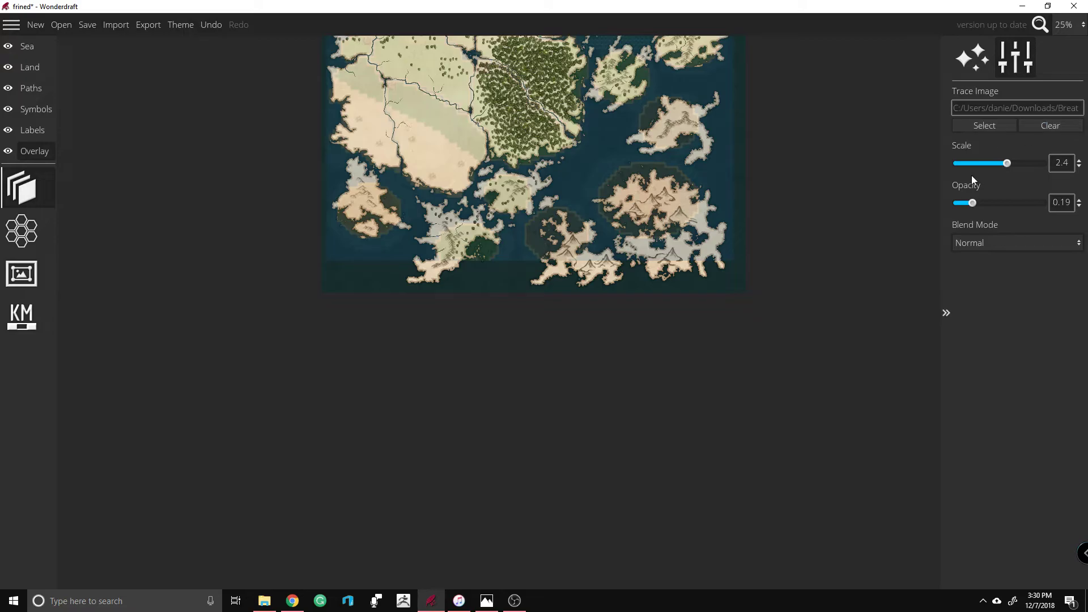
pyautogui.moveTo(973, 208); pyautogui.dragTo(855, 212)
pyautogui.scroll(1, 827, 210)
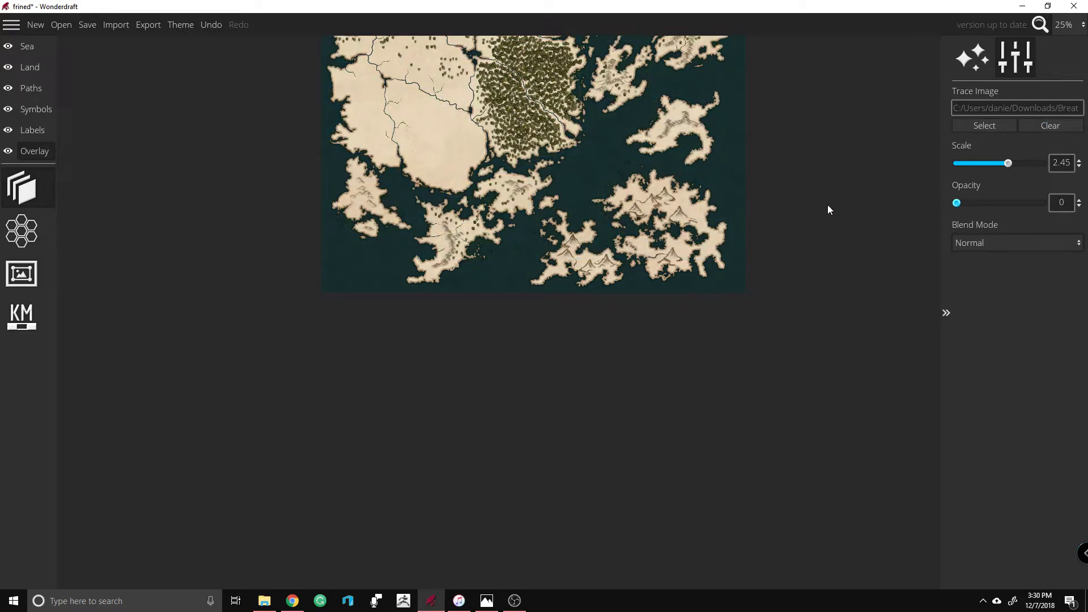
pyautogui.scroll(2, 827, 206)
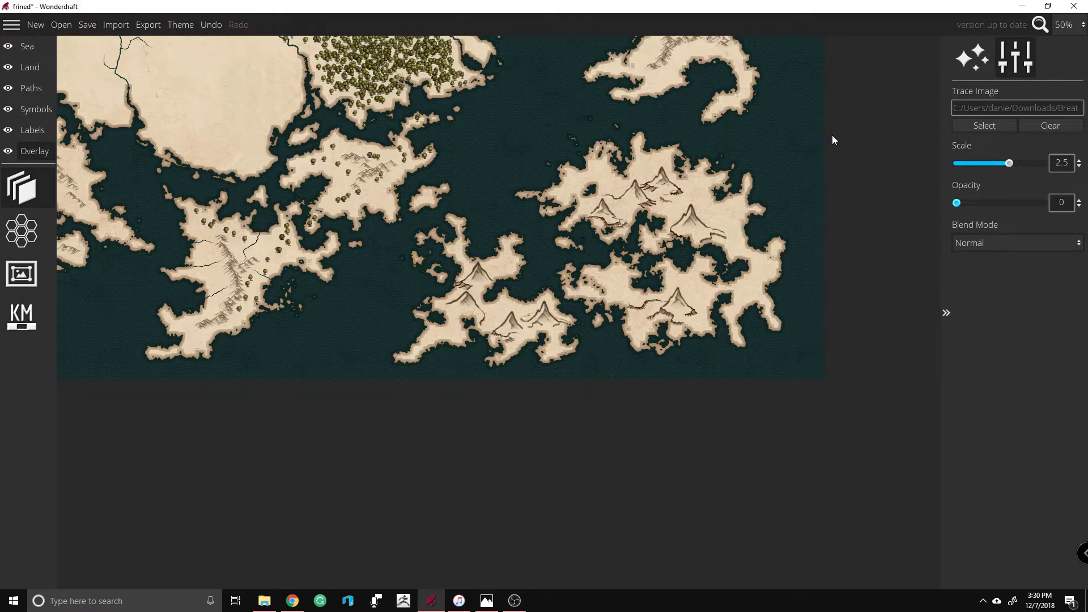
# Step: Examine the whole map without the trace image, from the southeastern islands to the northern mountains
pyautogui.scroll(-2, 832, 135)
pyautogui.scroll(-1, 630, 373)
pyautogui.scroll(-1, 691, 121)
pyautogui.scroll(3, 655, 114)
pyautogui.scroll(-1, 653, 113)
pyautogui.scroll(1, 570, 344)
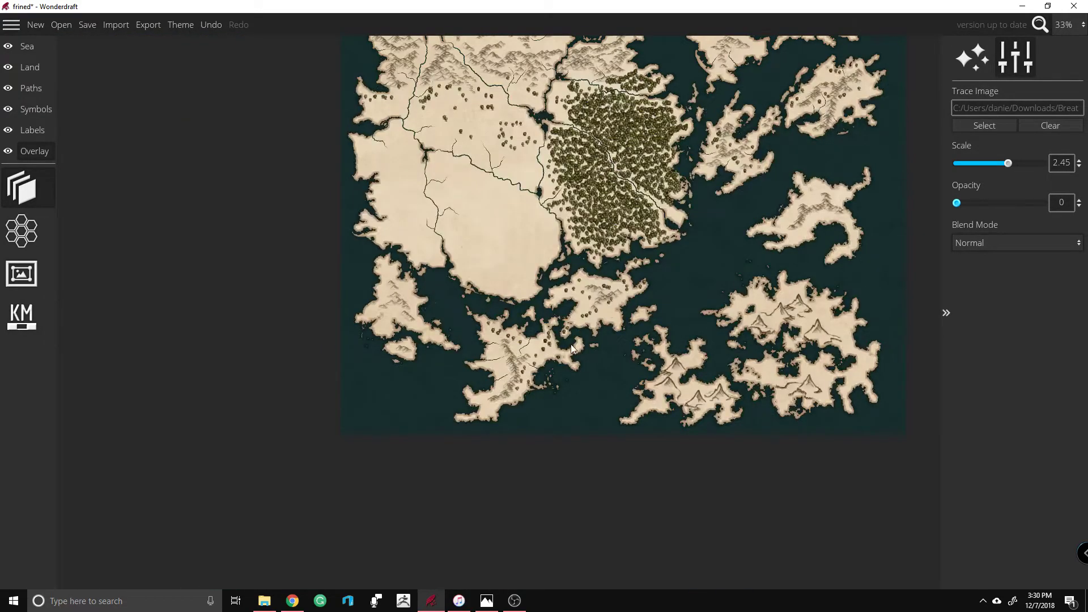
pyautogui.scroll(-1, 593, 214)
pyautogui.scroll(2, 712, 56)
pyautogui.scroll(-1, 535, 173)
pyautogui.scroll(-2, 535, 173)
pyautogui.scroll(1, 427, 375)
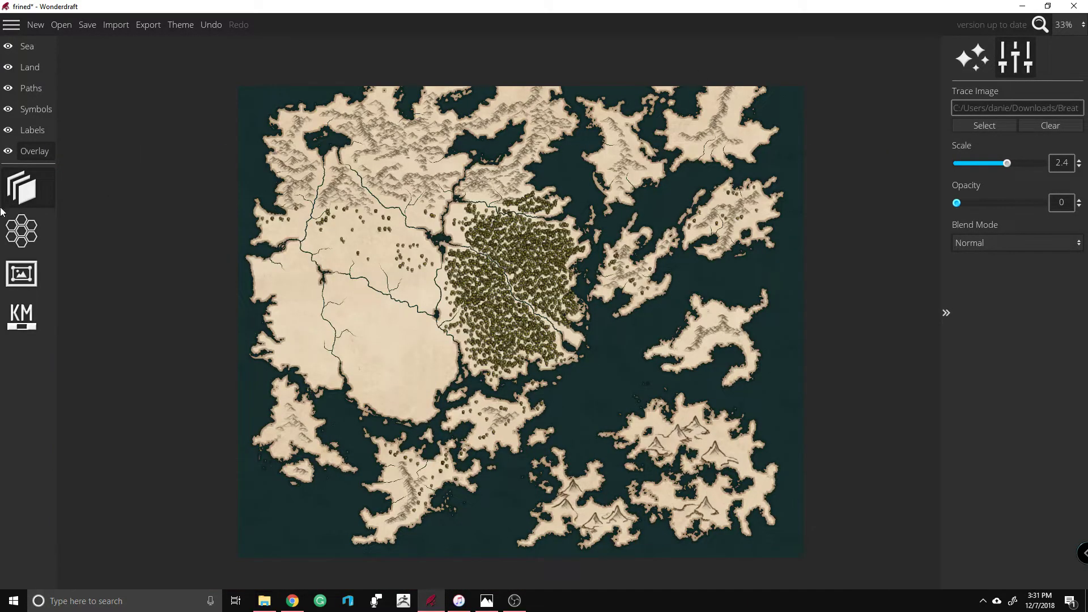
# Step: Raise the trace image's opacity to 0.26 to compare it with the map, and return it to 0
pyautogui.moveTo(959, 205); pyautogui.dragTo(981, 205)
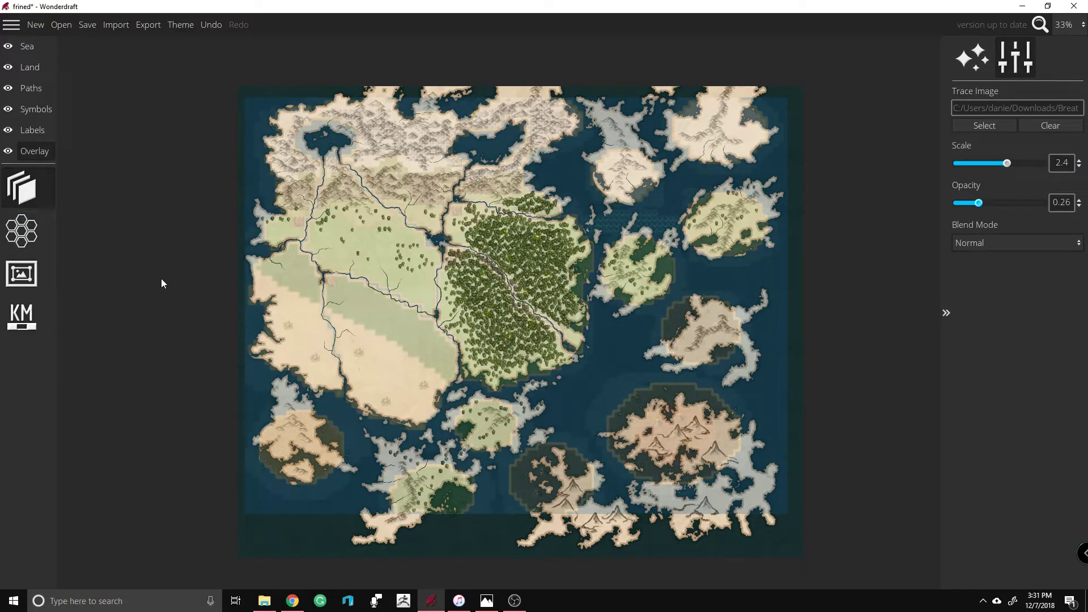
pyautogui.click(25, 68)
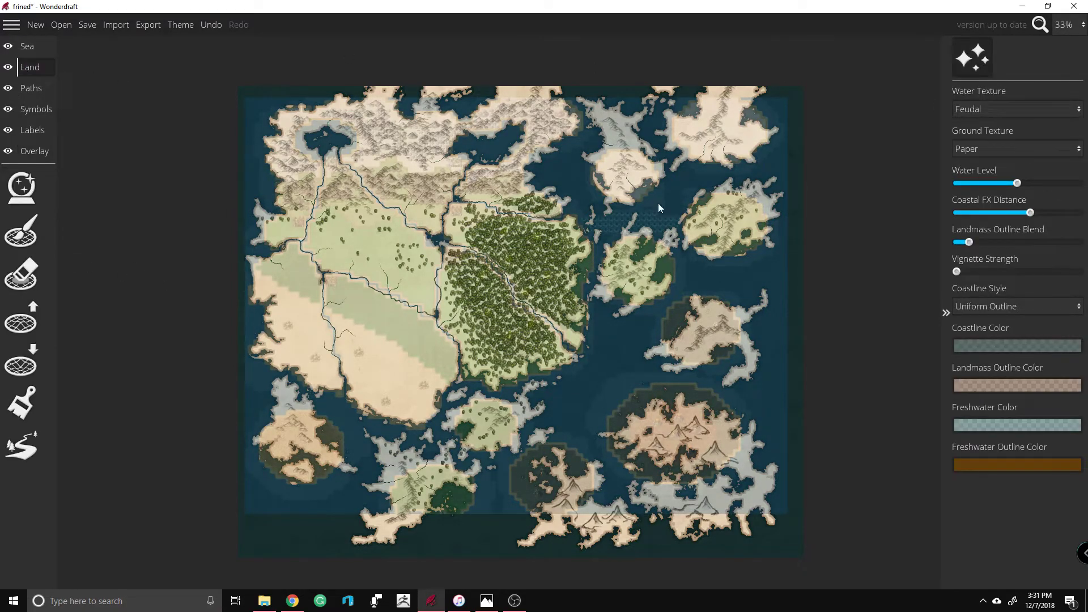
pyautogui.click(21, 420)
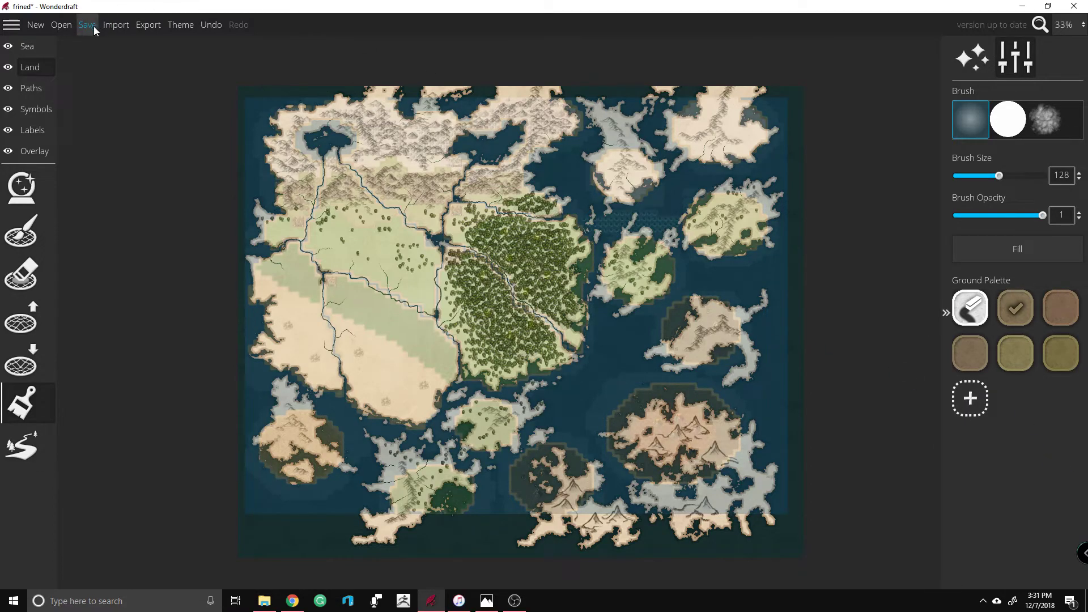
pyautogui.click(56, 152)
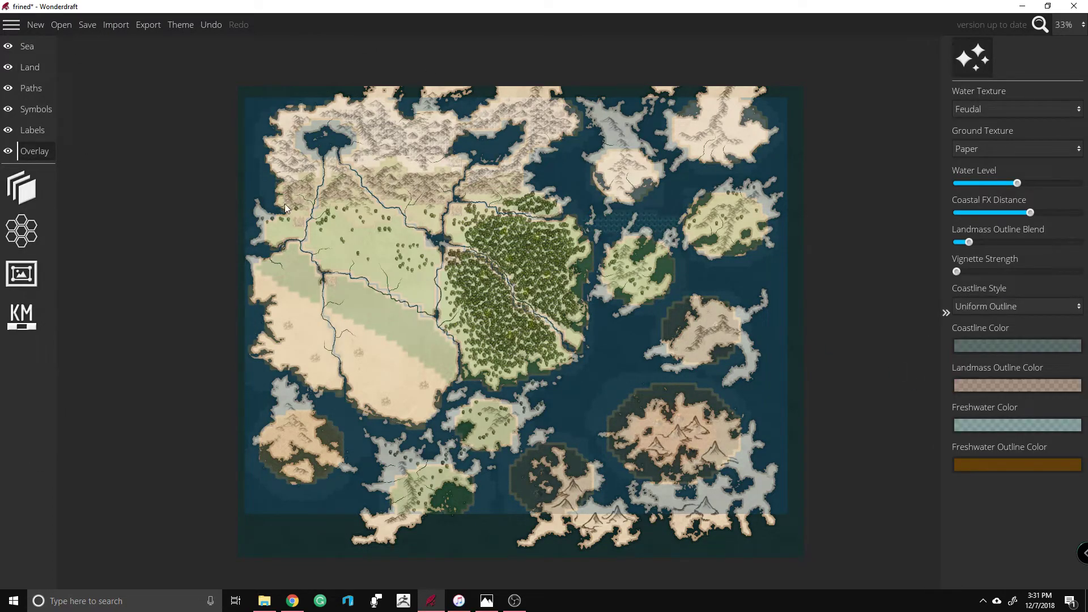
pyautogui.click(26, 200)
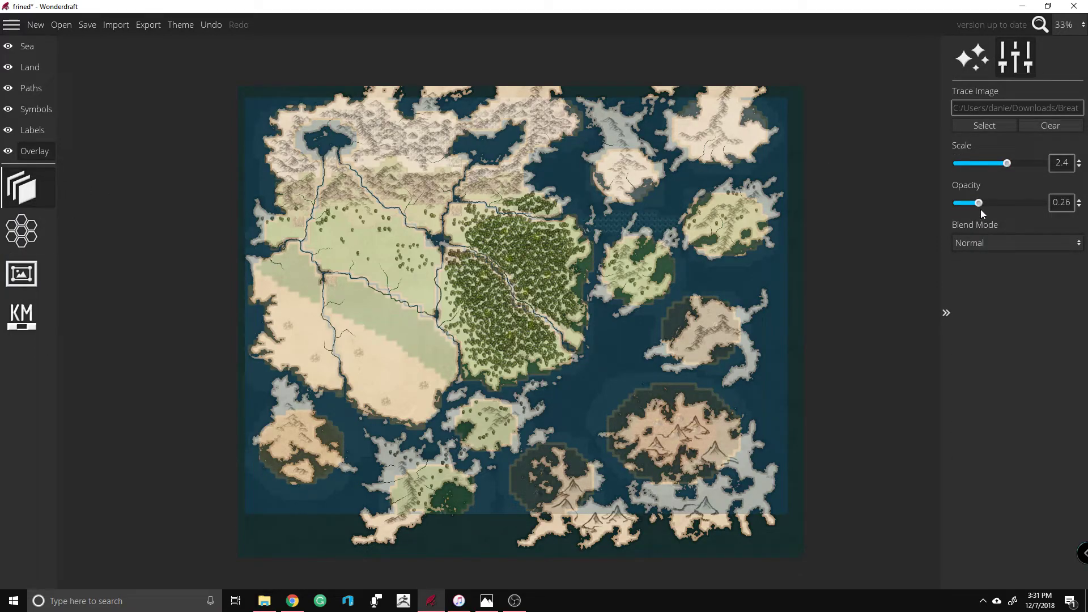
pyautogui.moveTo(979, 204); pyautogui.dragTo(955, 204)
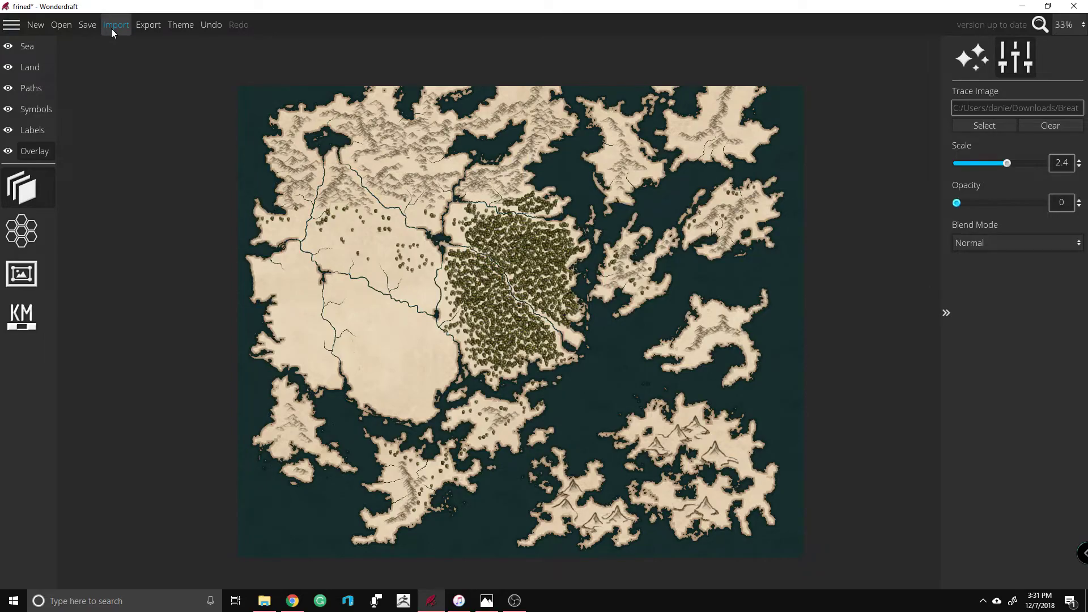
# Step: Open the map themes, apply the Feudal theme with every filter enabled, and move the dialog clear of the map
pyautogui.click(181, 27)
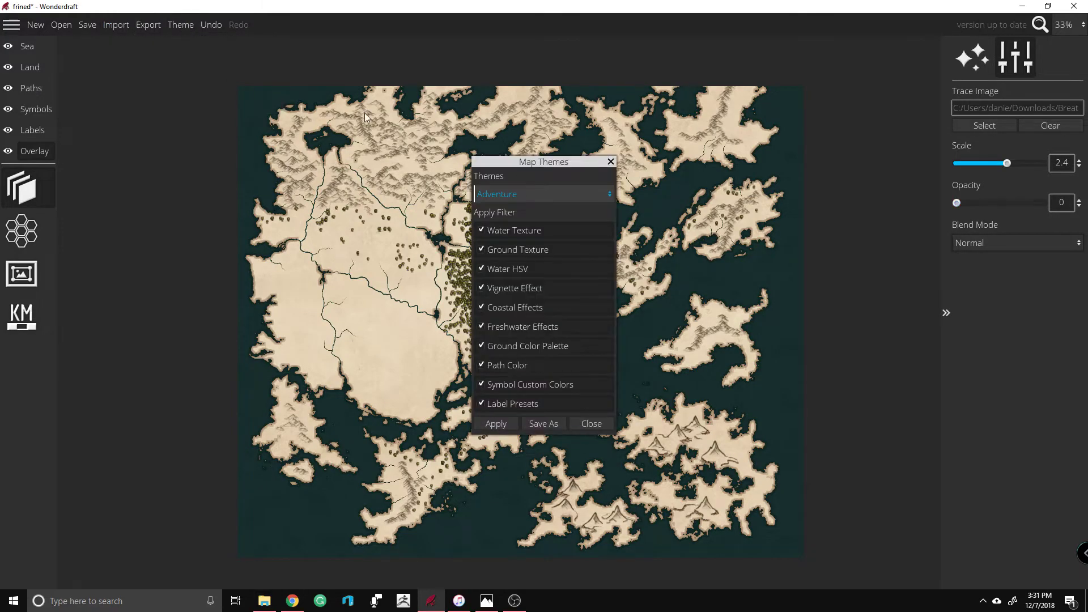
pyautogui.click(518, 195)
pyautogui.click(553, 256)
pyautogui.click(511, 423)
pyautogui.moveTo(541, 162); pyautogui.dragTo(158, 91)
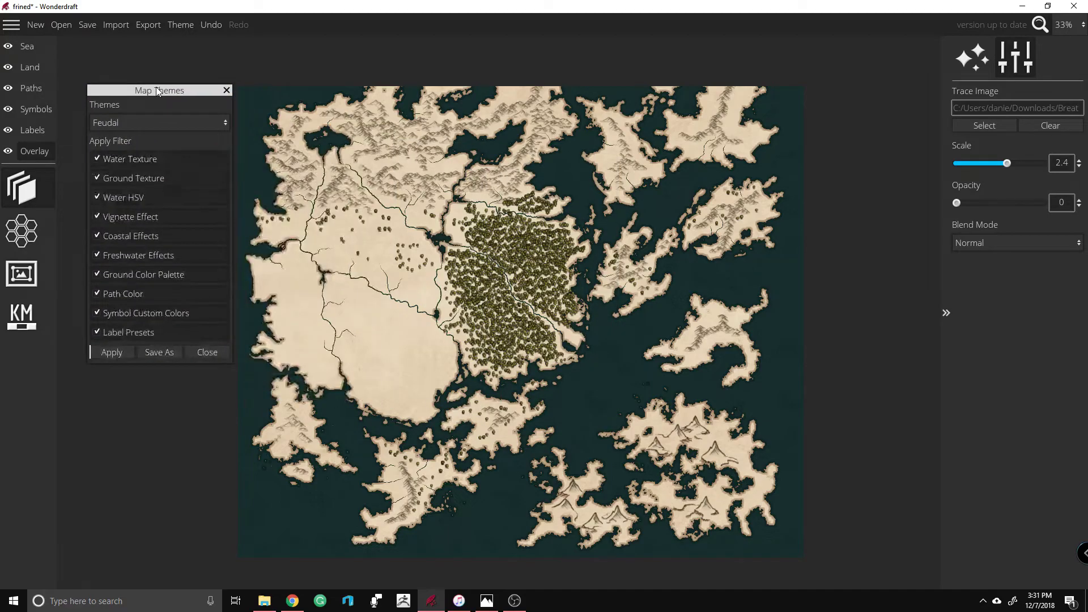
# Step: Try the Eastward theme and the Pastel theme on the map with every filter enabled
pyautogui.click(141, 121)
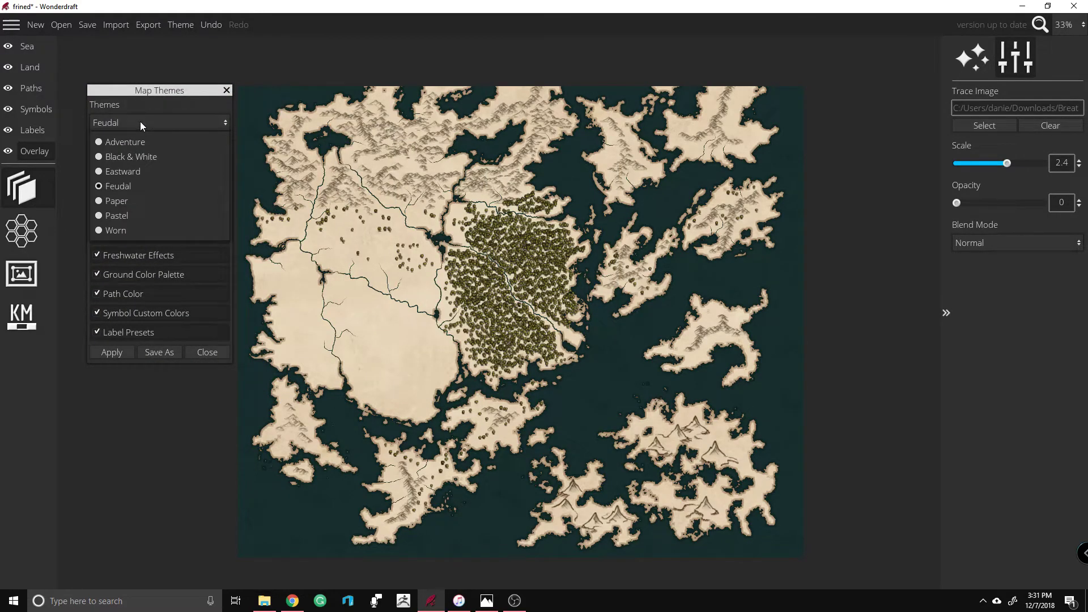
pyautogui.click(136, 171)
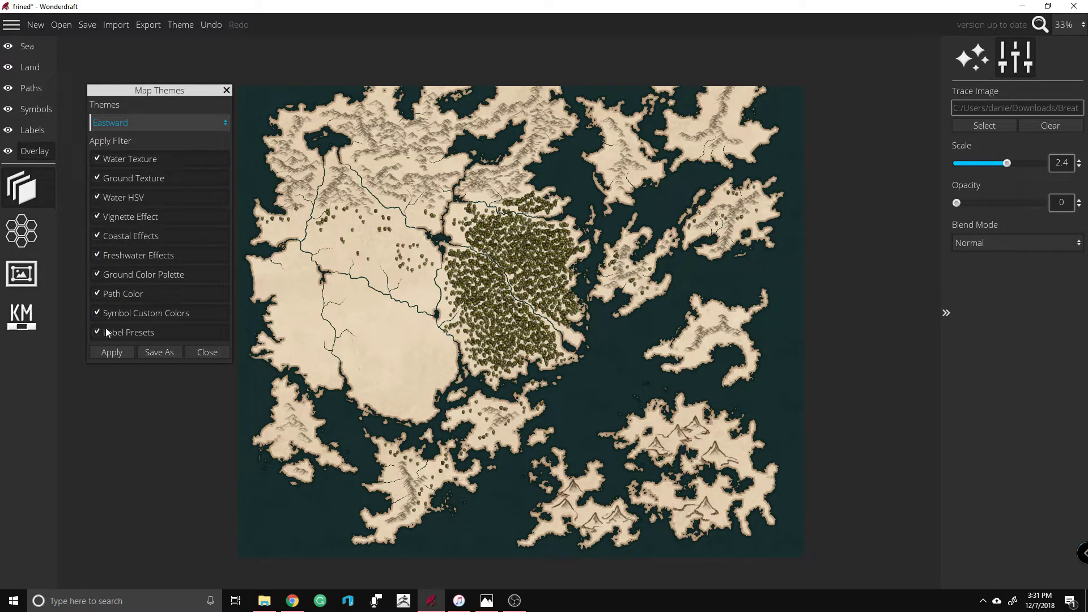
pyautogui.click(105, 361)
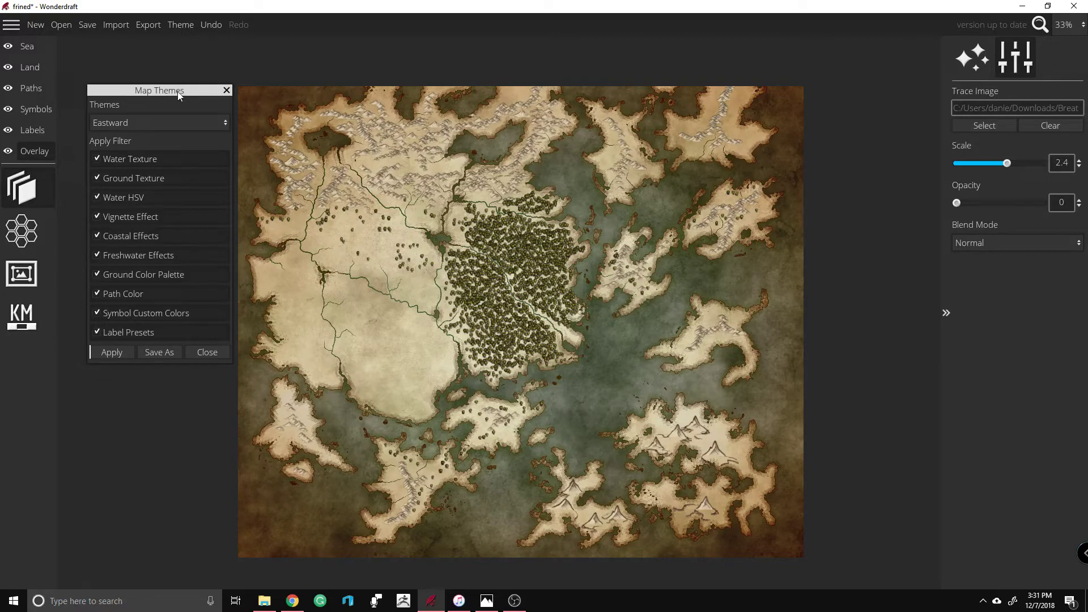
pyautogui.click(175, 119)
pyautogui.click(147, 215)
pyautogui.click(100, 352)
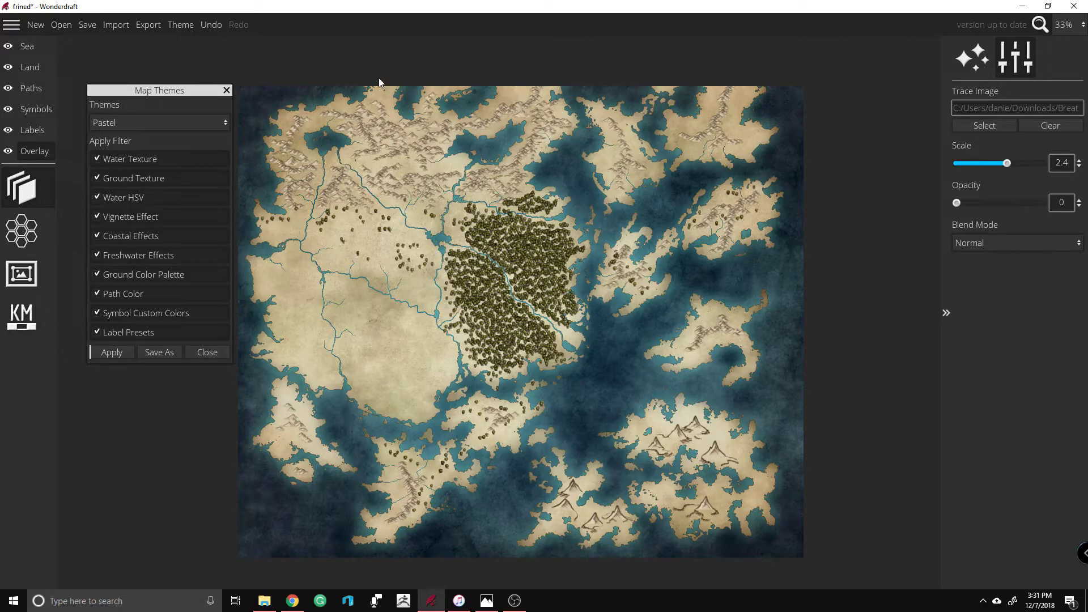
# Step: Try the Adventure theme and the Worn theme on the map with every filter enabled
pyautogui.click(186, 122)
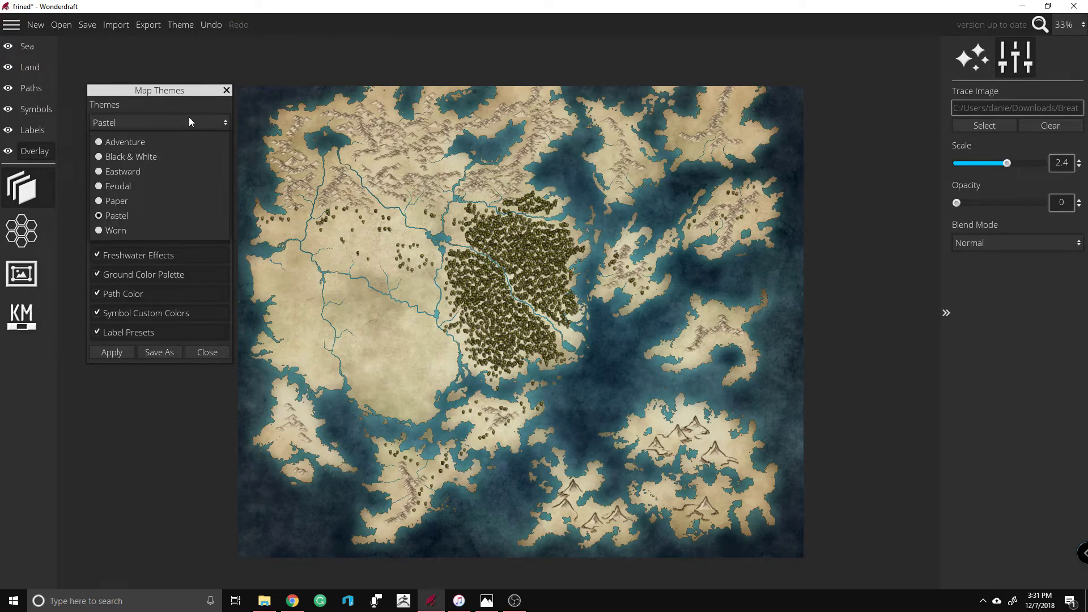
pyautogui.click(162, 140)
pyautogui.click(107, 352)
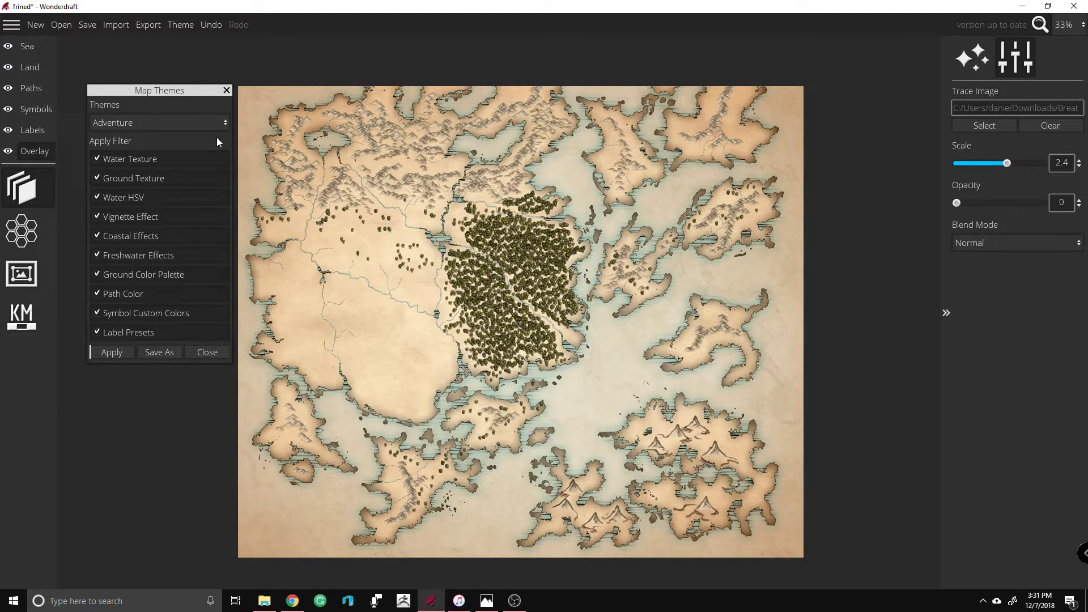
pyautogui.click(216, 124)
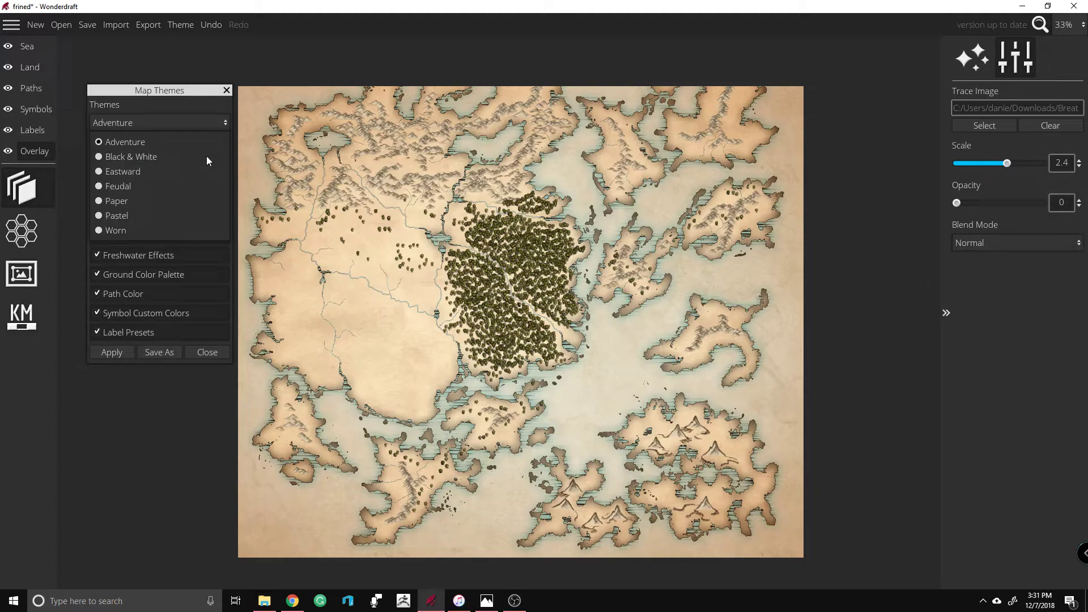
pyautogui.click(163, 233)
pyautogui.click(105, 352)
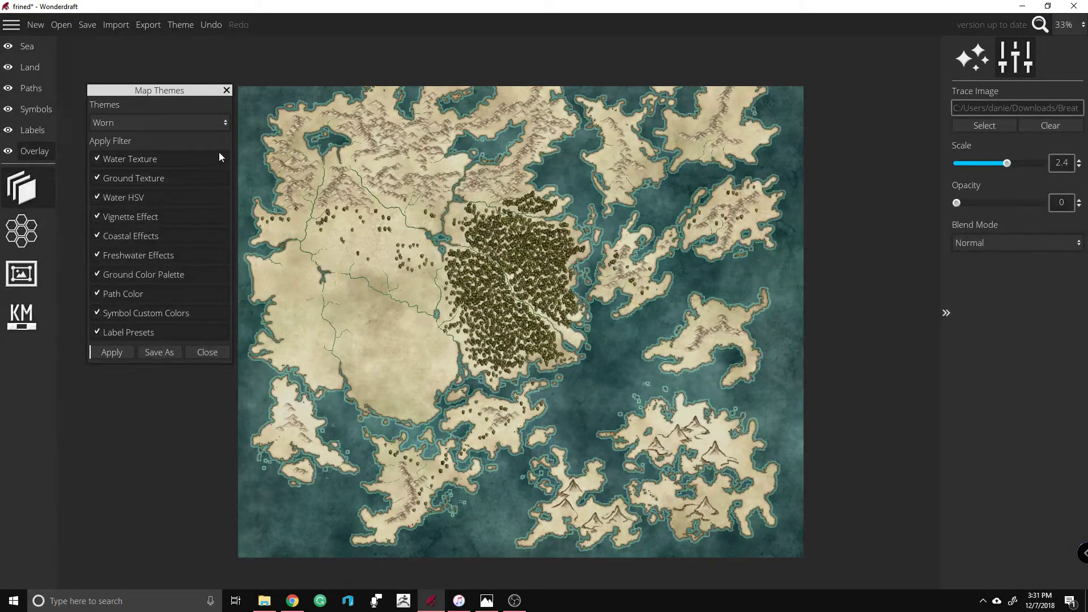
# Step: Apply the Pastel theme to the map again and close the theme settings
pyautogui.click(210, 124)
pyautogui.click(168, 216)
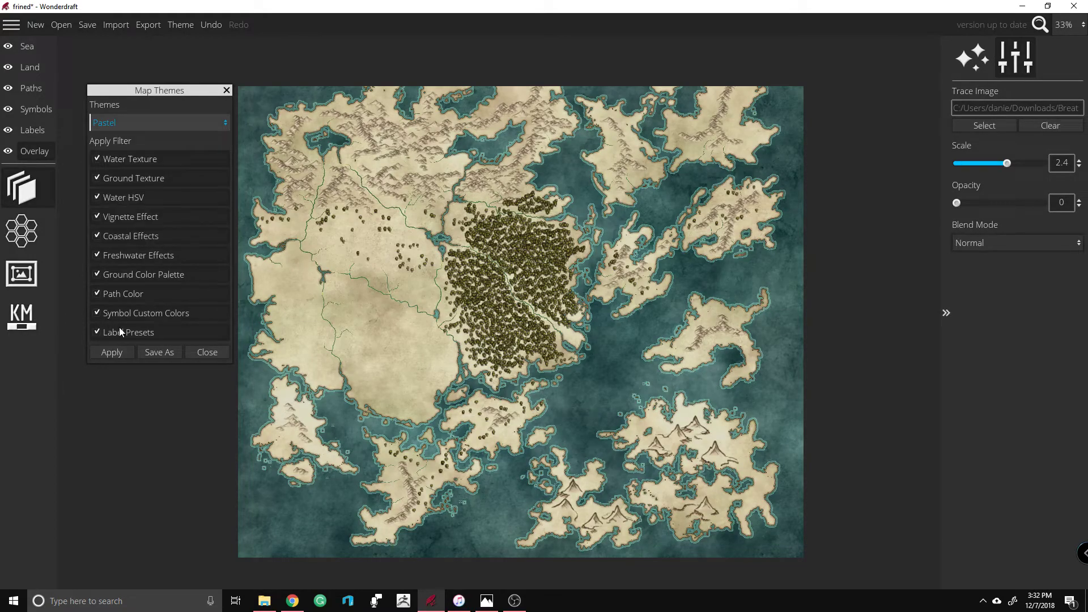
pyautogui.click(112, 352)
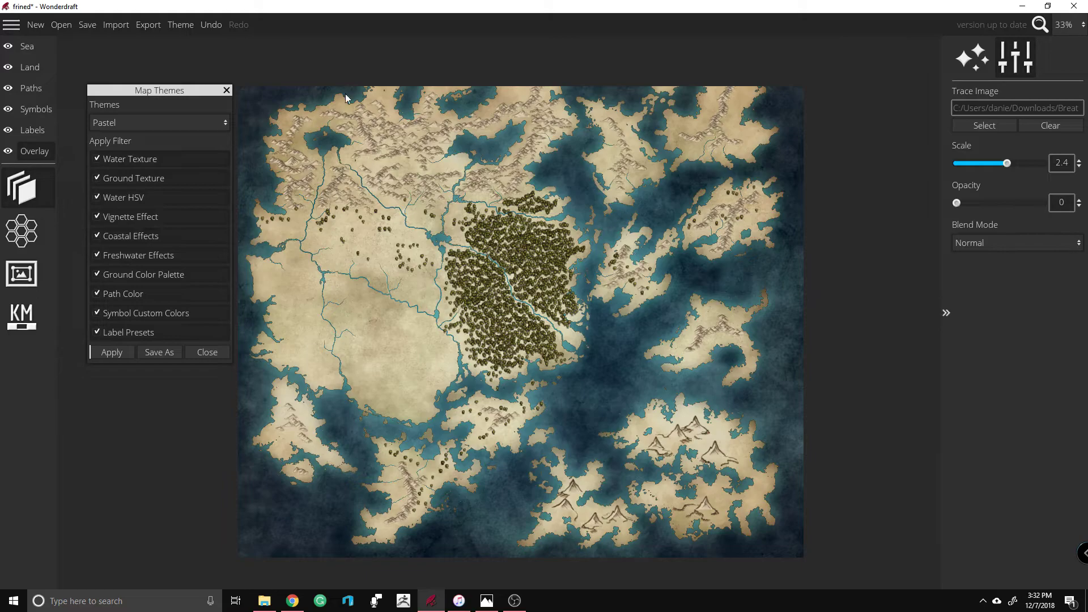
pyautogui.click(227, 90)
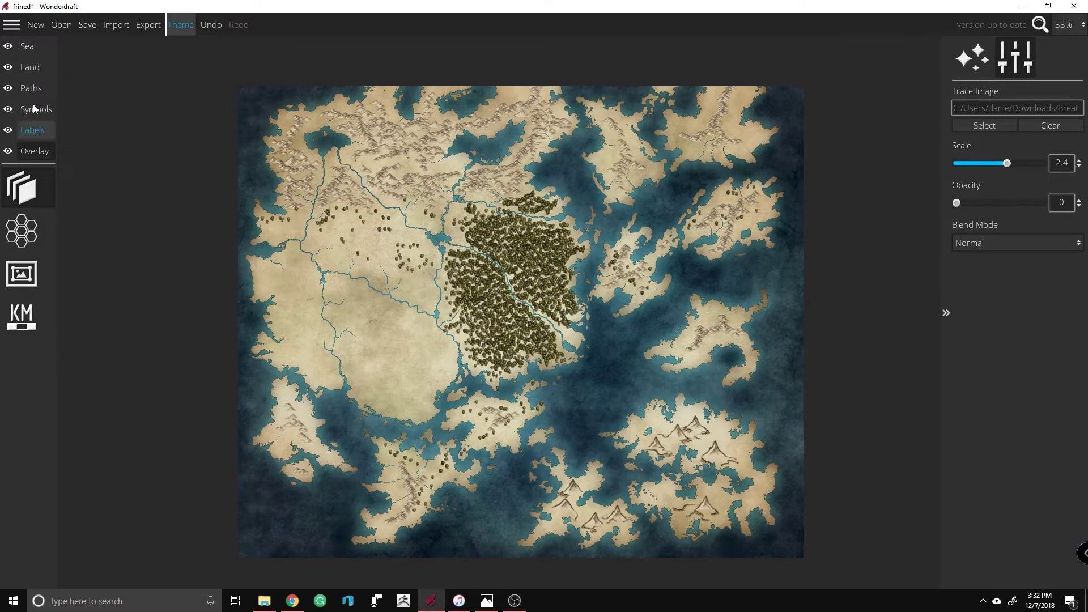
# Step: Erase all the pointed mountains and cliff symbols from the southeastern islands with the symbol eraser at size 2
pyautogui.click(36, 109)
pyautogui.click(33, 324)
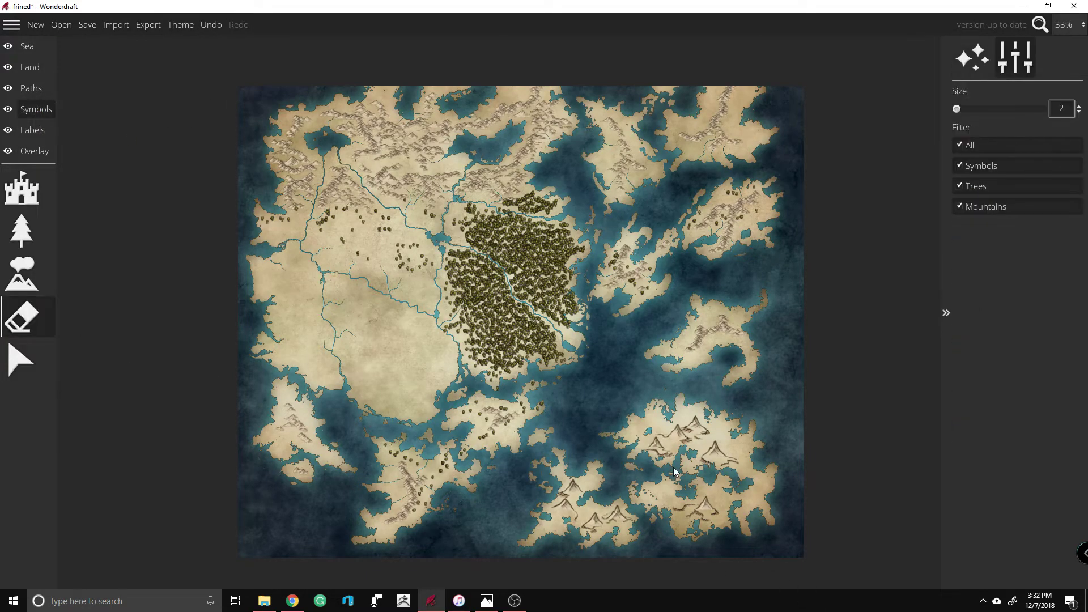
pyautogui.moveTo(687, 432)
pyautogui.mouseDown()
pyautogui.moveTo(718, 446)
pyautogui.moveTo(697, 456)
pyautogui.moveTo(722, 453)
pyautogui.moveTo(726, 434)
pyautogui.moveTo(659, 452)
pyautogui.mouseUp()
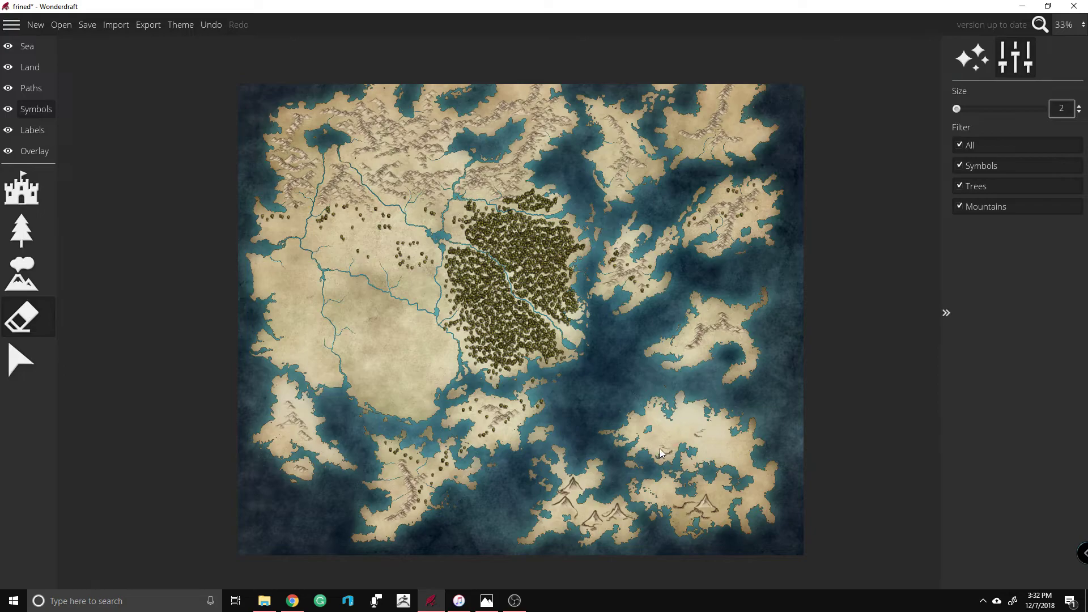
pyautogui.moveTo(696, 442); pyautogui.dragTo(698, 441)
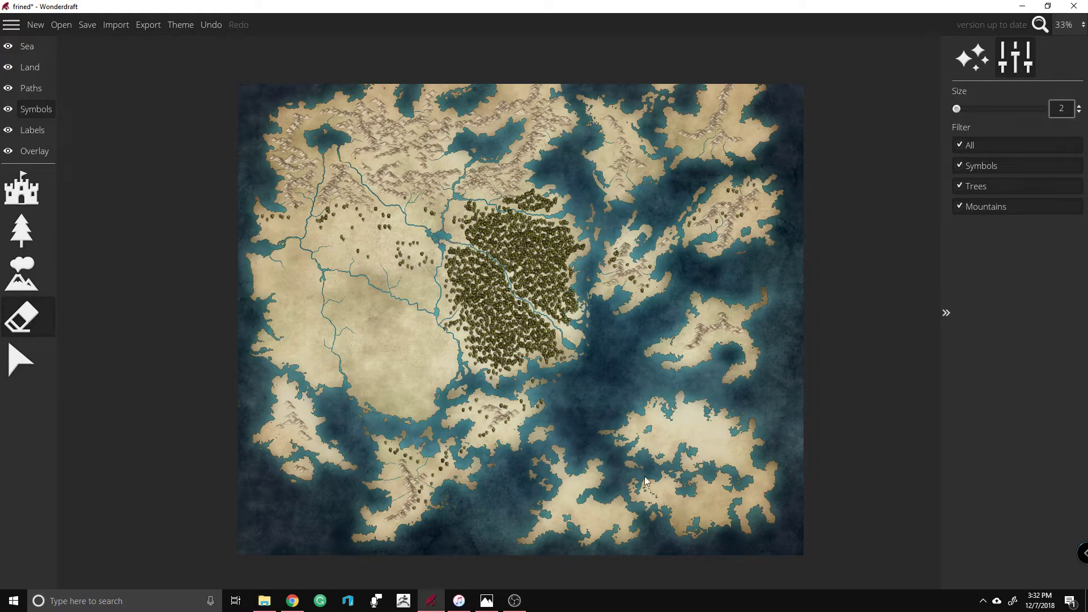
# Step: Activate the mountain symbol tool for the cleared southeastern islands
pyautogui.scroll(10, 736, 462)
pyautogui.scroll(6, 739, 465)
pyautogui.scroll(-9, 532, 298)
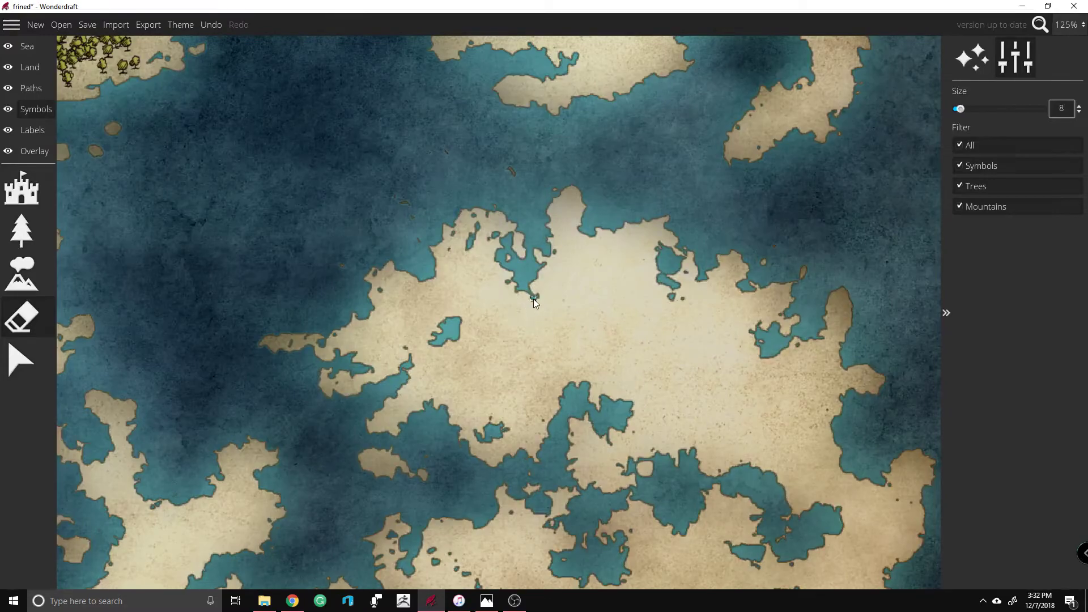
pyautogui.scroll(-2, 532, 298)
pyautogui.scroll(1, 662, 481)
pyautogui.scroll(-2, 663, 481)
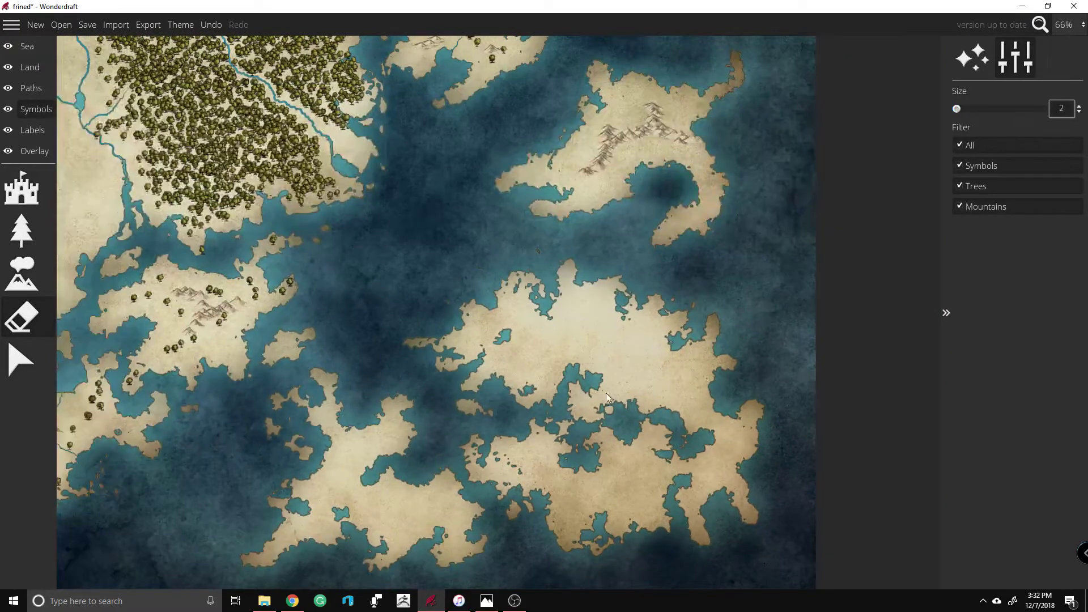
pyautogui.hscroll(-2, 416, 277)
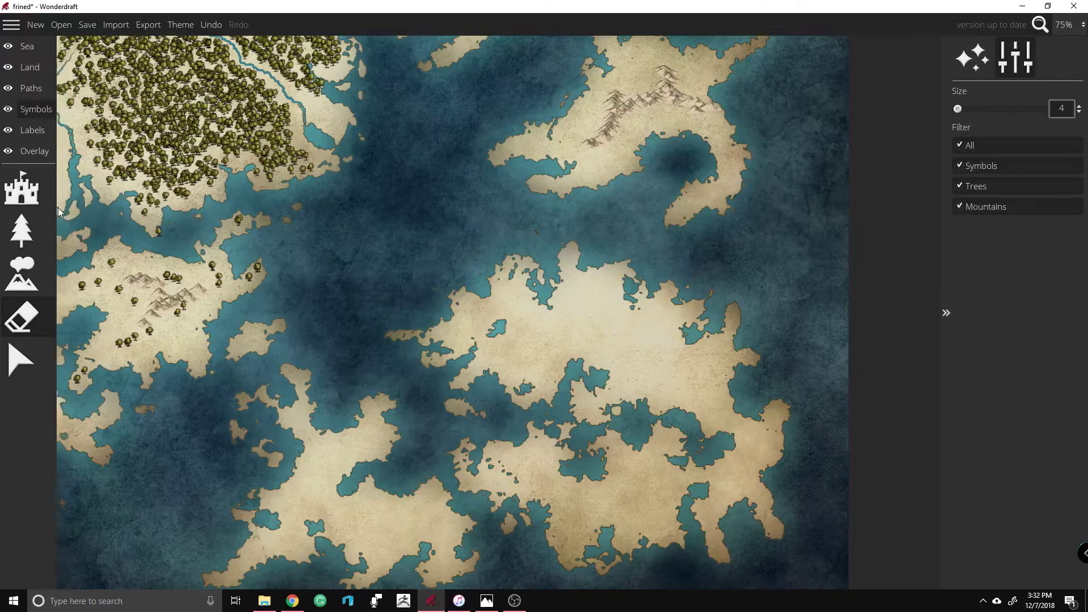
pyautogui.click(22, 189)
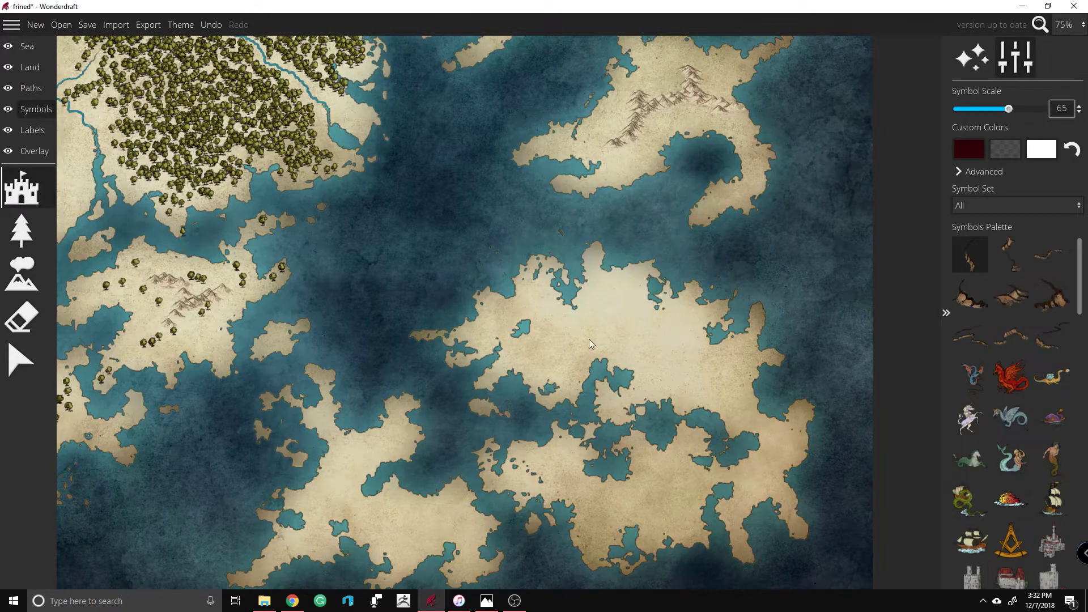
pyautogui.click(22, 274)
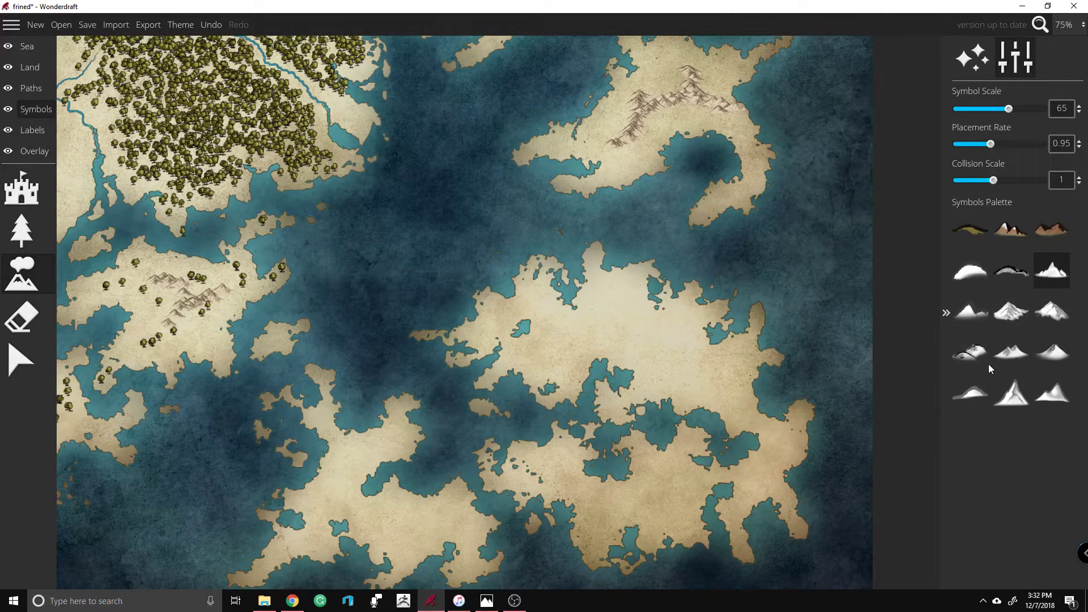
# Step: Try the plain single-peak mountain symbol at scale 80 on the larger southeastern landmass
pyautogui.click(1016, 351)
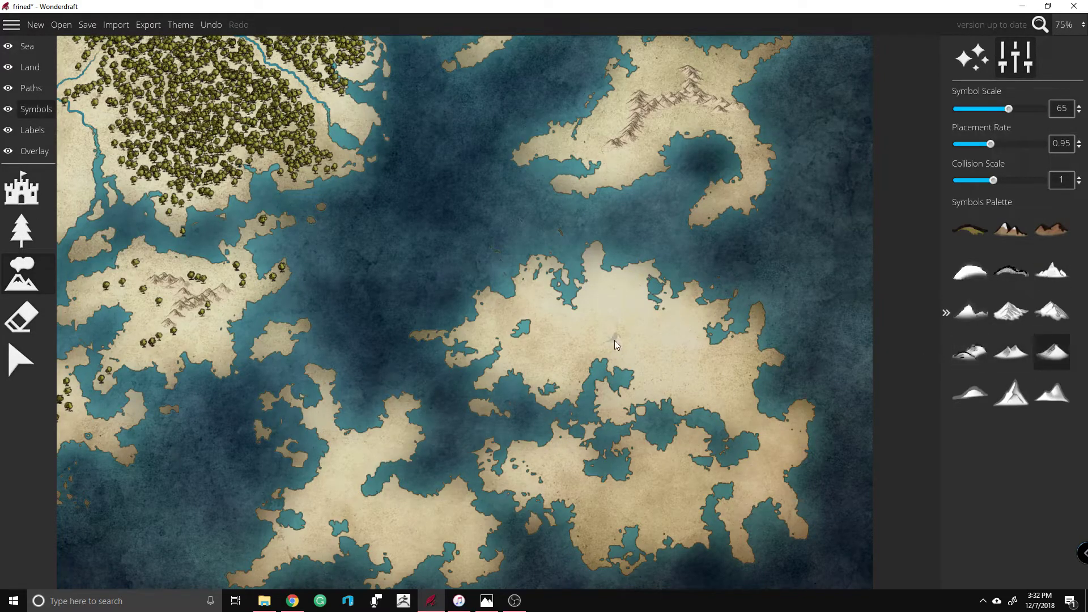
pyautogui.moveTo(1008, 108); pyautogui.dragTo(1024, 108)
pyautogui.click(1052, 393)
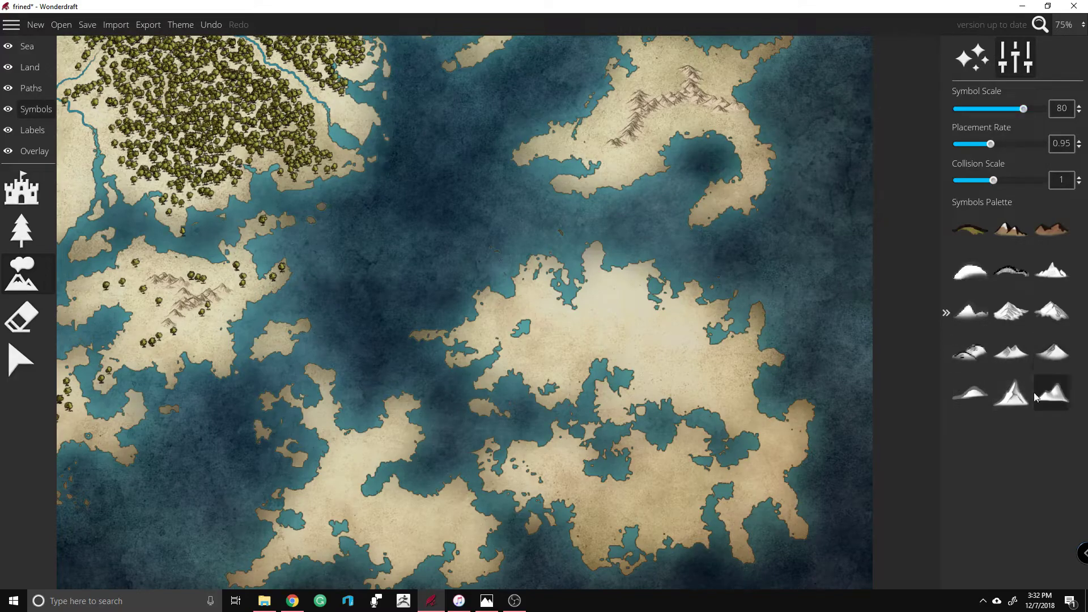
pyautogui.click(1052, 353)
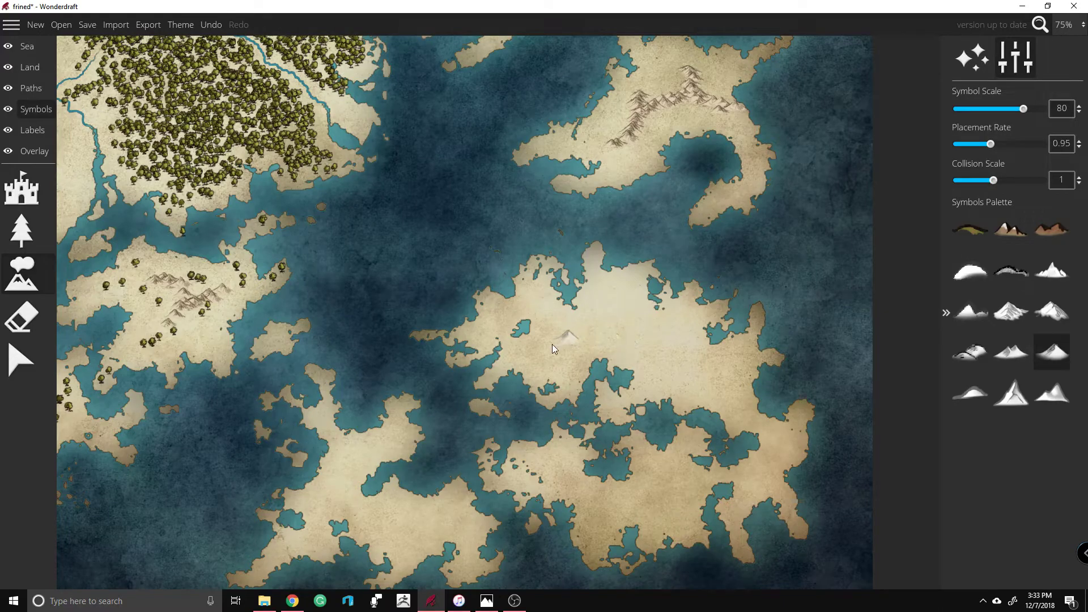
pyautogui.hotkey('ctrl', 'z')
# Step: Switch to the broad multi-ridged mountain symbol and try it at scale 45 on the northern part of the southeastern landmass
pyautogui.click(1052, 312)
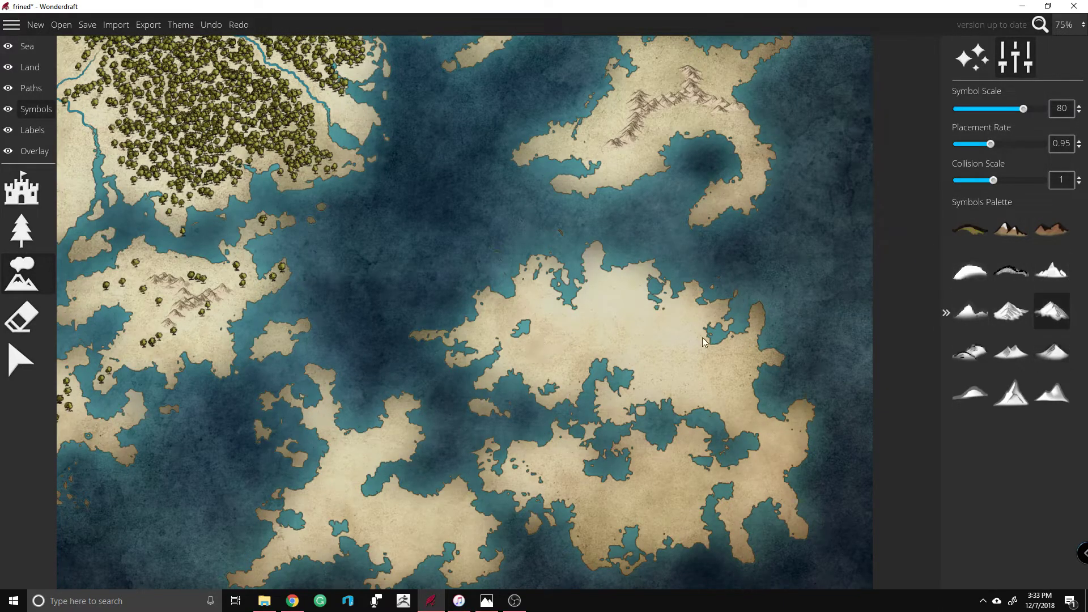
pyautogui.click(1011, 311)
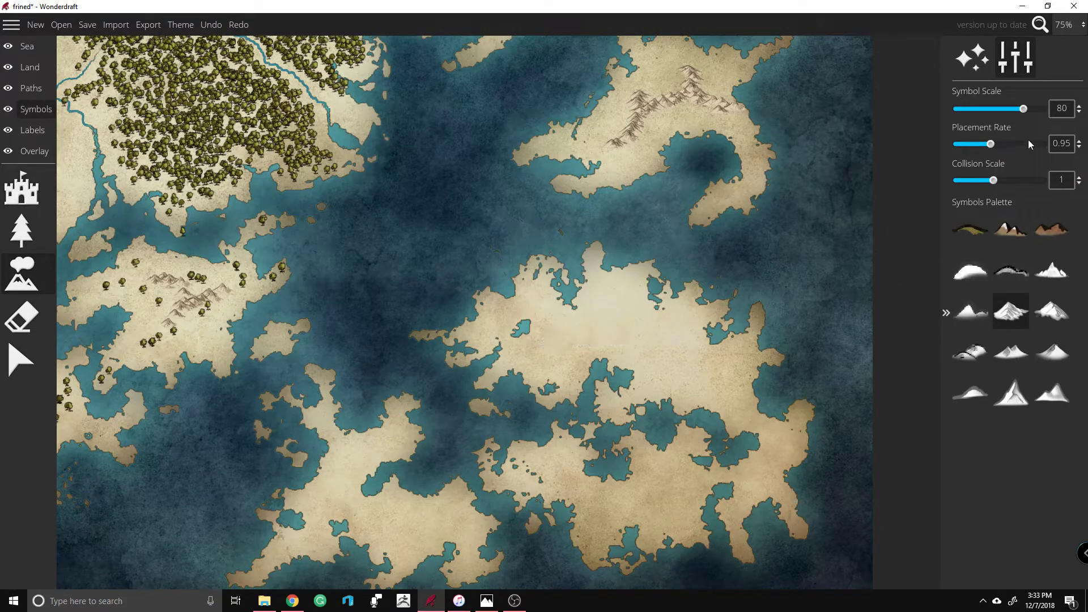
pyautogui.moveTo(1023, 109); pyautogui.dragTo(991, 109)
pyautogui.click(561, 341)
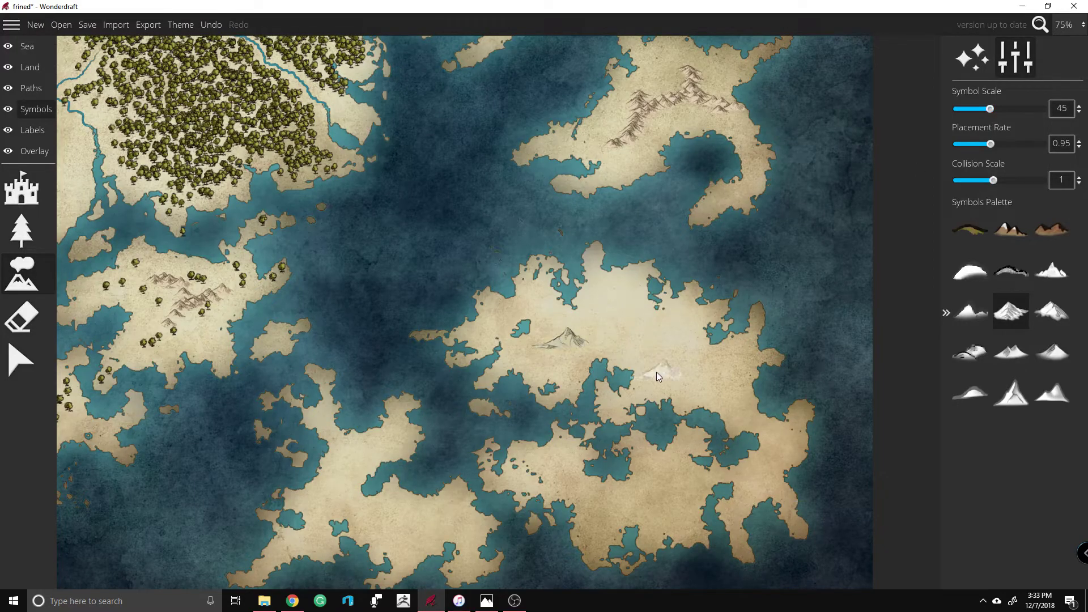
pyautogui.hotkey('ctrl', 'z')
# Step: Place three separate peaks on the northern part of the southeastern landmass, using symbol scales 30 and 40
pyautogui.moveTo(990, 110); pyautogui.dragTo(974, 109)
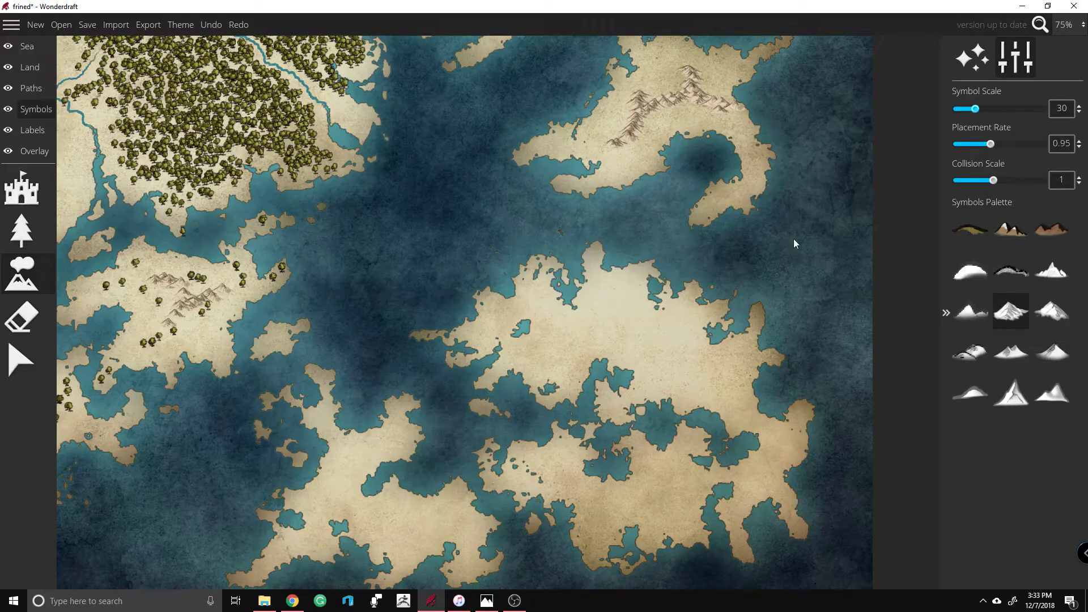
pyautogui.click(561, 345)
pyautogui.hotkey('ctrl', 'z')
pyautogui.click(658, 329)
pyautogui.hotkey('ctrl', 'z')
pyautogui.moveTo(975, 108); pyautogui.dragTo(984, 109)
pyautogui.click(674, 375)
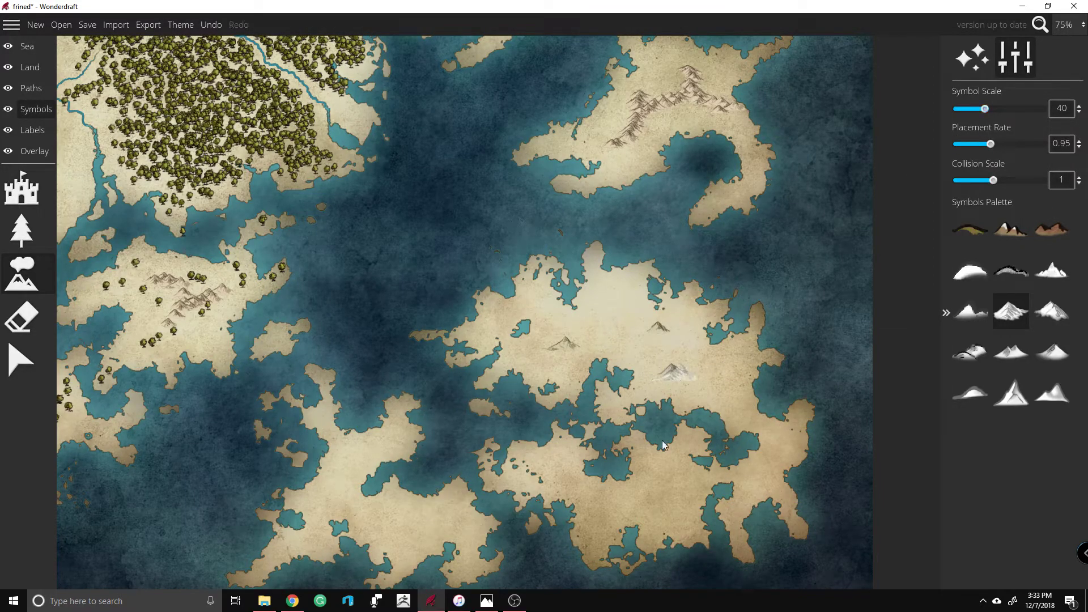
# Step: Place a single peak on the southern part of the southeastern landmass at symbol scale 35
pyautogui.moveTo(984, 109); pyautogui.dragTo(990, 108)
pyautogui.moveTo(990, 109); pyautogui.dragTo(981, 109)
pyautogui.click(659, 492)
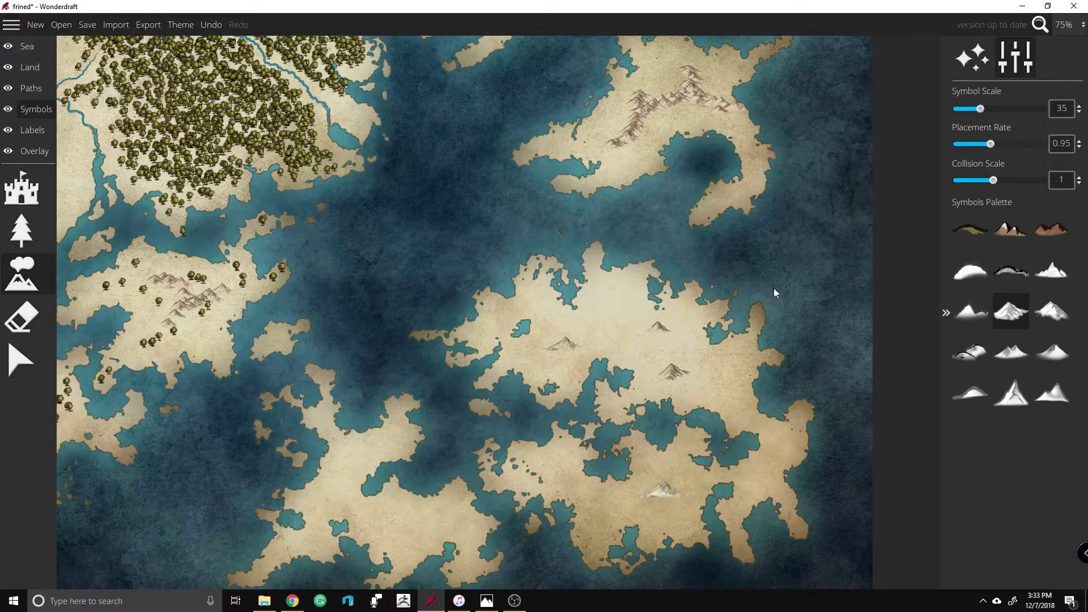
# Step: Place three separate peaks on the neighbouring island to the southwest at symbol scale 30
pyautogui.scroll(-1, 791, 272)
pyautogui.scroll(3, 366, 546)
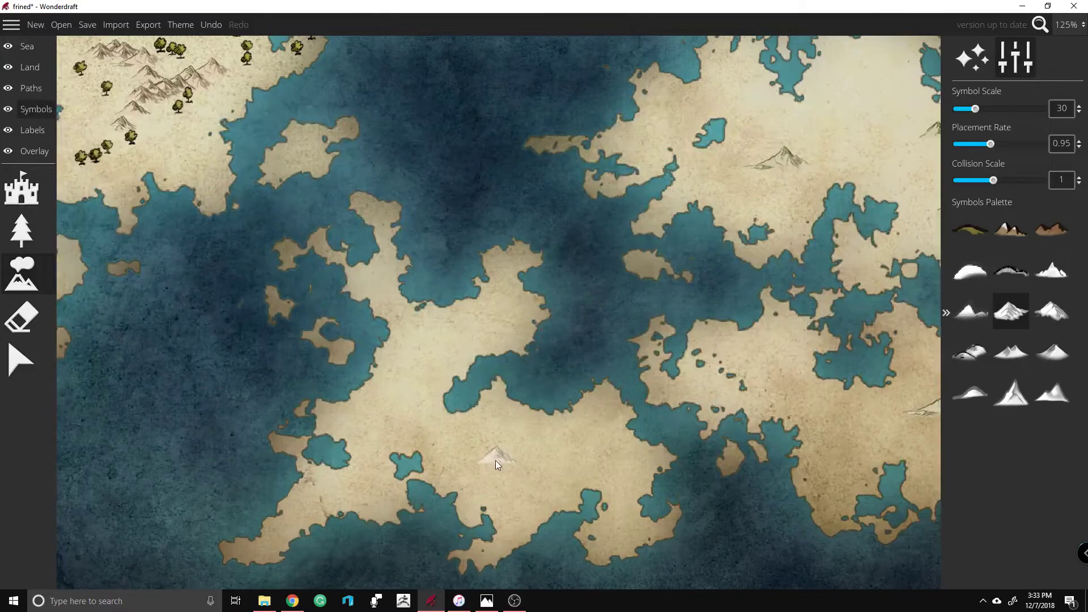
pyautogui.click(483, 466)
pyautogui.hotkey('ctrl', 'z')
pyautogui.click(434, 341)
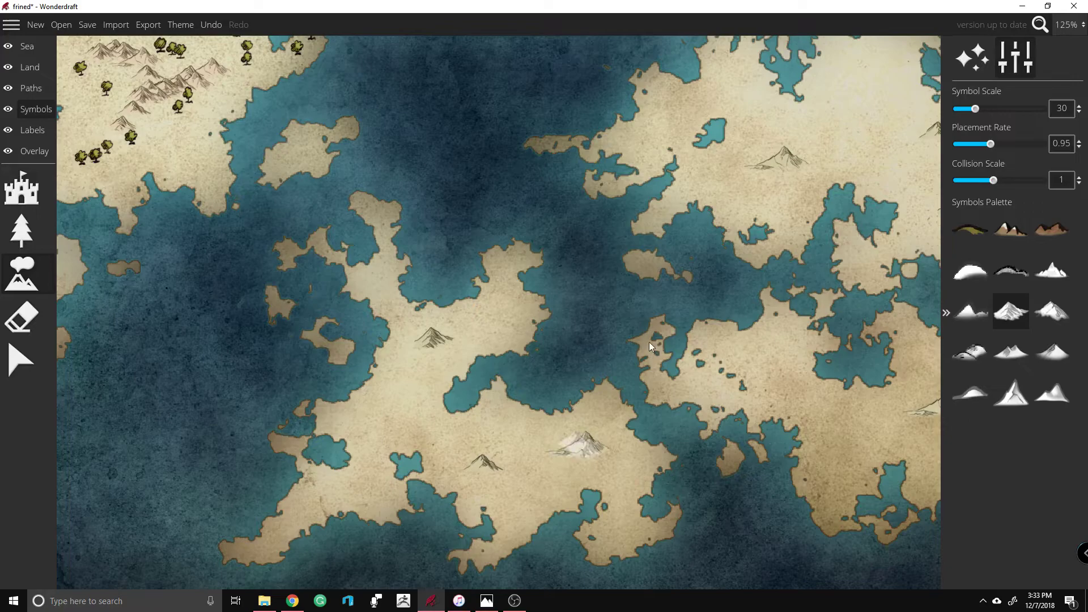
pyautogui.scroll(-3, 631, 311)
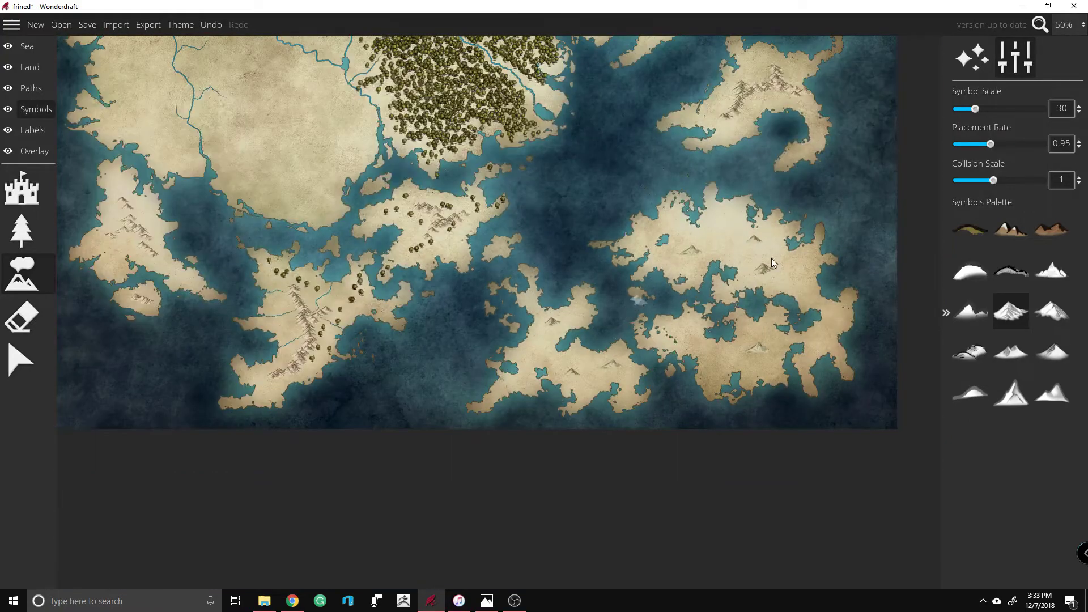
# Step: Switch to the rugged snow-capped mountain symbol and try a diagonal range across the northeastern peak at scale 30
pyautogui.scroll(4, 787, 257)
pyautogui.click(1050, 312)
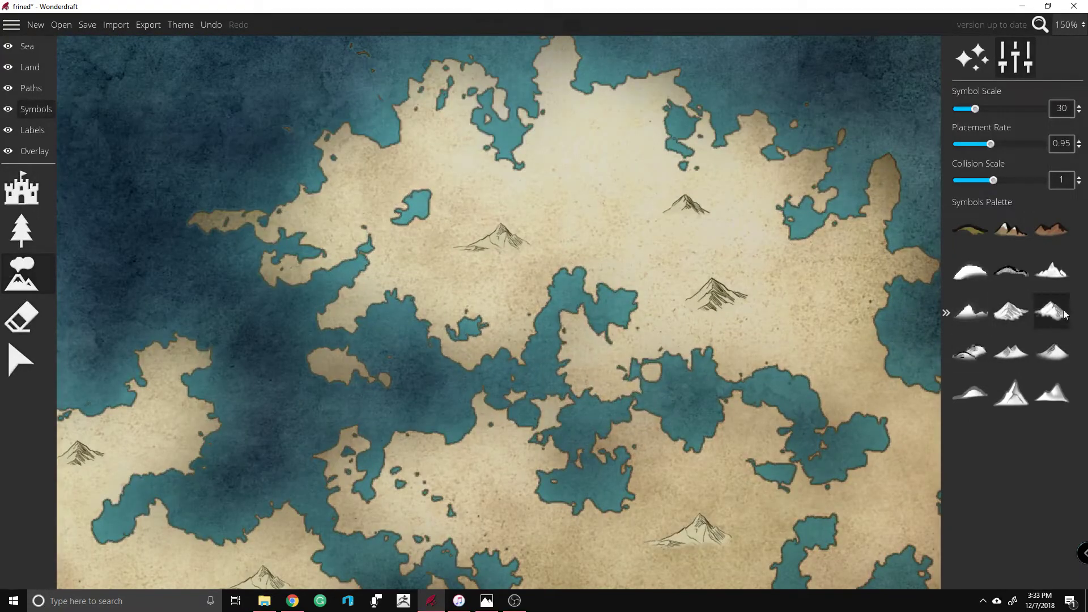
pyautogui.moveTo(970, 110); pyautogui.dragTo(960, 110)
pyautogui.moveTo(960, 109); pyautogui.dragTo(973, 109)
pyautogui.click(664, 215)
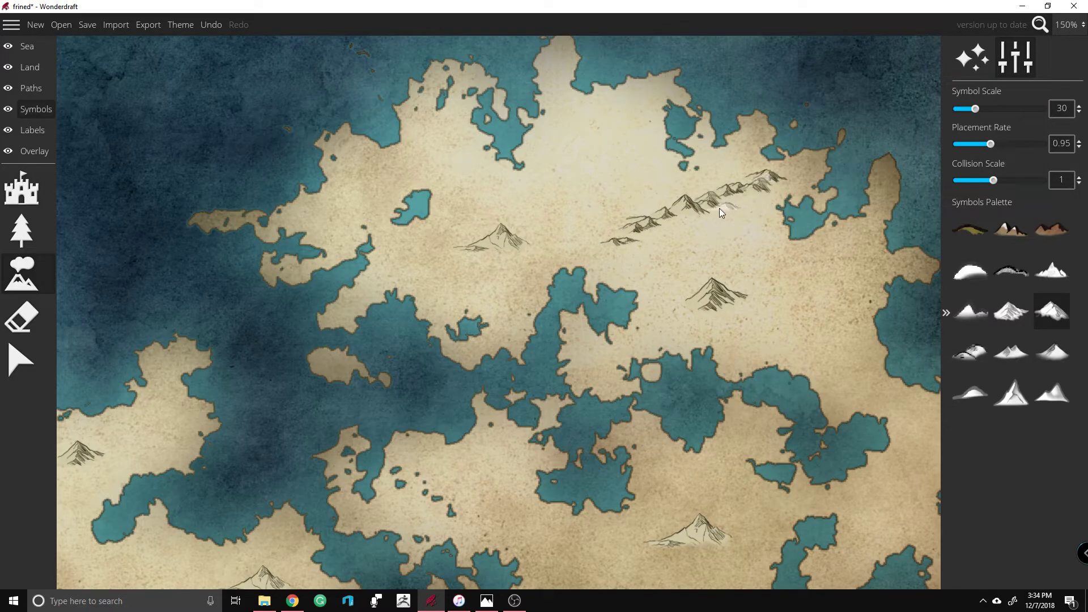
pyautogui.hotkey('ctrl', 'z')
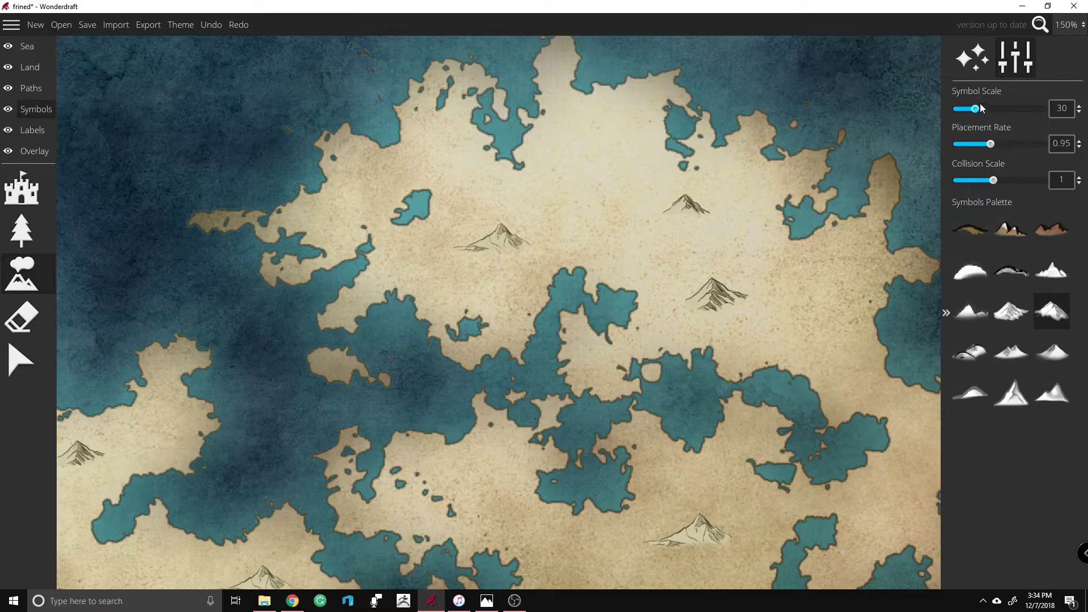
# Step: Draw ridges radiating from the northeastern peak at symbol scale 20, and undo all but the one running southeast
pyautogui.moveTo(976, 109); pyautogui.dragTo(966, 110)
pyautogui.click(746, 229)
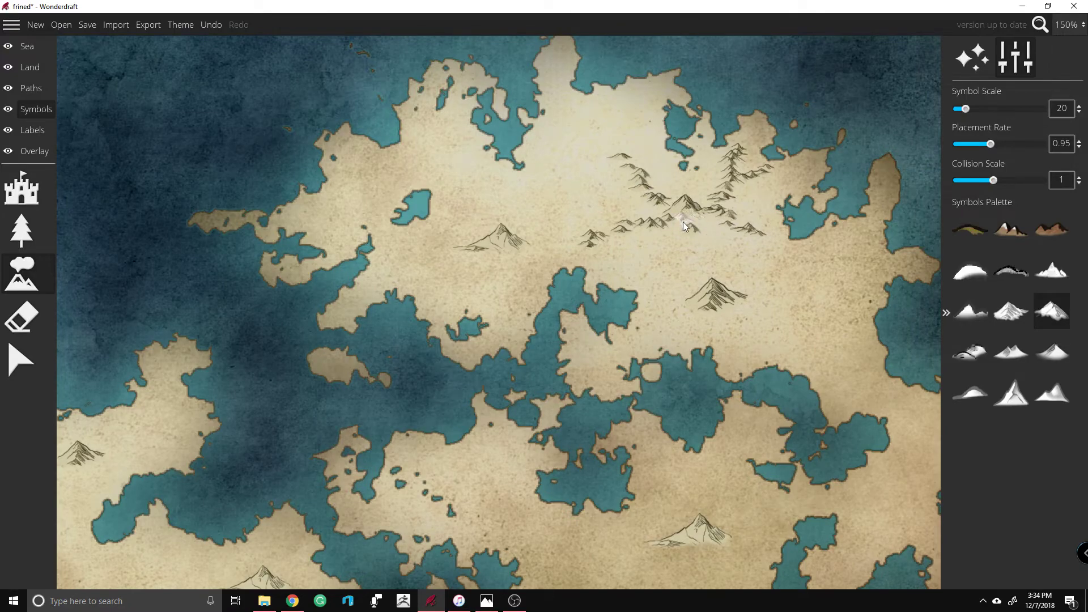
pyautogui.hotkey('ctrl', 'z')
pyautogui.hotkey('ctrl', 'z')
pyautogui.hotkey('ctrl', 'z')
pyautogui.hotkey('ctrl', 'z')
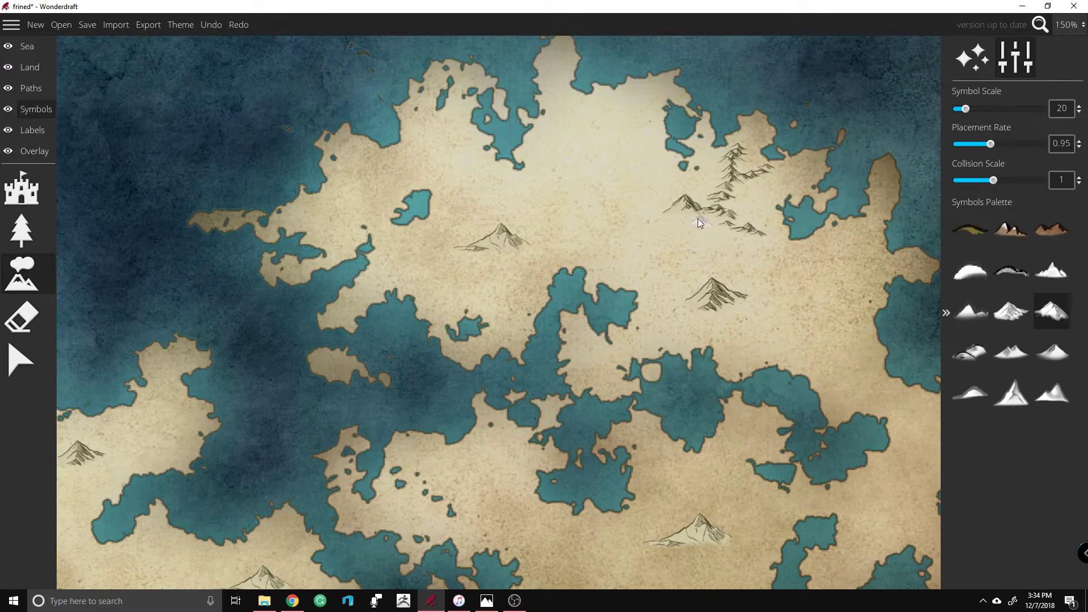
pyautogui.hotkey('ctrl', 'z')
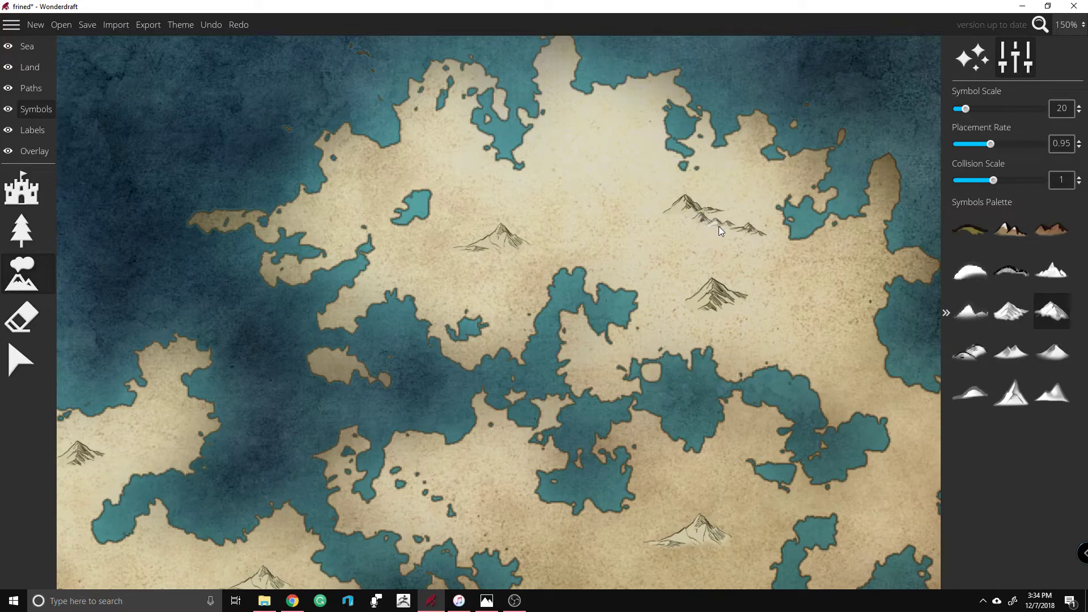
# Step: Draw branching ridges of small mountains at symbol scale 20 around the three peaks in the landmass's northern part
pyautogui.click(678, 219)
pyautogui.click(646, 248)
pyautogui.click(618, 201)
pyautogui.click(627, 346)
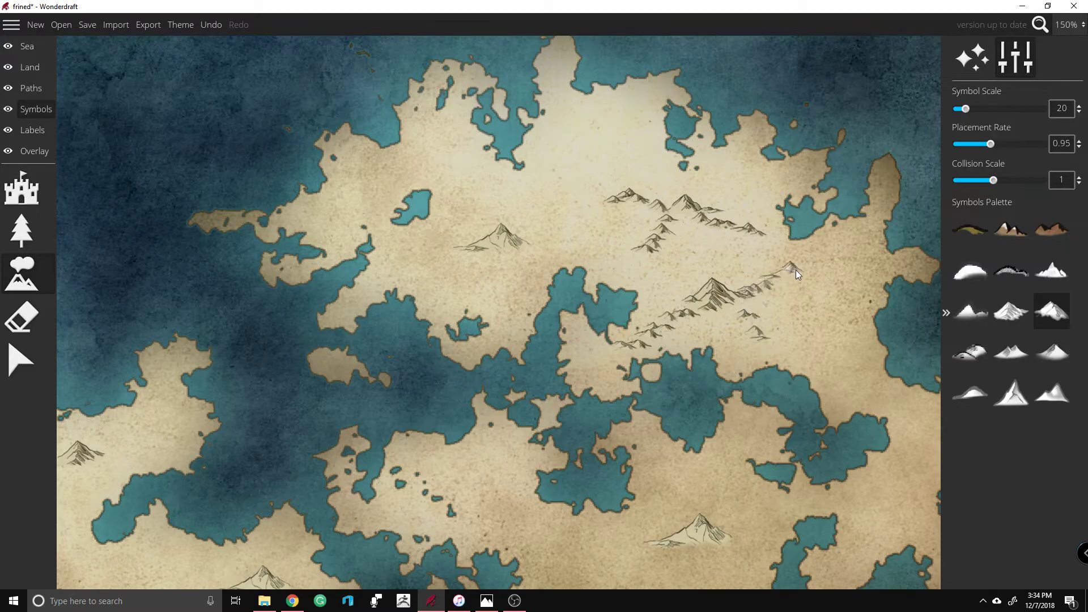
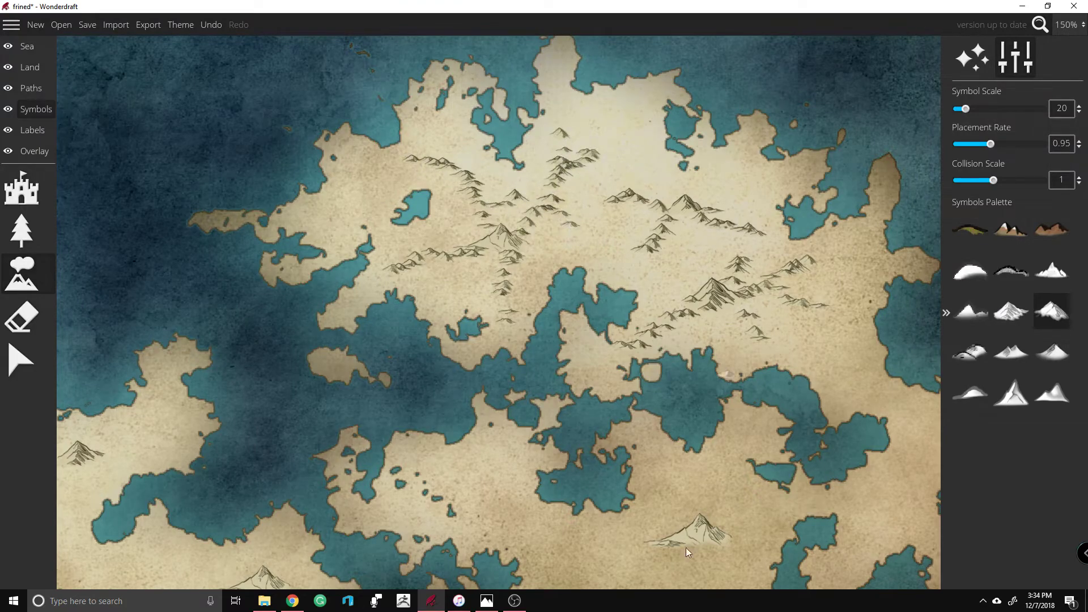
# Step: Paint small mountain ridges radiating in all directions from the large peak in the southern part of the landmass
pyautogui.scroll(-1, 708, 516)
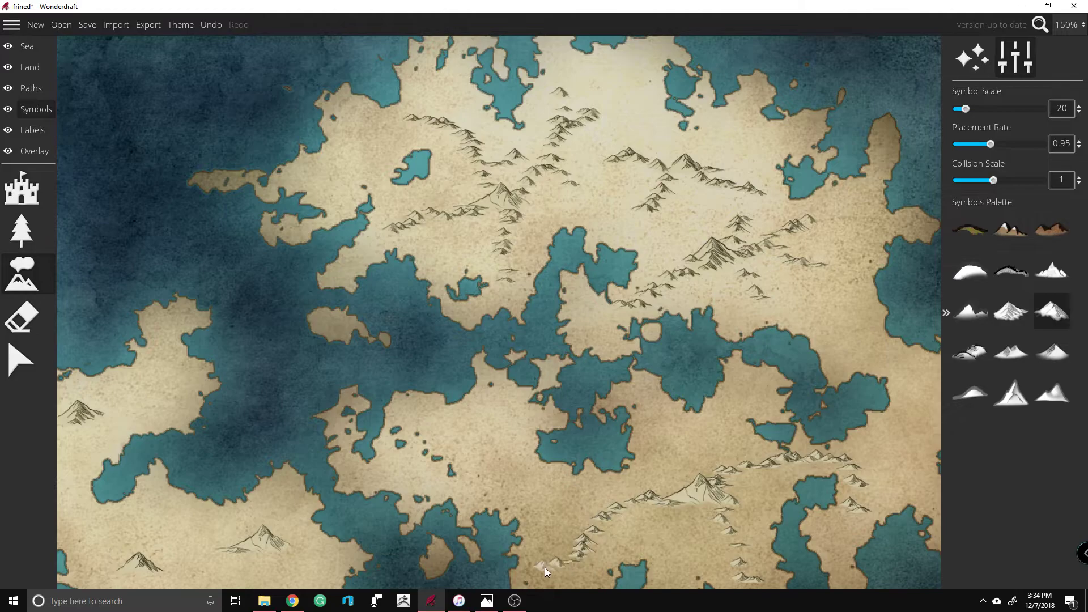
pyautogui.moveTo(545, 567); pyautogui.dragTo(634, 502)
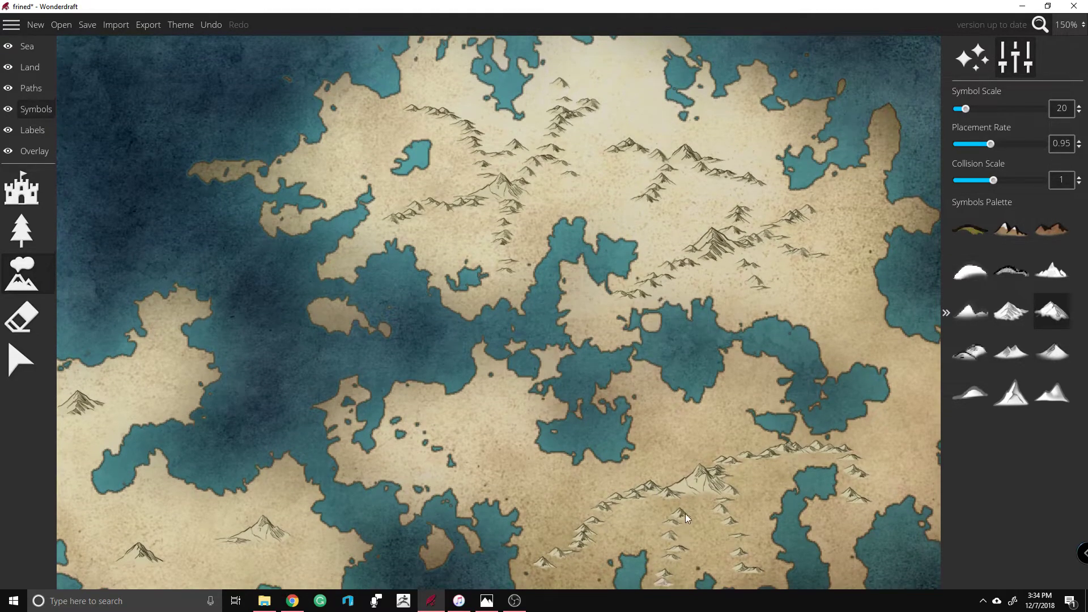
pyautogui.moveTo(671, 503); pyautogui.dragTo(685, 502)
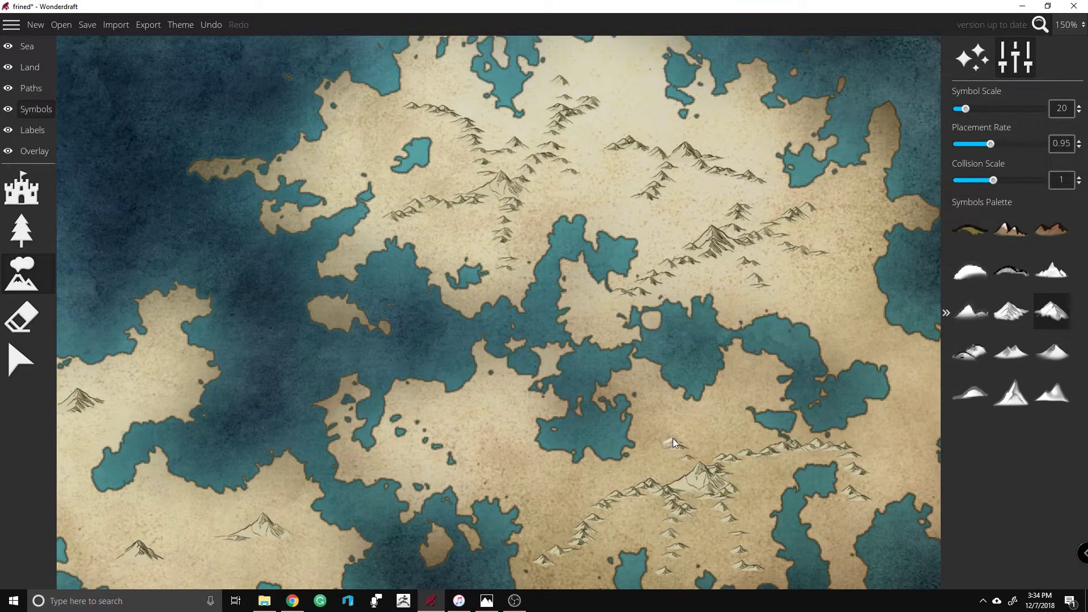
pyautogui.moveTo(671, 447); pyautogui.dragTo(686, 468)
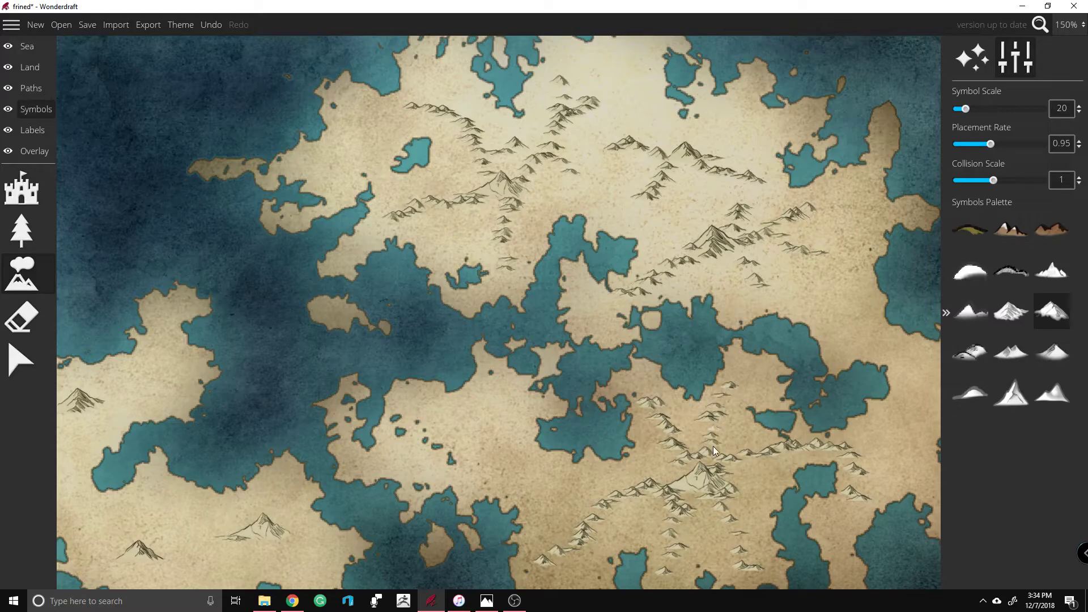
# Step: Extend the southern ranges westward and paint ridges of small mountains around the three peaks on the neighbouring southwestern island
pyautogui.scroll(-4, 760, 339)
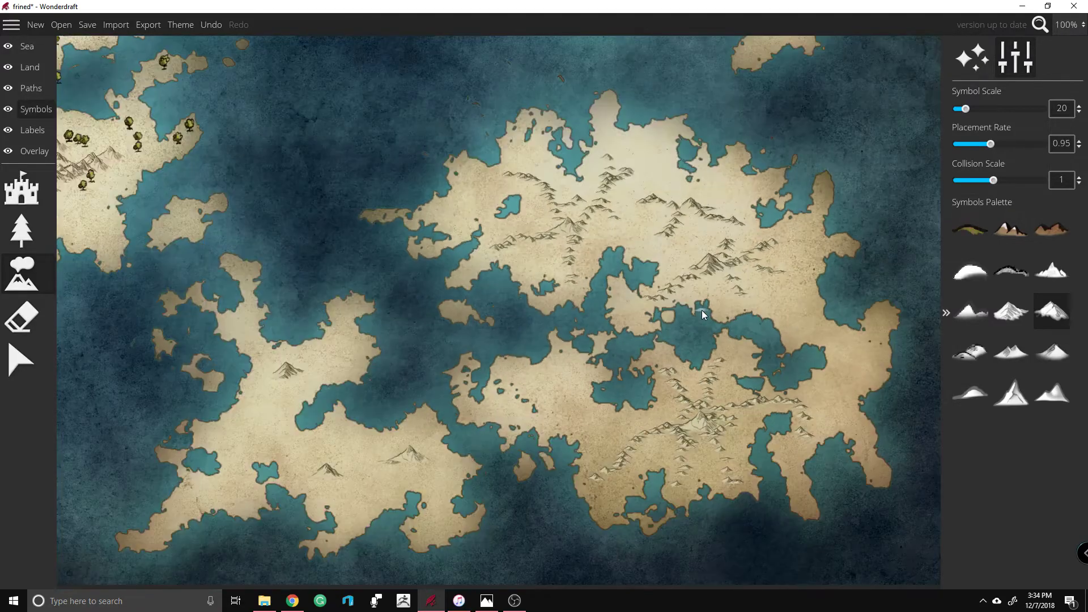
pyautogui.scroll(2, 705, 344)
pyautogui.scroll(1, 673, 393)
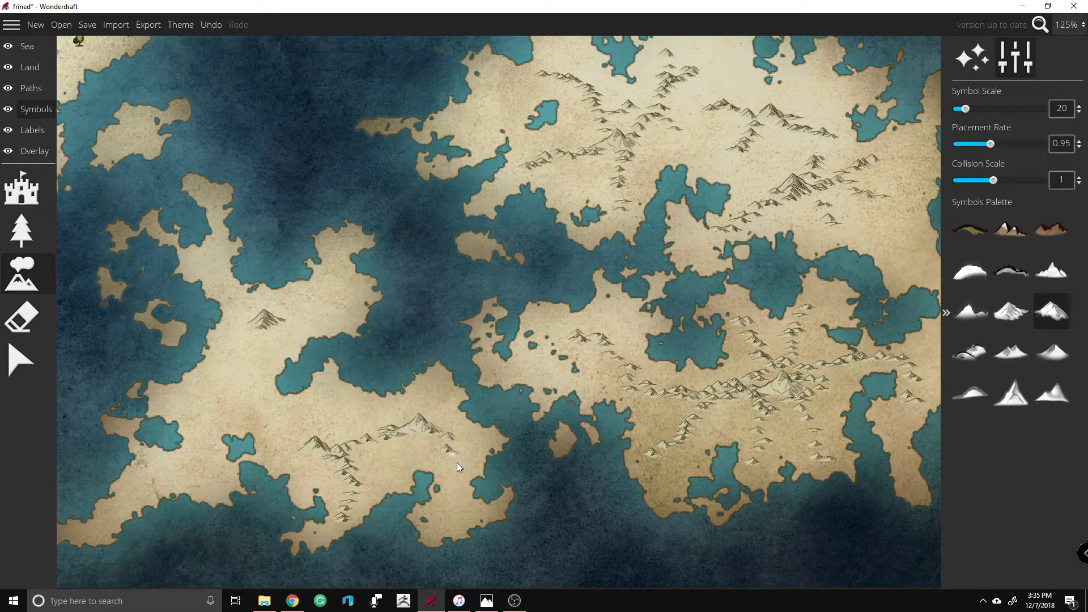
pyautogui.click(442, 396)
pyautogui.moveTo(203, 441)
pyautogui.mouseDown()
pyautogui.moveTo(171, 468)
pyautogui.moveTo(221, 399)
pyautogui.moveTo(249, 396)
pyautogui.moveTo(266, 413)
pyautogui.moveTo(243, 370)
pyautogui.mouseUp()
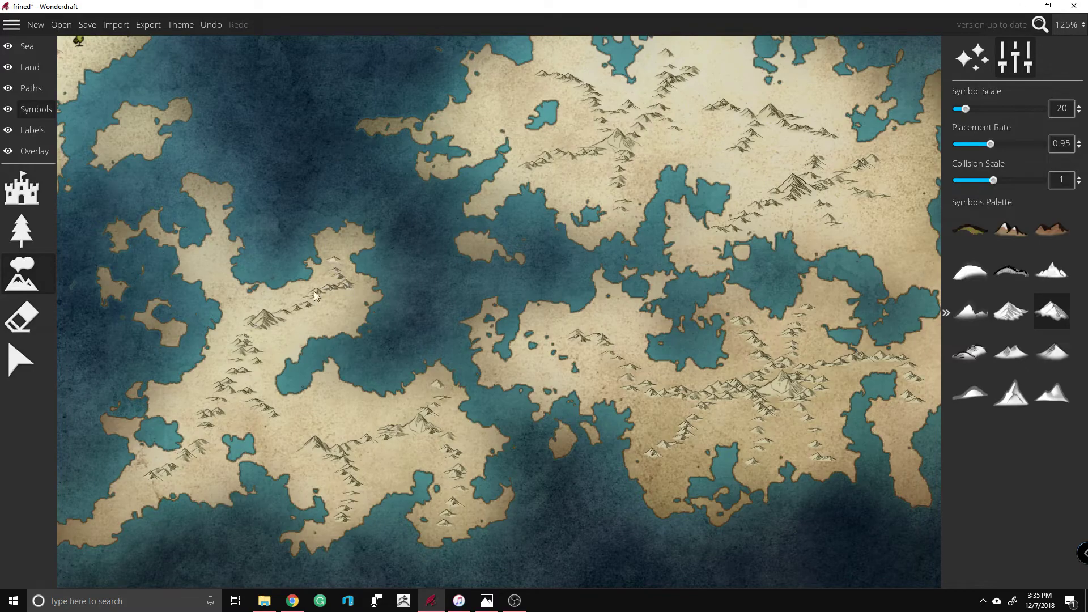
pyautogui.scroll(-6, 623, 329)
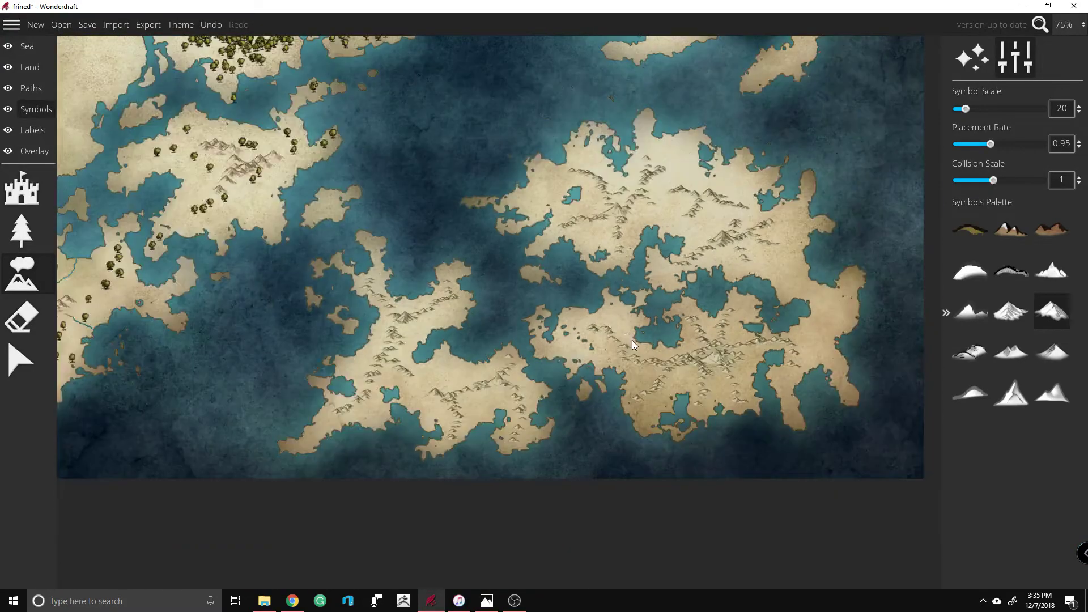
pyautogui.scroll(2, 715, 133)
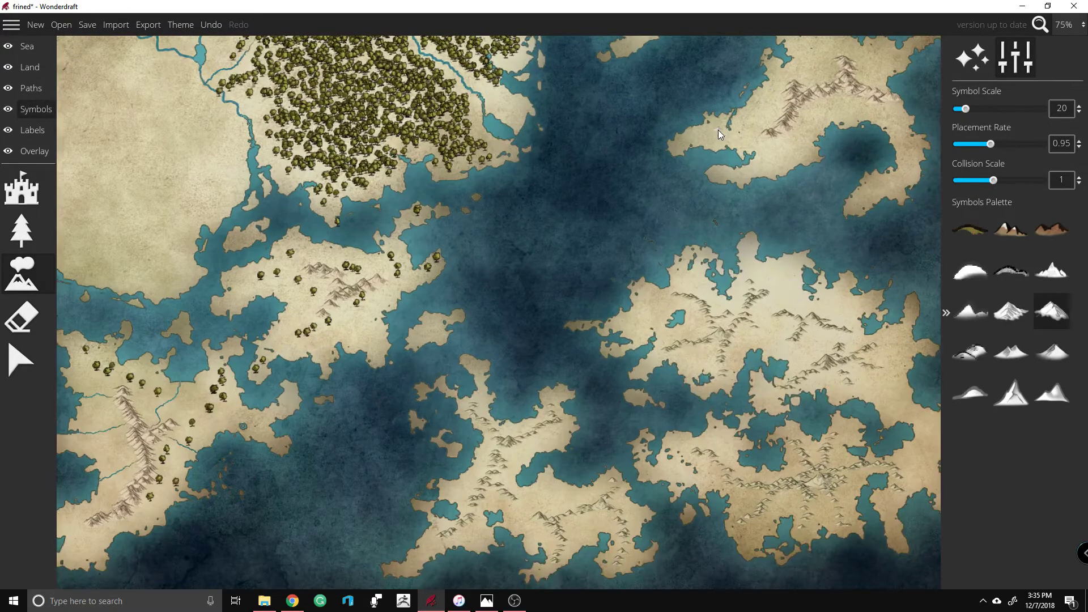
pyautogui.scroll(-1, 718, 130)
pyautogui.scroll(-1, 678, 405)
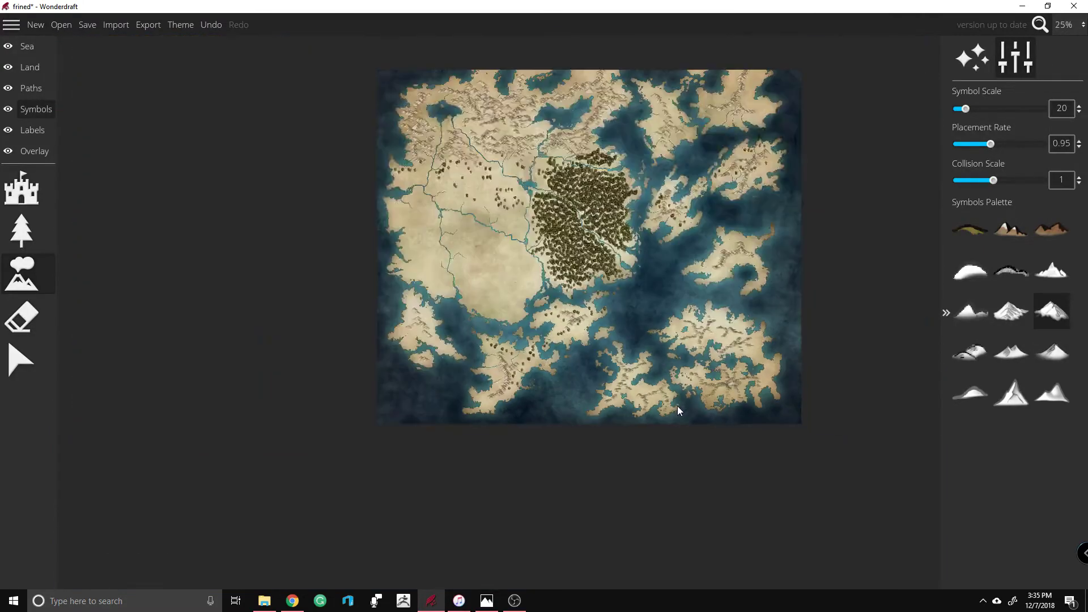
# Step: Draw width-2 rivers from the mountains to the coast on the island just south of the forest
pyautogui.scroll(3, 678, 406)
pyautogui.scroll(-2, 677, 405)
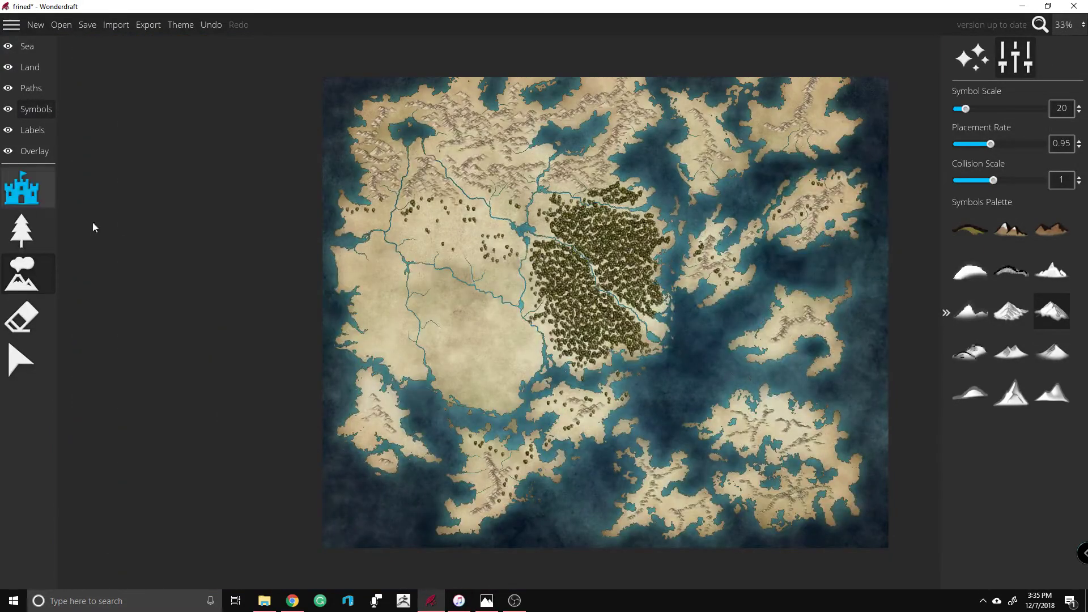
pyautogui.scroll(2, 667, 463)
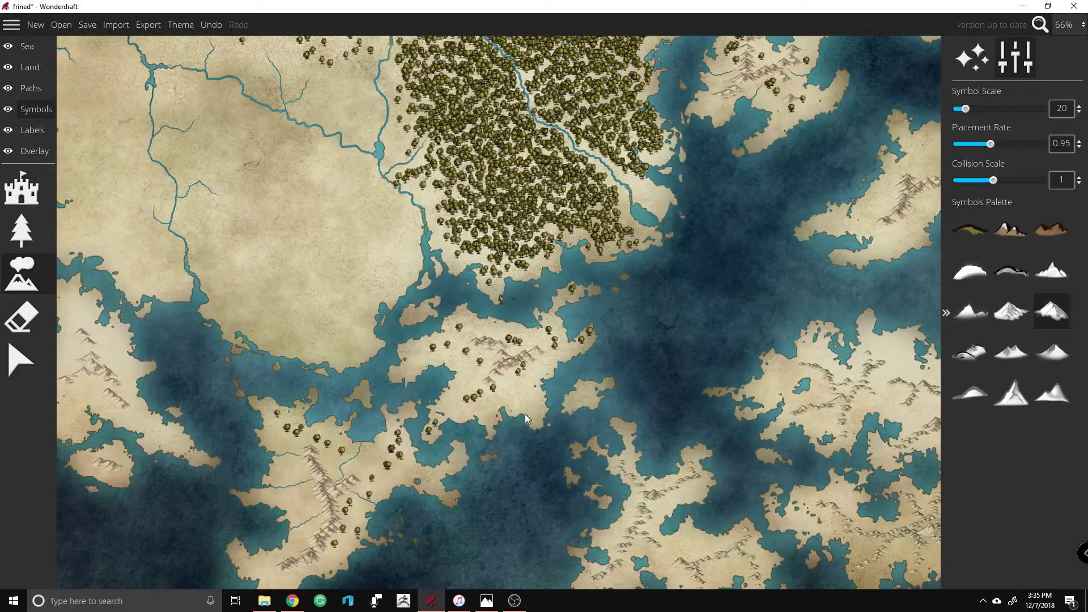
pyautogui.scroll(-2, 513, 342)
pyautogui.scroll(4, 519, 343)
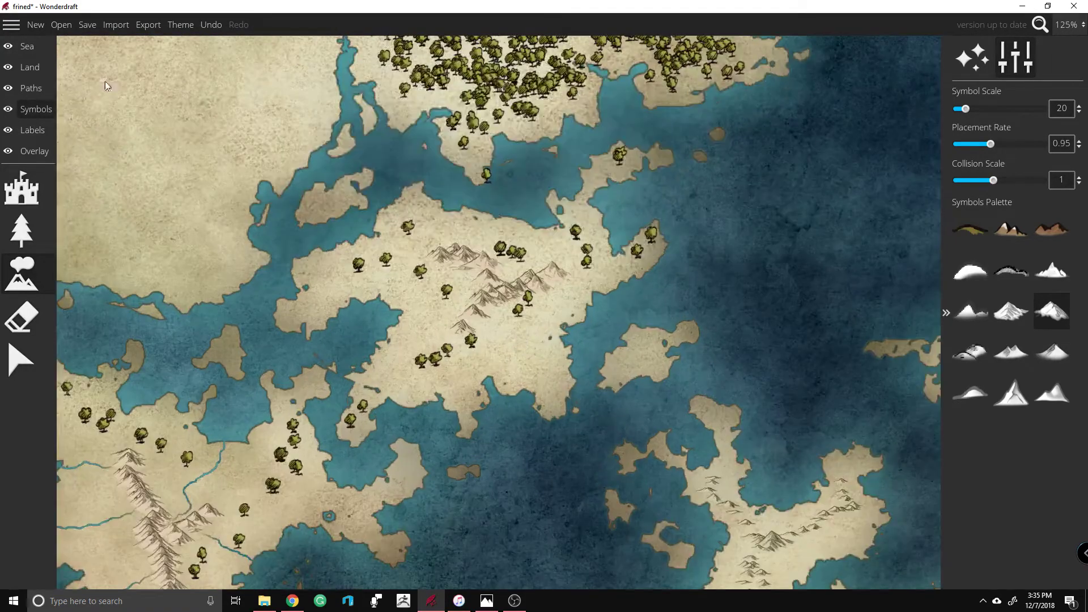
pyautogui.click(31, 68)
pyautogui.click(14, 460)
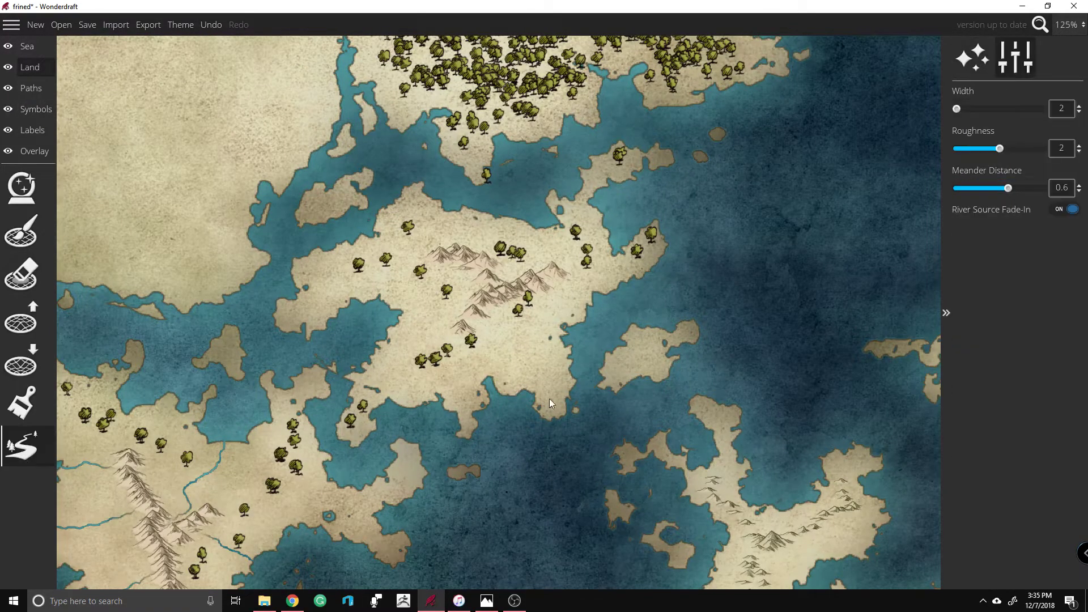
pyautogui.moveTo(497, 316)
pyautogui.mouseDown()
pyautogui.moveTo(524, 360)
pyautogui.moveTo(490, 385)
pyautogui.mouseUp()
pyautogui.scroll(-4, 823, 230)
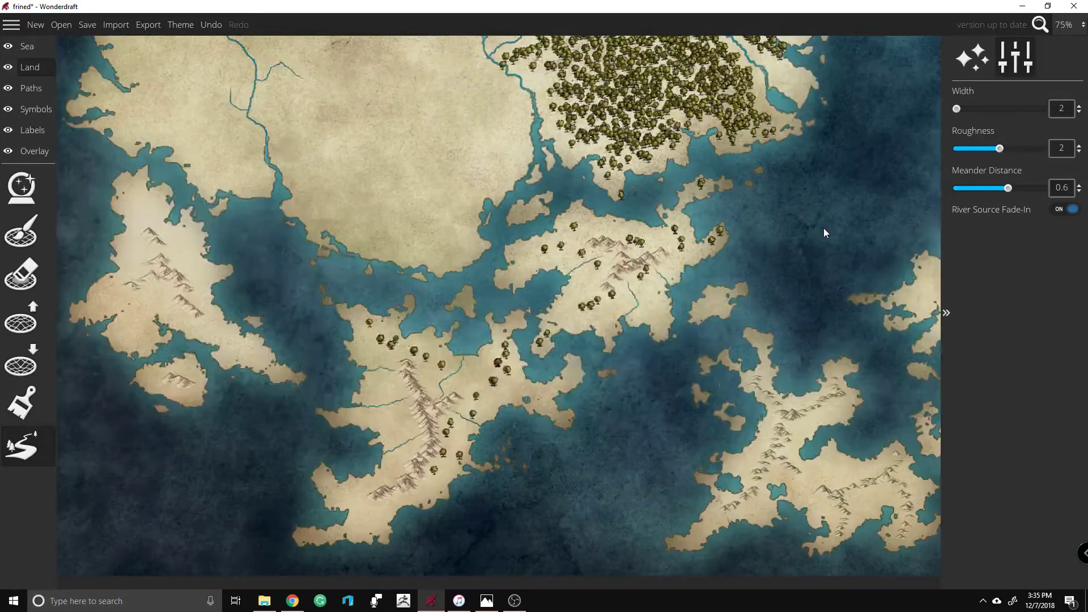
# Step: Make the trace image overlay faintly visible over the map at 0.14 opacity
pyautogui.scroll(-3, 620, 361)
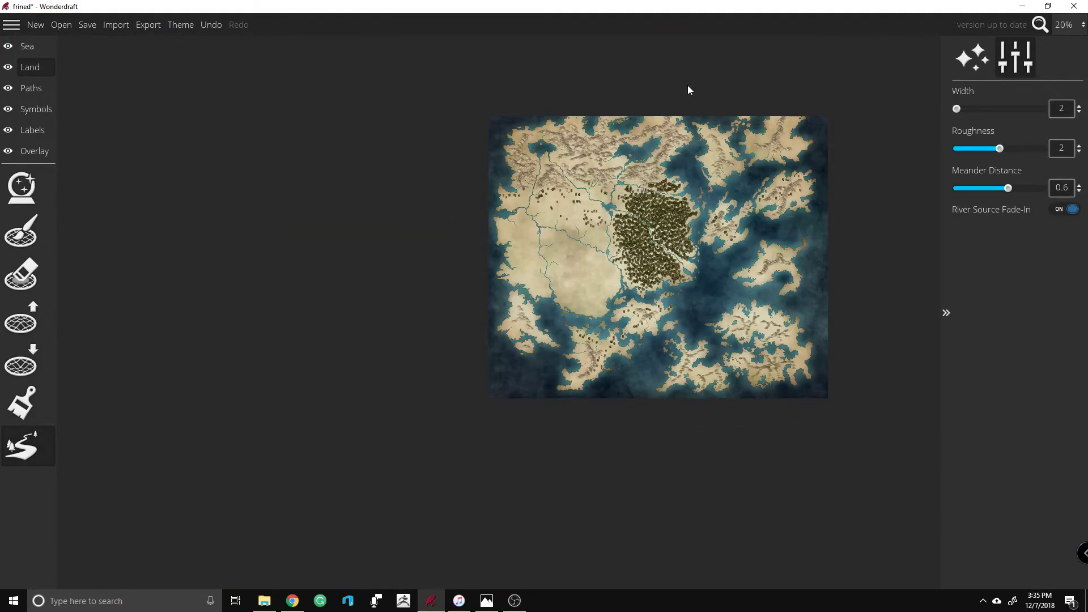
pyautogui.scroll(3, 687, 90)
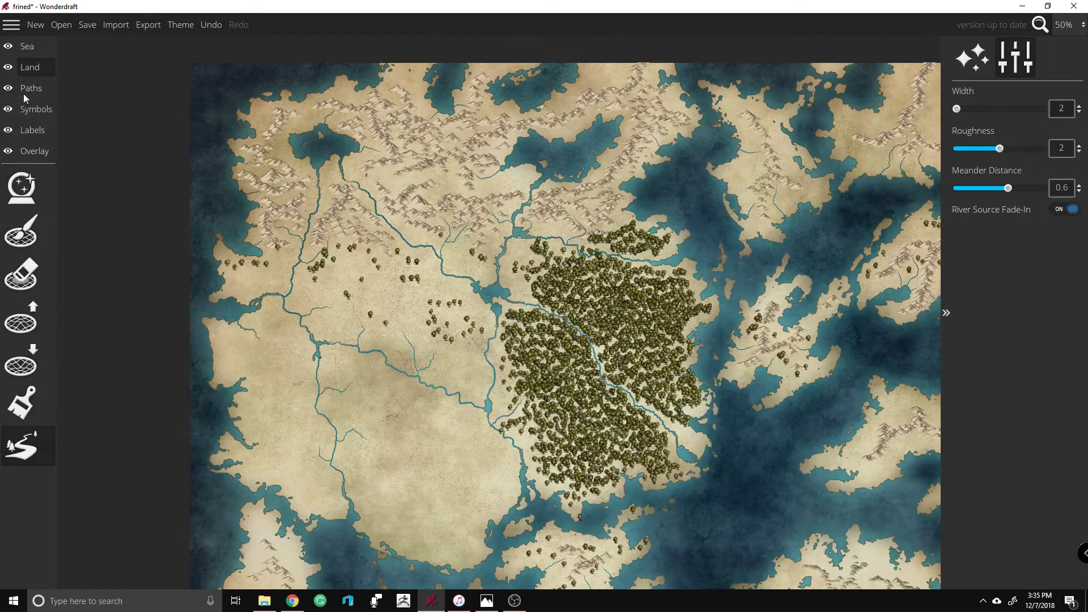
pyautogui.click(45, 113)
pyautogui.click(39, 132)
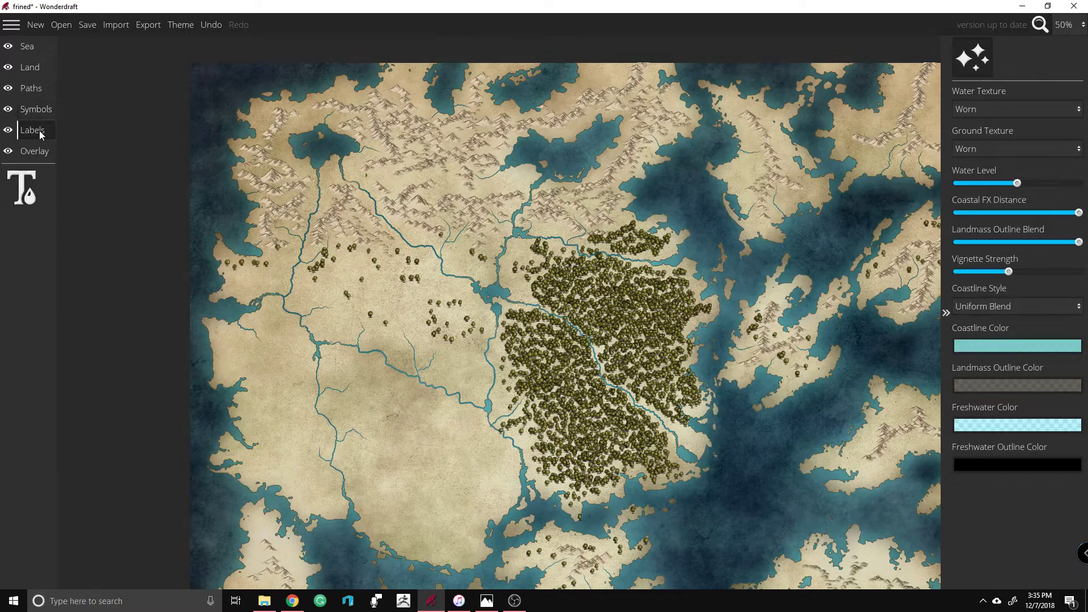
pyautogui.click(35, 151)
pyautogui.click(45, 72)
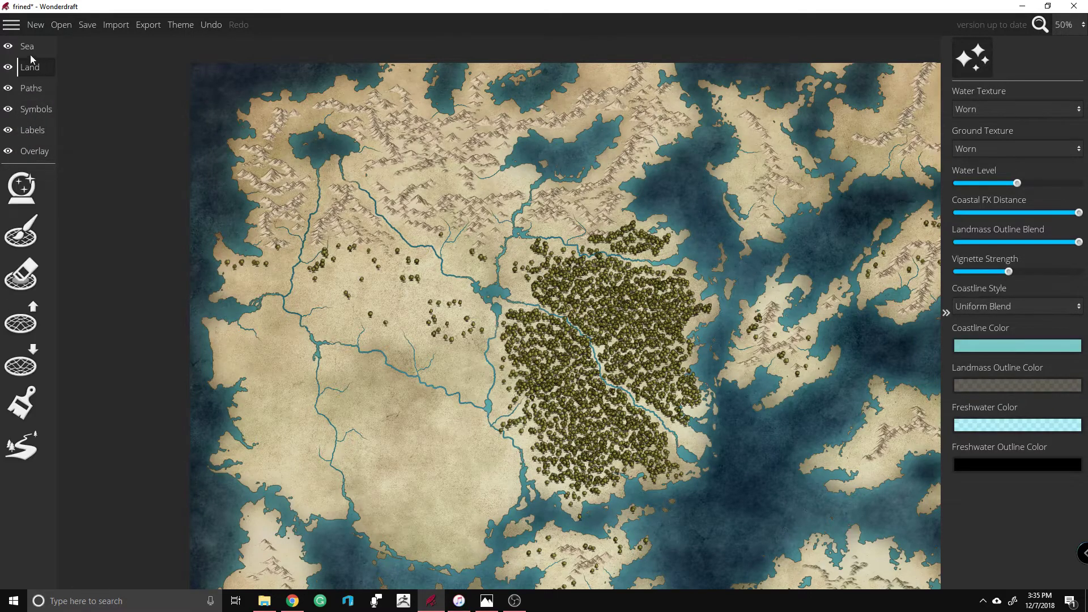
pyautogui.click(29, 148)
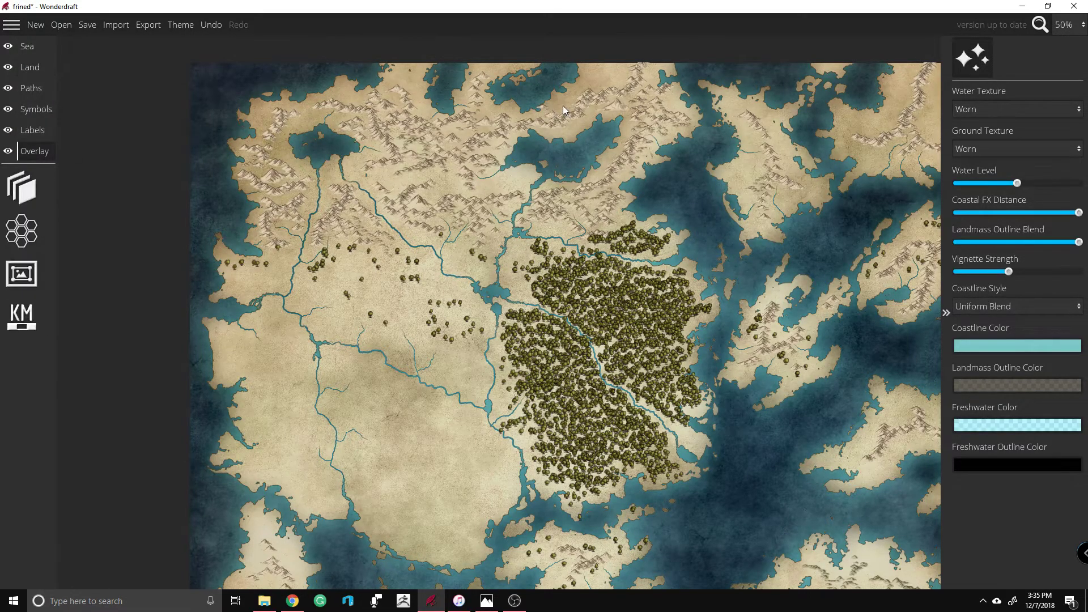
pyautogui.click(17, 202)
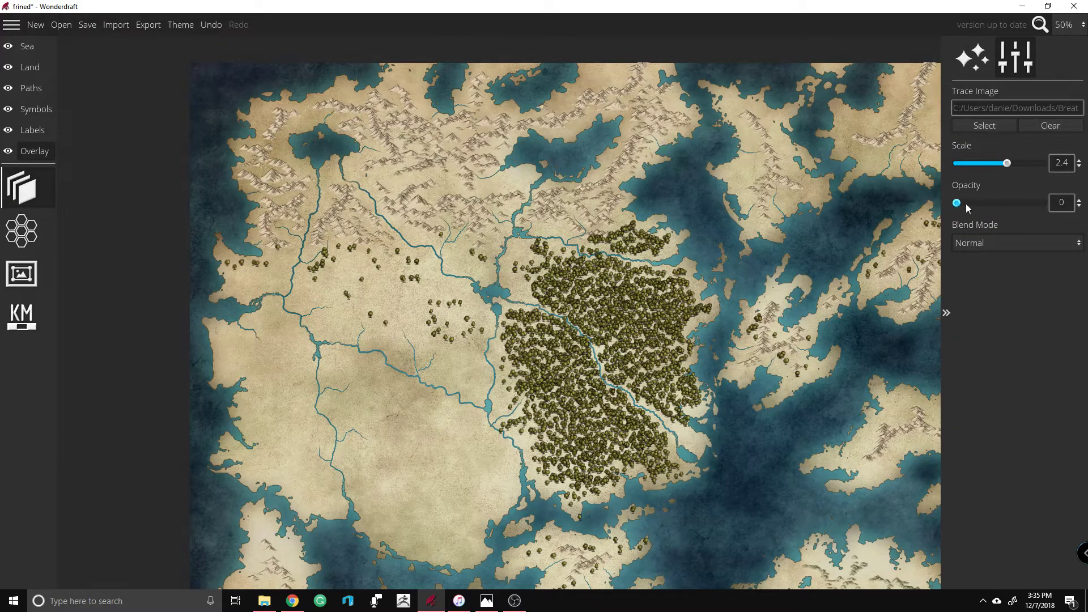
pyautogui.moveTo(958, 204)
pyautogui.mouseDown()
pyautogui.moveTo(990, 208)
pyautogui.moveTo(970, 207)
pyautogui.mouseUp()
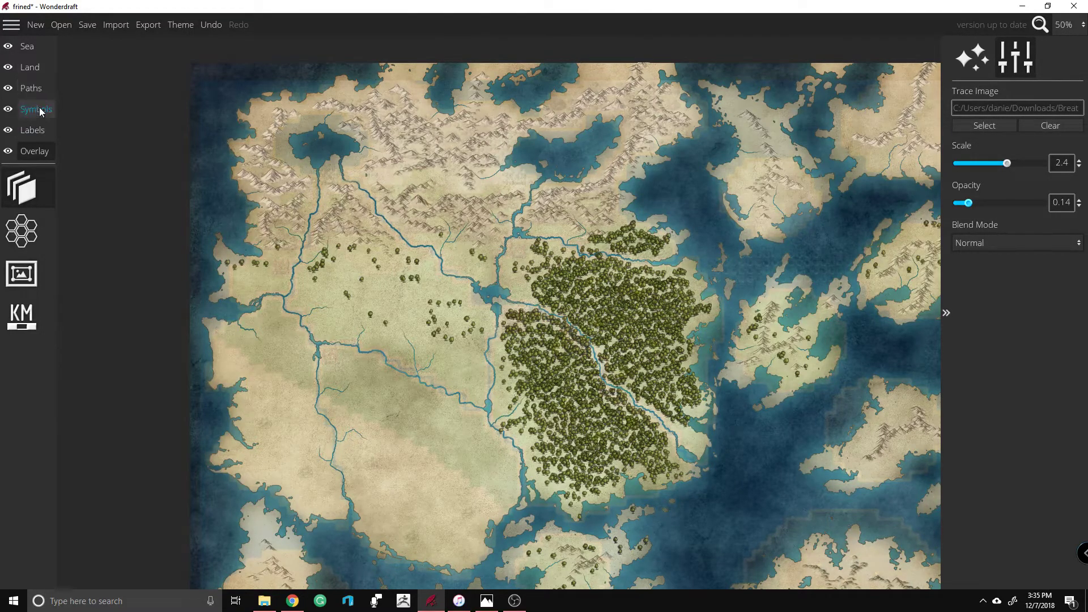
# Step: Choose the muted olive-green ground colour for the ground paint brush
pyautogui.click(29, 66)
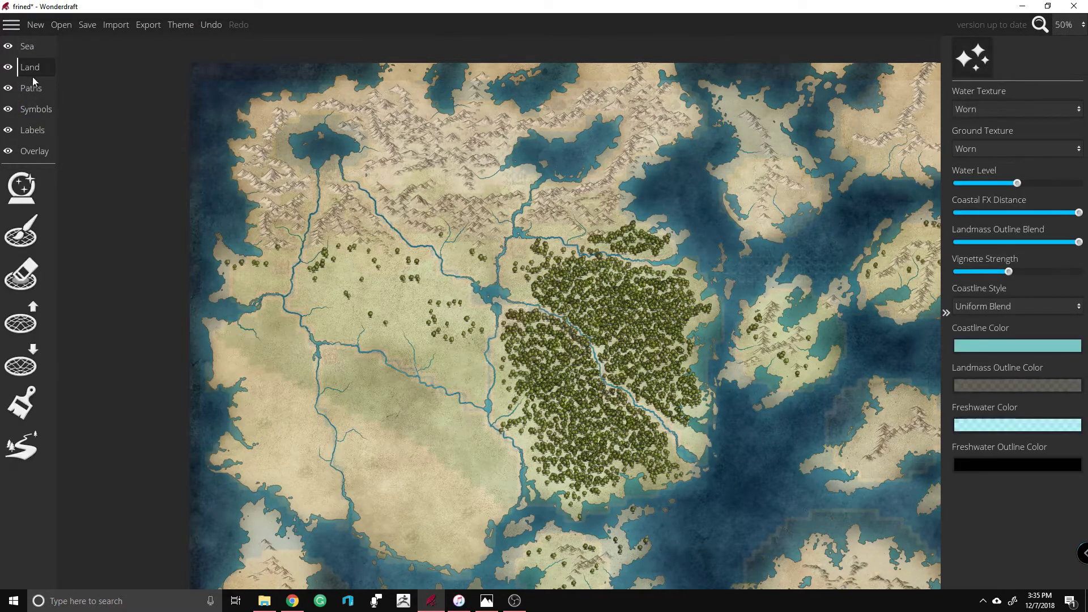
pyautogui.click(21, 402)
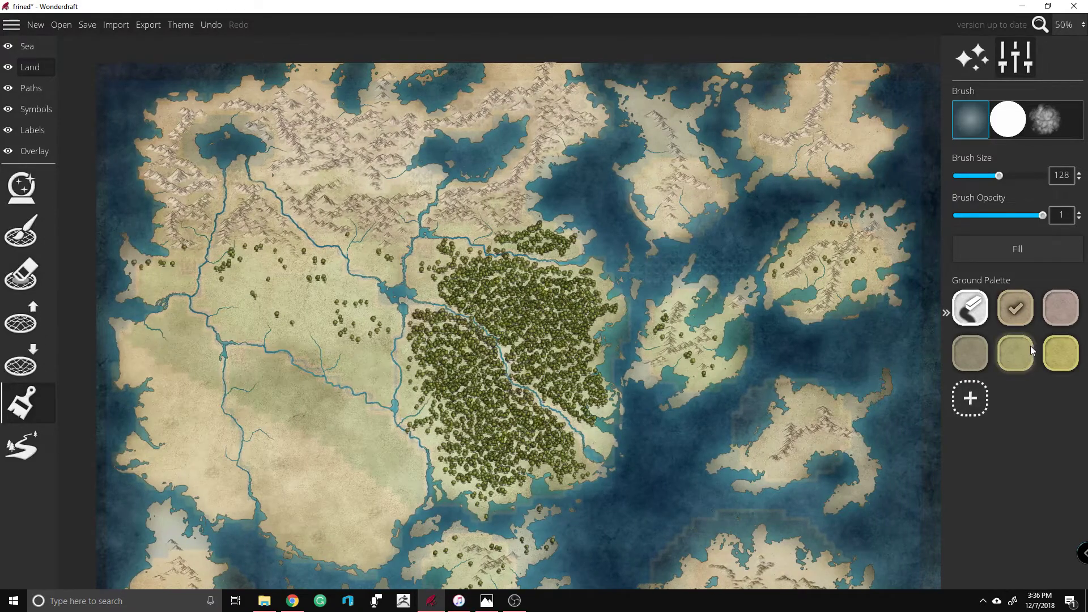
pyautogui.click(1029, 352)
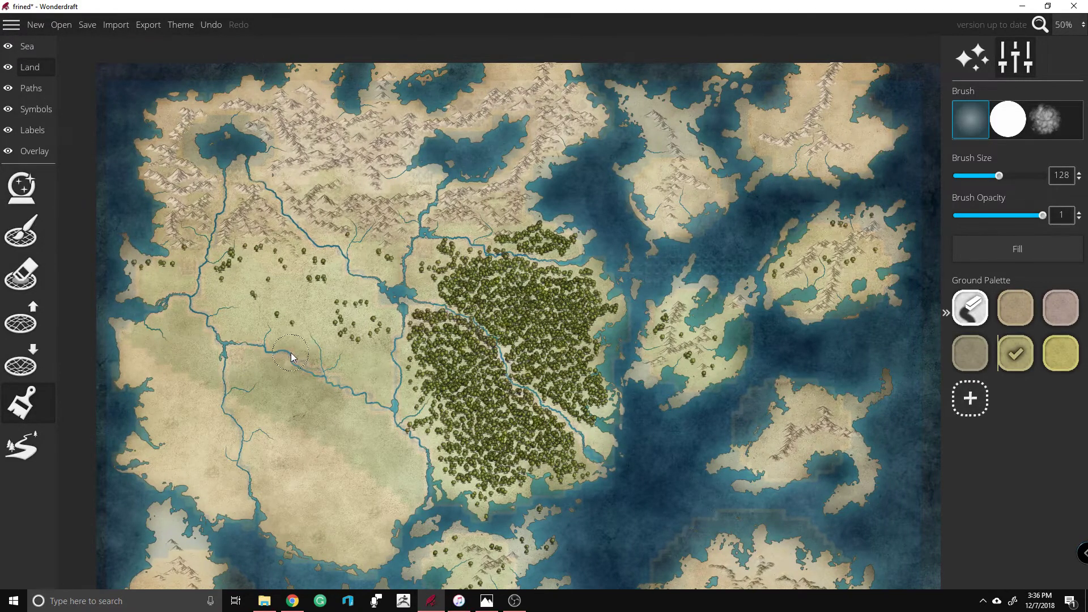
# Step: Reduce the trace image's opacity to 0.1 and set its blend mode to Additive
pyautogui.click(26, 155)
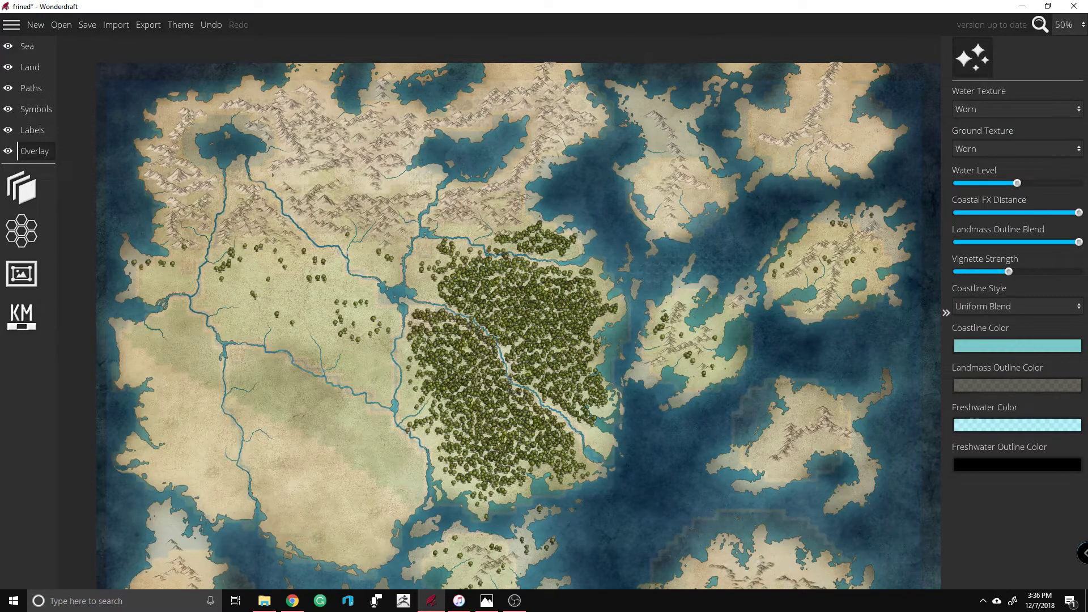
pyautogui.click(22, 188)
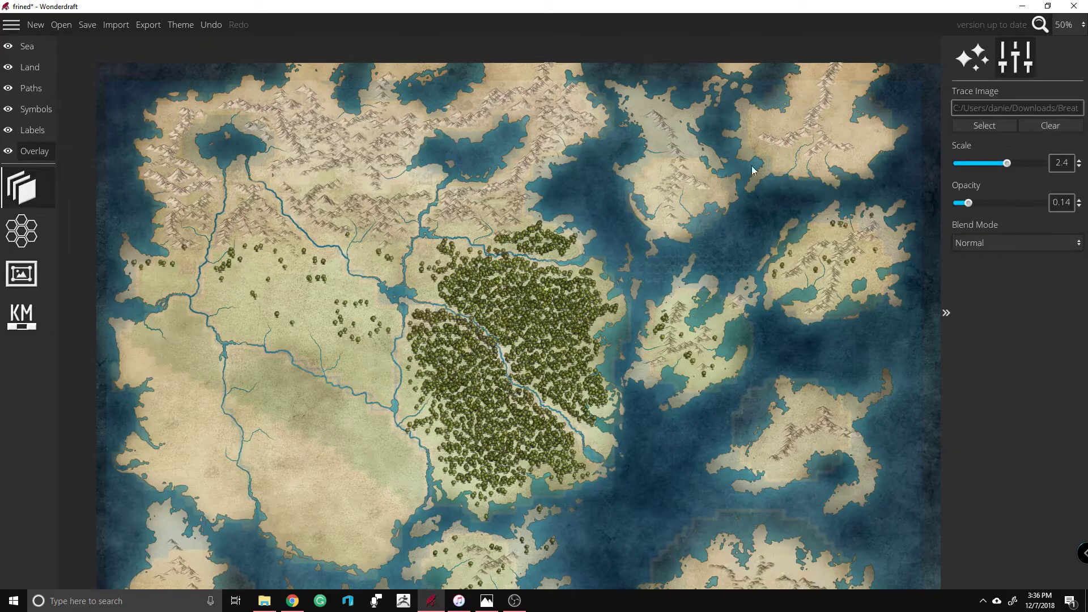
pyautogui.moveTo(966, 207); pyautogui.dragTo(961, 207)
pyautogui.click(984, 245)
pyautogui.click(986, 278)
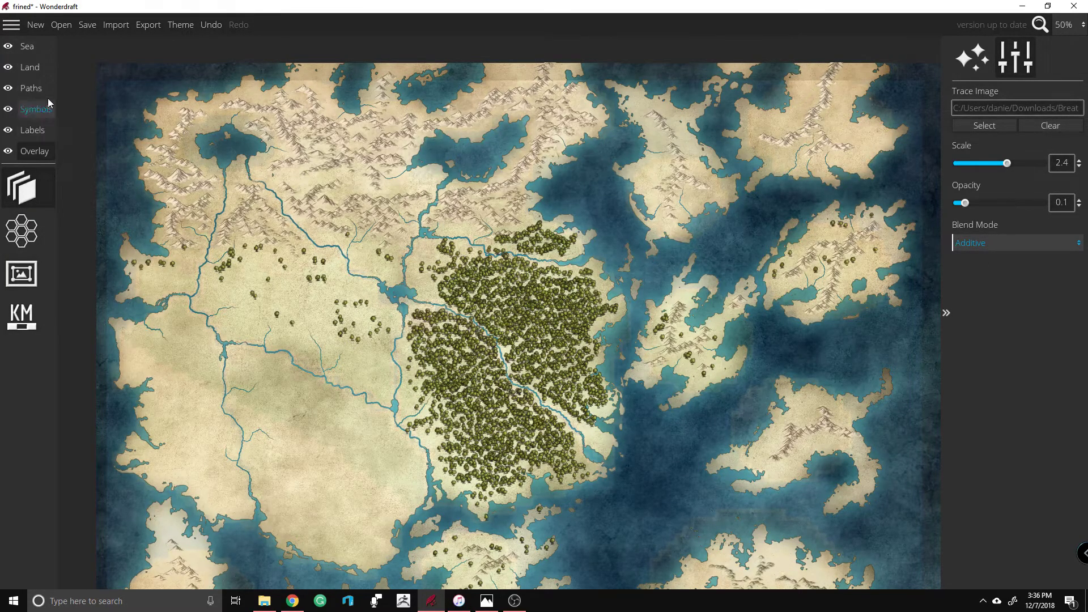
# Step: Set the ground brush opacity to 0.25 and paint olive green over the grassy plain west of the forest
pyautogui.click(31, 68)
pyautogui.click(22, 403)
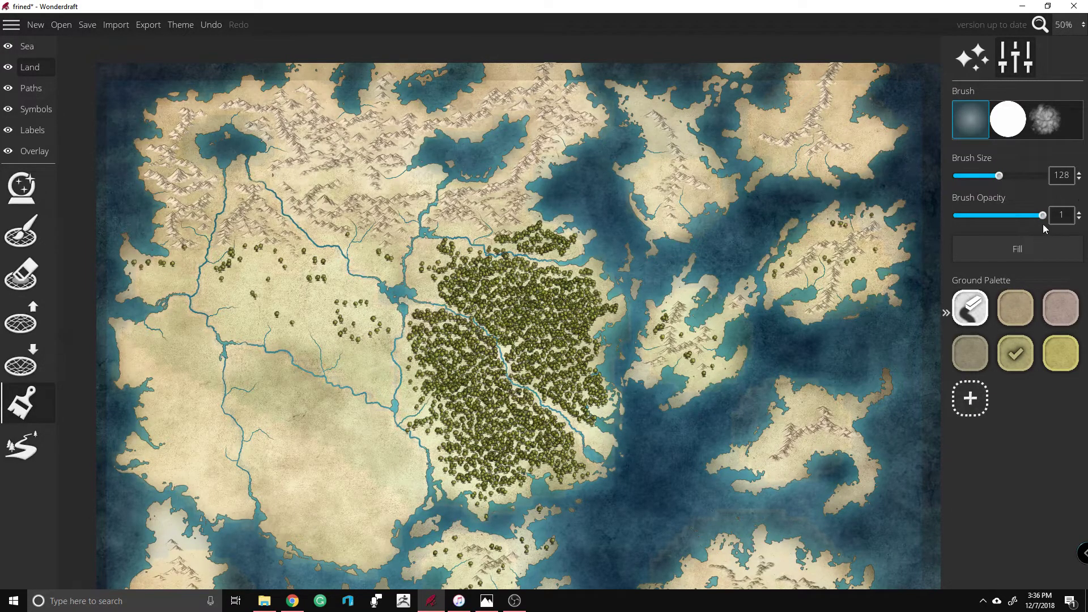
pyautogui.moveTo(1045, 218); pyautogui.dragTo(965, 220)
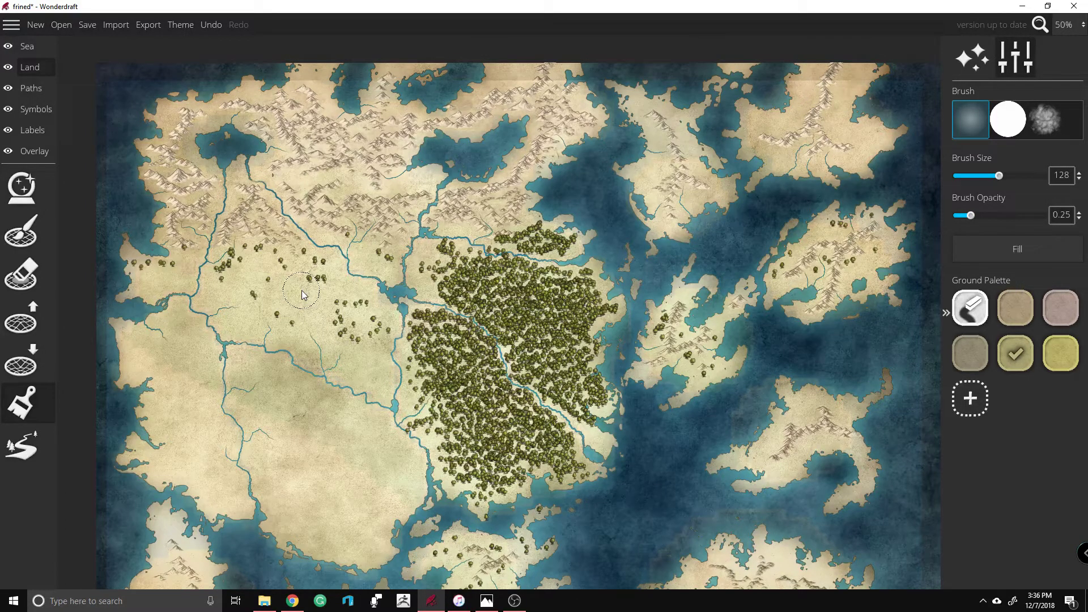
pyautogui.moveTo(293, 302)
pyautogui.mouseDown()
pyautogui.moveTo(318, 328)
pyautogui.moveTo(308, 336)
pyautogui.moveTo(370, 384)
pyautogui.moveTo(385, 327)
pyautogui.moveTo(366, 314)
pyautogui.moveTo(320, 315)
pyautogui.moveTo(340, 291)
pyautogui.moveTo(210, 255)
pyautogui.mouseUp()
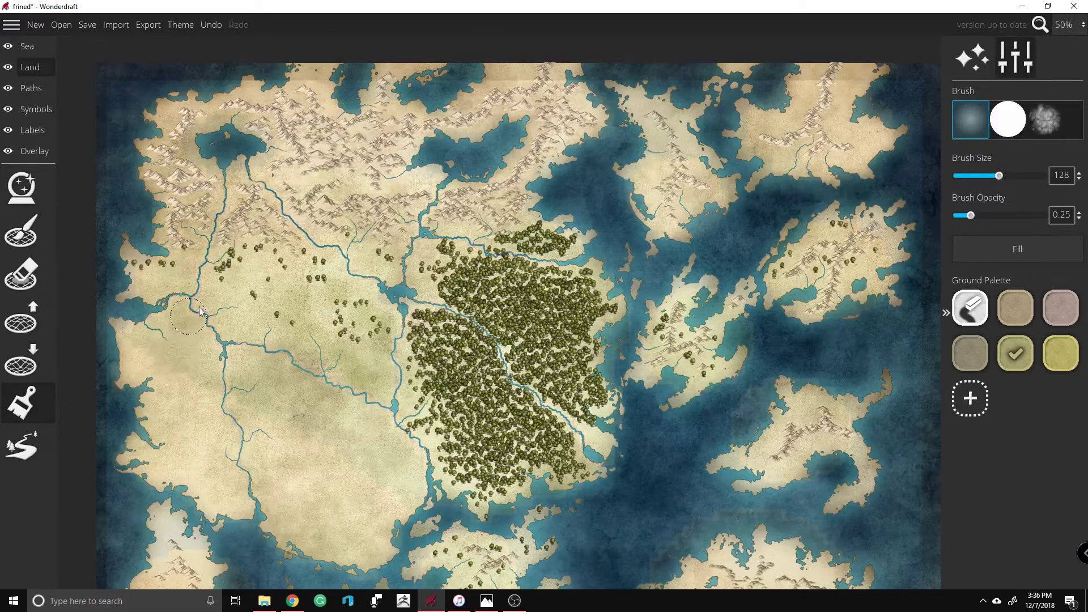
# Step: Set the trace image's blend mode to Normal
pyautogui.click(33, 152)
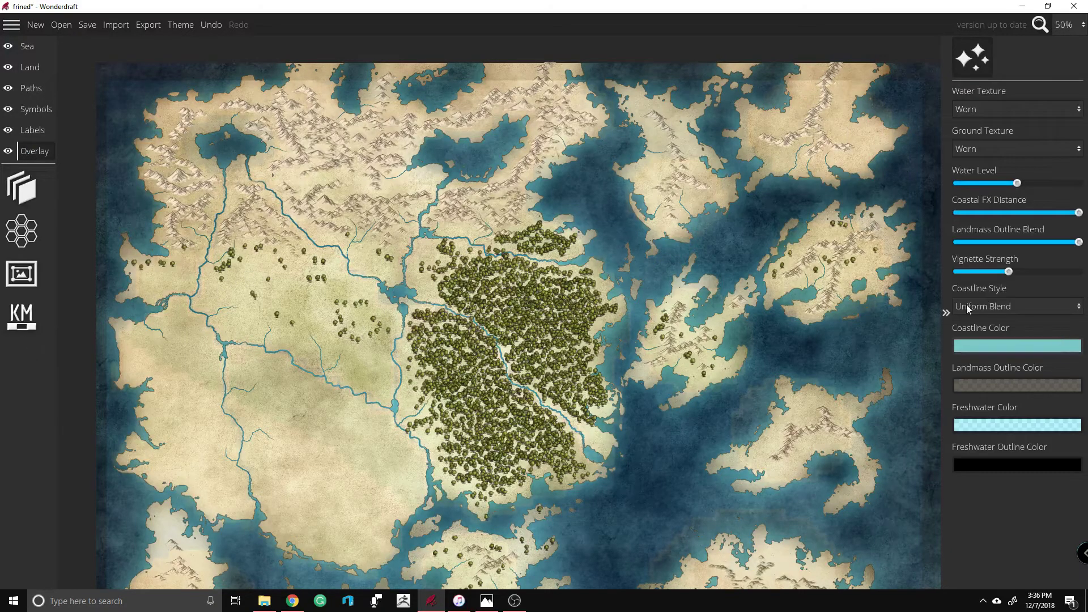
pyautogui.click(12, 194)
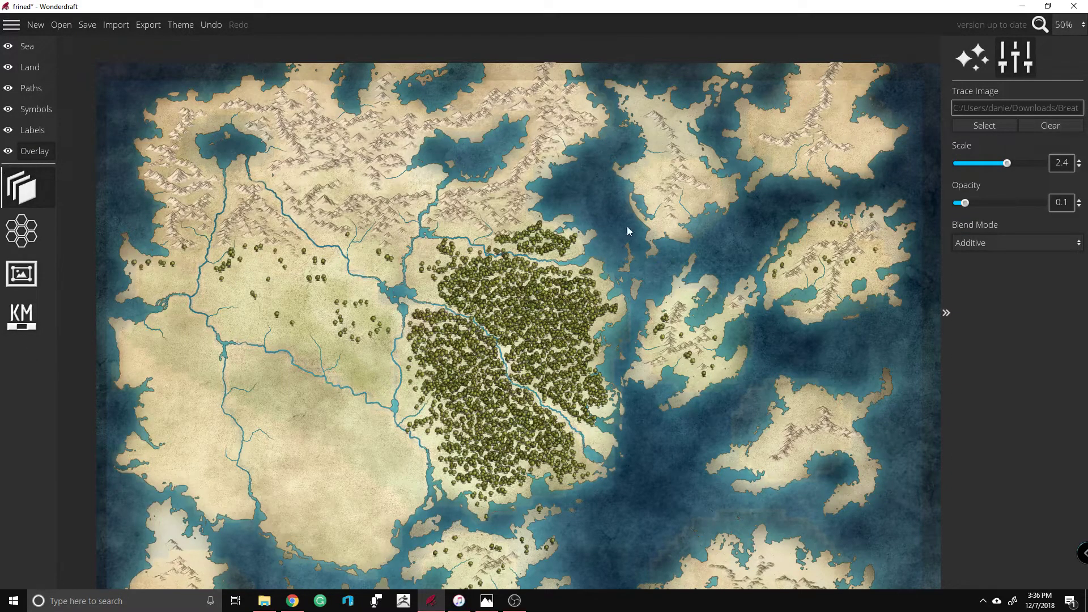
pyautogui.click(1054, 244)
pyautogui.click(974, 259)
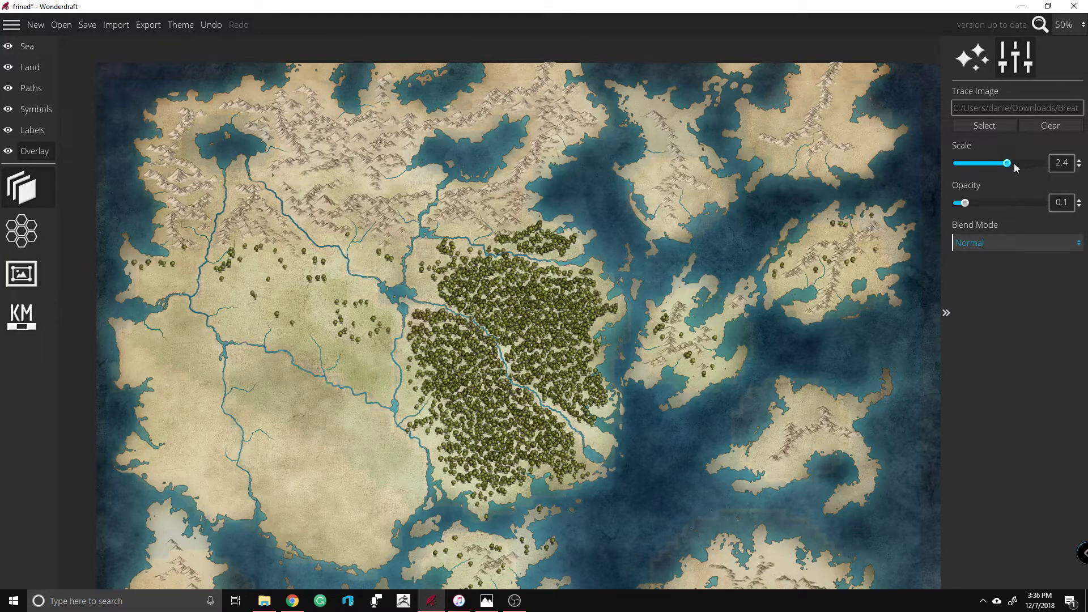
# Step: Hide the trace image to inspect the painted ground, and restore its opacity to 0.1
pyautogui.moveTo(967, 204)
pyautogui.mouseDown()
pyautogui.moveTo(999, 202)
pyautogui.moveTo(939, 208)
pyautogui.mouseUp()
pyautogui.press('Right')
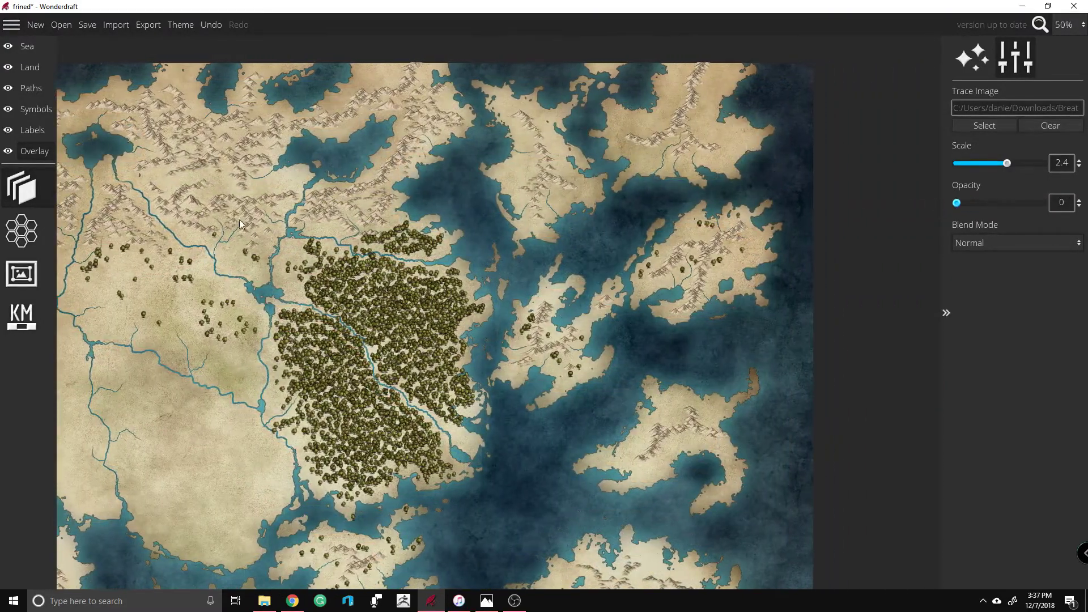
pyautogui.press('Left')
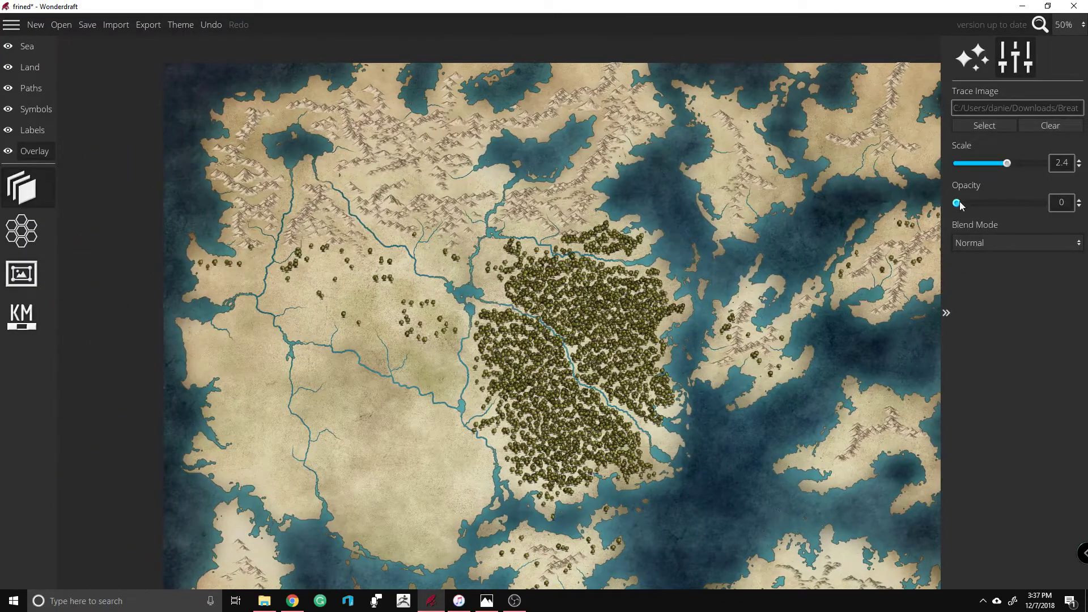
pyautogui.moveTo(961, 206)
pyautogui.mouseDown()
pyautogui.moveTo(983, 205)
pyautogui.moveTo(967, 214)
pyautogui.mouseUp()
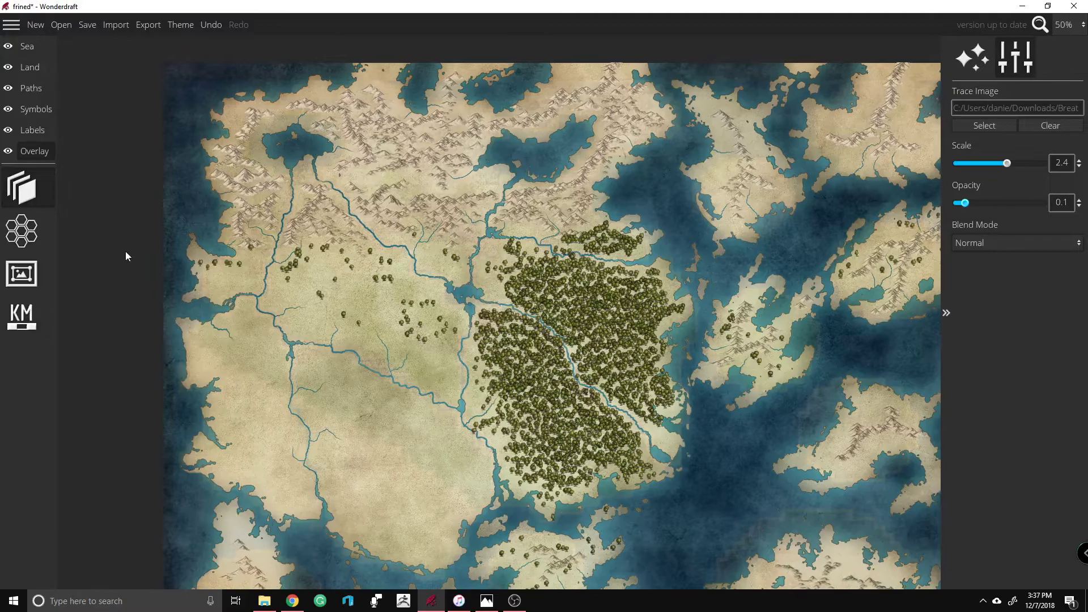
# Step: Paint olive green along the western plain's rivers and up into the northwestern foothills, following the trace image
pyautogui.click(29, 67)
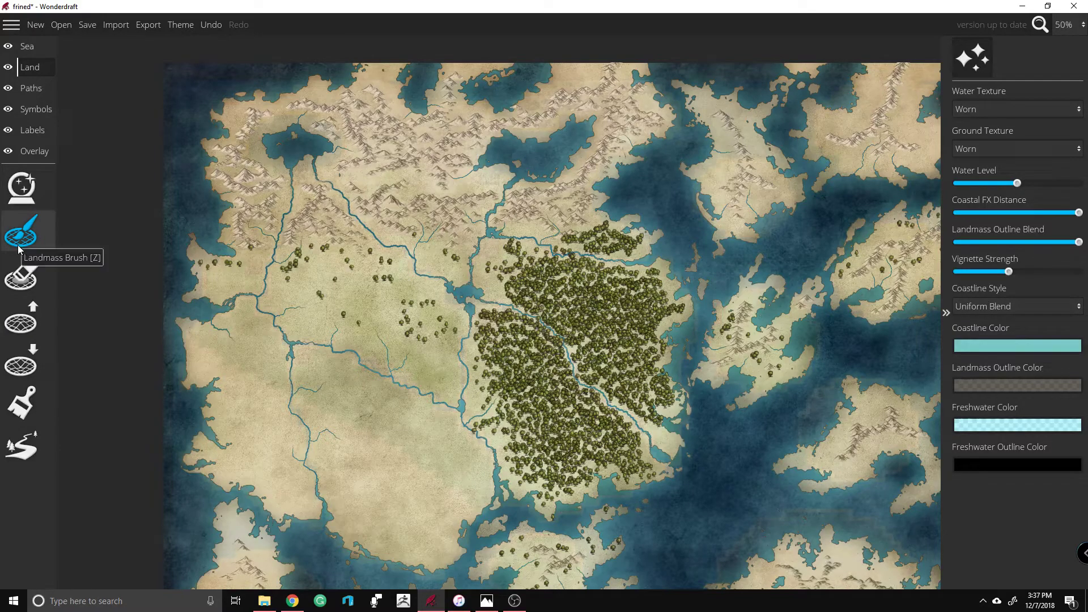
pyautogui.click(22, 402)
pyautogui.moveTo(247, 317)
pyautogui.mouseDown()
pyautogui.moveTo(205, 329)
pyautogui.moveTo(280, 367)
pyautogui.moveTo(262, 330)
pyautogui.moveTo(305, 348)
pyautogui.moveTo(309, 377)
pyautogui.mouseUp()
pyautogui.moveTo(367, 407)
pyautogui.mouseDown()
pyautogui.moveTo(487, 466)
pyautogui.moveTo(486, 449)
pyautogui.moveTo(437, 420)
pyautogui.moveTo(391, 366)
pyautogui.mouseUp()
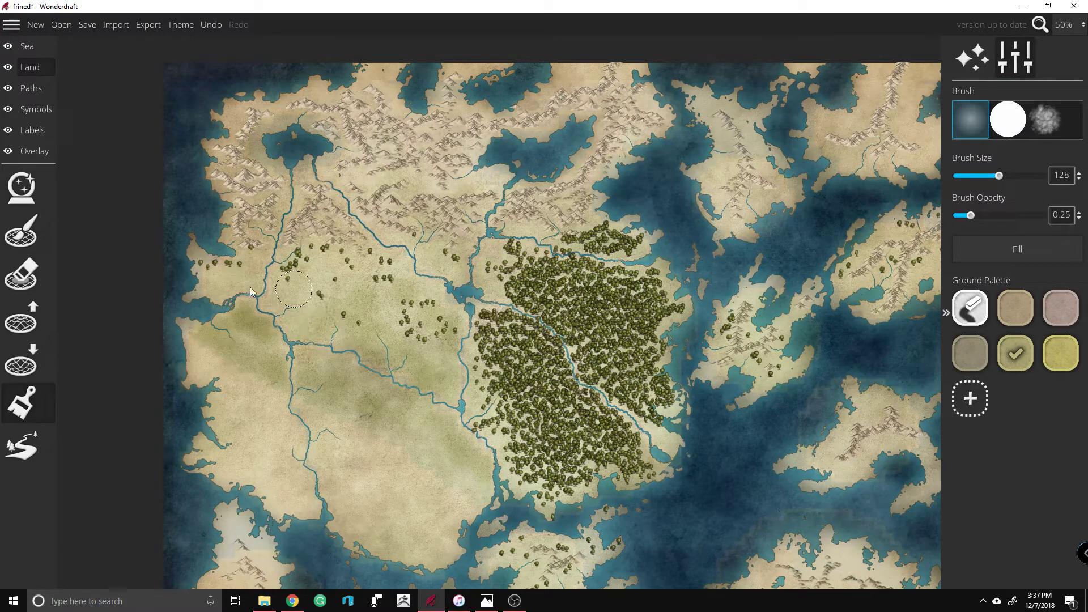
pyautogui.moveTo(268, 229)
pyautogui.mouseDown()
pyautogui.moveTo(327, 251)
pyautogui.moveTo(370, 259)
pyautogui.moveTo(383, 248)
pyautogui.moveTo(408, 268)
pyautogui.moveTo(395, 283)
pyautogui.moveTo(293, 285)
pyautogui.mouseUp()
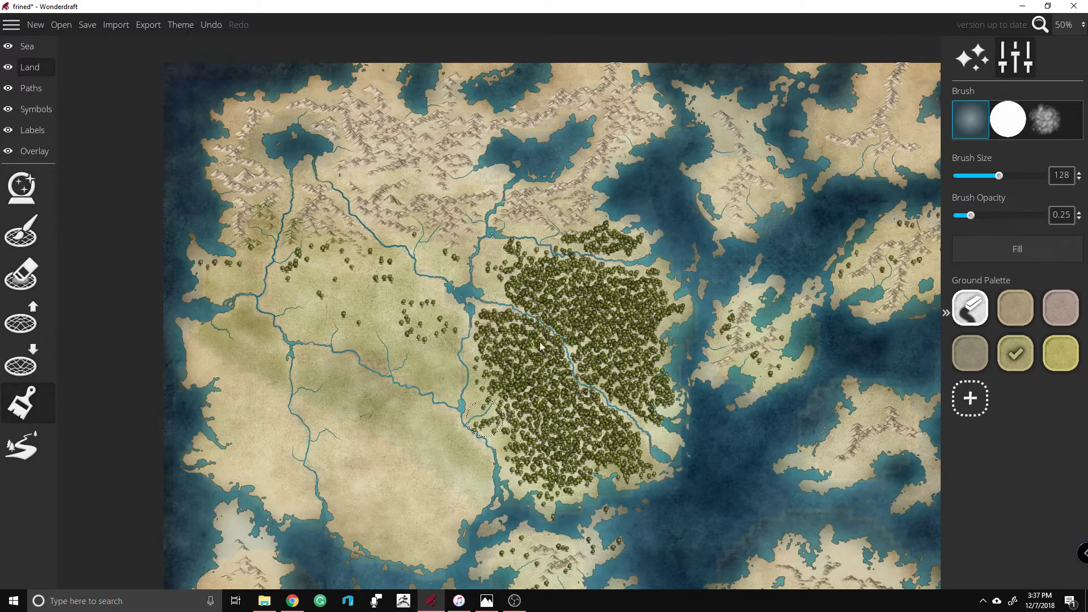
# Step: Extend the olive-green ground across the northern foothills and over the whole forest region
pyautogui.moveTo(629, 242)
pyautogui.mouseDown()
pyautogui.moveTo(475, 242)
pyautogui.moveTo(454, 255)
pyautogui.moveTo(416, 221)
pyautogui.moveTo(395, 222)
pyautogui.moveTo(432, 249)
pyautogui.moveTo(440, 275)
pyautogui.moveTo(371, 240)
pyautogui.moveTo(407, 276)
pyautogui.moveTo(447, 291)
pyautogui.moveTo(399, 300)
pyautogui.moveTo(382, 322)
pyautogui.moveTo(477, 324)
pyautogui.mouseUp()
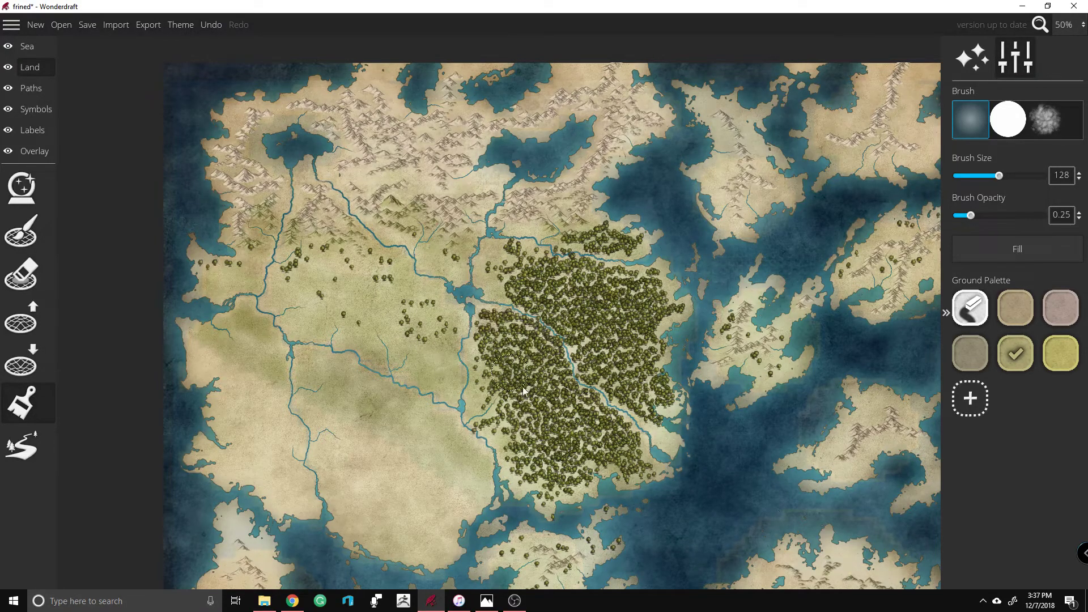
pyautogui.moveTo(651, 443); pyautogui.dragTo(659, 407)
pyautogui.moveTo(660, 332)
pyautogui.mouseDown()
pyautogui.moveTo(596, 353)
pyautogui.moveTo(548, 317)
pyautogui.moveTo(465, 303)
pyautogui.moveTo(484, 335)
pyautogui.moveTo(485, 373)
pyautogui.mouseUp()
pyautogui.moveTo(476, 434)
pyautogui.mouseDown()
pyautogui.moveTo(491, 473)
pyautogui.moveTo(535, 480)
pyautogui.moveTo(609, 467)
pyautogui.mouseUp()
# Step: Paint olive green over the two mountainous islands directly east of the forest
pyautogui.moveTo(767, 307)
pyautogui.mouseDown()
pyautogui.moveTo(776, 286)
pyautogui.moveTo(717, 345)
pyautogui.moveTo(732, 370)
pyautogui.moveTo(793, 384)
pyautogui.moveTo(815, 356)
pyautogui.moveTo(768, 340)
pyautogui.moveTo(812, 313)
pyautogui.moveTo(901, 215)
pyautogui.moveTo(895, 258)
pyautogui.moveTo(856, 280)
pyautogui.moveTo(884, 301)
pyautogui.mouseUp()
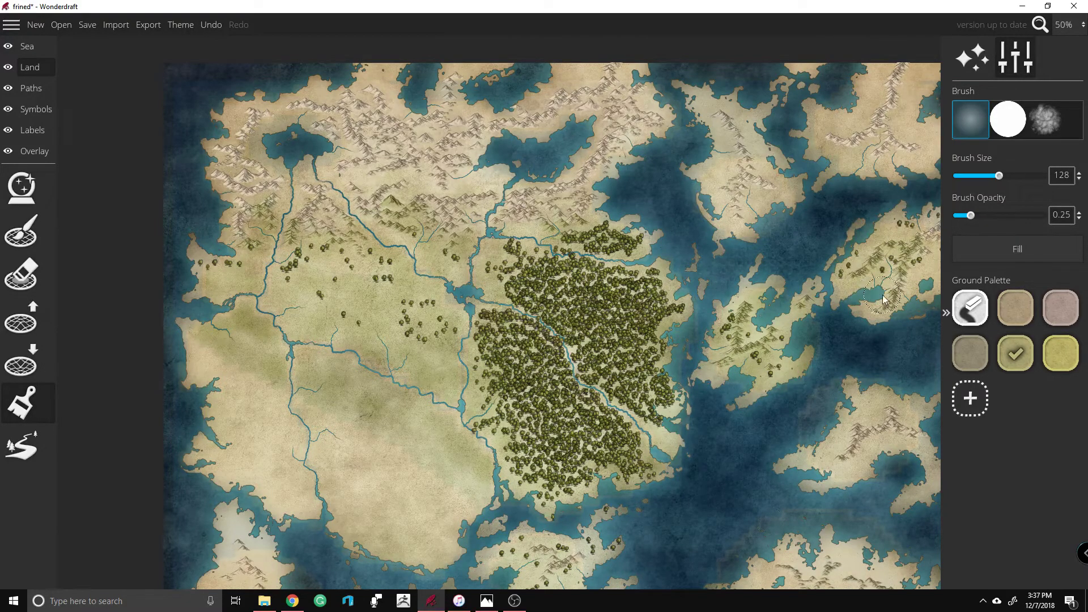
pyautogui.press('Right')
pyautogui.press('Right')
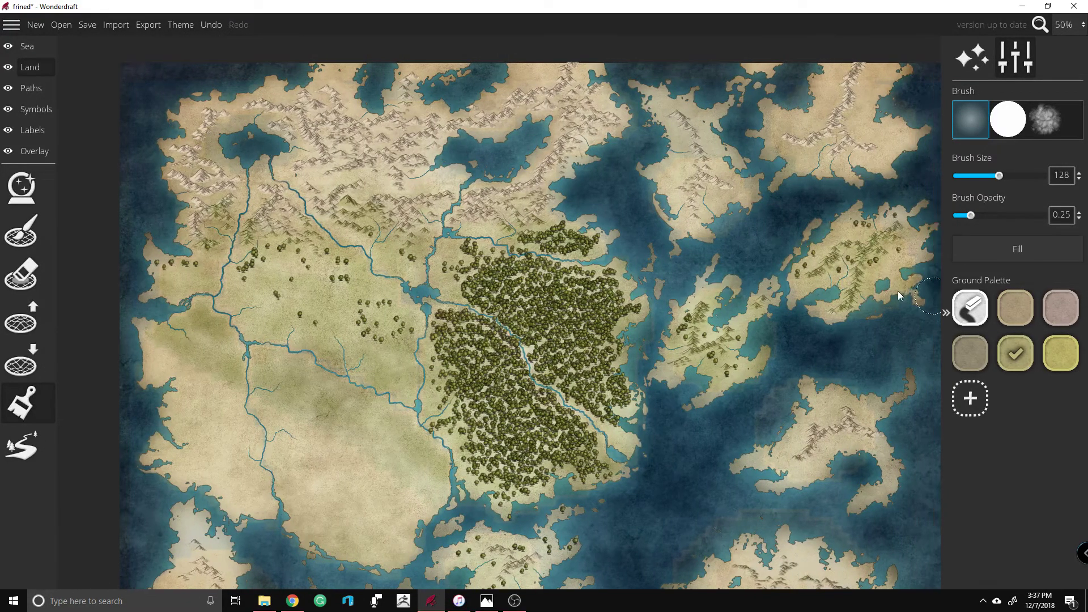
pyautogui.press('Right')
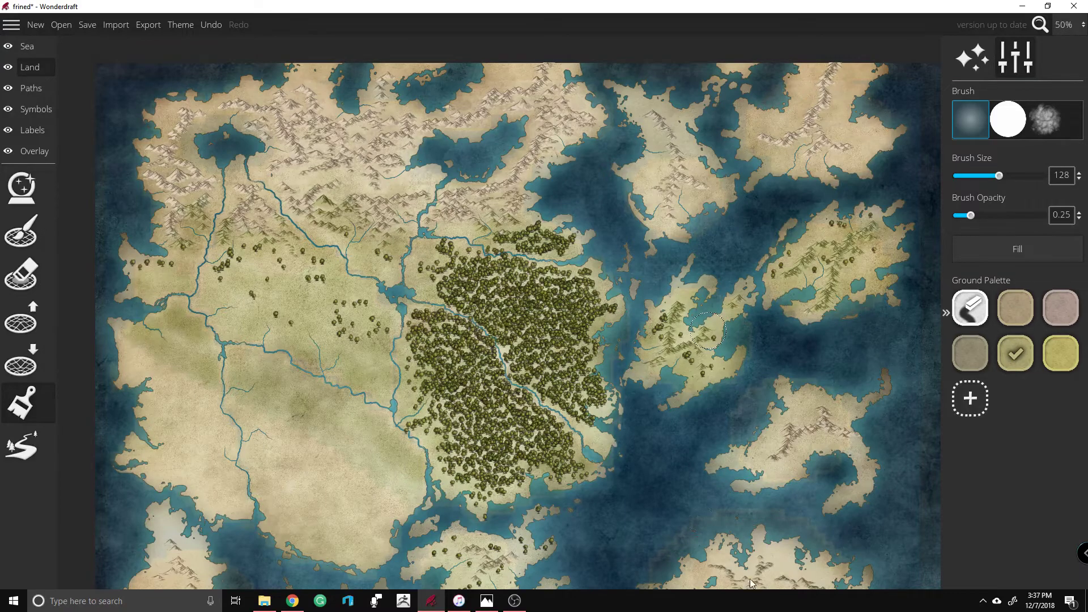
pyautogui.press('Down')
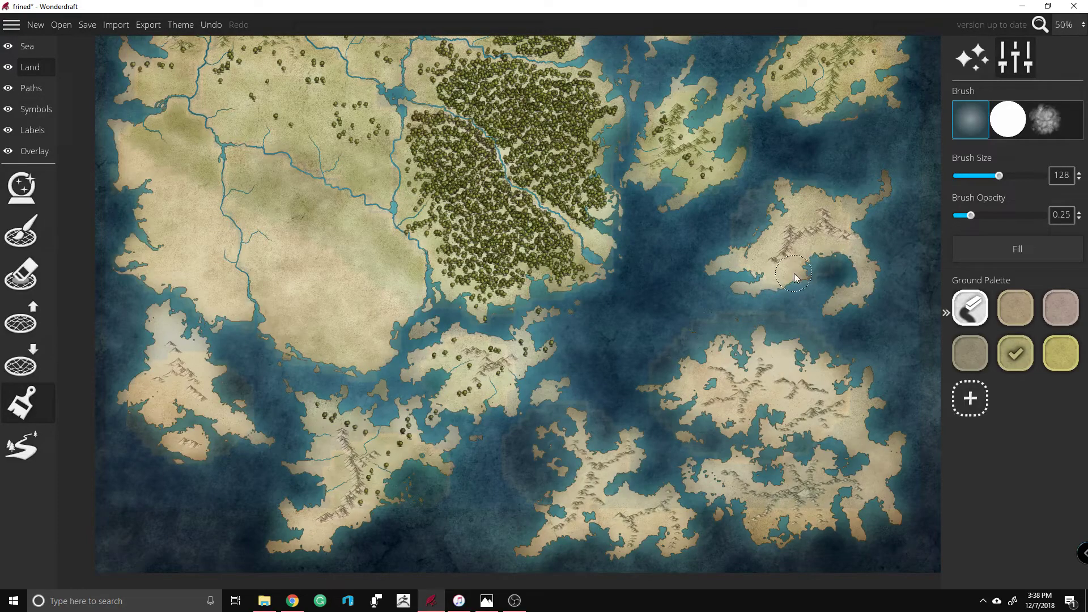
# Step: Set the trace image's opacity to 0 and return to painting the ground
pyautogui.click(32, 150)
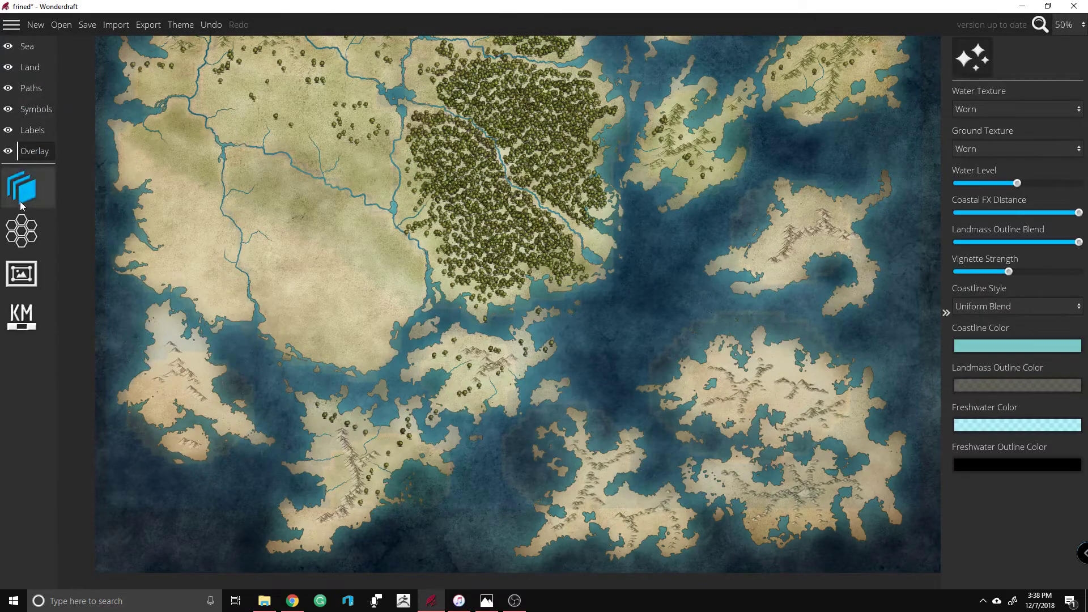
pyautogui.moveTo(965, 203)
pyautogui.mouseDown()
pyautogui.moveTo(1057, 207)
pyautogui.moveTo(947, 206)
pyautogui.mouseUp()
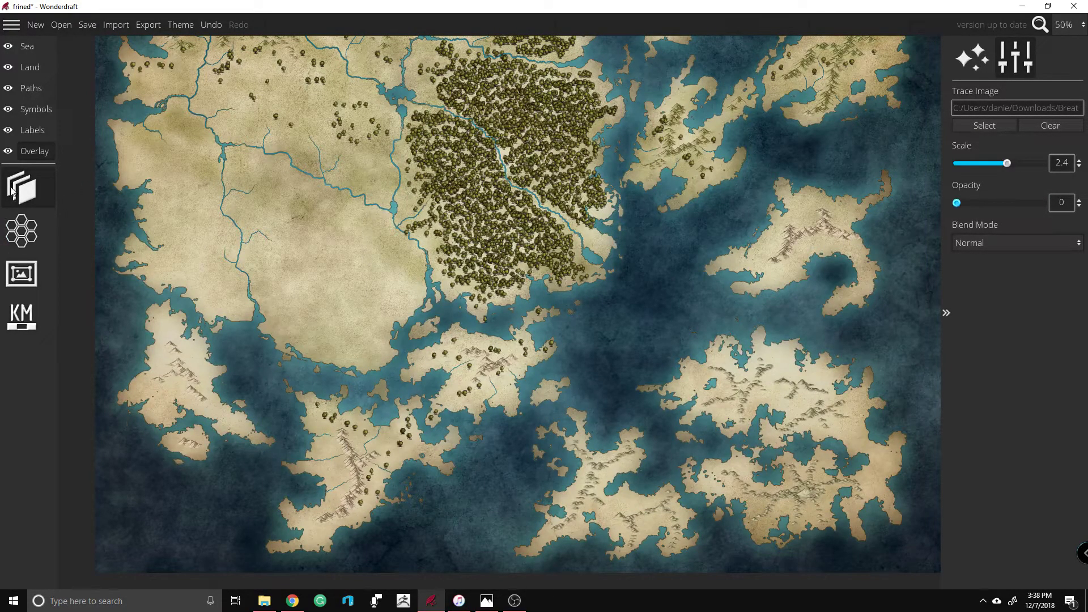
pyautogui.click(29, 67)
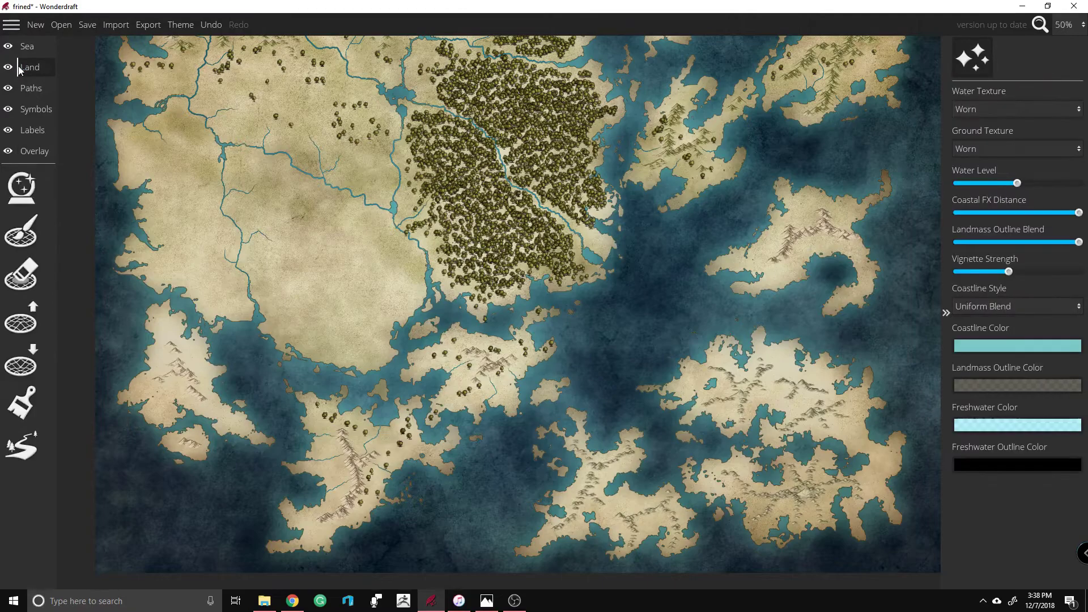
pyautogui.click(21, 403)
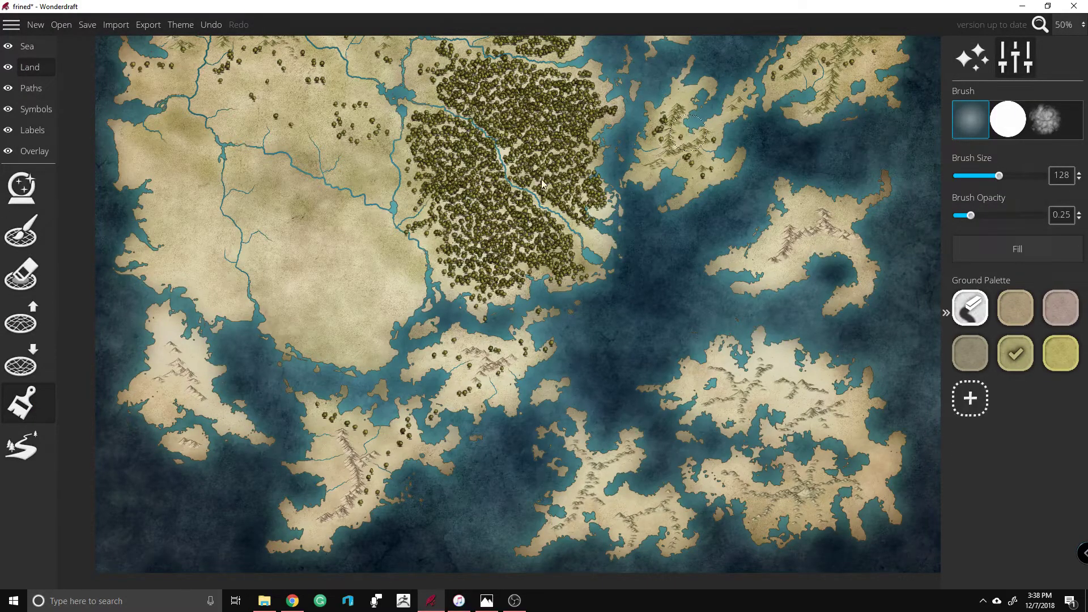
# Step: Paint olive green over the two wooded islands south of the forest, including their mountains
pyautogui.moveTo(484, 261)
pyautogui.mouseDown()
pyautogui.moveTo(463, 287)
pyautogui.moveTo(476, 308)
pyautogui.moveTo(455, 302)
pyautogui.moveTo(492, 308)
pyautogui.moveTo(453, 342)
pyautogui.moveTo(469, 387)
pyautogui.moveTo(457, 394)
pyautogui.moveTo(468, 387)
pyautogui.moveTo(455, 370)
pyautogui.moveTo(512, 362)
pyautogui.moveTo(544, 380)
pyautogui.moveTo(540, 322)
pyautogui.moveTo(493, 384)
pyautogui.moveTo(419, 373)
pyautogui.moveTo(447, 351)
pyautogui.moveTo(446, 396)
pyautogui.moveTo(483, 409)
pyautogui.moveTo(517, 384)
pyautogui.mouseUp()
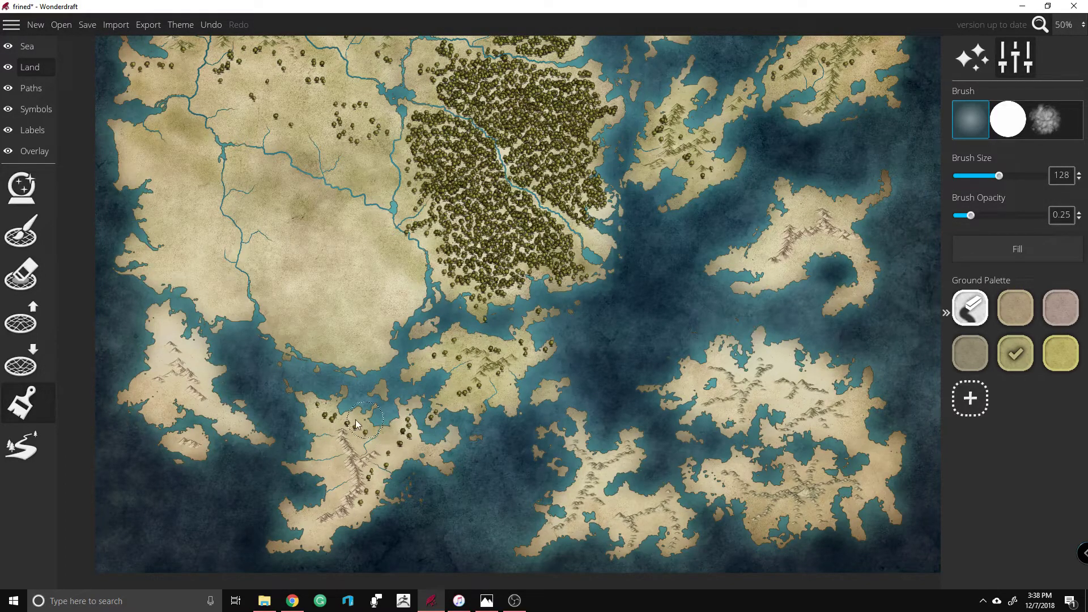
pyautogui.moveTo(324, 538)
pyautogui.mouseDown()
pyautogui.moveTo(273, 526)
pyautogui.moveTo(333, 490)
pyautogui.moveTo(316, 501)
pyautogui.moveTo(306, 481)
pyautogui.moveTo(318, 399)
pyautogui.moveTo(329, 450)
pyautogui.moveTo(338, 412)
pyautogui.moveTo(362, 424)
pyautogui.moveTo(364, 440)
pyautogui.moveTo(347, 453)
pyautogui.moveTo(355, 479)
pyautogui.moveTo(335, 518)
pyautogui.moveTo(307, 536)
pyautogui.moveTo(326, 545)
pyautogui.moveTo(465, 442)
pyautogui.moveTo(390, 465)
pyautogui.mouseUp()
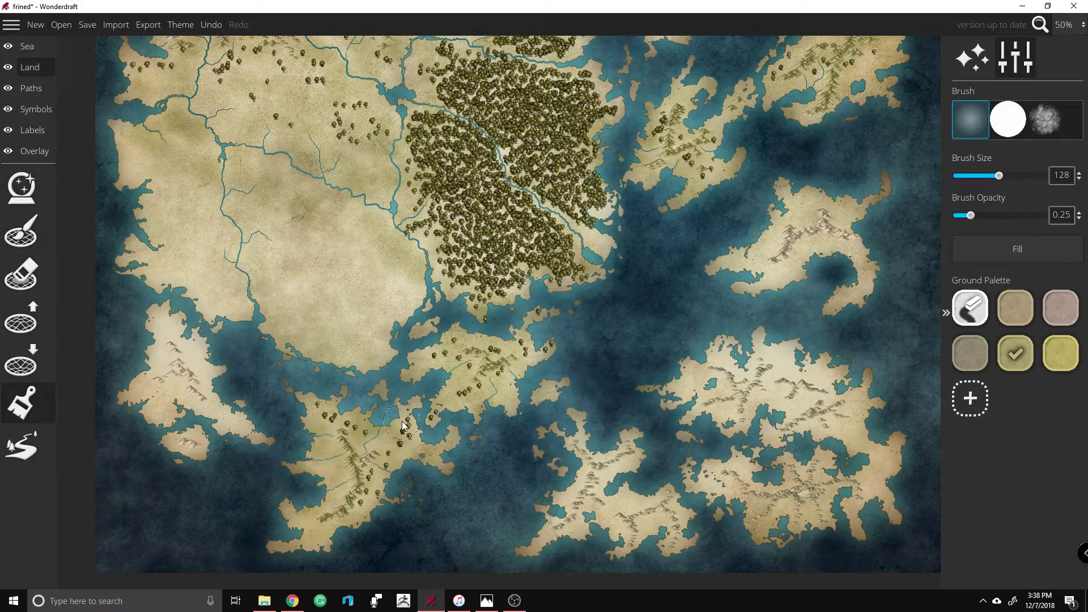
pyautogui.moveTo(544, 360); pyautogui.dragTo(538, 343)
# Step: Deepen the olive green across the river plain, the northern foothills and the whole forest region with another coat
pyautogui.moveTo(246, 113)
pyautogui.mouseDown()
pyautogui.moveTo(227, 80)
pyautogui.moveTo(213, 85)
pyautogui.moveTo(216, 138)
pyautogui.moveTo(172, 112)
pyautogui.moveTo(145, 126)
pyautogui.moveTo(270, 161)
pyautogui.moveTo(284, 145)
pyautogui.moveTo(252, 137)
pyautogui.moveTo(242, 94)
pyautogui.moveTo(283, 48)
pyautogui.moveTo(264, 75)
pyautogui.moveTo(364, 100)
pyautogui.moveTo(280, 100)
pyautogui.moveTo(263, 119)
pyautogui.moveTo(221, 108)
pyautogui.moveTo(231, 135)
pyautogui.moveTo(286, 159)
pyautogui.mouseUp()
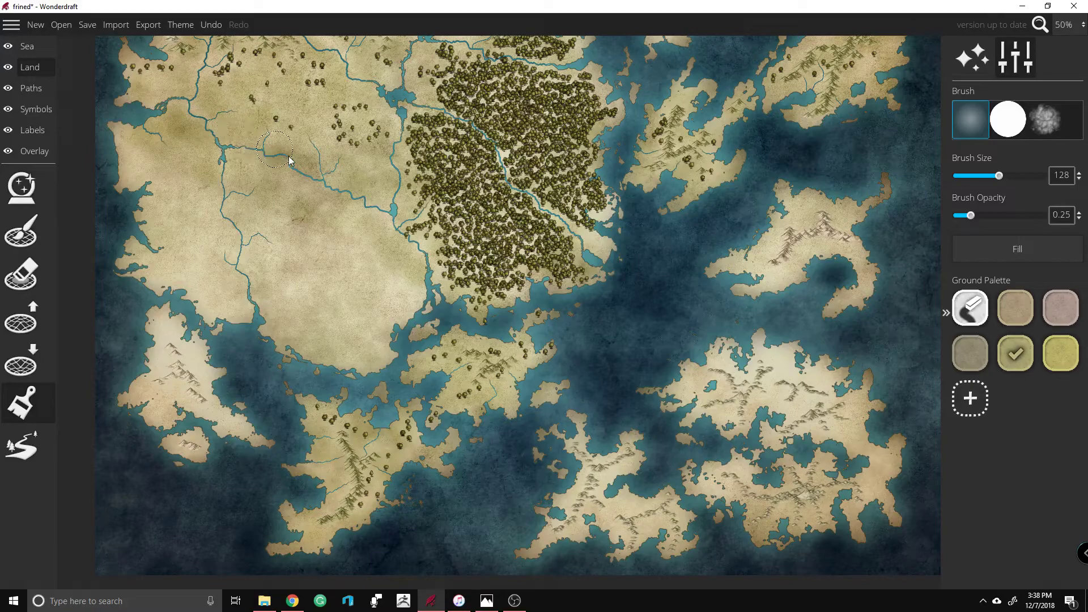
pyautogui.moveTo(369, 202); pyautogui.dragTo(413, 239)
pyautogui.moveTo(615, 234)
pyautogui.mouseDown()
pyautogui.moveTo(604, 214)
pyautogui.moveTo(577, 199)
pyautogui.mouseUp()
pyautogui.moveTo(499, 148); pyautogui.dragTo(522, 190)
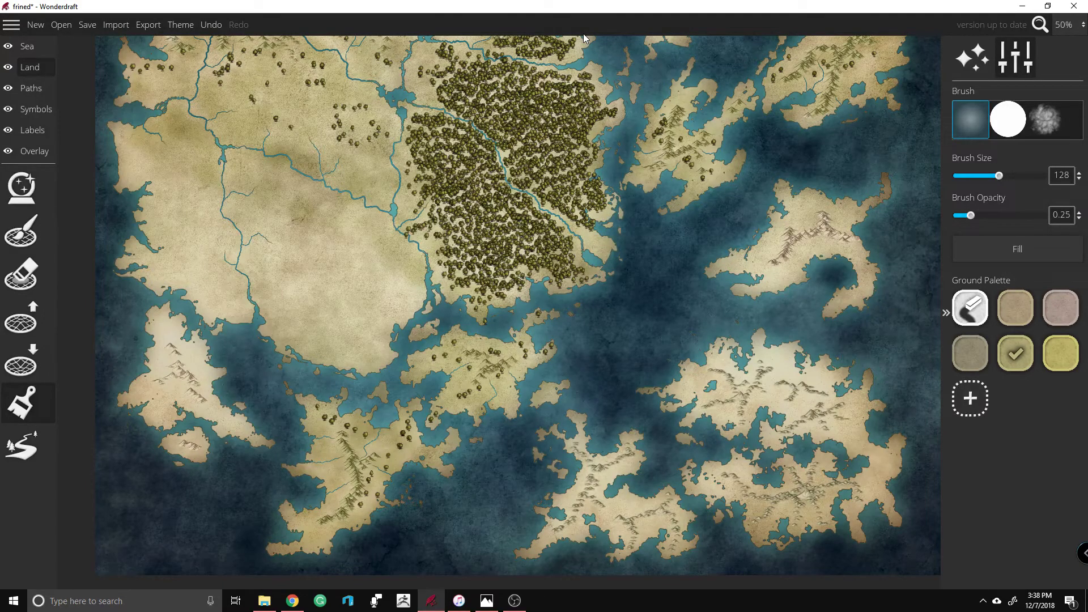
pyautogui.press('Up')
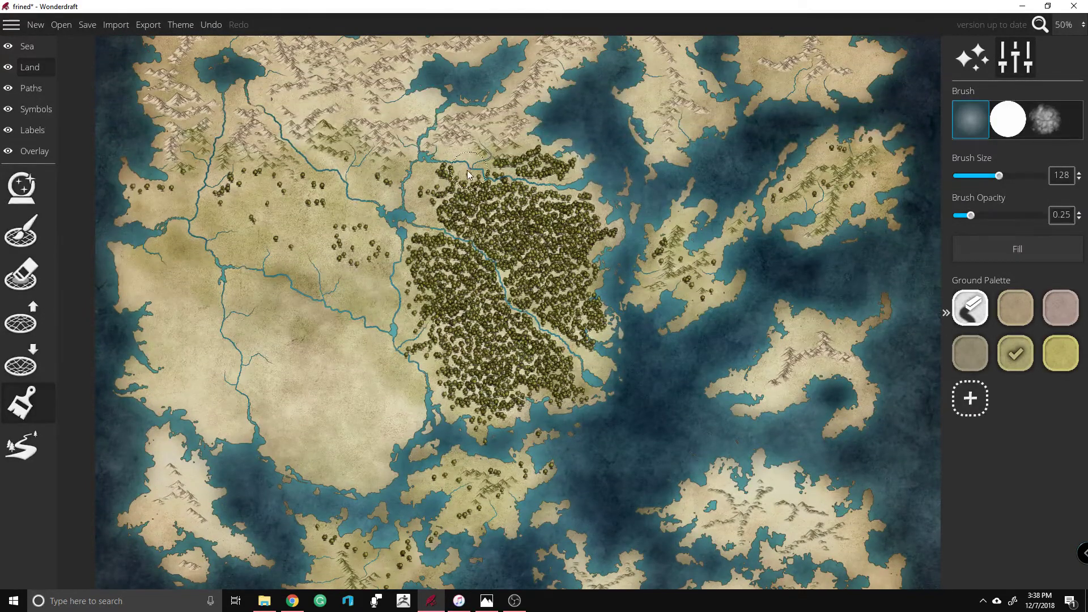
pyautogui.moveTo(286, 153)
pyautogui.mouseDown()
pyautogui.moveTo(147, 156)
pyautogui.moveTo(191, 196)
pyautogui.moveTo(225, 180)
pyautogui.moveTo(292, 183)
pyautogui.moveTo(414, 211)
pyautogui.moveTo(390, 242)
pyautogui.moveTo(272, 224)
pyautogui.moveTo(409, 305)
pyautogui.moveTo(416, 331)
pyautogui.mouseUp()
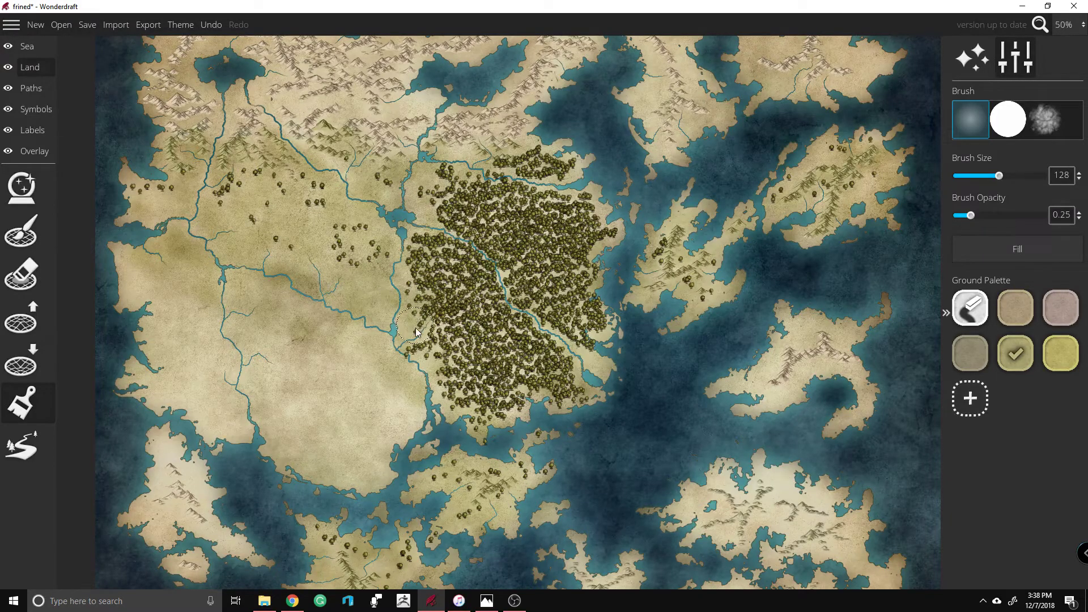
pyautogui.moveTo(437, 373)
pyautogui.mouseDown()
pyautogui.moveTo(453, 404)
pyautogui.moveTo(488, 418)
pyautogui.moveTo(539, 380)
pyautogui.moveTo(494, 403)
pyautogui.mouseUp()
pyautogui.moveTo(447, 348)
pyautogui.mouseDown()
pyautogui.moveTo(473, 361)
pyautogui.moveTo(447, 320)
pyautogui.mouseUp()
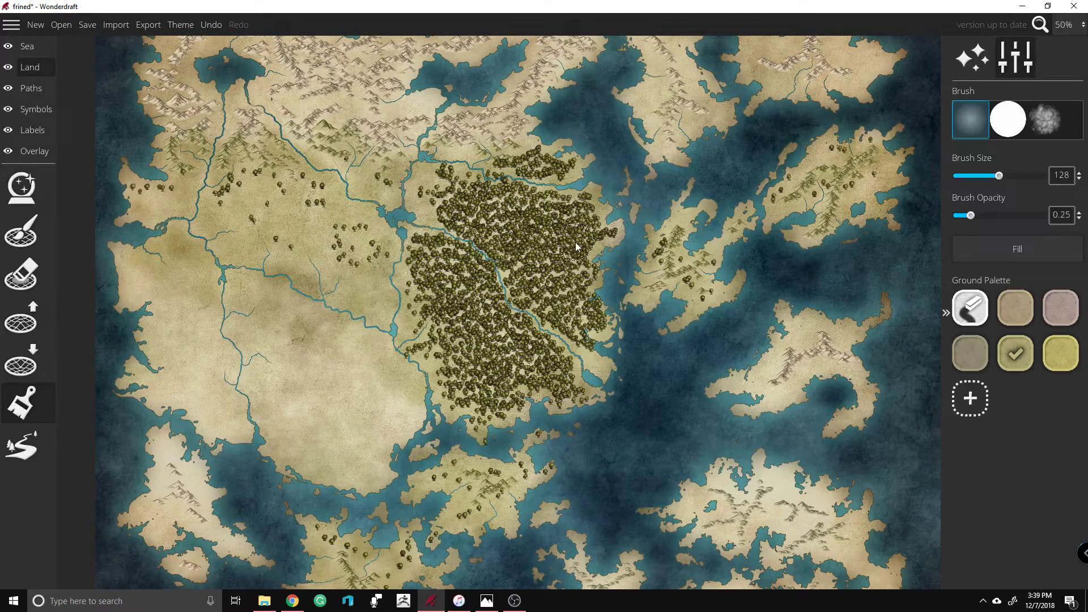
# Step: Add another coat of olive green to the two mountainous islands directly east of the forest
pyautogui.moveTo(680, 239)
pyautogui.mouseDown()
pyautogui.moveTo(644, 294)
pyautogui.moveTo(710, 283)
pyautogui.moveTo(725, 239)
pyautogui.mouseUp()
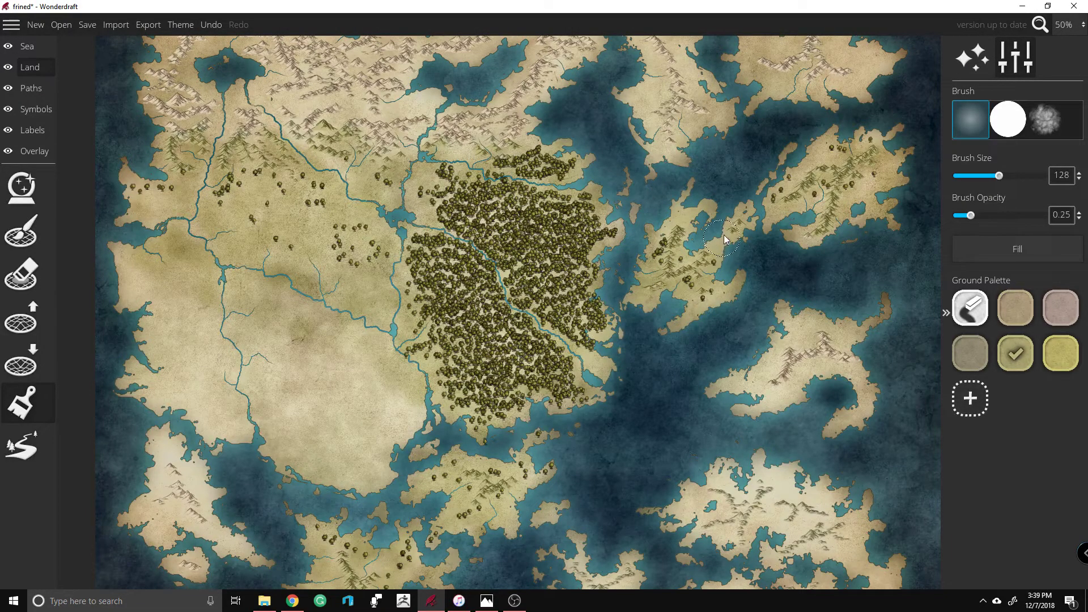
pyautogui.moveTo(690, 251)
pyautogui.mouseDown()
pyautogui.moveTo(673, 232)
pyautogui.moveTo(684, 241)
pyautogui.mouseUp()
pyautogui.moveTo(797, 237)
pyautogui.mouseDown()
pyautogui.moveTo(871, 184)
pyautogui.moveTo(877, 205)
pyautogui.moveTo(855, 216)
pyautogui.moveTo(823, 196)
pyautogui.moveTo(775, 206)
pyautogui.moveTo(788, 184)
pyautogui.moveTo(881, 139)
pyautogui.mouseUp()
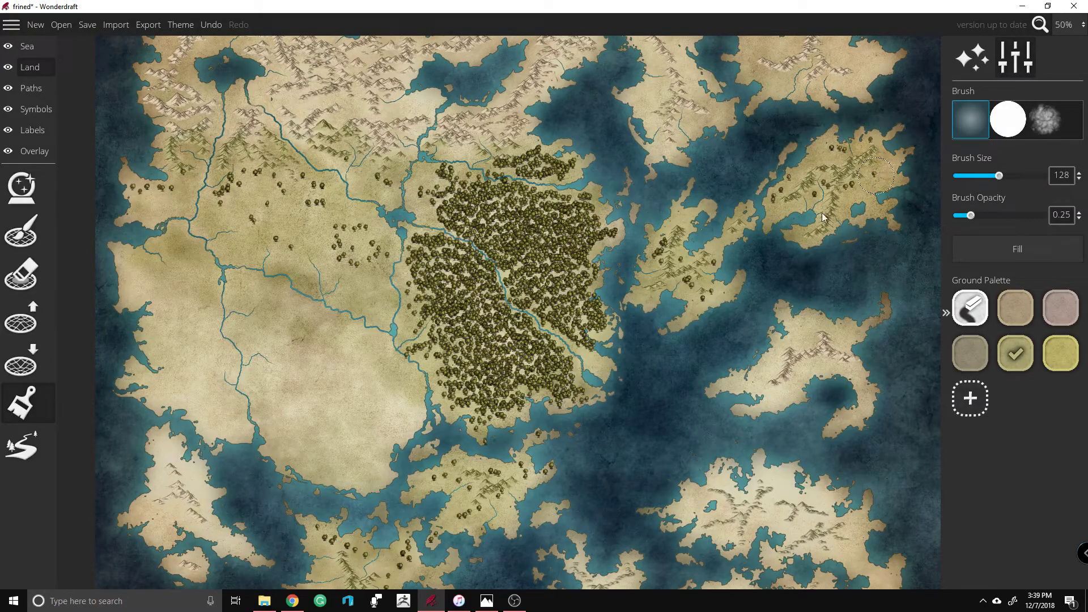
pyautogui.moveTo(719, 250); pyautogui.dragTo(703, 249)
# Step: Paint the crescent-shaped eastern island and the mountainous southeastern islands with the grey-brown ground colour
pyautogui.click(970, 353)
pyautogui.moveTo(838, 373)
pyautogui.mouseDown()
pyautogui.moveTo(800, 368)
pyautogui.moveTo(788, 390)
pyautogui.moveTo(741, 398)
pyautogui.moveTo(741, 380)
pyautogui.moveTo(800, 328)
pyautogui.moveTo(876, 321)
pyautogui.moveTo(856, 343)
pyautogui.moveTo(801, 355)
pyautogui.moveTo(759, 386)
pyautogui.moveTo(786, 399)
pyautogui.moveTo(767, 410)
pyautogui.moveTo(727, 382)
pyautogui.moveTo(786, 367)
pyautogui.moveTo(780, 323)
pyautogui.moveTo(864, 326)
pyautogui.moveTo(855, 419)
pyautogui.moveTo(840, 426)
pyautogui.moveTo(886, 314)
pyautogui.moveTo(859, 332)
pyautogui.moveTo(784, 331)
pyautogui.moveTo(780, 363)
pyautogui.moveTo(748, 395)
pyautogui.mouseUp()
pyautogui.scroll(-5, 752, 589)
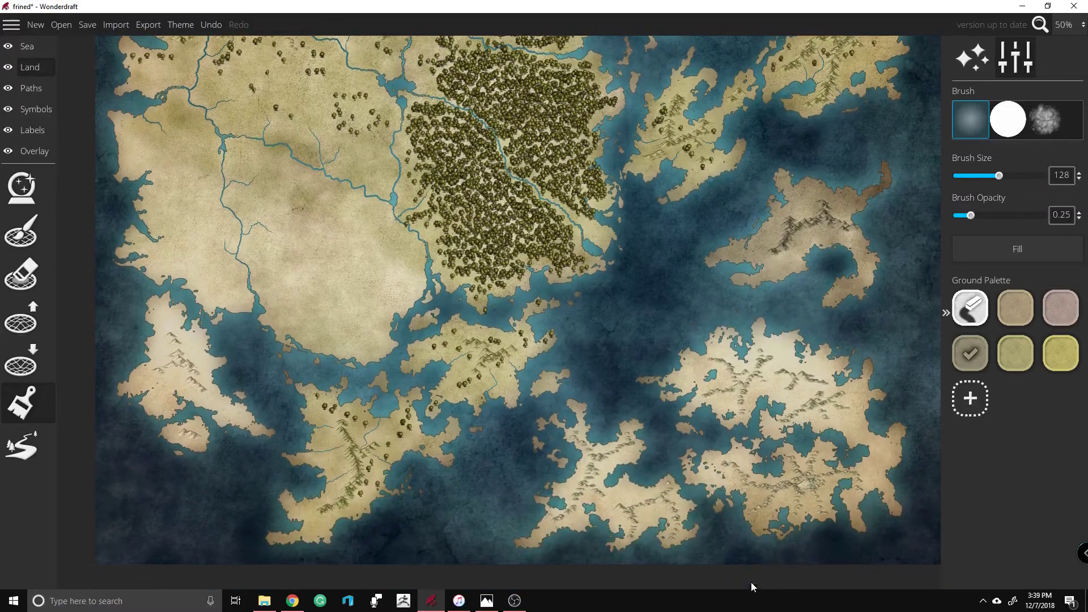
pyautogui.moveTo(817, 467)
pyautogui.mouseDown()
pyautogui.moveTo(866, 491)
pyautogui.moveTo(886, 482)
pyautogui.moveTo(864, 447)
pyautogui.moveTo(868, 464)
pyautogui.moveTo(898, 436)
pyautogui.moveTo(859, 411)
pyautogui.moveTo(862, 368)
pyautogui.moveTo(873, 379)
pyautogui.moveTo(844, 400)
pyautogui.moveTo(847, 417)
pyautogui.moveTo(792, 423)
pyautogui.moveTo(773, 416)
pyautogui.moveTo(820, 380)
pyautogui.moveTo(831, 355)
pyautogui.moveTo(754, 329)
pyautogui.moveTo(674, 367)
pyautogui.moveTo(698, 366)
pyautogui.moveTo(703, 390)
pyautogui.moveTo(688, 412)
pyautogui.moveTo(761, 388)
pyautogui.moveTo(785, 387)
pyautogui.moveTo(764, 424)
pyautogui.moveTo(826, 408)
pyautogui.moveTo(807, 389)
pyautogui.moveTo(809, 362)
pyautogui.moveTo(779, 377)
pyautogui.moveTo(789, 356)
pyautogui.moveTo(776, 333)
pyautogui.moveTo(757, 357)
pyautogui.moveTo(718, 354)
pyautogui.moveTo(664, 391)
pyautogui.moveTo(777, 361)
pyautogui.moveTo(760, 374)
pyautogui.moveTo(749, 353)
pyautogui.moveTo(745, 387)
pyautogui.moveTo(721, 402)
pyautogui.moveTo(784, 371)
pyautogui.moveTo(778, 390)
pyautogui.moveTo(811, 384)
pyautogui.moveTo(815, 394)
pyautogui.moveTo(729, 463)
pyautogui.moveTo(675, 481)
pyautogui.moveTo(748, 483)
pyautogui.moveTo(786, 453)
pyautogui.moveTo(803, 471)
pyautogui.moveTo(879, 471)
pyautogui.mouseUp()
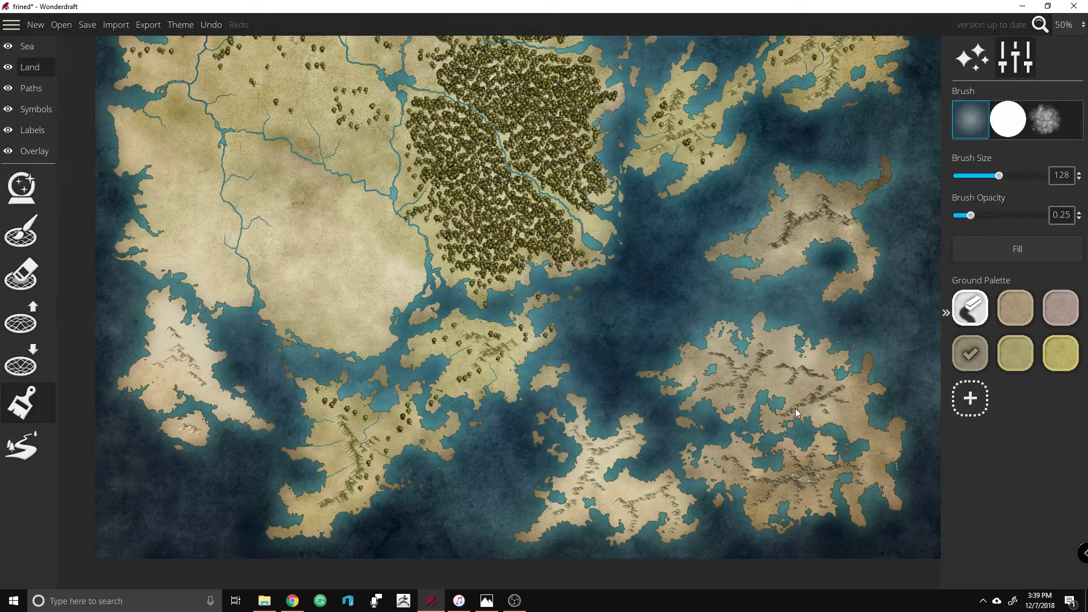
pyautogui.moveTo(660, 479)
pyautogui.mouseDown()
pyautogui.moveTo(598, 473)
pyautogui.moveTo(550, 530)
pyautogui.moveTo(606, 508)
pyautogui.moveTo(640, 510)
pyautogui.moveTo(615, 534)
pyautogui.moveTo(622, 508)
pyautogui.moveTo(691, 490)
pyautogui.moveTo(692, 532)
pyautogui.moveTo(658, 483)
pyautogui.moveTo(597, 460)
pyautogui.moveTo(624, 443)
pyautogui.moveTo(592, 447)
pyautogui.moveTo(564, 403)
pyautogui.moveTo(549, 419)
pyautogui.moveTo(589, 447)
pyautogui.moveTo(560, 496)
pyautogui.moveTo(585, 483)
pyautogui.mouseUp()
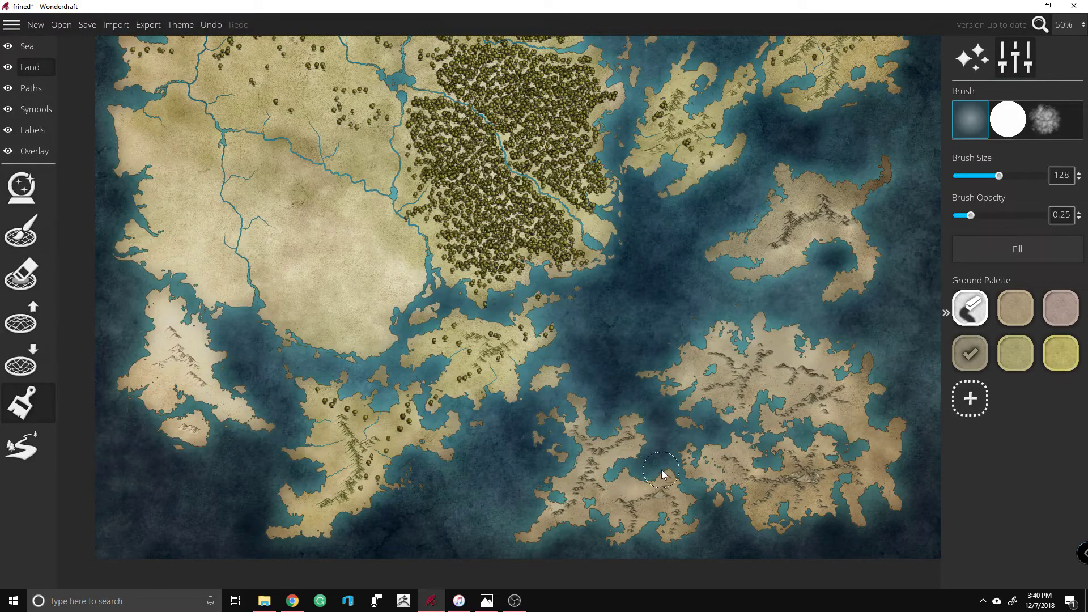
# Step: Paint the mountainous southwestern island and its small neighbour with the tan ground colour
pyautogui.click(1015, 308)
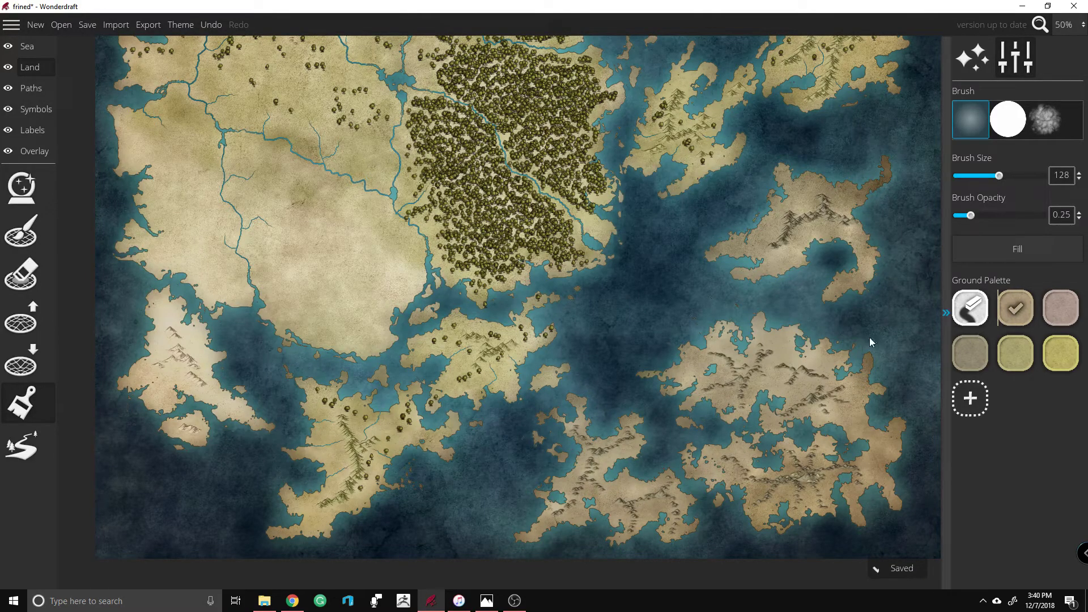
pyautogui.moveTo(190, 369)
pyautogui.mouseDown()
pyautogui.moveTo(158, 377)
pyautogui.moveTo(173, 367)
pyautogui.moveTo(182, 424)
pyautogui.moveTo(231, 425)
pyautogui.mouseUp()
pyautogui.moveTo(196, 353)
pyautogui.mouseDown()
pyautogui.moveTo(154, 305)
pyautogui.moveTo(155, 361)
pyautogui.moveTo(182, 338)
pyautogui.moveTo(209, 381)
pyautogui.moveTo(180, 389)
pyautogui.moveTo(189, 416)
pyautogui.moveTo(218, 433)
pyautogui.moveTo(245, 427)
pyautogui.moveTo(212, 382)
pyautogui.moveTo(217, 396)
pyautogui.moveTo(235, 390)
pyautogui.moveTo(240, 405)
pyautogui.moveTo(198, 342)
pyautogui.moveTo(169, 342)
pyautogui.mouseUp()
pyautogui.moveTo(177, 434)
pyautogui.mouseDown()
pyautogui.moveTo(199, 374)
pyautogui.moveTo(164, 308)
pyautogui.moveTo(205, 333)
pyautogui.moveTo(216, 359)
pyautogui.moveTo(174, 356)
pyautogui.moveTo(212, 322)
pyautogui.mouseUp()
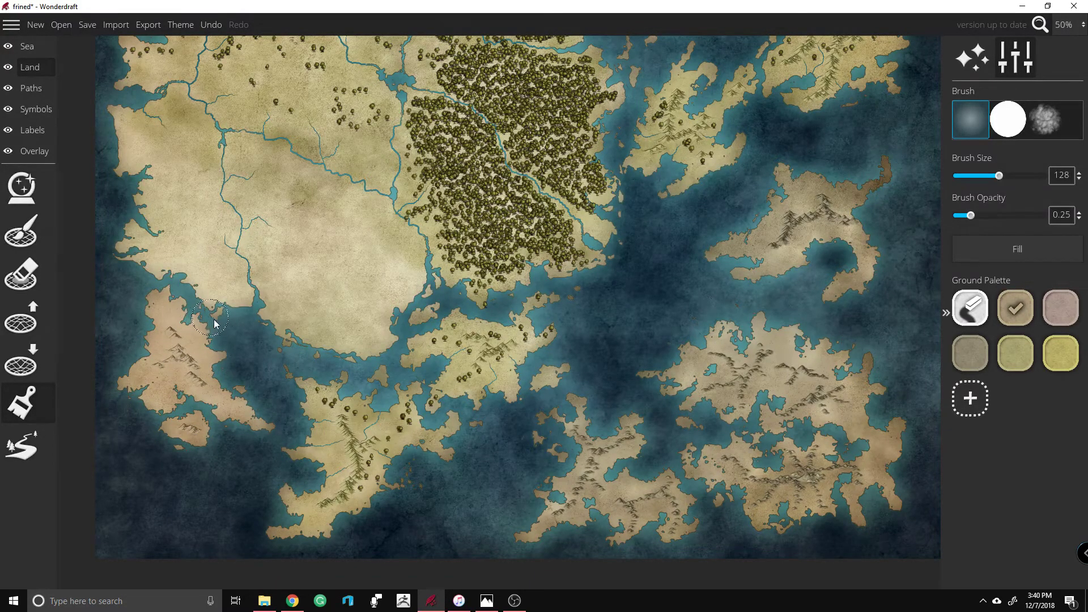
pyautogui.moveTo(270, 355)
pyautogui.mouseDown()
pyautogui.moveTo(304, 408)
pyautogui.moveTo(291, 440)
pyautogui.moveTo(275, 445)
pyautogui.mouseUp()
# Step: Paint tan over the mainland's southwestern plain, below the olive-green river region
pyautogui.scroll(2, 240, 348)
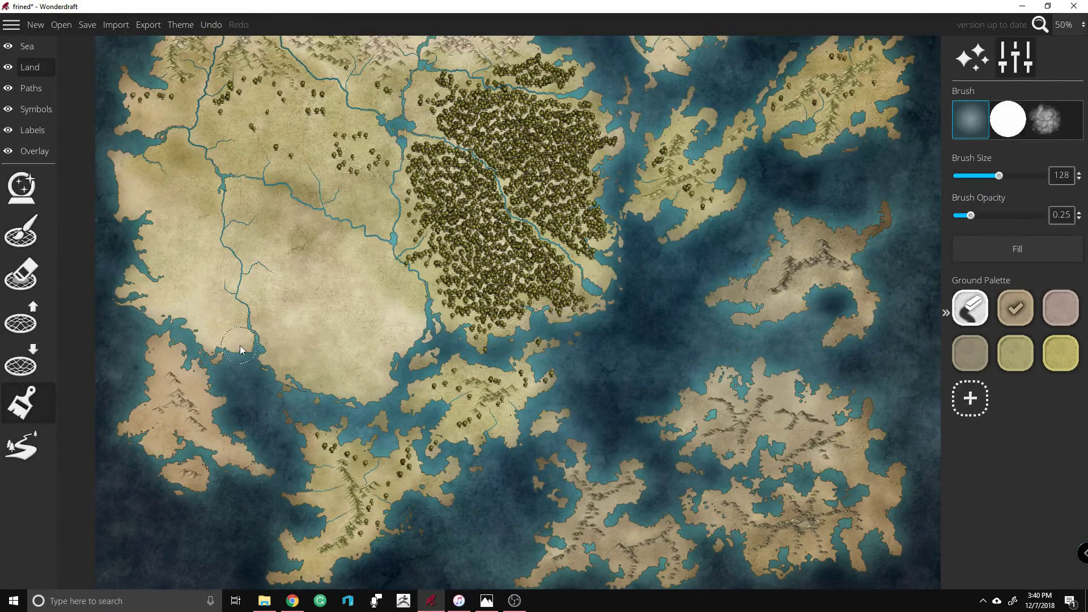
pyautogui.moveTo(244, 255)
pyautogui.mouseDown()
pyautogui.moveTo(132, 187)
pyautogui.moveTo(145, 204)
pyautogui.moveTo(221, 225)
pyautogui.mouseUp()
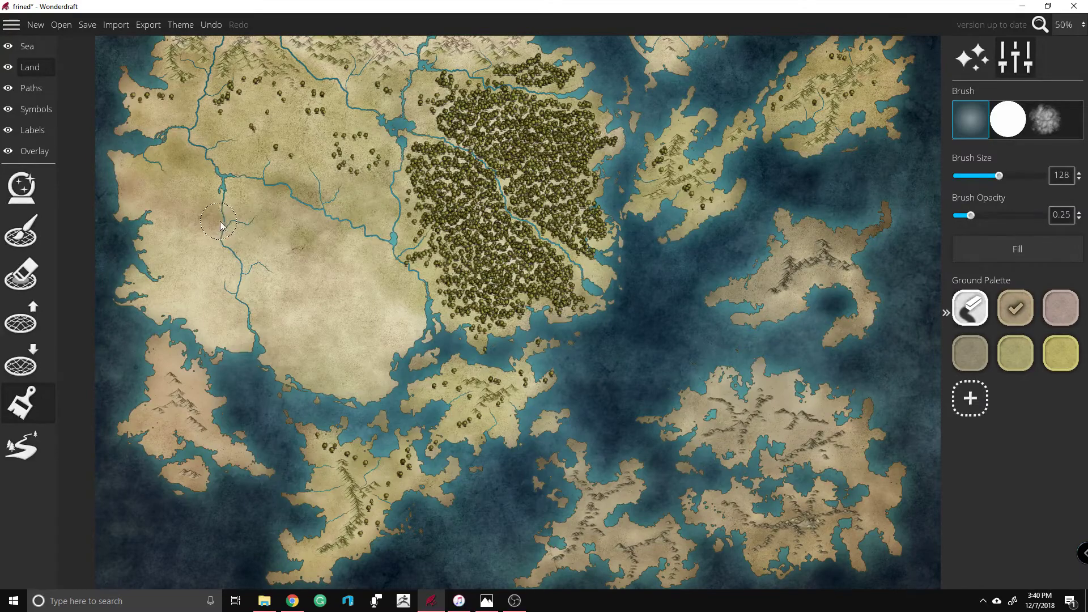
pyautogui.moveTo(394, 300)
pyautogui.mouseDown()
pyautogui.moveTo(423, 337)
pyautogui.moveTo(371, 388)
pyautogui.moveTo(401, 321)
pyautogui.moveTo(369, 351)
pyautogui.moveTo(352, 304)
pyautogui.moveTo(352, 358)
pyautogui.moveTo(341, 346)
pyautogui.moveTo(349, 395)
pyautogui.moveTo(274, 356)
pyautogui.moveTo(285, 333)
pyautogui.moveTo(249, 230)
pyautogui.moveTo(296, 288)
pyautogui.moveTo(282, 318)
pyautogui.moveTo(322, 315)
pyautogui.moveTo(365, 292)
pyautogui.moveTo(378, 319)
pyautogui.moveTo(416, 327)
pyautogui.moveTo(410, 352)
pyautogui.mouseUp()
pyautogui.moveTo(301, 302)
pyautogui.mouseDown()
pyautogui.moveTo(204, 242)
pyautogui.moveTo(172, 236)
pyautogui.moveTo(156, 250)
pyautogui.moveTo(232, 289)
pyautogui.moveTo(248, 320)
pyautogui.moveTo(151, 284)
pyautogui.moveTo(141, 299)
pyautogui.moveTo(233, 335)
pyautogui.moveTo(245, 352)
pyautogui.moveTo(187, 332)
pyautogui.moveTo(165, 346)
pyautogui.moveTo(201, 421)
pyautogui.mouseUp()
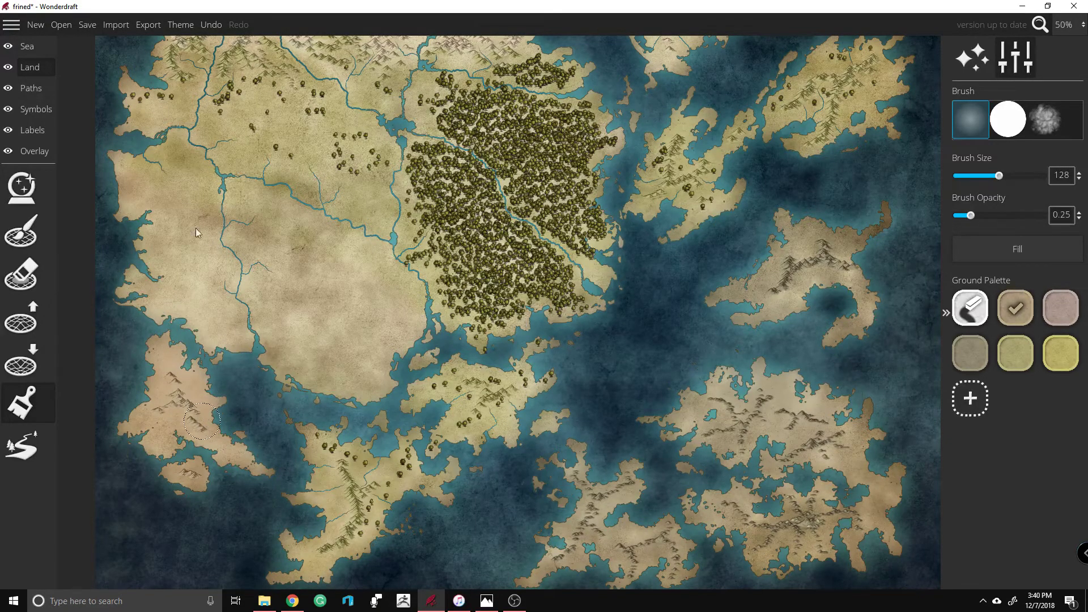
# Step: Check the painted ground against the trace image and leave the trace opacity at 0
pyautogui.click(34, 151)
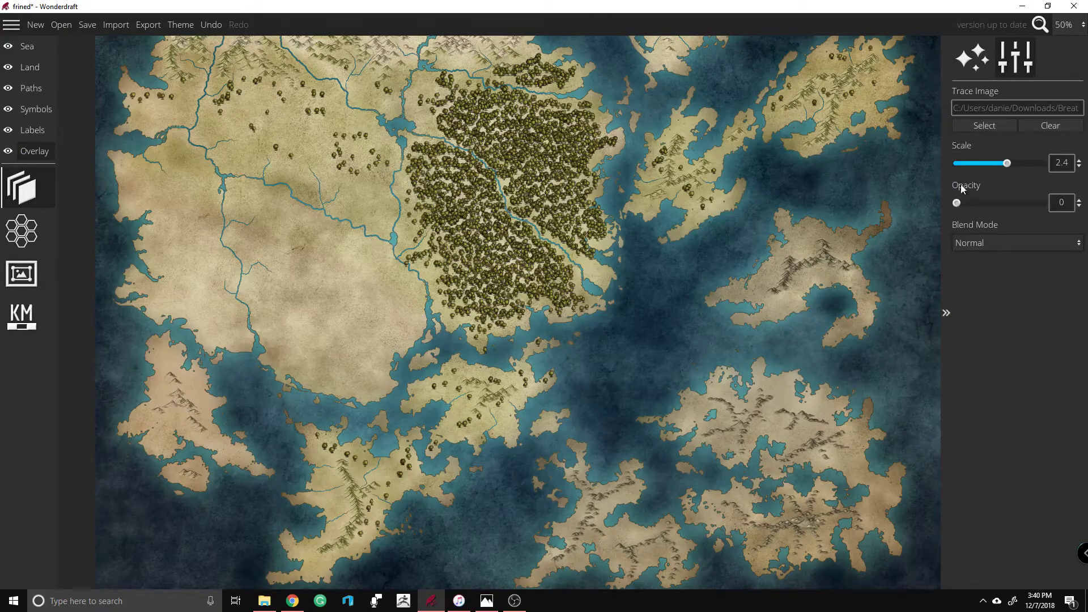
pyautogui.moveTo(963, 205)
pyautogui.mouseDown()
pyautogui.moveTo(1003, 204)
pyautogui.moveTo(918, 207)
pyautogui.mouseUp()
pyautogui.press('Up')
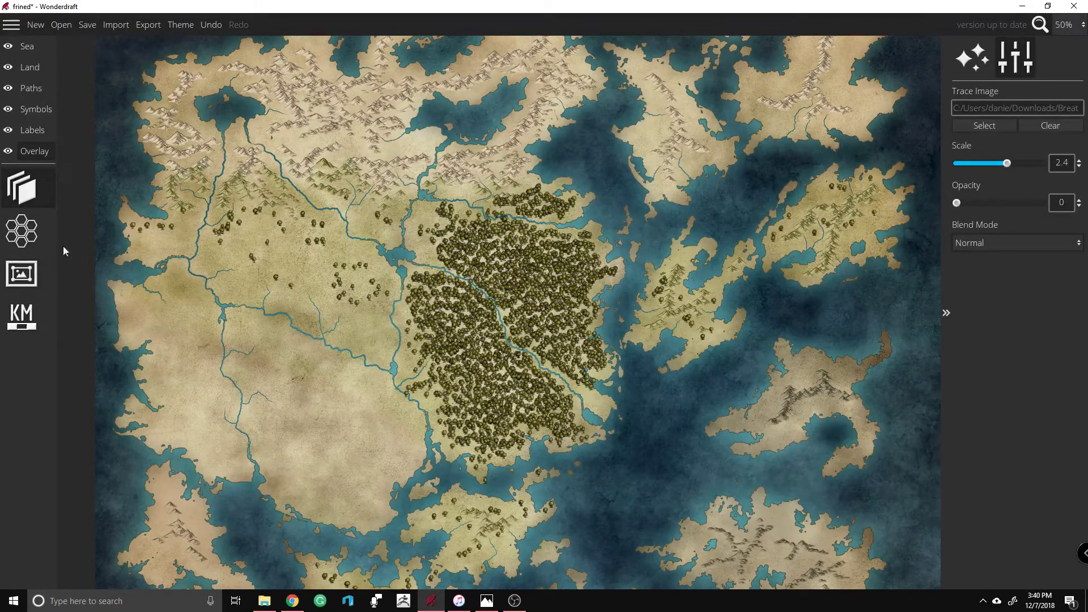
# Step: Deepen the tan across the southwestern plain and along its southern coast with another coat
pyautogui.click(35, 67)
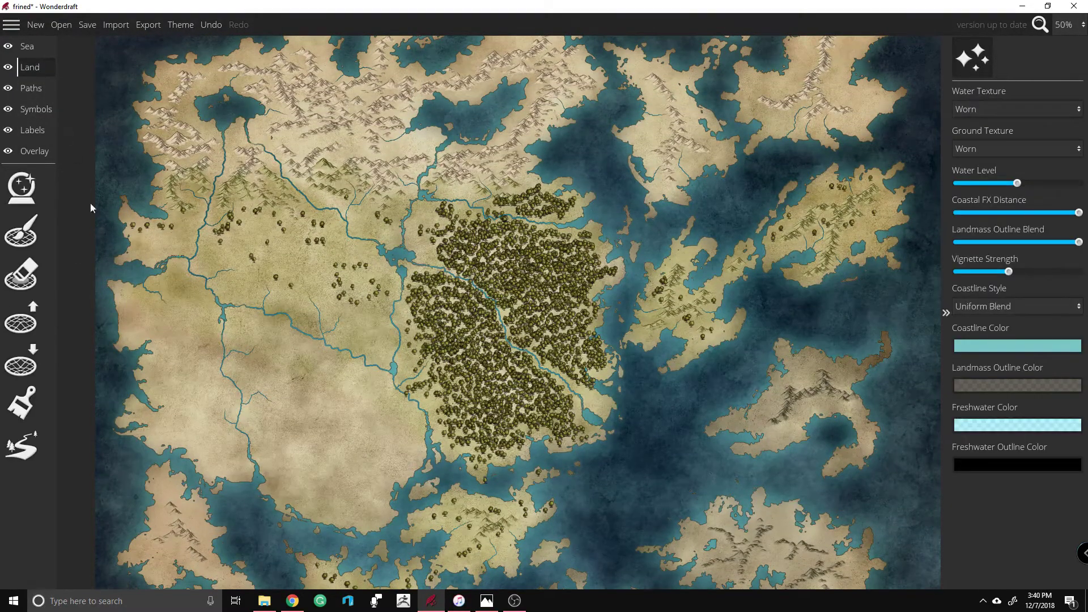
pyautogui.click(20, 402)
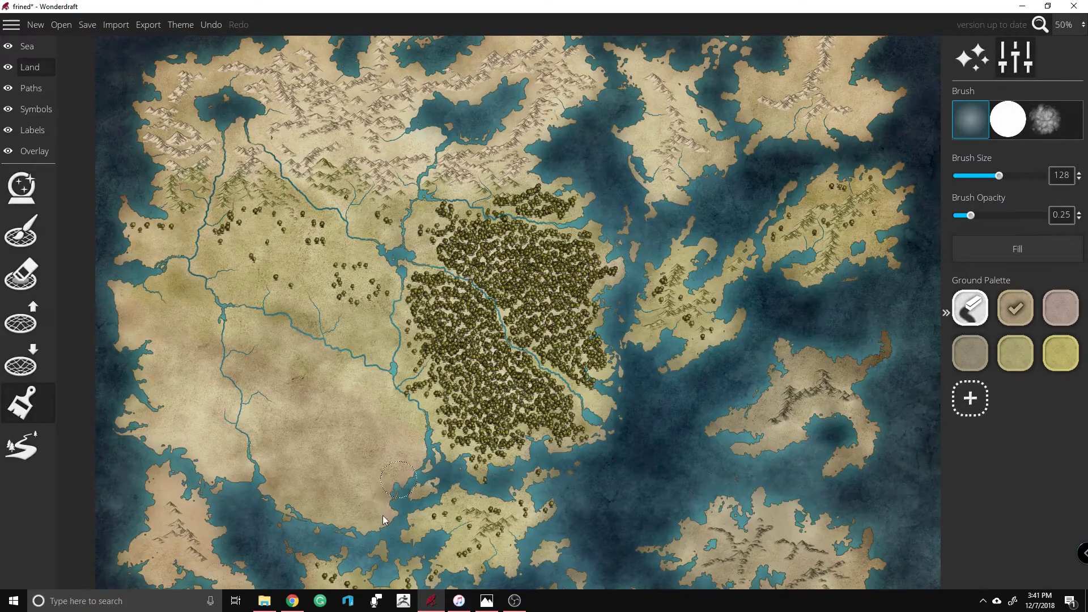
pyautogui.moveTo(158, 375)
pyautogui.mouseDown()
pyautogui.moveTo(138, 339)
pyautogui.moveTo(198, 377)
pyautogui.moveTo(153, 436)
pyautogui.moveTo(168, 444)
pyautogui.moveTo(115, 415)
pyautogui.moveTo(141, 407)
pyautogui.moveTo(141, 382)
pyautogui.moveTo(152, 382)
pyautogui.moveTo(194, 434)
pyautogui.moveTo(160, 438)
pyautogui.moveTo(129, 420)
pyautogui.moveTo(129, 431)
pyautogui.moveTo(207, 476)
pyautogui.mouseUp()
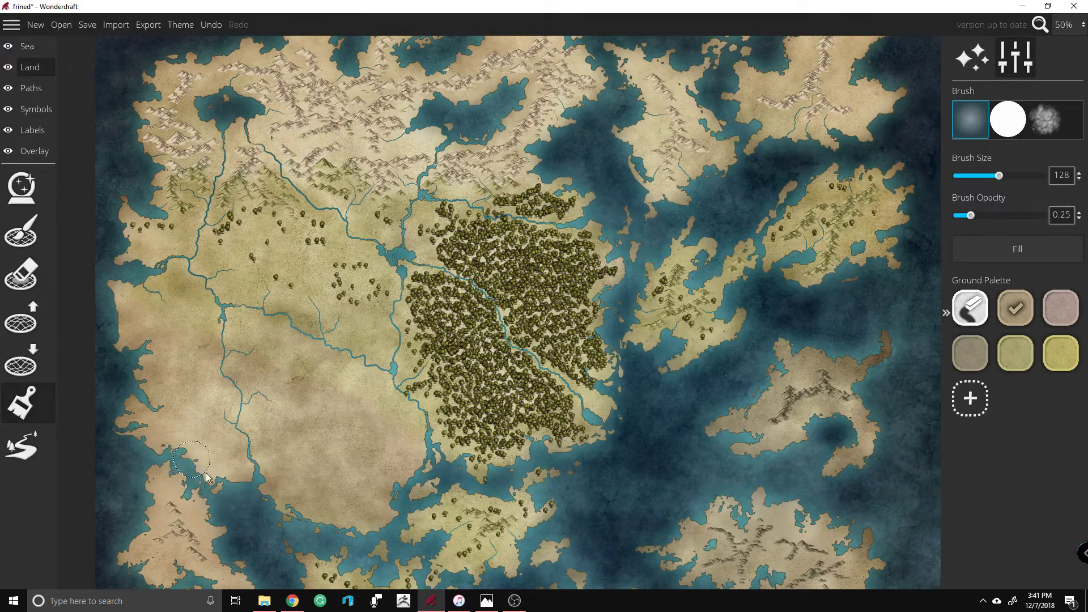
pyautogui.moveTo(174, 429)
pyautogui.mouseDown()
pyautogui.moveTo(230, 402)
pyautogui.moveTo(232, 416)
pyautogui.moveTo(247, 411)
pyautogui.moveTo(238, 433)
pyautogui.moveTo(289, 450)
pyautogui.moveTo(187, 438)
pyautogui.mouseUp()
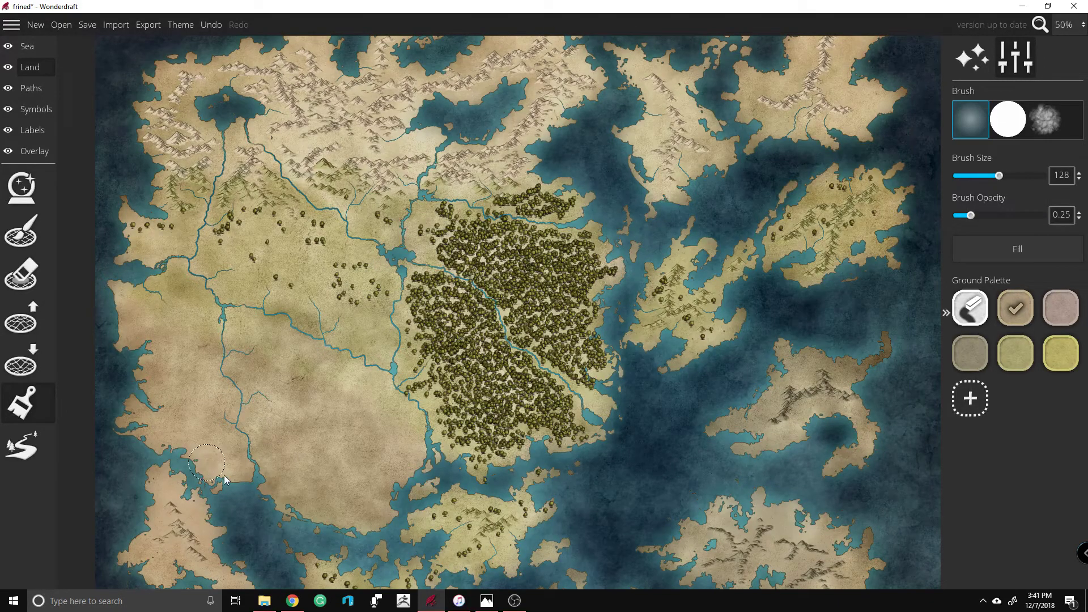
pyautogui.moveTo(311, 515)
pyautogui.mouseDown()
pyautogui.moveTo(335, 526)
pyautogui.moveTo(379, 523)
pyautogui.moveTo(409, 485)
pyautogui.mouseUp()
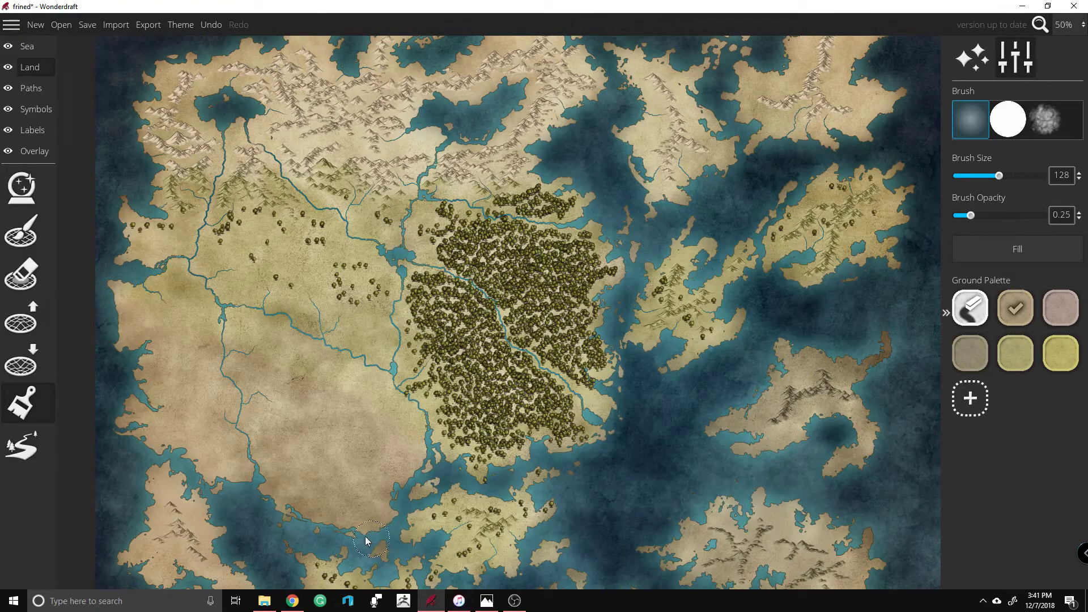
# Step: Examine the painted ground colours from the southern islands up to the northern mountains, viewing the map at 33%
pyautogui.press('Down')
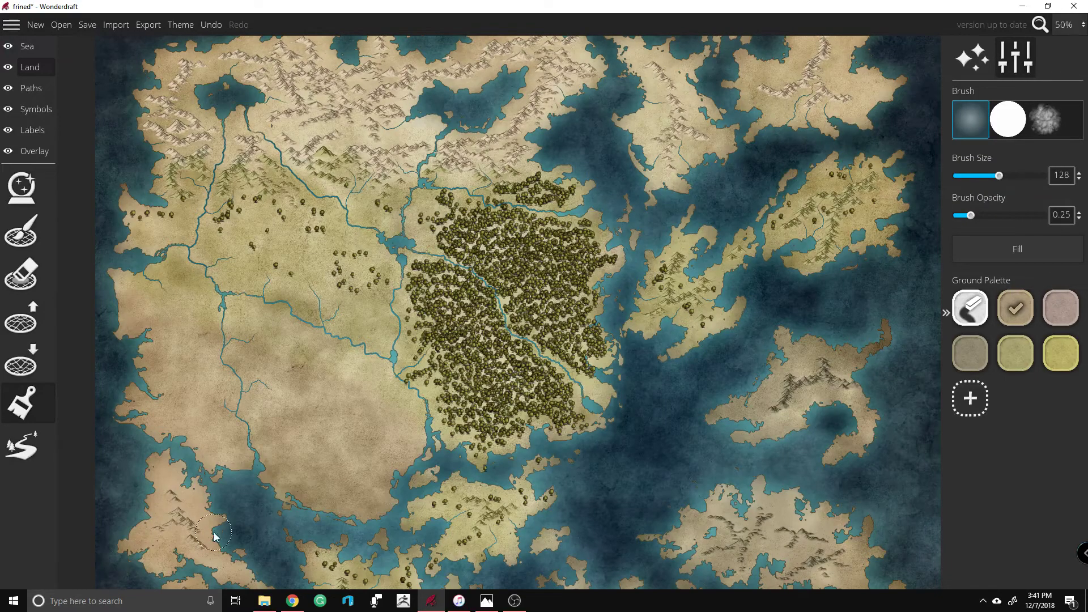
pyautogui.press('Down')
pyautogui.press('Down')
pyautogui.press('Down')
pyautogui.press('Down')
pyautogui.press('Down')
pyautogui.press('Down')
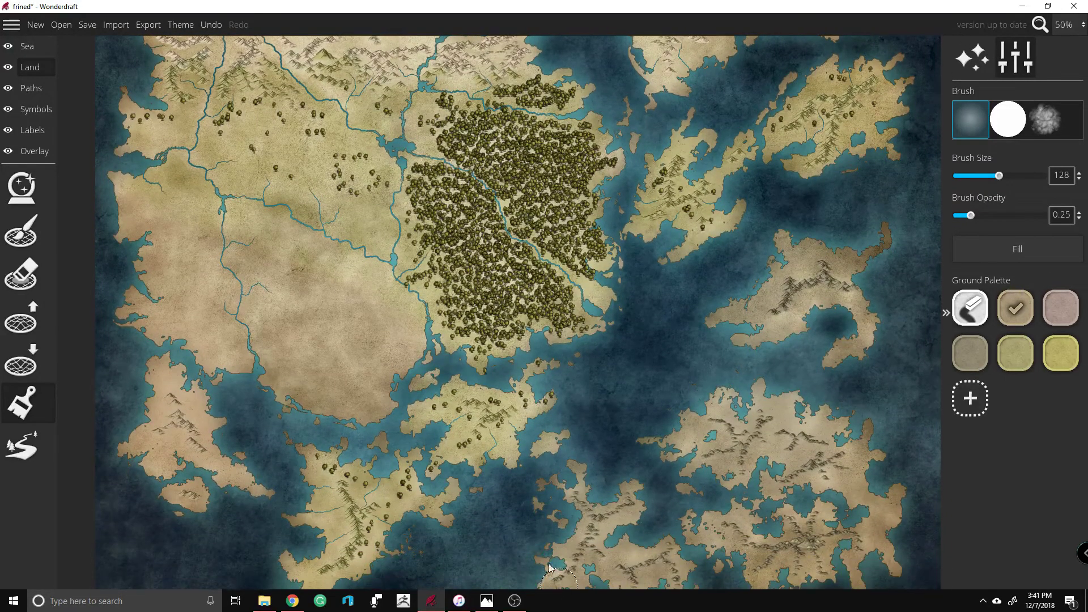
pyautogui.scroll(-1, 454, 278)
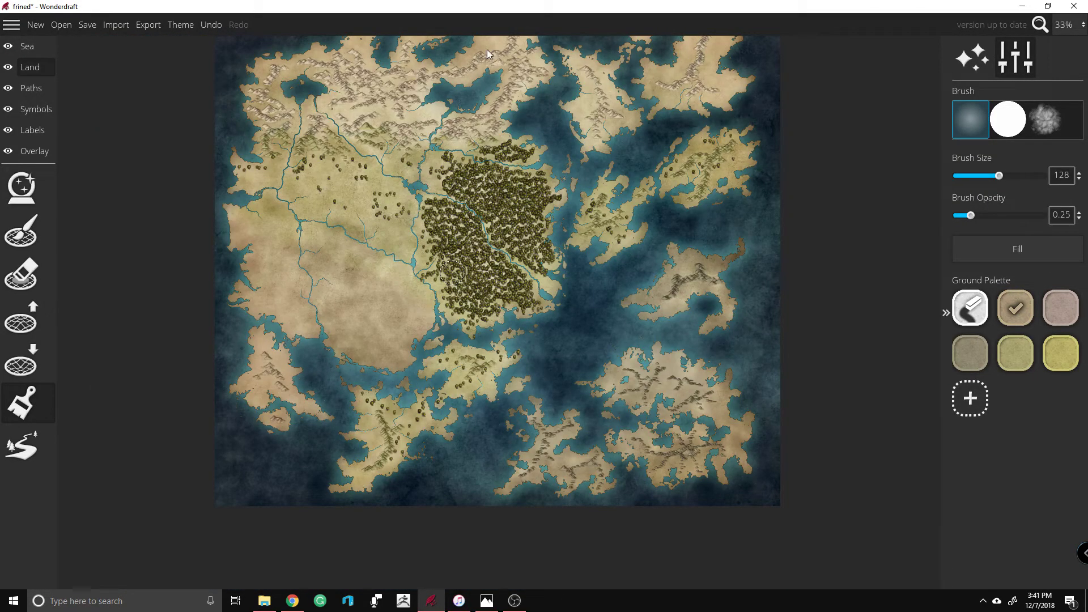
pyautogui.press('Up')
pyautogui.press('Up')
pyautogui.press('Up')
pyautogui.press('Up')
pyautogui.press('Up')
pyautogui.press('Up')
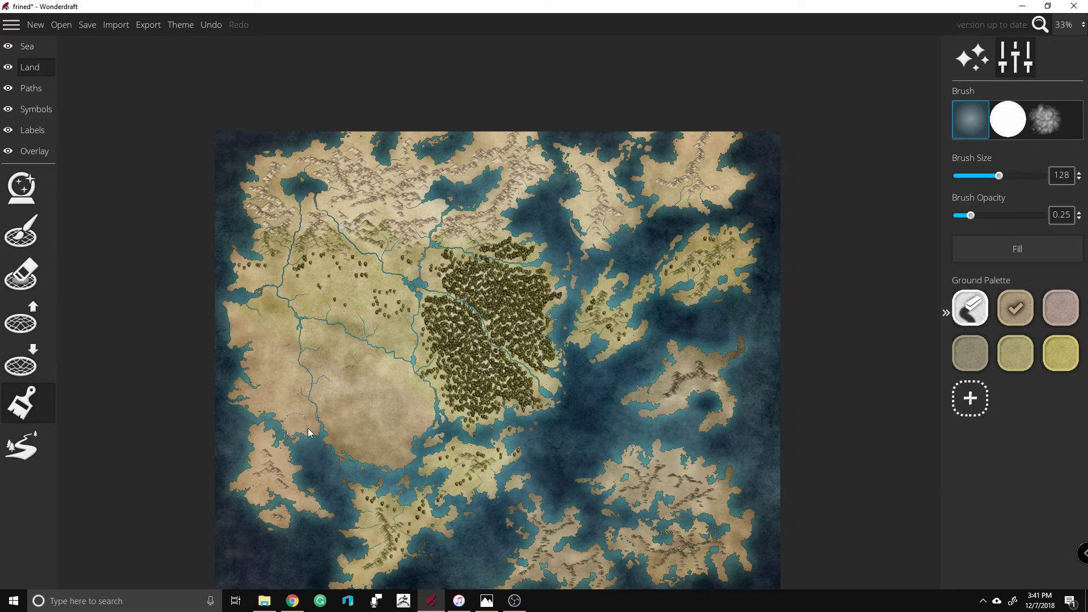
# Step: Add more tan along the western coast of the southwestern plain
pyautogui.moveTo(247, 399); pyautogui.dragTo(255, 387)
pyautogui.moveTo(241, 347)
pyautogui.mouseDown()
pyautogui.moveTo(254, 377)
pyautogui.moveTo(231, 393)
pyautogui.moveTo(253, 410)
pyautogui.mouseUp()
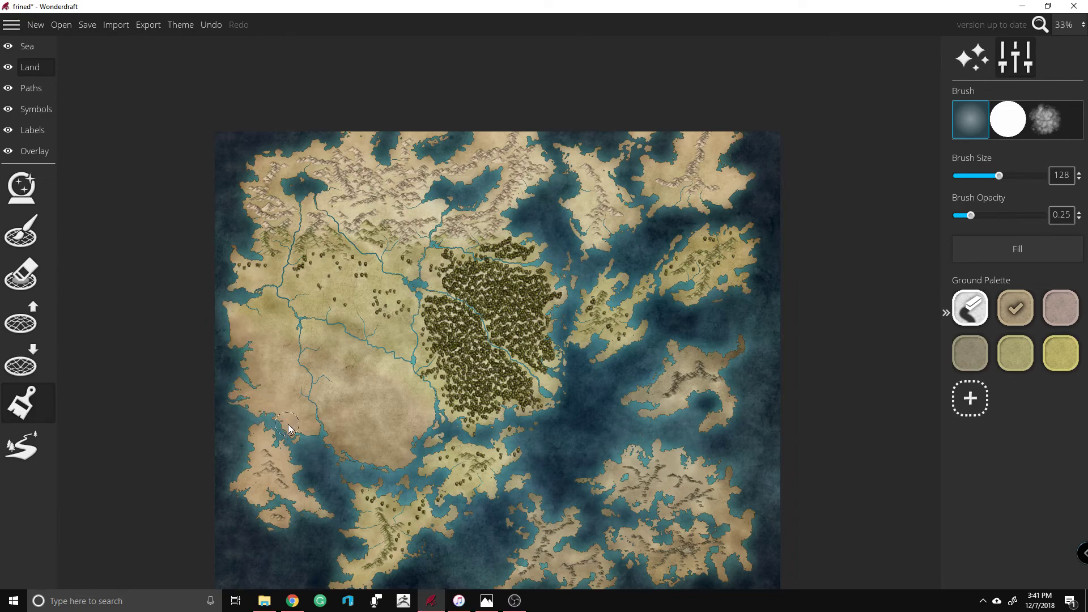